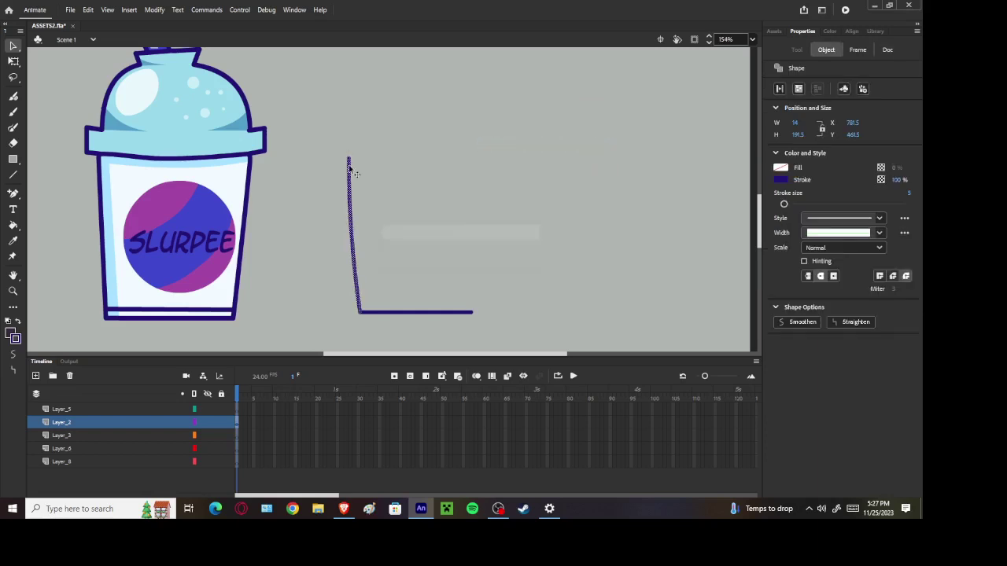
# Duplicate the new cup's left side line, flip the copy horizontally, and place it at the right end of the base line
pyautogui.moveTo(348, 168); pyautogui.dragTo(450, 168)
pyautogui.rightClick(452, 168)
pyautogui.moveTo(497, 357)
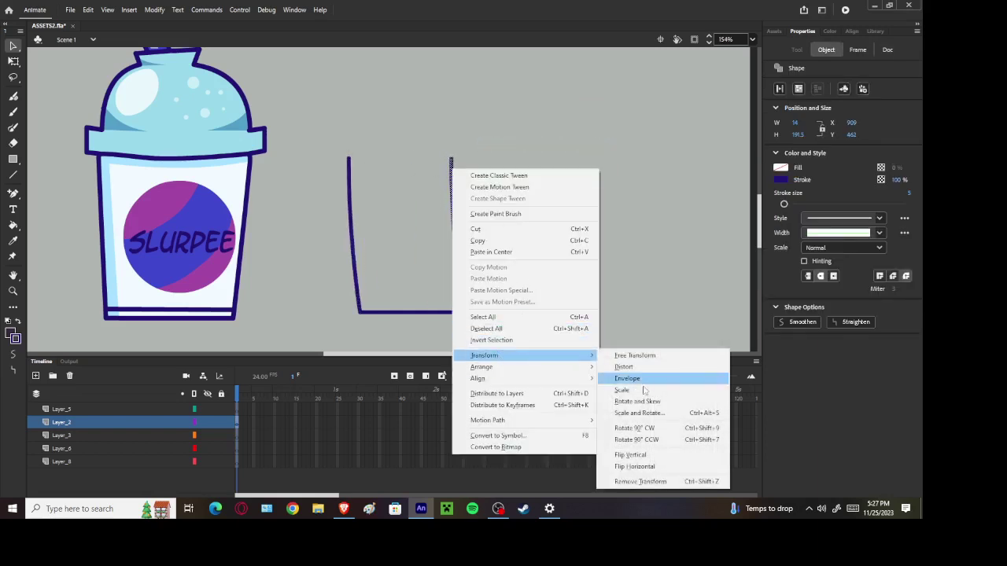
pyautogui.click(641, 468)
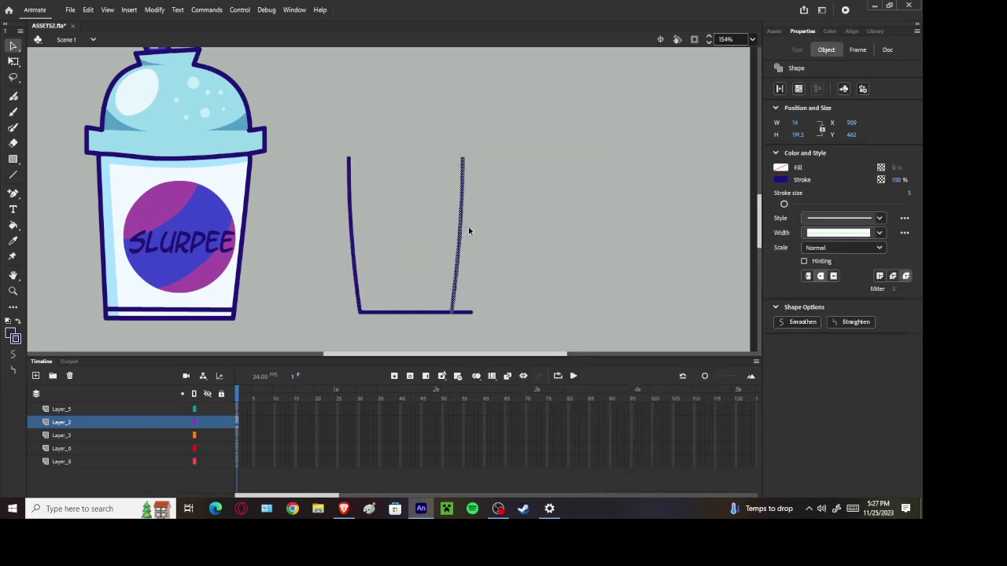
pyautogui.moveTo(461, 228); pyautogui.dragTo(480, 228)
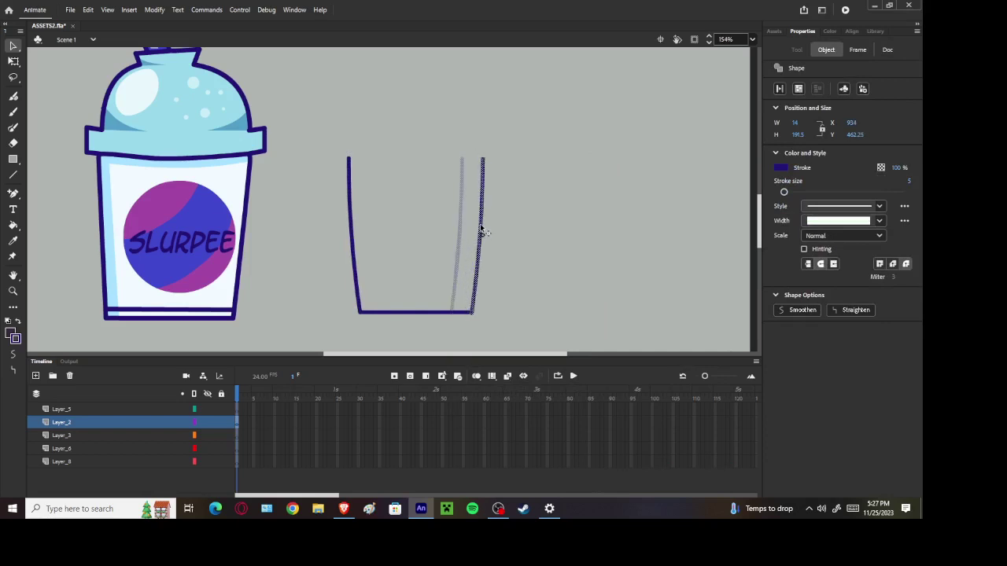
pyautogui.scroll(6, 502, 301)
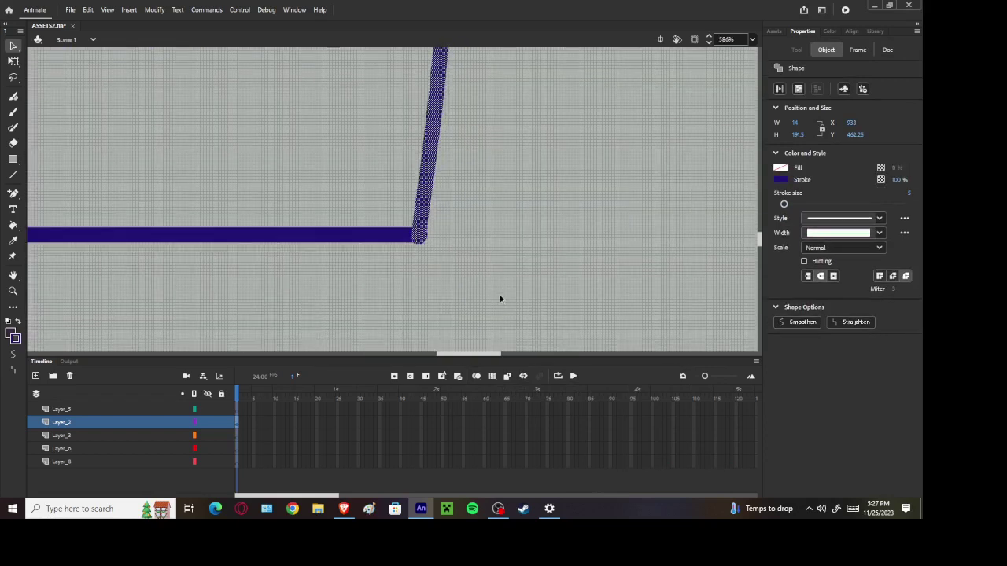
pyautogui.click(445, 266)
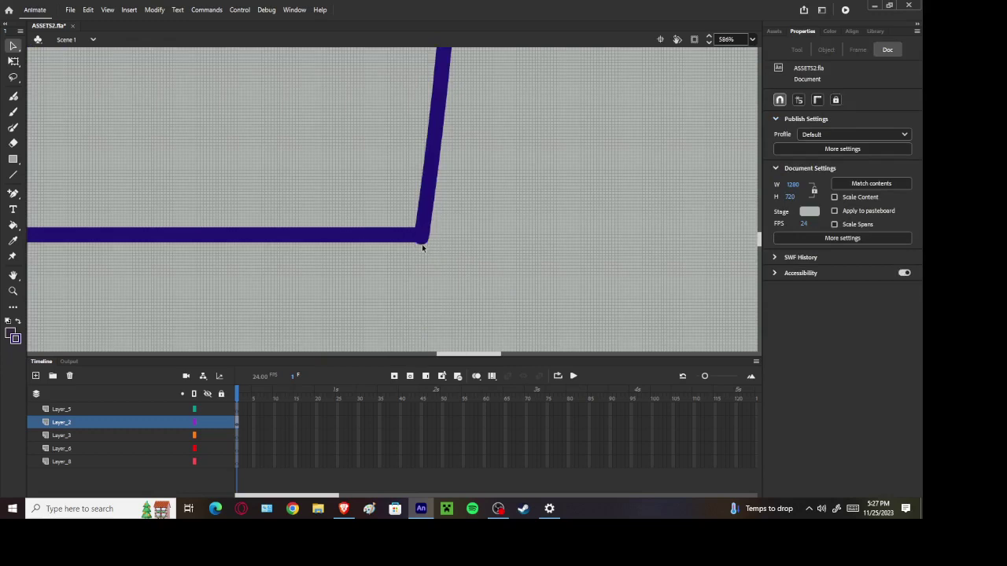
pyautogui.click(423, 244)
pyautogui.click(437, 256)
pyautogui.moveTo(412, 239)
pyautogui.mouseDown()
pyautogui.moveTo(417, 246)
pyautogui.moveTo(489, 206)
pyautogui.mouseUp()
pyautogui.hotkey('ctrl', 'z')
pyautogui.scroll(-2, 425, 246)
pyautogui.scroll(2, 426, 246)
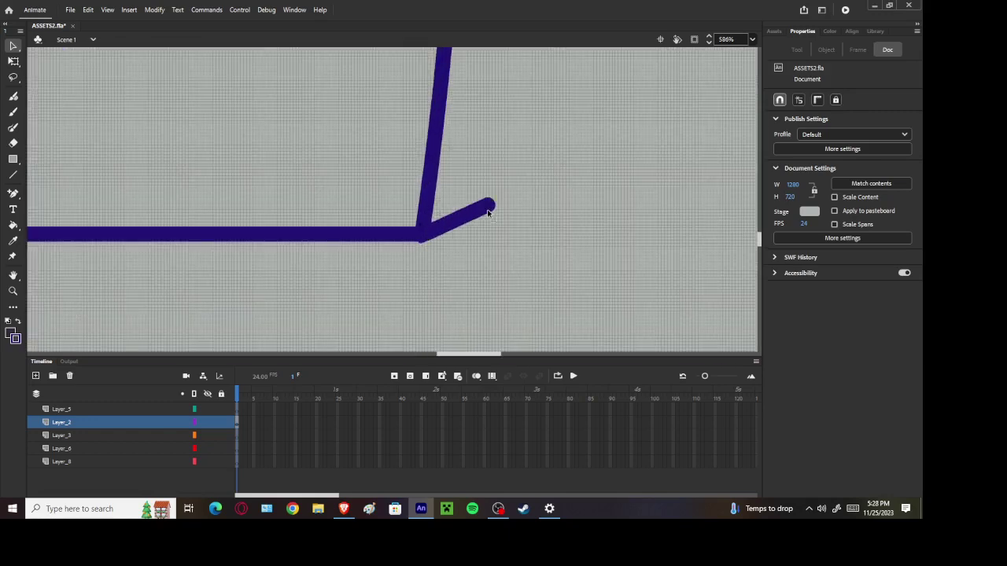
pyautogui.click(489, 213)
pyautogui.click(459, 230)
pyautogui.hotkey('ctrl', 'z')
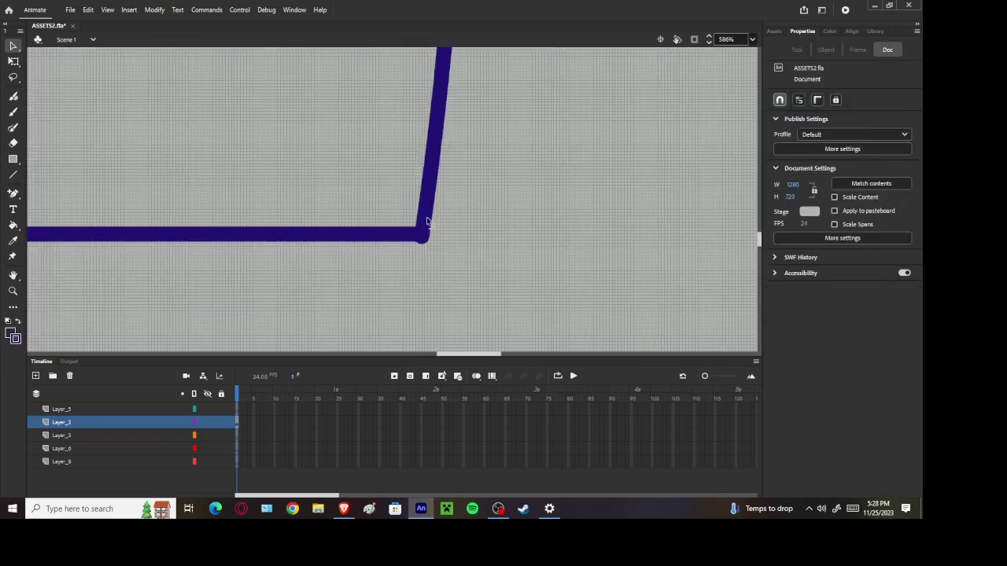
# Join the right side line's lower end to the base corner and straighten both side lines of the new cup
pyautogui.click(427, 220)
pyautogui.click(465, 251)
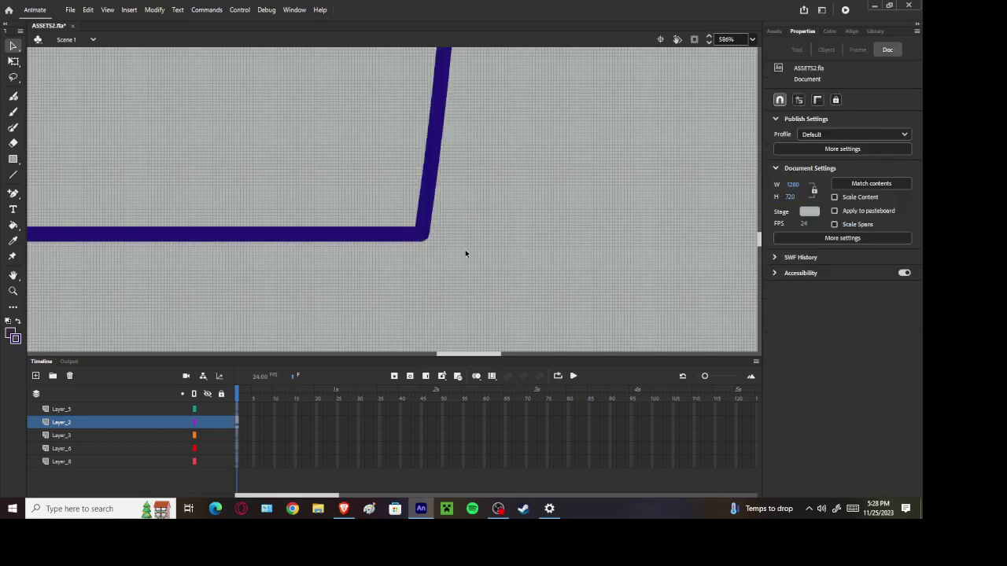
pyautogui.scroll(-6, 442, 252)
pyautogui.scroll(2, 462, 180)
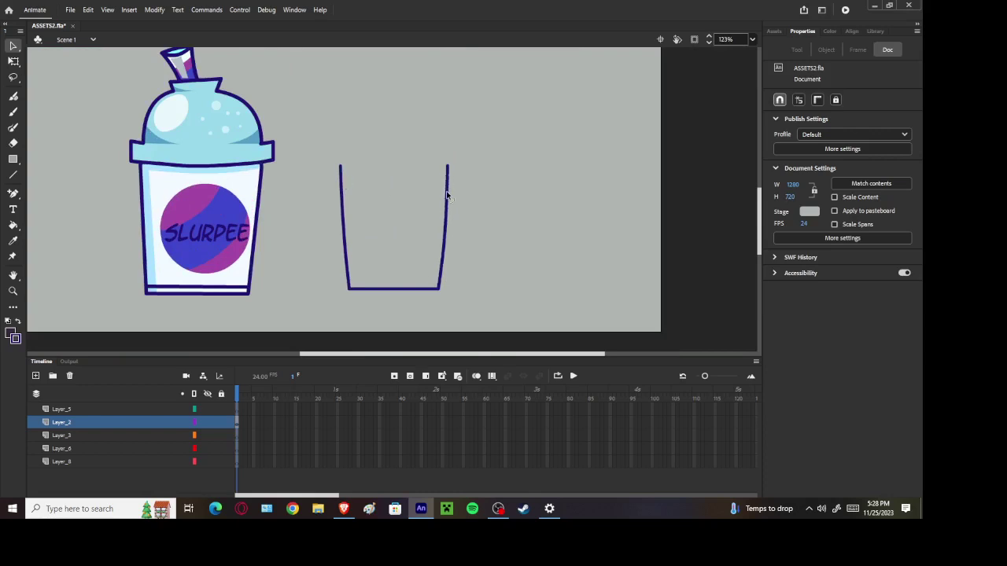
pyautogui.scroll(2, 353, 222)
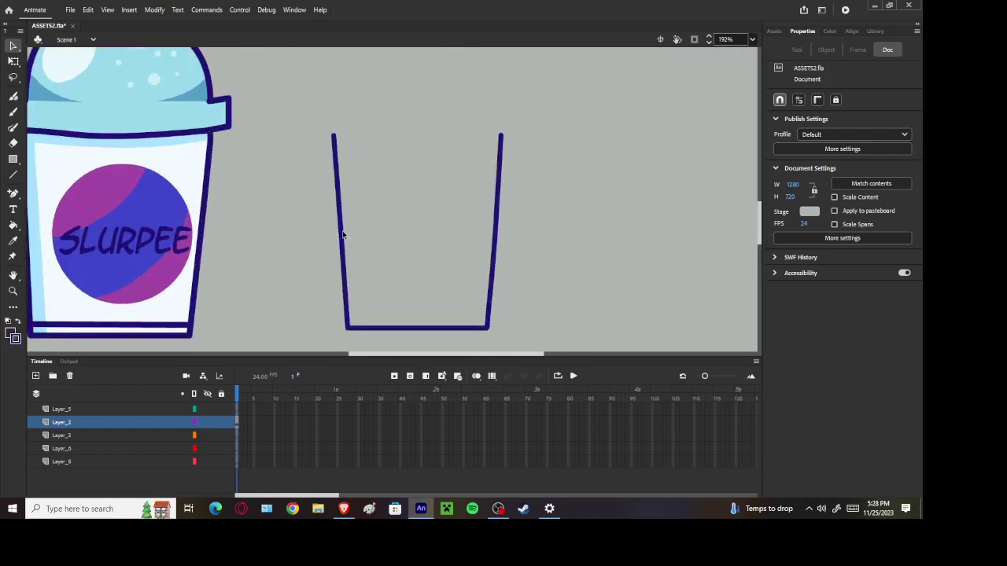
pyautogui.click(13, 175)
# Switch to OBS, set the Desktop Audio device to the AirPods Stereo headphones, and lower the Desktop Audio volume
pyautogui.click(498, 508)
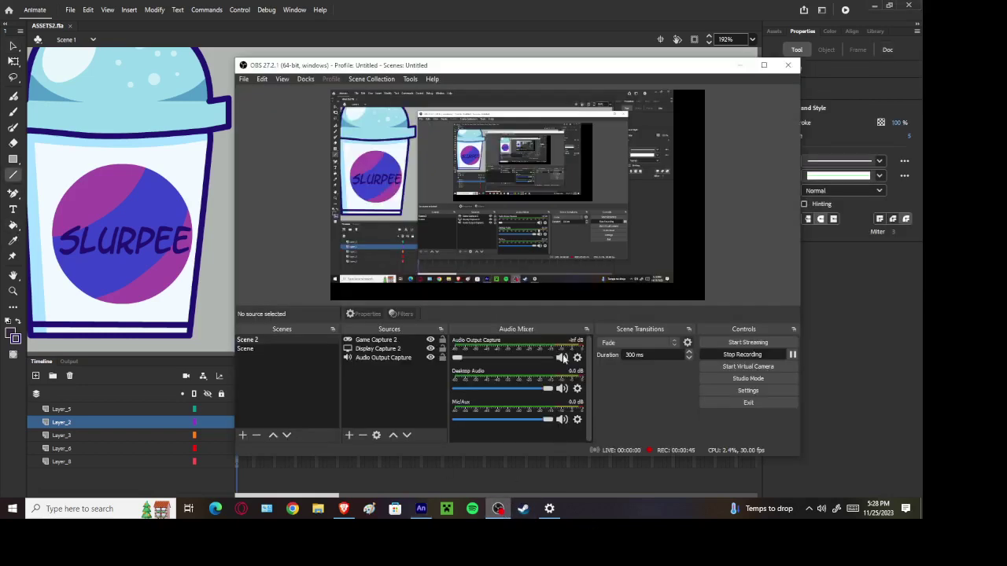
pyautogui.click(579, 420)
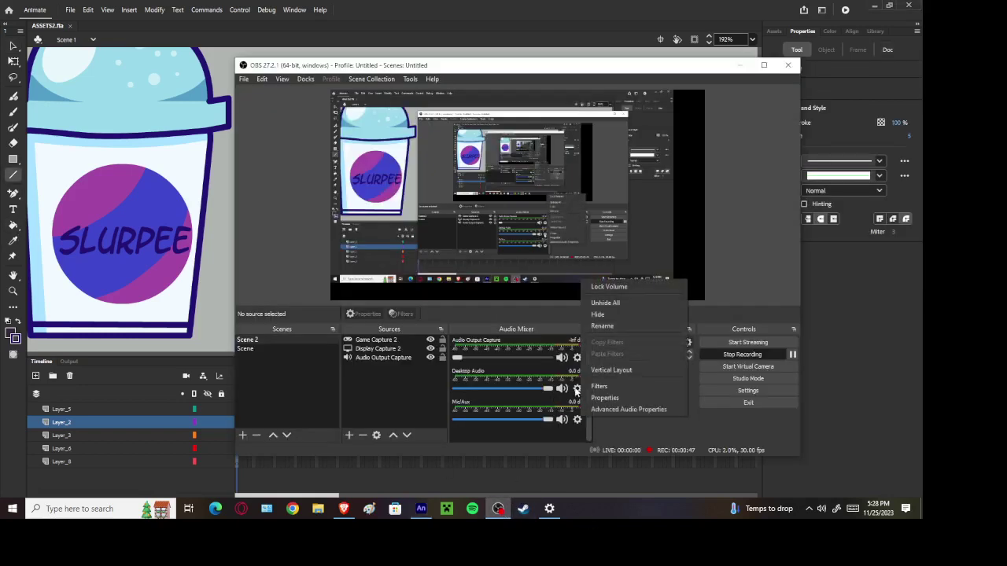
pyautogui.click(577, 389)
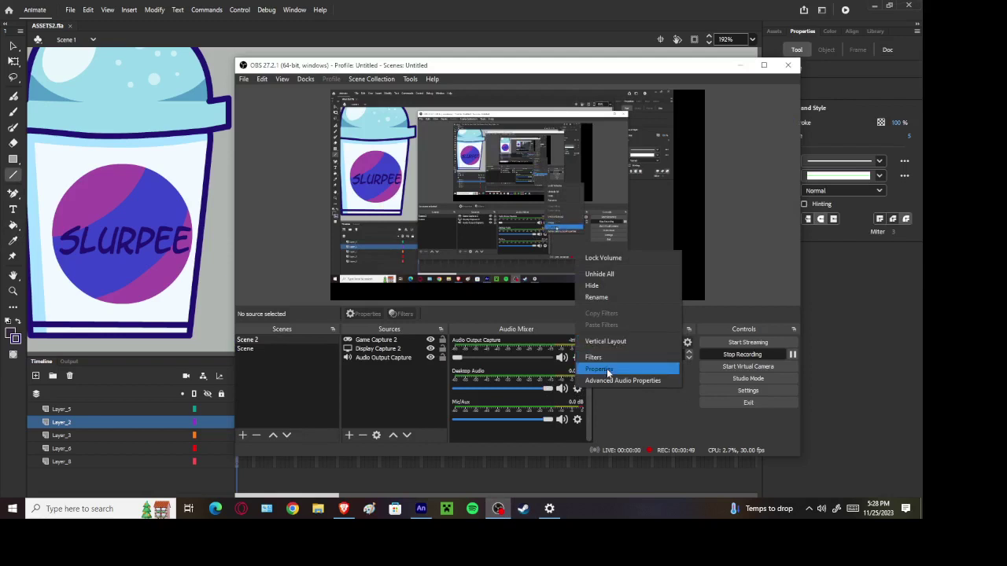
pyautogui.click(600, 369)
pyautogui.click(452, 126)
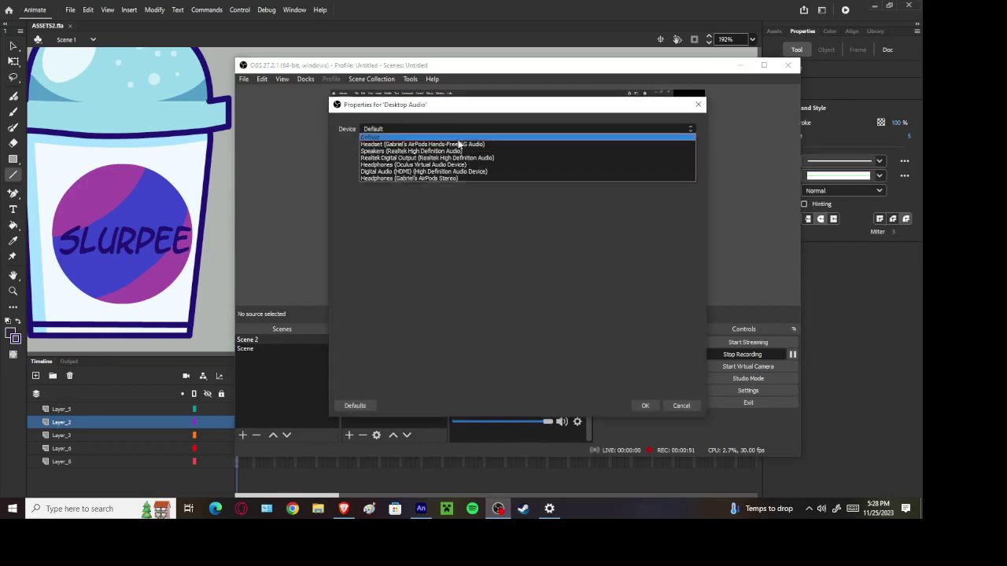
pyautogui.click(462, 143)
pyautogui.click(463, 129)
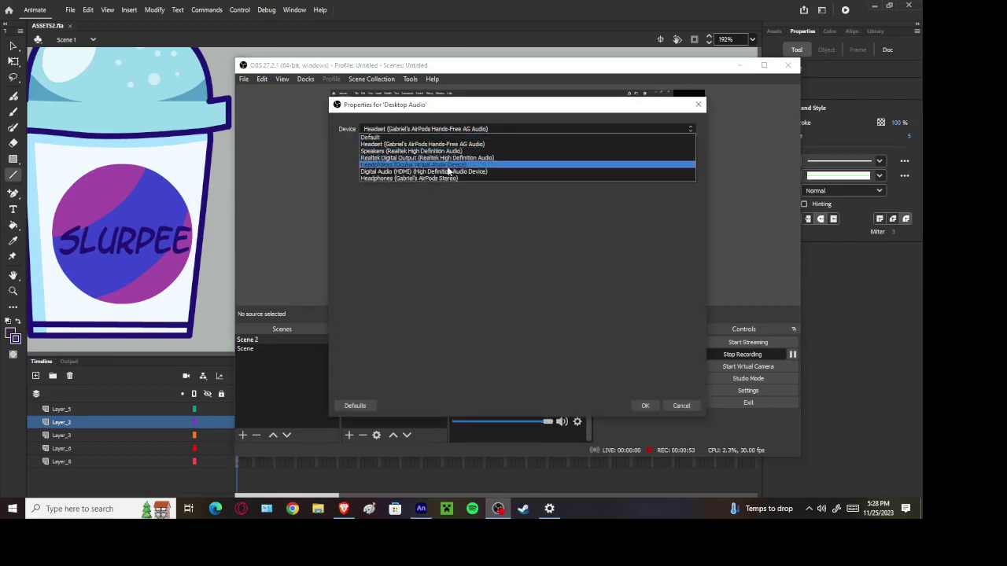
pyautogui.click(444, 178)
pyautogui.click(645, 406)
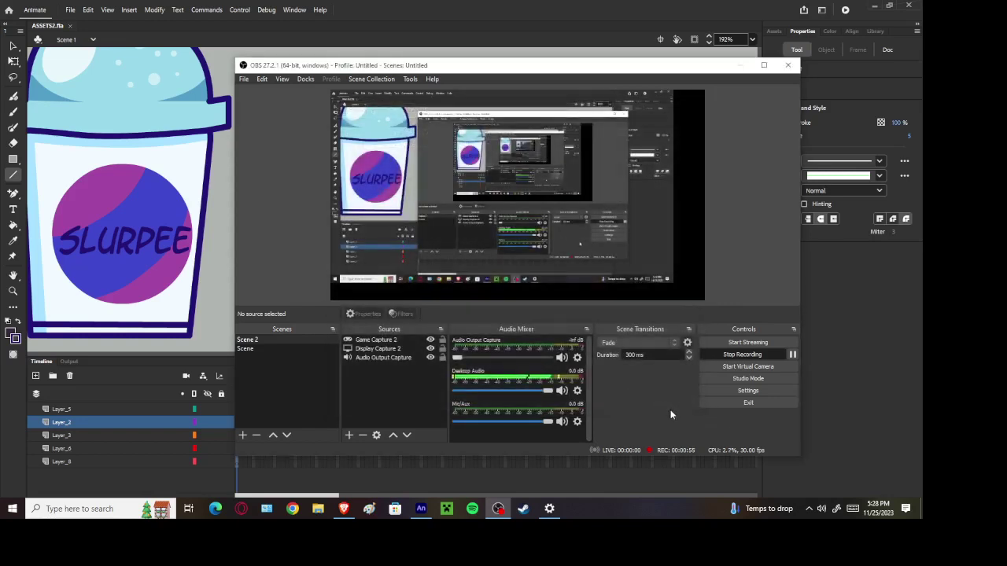
pyautogui.moveTo(513, 390); pyautogui.dragTo(497, 391)
pyautogui.click(506, 478)
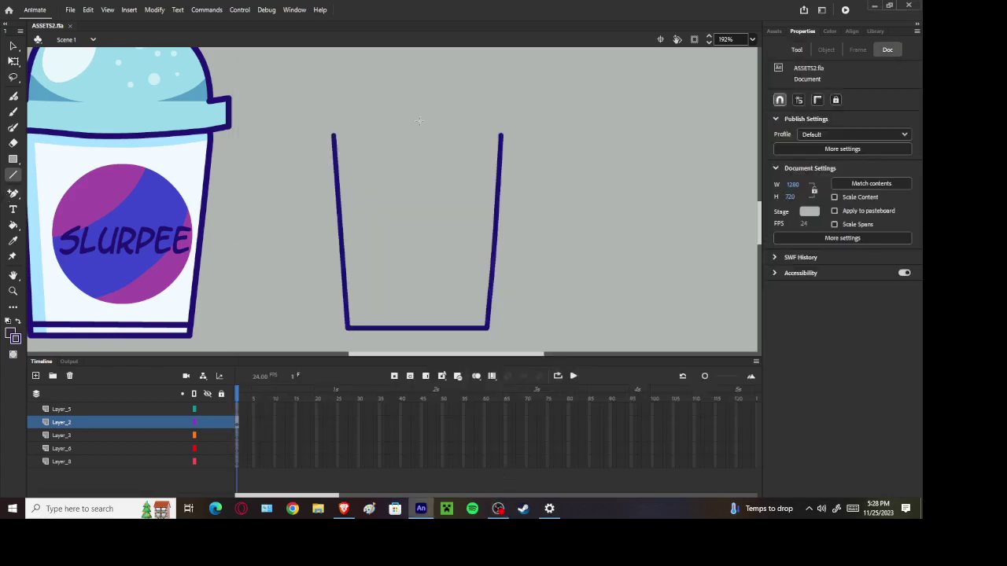
pyautogui.moveTo(321, 134); pyautogui.dragTo(510, 135)
pyautogui.scroll(-3, 417, 203)
pyautogui.scroll(2, 417, 203)
pyautogui.hotkey('ctrl', 'z')
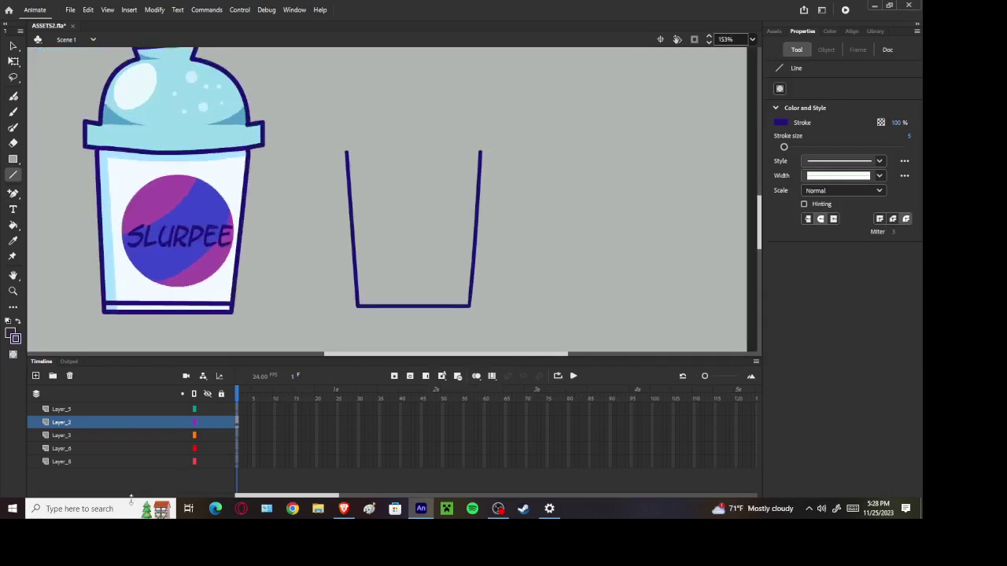
# Add a layer above Layer_2 and draw a slightly downward-curved rim line across the cup's top, overhanging both sides
pyautogui.click(35, 376)
pyautogui.moveTo(326, 148); pyautogui.dragTo(512, 148)
pyautogui.moveTo(445, 150); pyautogui.dragTo(437, 155)
# Draw the rim's left end as a vertical line about 25 px high with a 30 px line inward at its top, and save
pyautogui.scroll(3, 341, 169)
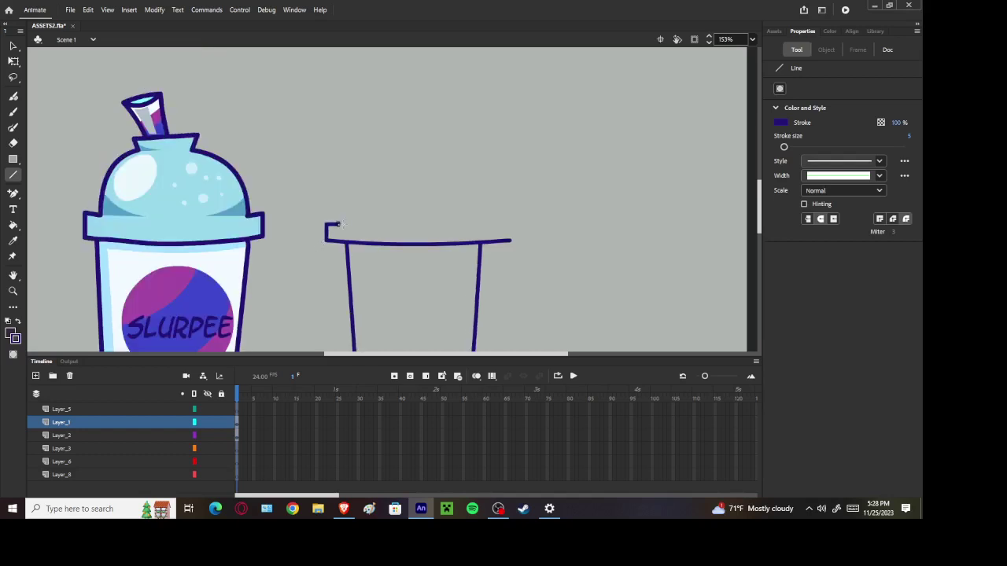
pyautogui.hotkey('ctrl', 'z')
pyautogui.moveTo(327, 224)
pyautogui.mouseDown()
pyautogui.moveTo(353, 220)
pyautogui.moveTo(360, 230)
pyautogui.moveTo(361, 222)
pyautogui.moveTo(348, 225)
pyautogui.mouseUp()
pyautogui.hotkey('ctrl', 'z')
pyautogui.hotkey('ctrl', 's')
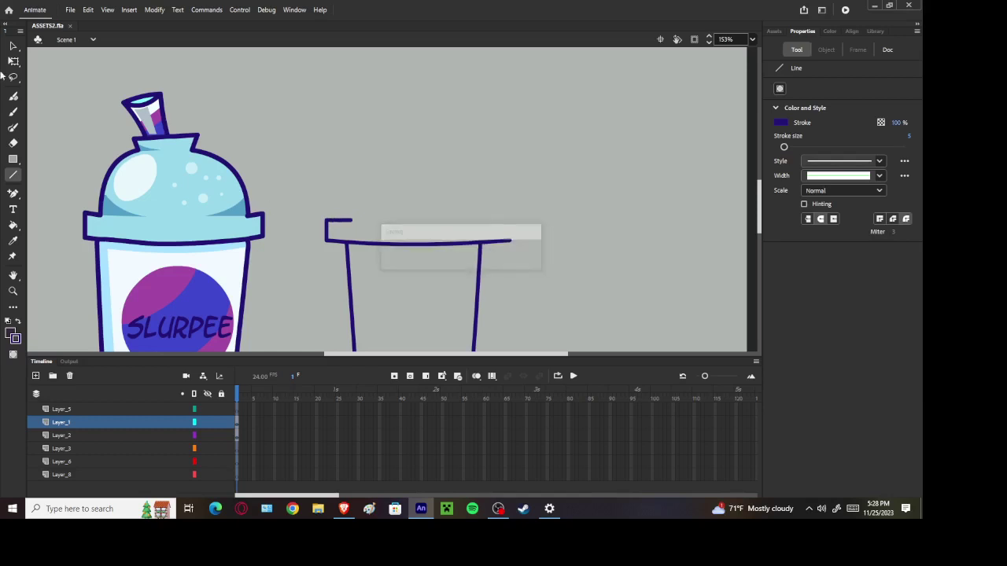
pyautogui.scroll(-3, 430, 212)
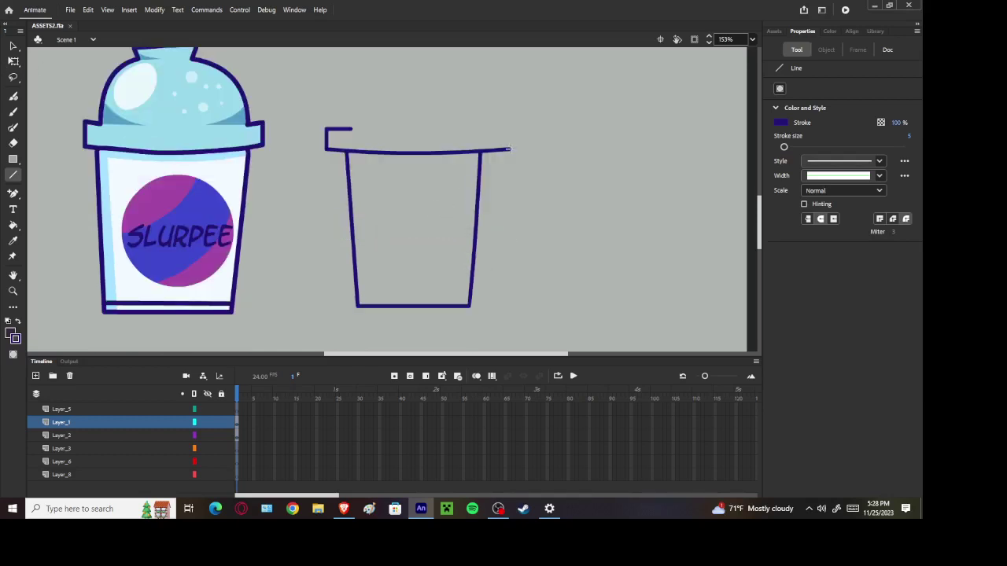
pyautogui.moveTo(515, 138); pyautogui.dragTo(512, 131)
pyautogui.hotkey('ctrl', 'z')
pyautogui.hotkey('ctrl', 'z')
# Select and copy the short vertical and horizontal lines at the rim's left end
pyautogui.click(13, 45)
pyautogui.click(332, 131)
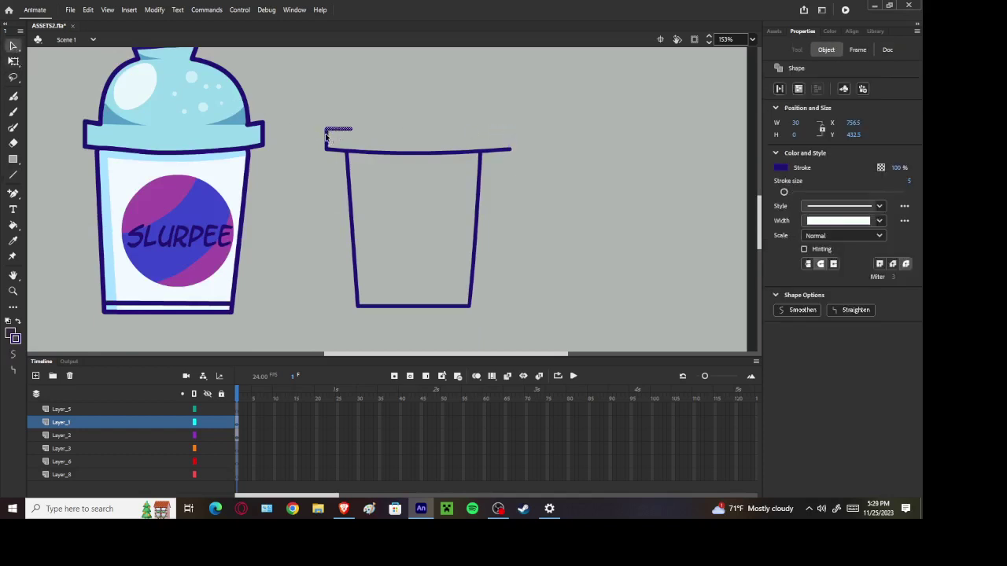
pyautogui.click(400, 92)
pyautogui.rightClick(386, 78)
pyautogui.click(411, 118)
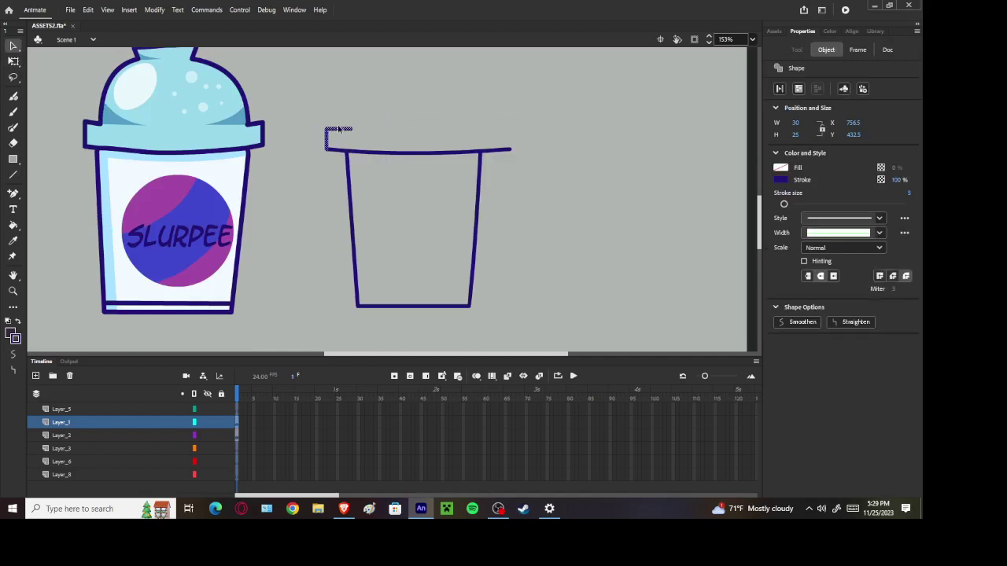
pyautogui.moveTo(351, 131); pyautogui.dragTo(505, 131)
pyautogui.rightClick(504, 131)
pyautogui.click(456, 109)
pyautogui.hotkey('ctrl', 'z')
pyautogui.hotkey('ctrl', 'v')
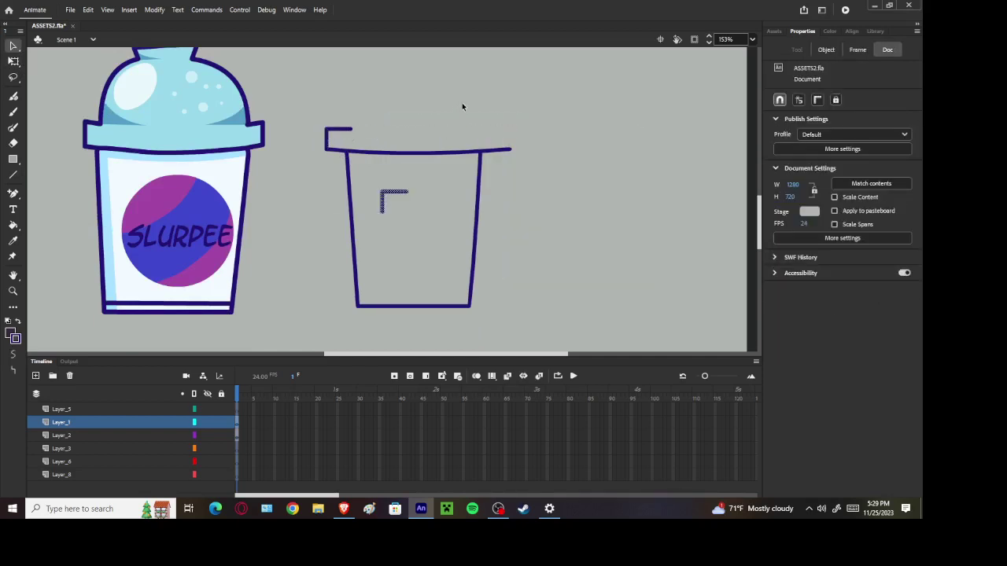
pyautogui.rightClick(465, 105)
pyautogui.click(452, 94)
pyautogui.hotkey('ctrl', 'z')
# Paste the copied rim end in place, move it to the rim's right end, and flip it horizontally
pyautogui.rightClick(454, 96)
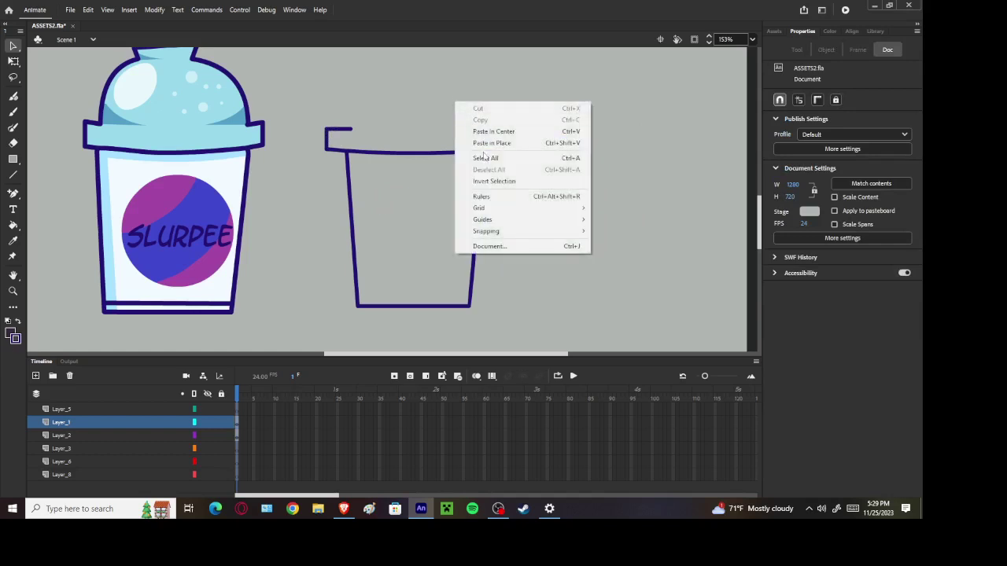
pyautogui.click(492, 144)
pyautogui.moveTo(349, 128); pyautogui.dragTo(532, 131)
pyautogui.rightClick(532, 131)
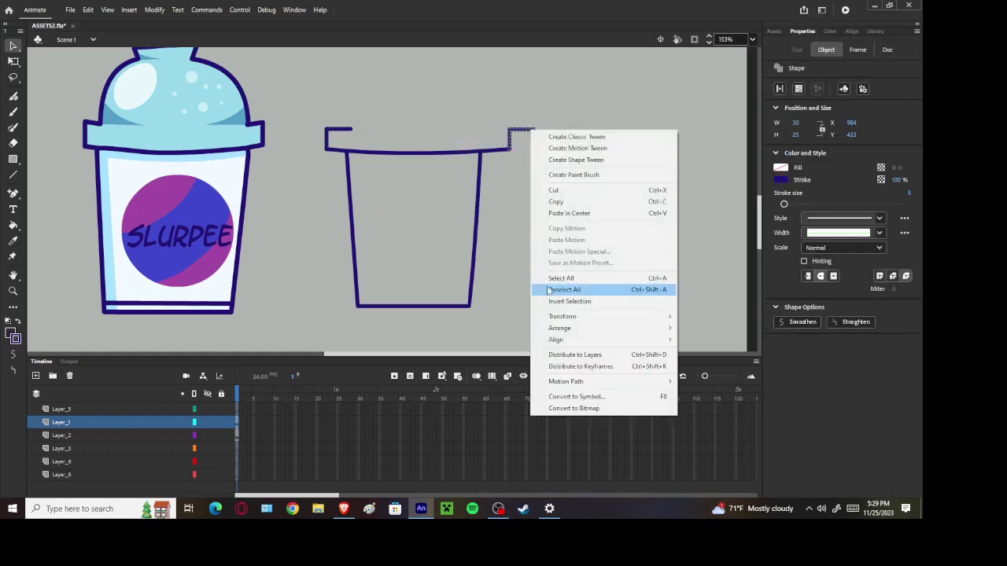
pyautogui.moveTo(562, 316)
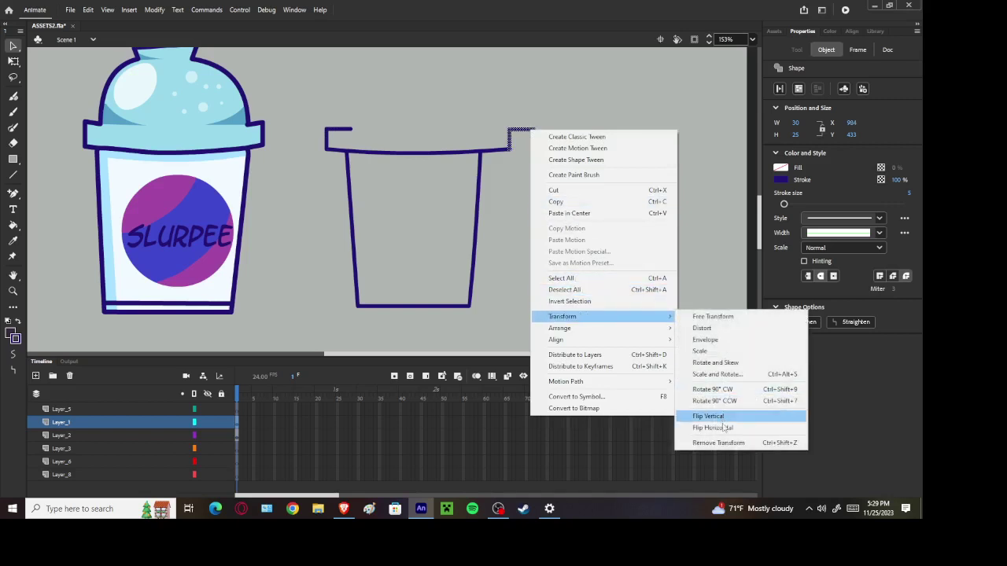
pyautogui.click(696, 423)
# Align the flipped lines with the right end of the curved rim line and save the file
pyautogui.scroll(3, 572, 108)
pyautogui.moveTo(461, 171); pyautogui.dragTo(399, 158)
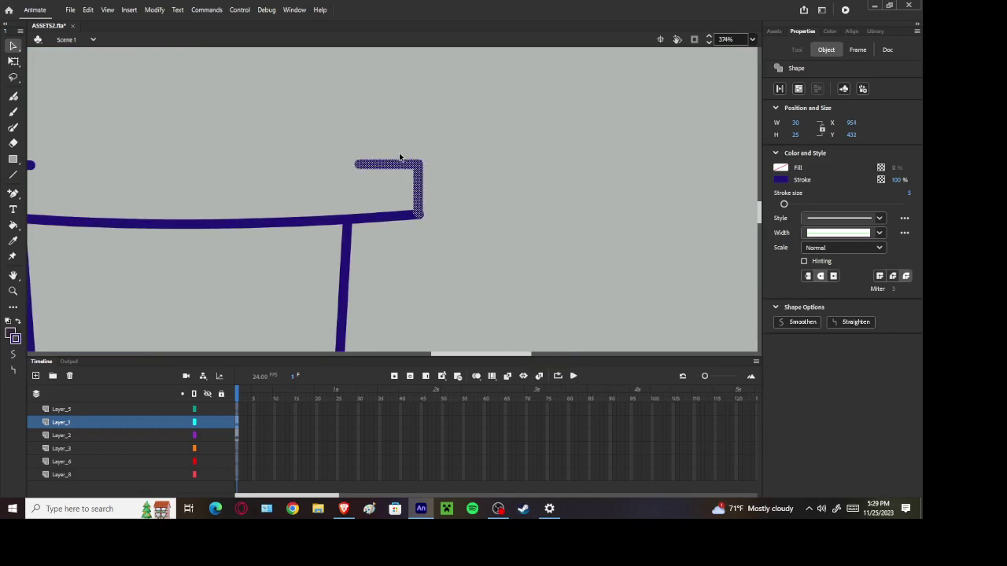
pyautogui.press('Right')
pyautogui.click(552, 165)
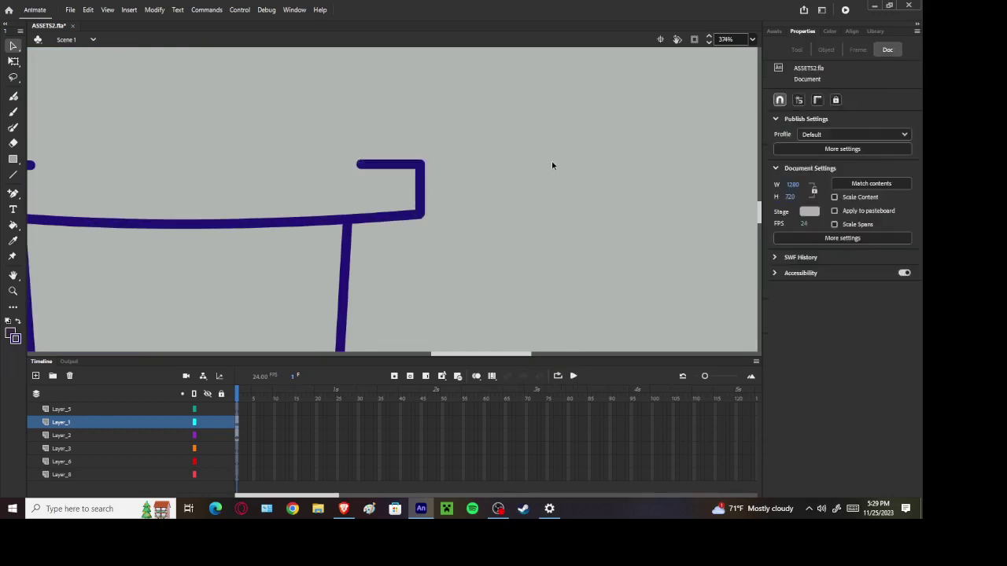
pyautogui.scroll(-4, 511, 171)
pyautogui.scroll(1, 450, 174)
pyautogui.hotkey('ctrl', 's')
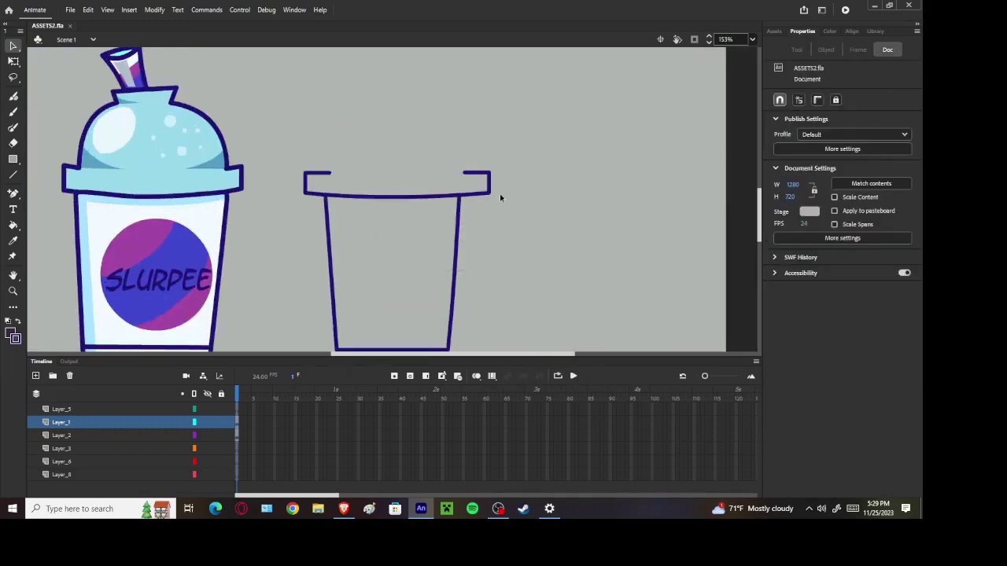
pyautogui.scroll(1, 499, 198)
pyautogui.moveTo(490, 194); pyautogui.dragTo(485, 194)
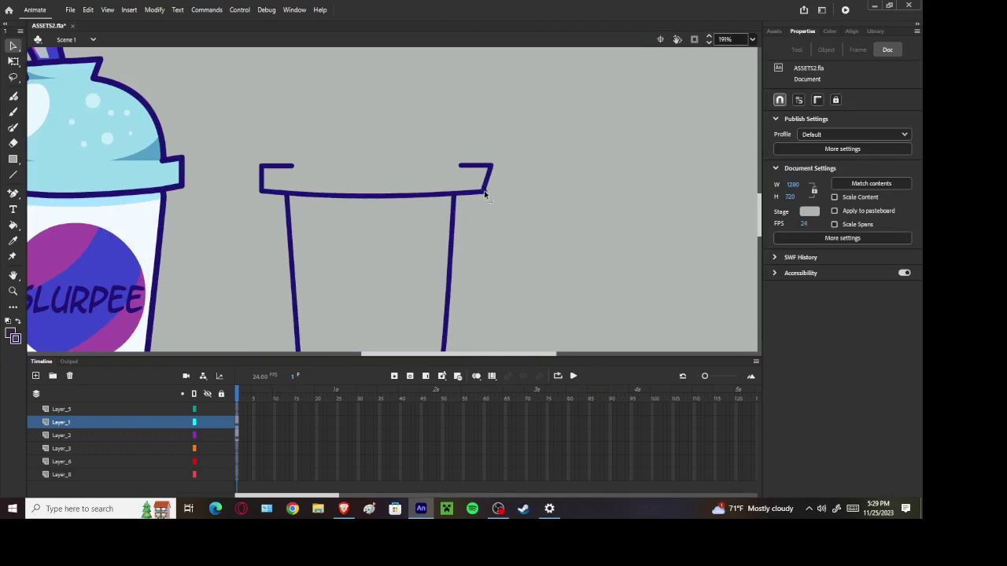
pyautogui.moveTo(485, 194); pyautogui.dragTo(488, 192)
pyautogui.scroll(7, 494, 203)
pyautogui.hotkey('ctrl', 'z')
pyautogui.hotkey('ctrl', 'z')
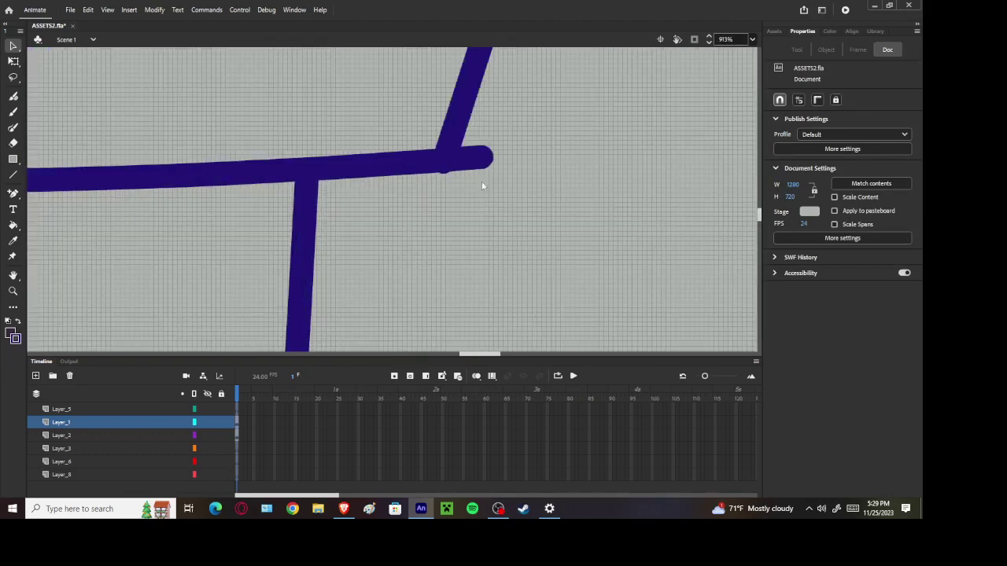
# Shift the rim's right end inward toward the cup's side, keeping its outer edge vertical, and save the file
pyautogui.moveTo(474, 166); pyautogui.dragTo(453, 166)
pyautogui.scroll(-3, 456, 166)
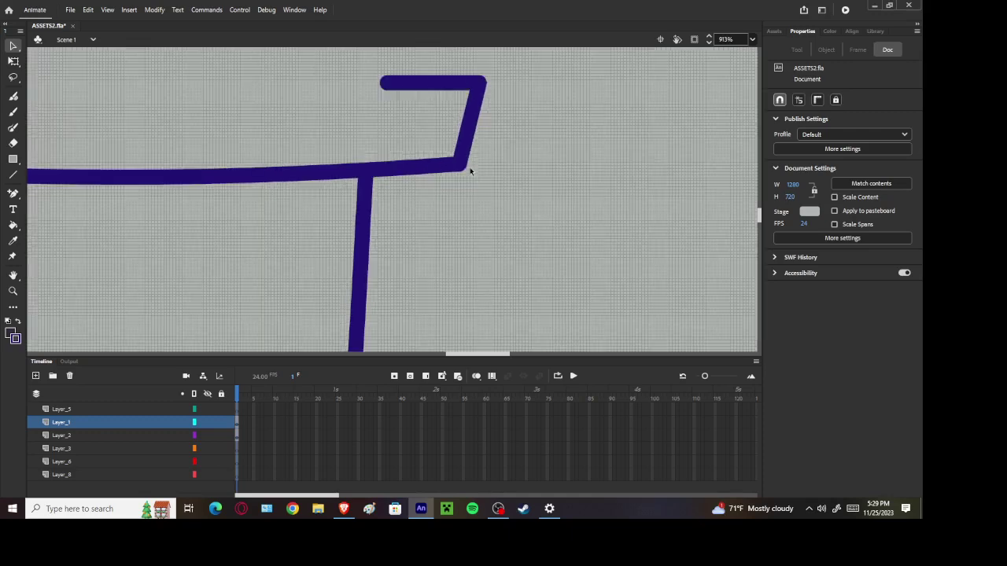
pyautogui.moveTo(473, 120); pyautogui.dragTo(407, 115)
pyautogui.scroll(-4, 418, 126)
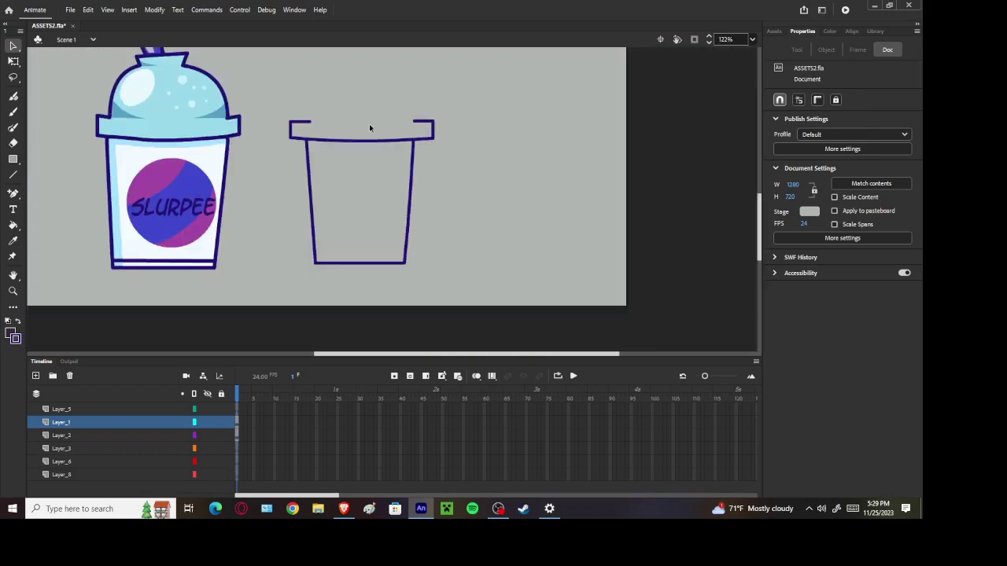
pyautogui.press('n')
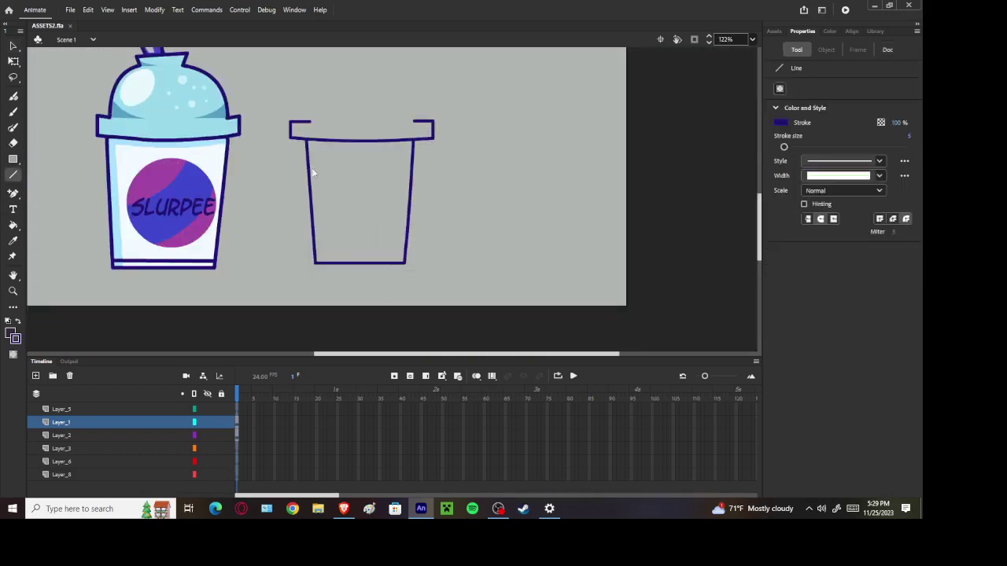
# Draw two lines rising from the rim's inner ends to a central peak and bend them outward into a rounded dome
pyautogui.scroll(3, 366, 276)
pyautogui.moveTo(304, 303)
pyautogui.mouseDown()
pyautogui.moveTo(357, 247)
pyautogui.moveTo(414, 302)
pyautogui.mouseUp()
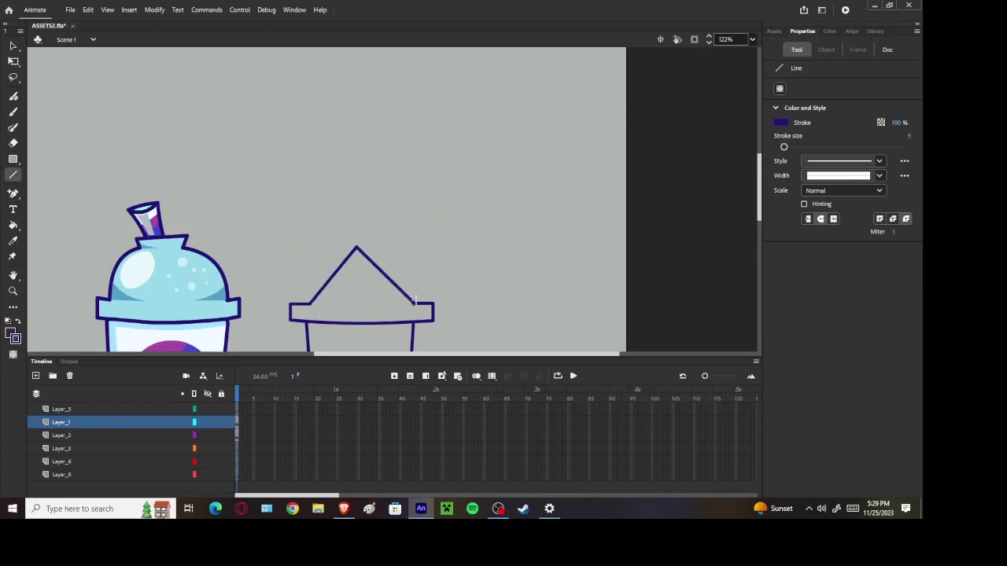
pyautogui.moveTo(373, 266)
pyautogui.mouseDown()
pyautogui.moveTo(378, 255)
pyautogui.moveTo(333, 247)
pyautogui.moveTo(330, 233)
pyautogui.moveTo(378, 239)
pyautogui.mouseUp()
pyautogui.scroll(-2, 385, 244)
pyautogui.scroll(2, 394, 266)
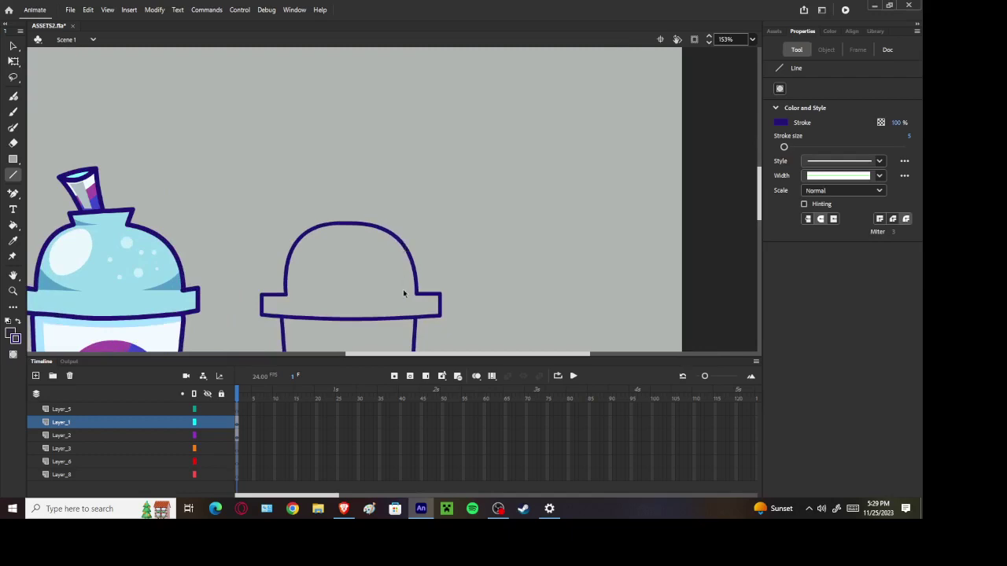
pyautogui.scroll(-2, 402, 288)
# Switch to the Brave browser and search Google Images for "slurpee" in a new tab
pyautogui.click(343, 508)
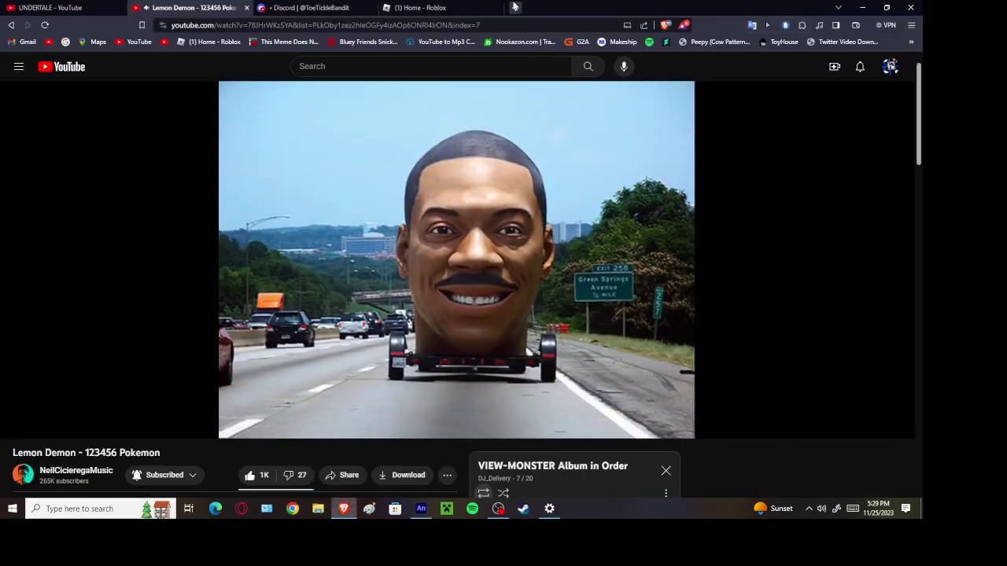
pyautogui.click(513, 6)
pyautogui.write('slurpee')
pyautogui.press('Return')
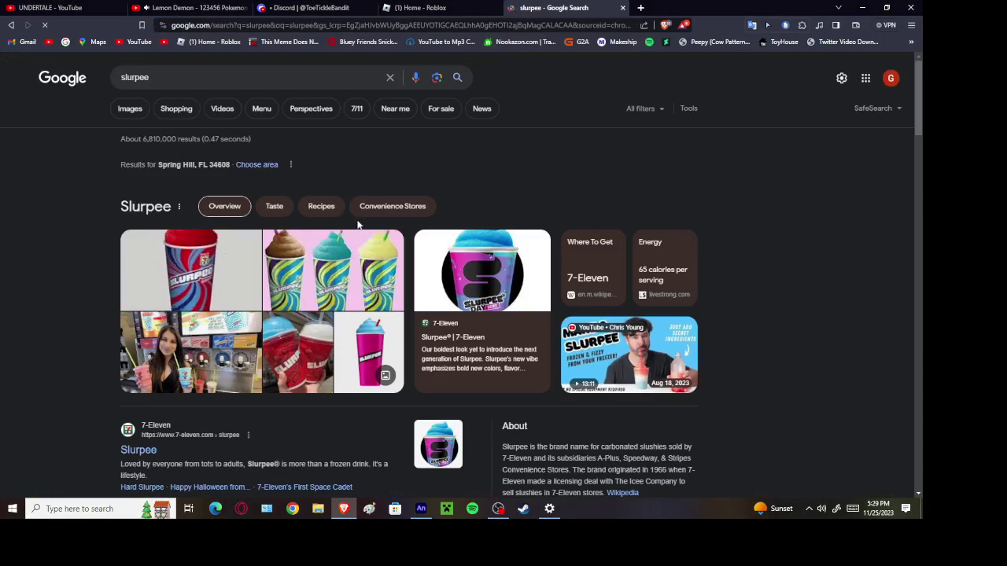
pyautogui.click(191, 270)
pyautogui.click(130, 108)
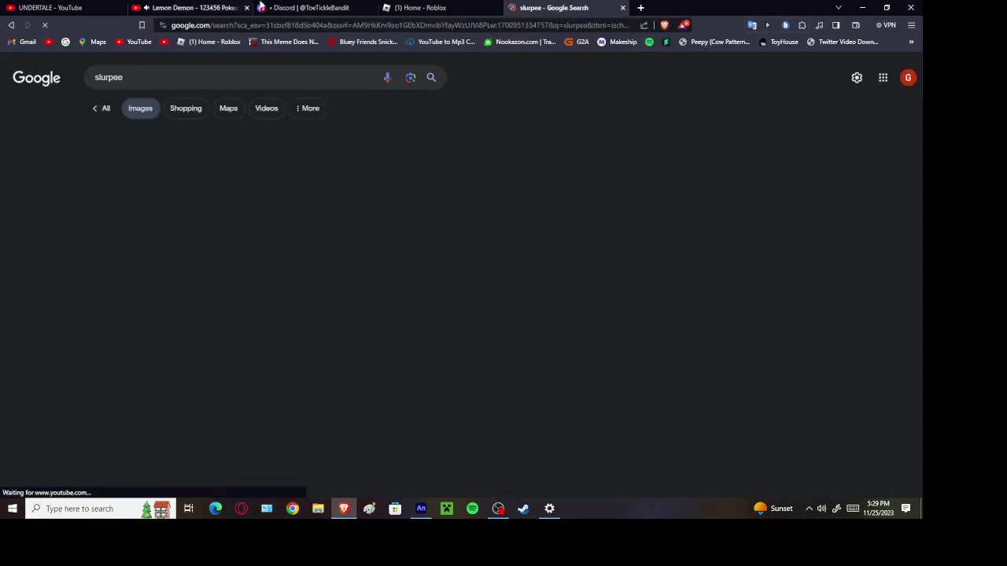
# Browse the Slurpee image results and preview photos of domed cups to examine the shape of the lid and rim
pyautogui.scroll(-4, 409, 137)
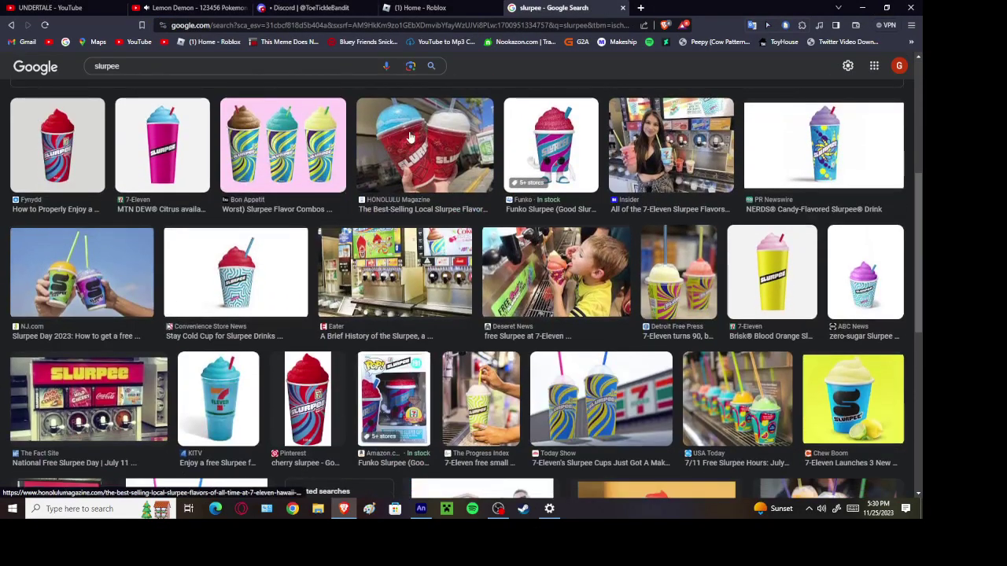
pyautogui.click(409, 138)
pyautogui.scroll(-3, 270, 275)
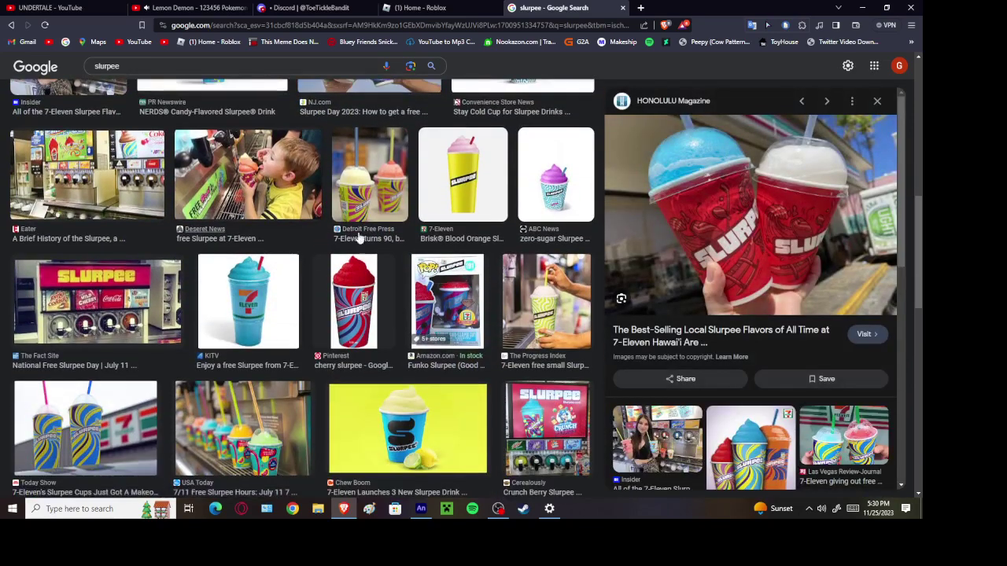
pyautogui.click(402, 161)
pyautogui.scroll(-3, 402, 162)
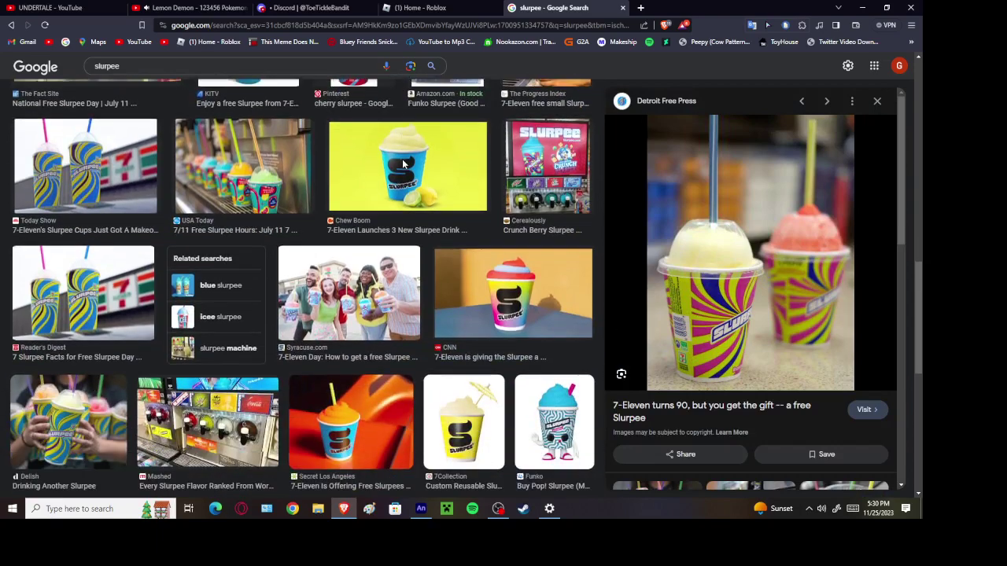
pyautogui.scroll(-5, 402, 164)
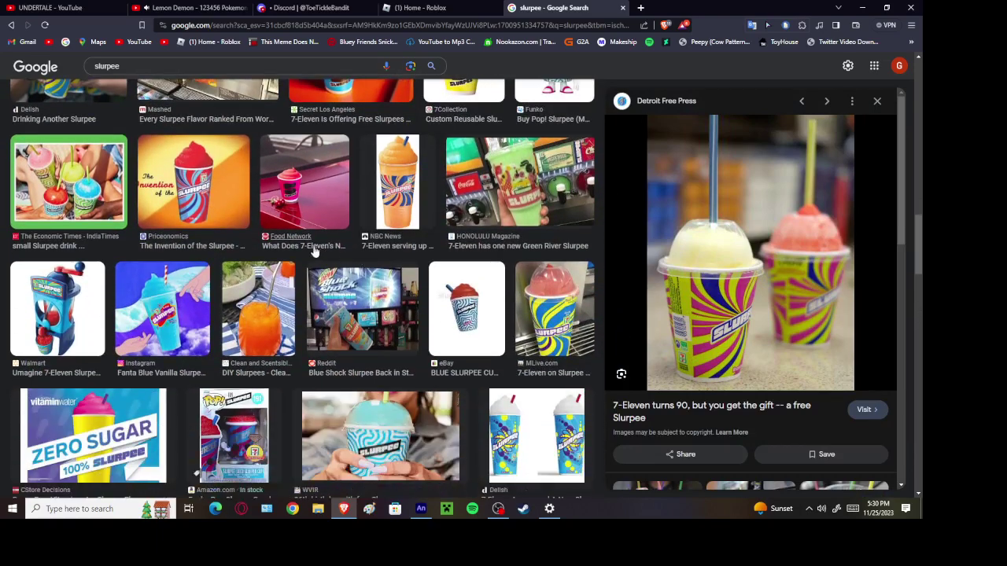
pyautogui.click(378, 414)
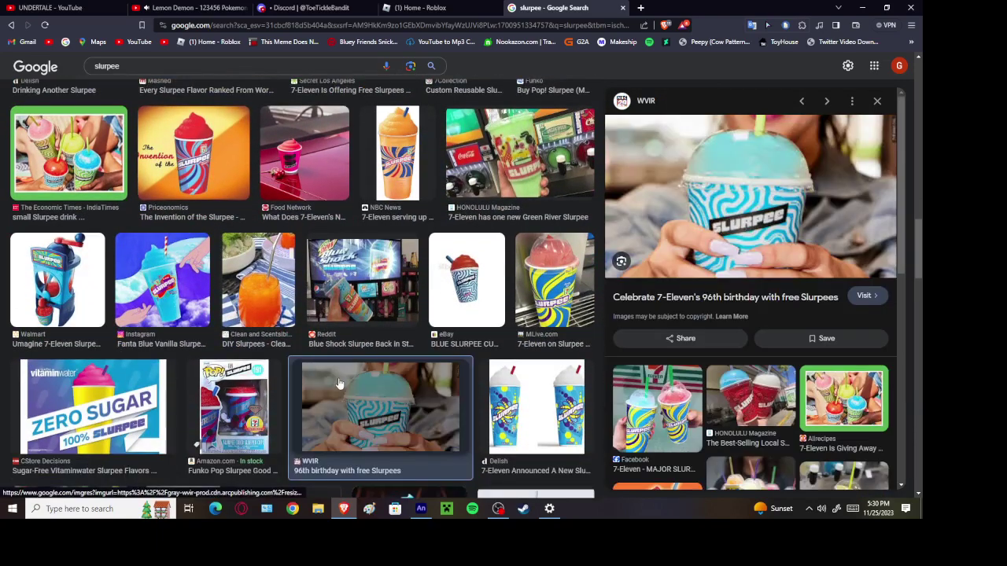
pyautogui.scroll(-2, 338, 384)
pyautogui.scroll(6, 338, 382)
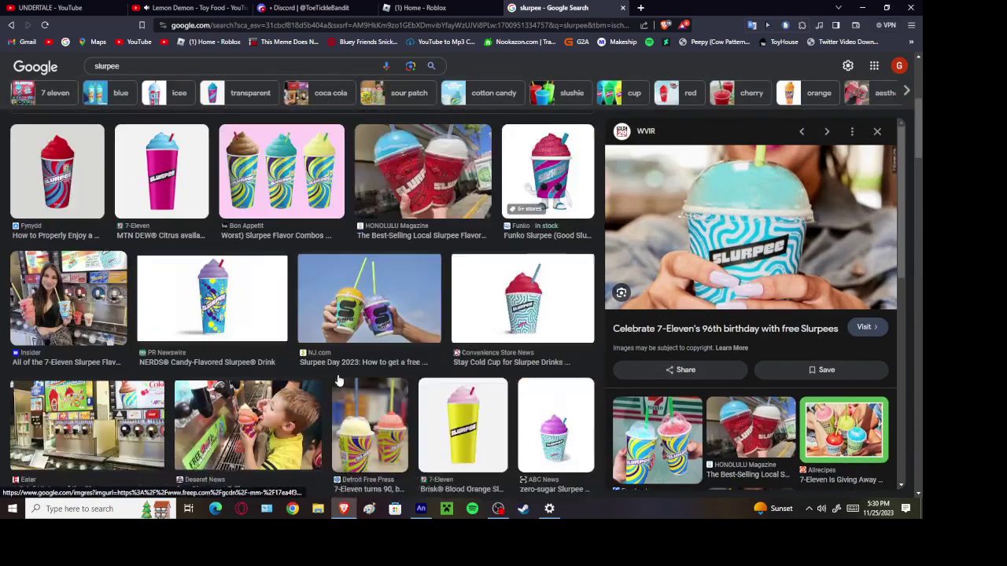
pyautogui.scroll(5, 339, 382)
pyautogui.scroll(-1, 439, 363)
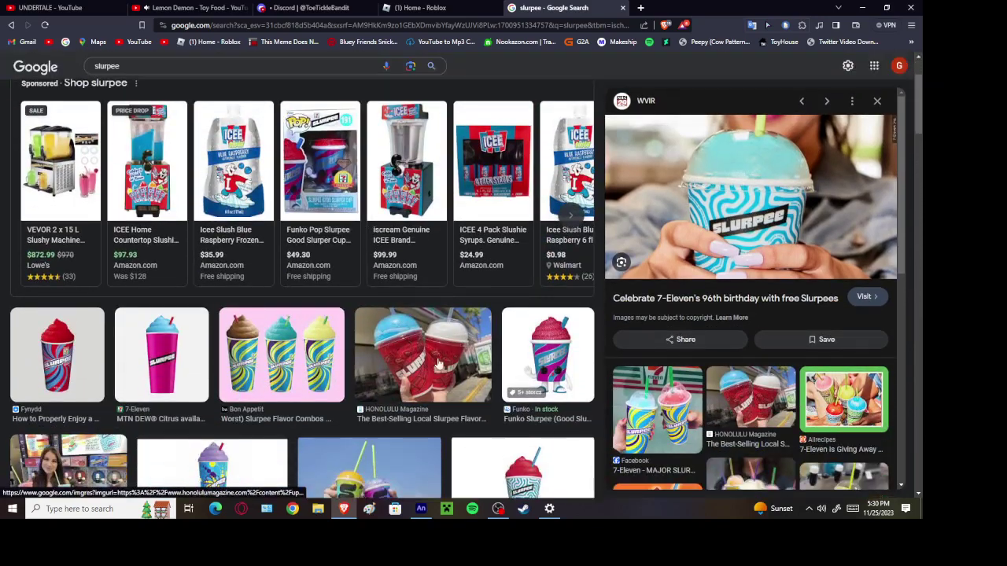
# Copy the HONOLULU Magazine photo of two red Slurpee cups and return to Adobe Animate
pyautogui.click(439, 363)
pyautogui.rightClick(719, 272)
pyautogui.click(755, 402)
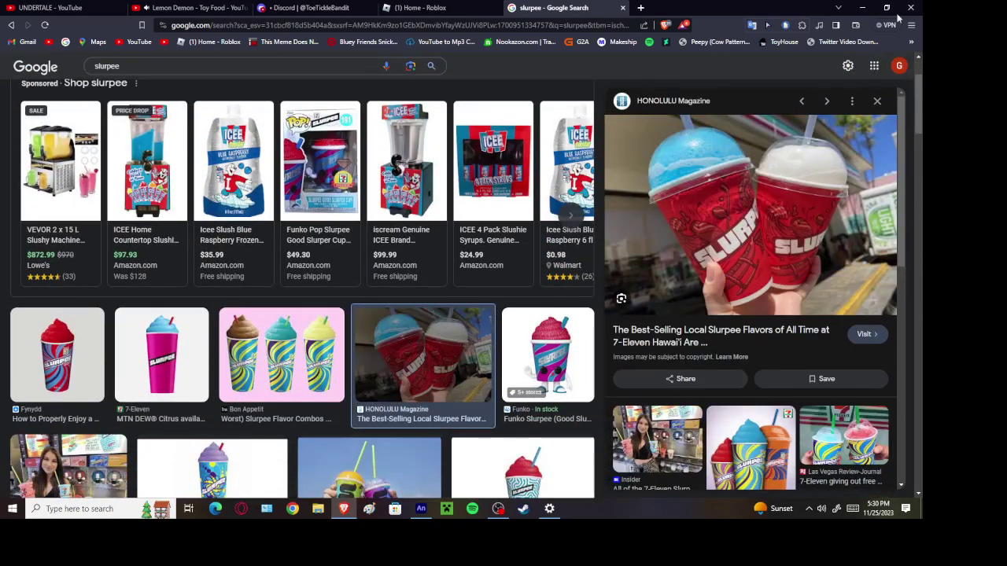
pyautogui.click(863, 7)
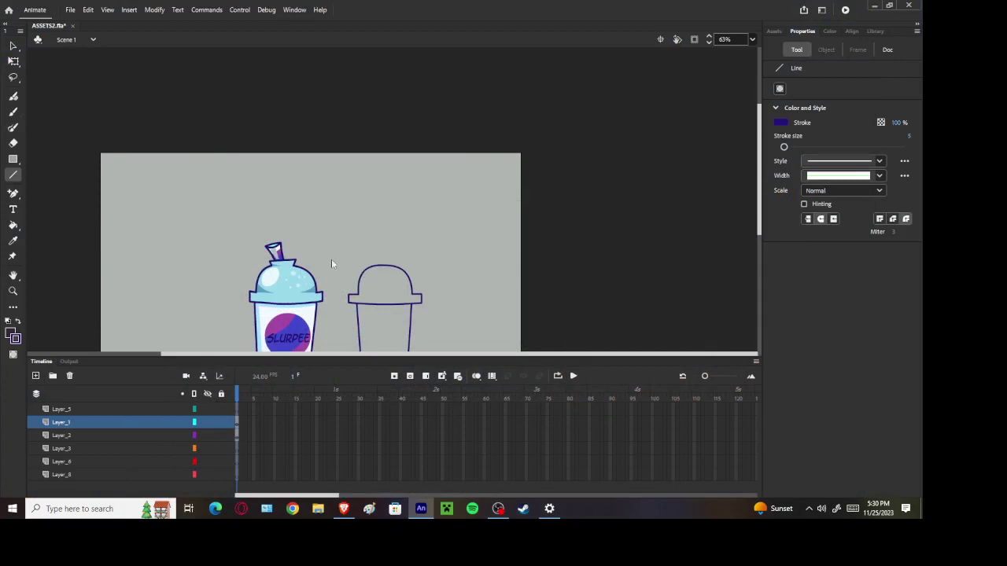
# Paste the photo, scale it to about 510 × 350 px, and place it over the stage's upper-left corner as a reference
pyautogui.hotkey('ctrl', 'v')
pyautogui.click(14, 62)
pyautogui.moveTo(538, 320); pyautogui.dragTo(317, 171)
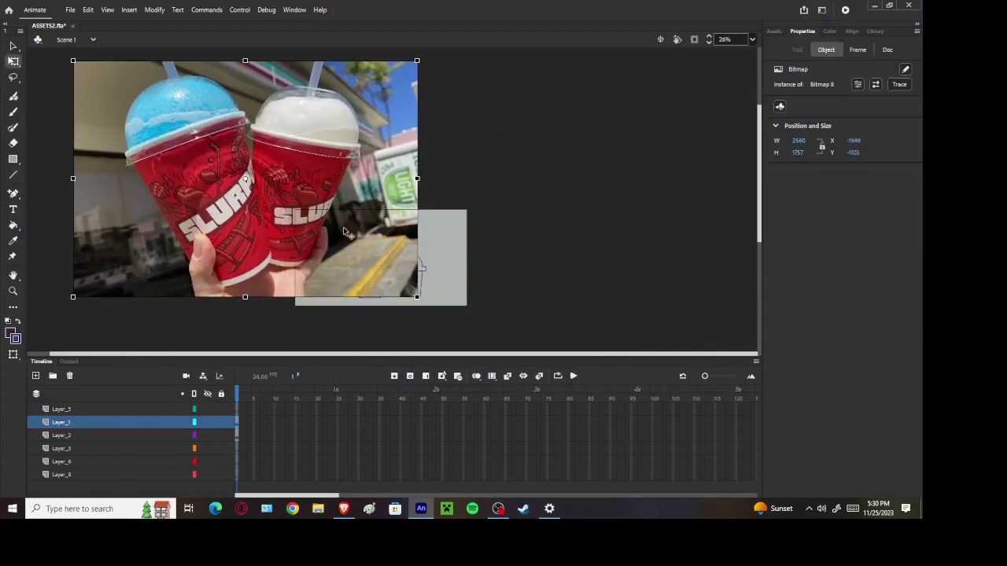
pyautogui.moveTo(417, 296); pyautogui.dragTo(330, 231)
pyautogui.scroll(3, 348, 241)
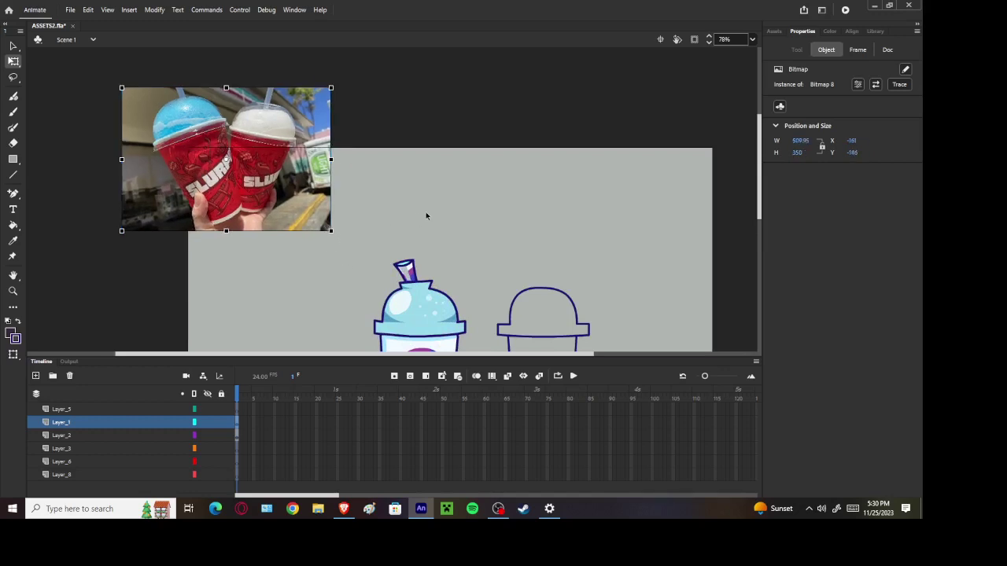
pyautogui.click(429, 215)
# Widen the dome's base by moving both lower ends outward along the rim, close to its outer edges
pyautogui.scroll(-3, 489, 238)
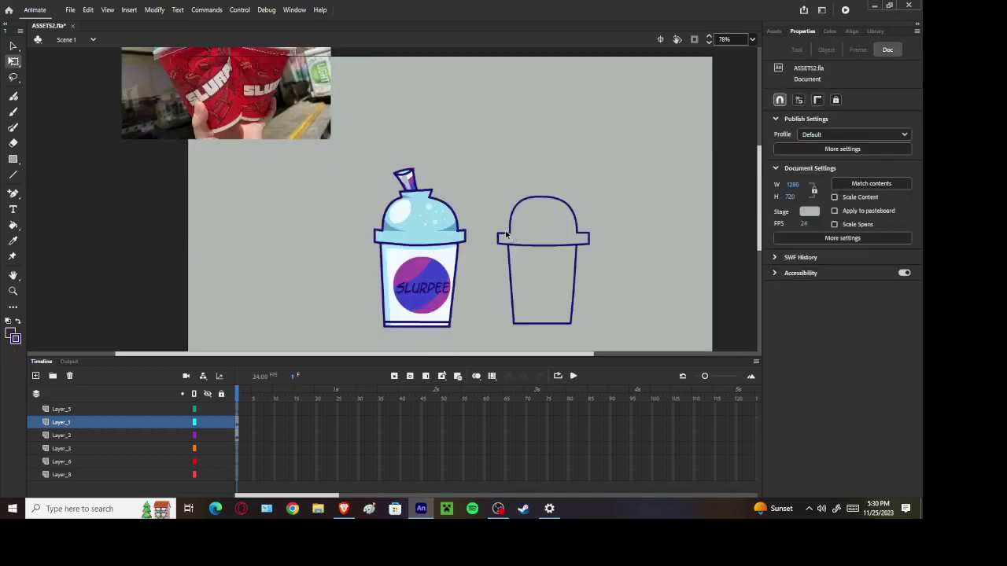
pyautogui.moveTo(506, 235); pyautogui.dragTo(502, 235)
pyautogui.moveTo(577, 233); pyautogui.dragTo(584, 236)
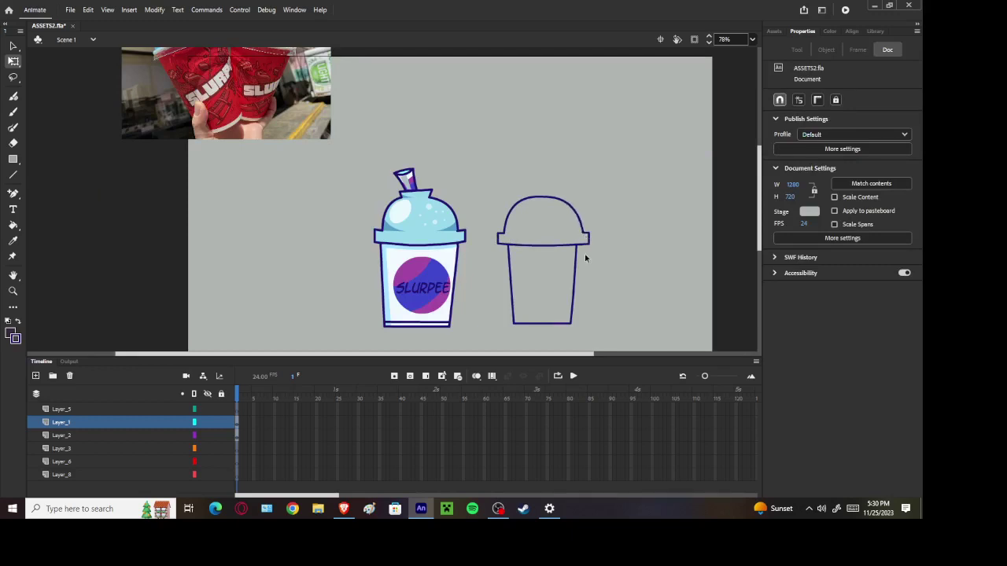
pyautogui.scroll(2, 586, 261)
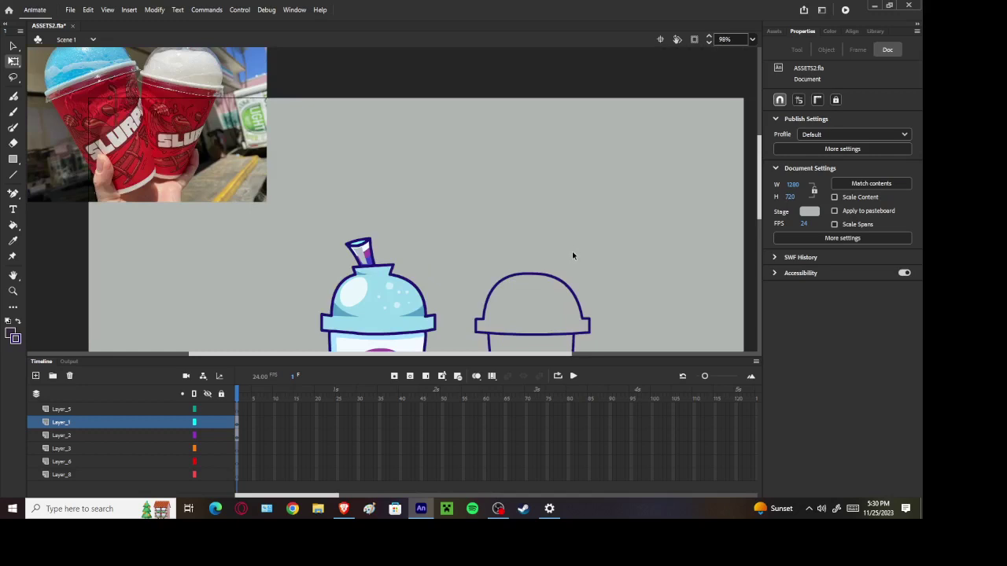
pyautogui.scroll(-2, 526, 315)
pyautogui.scroll(4, 476, 240)
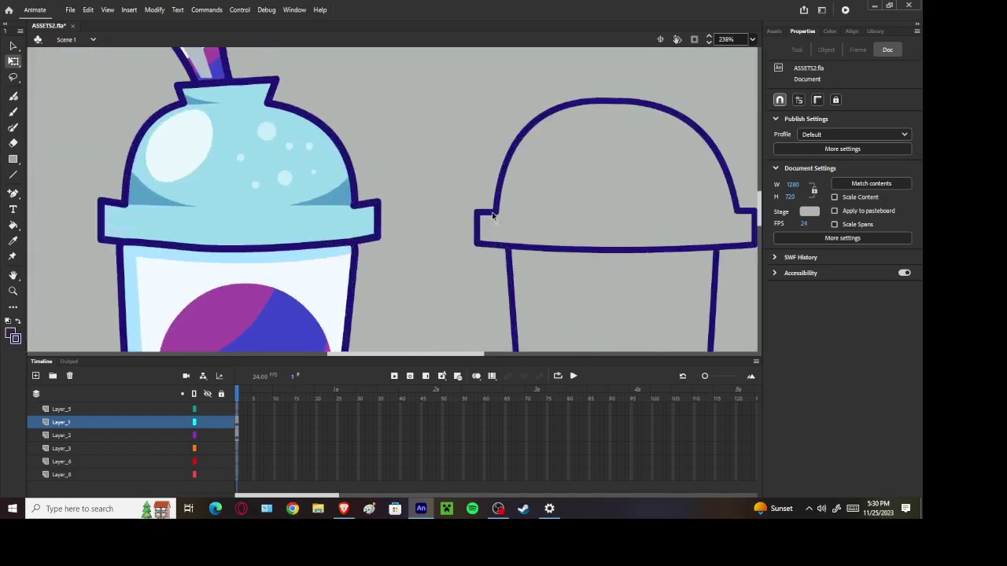
# Reshape the rim's left end into a short vertical edge with a slanted corner leading up to the dome
pyautogui.moveTo(493, 215); pyautogui.dragTo(489, 252)
pyautogui.hotkey('ctrl', 'z')
pyautogui.hotkey('ctrl', 'z')
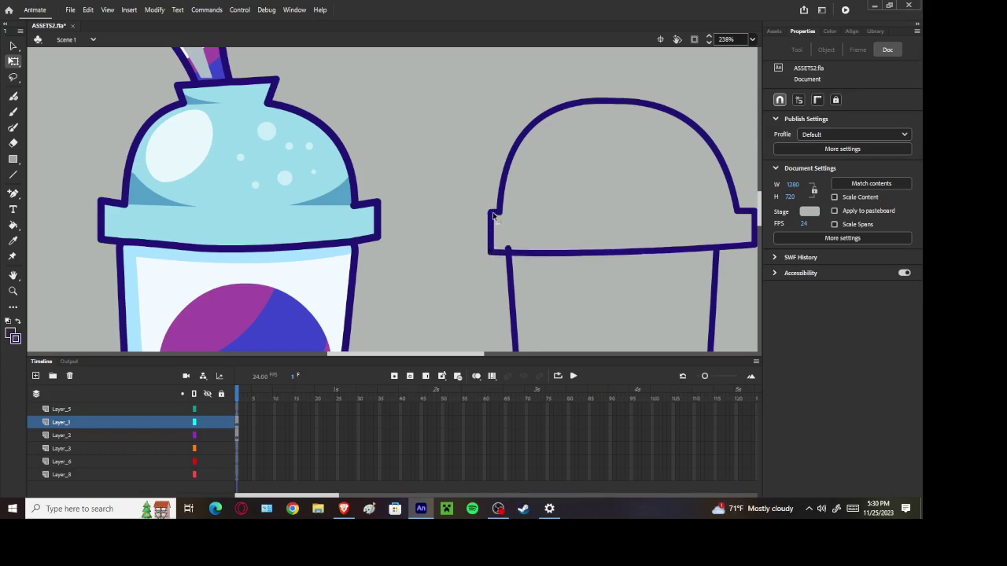
pyautogui.hotkey('ctrl', 'z')
pyautogui.hotkey('ctrl', 'z')
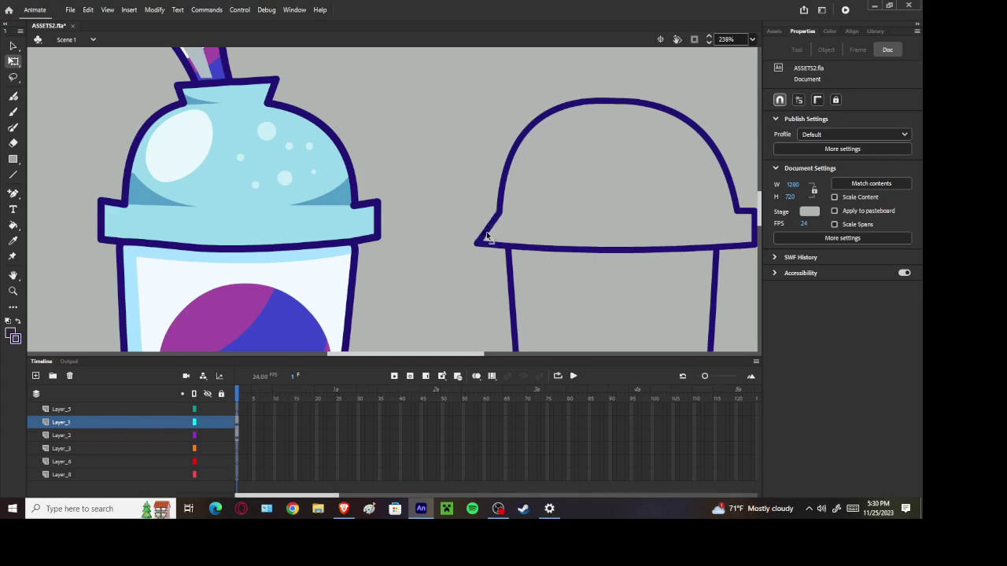
pyautogui.moveTo(491, 221)
pyautogui.mouseDown()
pyautogui.moveTo(487, 248)
pyautogui.moveTo(489, 228)
pyautogui.mouseUp()
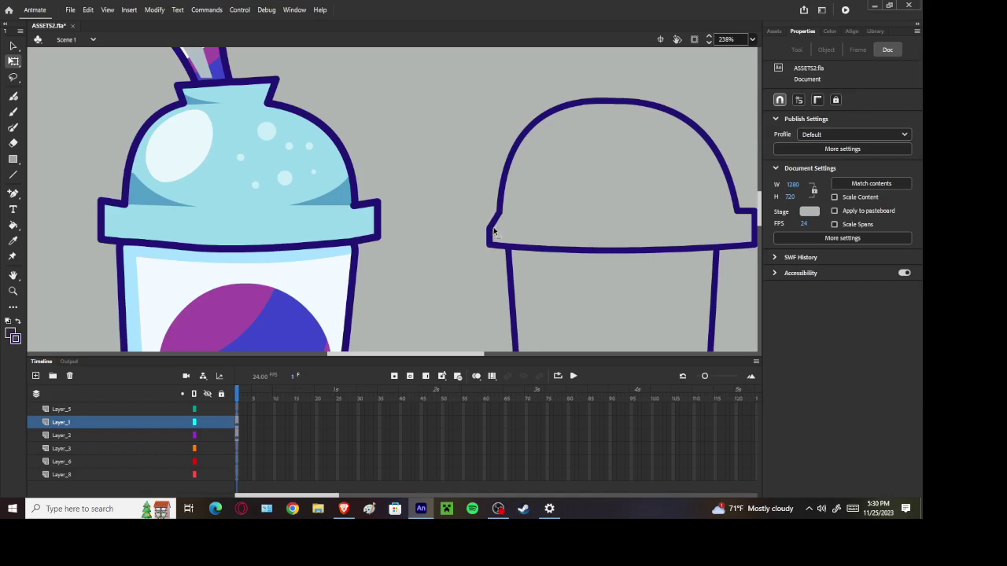
pyautogui.scroll(-2, 583, 230)
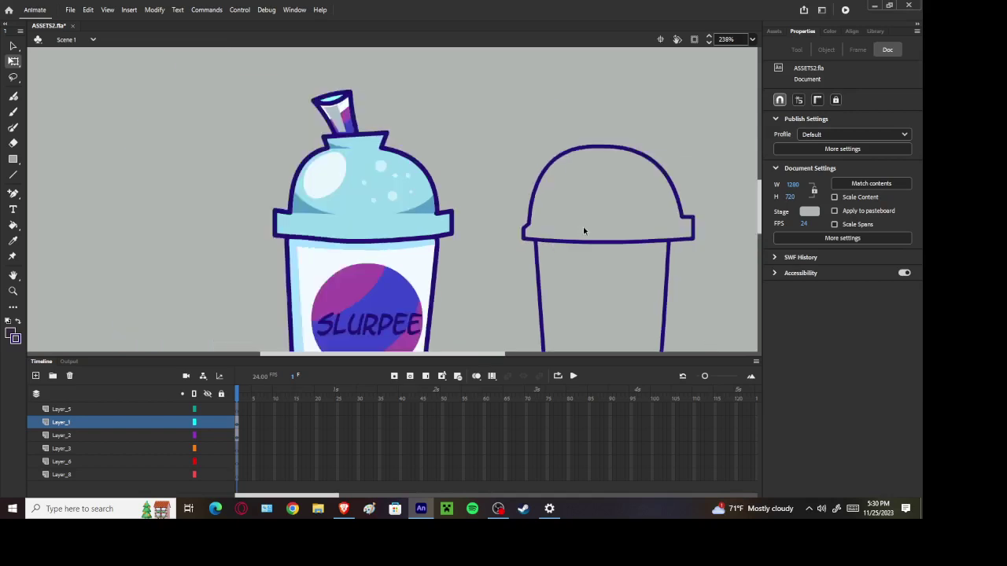
# Delete the rim's right vertical and short horizontal lines together with the right half of the dome
pyautogui.hscroll(3, 685, 222)
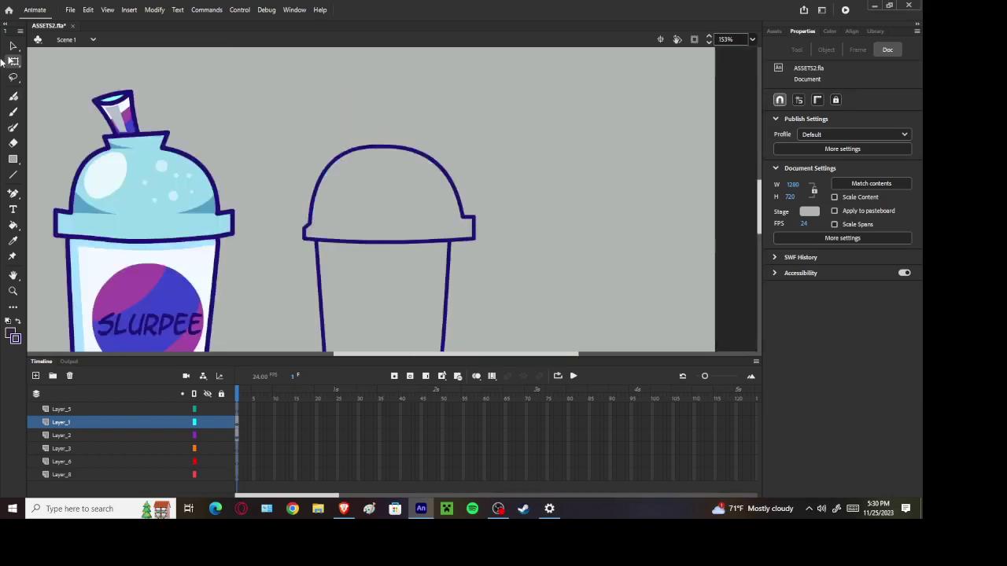
pyautogui.press('v')
pyautogui.click(459, 240)
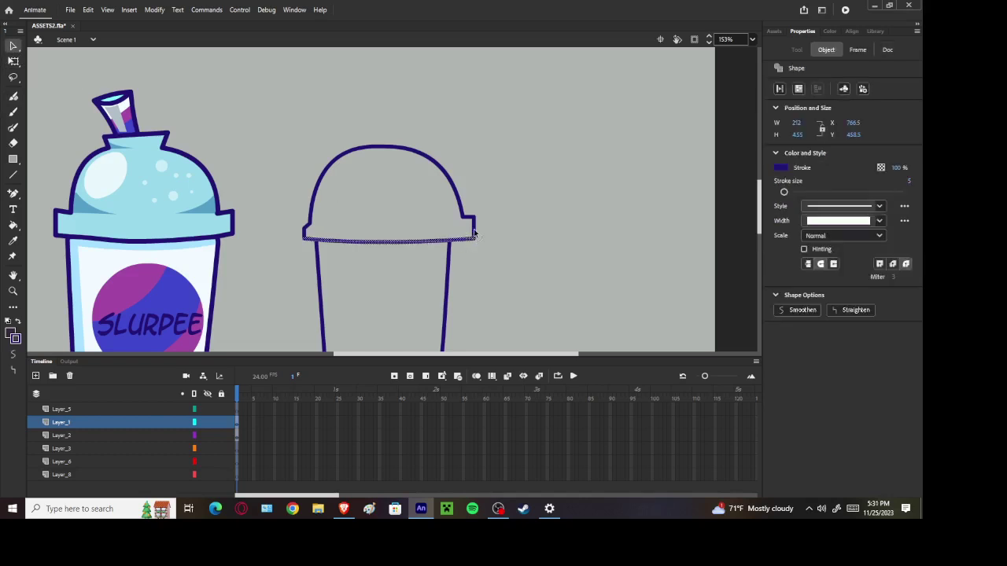
pyautogui.click(474, 230)
pyautogui.press('Delete')
pyautogui.click(469, 217)
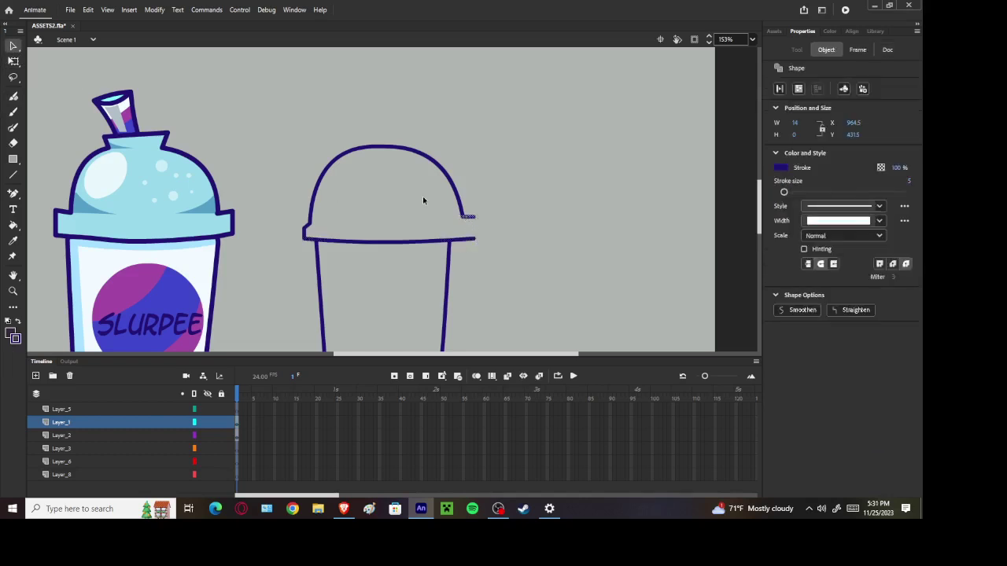
pyautogui.click(421, 155)
pyautogui.press('Delete')
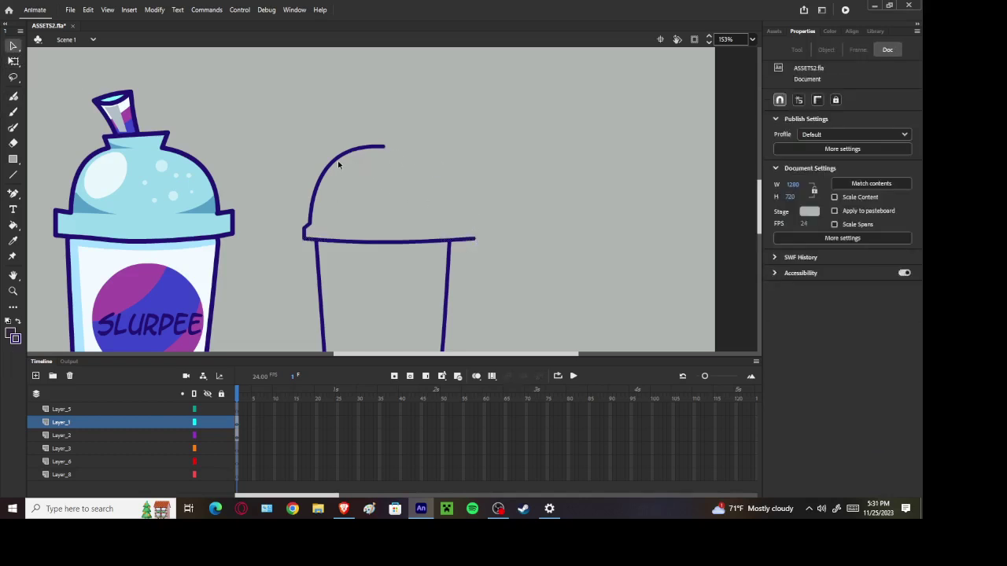
# Select the left half of the dome with its slanted rim end, copy it, and paste it in place
pyautogui.scroll(2, 308, 221)
pyautogui.click(308, 229)
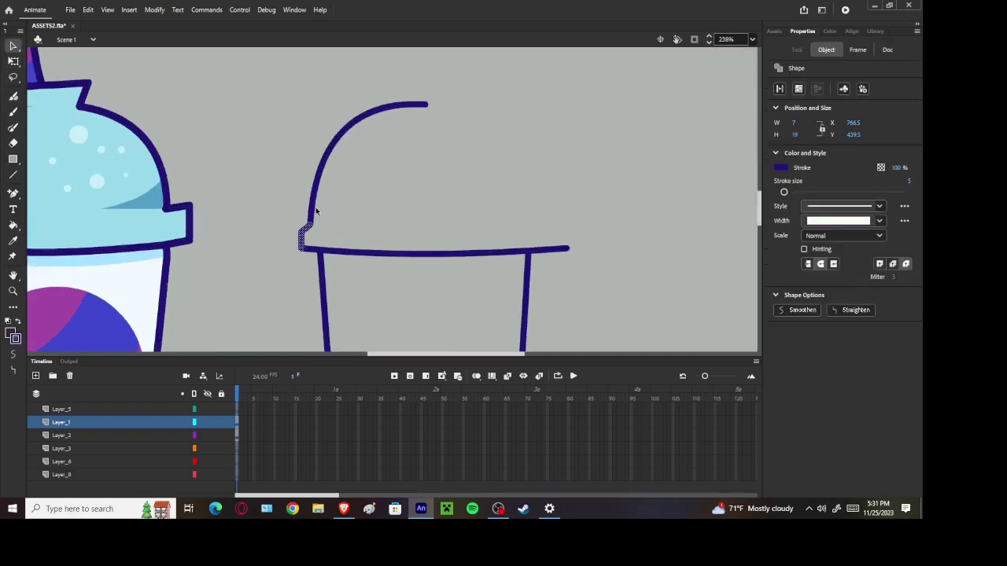
pyautogui.keyDown('shift'); pyautogui.click(313, 213); pyautogui.keyUp('shift')
pyautogui.rightClick(306, 116)
pyautogui.click(333, 153)
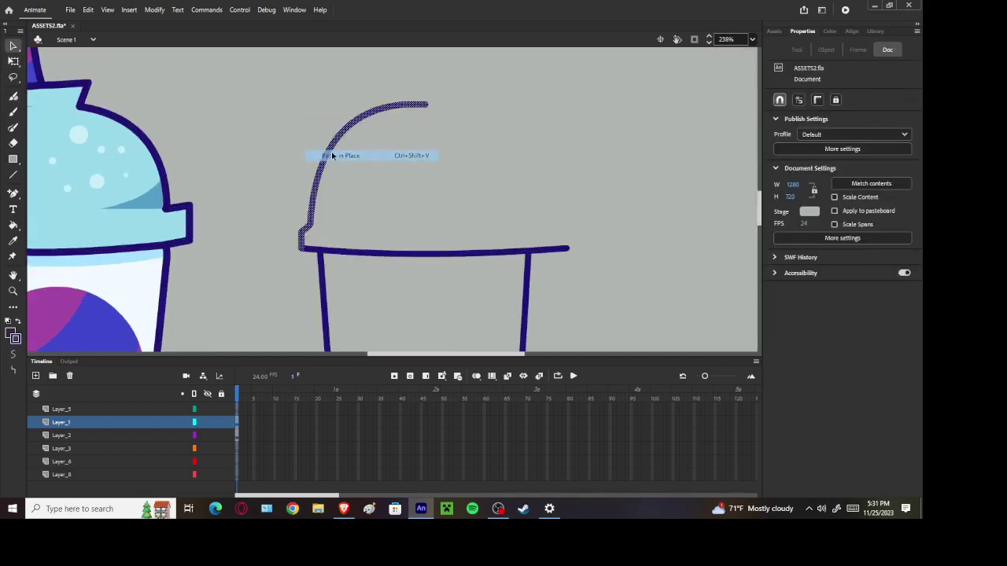
# Move the pasted dome half to the cup's right side and flip it horizontally
pyautogui.moveTo(333, 153); pyautogui.dragTo(502, 149)
pyautogui.rightClick(502, 150)
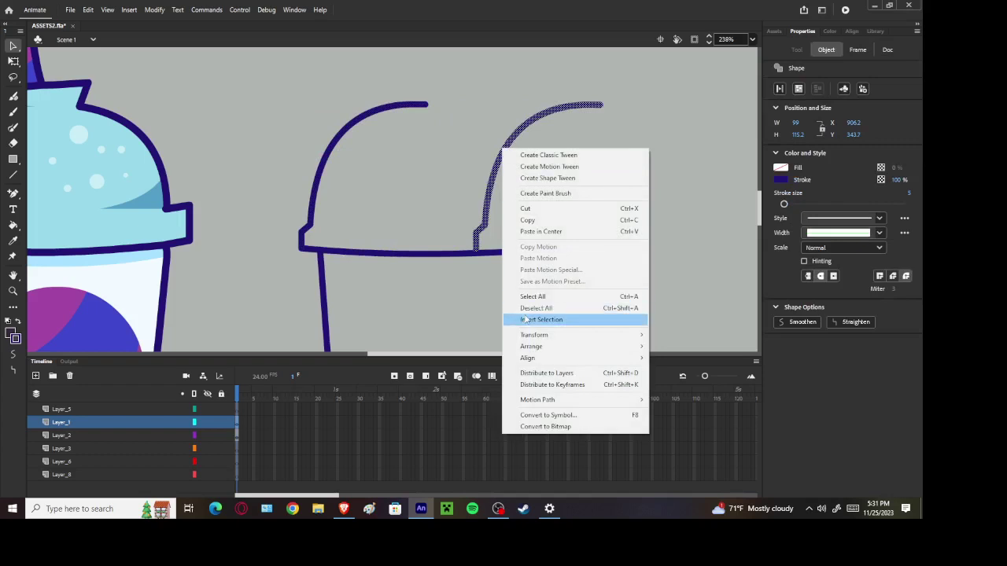
pyautogui.moveTo(533, 334)
pyautogui.click(681, 446)
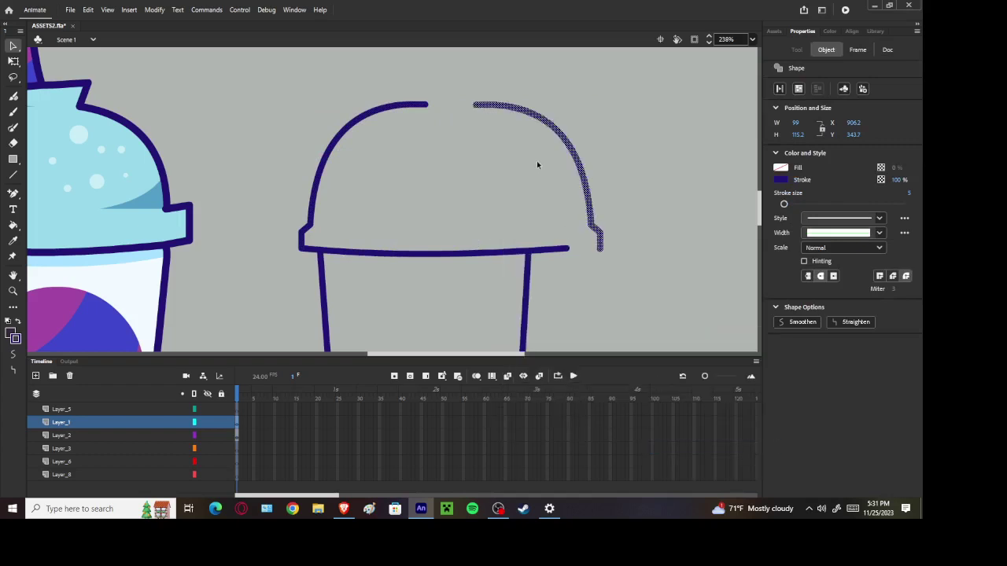
# Align the flipped half with the right end of the curved rim line and join both halves at the dome's top
pyautogui.moveTo(548, 124); pyautogui.dragTo(513, 124)
pyautogui.press('Left')
pyautogui.press('Up')
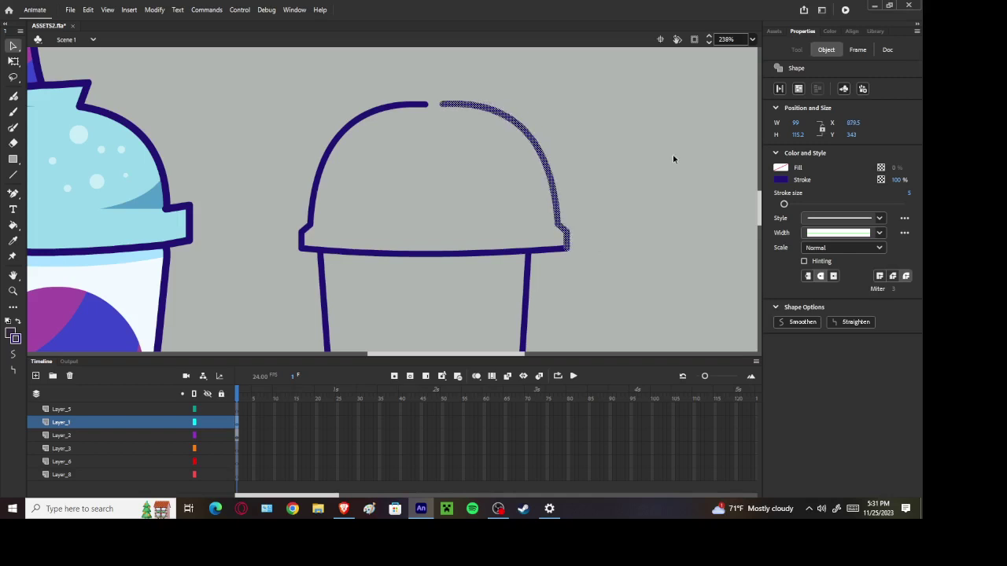
pyautogui.click(673, 156)
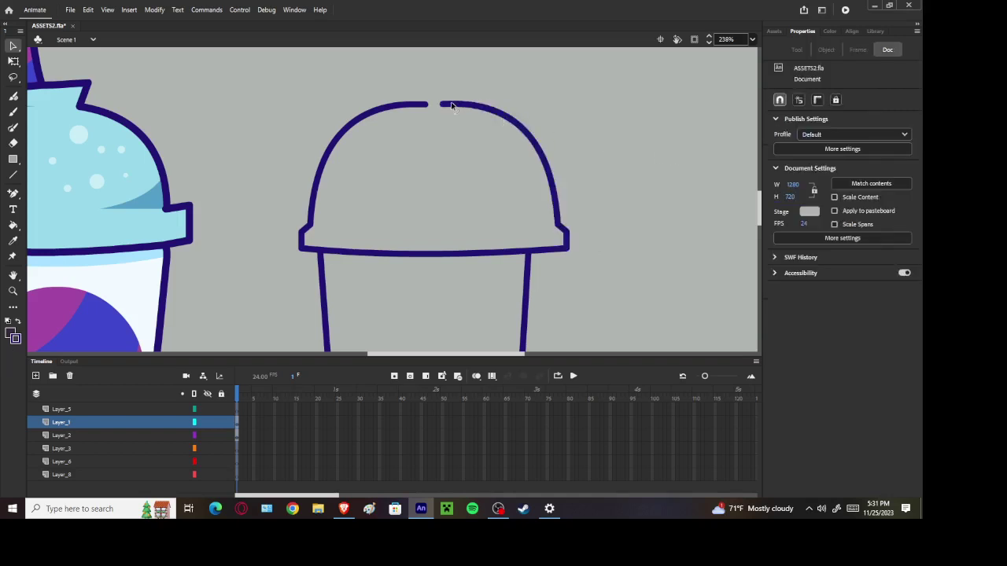
pyautogui.moveTo(441, 105); pyautogui.dragTo(429, 107)
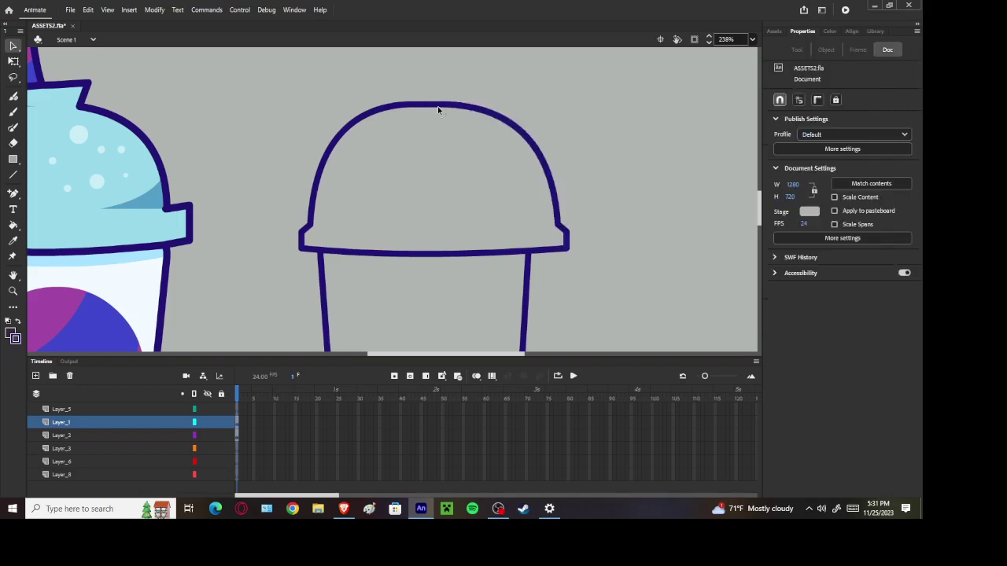
# Undo the mirrored dome half's joining, flip and paste, and shorten the right end of the curved rim line
pyautogui.scroll(-3, 441, 114)
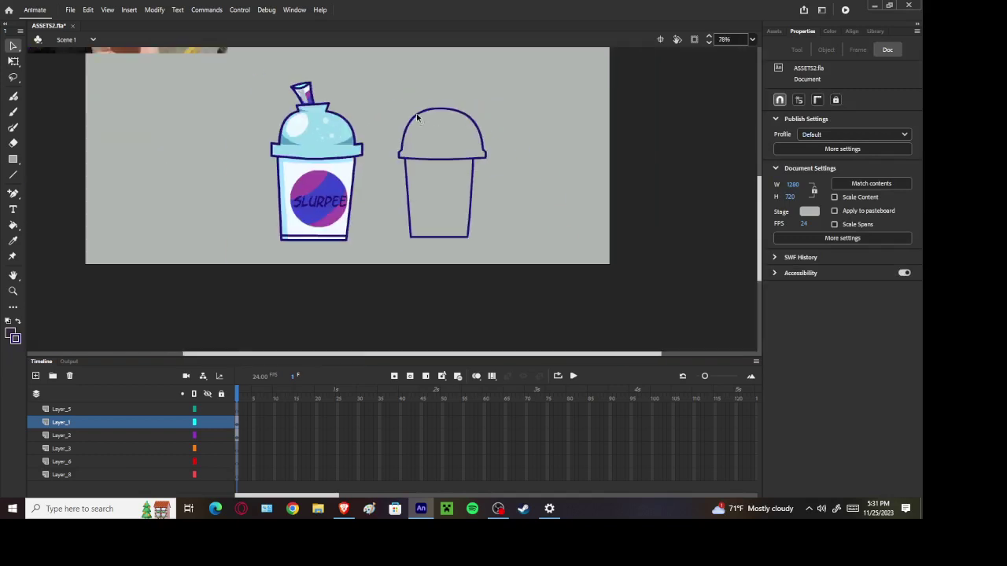
pyautogui.click(420, 118)
pyautogui.scroll(2, 450, 130)
pyautogui.click(533, 192)
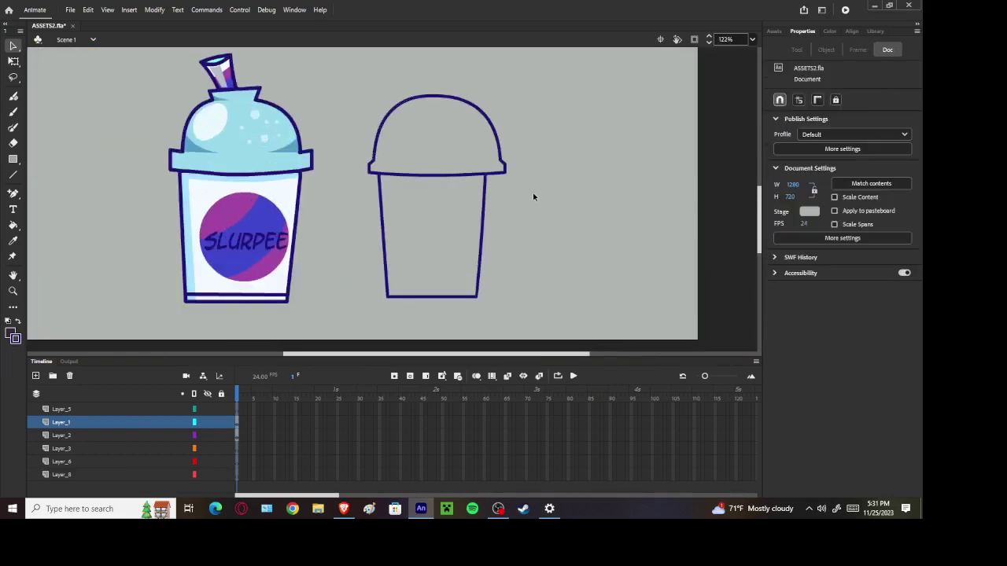
pyautogui.scroll(3, 500, 146)
pyautogui.click(508, 183)
pyautogui.hotkey('ctrl', 'z')
pyautogui.hotkey('ctrl', 'z')
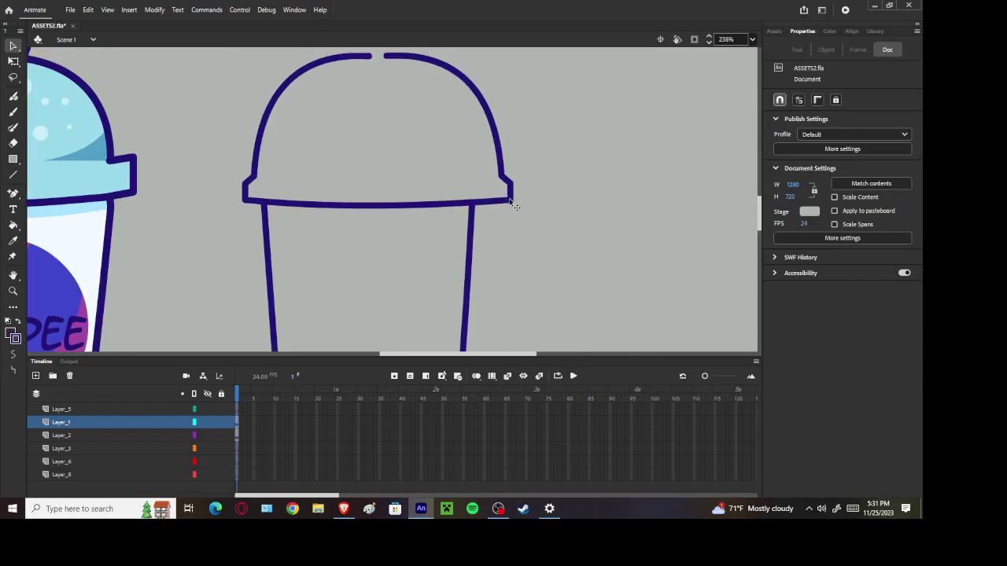
pyautogui.click(514, 200)
pyautogui.hotkey('ctrl', 'z')
pyautogui.hotkey('ctrl', 'z')
pyautogui.hotkey('ctrl', 'z')
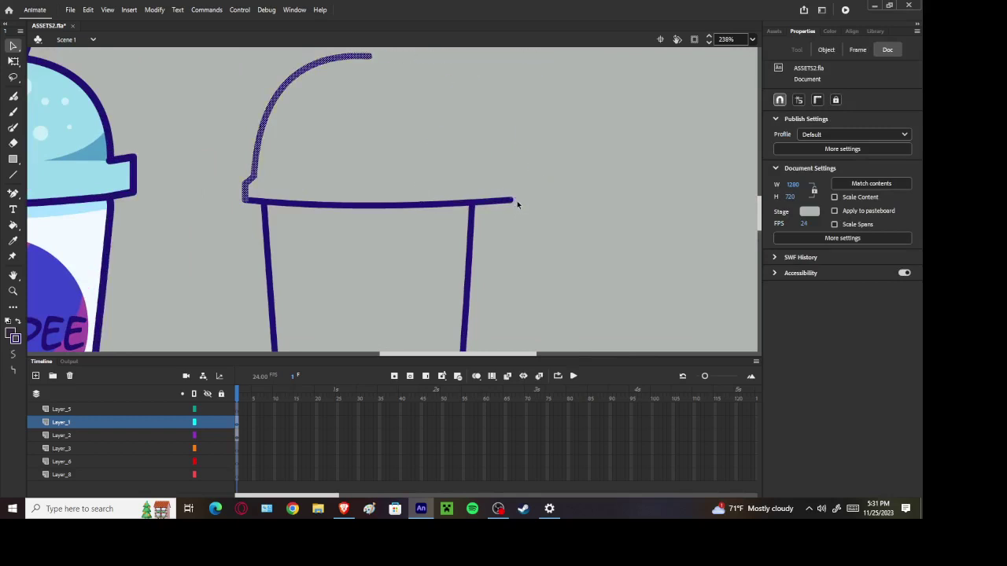
pyautogui.hotkey('ctrl', 'z')
pyautogui.hotkey('ctrl', 'z')
pyautogui.hotkey('ctrl', 'z')
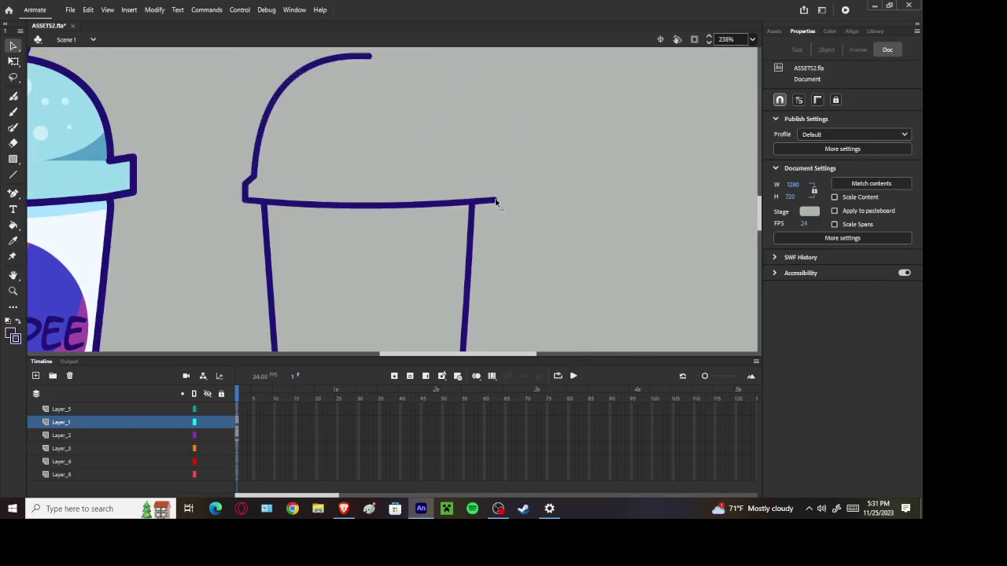
# Copy the left half of the dome with its slanted rim end and paste it in place
pyautogui.rightClick(497, 202)
pyautogui.click(526, 217)
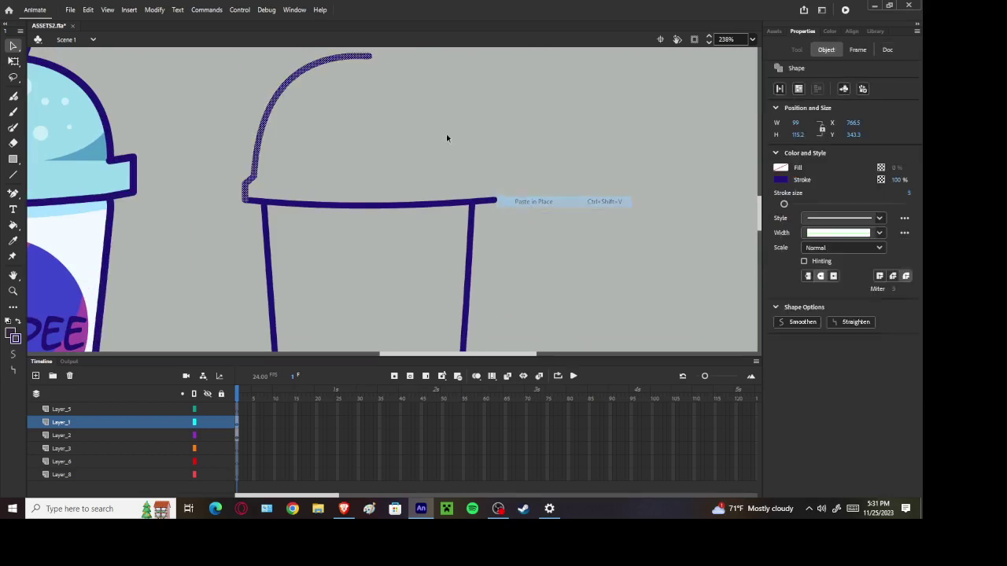
pyautogui.rightClick(347, 60)
pyautogui.click(344, 89)
pyautogui.hotkey('ctrl', 'shift', 'v')
# Nudge the pasted dome half to the right and flip it horizontally
pyautogui.hotkey('shift', 'Right')
pyautogui.hotkey('shift', 'Right')
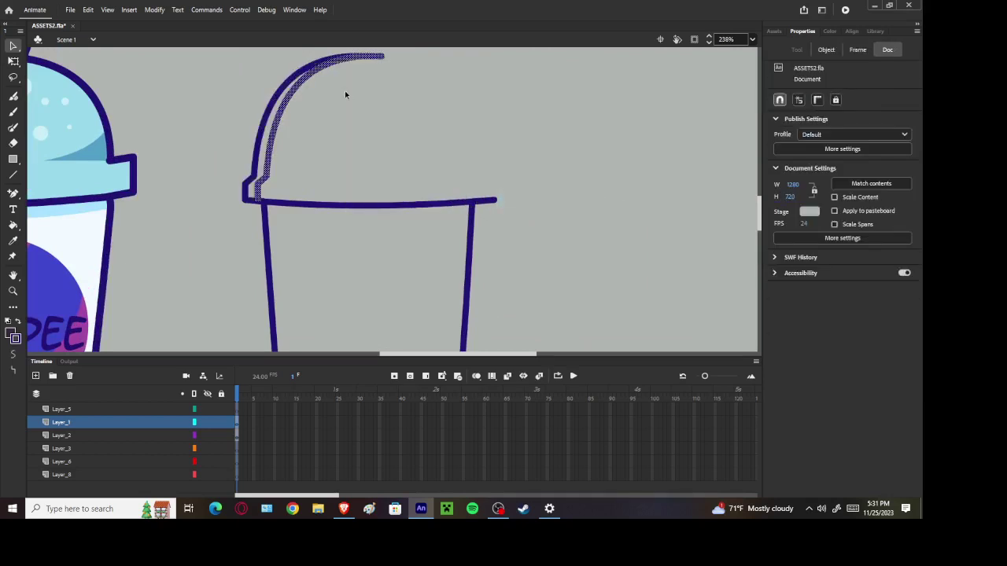
pyautogui.rightClick(344, 74)
pyautogui.moveTo(378, 254)
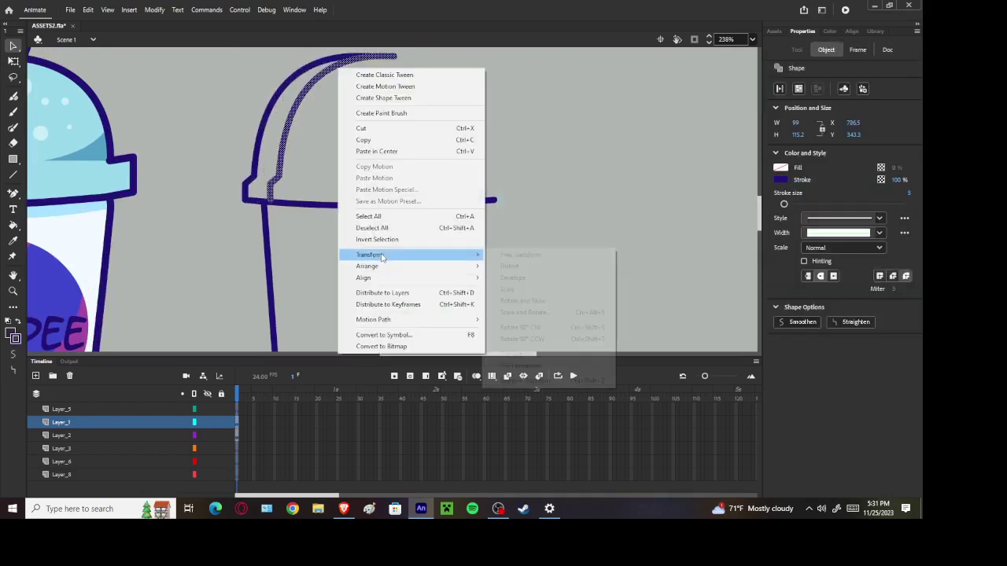
pyautogui.click(522, 365)
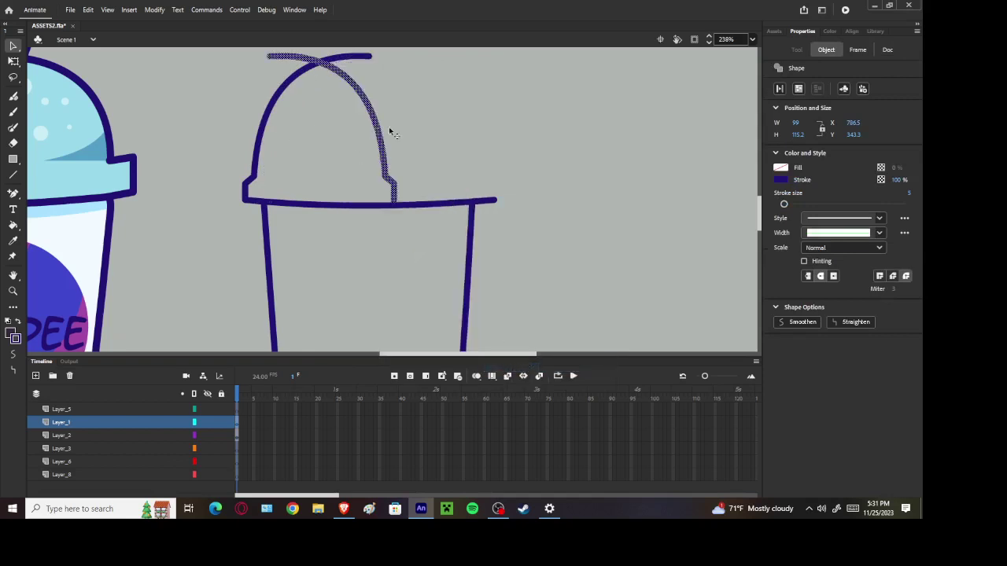
# Move the flipped half so it meets the left half at the dome's top and the rim line's right end
pyautogui.moveTo(391, 128)
pyautogui.mouseDown()
pyautogui.moveTo(480, 125)
pyautogui.moveTo(478, 140)
pyautogui.mouseUp()
pyautogui.click(532, 139)
pyautogui.scroll(-3, 530, 147)
pyautogui.hotkey('ctrl', 'z')
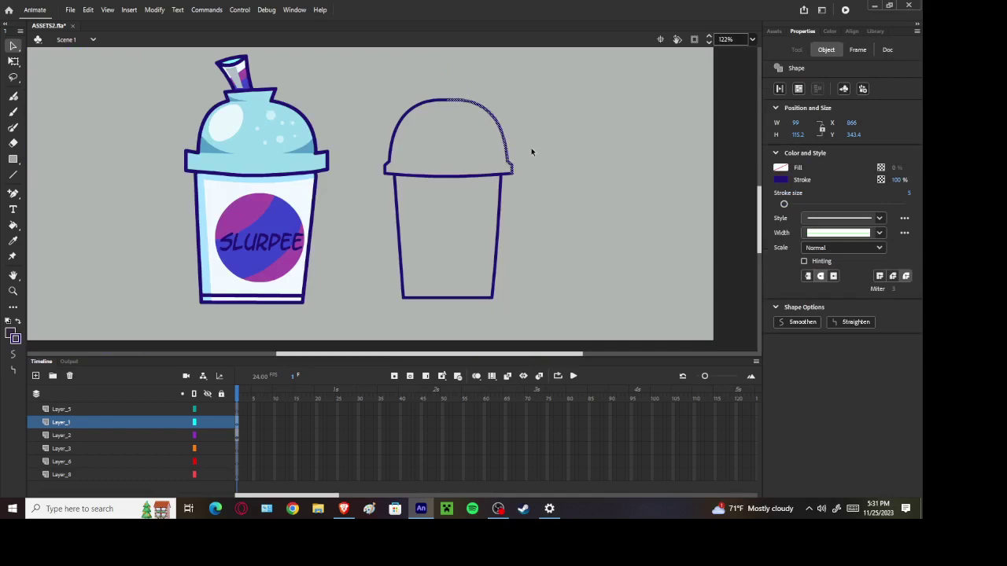
pyautogui.click(532, 151)
pyautogui.scroll(5, 506, 160)
pyautogui.hotkey('ctrl', 'z')
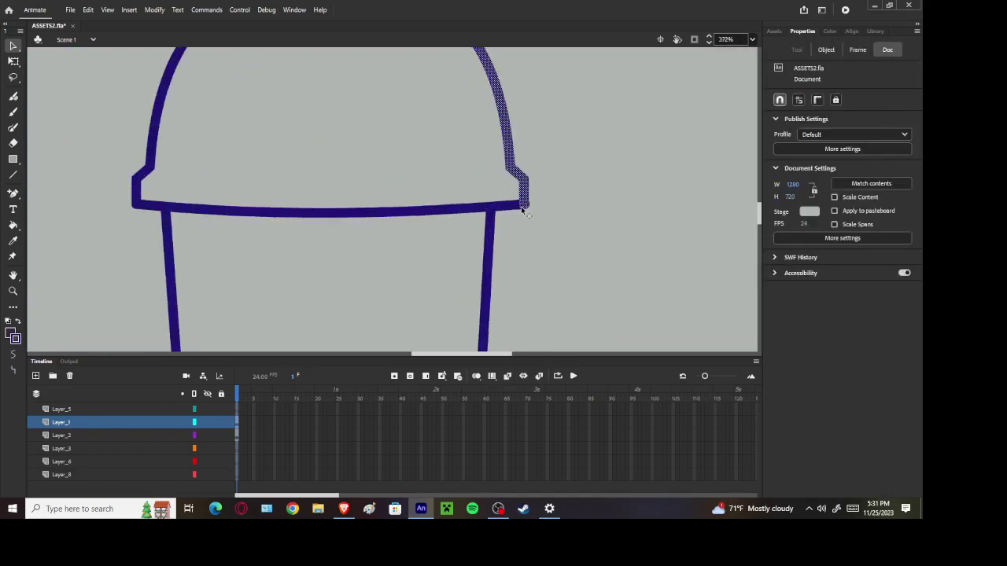
pyautogui.click(532, 209)
pyautogui.click(528, 207)
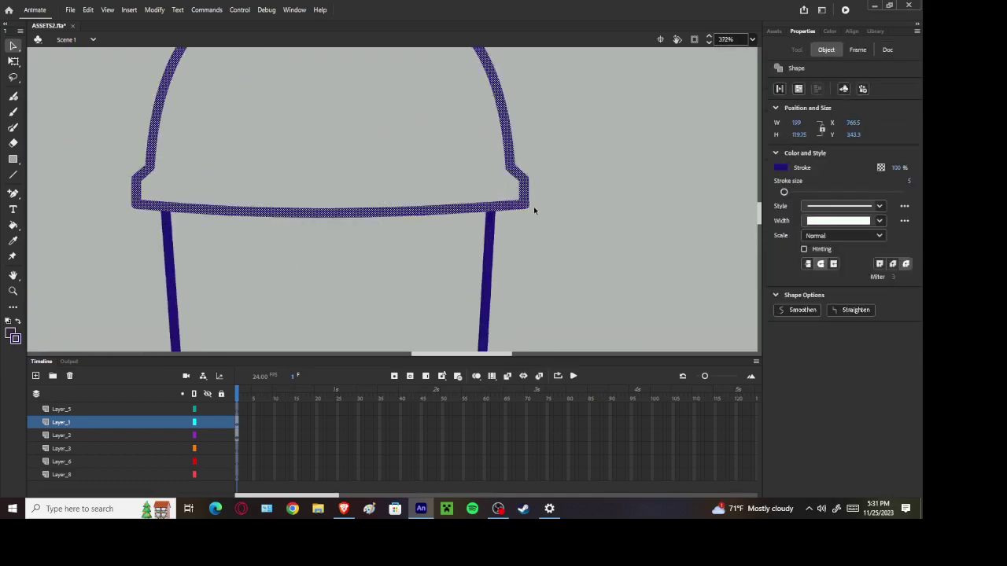
pyautogui.click(534, 207)
pyautogui.click(528, 208)
pyautogui.press('Delete')
pyautogui.hotkey('ctrl', 'z')
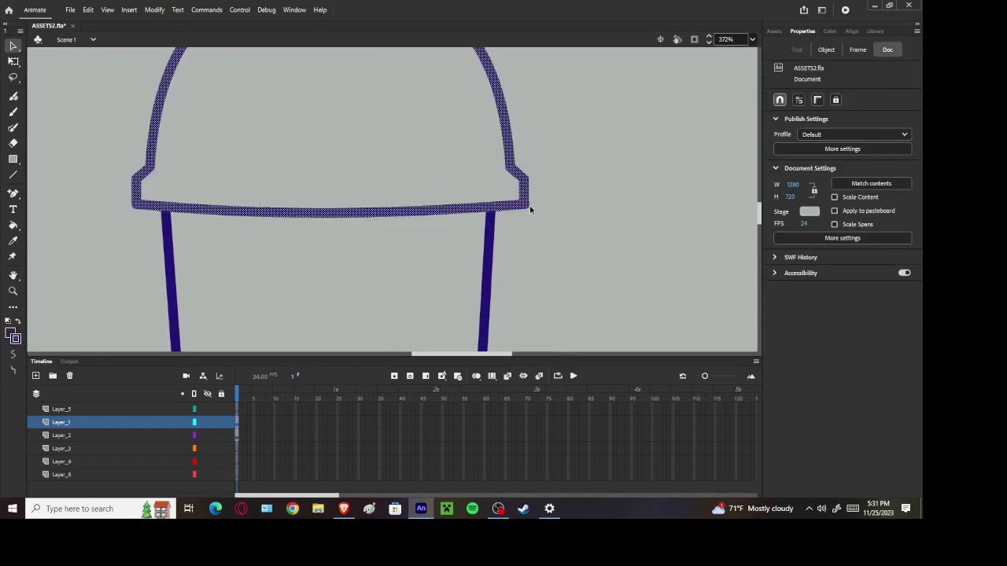
# Clean up the tiny leftover stroke at the rim's lower right corner so the rim lines join there
pyautogui.click(531, 205)
pyautogui.click(529, 206)
pyautogui.scroll(2, 537, 205)
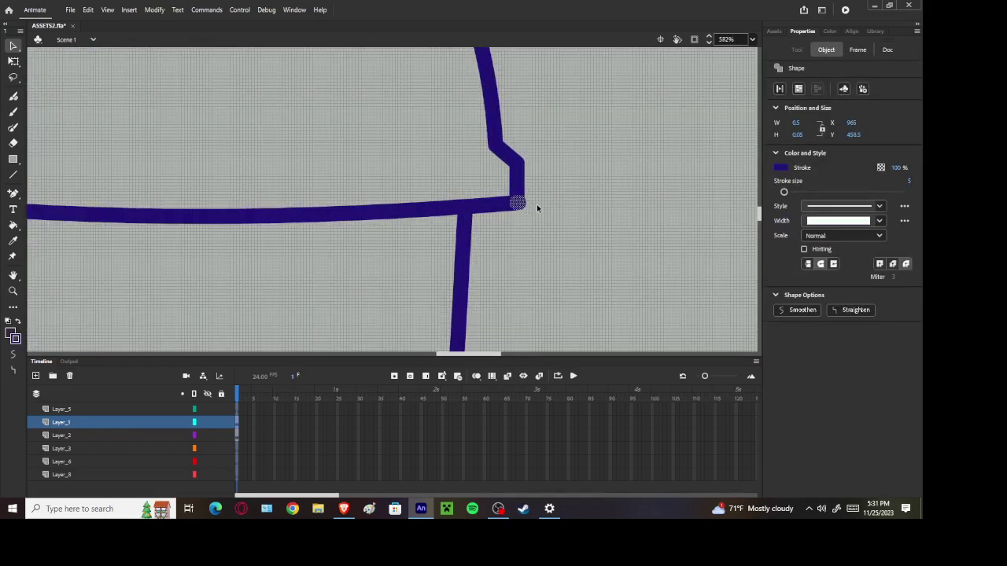
pyautogui.click(537, 204)
pyautogui.scroll(-5, 512, 206)
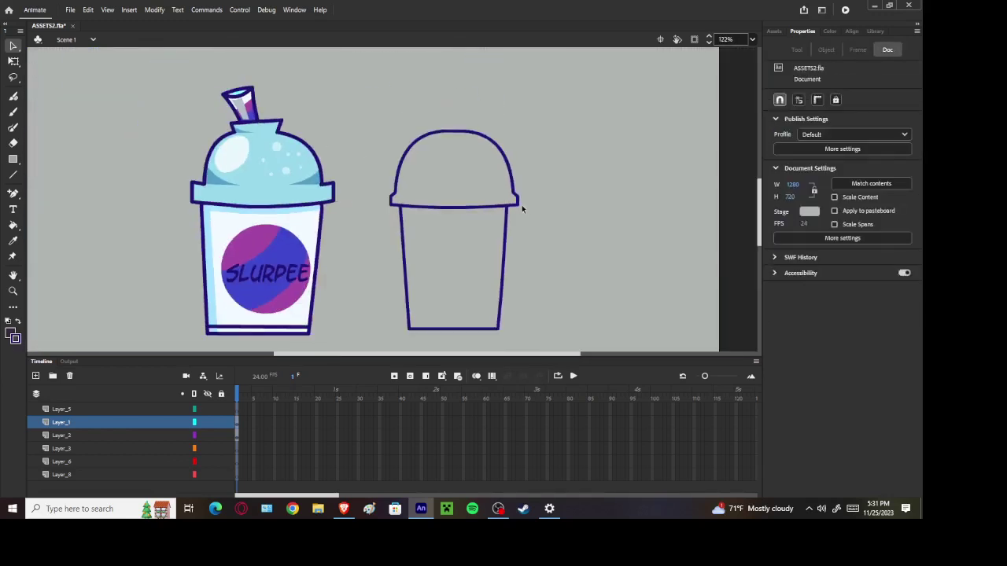
# Move the top end of the cup's right side line slightly outward along the rim line and save the file
pyautogui.scroll(3, 517, 207)
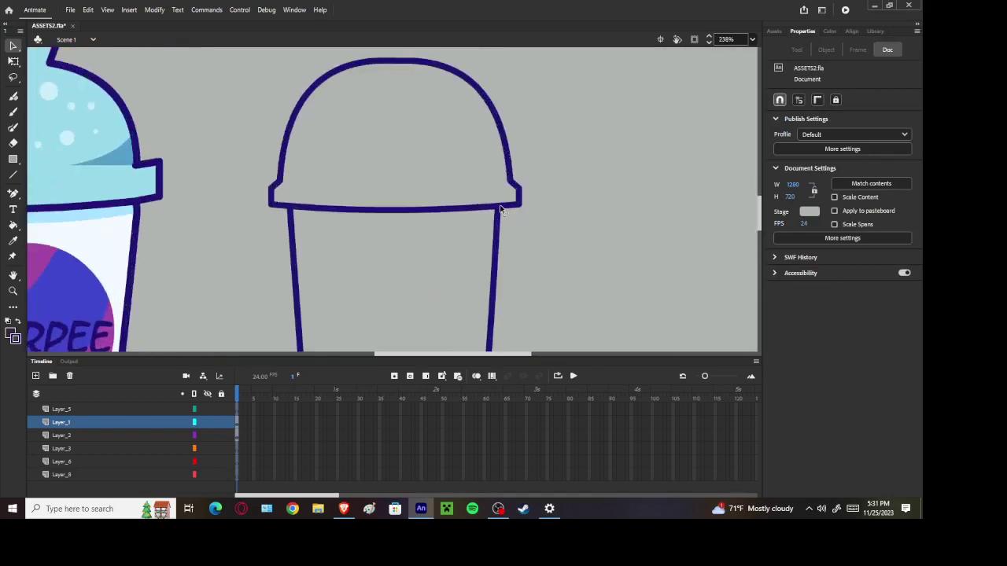
pyautogui.click(501, 209)
pyautogui.click(497, 211)
pyautogui.click(498, 210)
pyautogui.click(509, 221)
pyautogui.scroll(3, 519, 206)
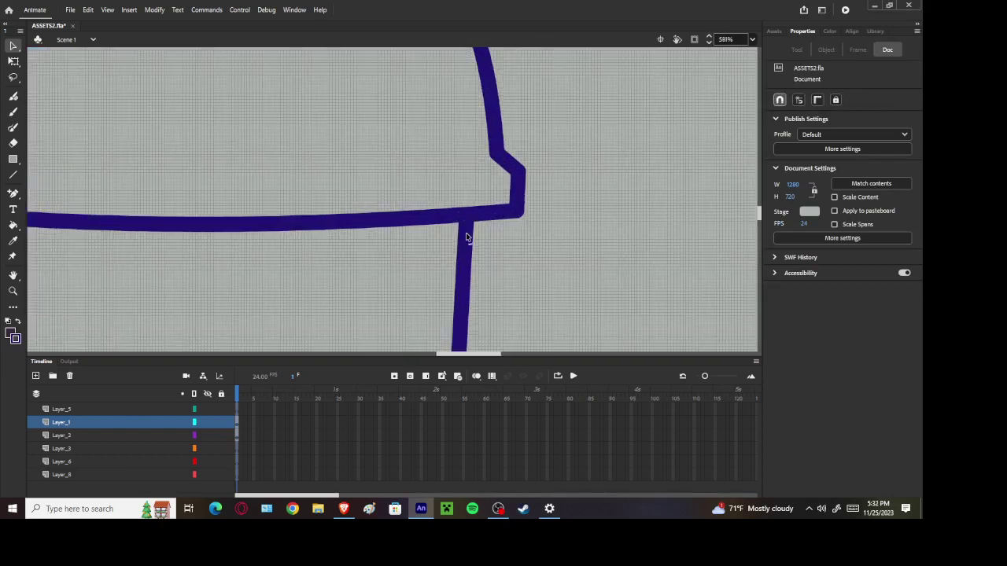
pyautogui.moveTo(466, 228); pyautogui.dragTo(476, 227)
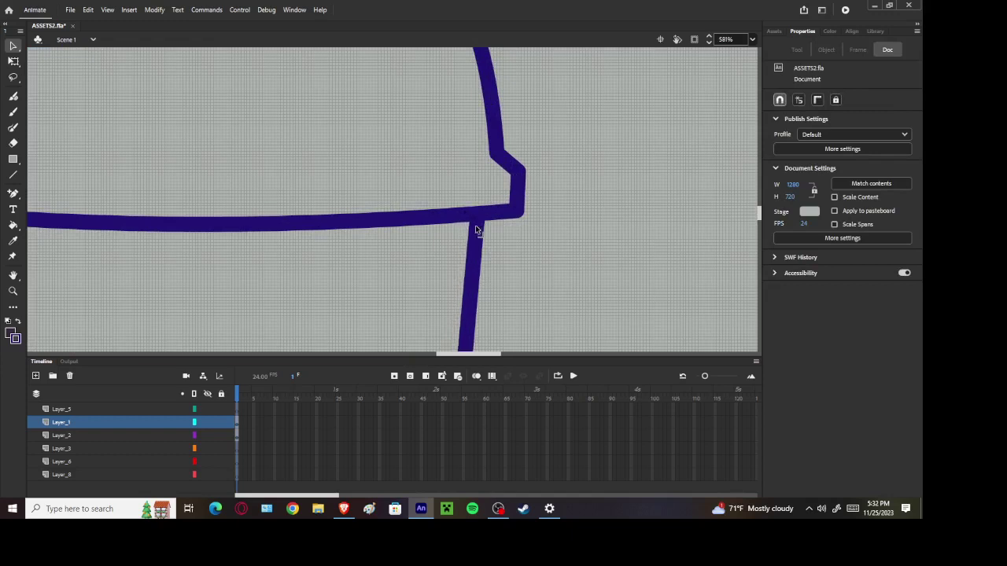
pyautogui.scroll(-2, 489, 234)
pyautogui.scroll(-4, 489, 235)
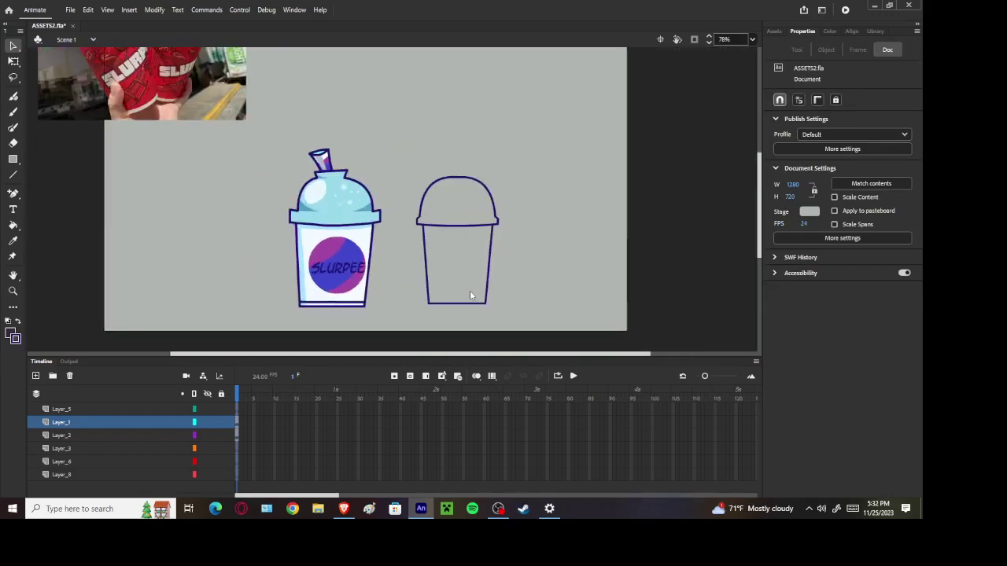
pyautogui.hotkey('ctrl', 's')
# Bend the cup's straight bottom line downward into a shallow curve
pyautogui.scroll(2, 429, 305)
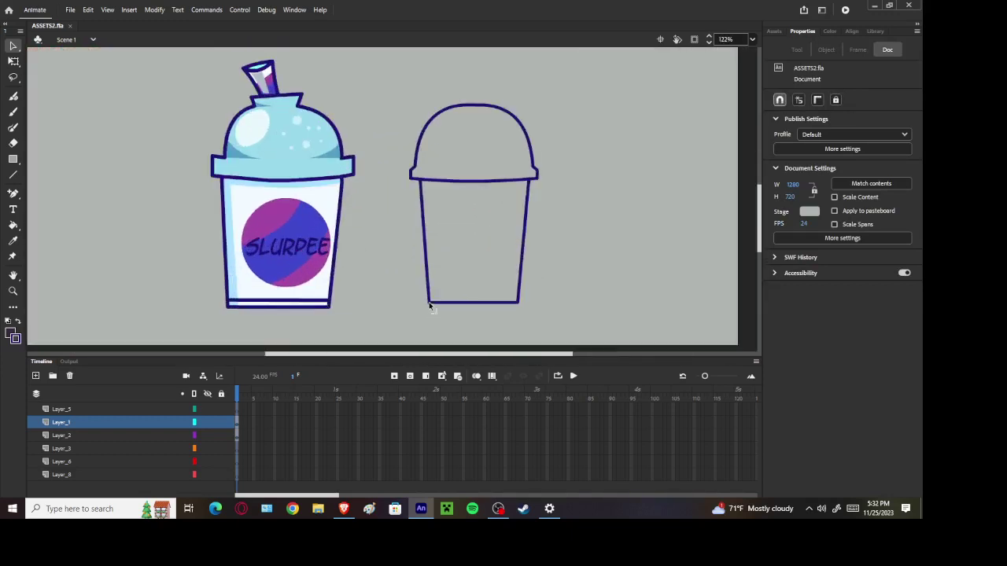
pyautogui.moveTo(430, 301); pyautogui.dragTo(453, 310)
pyautogui.hotkey('ctrl', 'z')
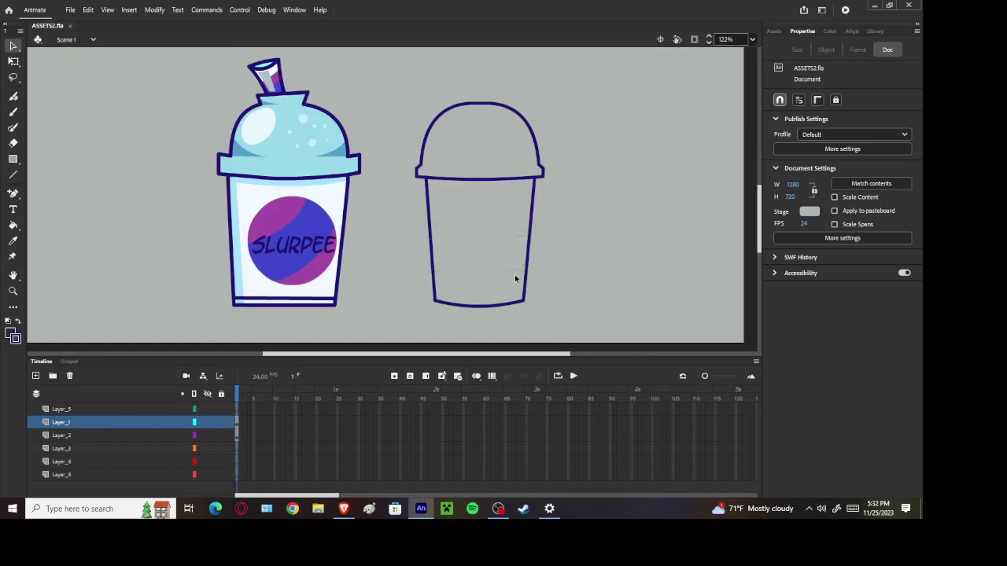
# Check the Slurpee photos in the browser and draw a horizontal line across the cup just above its curved base
pyautogui.click(344, 509)
pyautogui.scroll(-5, 414, 372)
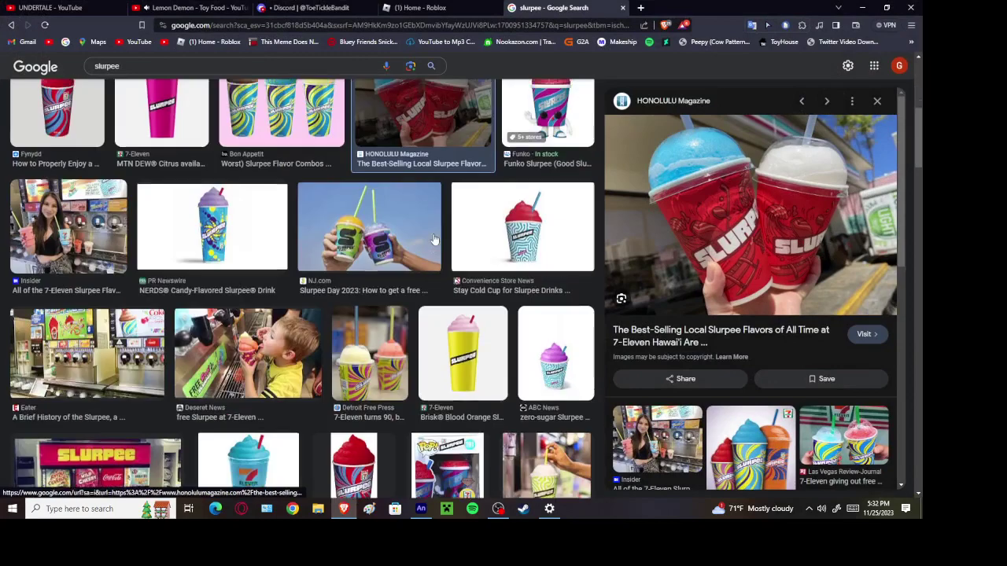
pyautogui.click(857, 8)
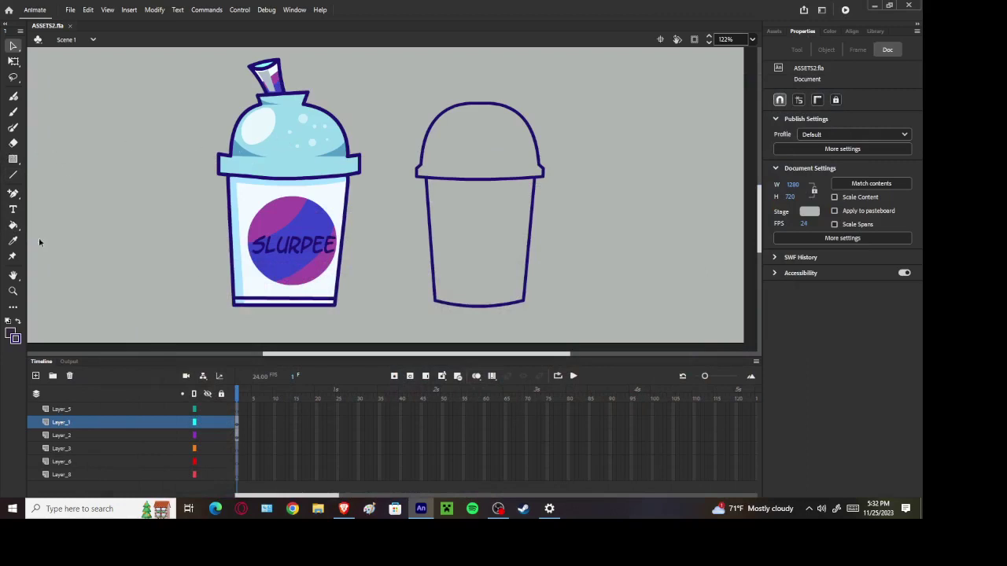
pyautogui.click(13, 174)
pyautogui.moveTo(435, 293)
pyautogui.mouseDown()
pyautogui.moveTo(532, 291)
pyautogui.moveTo(525, 301)
pyautogui.moveTo(265, 295)
pyautogui.moveTo(540, 291)
pyautogui.mouseUp()
pyautogui.scroll(5, 526, 301)
pyautogui.hotkey('ctrl', 'z')
pyautogui.hotkey('ctrl', 'z')
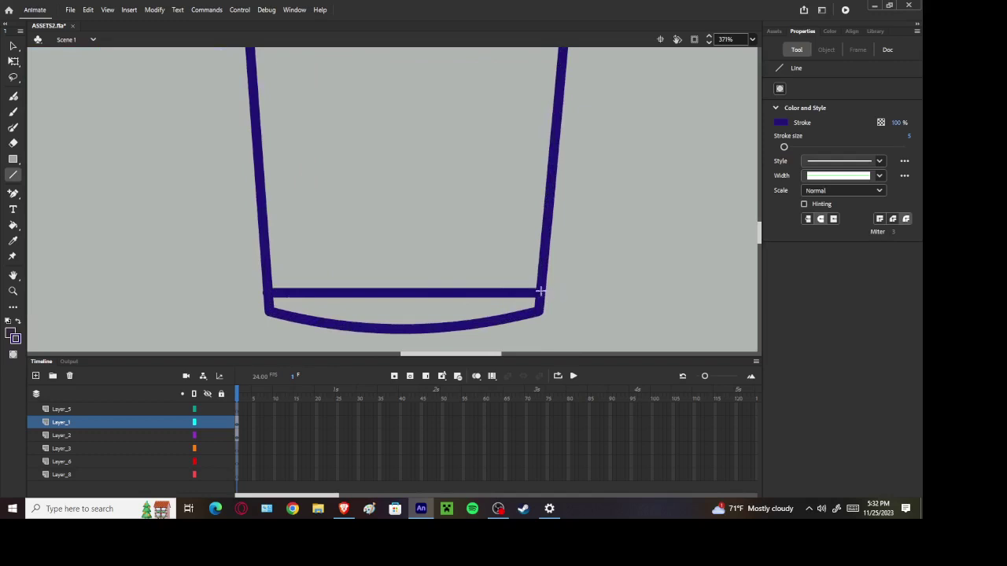
# Bend the new line downward to run parallel to the cup's curved base, and save the file
pyautogui.moveTo(396, 294); pyautogui.dragTo(398, 308)
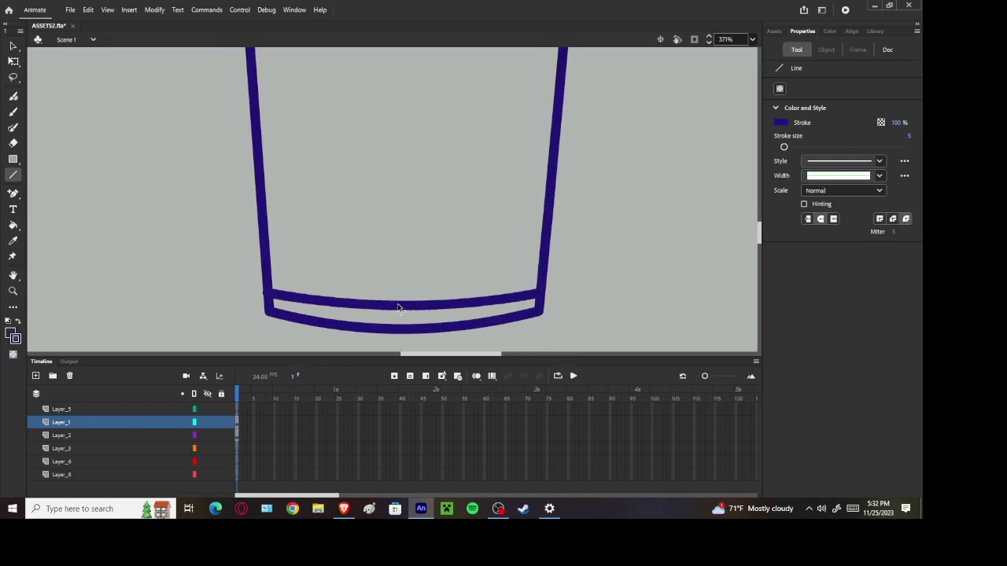
pyautogui.scroll(-3, 405, 307)
pyautogui.scroll(2, 391, 313)
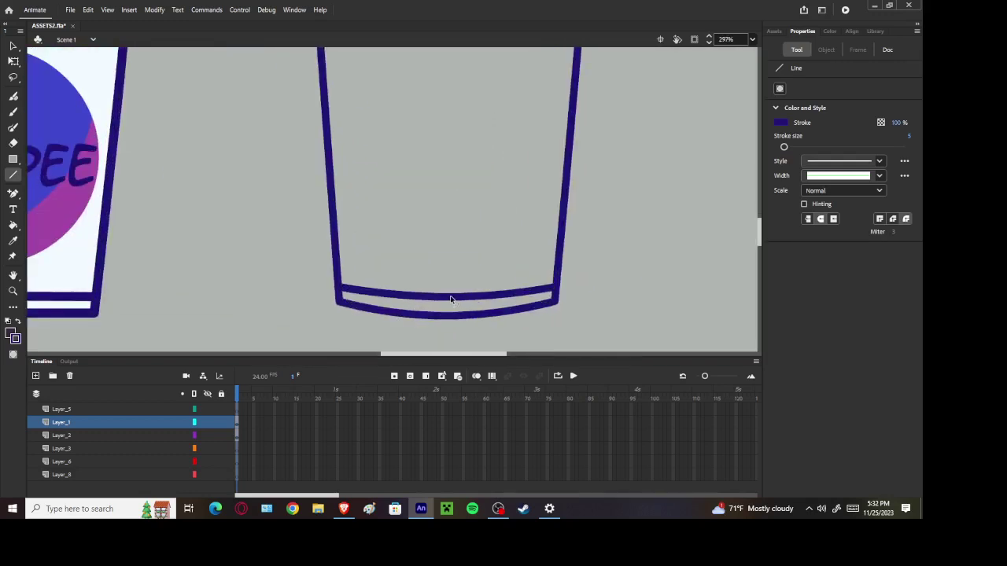
pyautogui.moveTo(450, 298); pyautogui.dragTo(451, 299)
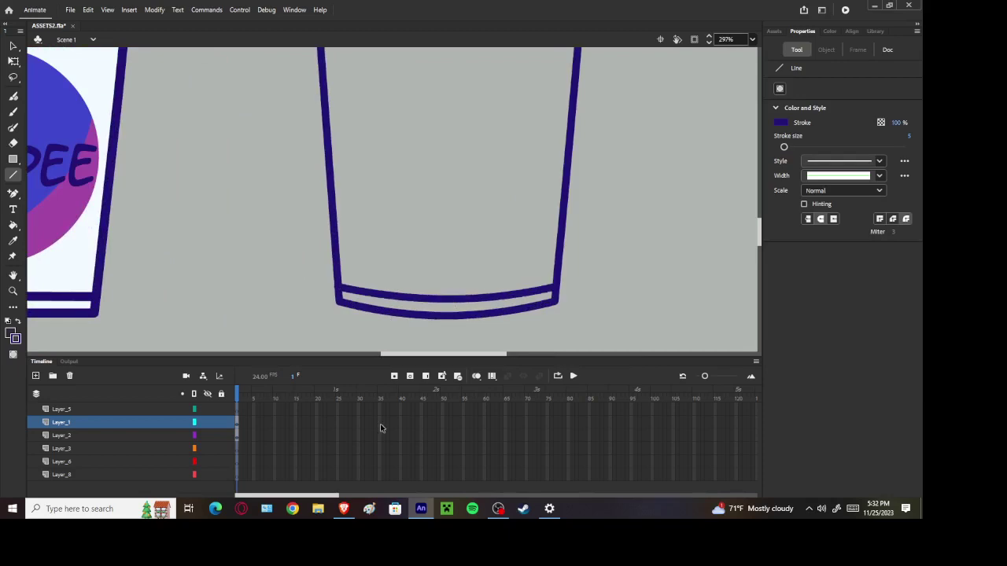
pyautogui.hotkey('ctrl', 's')
# Glance at the browser reference and pull the upper base line's left end onto the cup's left side line
pyautogui.click(343, 513)
pyautogui.click(421, 509)
pyautogui.click(13, 46)
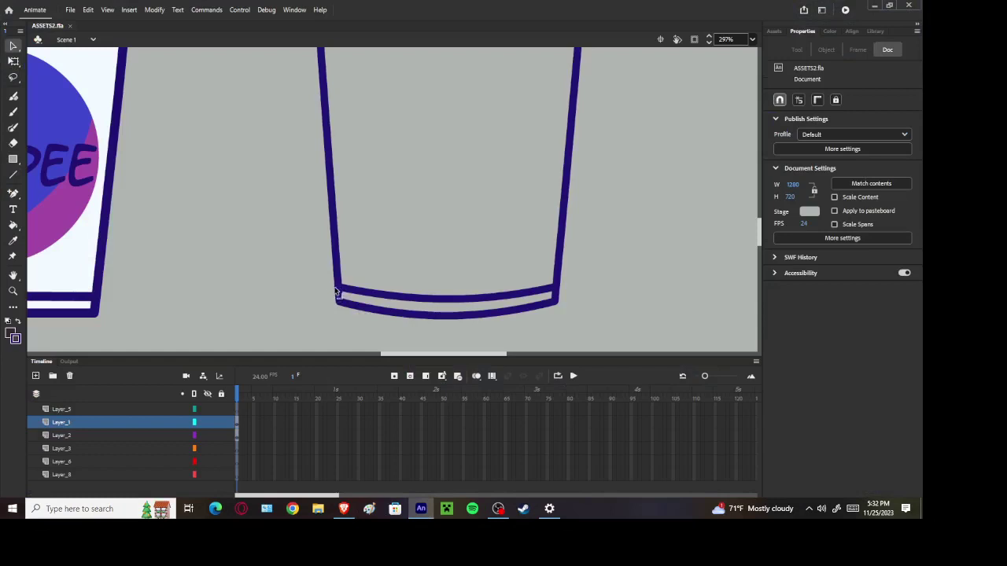
pyautogui.click(336, 291)
pyautogui.scroll(3, 329, 292)
pyautogui.click(338, 289)
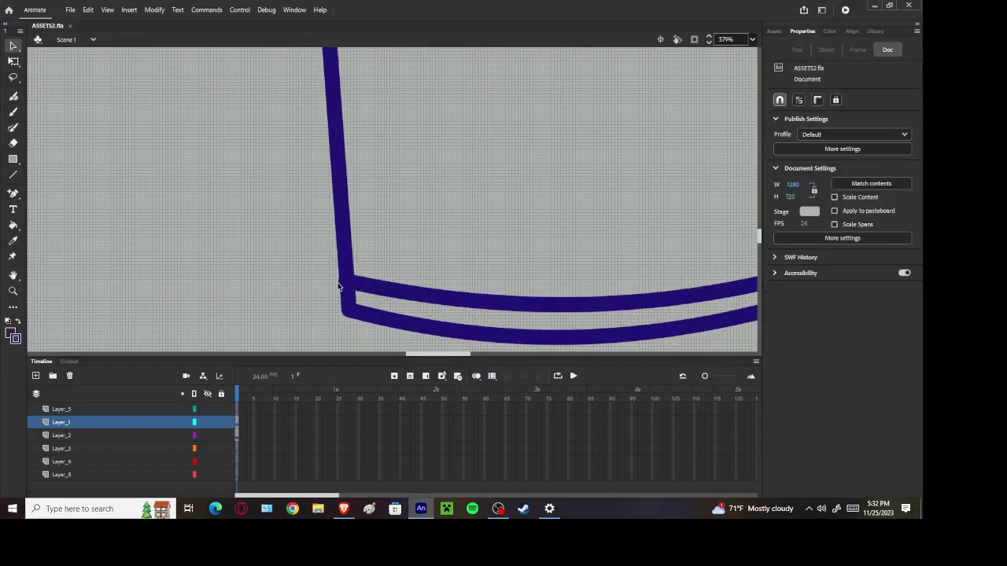
pyautogui.moveTo(344, 288); pyautogui.dragTo(347, 288)
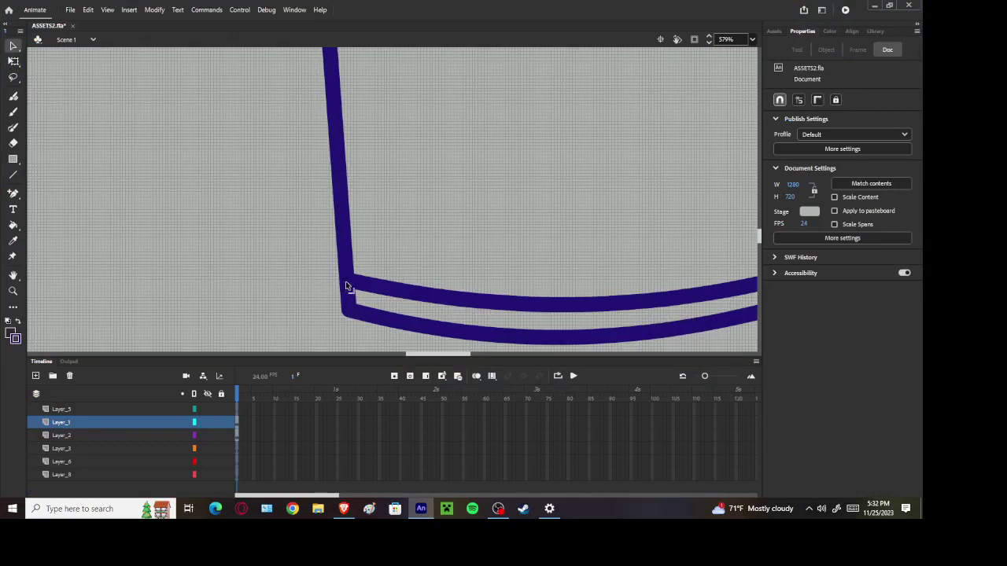
pyautogui.scroll(-3, 347, 287)
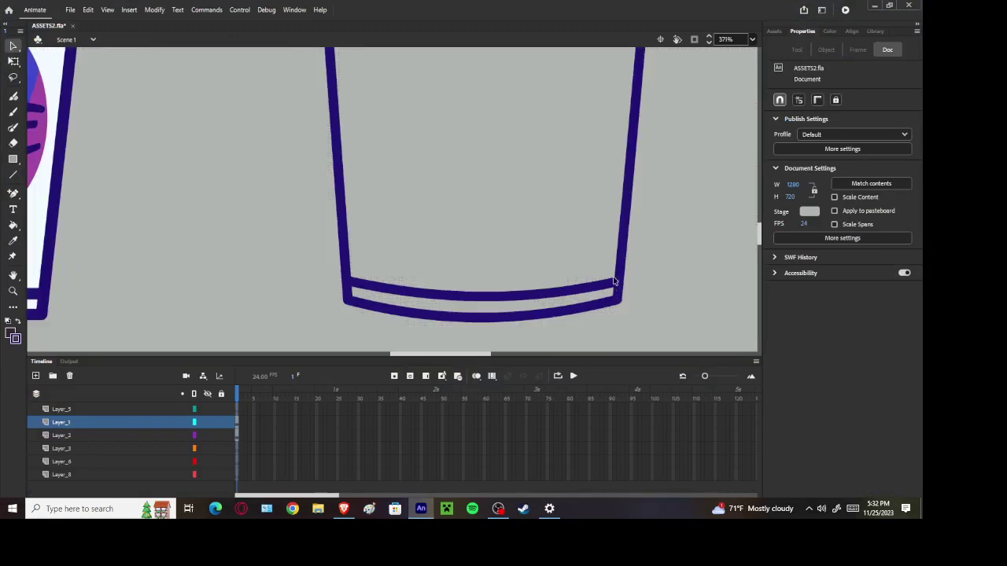
# Move the upper base line's right end slightly up onto the cup's right side line
pyautogui.scroll(-6, 622, 281)
pyautogui.scroll(6, 677, 257)
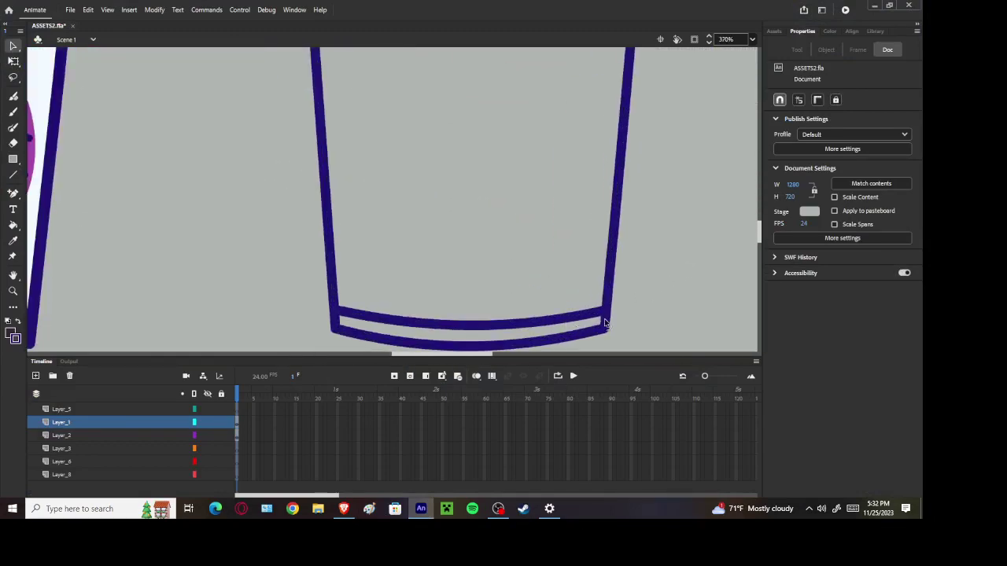
pyautogui.moveTo(604, 323); pyautogui.dragTo(607, 312)
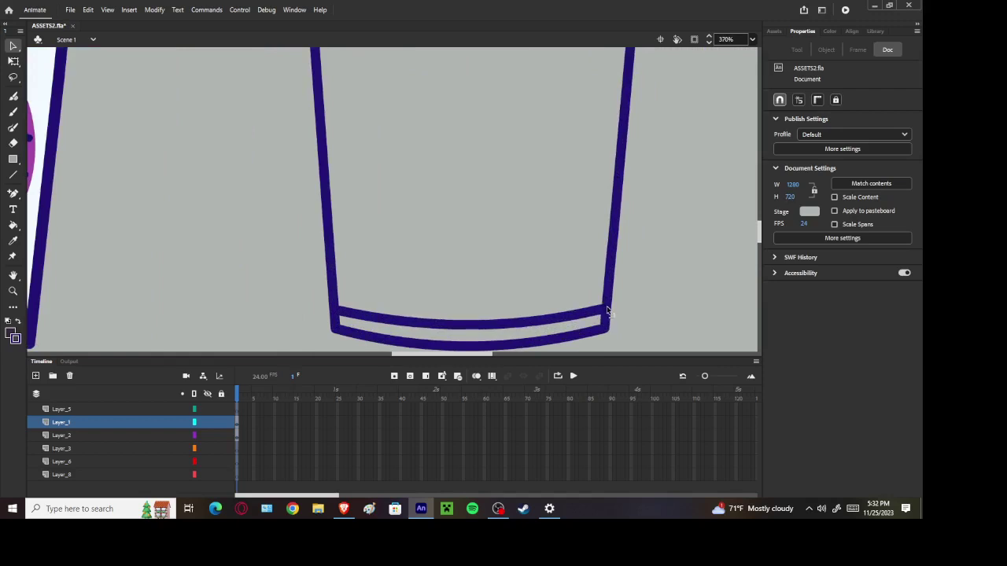
pyautogui.scroll(-8, 611, 313)
pyautogui.scroll(3, 611, 303)
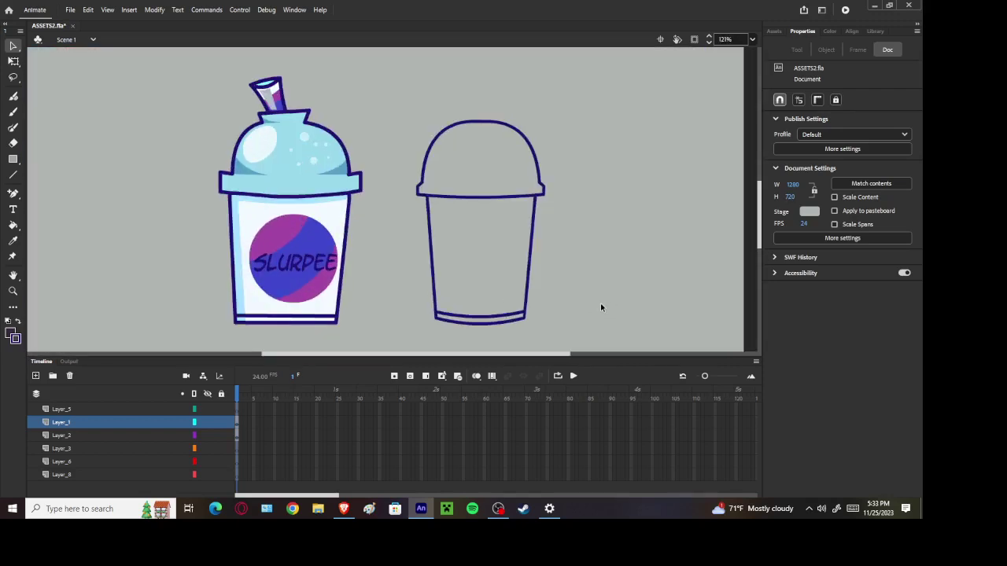
pyautogui.scroll(2, 601, 303)
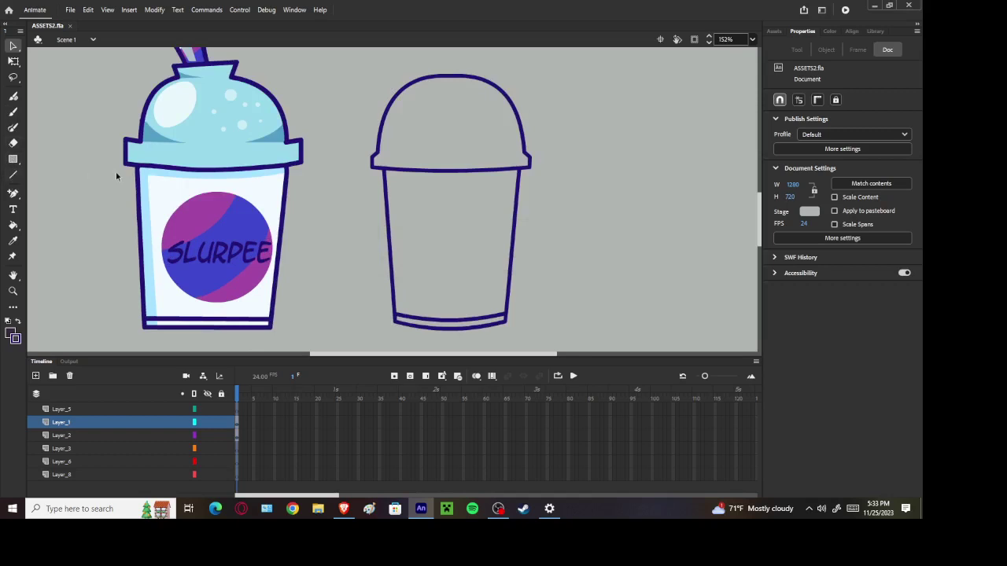
# Move the second cup outline's lid and upper base line from Layer_1 to Layer_2, keeping them in place
pyautogui.click(385, 208)
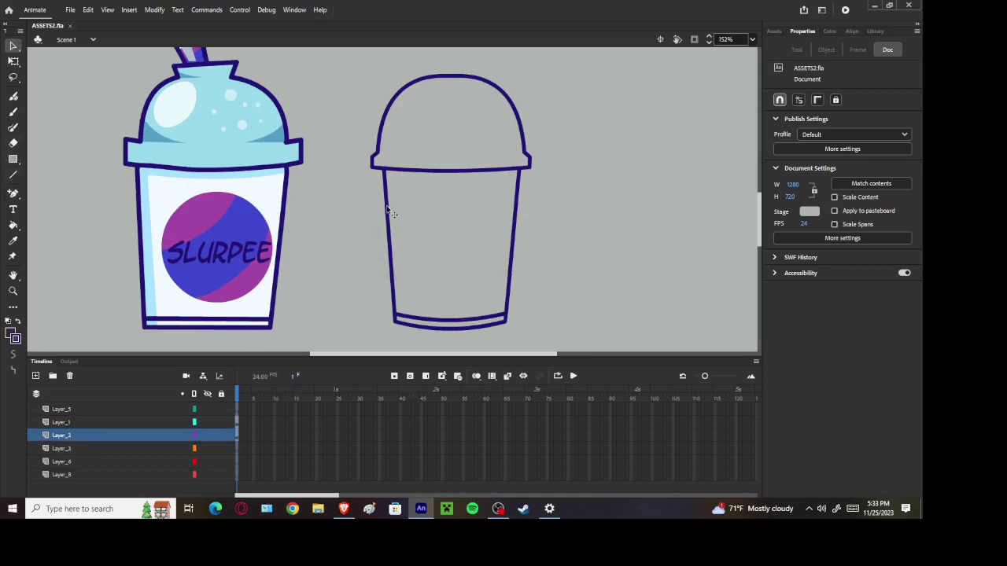
pyautogui.keyDown('shift'); pyautogui.click(504, 168); pyautogui.keyUp('shift')
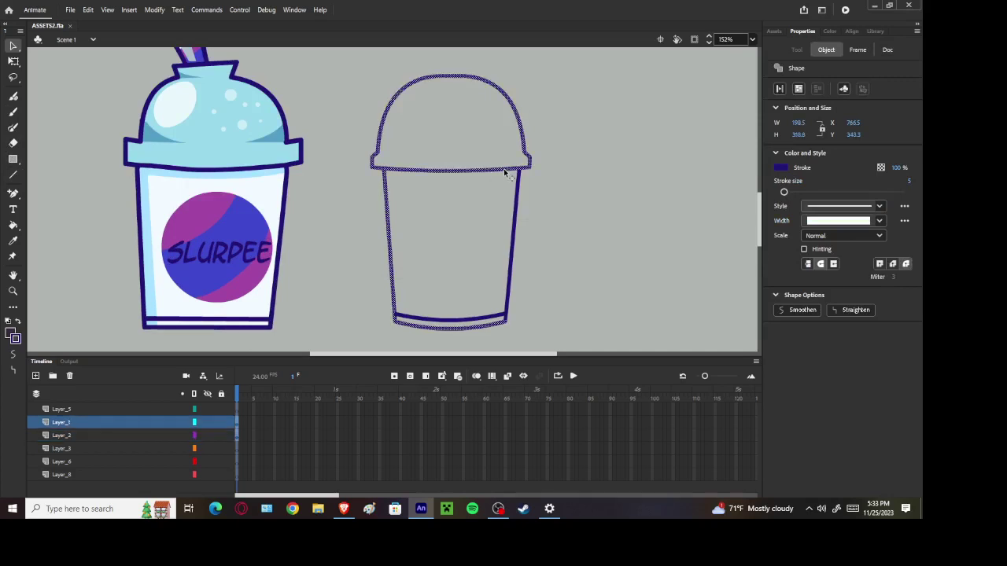
pyautogui.click(237, 422)
pyautogui.hotkey('ctrl', 'x')
pyautogui.click(238, 435)
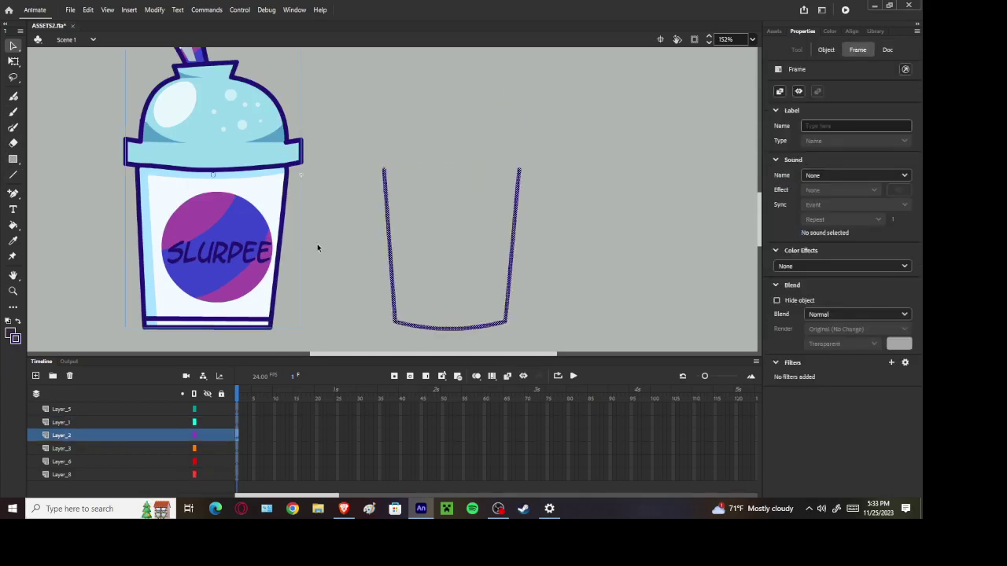
pyautogui.rightClick(318, 248)
pyautogui.click(338, 272)
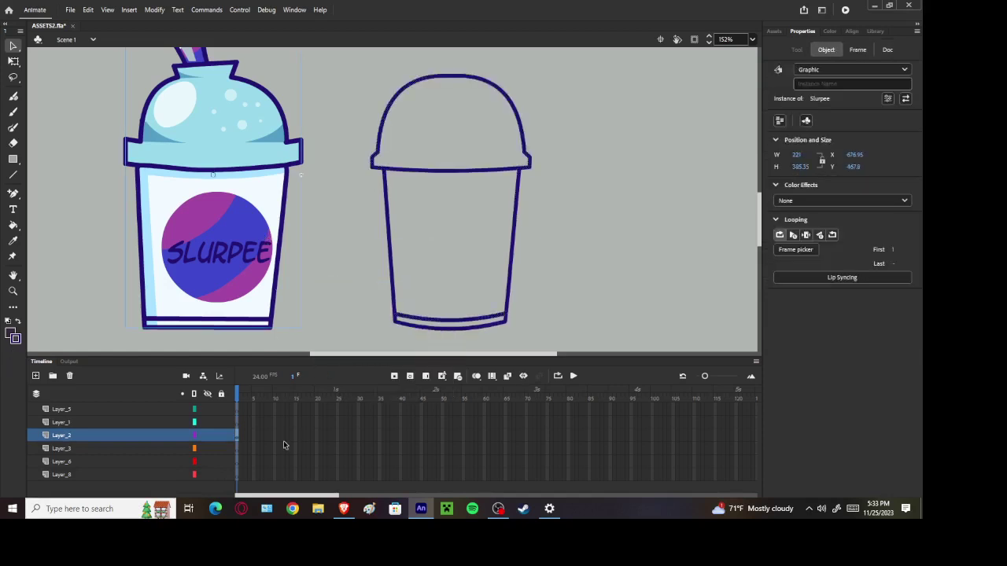
# Move the finished Slurpee cup from Layer_2 to Layer_8 in the same place and save the file
pyautogui.press('Delete')
pyautogui.click(236, 475)
pyautogui.rightClick(241, 275)
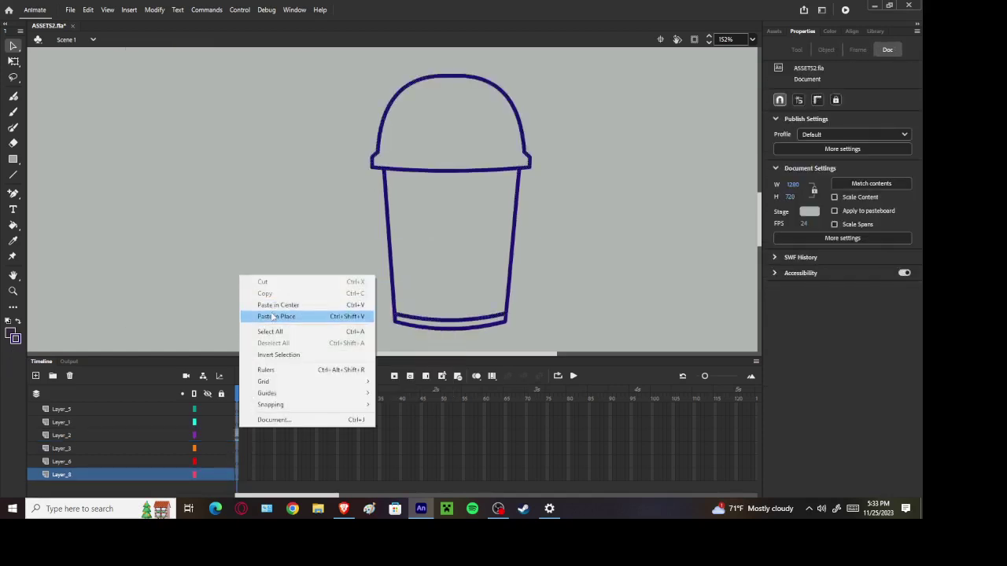
pyautogui.click(264, 317)
pyautogui.click(386, 110)
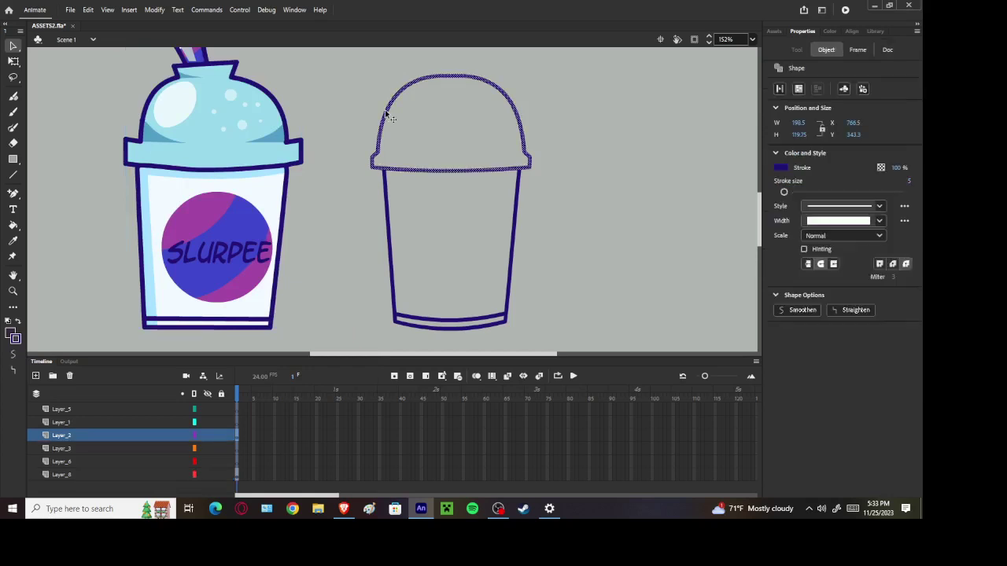
pyautogui.hotkey('ctrl', 's')
# Try a darker purple stroke colour, around #1A1146, on all lines of the second cup outline
pyautogui.click(391, 187)
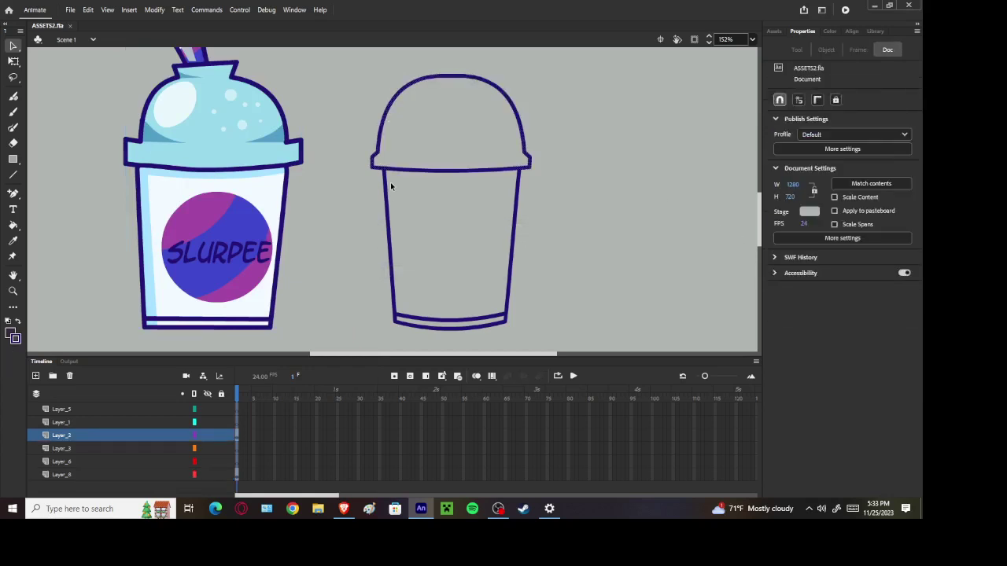
pyautogui.scroll(4, 388, 186)
pyautogui.click(381, 169)
pyautogui.keyDown('shift'); pyautogui.click(398, 152); pyautogui.keyUp('shift')
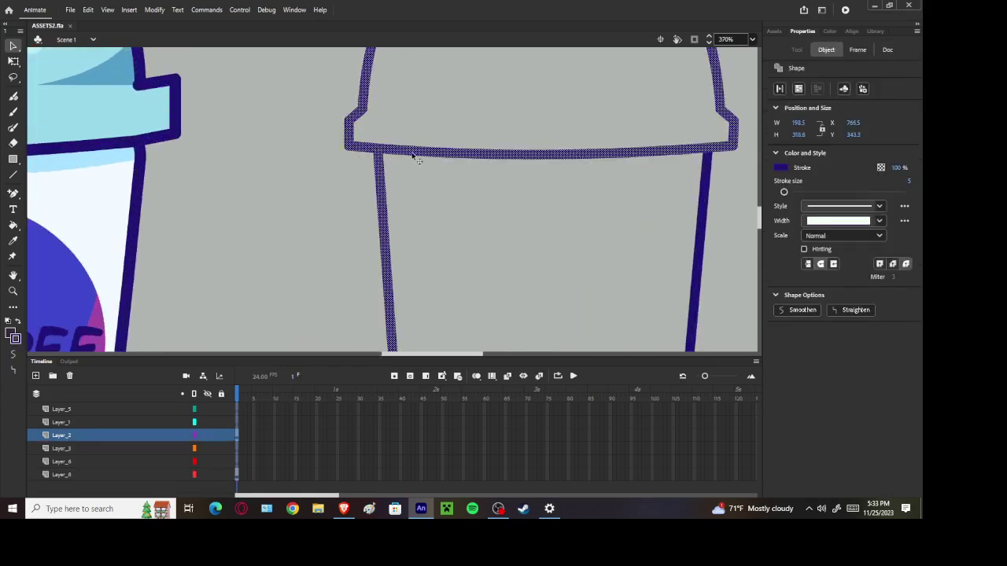
pyautogui.scroll(-3, 415, 155)
pyautogui.keyDown('shift'); pyautogui.click(635, 238); pyautogui.keyUp('shift')
pyautogui.scroll(-3, 595, 231)
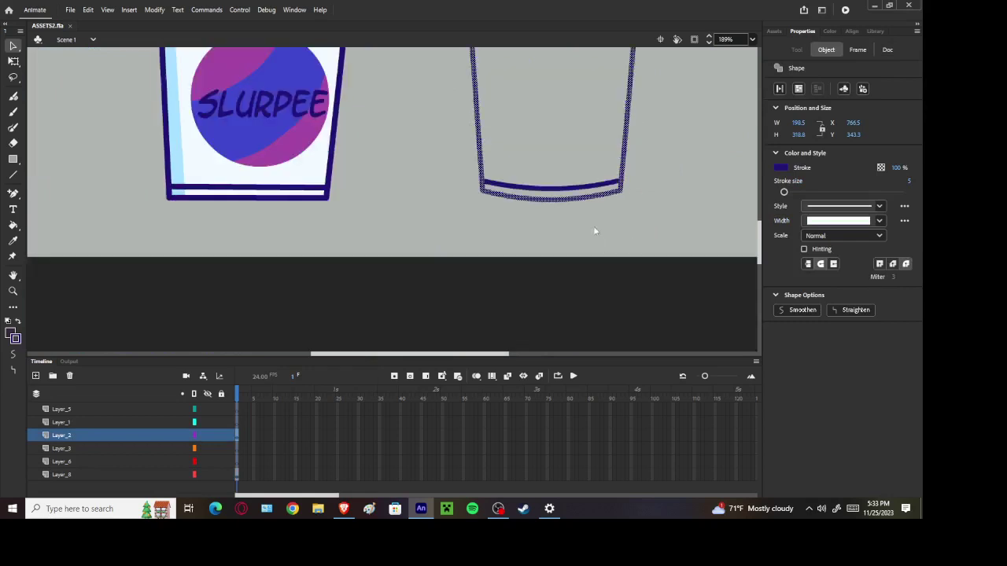
pyautogui.keyDown('shift'); pyautogui.click(573, 188); pyautogui.keyUp('shift')
pyautogui.click(780, 168)
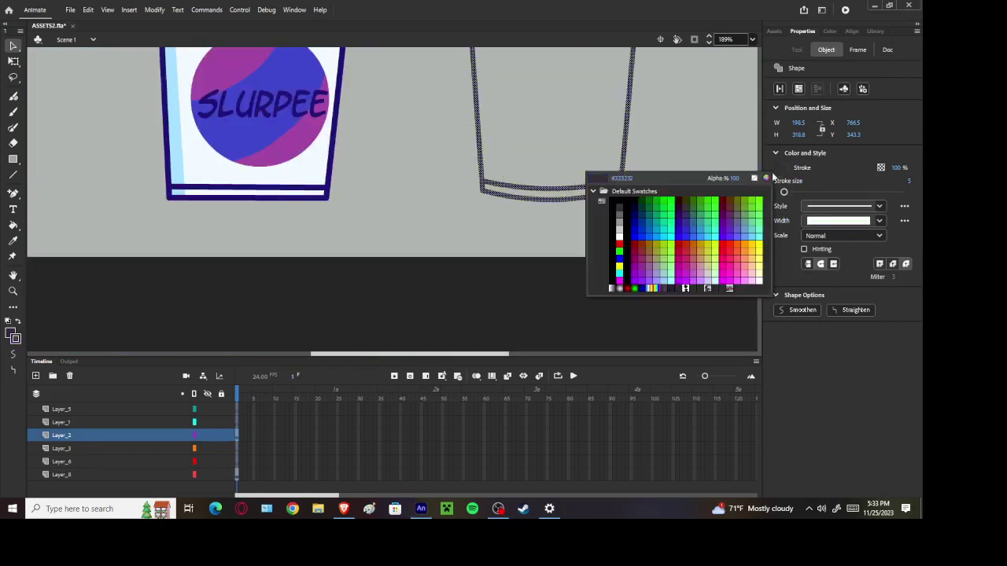
pyautogui.click(714, 187)
pyautogui.click(778, 169)
pyautogui.click(757, 178)
pyautogui.moveTo(464, 321); pyautogui.dragTo(453, 349)
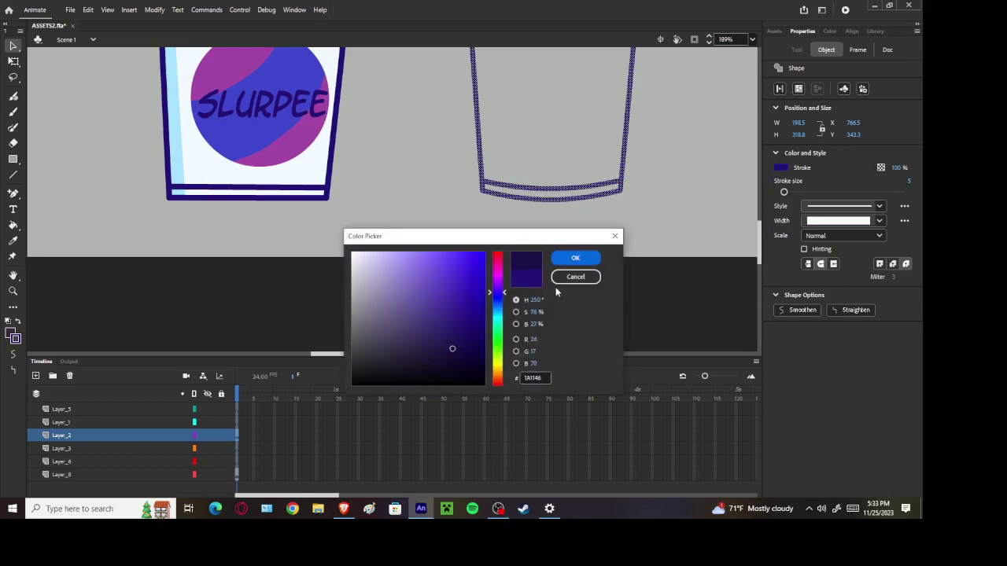
pyautogui.click(576, 258)
pyautogui.click(576, 258)
pyautogui.scroll(-3, 576, 258)
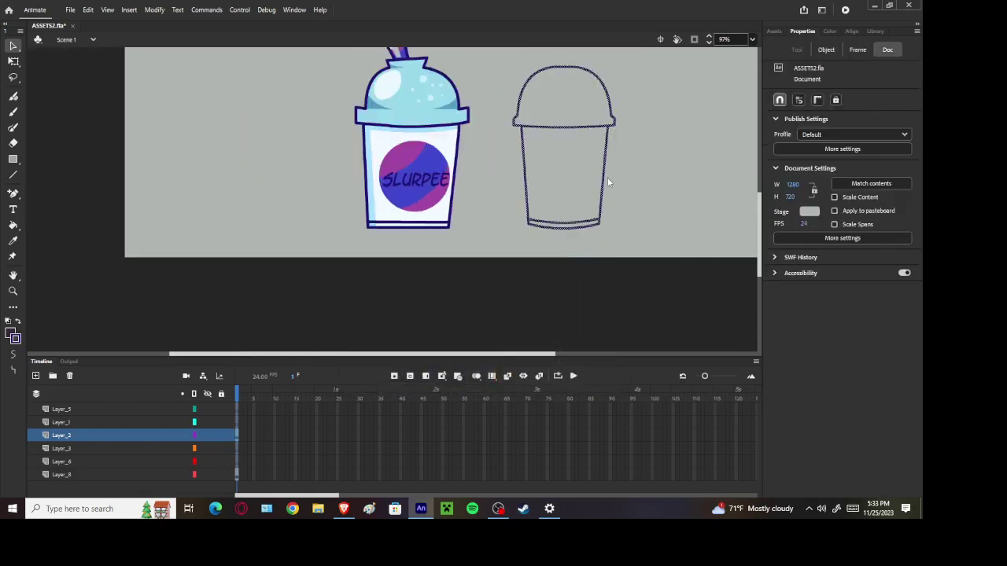
pyautogui.scroll(3, 643, 182)
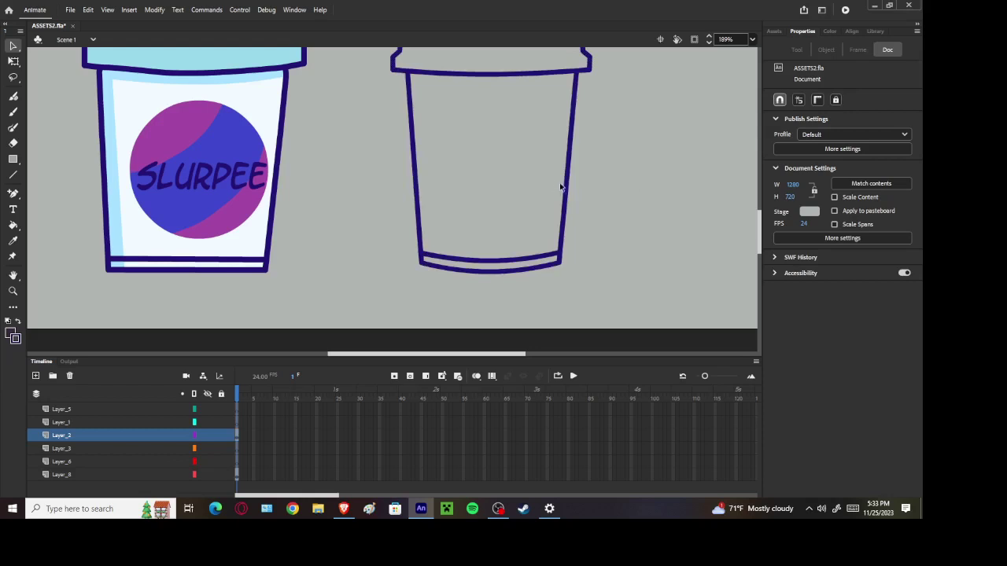
pyautogui.scroll(-3, 553, 205)
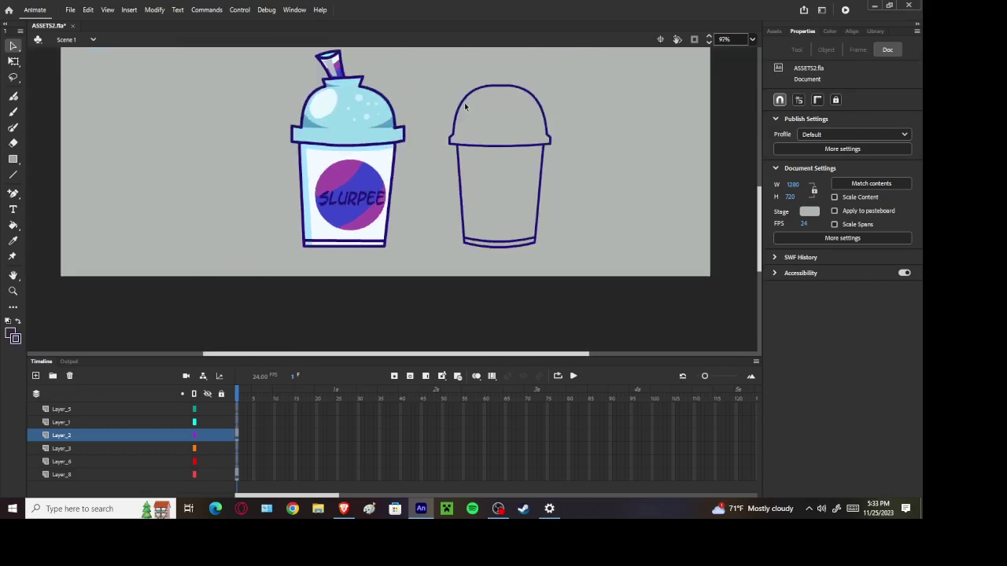
# Set the stroke colour of the whole second cup outline to dark purple #22126E
pyautogui.moveTo(438, 62); pyautogui.dragTo(634, 294)
pyautogui.click(779, 169)
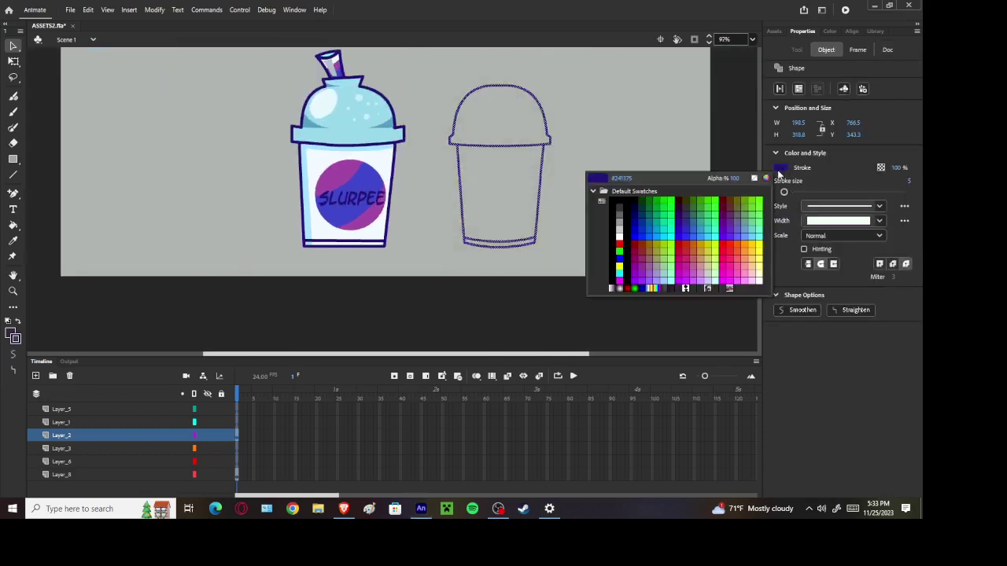
pyautogui.click(768, 180)
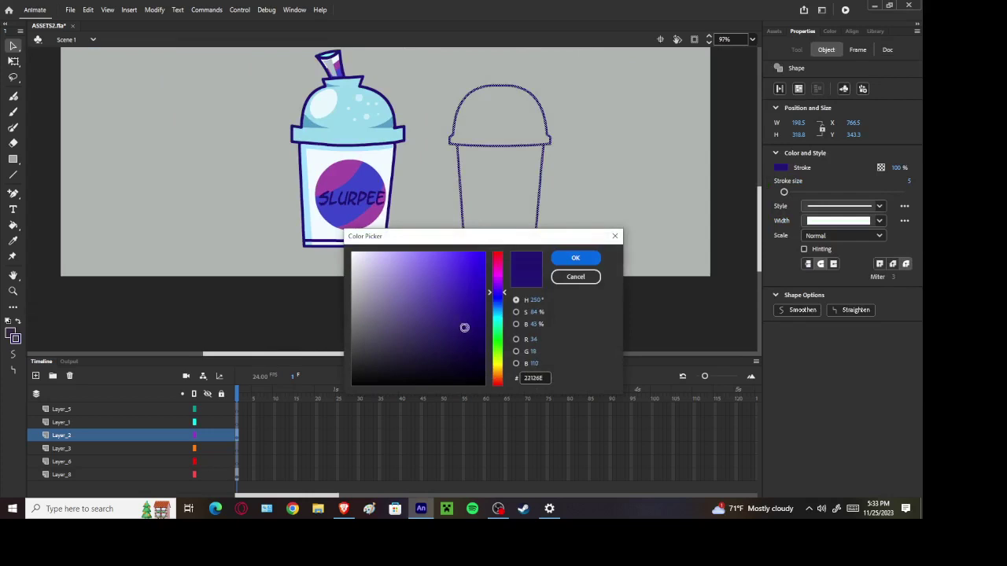
pyautogui.click(575, 258)
pyautogui.click(561, 232)
pyautogui.scroll(-1, 578, 161)
pyautogui.scroll(2, 578, 161)
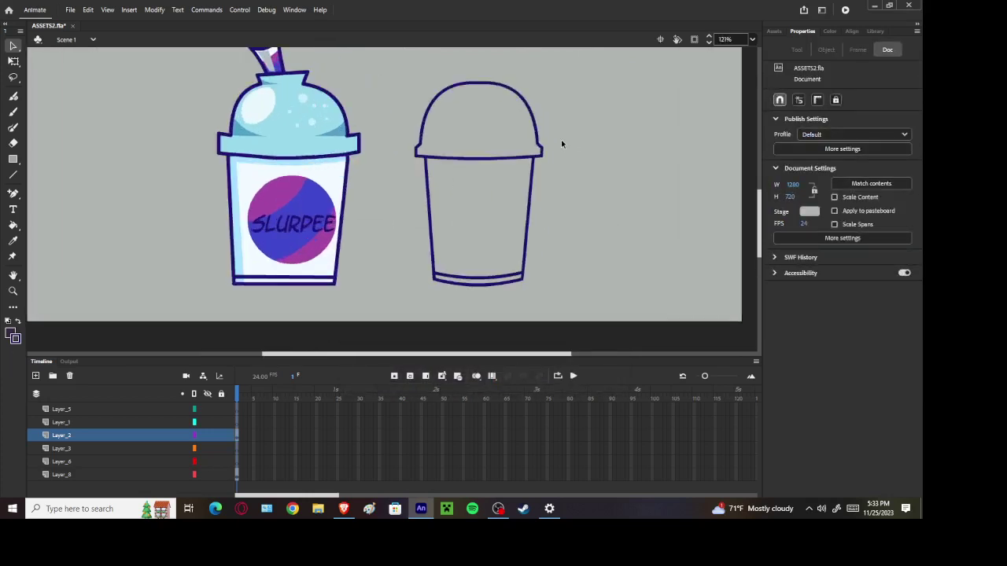
pyautogui.scroll(2, 500, 132)
# Draw a short line across the top of the second cup's dome and bend it downward into a shallow curve
pyautogui.click(11, 176)
pyautogui.scroll(3, 439, 265)
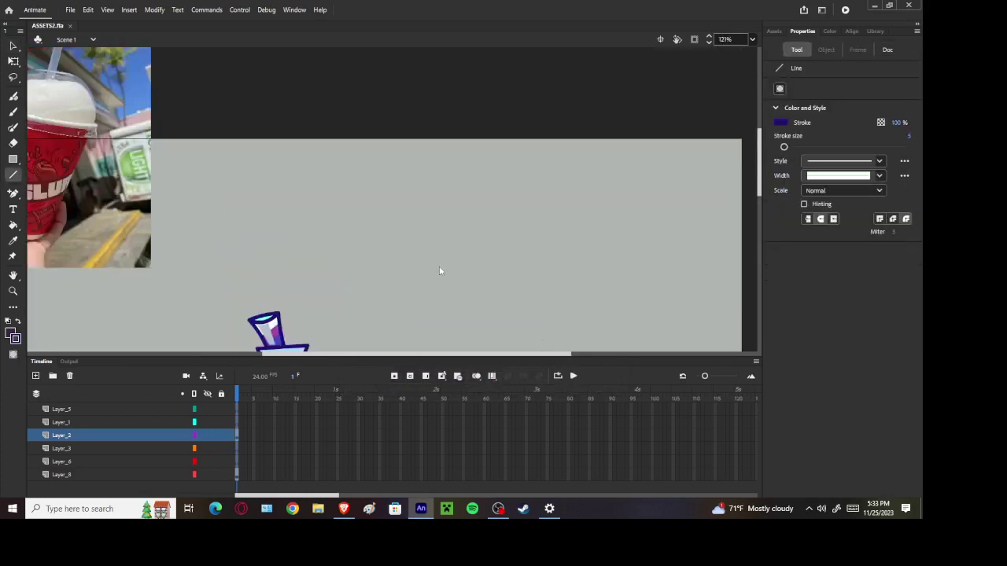
pyautogui.scroll(-4, 435, 265)
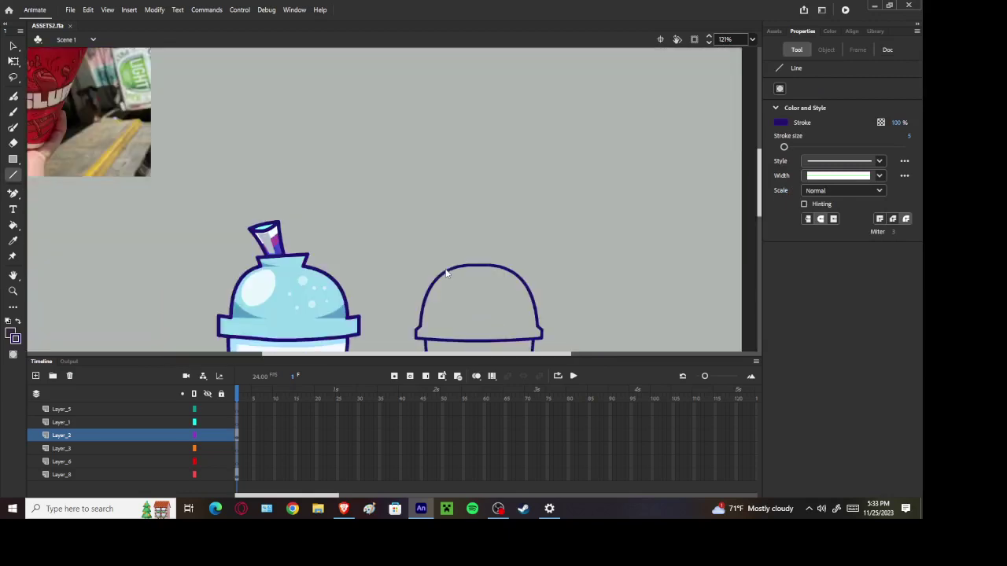
pyautogui.keyDown('ctrl'); pyautogui.scroll(1, 470, 225); pyautogui.keyUp('ctrl')
pyautogui.moveTo(447, 168)
pyautogui.mouseDown()
pyautogui.moveTo(492, 164)
pyautogui.moveTo(483, 173)
pyautogui.mouseUp()
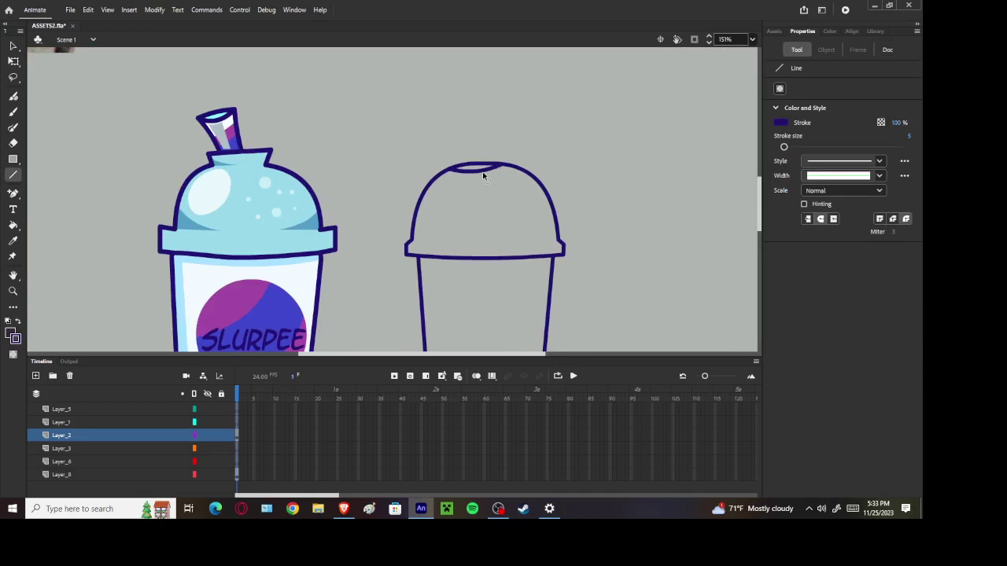
# Delete the dome's arc above the new curve to leave a dip, and undo the accidental deletion of the dome's right side
pyautogui.keyDown('ctrl'); pyautogui.scroll(-2, 486, 180); pyautogui.keyUp('ctrl')
pyautogui.keyDown('ctrl'); pyautogui.scroll(4, 492, 177); pyautogui.keyUp('ctrl')
pyautogui.press('v')
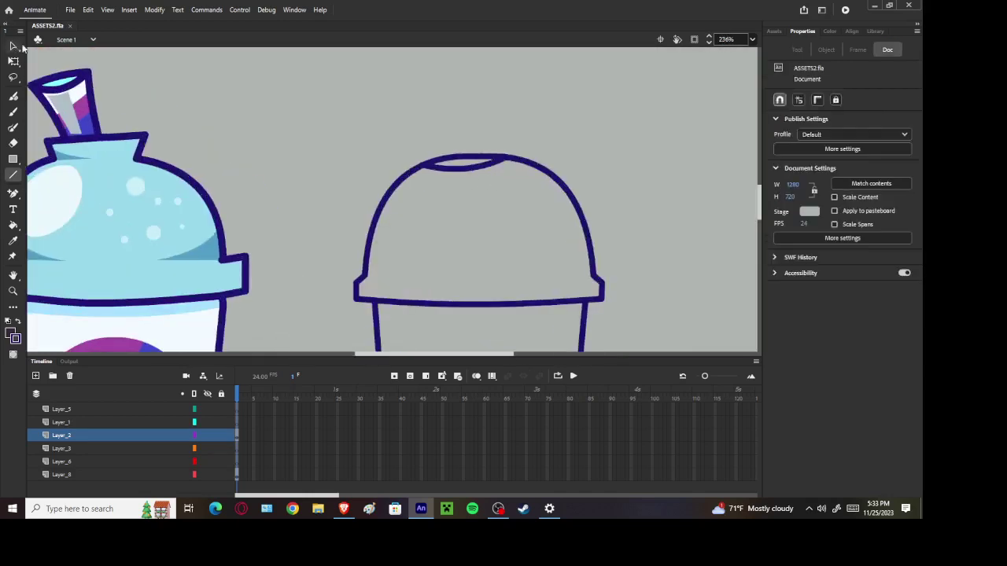
pyautogui.click(484, 157)
pyautogui.press('Delete')
pyautogui.click(491, 158)
pyautogui.press('Delete')
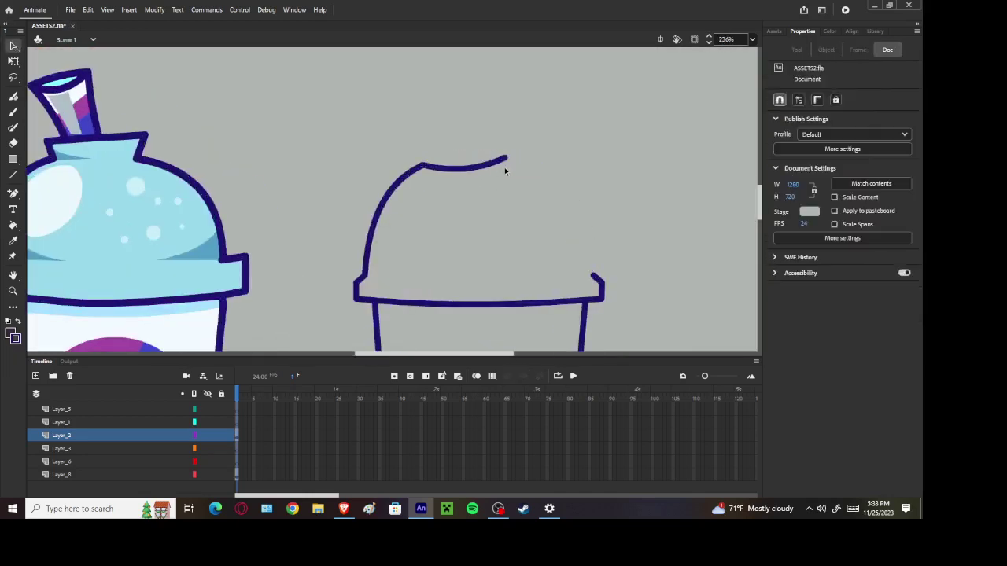
pyautogui.hotkey('ctrl', 'z')
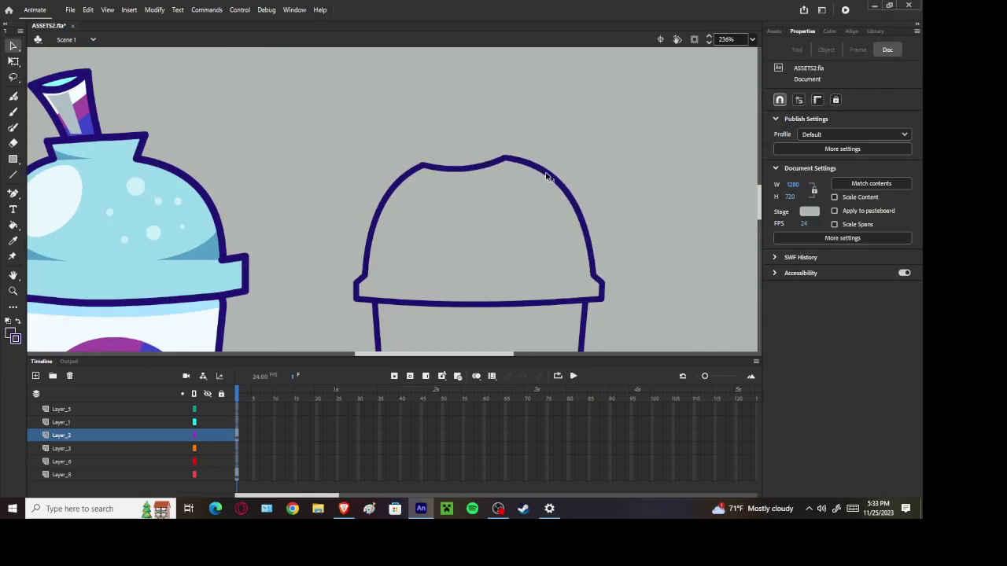
# Move the right corner of the dip in the dome slightly left to narrow the opening
pyautogui.keyDown('ctrl'); pyautogui.scroll(-5, 599, 210); pyautogui.keyUp('ctrl')
pyautogui.keyDown('ctrl'); pyautogui.scroll(3, 598, 208); pyautogui.keyUp('ctrl')
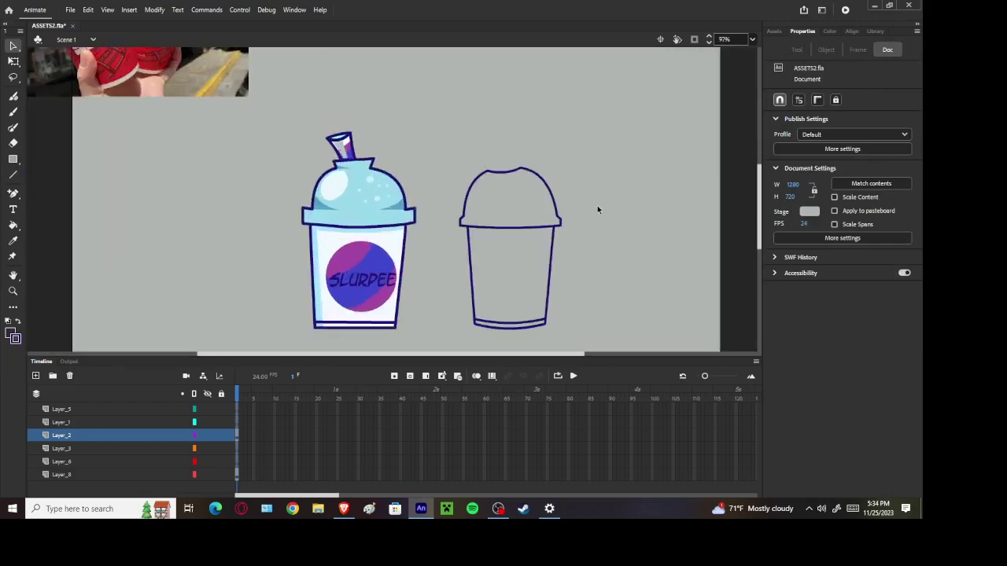
pyautogui.keyDown('ctrl'); pyautogui.scroll(-4, 586, 206); pyautogui.keyUp('ctrl')
pyautogui.keyDown('ctrl'); pyautogui.scroll(2, 568, 206); pyautogui.keyUp('ctrl')
pyautogui.keyDown('ctrl'); pyautogui.scroll(2, 480, 196); pyautogui.keyUp('ctrl')
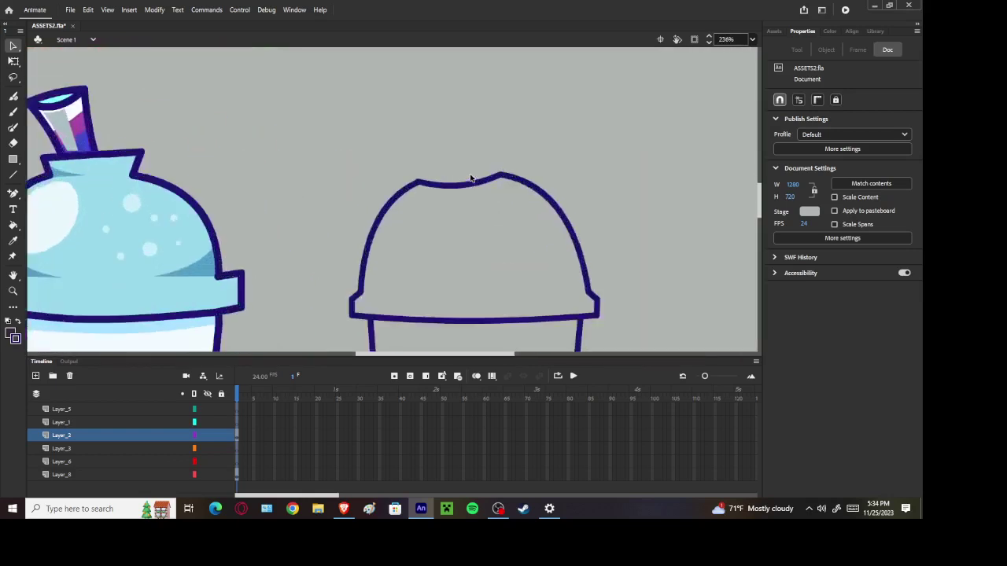
pyautogui.keyDown('ctrl'); pyautogui.scroll(-5, 487, 191); pyautogui.keyUp('ctrl')
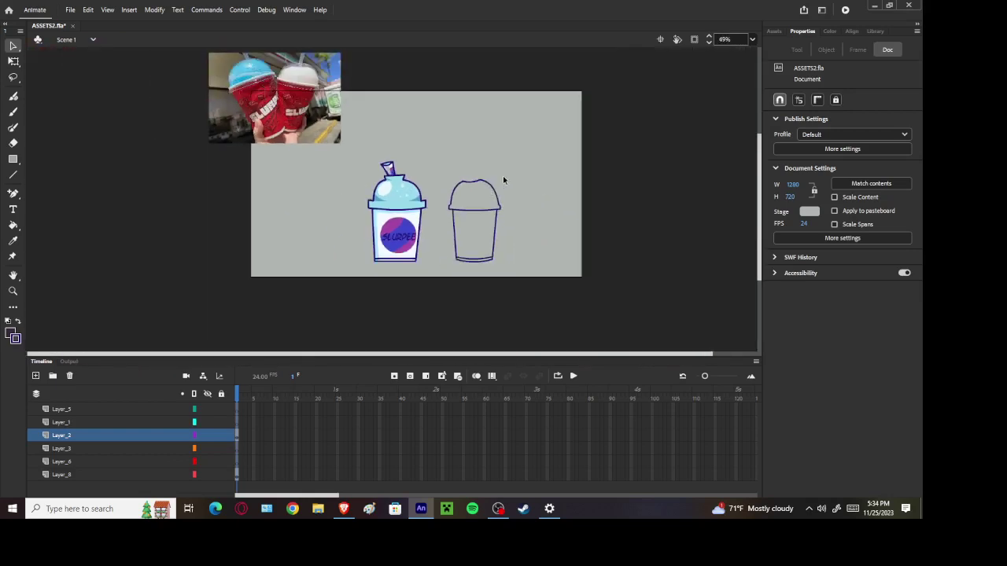
pyautogui.keyDown('ctrl'); pyautogui.scroll(4, 495, 181); pyautogui.keyUp('ctrl')
pyautogui.moveTo(461, 172); pyautogui.dragTo(452, 174)
pyautogui.keyDown('ctrl'); pyautogui.scroll(-2, 464, 182); pyautogui.keyUp('ctrl')
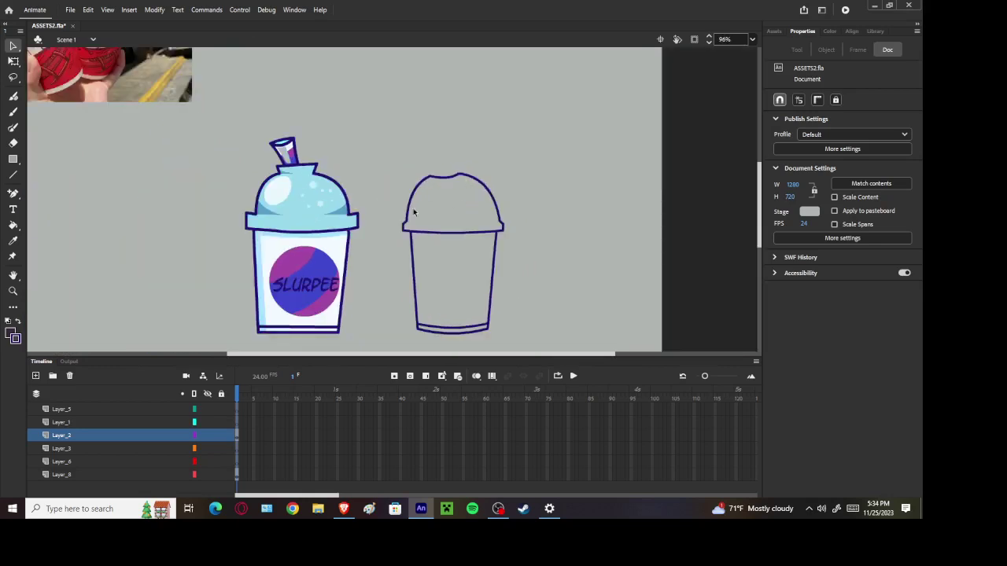
pyautogui.keyDown('ctrl'); pyautogui.scroll(-3, 178, 166); pyautogui.keyUp('ctrl')
pyautogui.keyDown('ctrl'); pyautogui.scroll(3, 442, 109); pyautogui.keyUp('ctrl')
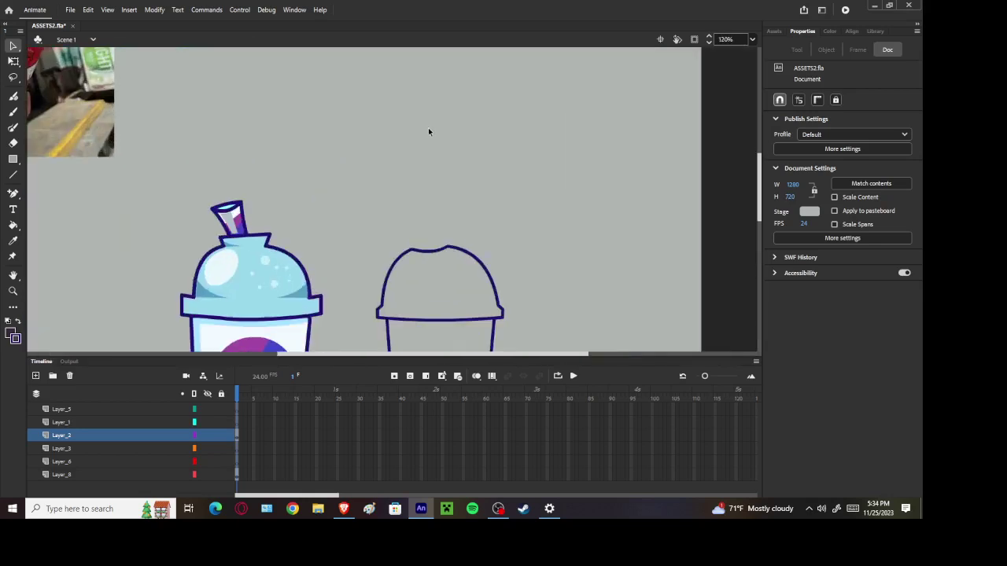
pyautogui.scroll(-2, 294, 208)
# Draw a leaning straw outline rising from the dip in the second cup's lid, with a slanted top end
pyautogui.click(13, 175)
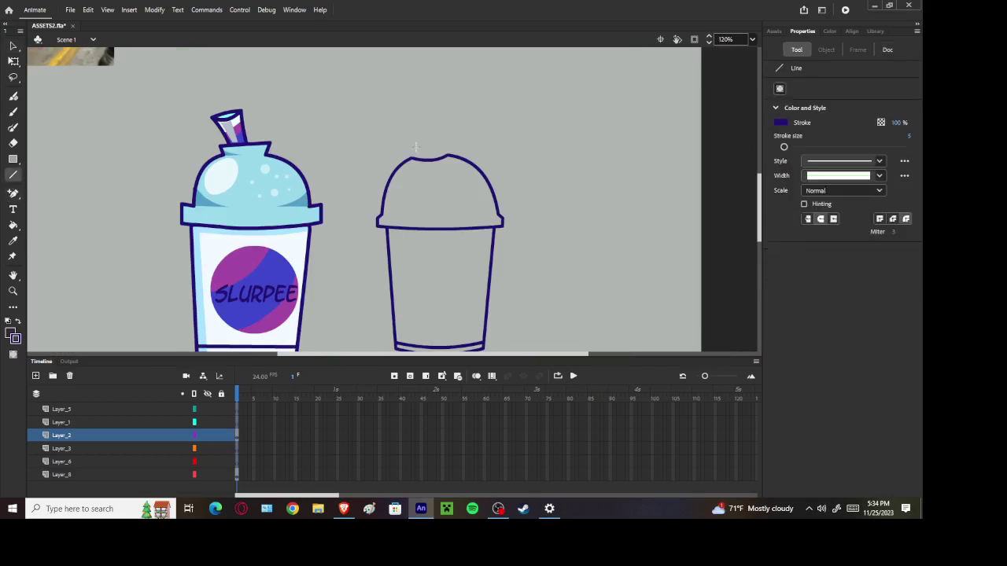
pyautogui.moveTo(433, 156)
pyautogui.mouseDown()
pyautogui.moveTo(429, 102)
pyautogui.moveTo(414, 103)
pyautogui.moveTo(424, 162)
pyautogui.mouseUp()
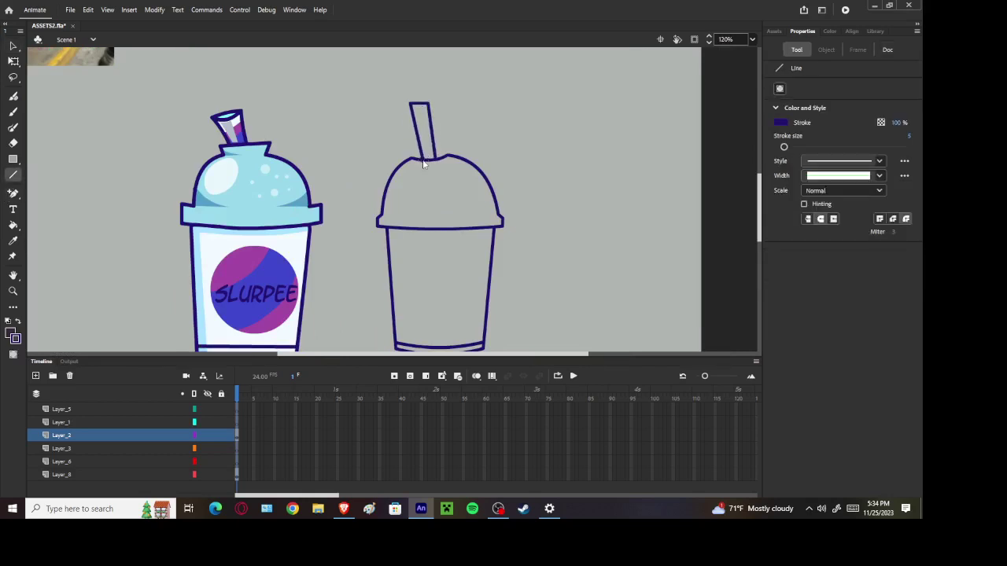
pyautogui.moveTo(409, 104); pyautogui.dragTo(408, 112)
pyautogui.scroll(-3, 445, 150)
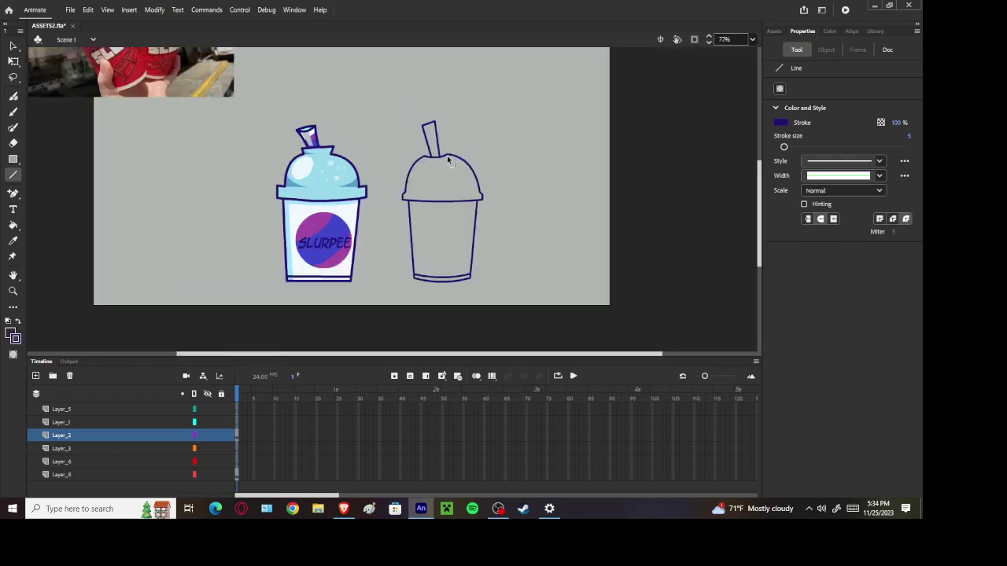
# Add a curved line beneath the straw's slanted top to form its opening, and bend the straw's two sides into curves
pyautogui.scroll(4, 410, 124)
pyautogui.moveTo(446, 129); pyautogui.dragTo(475, 114)
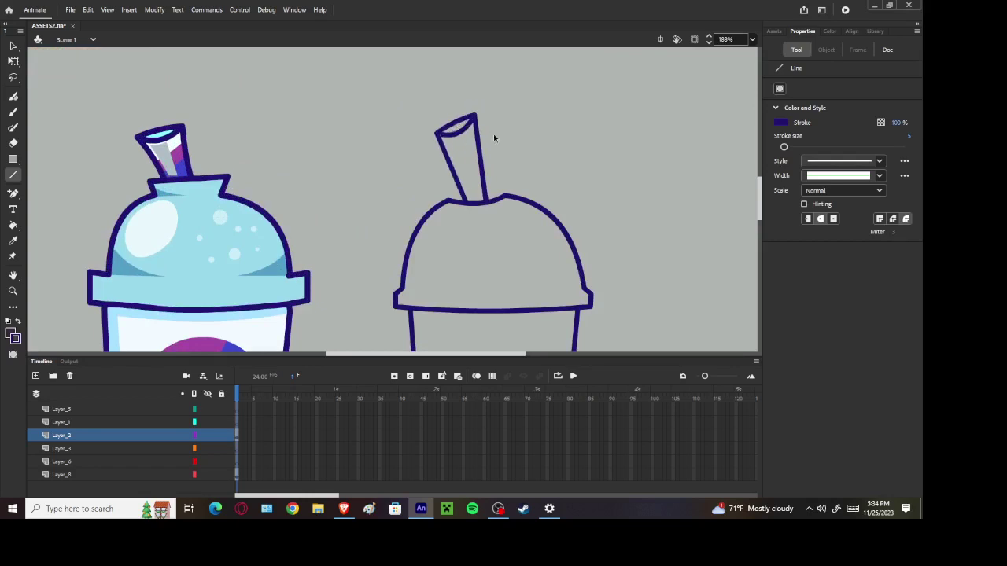
pyautogui.scroll(-3, 520, 139)
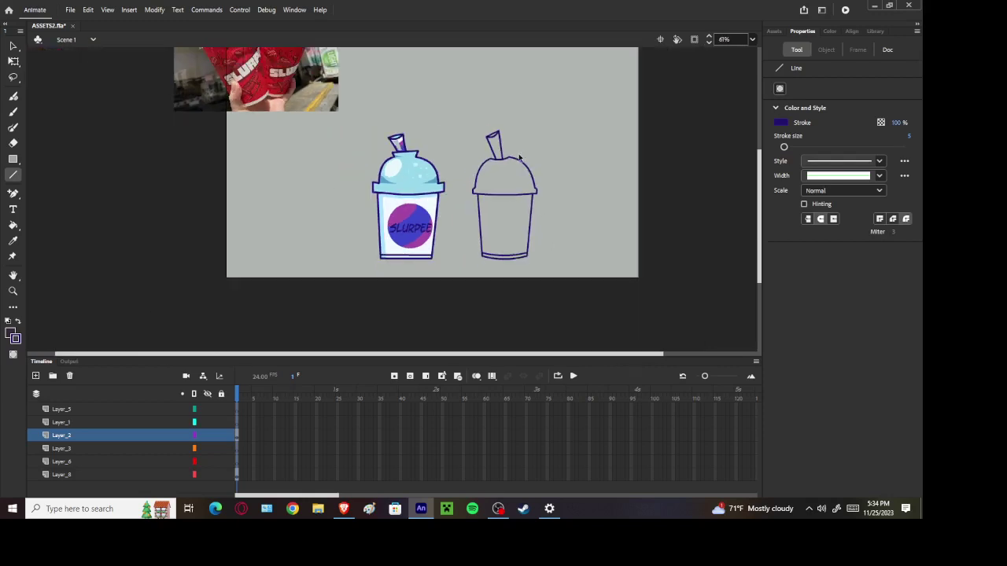
pyautogui.scroll(3, 502, 160)
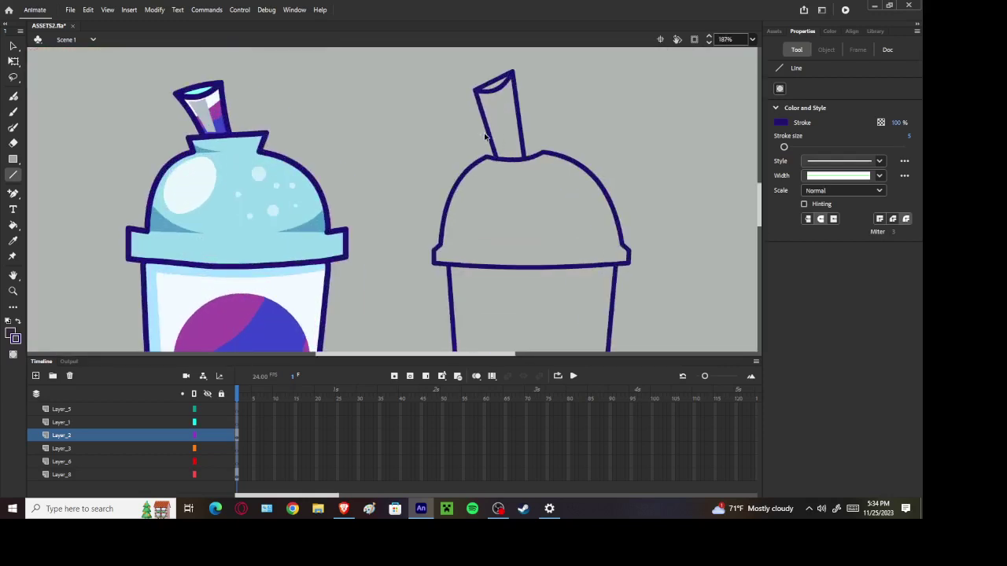
pyautogui.moveTo(505, 161); pyautogui.dragTo(495, 146)
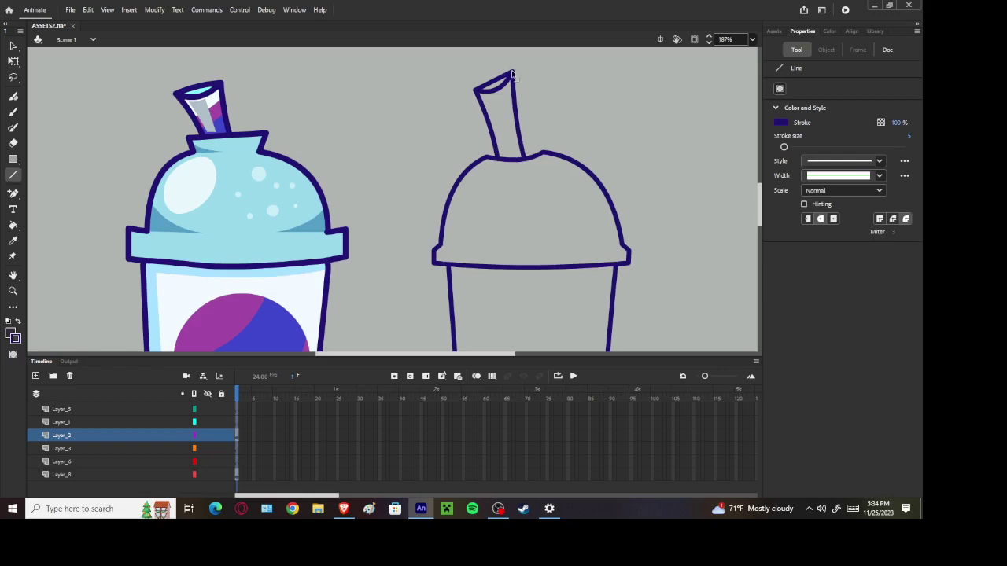
# Lower both tip corners of the second cup's straw to shorten it, and save the document
pyautogui.moveTo(512, 73); pyautogui.dragTo(495, 99)
pyautogui.hotkey('ctrl', 's')
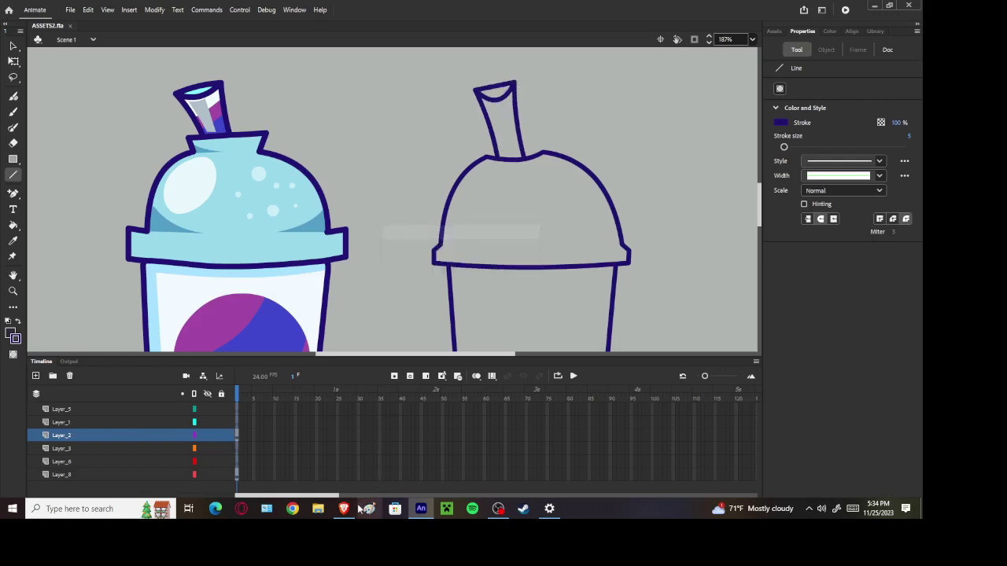
pyautogui.click(348, 509)
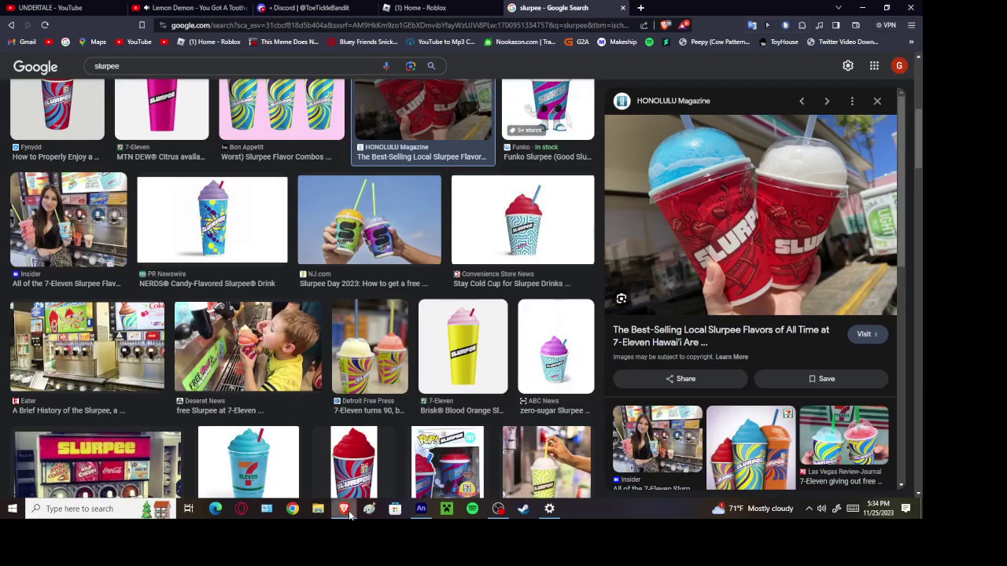
pyautogui.click(422, 509)
pyautogui.moveTo(475, 89); pyautogui.dragTo(475, 108)
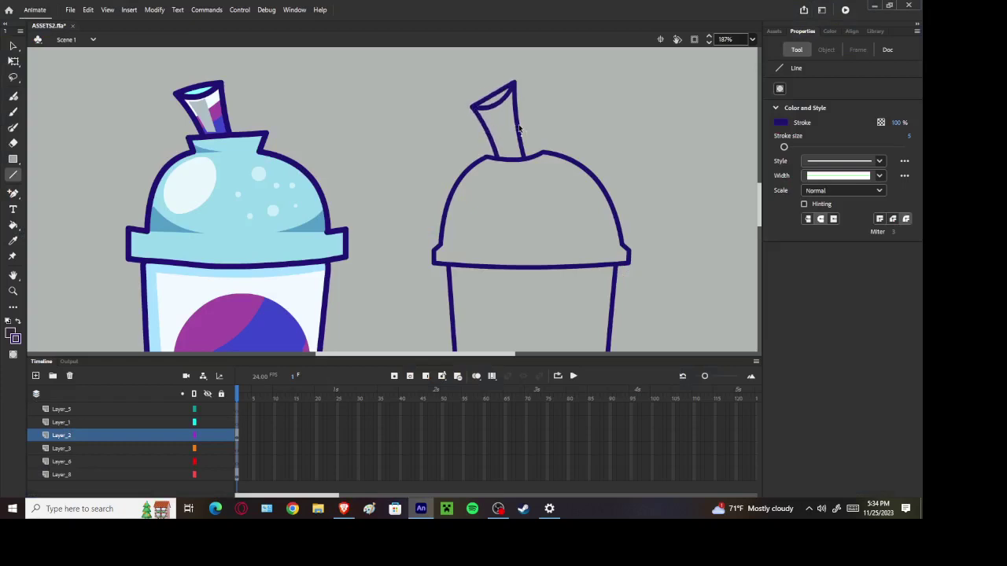
# Straighten the sides of the second cup's straw and arch its top edge upward to round the opening
pyautogui.scroll(-3, 521, 138)
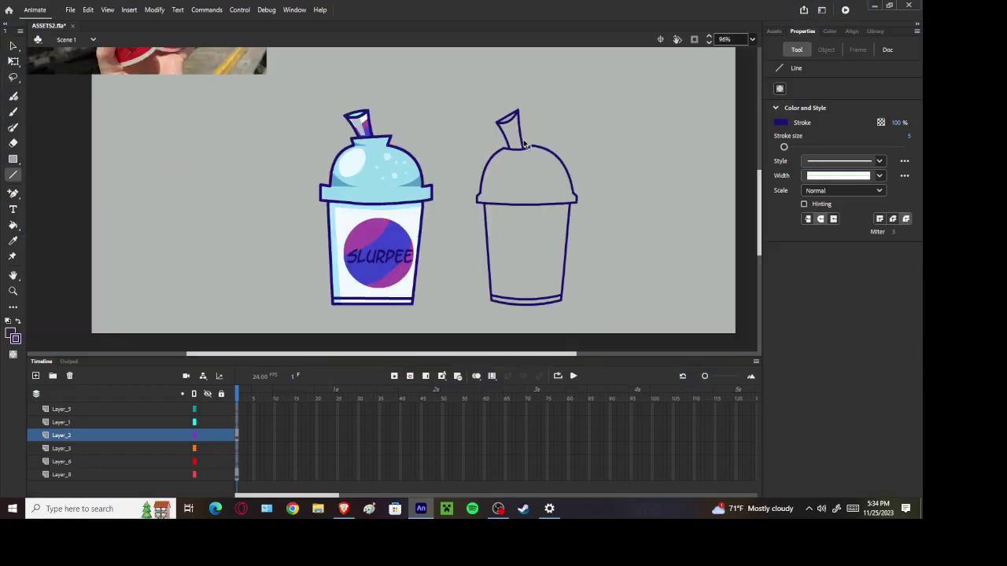
pyautogui.scroll(3, 522, 119)
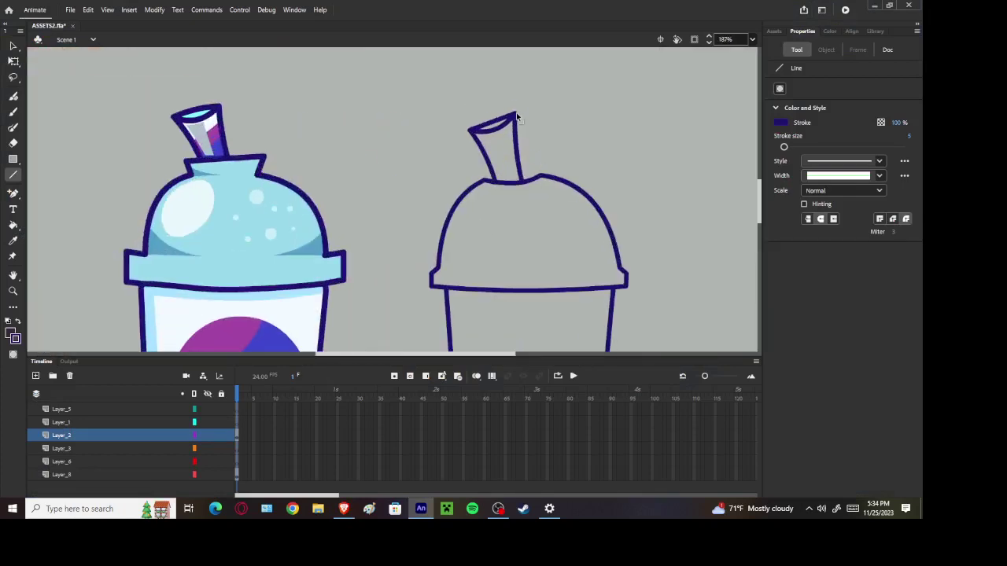
pyautogui.scroll(-3, 516, 118)
pyautogui.scroll(4, 516, 146)
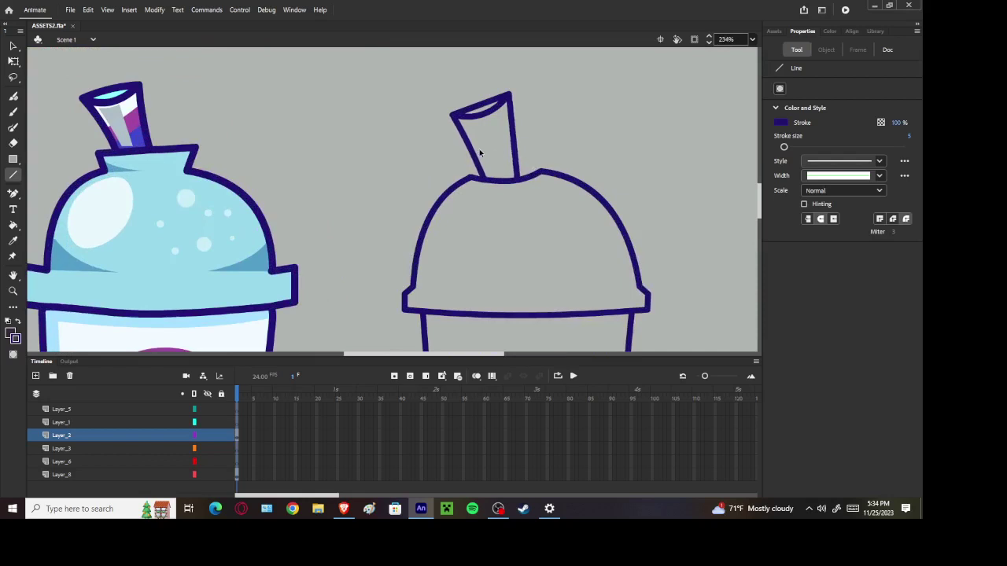
pyautogui.moveTo(484, 105); pyautogui.dragTo(482, 104)
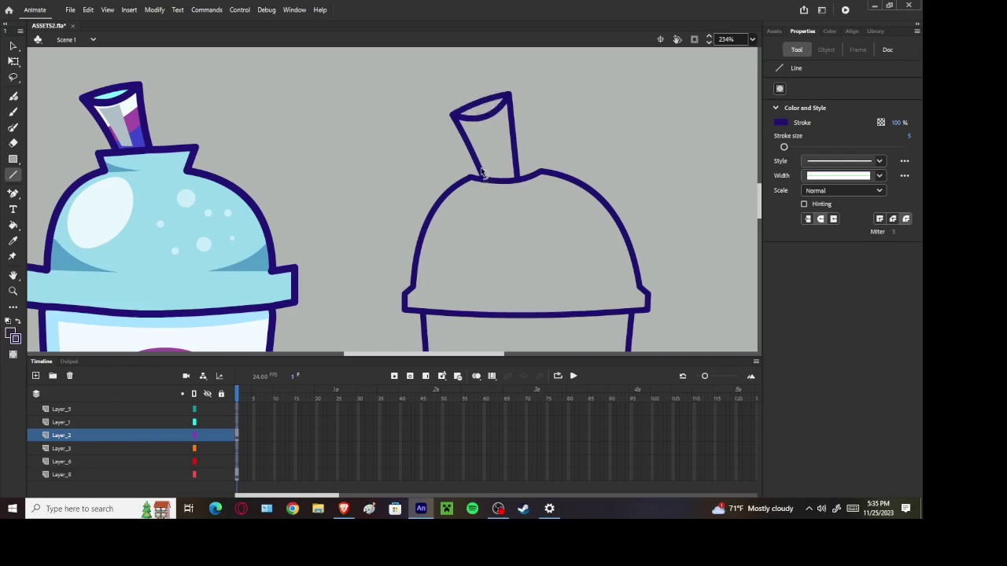
# Try bending the straw's two sides inward and shifting its tip corners, and undo these changes
pyautogui.moveTo(481, 166); pyautogui.dragTo(510, 150)
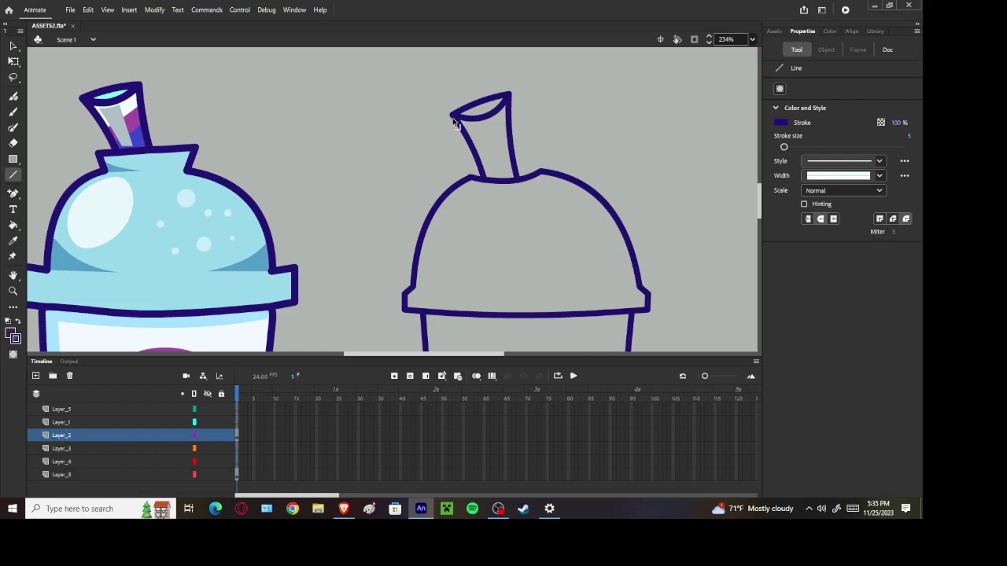
pyautogui.moveTo(454, 124); pyautogui.dragTo(449, 129)
pyautogui.moveTo(509, 96); pyautogui.dragTo(521, 159)
pyautogui.scroll(-4, 521, 159)
pyautogui.hotkey('ctrl', 'z')
pyautogui.hotkey('ctrl', 'z')
pyautogui.hotkey('ctrl', 'z')
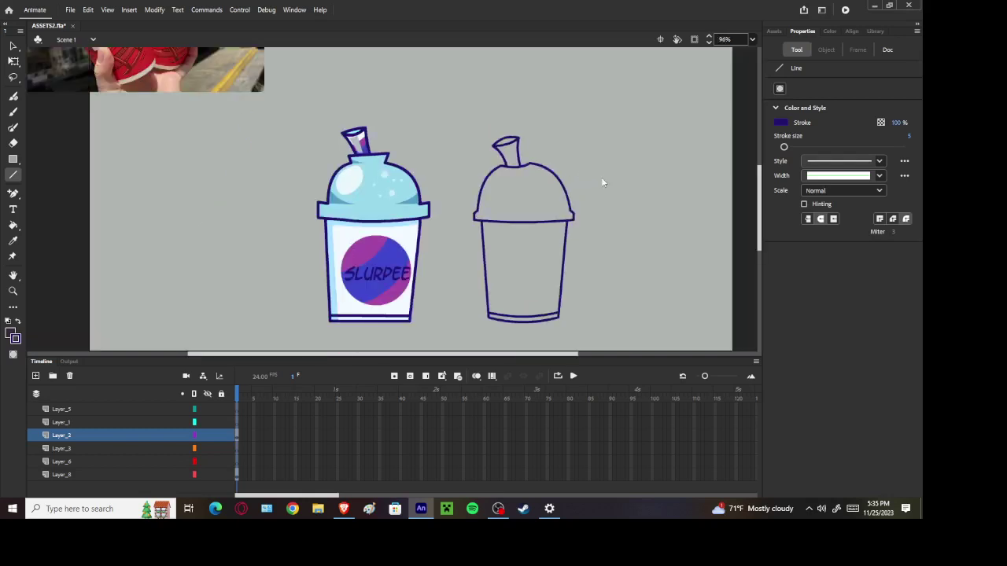
pyautogui.hotkey('ctrl', 'z')
pyautogui.hotkey('ctrl', 'z')
pyautogui.hotkey('ctrl', 'z')
# Adjust the tip of the second cup's straw slightly
pyautogui.scroll(3, 553, 157)
pyautogui.moveTo(544, 134); pyautogui.dragTo(540, 144)
pyautogui.scroll(-3, 606, 203)
pyautogui.scroll(3, 578, 201)
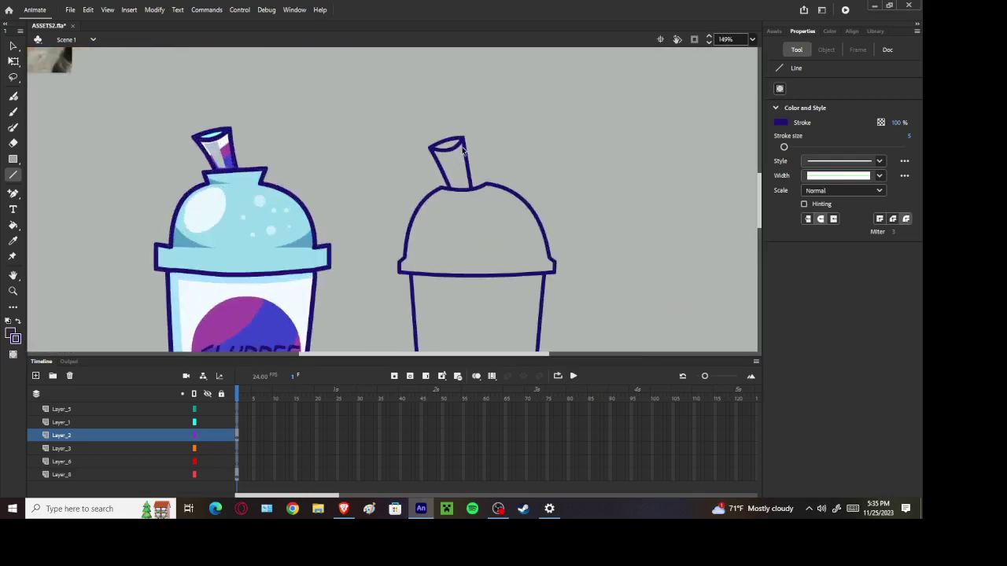
# Examine the second cup's straw and overall outline beside the finished cup, up close and from a distance
pyautogui.scroll(-3, 454, 151)
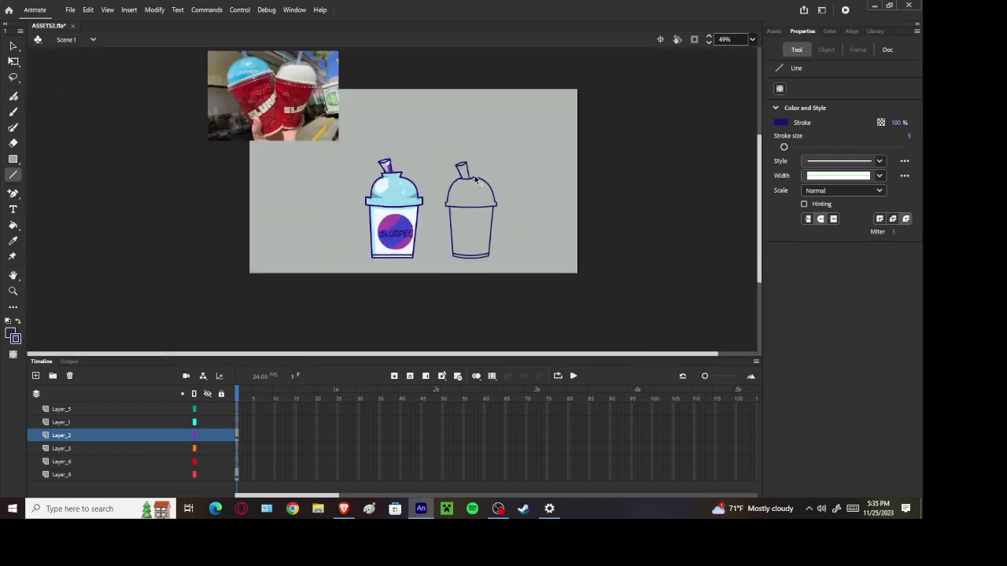
pyautogui.scroll(3, 492, 198)
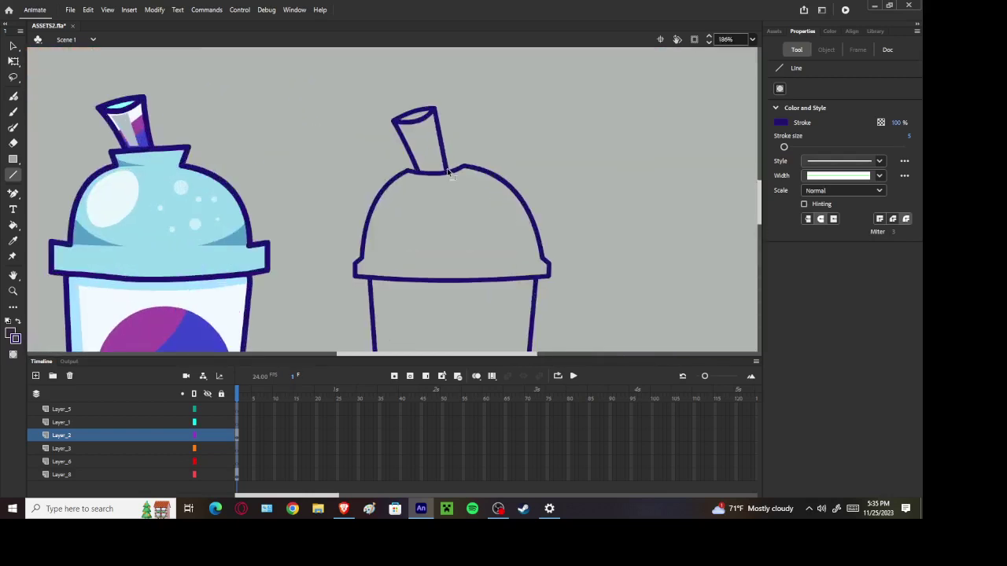
pyautogui.scroll(-3, 450, 174)
pyautogui.scroll(3, 426, 152)
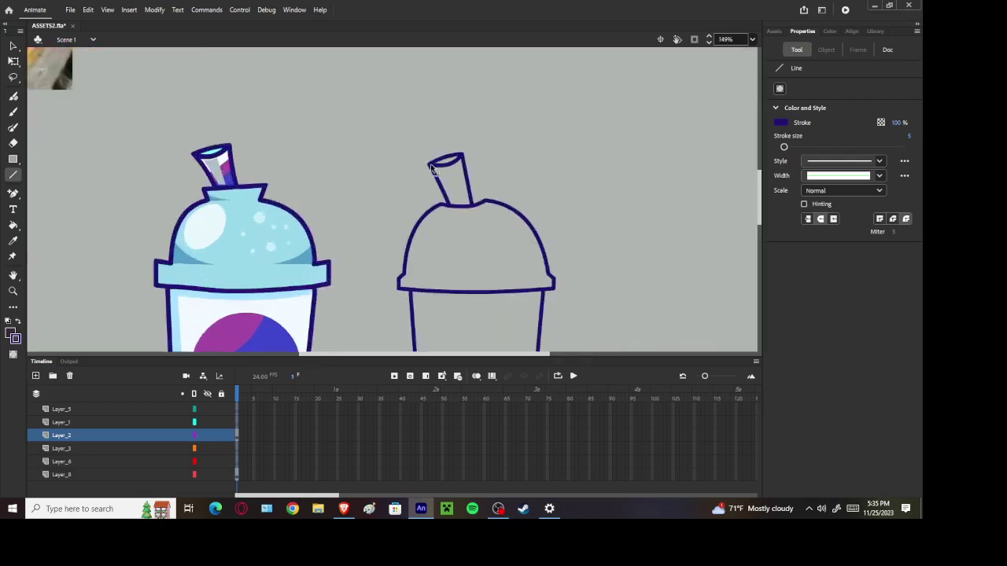
pyautogui.scroll(-3, 441, 177)
pyautogui.scroll(3, 504, 220)
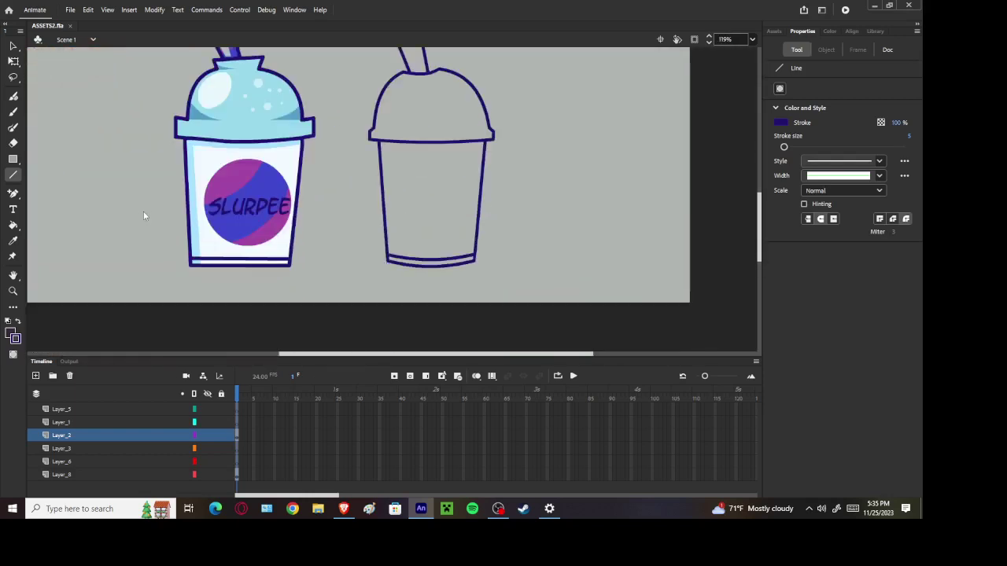
pyautogui.scroll(-3, 143, 211)
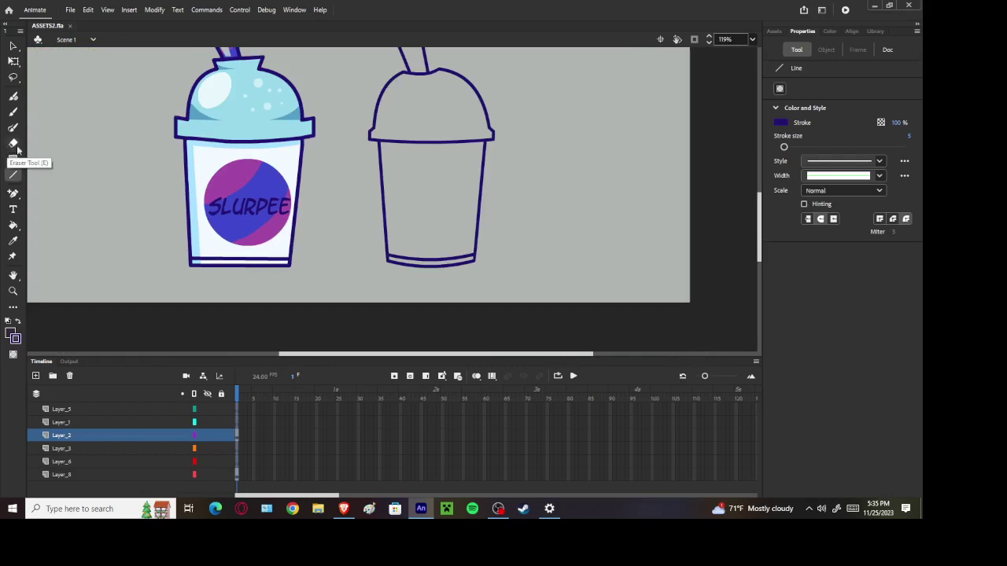
pyautogui.scroll(3, 336, 276)
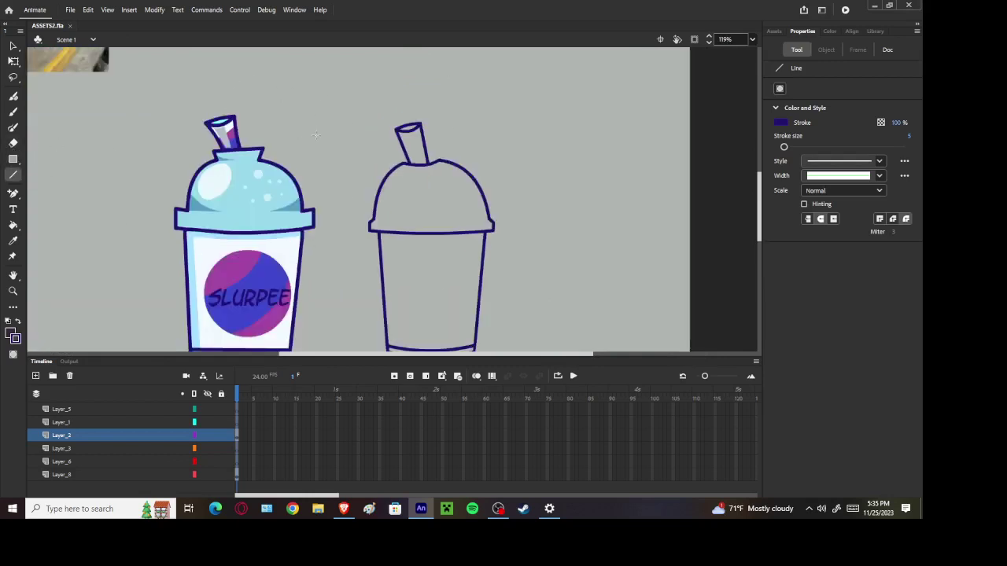
# Activate the Paint Bucket and choose a pale near-white fill colour for the second cup
pyautogui.scroll(-3, 315, 135)
pyautogui.click(13, 225)
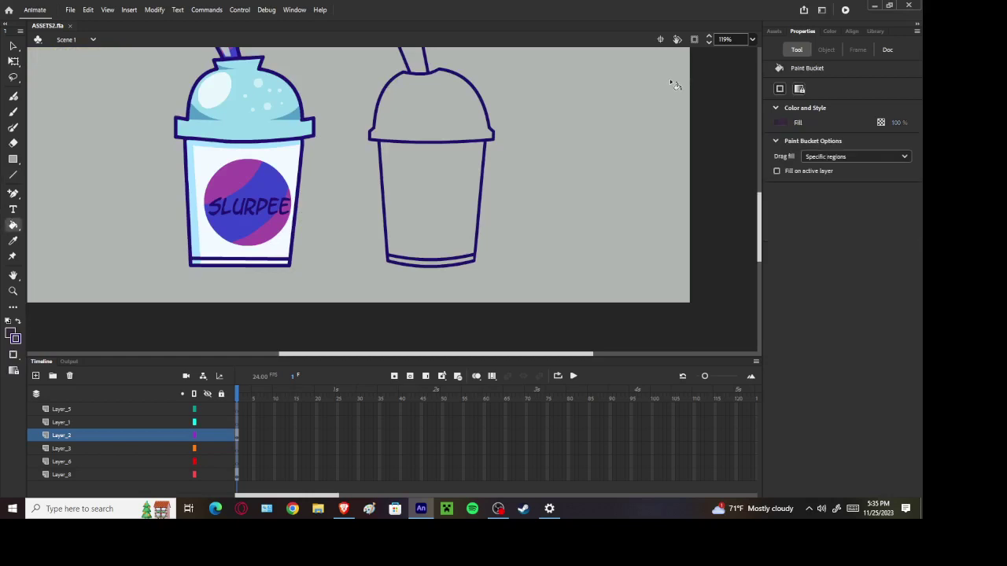
pyautogui.click(780, 123)
pyautogui.click(619, 191)
# Inspect the joins between the second cup's side lines and the lid's lower edge for gaps or stray line ends
pyautogui.click(236, 435)
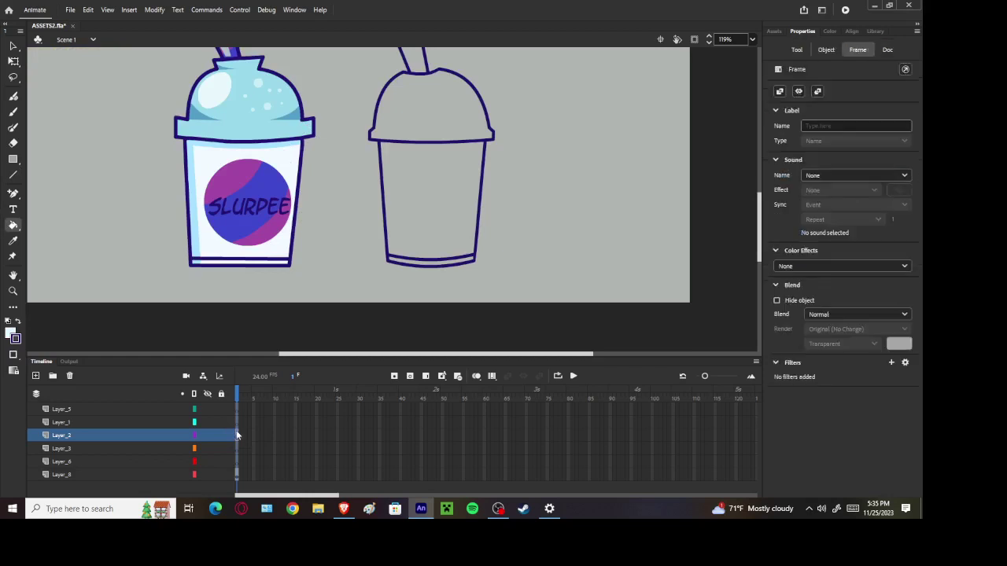
pyautogui.click(14, 46)
pyautogui.click(409, 157)
pyautogui.scroll(3, 385, 141)
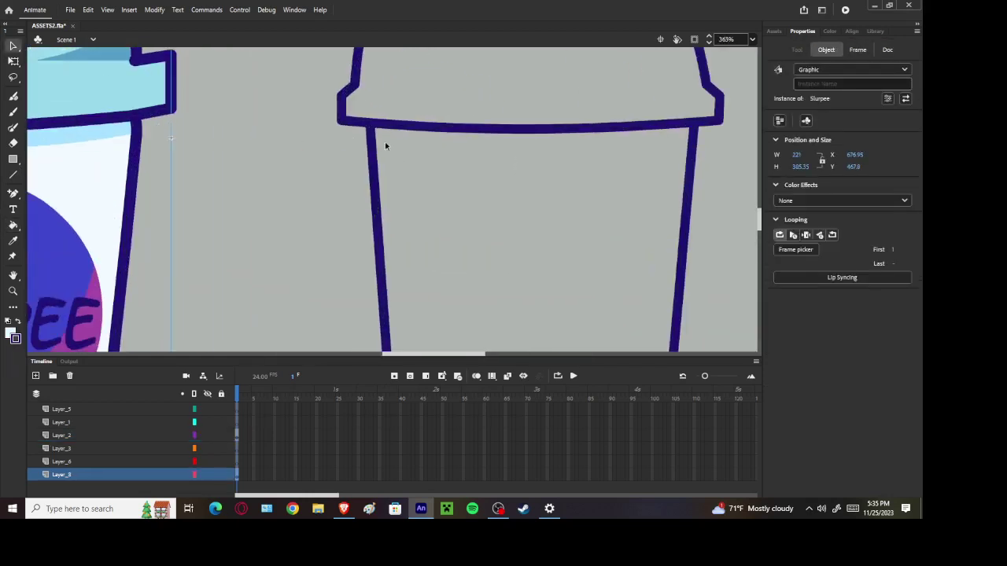
pyautogui.click(385, 146)
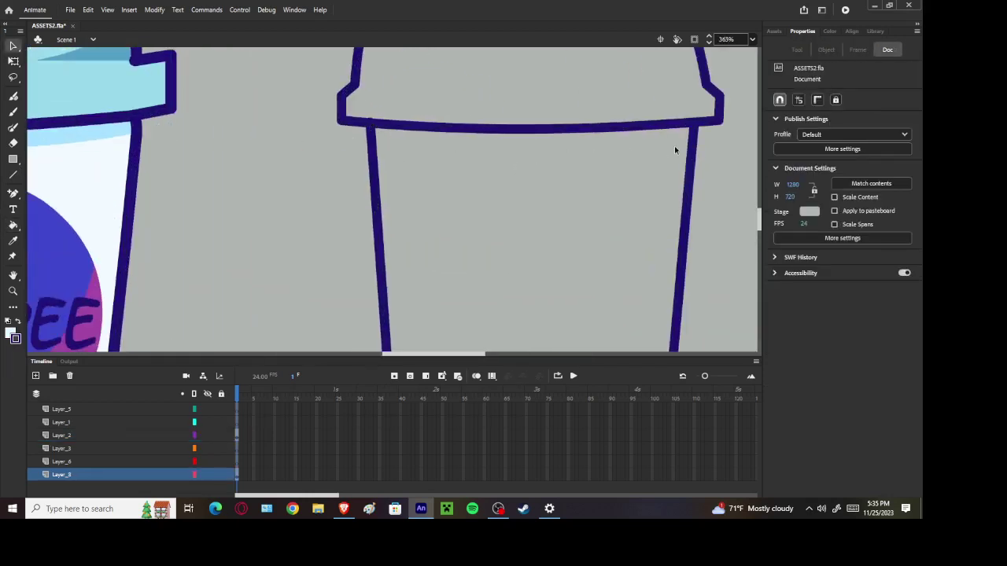
pyautogui.click(374, 126)
pyautogui.press('Escape')
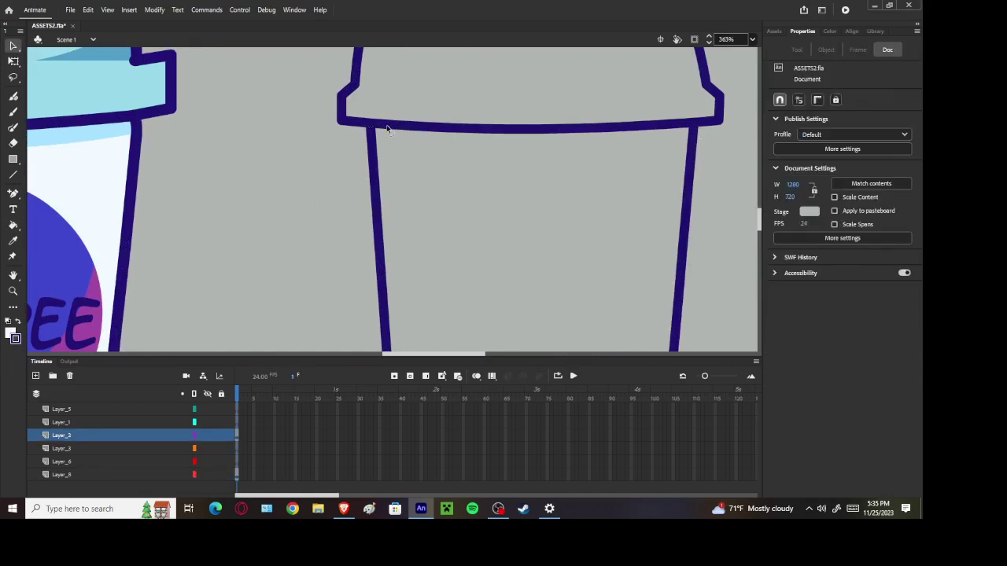
# Fill the second cup's body with near-white F0F9FF using the Paint Bucket
pyautogui.click(12, 225)
pyautogui.scroll(-3, 488, 195)
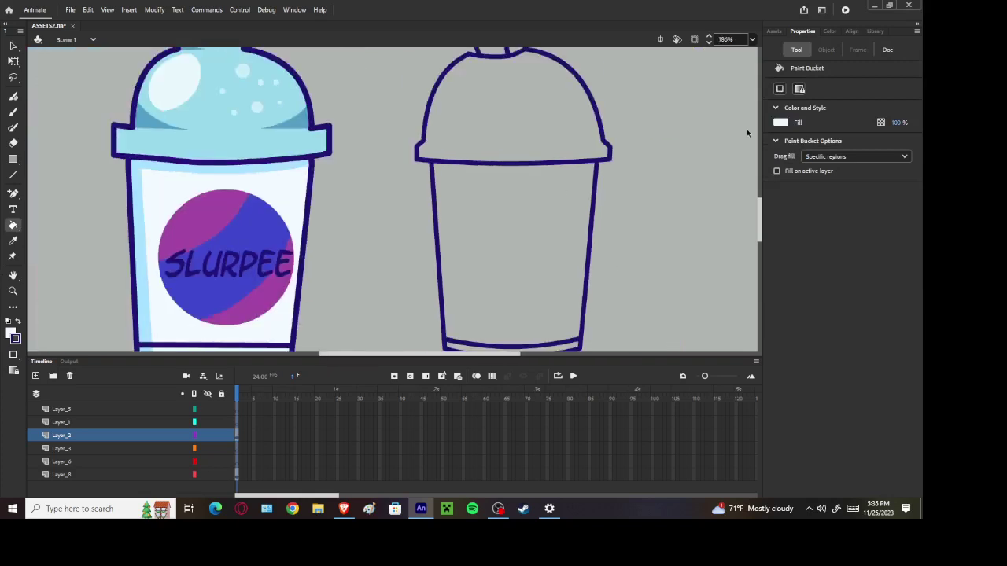
pyautogui.click(540, 232)
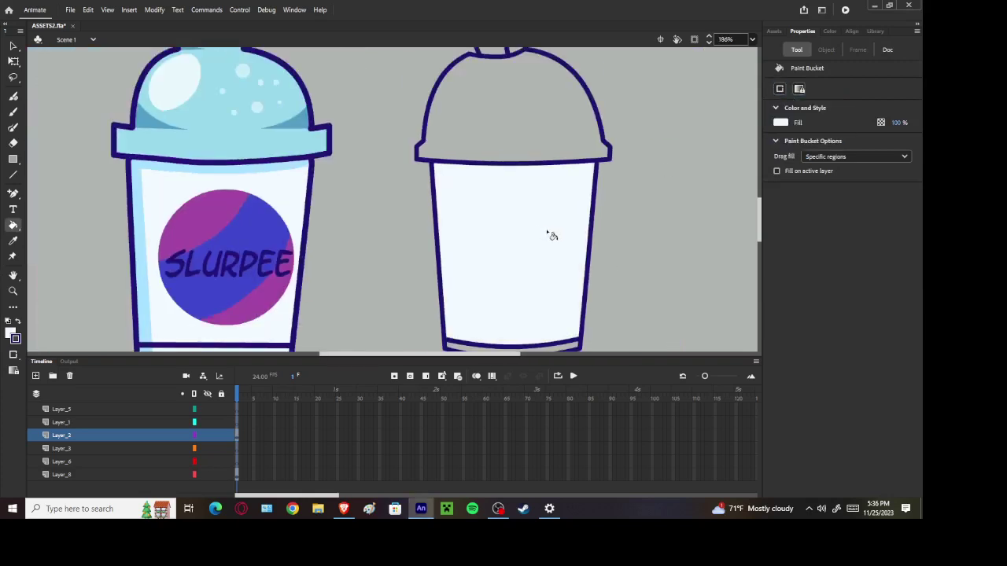
# Mix a slightly darker pale blue, E0EFFA, and fill the curved base band of the second cup
pyautogui.scroll(-3, 550, 233)
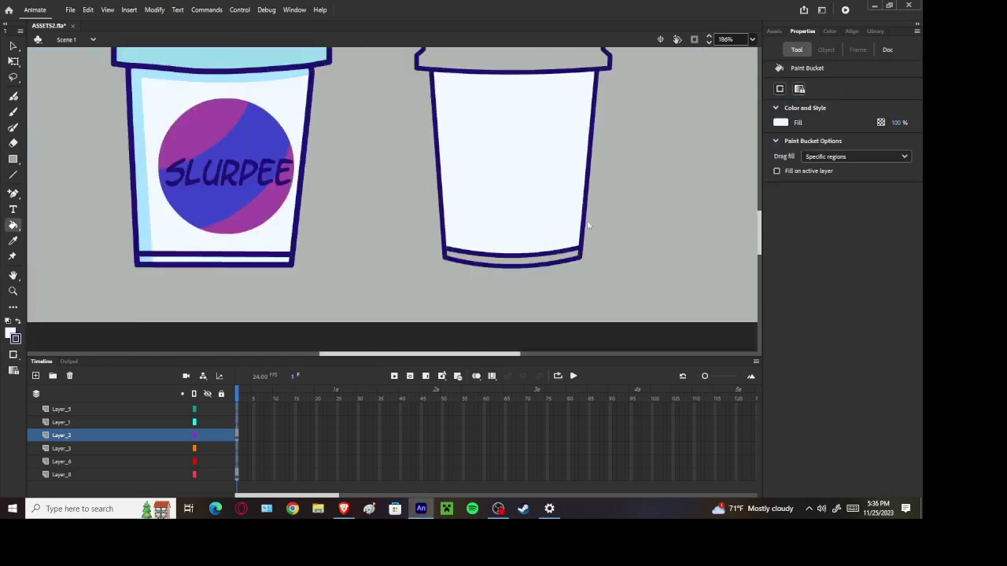
pyautogui.click(781, 123)
pyautogui.click(739, 132)
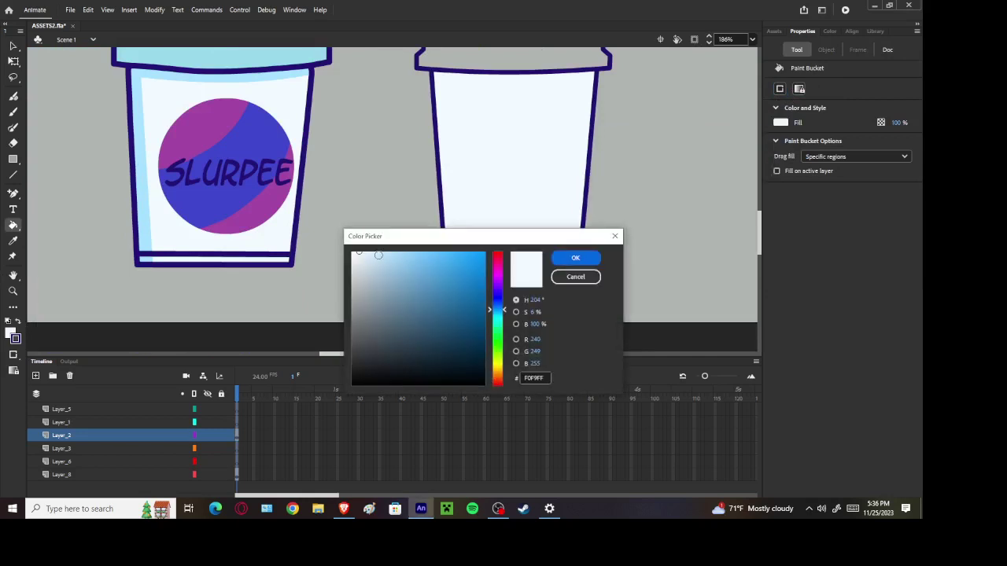
pyautogui.click(362, 257)
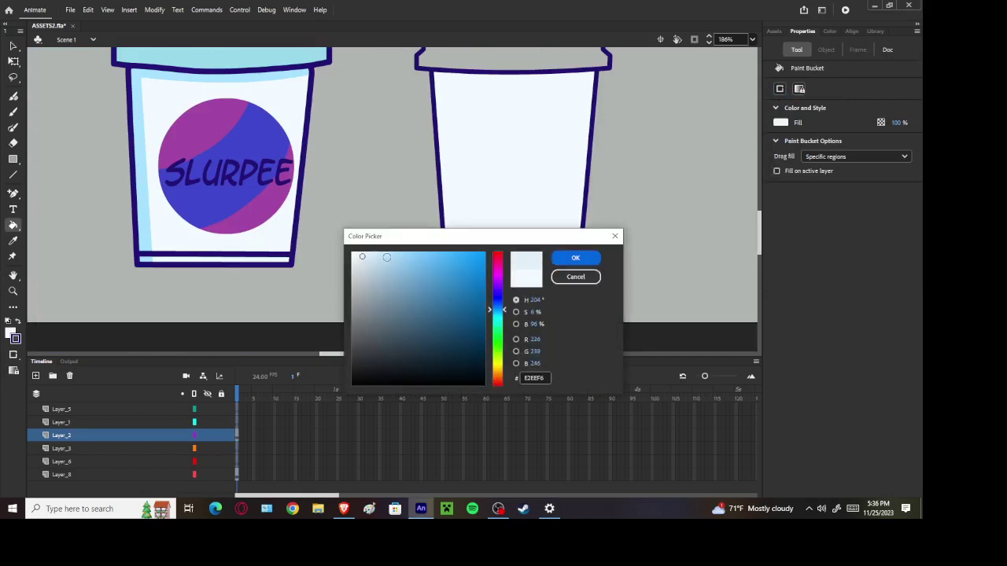
pyautogui.click(555, 259)
pyautogui.scroll(-2, 590, 264)
pyautogui.scroll(2, 590, 263)
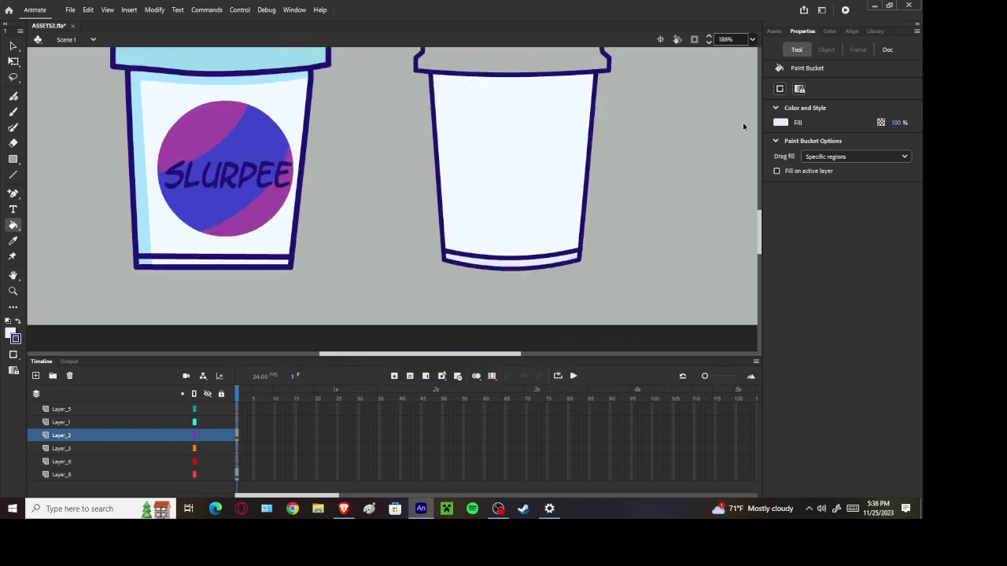
# Mix a deeper light blue, C6E1FA, and fill the second cup's base band with it
pyautogui.click(780, 122)
pyautogui.click(769, 135)
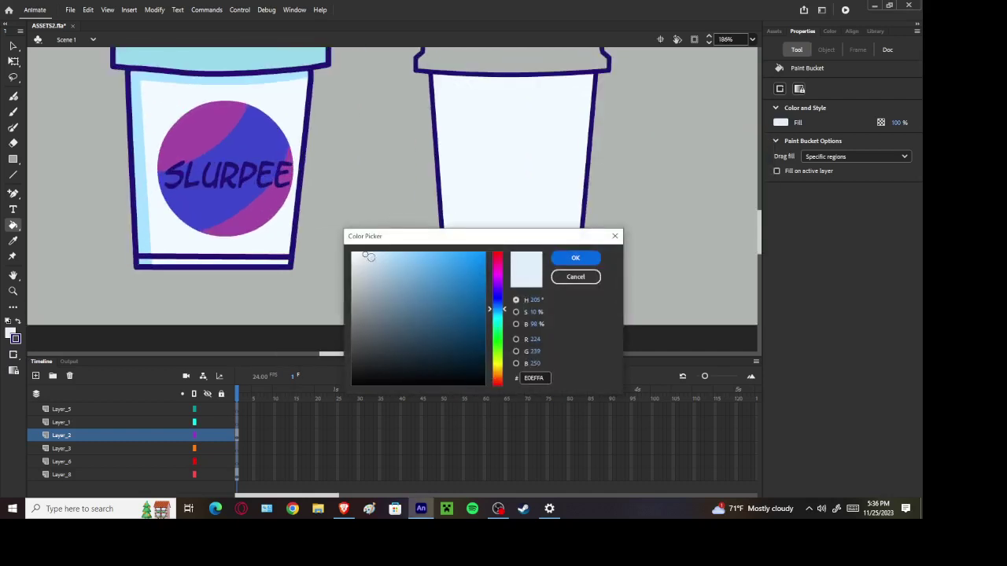
pyautogui.click(379, 254)
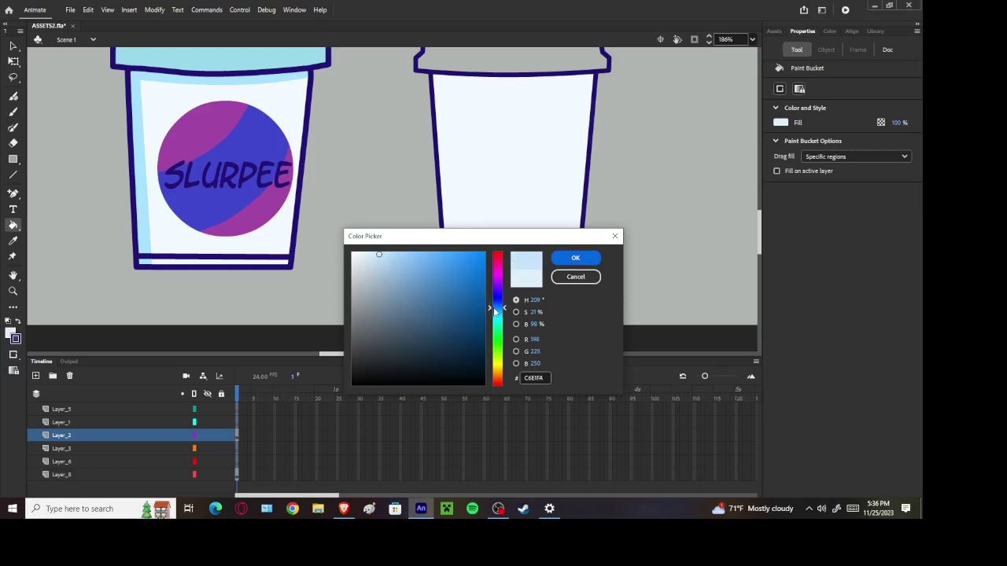
pyautogui.click(575, 258)
pyautogui.click(531, 270)
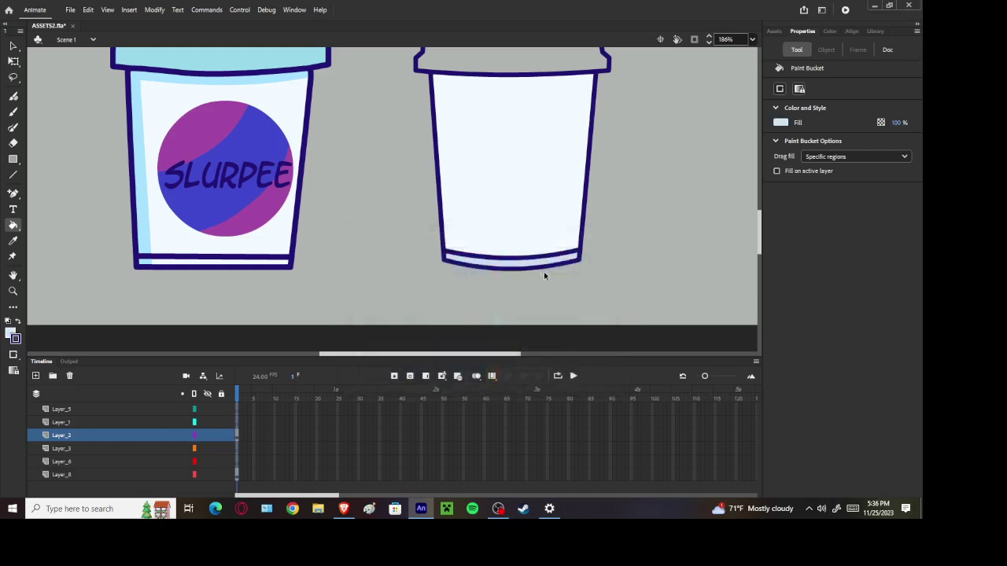
# Try filling the second cup's dome lid with the light cyan sampled from the finished cup, and undo the fill
pyautogui.scroll(-2, 543, 271)
pyautogui.click(781, 123)
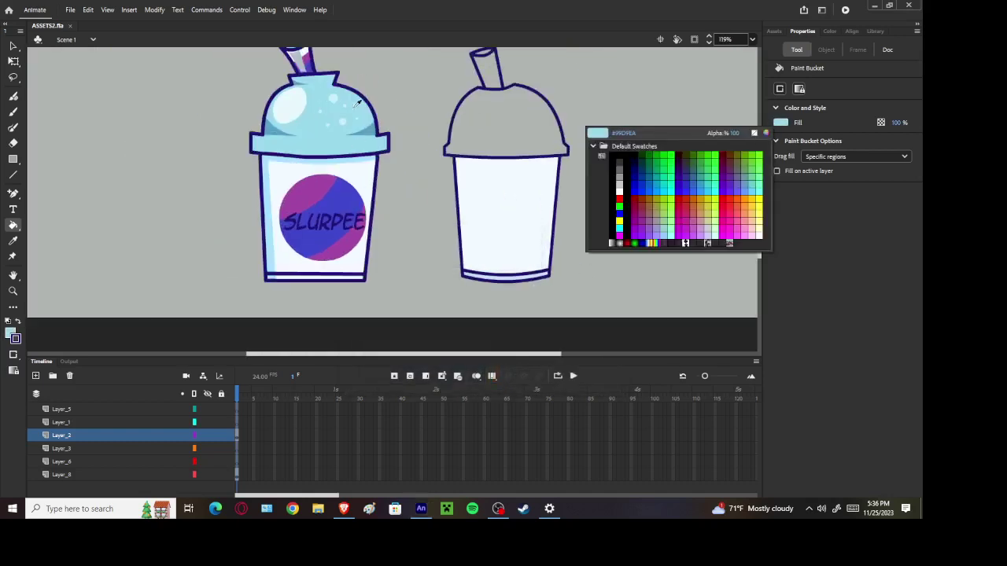
pyautogui.click(316, 146)
pyautogui.click(551, 156)
pyautogui.scroll(-2, 680, 228)
pyautogui.scroll(2, 618, 193)
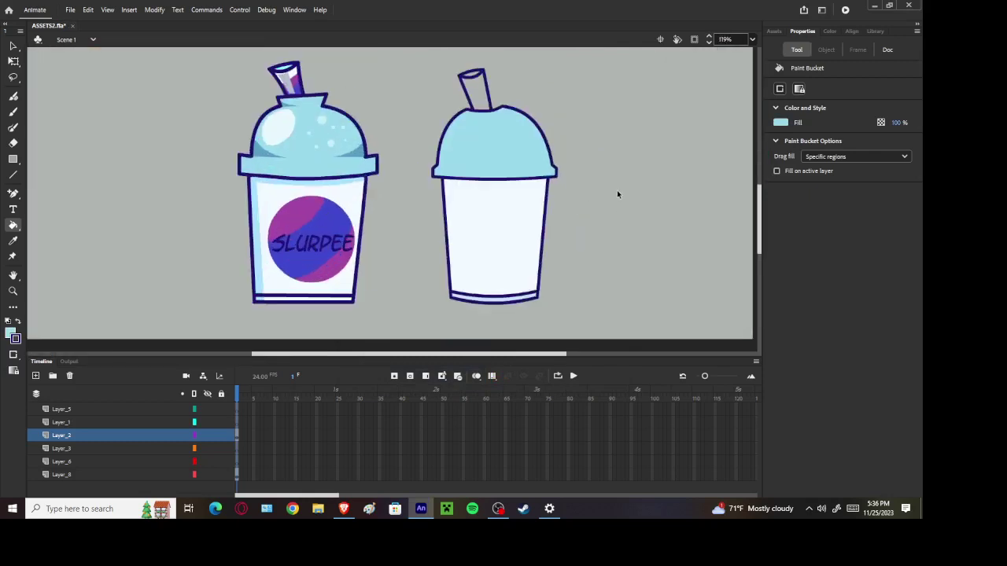
pyautogui.hotkey('ctrl', 'z')
# Review the Slurpee photo in the browser's image results and the reference photo beside the stage for the lid's colours
pyautogui.scroll(2, 554, 158)
pyautogui.click(782, 123)
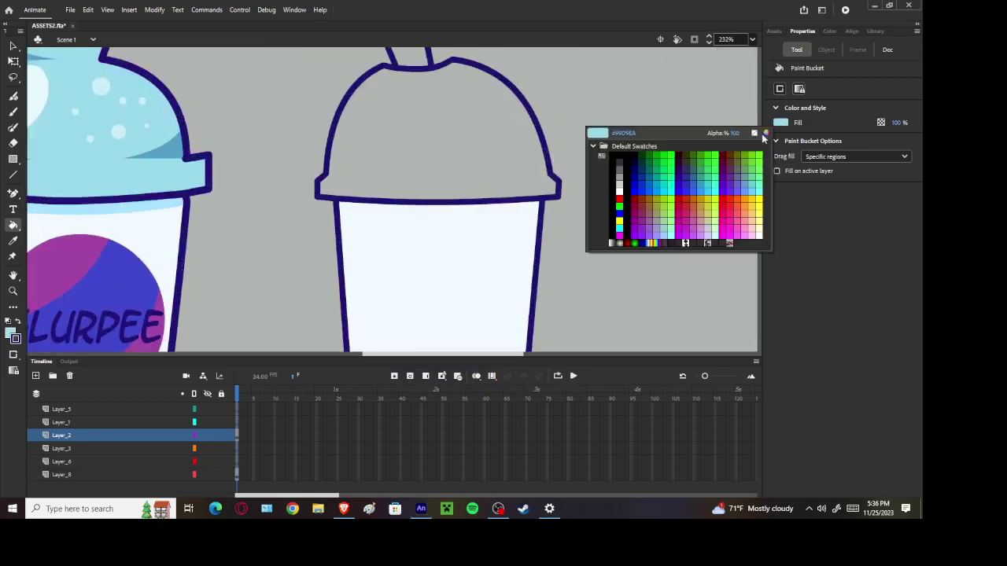
pyautogui.press('Escape')
pyautogui.click(344, 509)
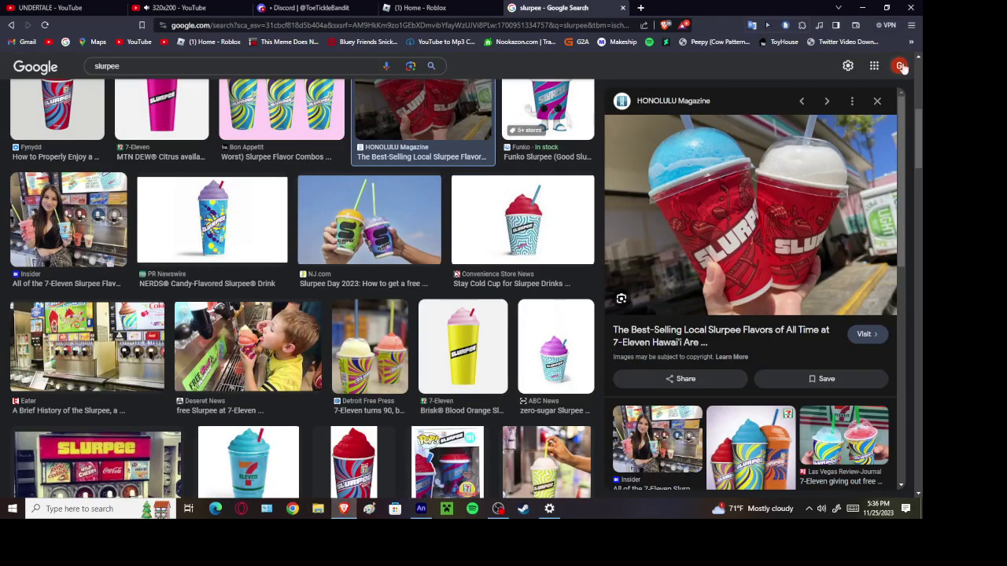
pyautogui.click(862, 7)
pyautogui.scroll(2, 195, 247)
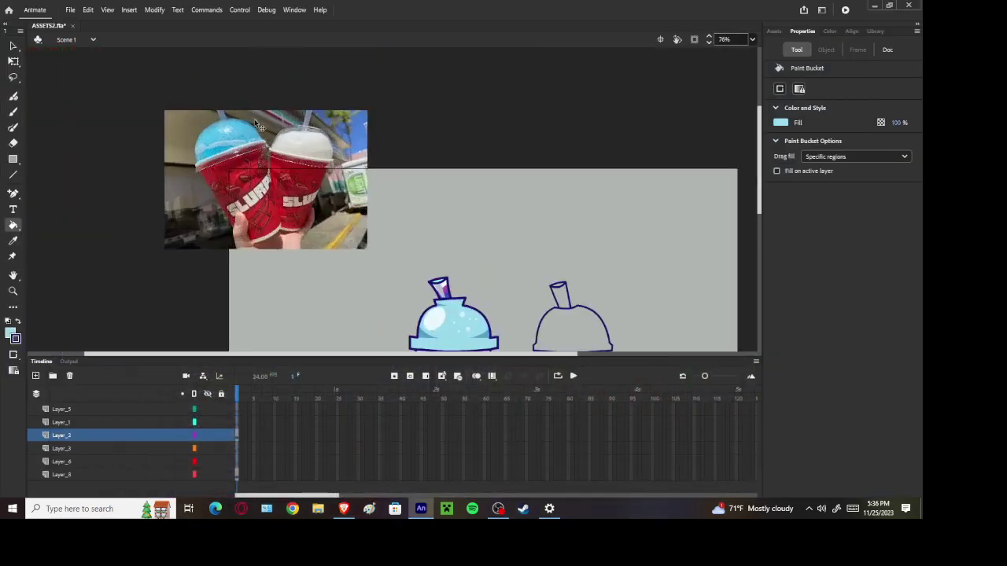
# Mix a light blue with a 203° hue from the finished cup's cyan and fill the second cup's dome lid with it
pyautogui.scroll(-2, 179, 115)
pyautogui.scroll(-1, 604, 220)
pyautogui.scroll(2, 604, 217)
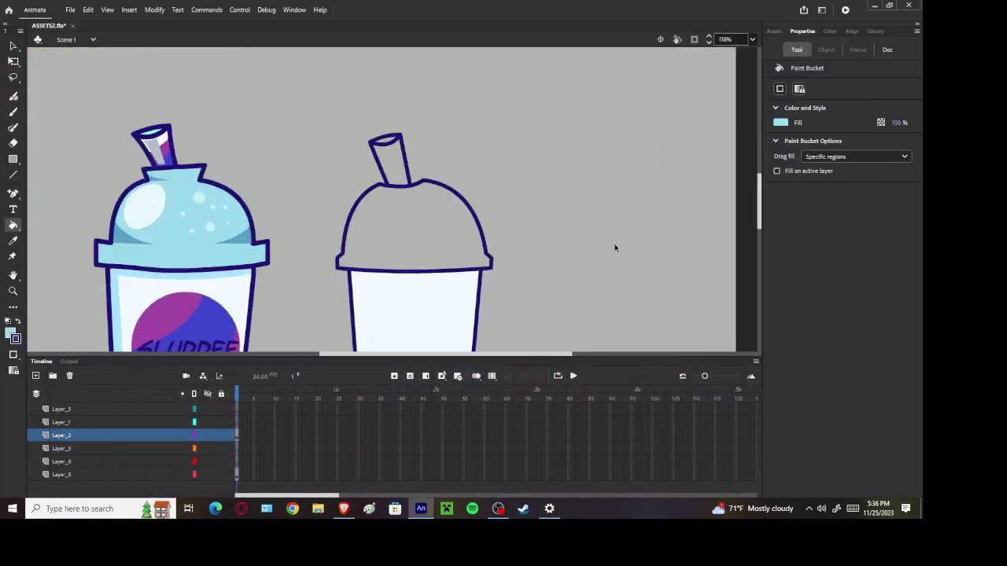
pyautogui.click(781, 124)
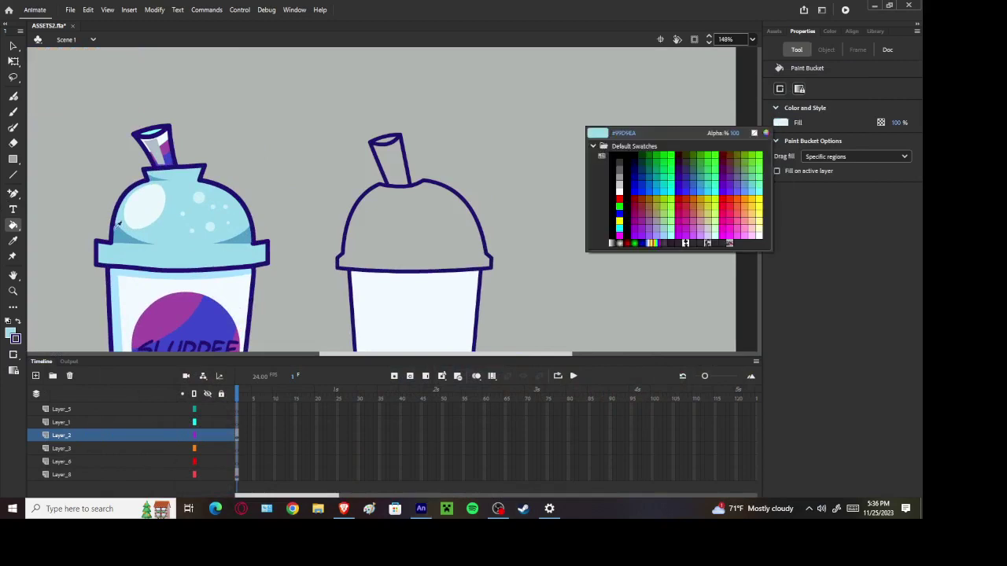
pyautogui.click(177, 247)
pyautogui.click(781, 123)
pyautogui.click(757, 133)
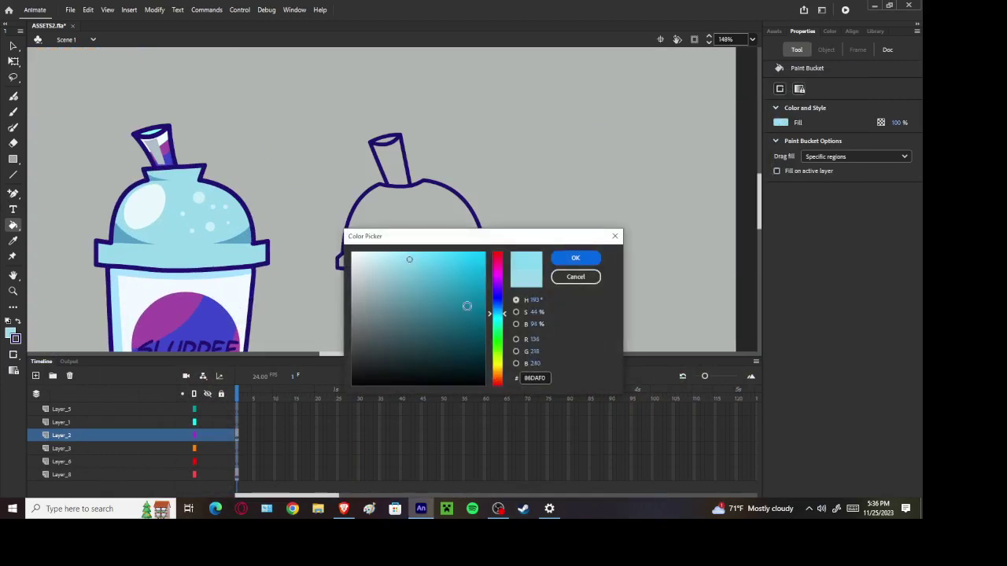
pyautogui.click(499, 311)
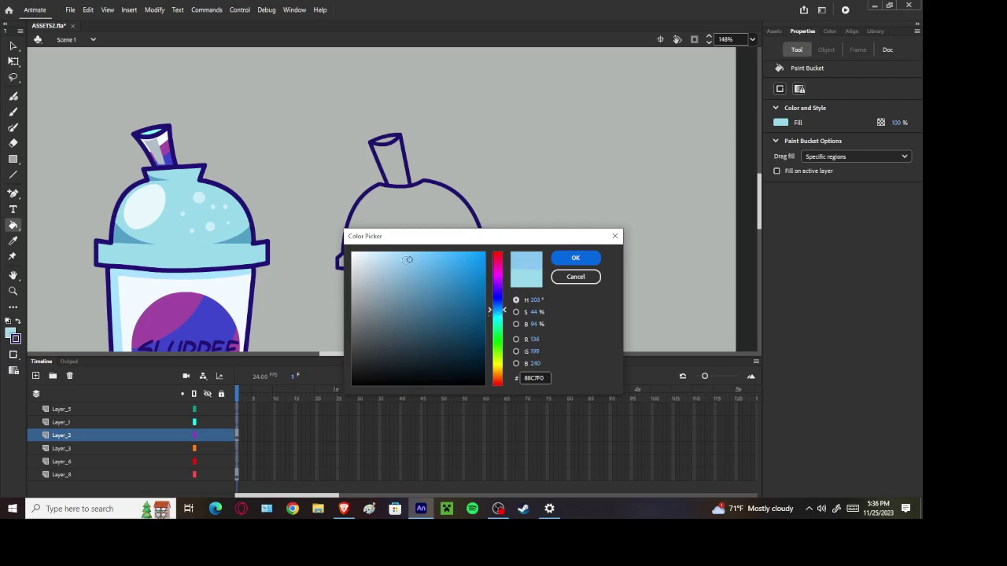
pyautogui.moveTo(407, 260); pyautogui.dragTo(411, 251)
pyautogui.click(575, 258)
pyautogui.click(417, 236)
pyautogui.scroll(-3, 425, 240)
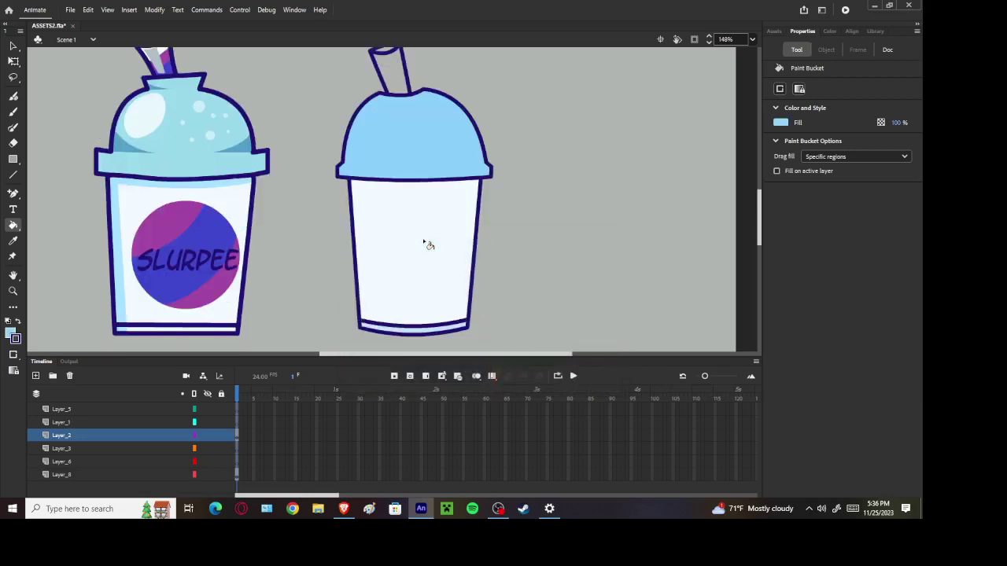
# Set the Paint Brush stroke to the darker blue sampled from the finished cup's dome shading
pyautogui.click(12, 128)
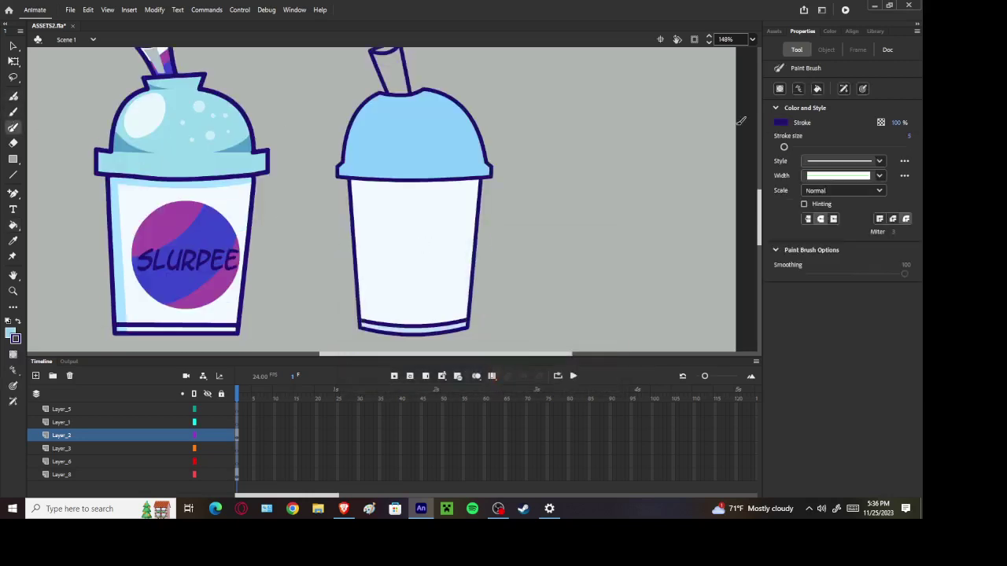
pyautogui.click(779, 124)
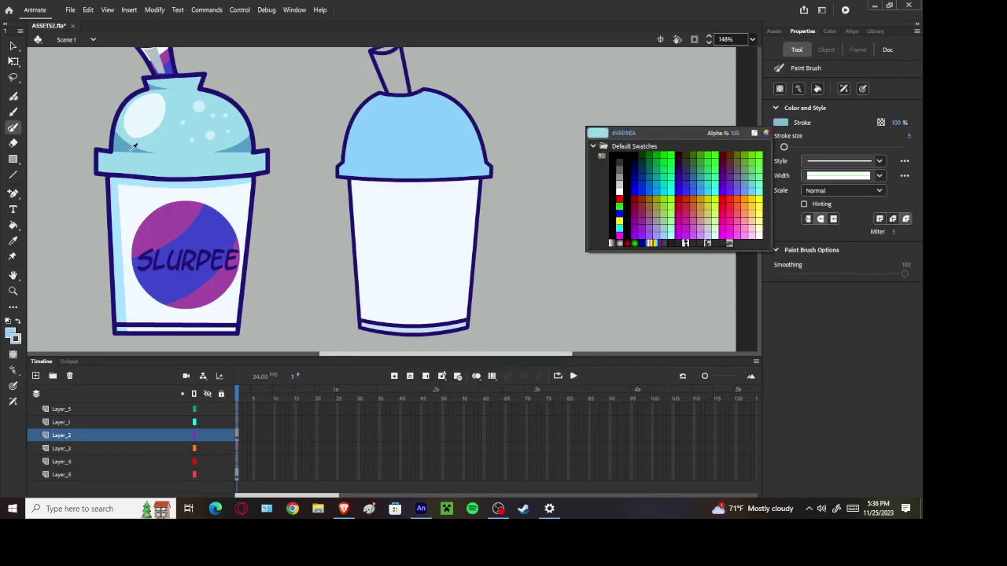
pyautogui.click(214, 144)
# Brush a sagging curve and a straight line across the lower part of the second cup's dome as shading guides
pyautogui.scroll(2, 341, 146)
pyautogui.moveTo(337, 140)
pyautogui.mouseDown()
pyautogui.moveTo(472, 160)
pyautogui.moveTo(549, 138)
pyautogui.moveTo(533, 163)
pyautogui.moveTo(327, 162)
pyautogui.mouseUp()
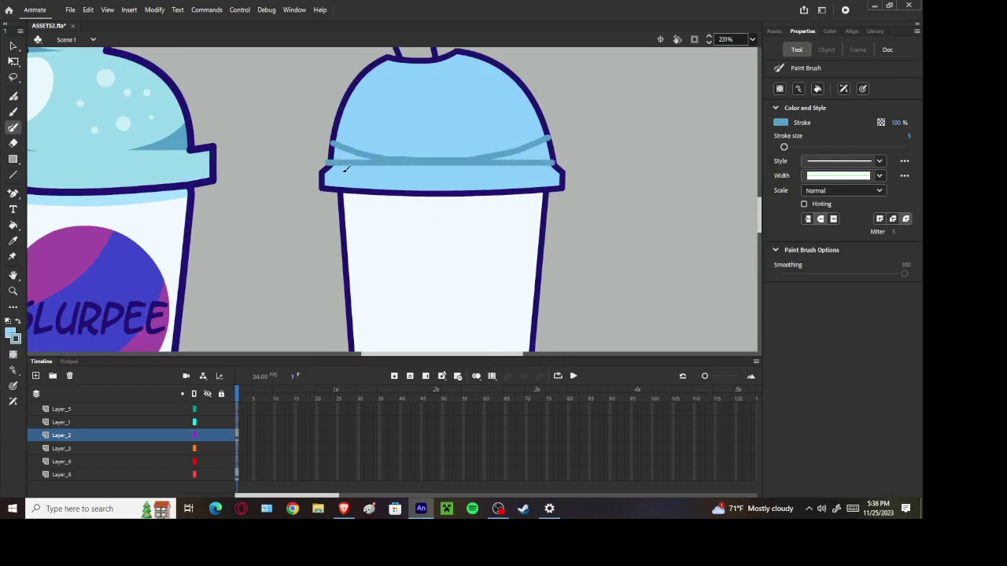
pyautogui.hotkey('ctrl', 'z')
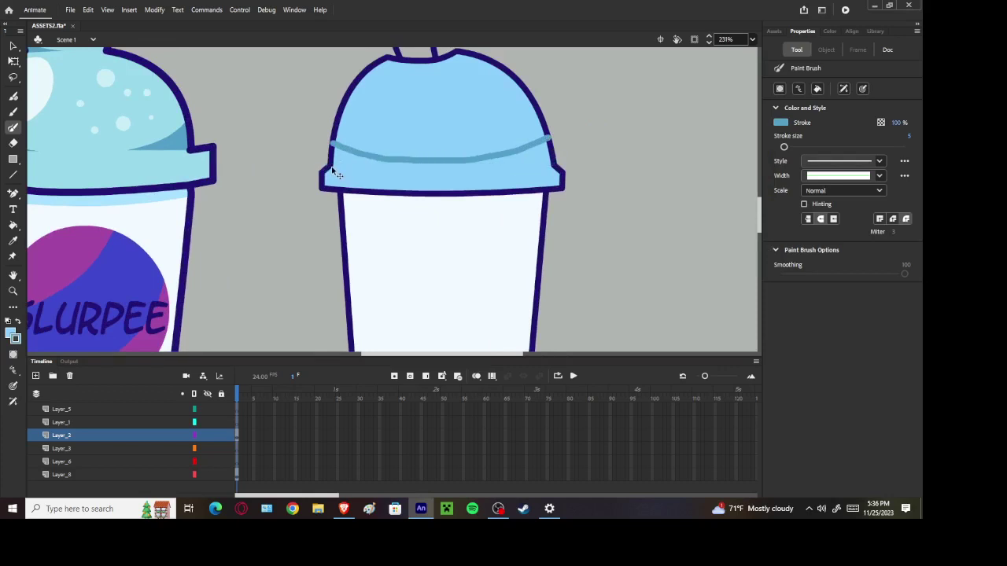
pyautogui.moveTo(334, 165); pyautogui.dragTo(555, 163)
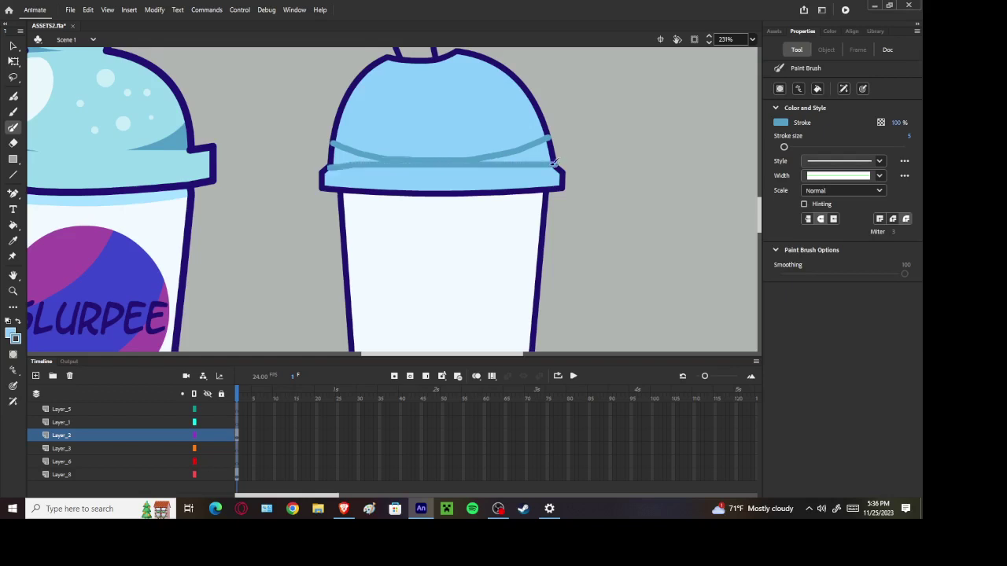
pyautogui.click(12, 225)
pyautogui.hotkey('ctrl', 'z')
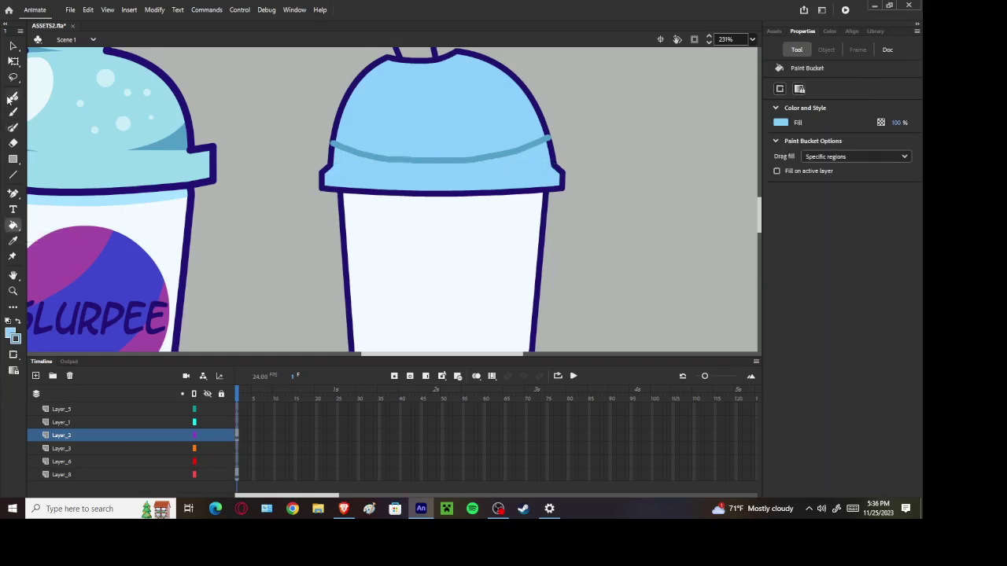
pyautogui.press('b')
pyautogui.click(12, 126)
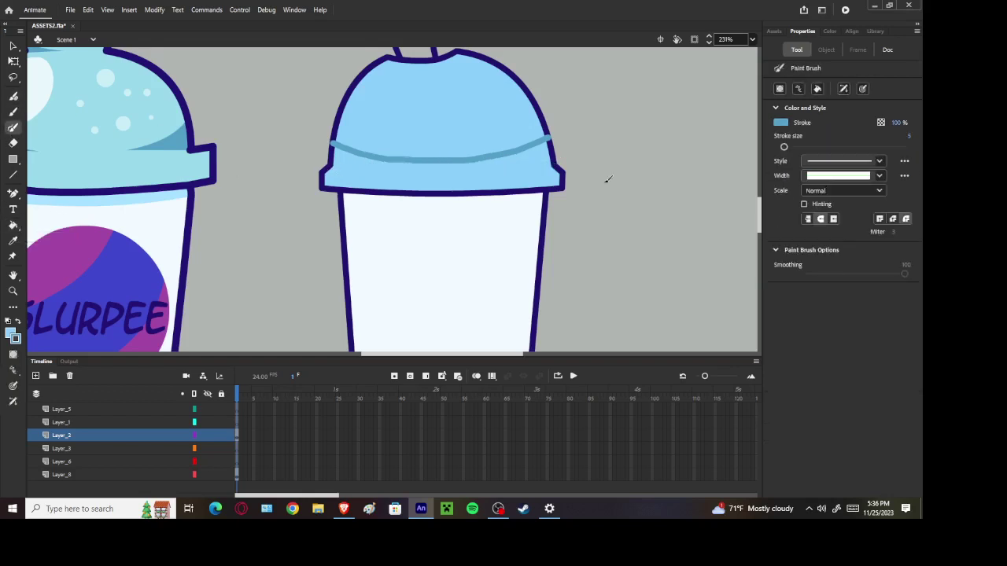
pyautogui.moveTo(330, 163); pyautogui.dragTo(428, 157)
pyautogui.hotkey('ctrl', 'z')
pyautogui.moveTo(330, 166); pyautogui.dragTo(555, 168)
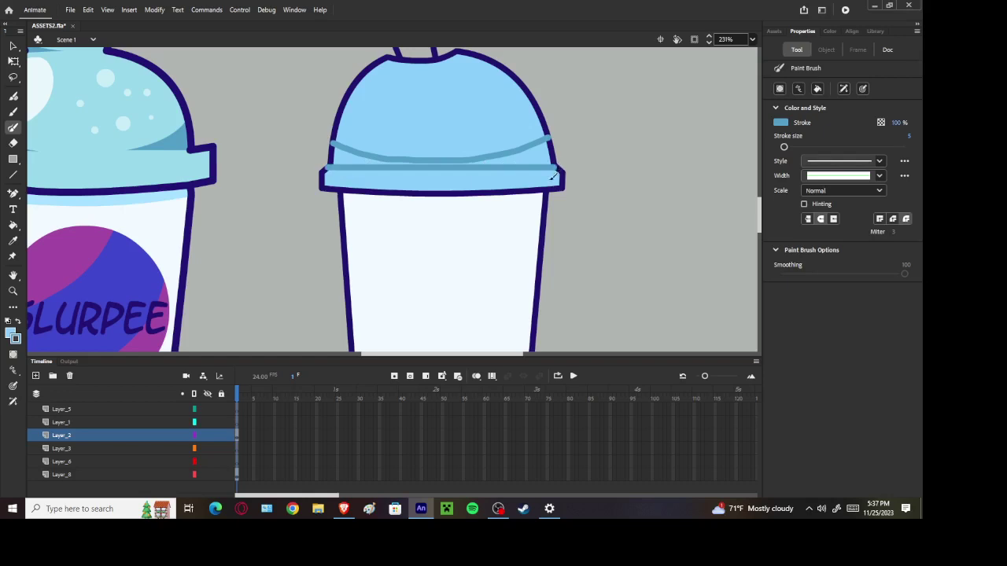
# Mix a darker shading blue, 6EAFE6, as the Paint Bucket fill
pyautogui.click(13, 225)
pyautogui.click(780, 124)
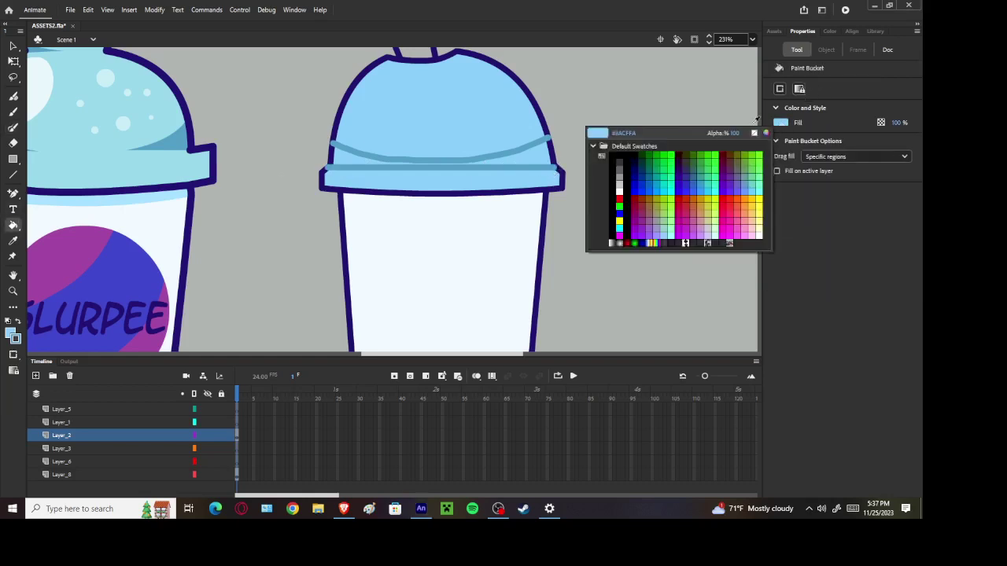
pyautogui.click(801, 148)
pyautogui.click(781, 125)
pyautogui.click(598, 133)
pyautogui.moveTo(415, 259); pyautogui.dragTo(421, 265)
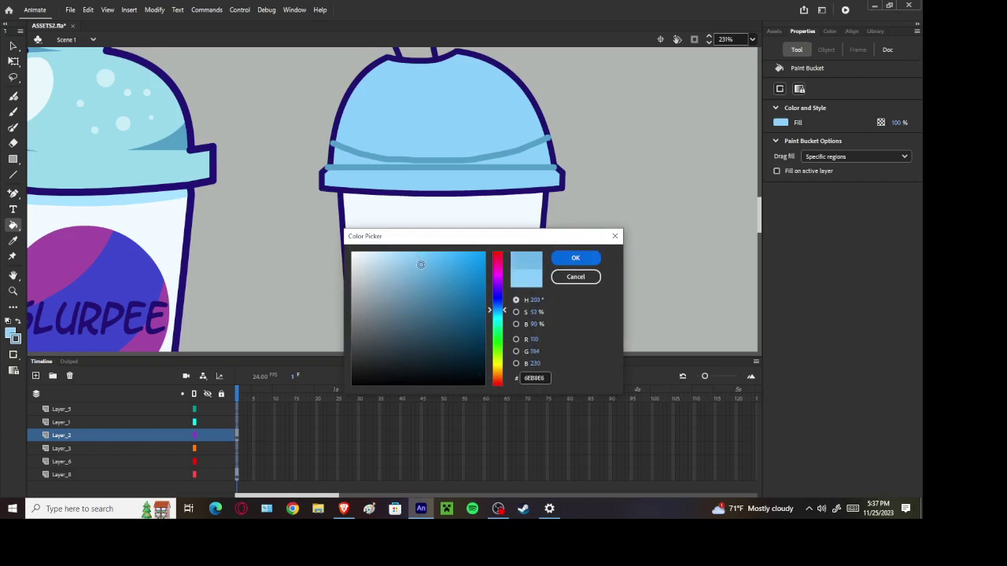
pyautogui.moveTo(498, 312); pyautogui.dragTo(497, 311)
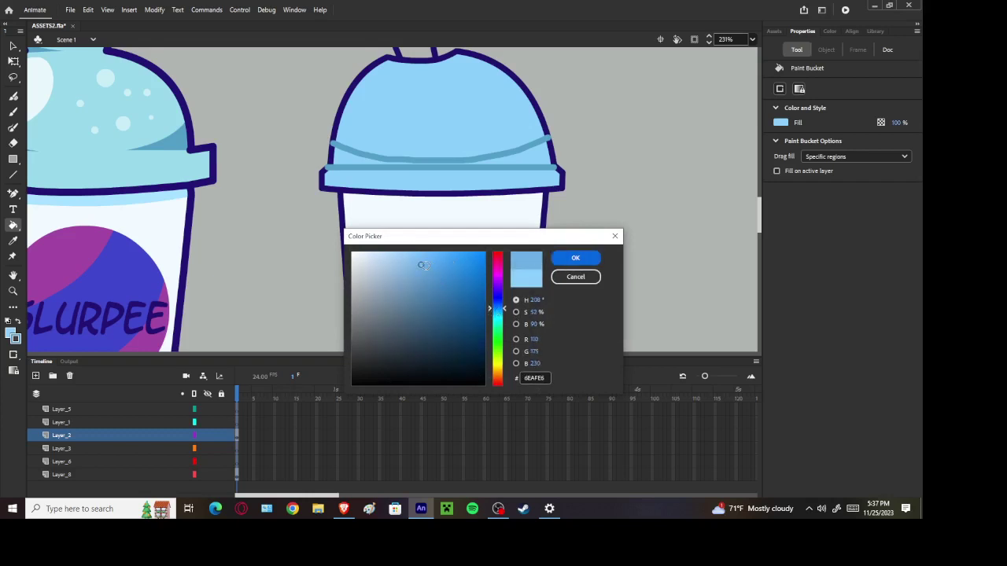
pyautogui.click(582, 258)
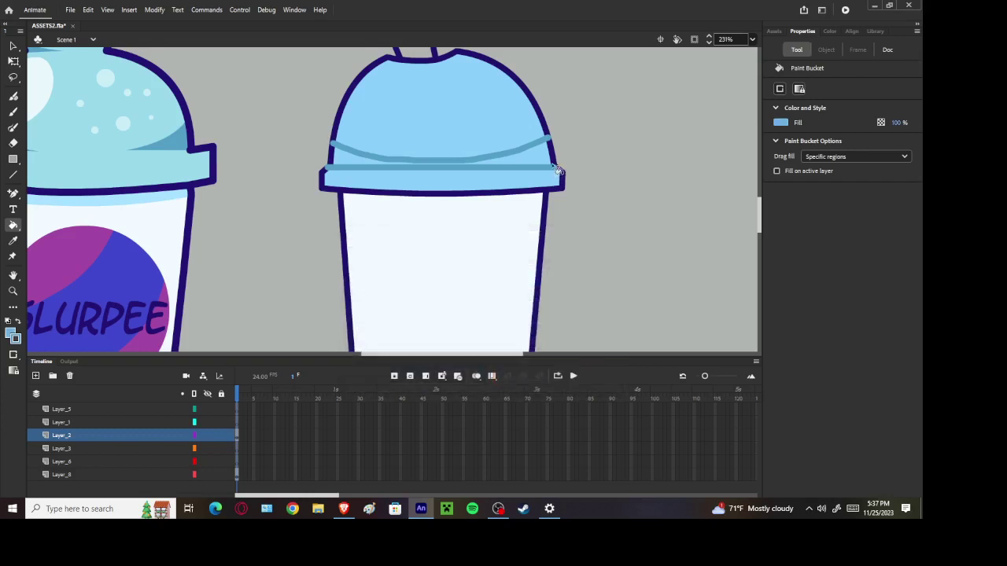
# Fill the band between the two guide lines on the second cup's dome and delete the guide strokes
pyautogui.click(446, 162)
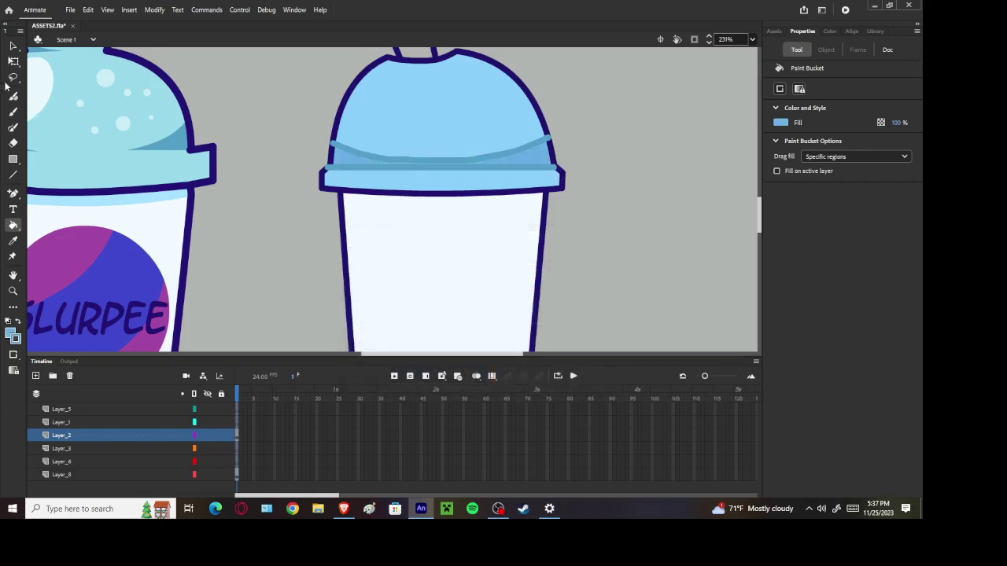
pyautogui.click(14, 46)
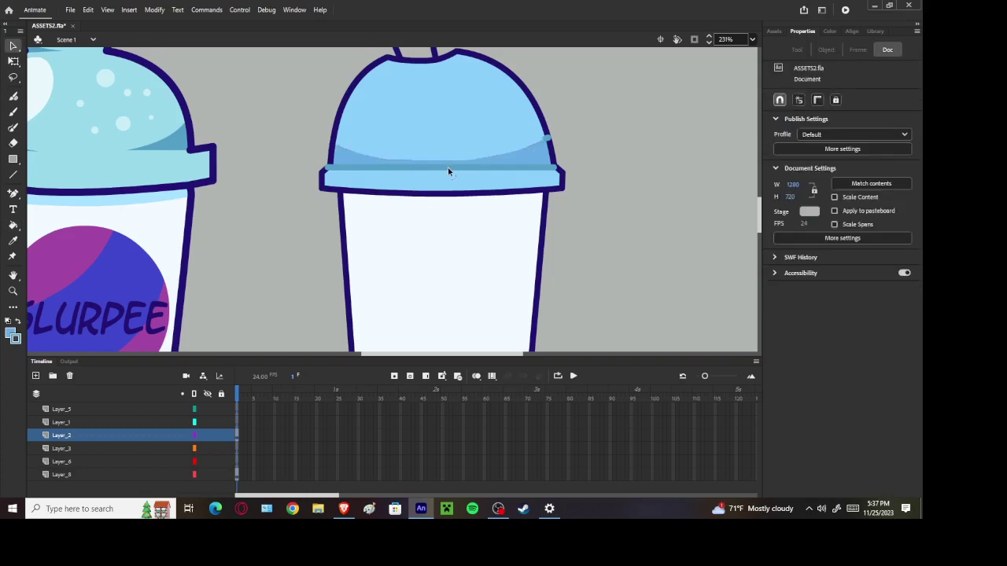
pyautogui.scroll(-5, 485, 222)
pyautogui.scroll(4, 502, 223)
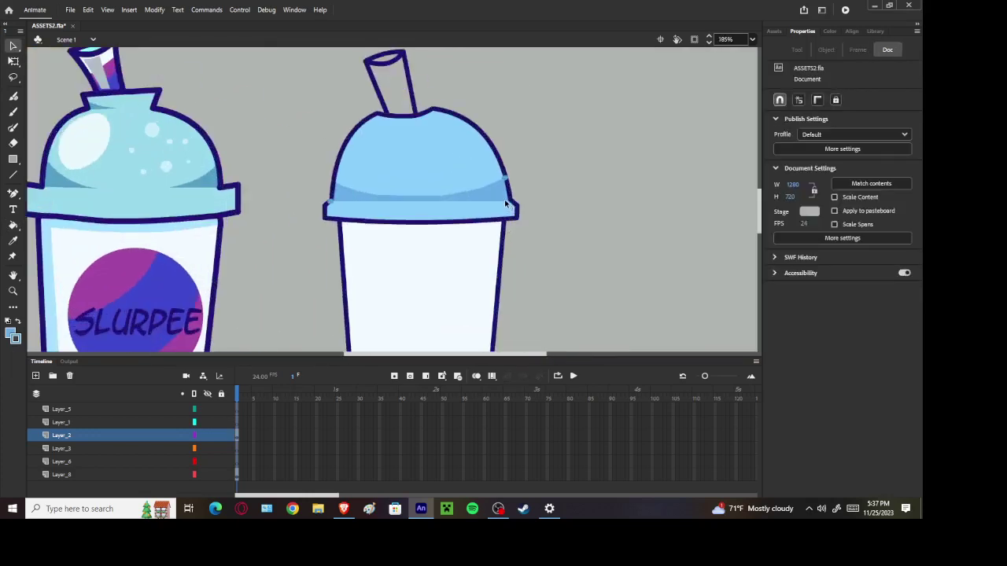
pyautogui.click(504, 192)
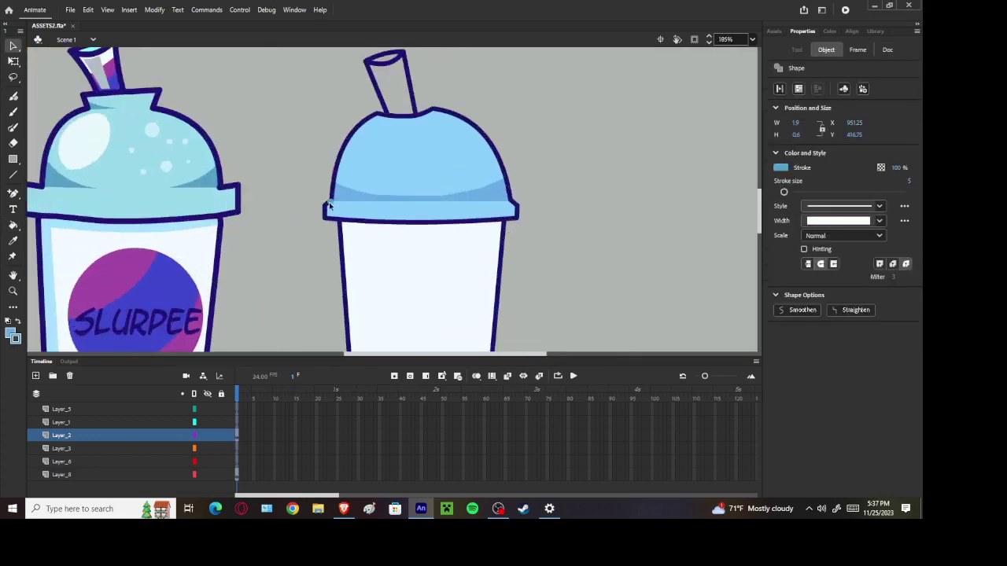
pyautogui.click(530, 247)
pyautogui.scroll(-5, 531, 247)
pyautogui.scroll(2, 530, 247)
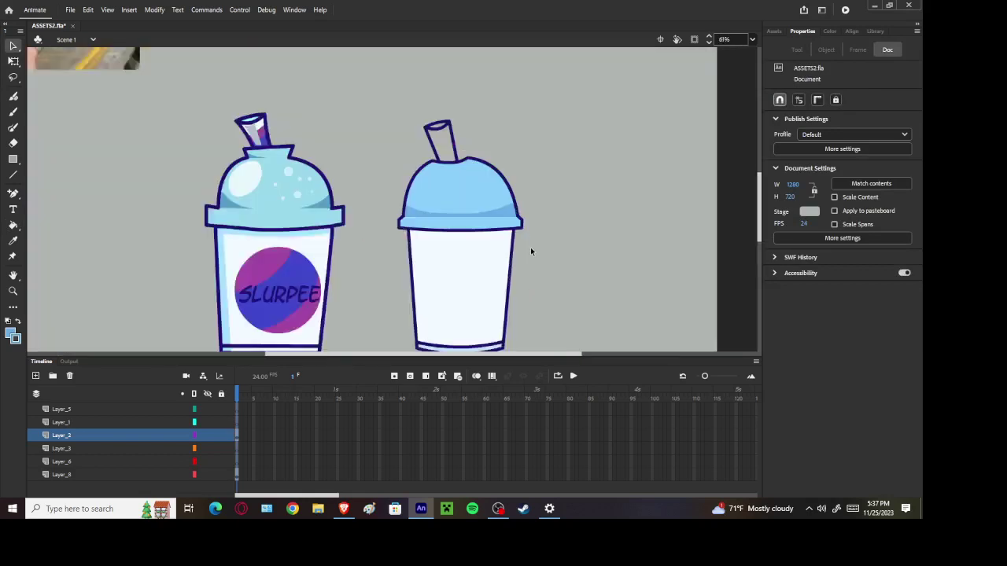
# Undo the full-width shading band and its guide lines on the second cup's dome
pyautogui.scroll(4, 530, 250)
pyautogui.click(12, 175)
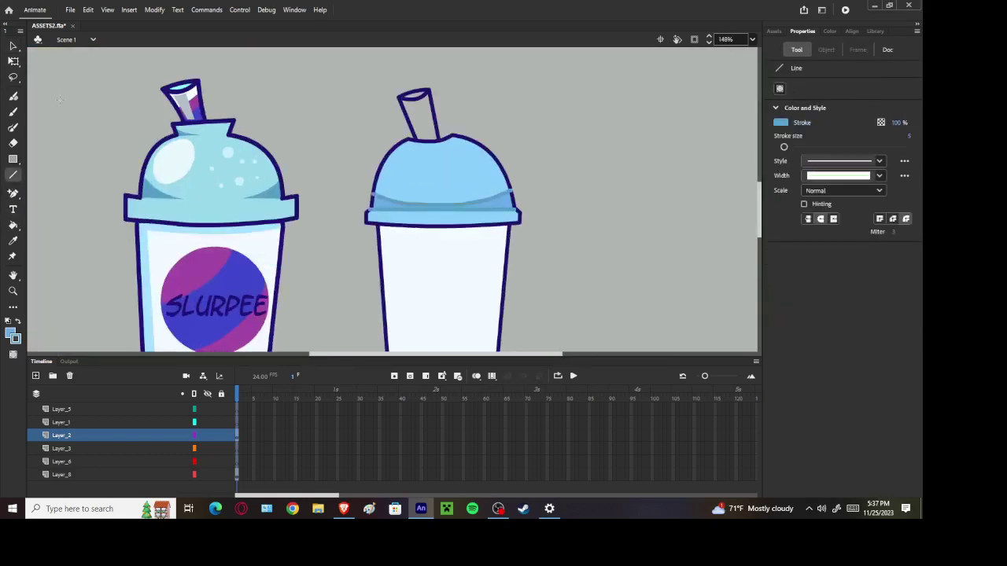
pyautogui.scroll(-3, 104, 152)
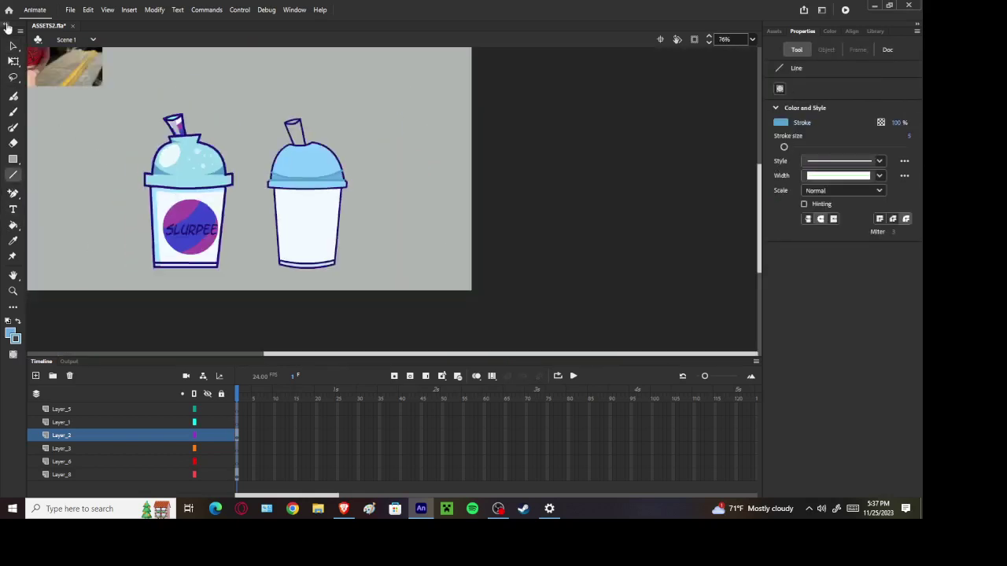
pyautogui.click(13, 45)
pyautogui.scroll(2, 249, 128)
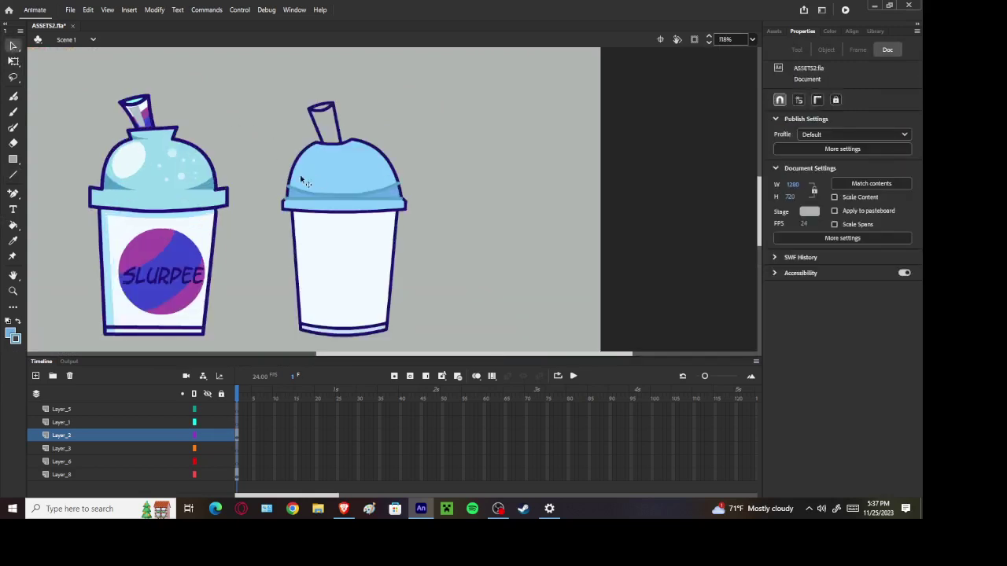
pyautogui.click(13, 175)
pyautogui.click(781, 124)
pyautogui.scroll(3, 370, 205)
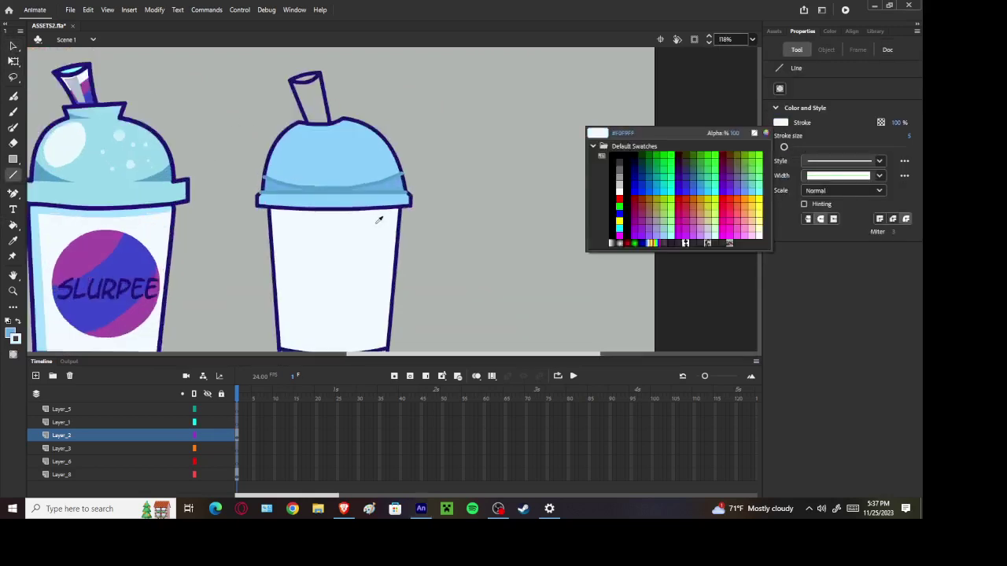
pyautogui.click(349, 170)
pyautogui.hotkey('ctrl', 'z')
pyautogui.hotkey('ctrl', 'z')
pyautogui.hotkey('ctrl', 'z')
pyautogui.hotkey('ctrl', 'z')
pyautogui.hotkey('ctrl', 'z')
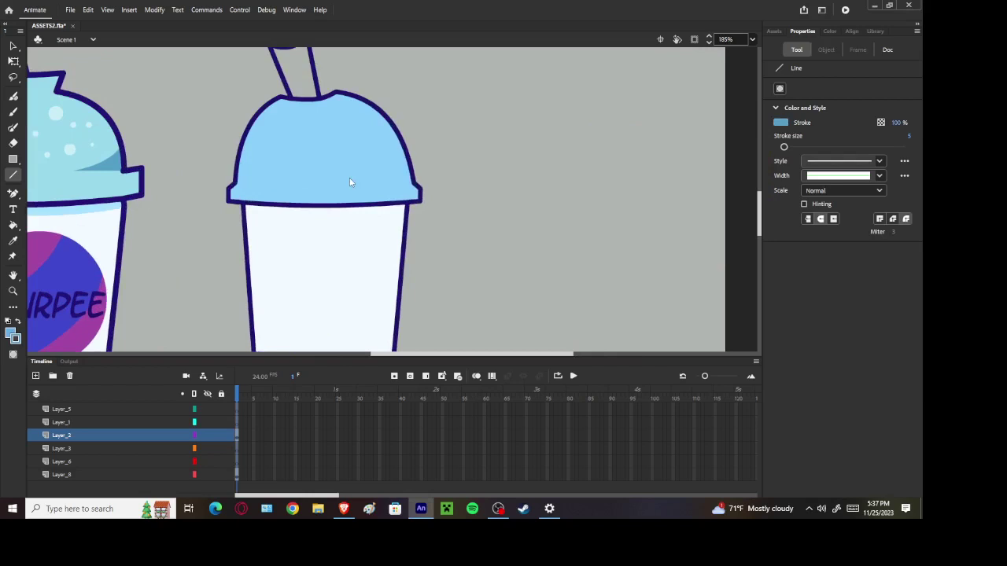
pyautogui.hotkey('ctrl', 'y')
# Draw two lines forming a pointed shading wedge at the dome's lower left edge and bend them into a gentle curve
pyautogui.moveTo(234, 167)
pyautogui.mouseDown()
pyautogui.moveTo(316, 183)
pyautogui.moveTo(234, 187)
pyautogui.mouseUp()
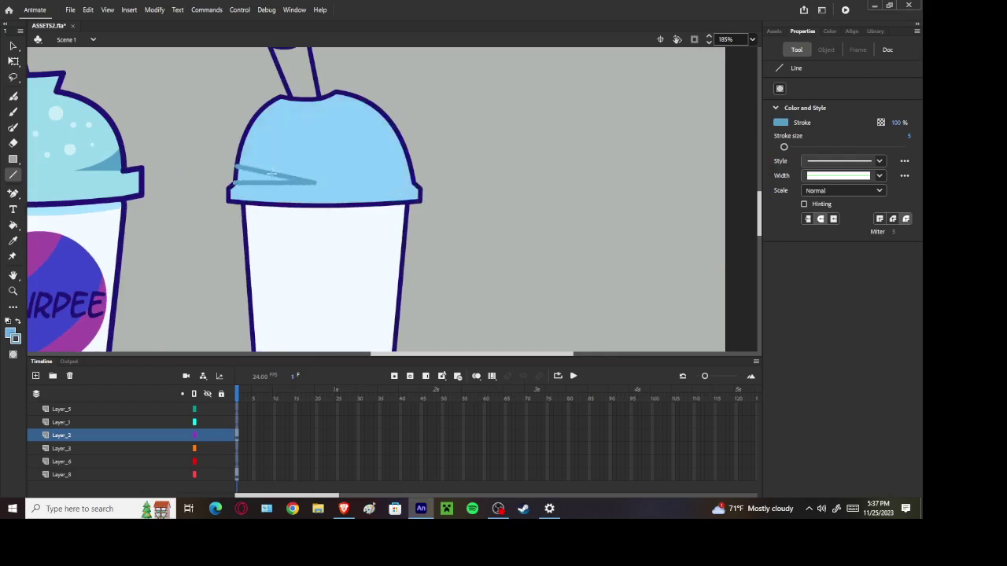
pyautogui.moveTo(313, 188); pyautogui.dragTo(301, 191)
pyautogui.click(12, 46)
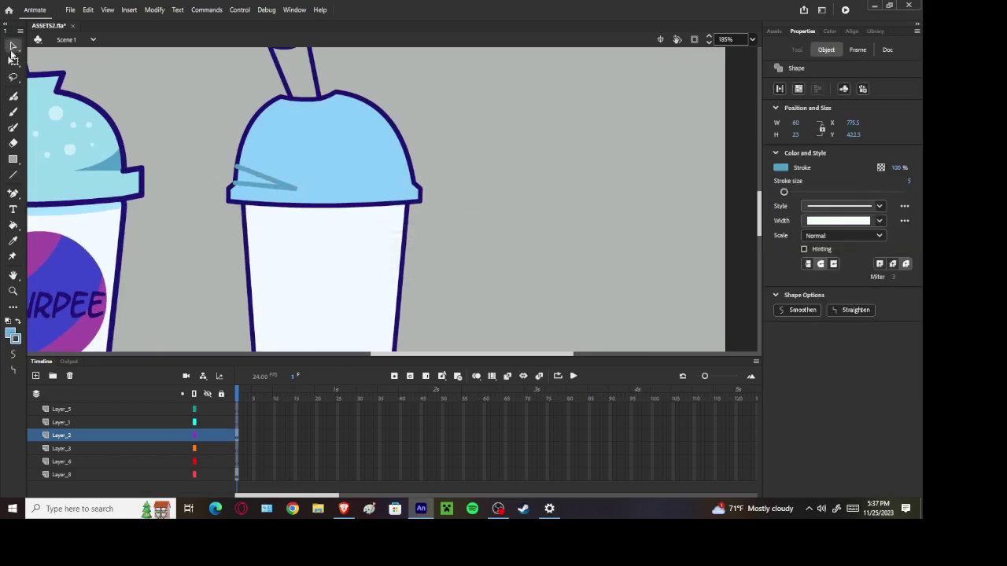
pyautogui.scroll(3, 192, 162)
pyautogui.click(260, 186)
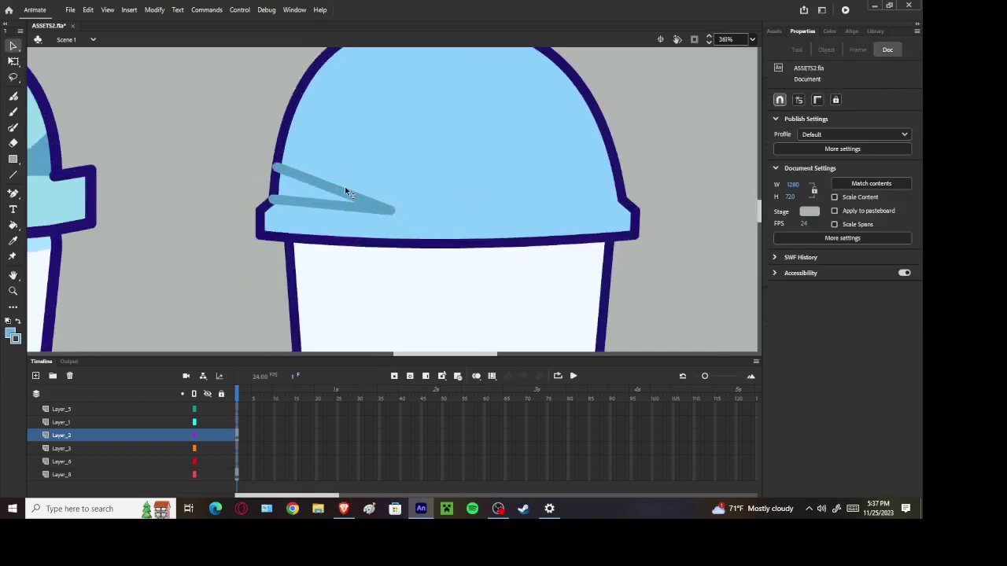
pyautogui.moveTo(390, 209)
pyautogui.mouseDown()
pyautogui.moveTo(402, 209)
pyautogui.moveTo(350, 195)
pyautogui.moveTo(347, 205)
pyautogui.mouseUp()
# Duplicate the wedge outline and move the copy to the right half of the dome
pyautogui.click(325, 202)
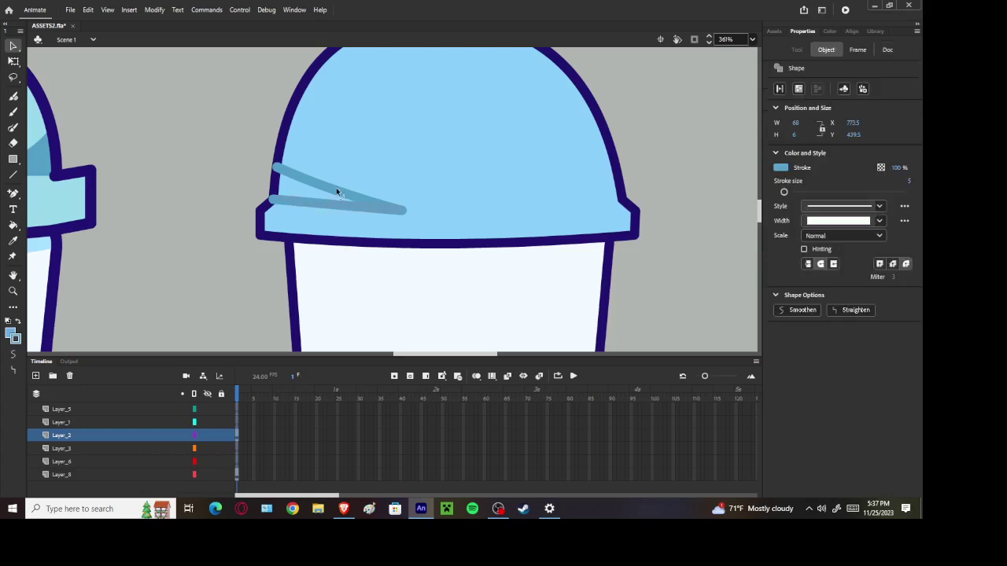
pyautogui.rightClick(158, 124)
pyautogui.click(189, 162)
pyautogui.moveTo(349, 196); pyautogui.dragTo(552, 203)
pyautogui.rightClick(553, 203)
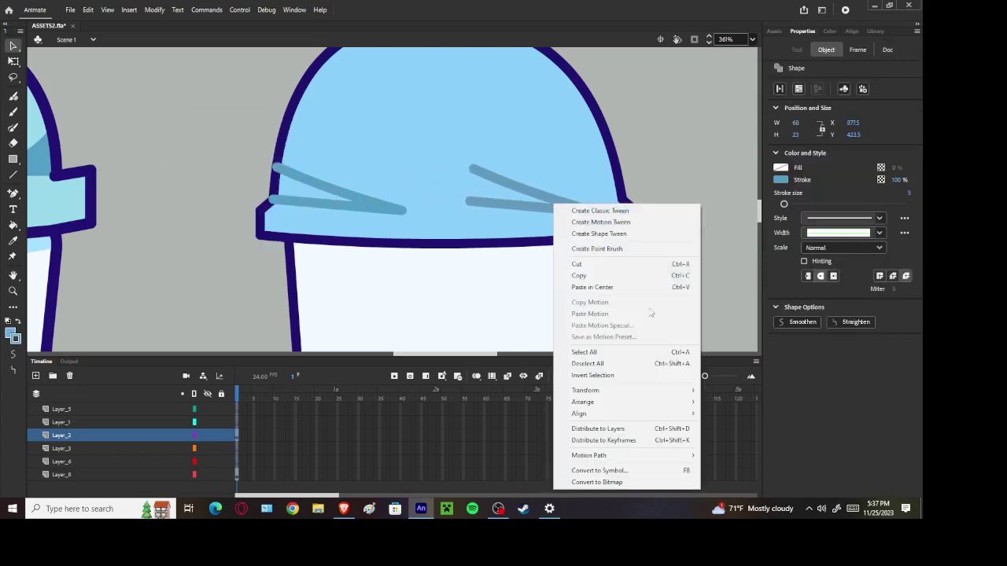
pyautogui.click(602, 377)
pyautogui.hotkey('ctrl', 'z')
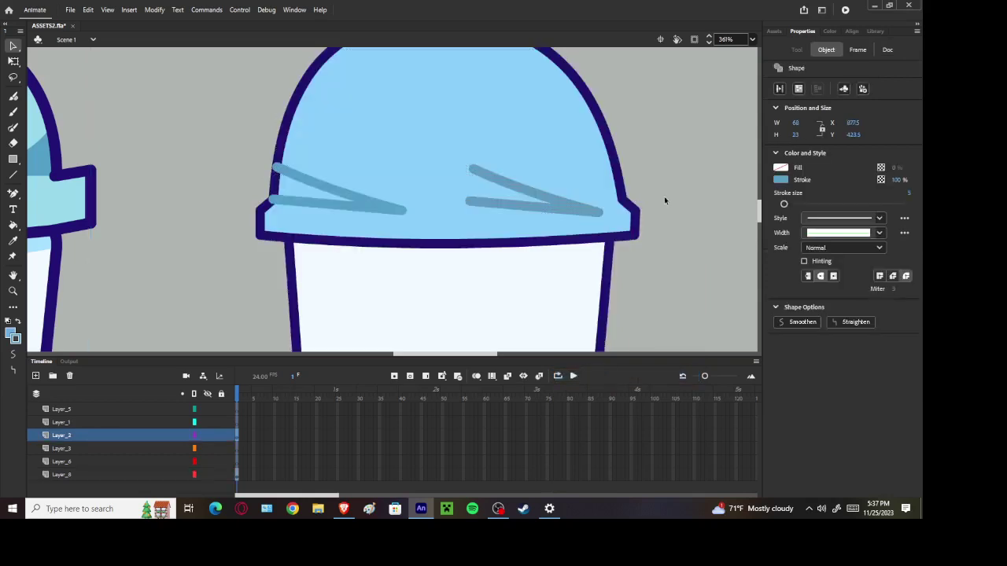
# Flip the copied wedge outline horizontally and position it against the dome's lower right edge
pyautogui.rightClick(528, 198)
pyautogui.moveTo(579, 378)
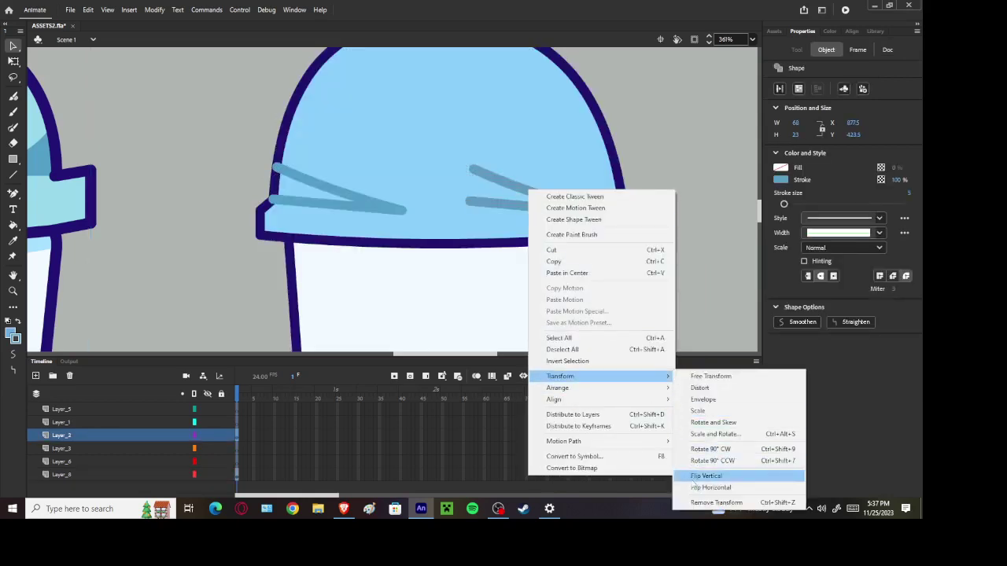
pyautogui.click(692, 478)
pyautogui.moveTo(576, 174); pyautogui.dragTo(590, 172)
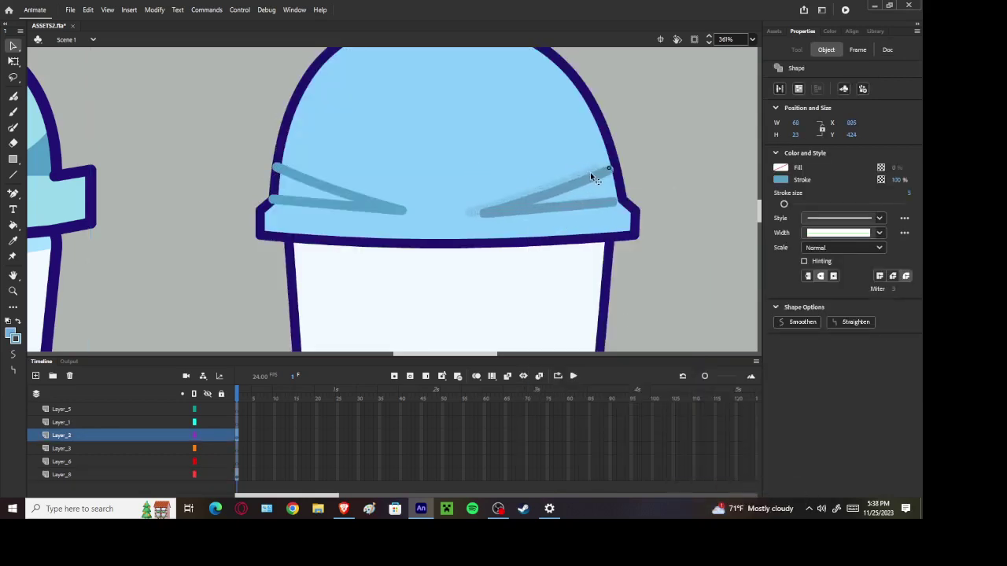
# Fill the two outlined shading wedges on the second cup's dome with the medium blue shadow colour
pyautogui.click(687, 181)
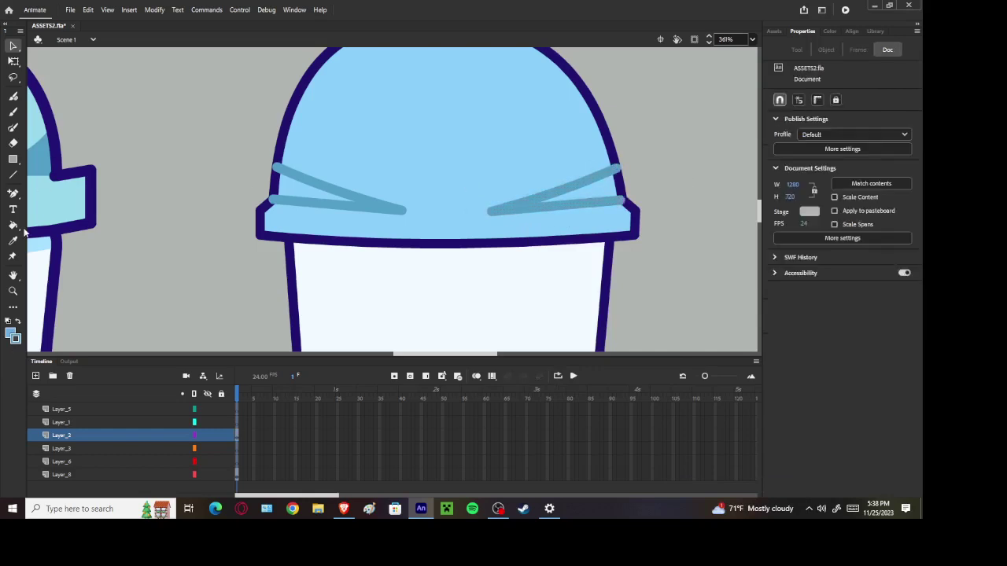
pyautogui.press('k')
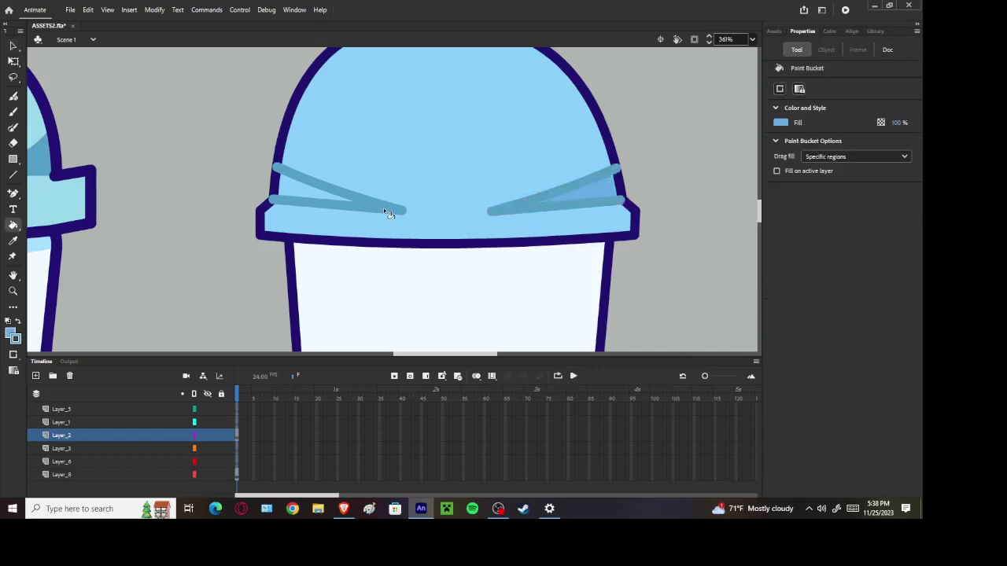
pyautogui.click(325, 196)
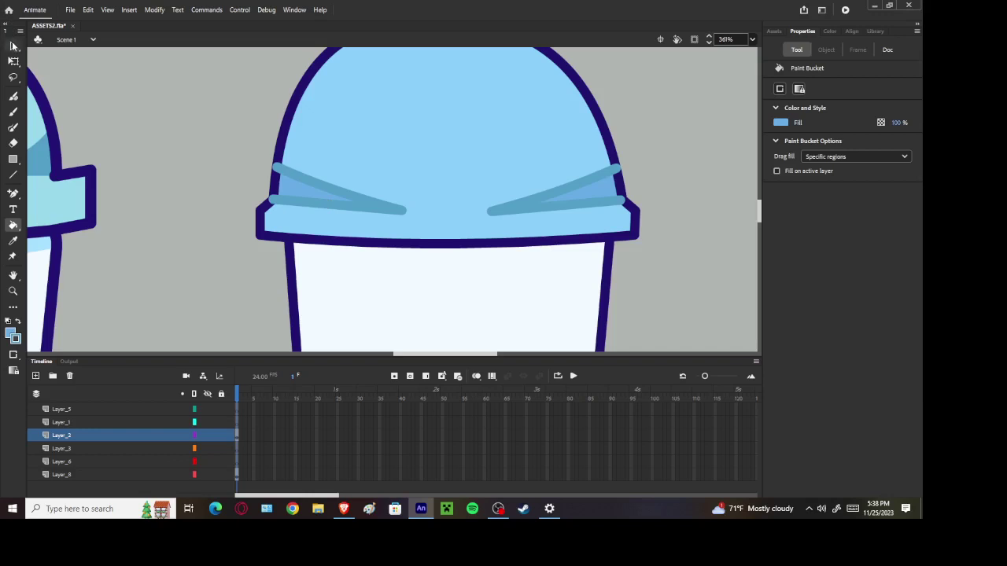
# Delete the outline strokes around both shading wedges, leaving only their fills
pyautogui.press('v')
pyautogui.doubleClick(392, 209)
pyautogui.press('Delete')
pyautogui.doubleClick(513, 208)
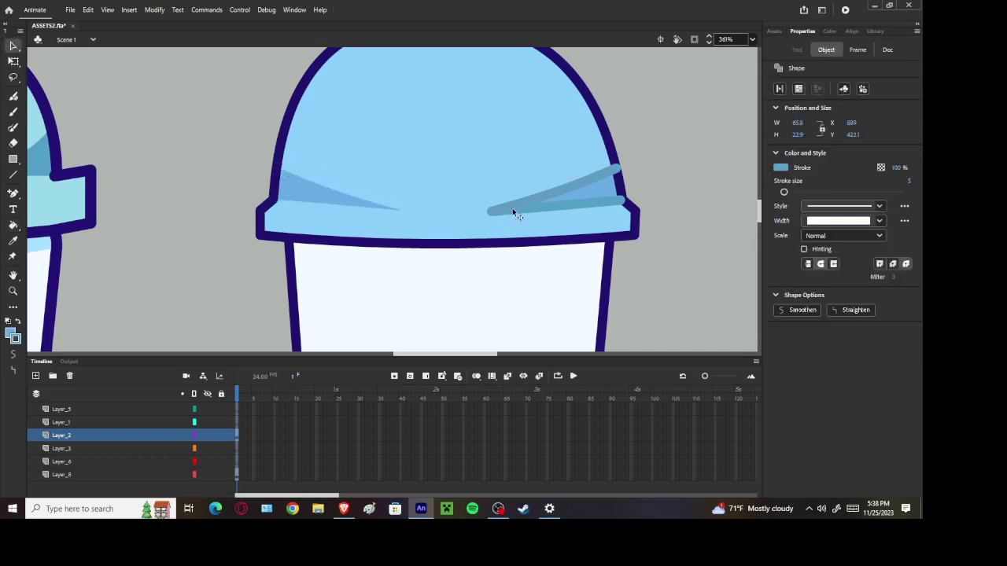
pyautogui.press('Delete')
pyautogui.scroll(-6, 592, 184)
pyautogui.scroll(5, 480, 195)
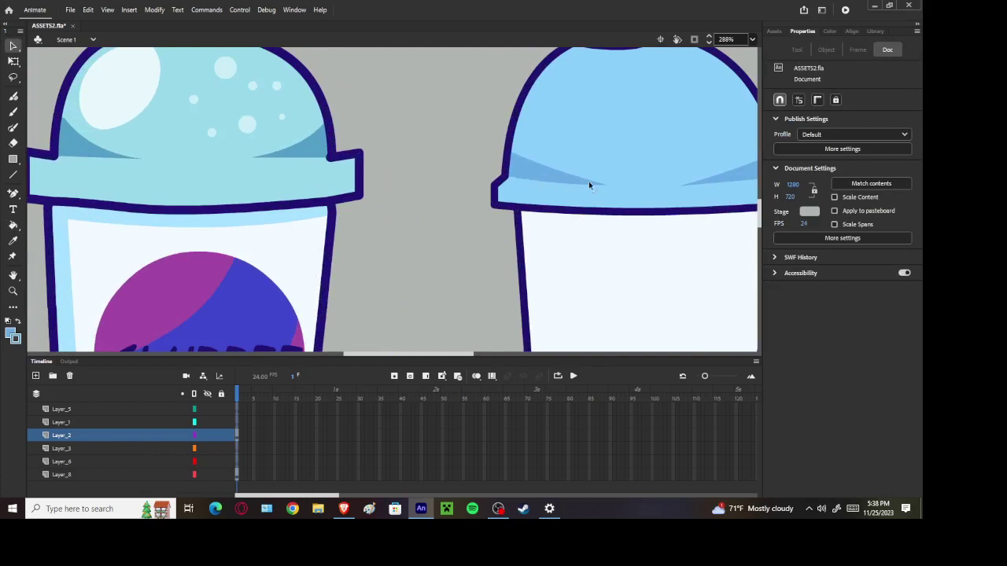
pyautogui.hscroll(3, 589, 183)
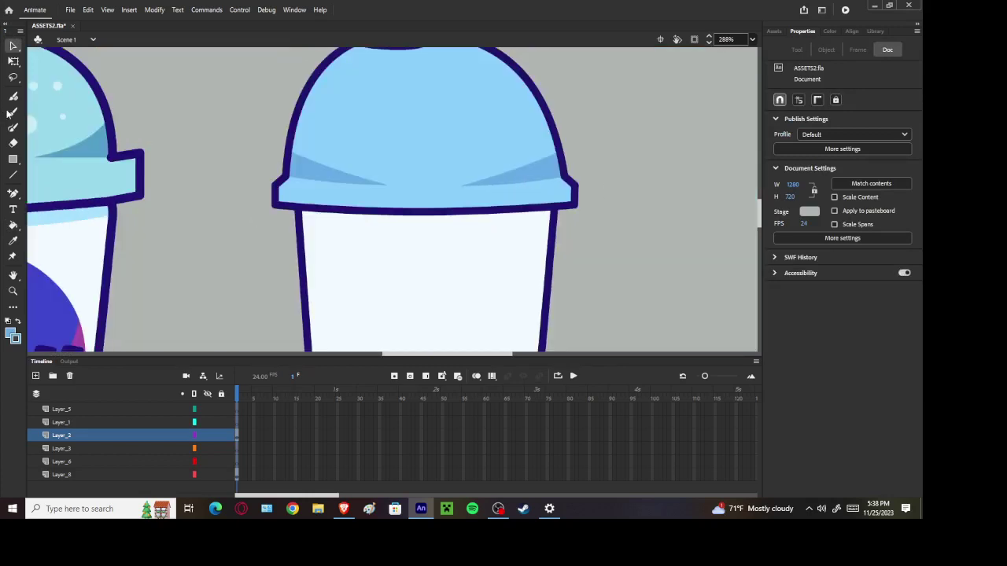
# Save the document and examine the dome lid in the Slurpee reference photo
pyautogui.hotkey('ctrl', 's')
pyautogui.click(12, 175)
pyautogui.hscroll(-6, 442, 174)
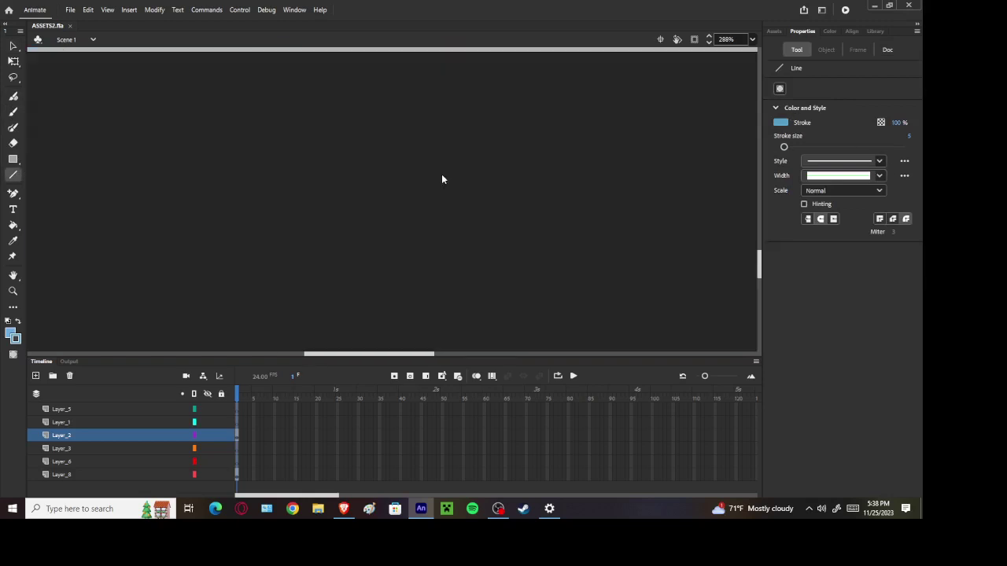
pyautogui.scroll(5, 453, 177)
pyautogui.hscroll(-6, 453, 177)
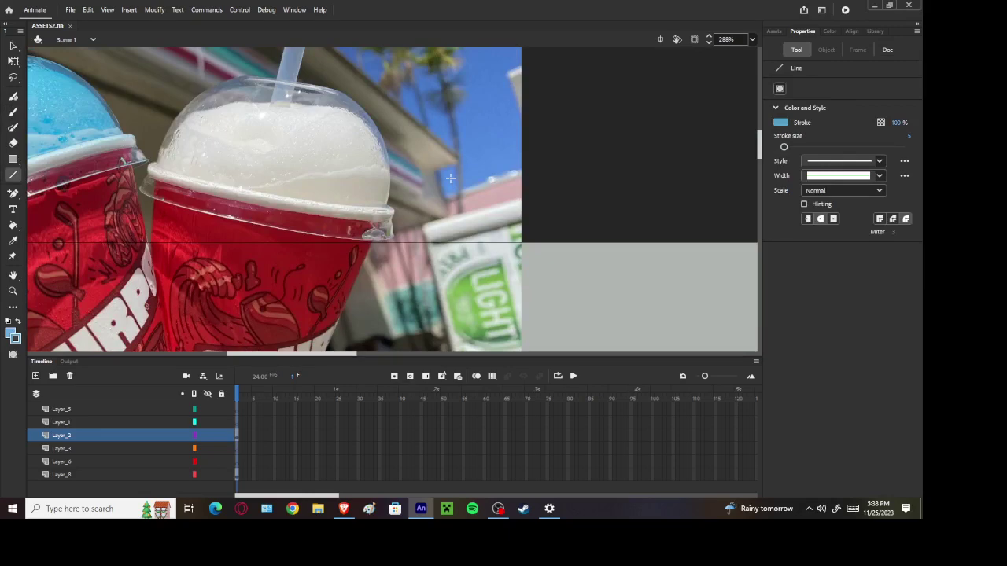
pyautogui.scroll(-15, 450, 178)
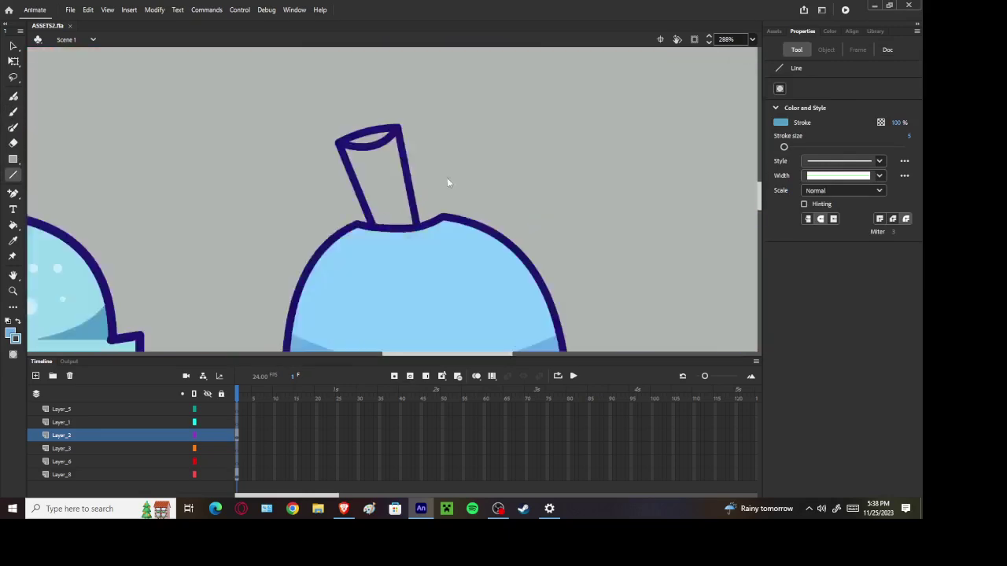
# Bend the short side edges at both ends of the second cup's lid rim slightly inward
pyautogui.moveTo(274, 200); pyautogui.dragTo(279, 198)
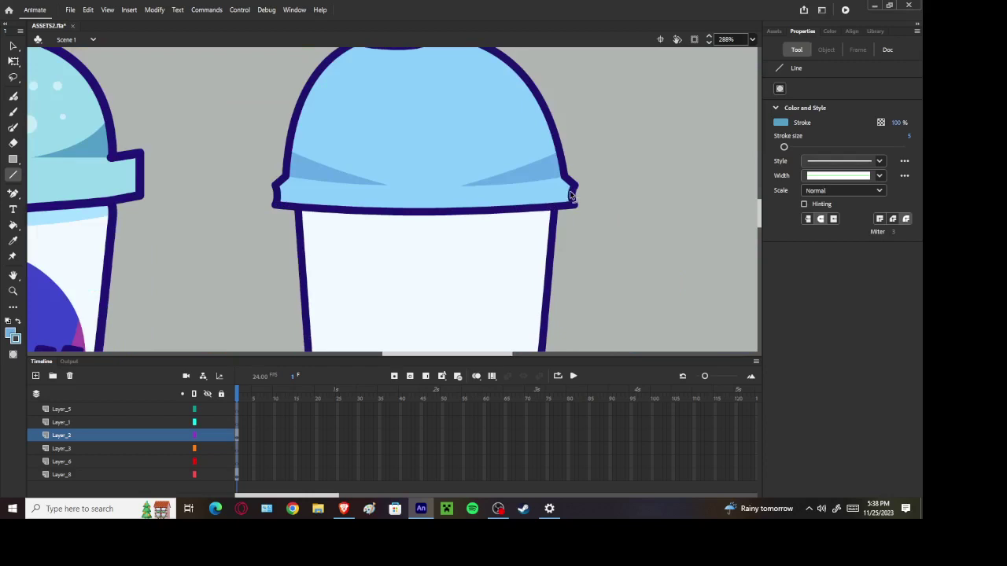
pyautogui.scroll(-5, 570, 196)
pyautogui.scroll(3, 515, 209)
pyautogui.scroll(3, 401, 162)
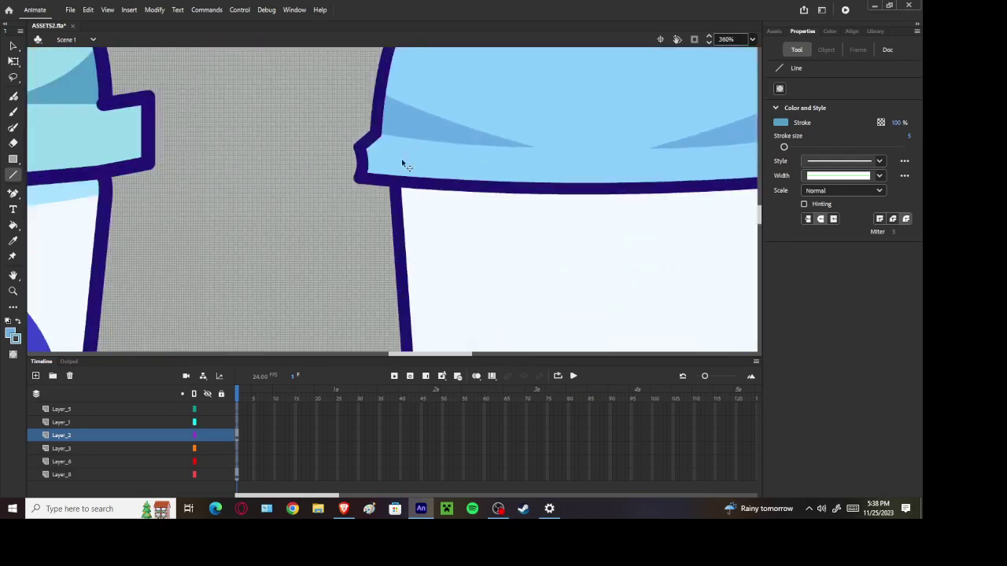
pyautogui.scroll(3, 402, 165)
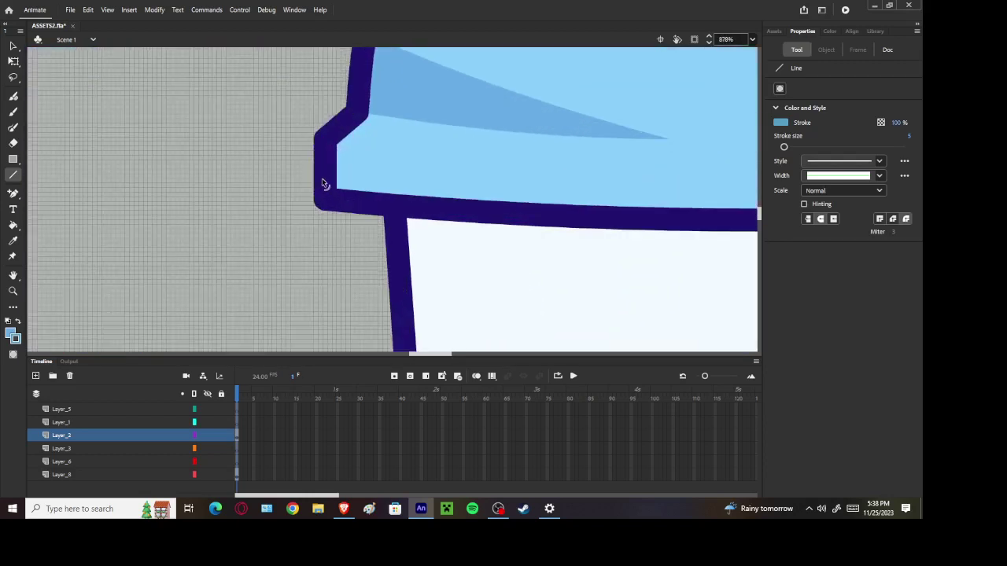
pyautogui.moveTo(328, 180); pyautogui.dragTo(323, 184)
pyautogui.hotkey('ctrl', 'z')
pyautogui.press('v')
pyautogui.scroll(-4, 411, 213)
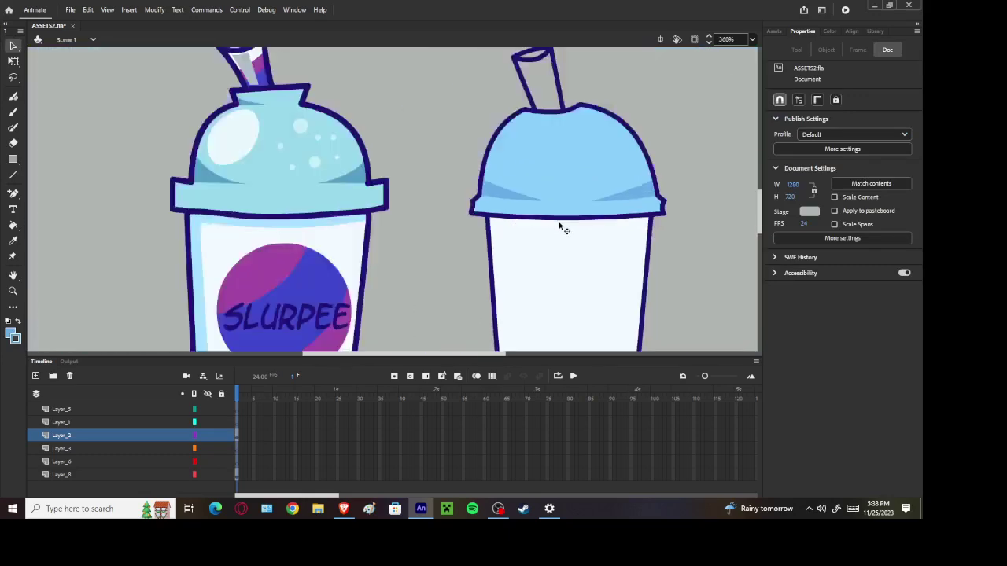
pyautogui.scroll(-2, 670, 226)
pyautogui.scroll(6, 624, 205)
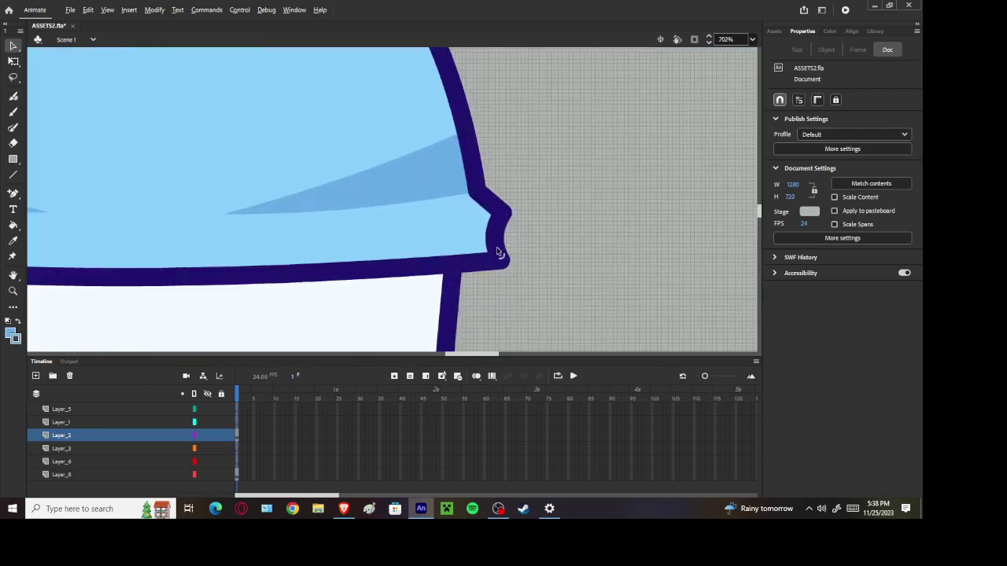
pyautogui.moveTo(498, 253)
pyautogui.mouseDown()
pyautogui.moveTo(507, 257)
pyautogui.moveTo(491, 256)
pyautogui.moveTo(495, 242)
pyautogui.moveTo(496, 254)
pyautogui.mouseUp()
pyautogui.scroll(-5, 532, 258)
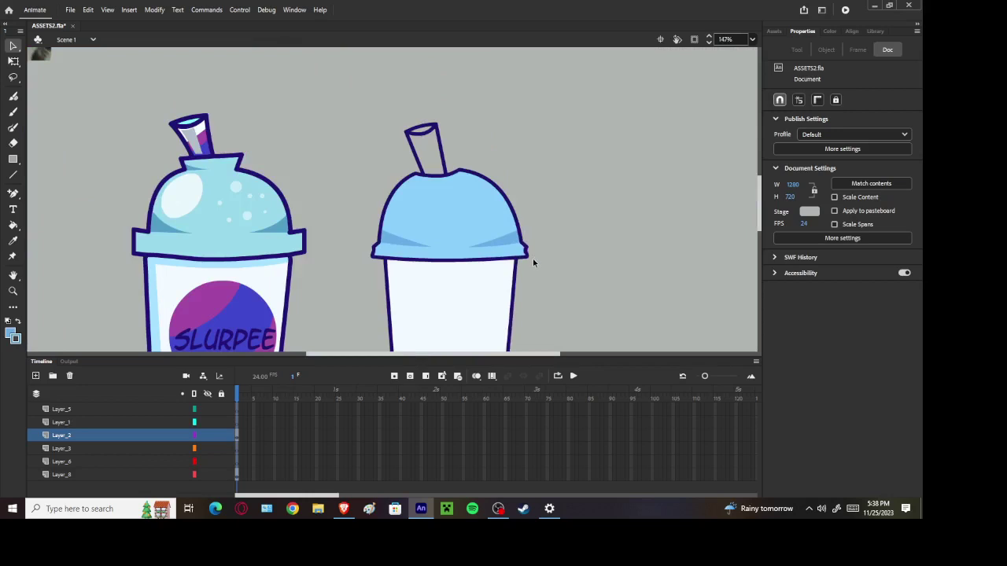
# Curve the edges of the two shading wedges on the second cup's dome so they follow its rounded shape
pyautogui.scroll(-3, 533, 258)
pyautogui.scroll(1, 460, 157)
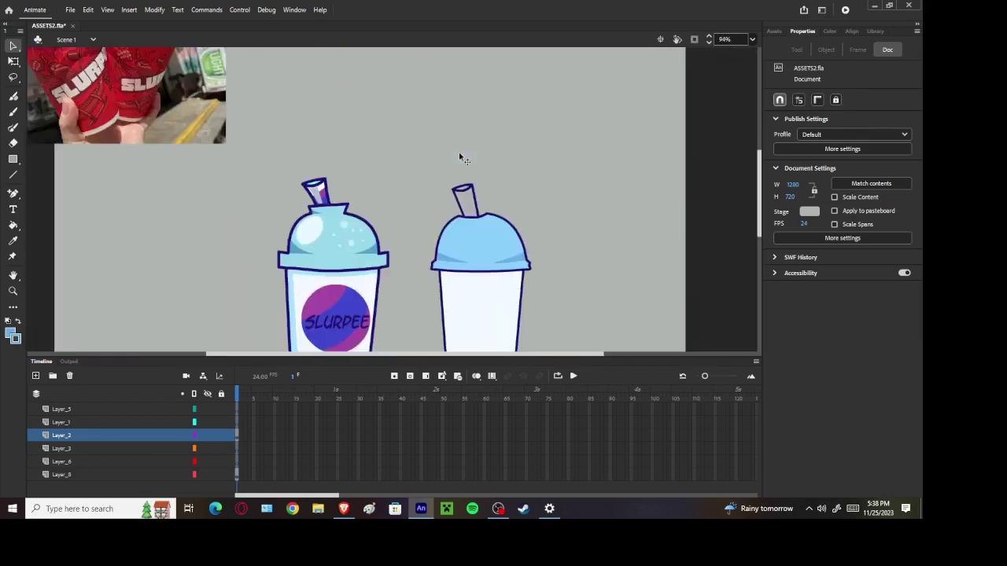
pyautogui.scroll(3, 460, 157)
pyautogui.scroll(-3, 460, 157)
pyautogui.scroll(5, 468, 259)
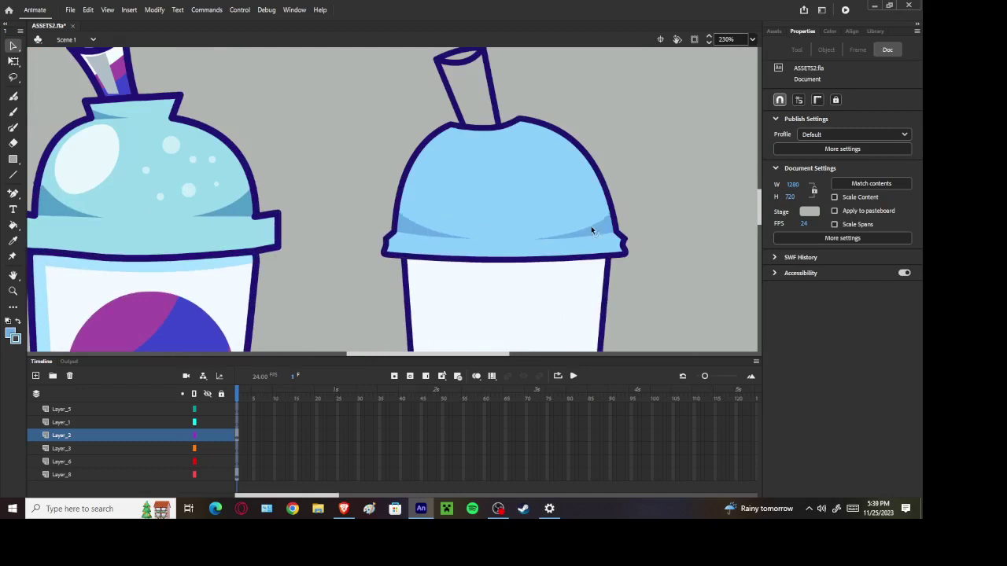
pyautogui.scroll(-7, 591, 228)
pyautogui.scroll(4, 565, 236)
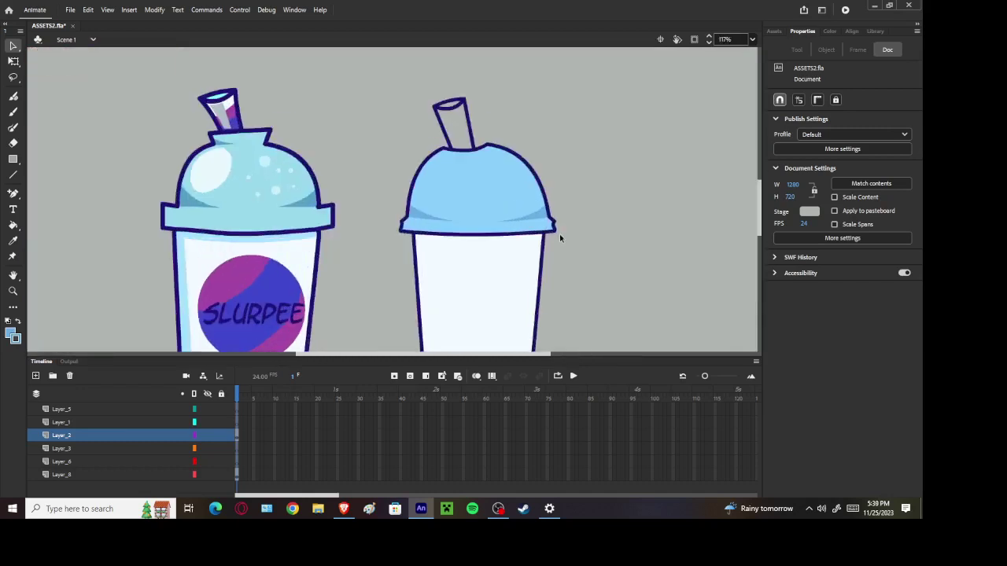
# Try brushing a thin wavy line across the second cup's dome with the Fluid Brush, and undo the strokes
pyautogui.click(13, 95)
pyautogui.scroll(3, 375, 270)
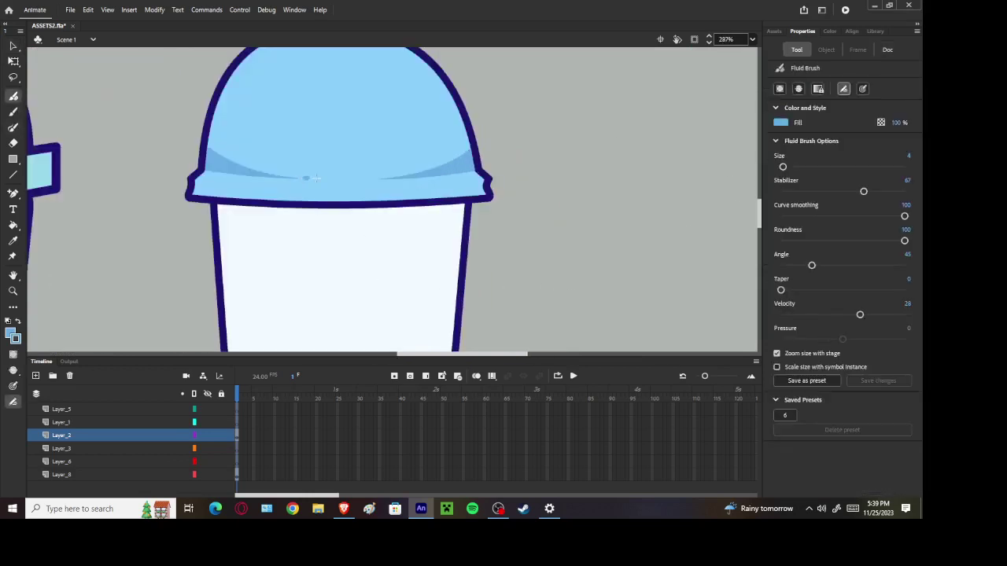
pyautogui.moveTo(314, 178); pyautogui.dragTo(381, 186)
pyautogui.hotkey('ctrl', 'z')
pyautogui.moveTo(327, 167); pyautogui.dragTo(413, 164)
pyautogui.hotkey('ctrl', 'z')
pyautogui.scroll(-2, 440, 160)
pyautogui.moveTo(441, 123)
pyautogui.mouseDown()
pyautogui.moveTo(409, 124)
pyautogui.moveTo(398, 140)
pyautogui.moveTo(430, 133)
pyautogui.moveTo(393, 136)
pyautogui.moveTo(423, 137)
pyautogui.moveTo(402, 148)
pyautogui.moveTo(441, 154)
pyautogui.mouseUp()
pyautogui.scroll(-2, 440, 161)
pyautogui.hotkey('ctrl', 'z')
pyautogui.hotkey('ctrl', 'z')
pyautogui.scroll(-3, 438, 162)
pyautogui.scroll(3, 440, 162)
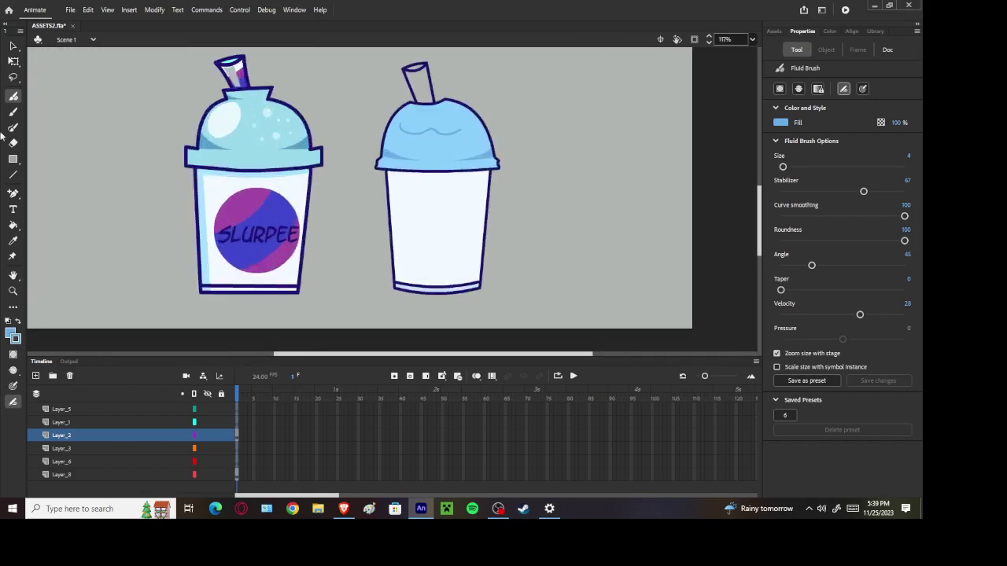
pyautogui.hotkey('ctrl', 'z')
# Choose the Oval tool and set its fill to a slightly lighter tint of the finished cup's bubble colour
pyautogui.click(14, 160)
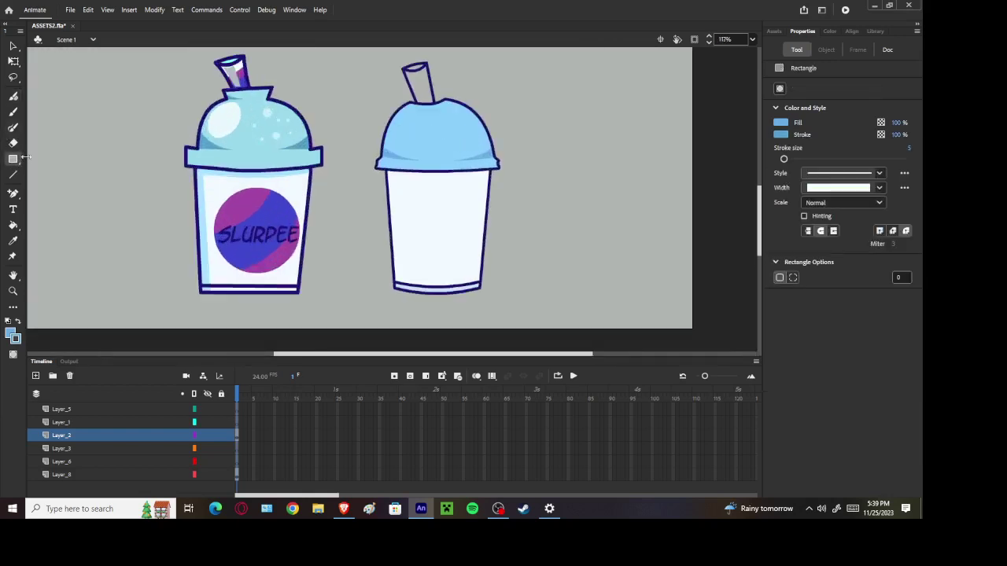
pyautogui.click(14, 160)
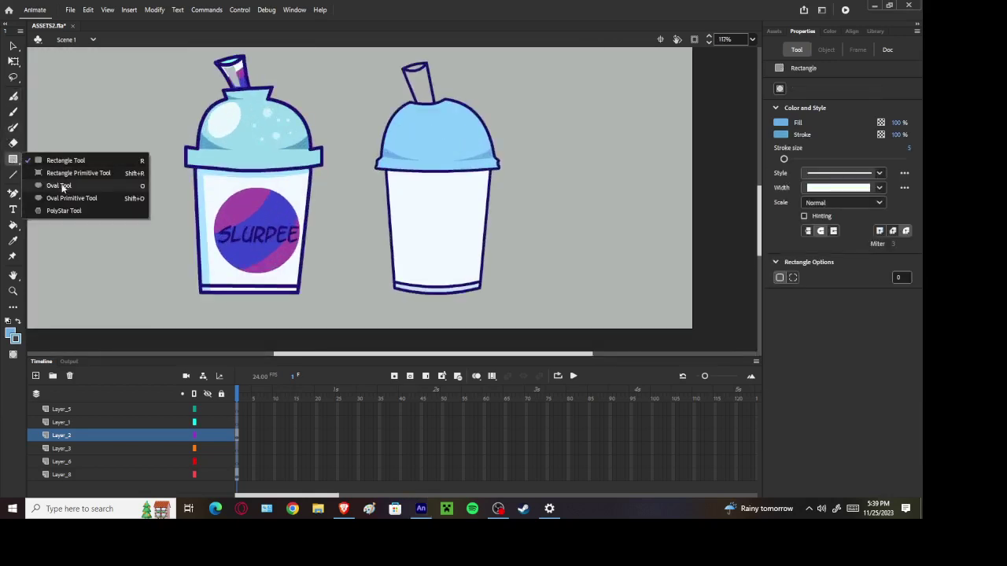
pyautogui.click(63, 186)
pyautogui.click(781, 122)
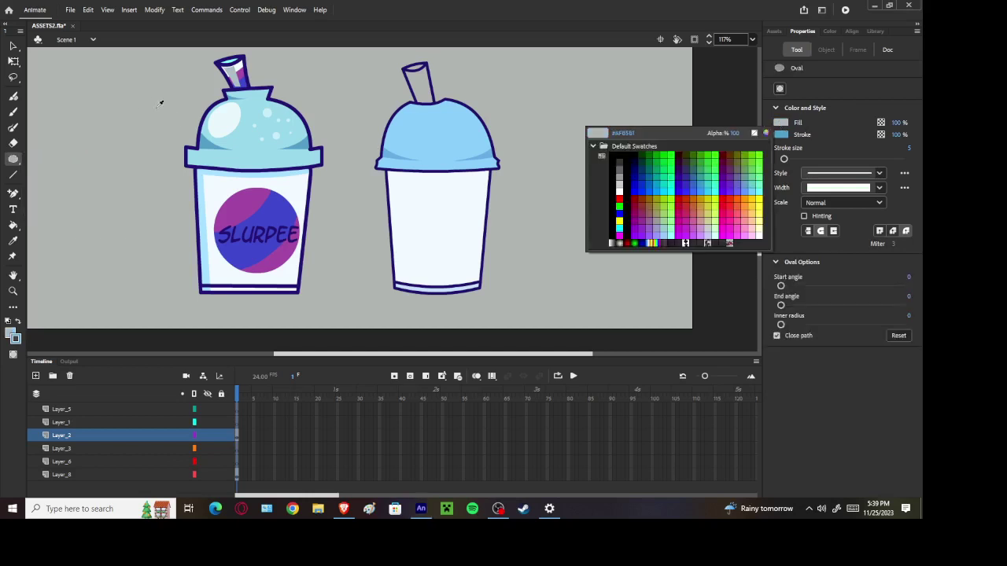
pyautogui.scroll(2, 272, 129)
pyautogui.click(268, 98)
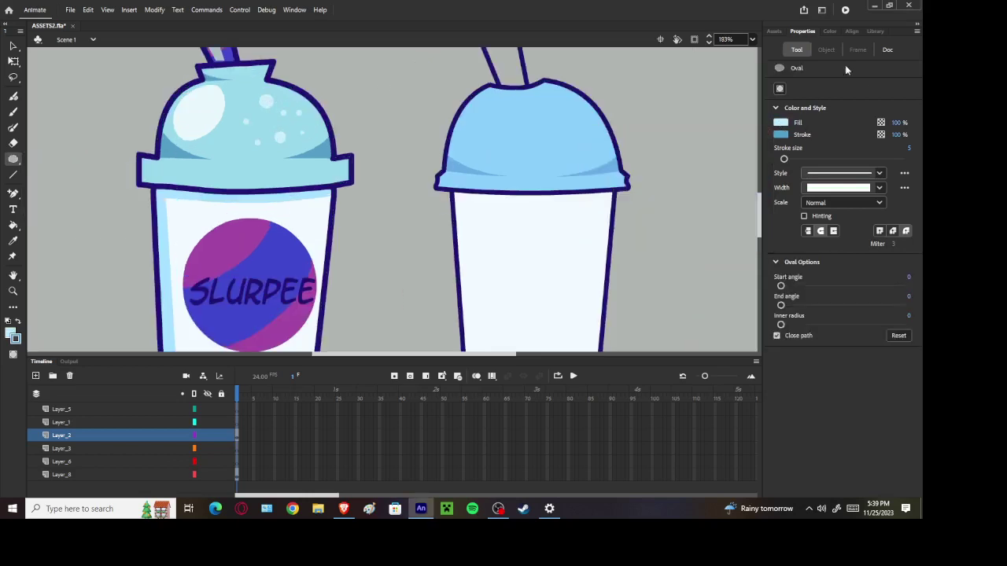
pyautogui.click(779, 123)
pyautogui.click(768, 133)
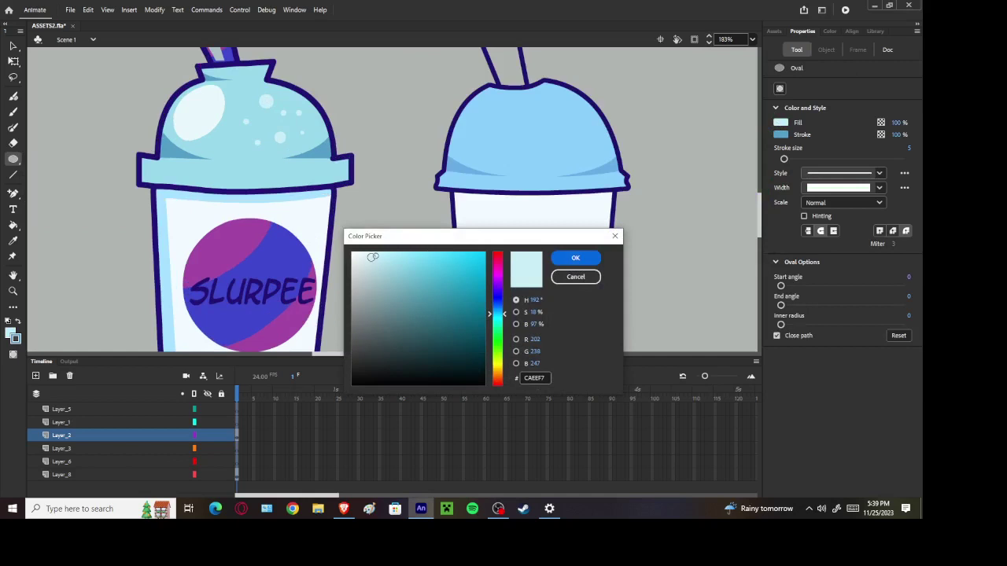
pyautogui.moveTo(373, 257); pyautogui.dragTo(370, 256)
pyautogui.click(572, 259)
# Set the oval's fill to pale blue and give it a green stroke of size 2
pyautogui.scroll(5, 494, 135)
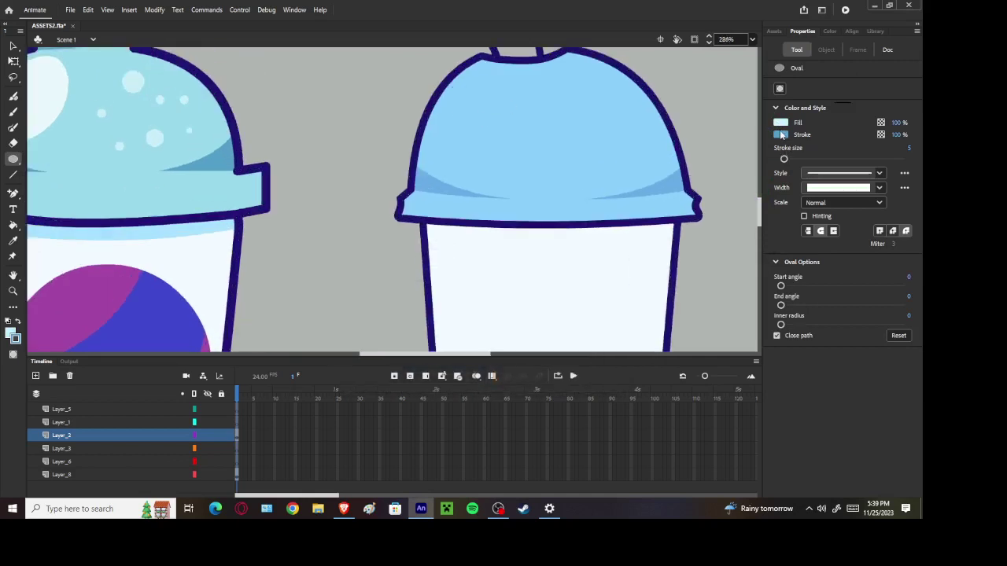
pyautogui.click(780, 134)
pyautogui.click(523, 101)
pyautogui.click(778, 123)
pyautogui.click(779, 125)
pyautogui.moveTo(784, 161); pyautogui.dragTo(783, 161)
pyautogui.click(780, 135)
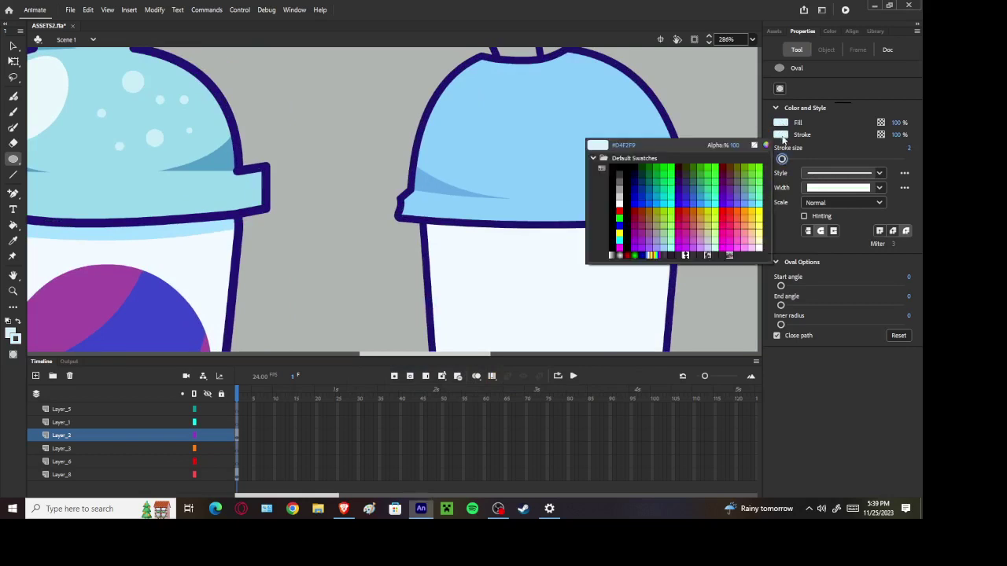
pyautogui.click(645, 228)
# Draw nine green-outlined circles of varied sizes as bubbles on the upper left part of the dome
pyautogui.moveTo(456, 82); pyautogui.dragTo(478, 105)
pyautogui.moveTo(494, 70); pyautogui.dragTo(507, 83)
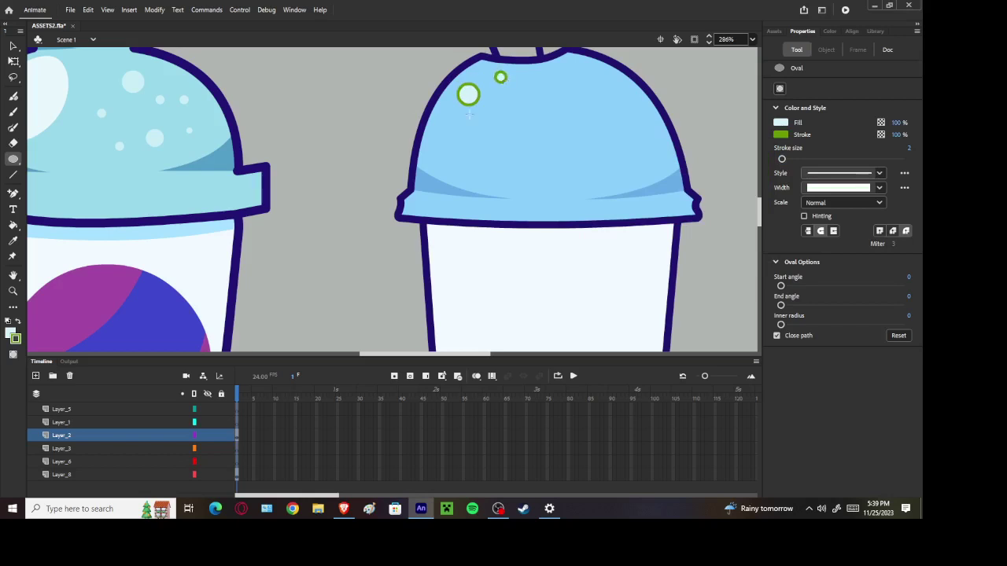
pyautogui.moveTo(487, 115); pyautogui.dragTo(516, 145)
pyautogui.moveTo(446, 111)
pyautogui.mouseDown()
pyautogui.moveTo(474, 136)
pyautogui.moveTo(461, 162)
pyautogui.mouseUp()
pyautogui.moveTo(473, 68)
pyautogui.mouseDown()
pyautogui.moveTo(510, 109)
pyautogui.moveTo(476, 119)
pyautogui.mouseUp()
pyautogui.hotkey('ctrl', 'z')
pyautogui.hotkey('ctrl', 'z')
pyautogui.hotkey('ctrl', 'z')
# Delete the green outlines from the four bubbles nearest the dome's lower left side
pyautogui.press('v')
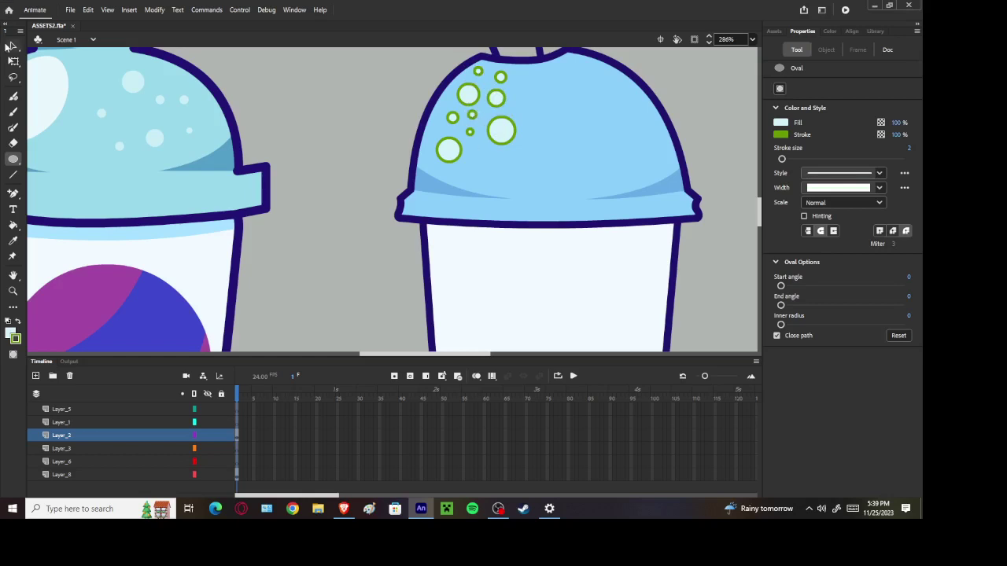
pyautogui.click(465, 129)
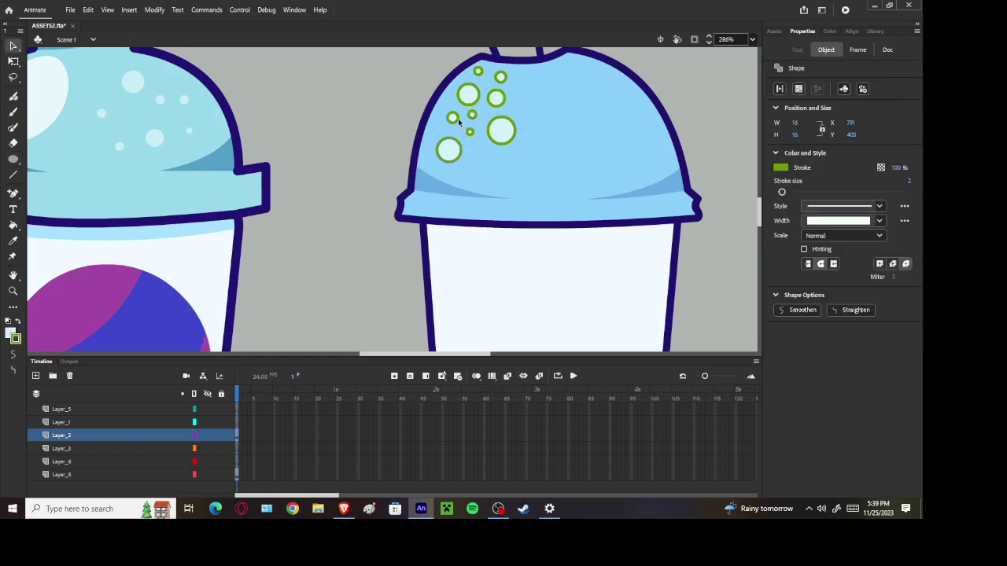
pyautogui.press('Delete')
pyautogui.click(457, 121)
pyautogui.press('Delete')
pyautogui.click(472, 119)
pyautogui.press('Delete')
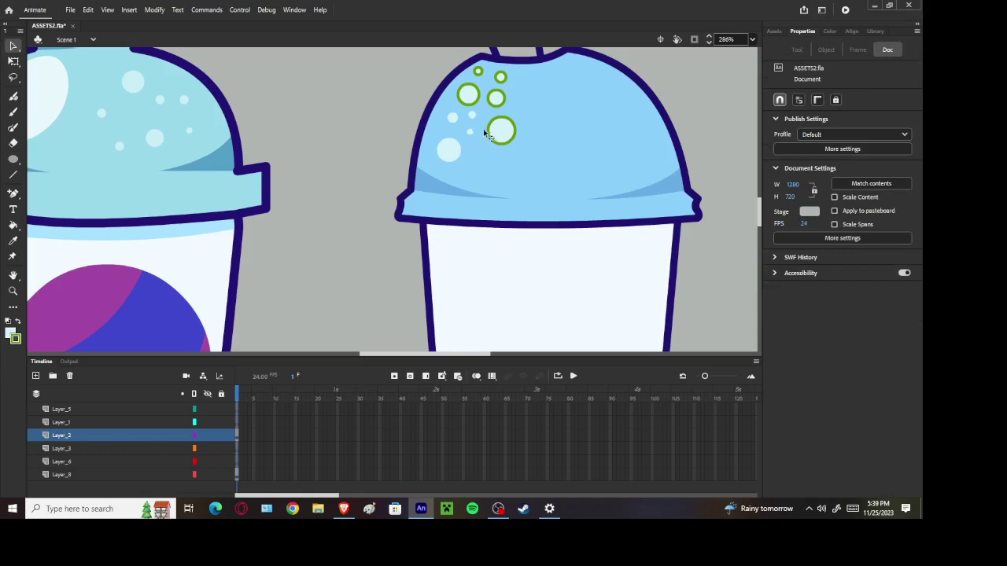
# Delete the green outlines from the remaining five bubbles on the dome
pyautogui.hotkey('ctrl', 'z')
pyautogui.hotkey('ctrl', 'z')
pyautogui.hotkey('ctrl', 'z')
pyautogui.hotkey('ctrl', 'z')
pyautogui.hotkey('ctrl', 'z')
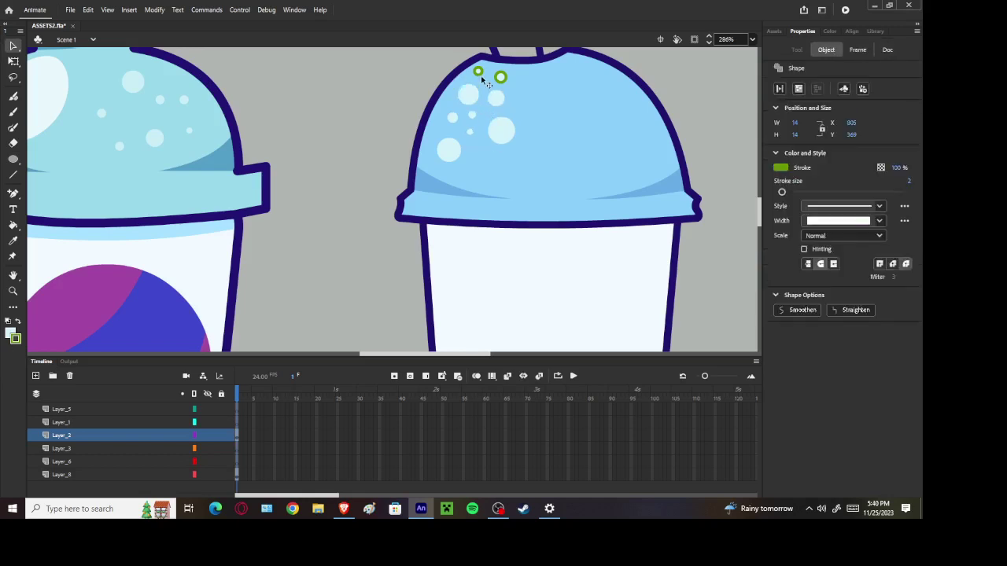
pyautogui.hotkey('ctrl', 'z')
pyautogui.hotkey('ctrl', 'z')
pyautogui.hotkey('ctrl', 'z')
pyautogui.scroll(-4, 596, 164)
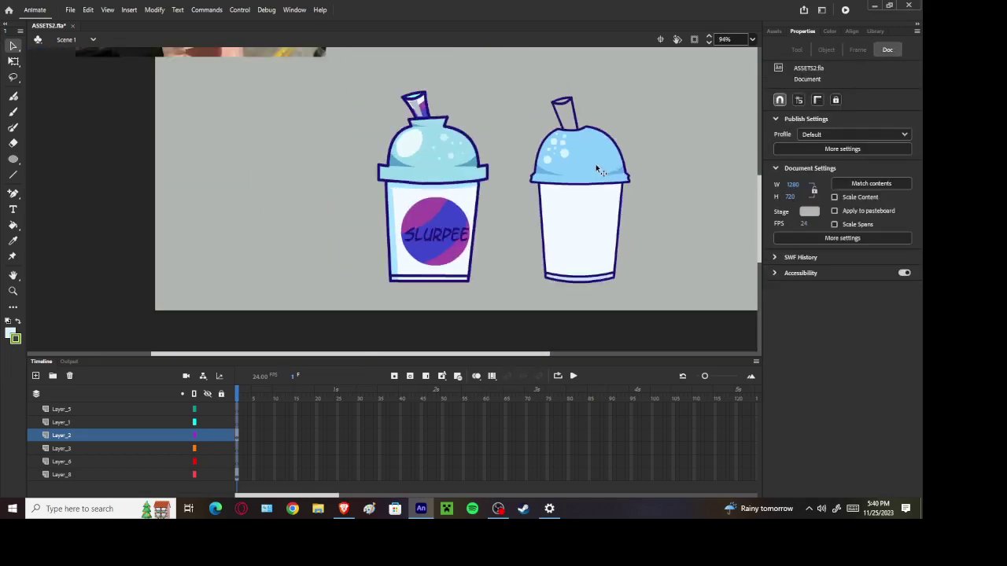
# Try moving a small upper bubble toward the dome's centre, and undo the move and the last five outline deletions
pyautogui.scroll(4, 571, 134)
pyautogui.moveTo(552, 135); pyautogui.dragTo(565, 156)
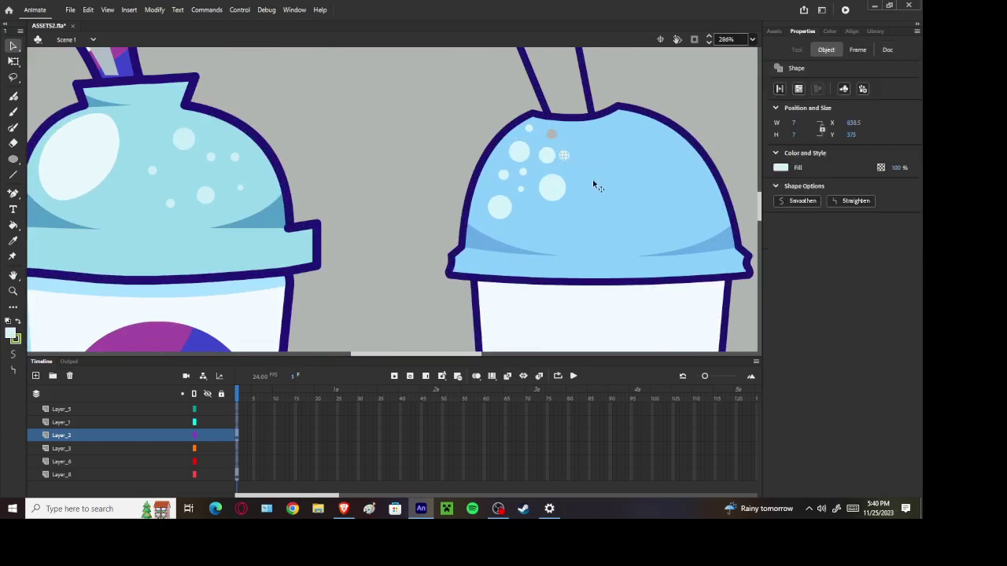
pyautogui.hotkey('ctrl', 'y')
pyautogui.hotkey('ctrl', 'y')
pyautogui.hotkey('ctrl', 'y')
pyautogui.hotkey('ctrl', 'y')
pyautogui.hotkey('ctrl', 'y')
pyautogui.hotkey('ctrl', 'y')
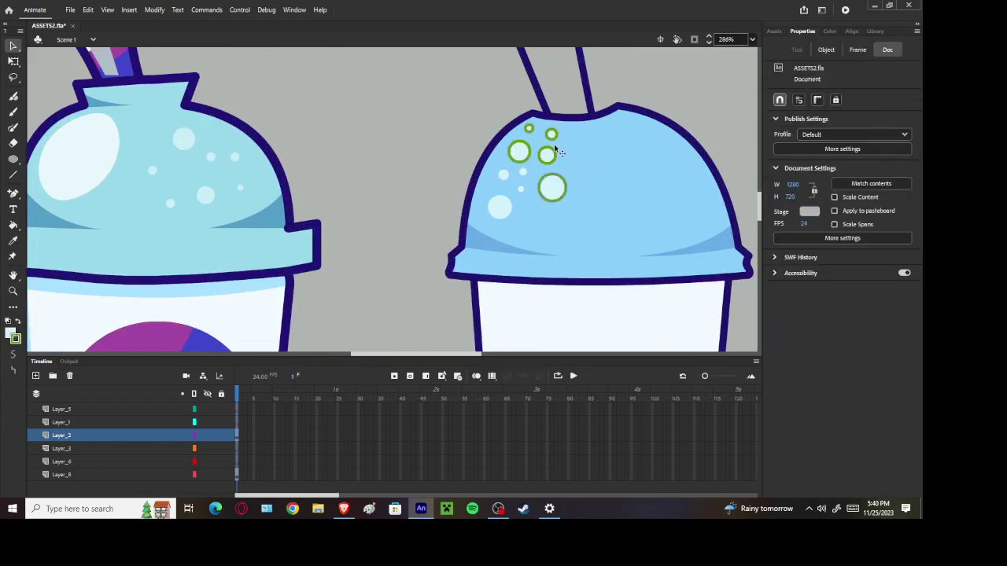
# Undo the remaining green-outlined circles until no bubbles are left on the second cup's dome
pyautogui.hotkey('ctrl', 'y')
pyautogui.hotkey('ctrl', 'y')
pyautogui.hotkey('ctrl', 'y')
pyautogui.hotkey('ctrl', 'z')
pyautogui.scroll(-4, 581, 154)
pyautogui.hotkey('ctrl', 'z')
pyautogui.hotkey('ctrl', 'z')
pyautogui.hotkey('ctrl', 'z')
pyautogui.hotkey('ctrl', 'z')
pyautogui.hotkey('ctrl', 'z')
pyautogui.scroll(3, 603, 145)
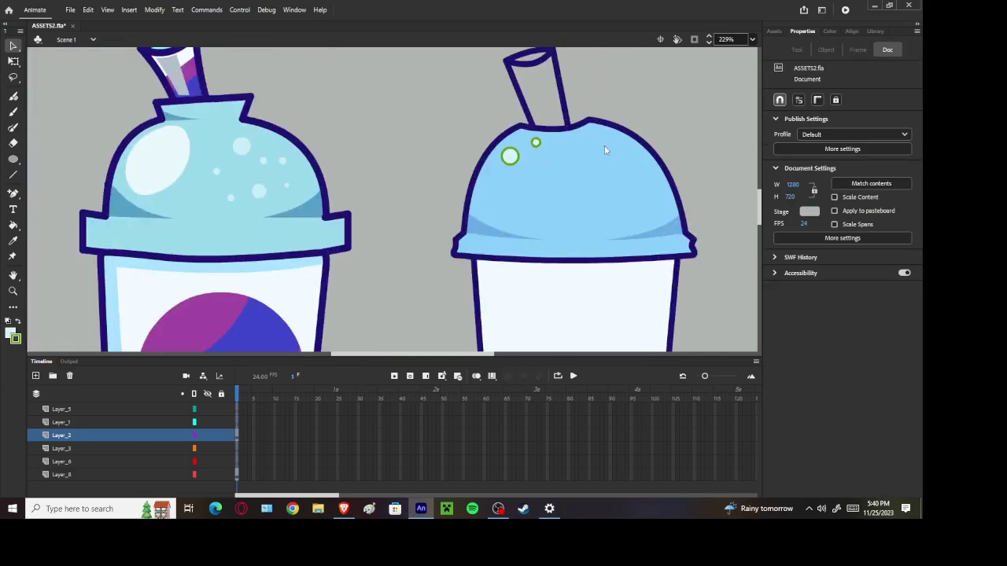
pyautogui.hotkey('ctrl', 'z')
pyautogui.hotkey('ctrl', 'z')
# Paint five small pale-blue ring outlines as bubbles on the dome's upper left area with the size 4 Fluid Brush
pyautogui.click(13, 95)
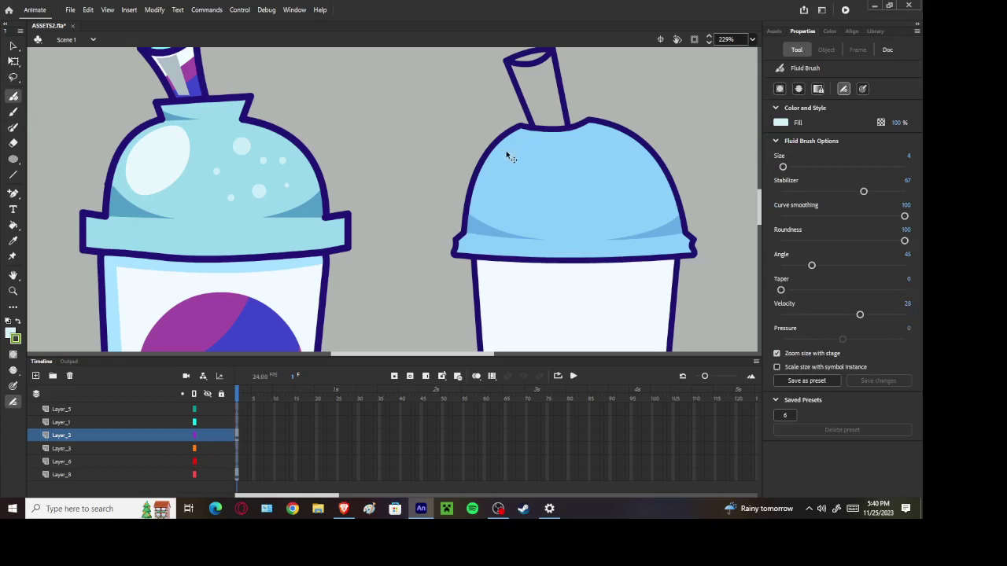
pyautogui.moveTo(505, 161)
pyautogui.mouseDown()
pyautogui.moveTo(512, 148)
pyautogui.moveTo(516, 180)
pyautogui.moveTo(532, 166)
pyautogui.moveTo(528, 177)
pyautogui.mouseUp()
pyautogui.hotkey('ctrl', 'z')
pyautogui.moveTo(492, 182); pyautogui.dragTo(496, 181)
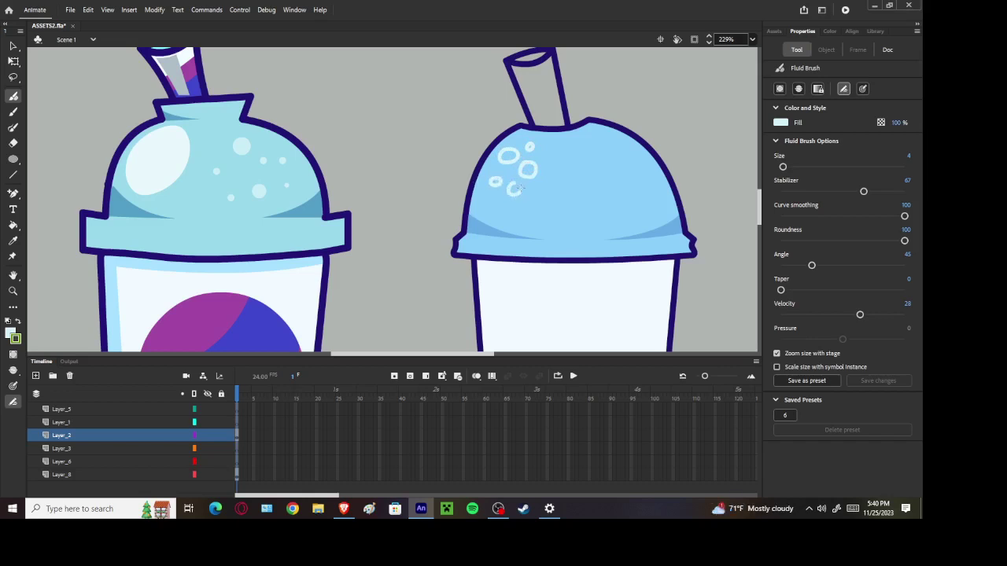
pyautogui.hotkey('ctrl', 'z')
pyautogui.moveTo(506, 194); pyautogui.dragTo(510, 199)
# Fill the five hand-drawn bubble rings with the same pale blue and save the file
pyautogui.click(12, 225)
pyautogui.click(509, 201)
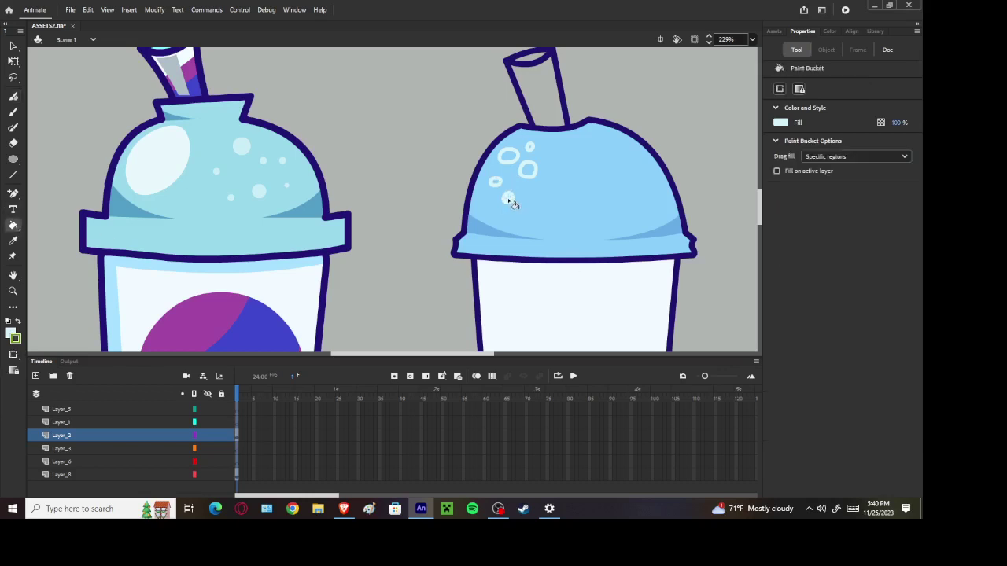
pyautogui.click(496, 183)
pyautogui.click(508, 156)
pyautogui.click(527, 170)
pyautogui.click(530, 148)
pyautogui.hotkey('ctrl', 's')
# Switch to the browser to check the Slurpee reference photos, return to Animate and compare both cups' domes
pyautogui.click(343, 509)
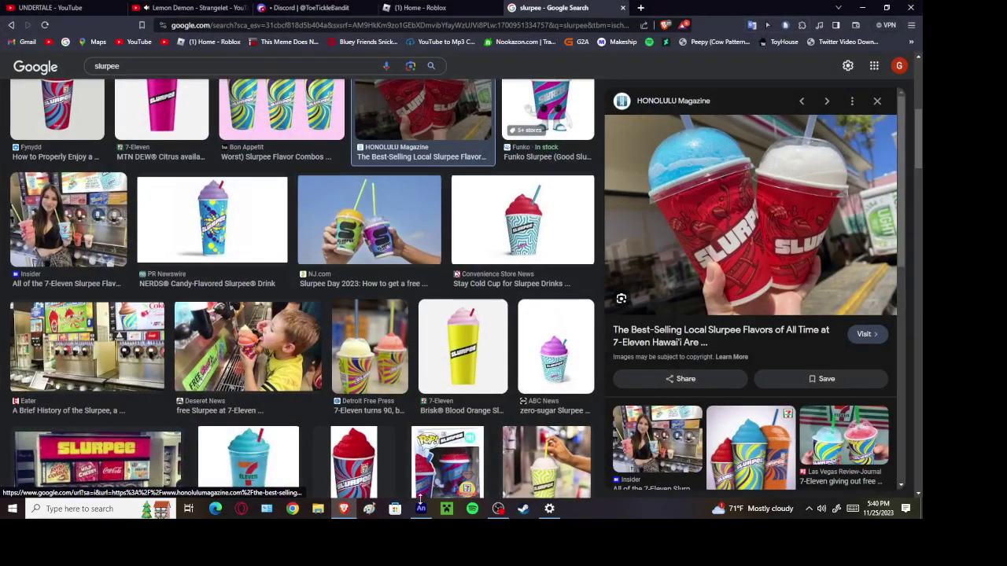
pyautogui.click(422, 509)
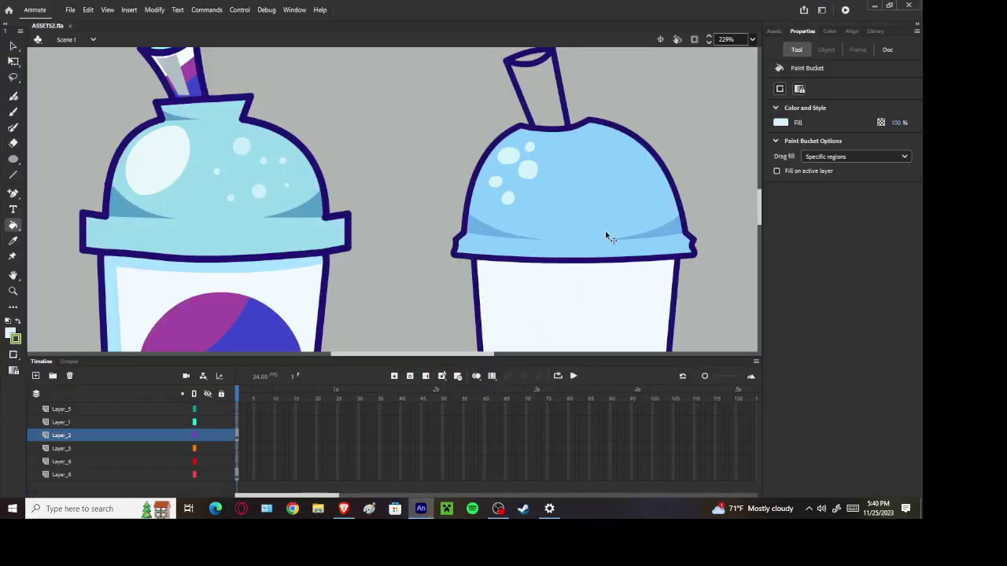
pyautogui.scroll(-3, 605, 232)
pyautogui.scroll(3, 620, 237)
pyautogui.click(12, 48)
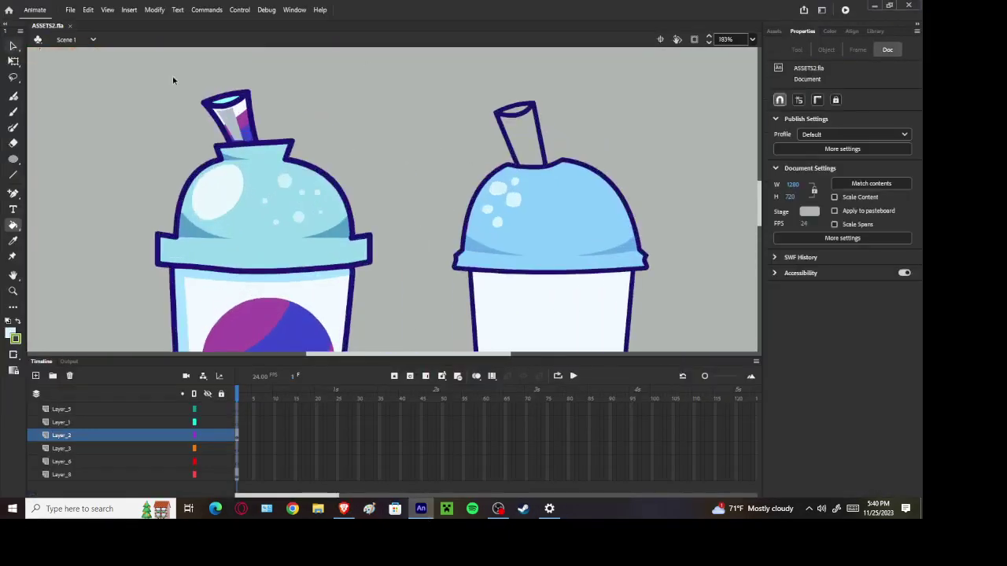
# Undo the fills and outlines of the hand-drawn bubbles on the second cup's dome
pyautogui.click(512, 199)
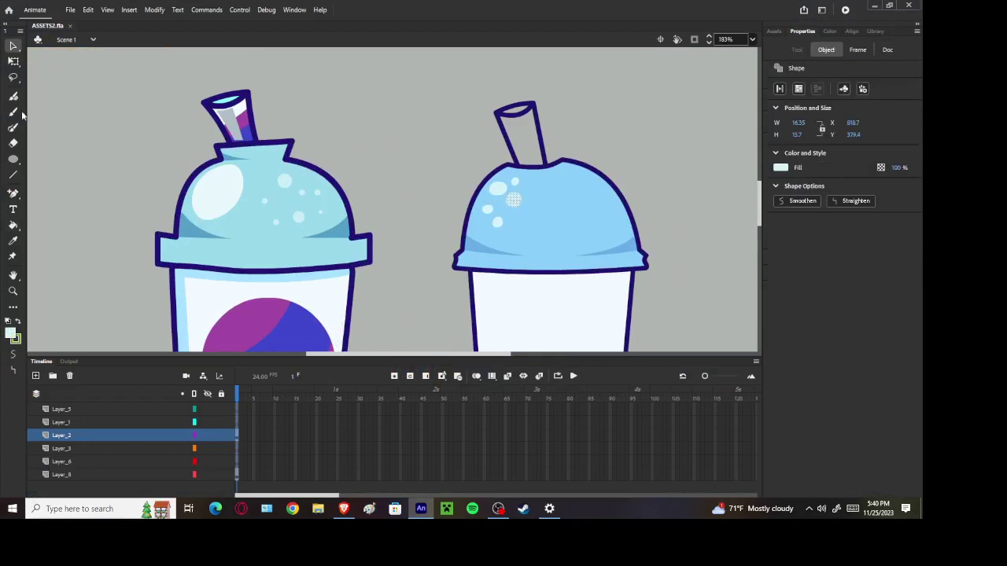
pyautogui.click(333, 151)
pyautogui.hotkey('ctrl', 'z')
pyautogui.hotkey('ctrl', 'z')
pyautogui.hotkey('ctrl', 'z')
pyautogui.hotkey('ctrl', 'z')
pyautogui.hotkey('ctrl', 'z')
pyautogui.hotkey('ctrl', 'z')
pyautogui.hotkey('ctrl', 'z')
pyautogui.hotkey('ctrl', 'z')
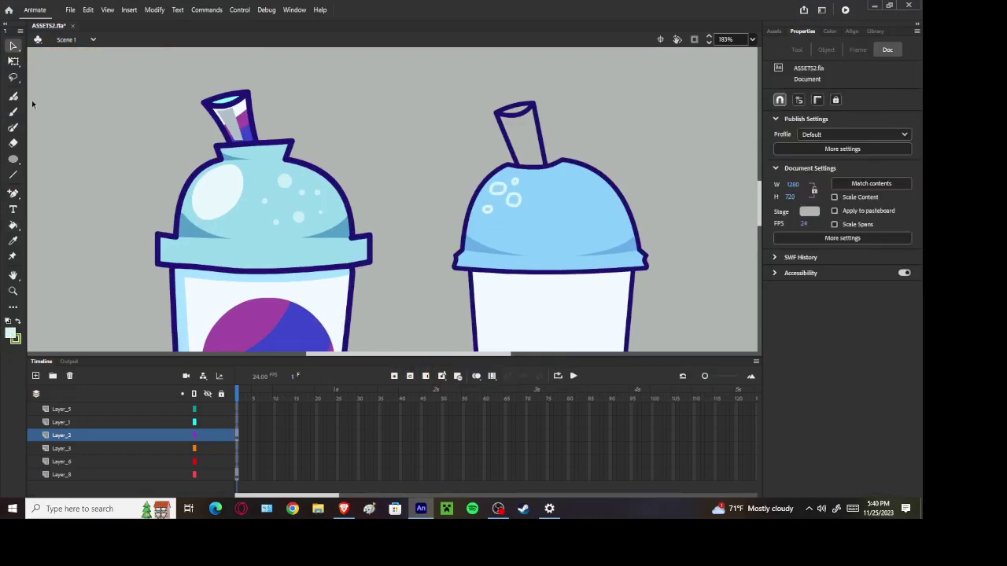
# Paint a cluster of small pale-blue dots of varied sizes on the dome's upper left area with the Fluid Brush
pyautogui.click(13, 95)
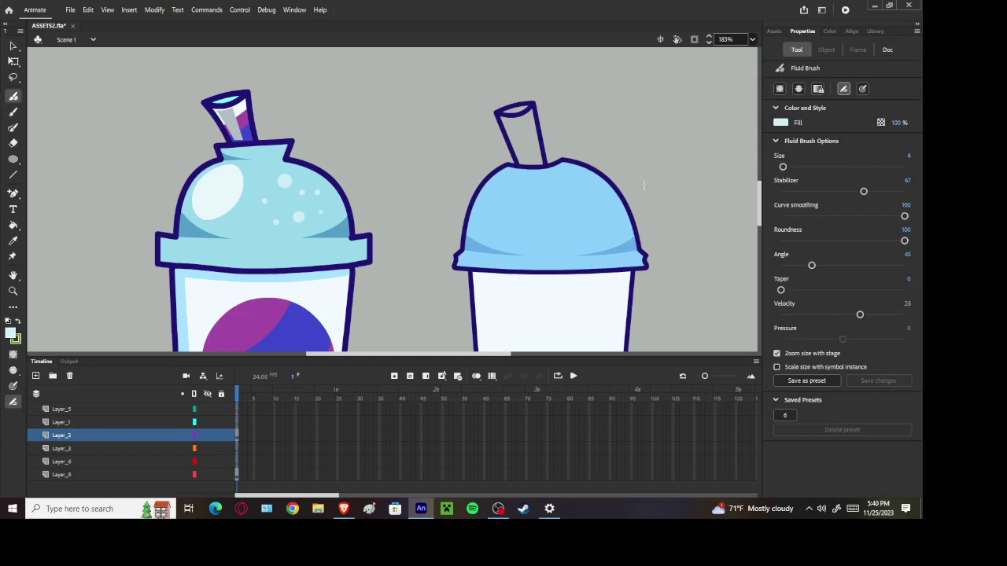
pyautogui.scroll(2, 483, 183)
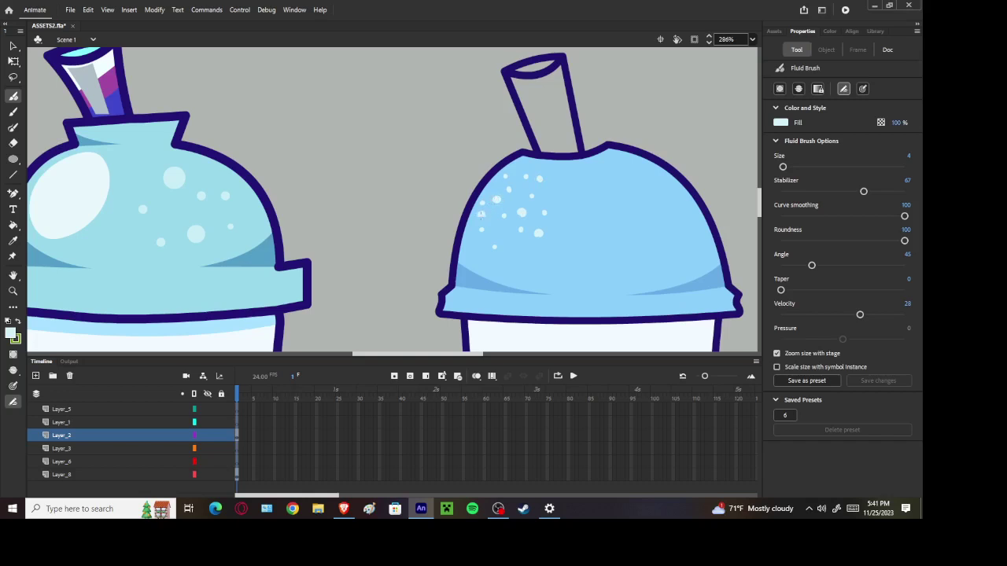
pyautogui.scroll(-5, 480, 213)
pyautogui.scroll(6, 485, 221)
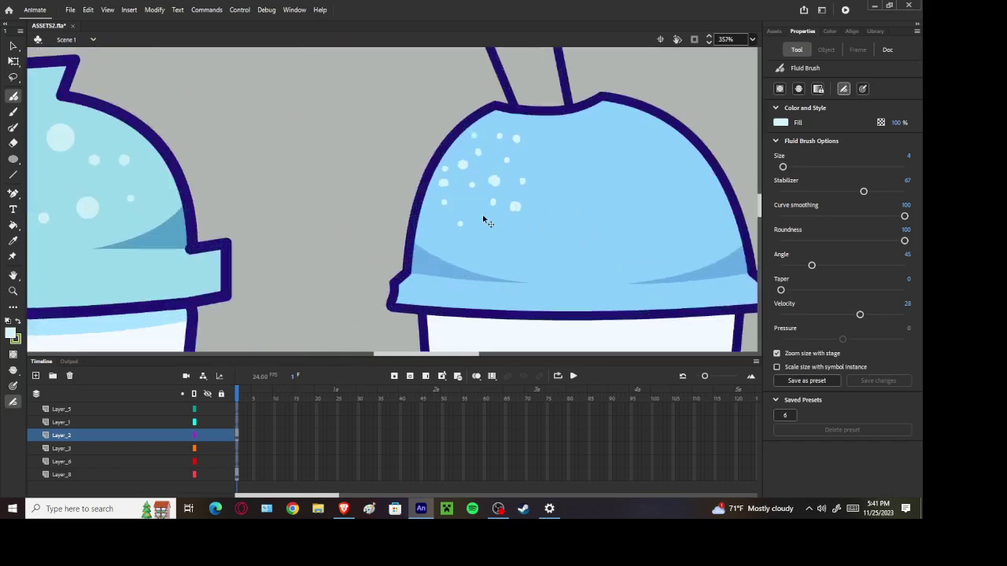
pyautogui.scroll(-3, 380, 213)
pyautogui.scroll(2, 380, 213)
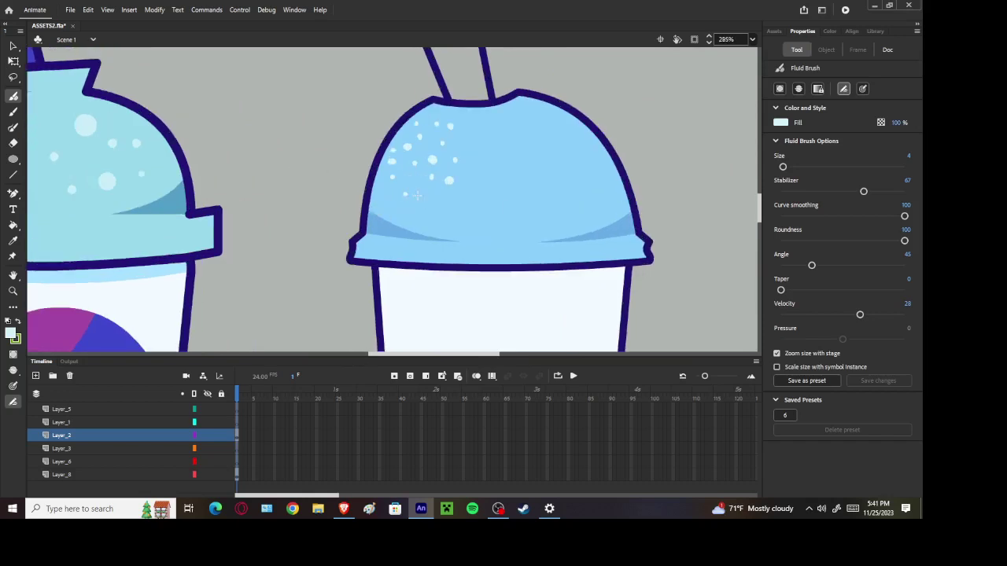
# Delete three of the small dots from the upper and middle part of the bubble cluster
pyautogui.press('v')
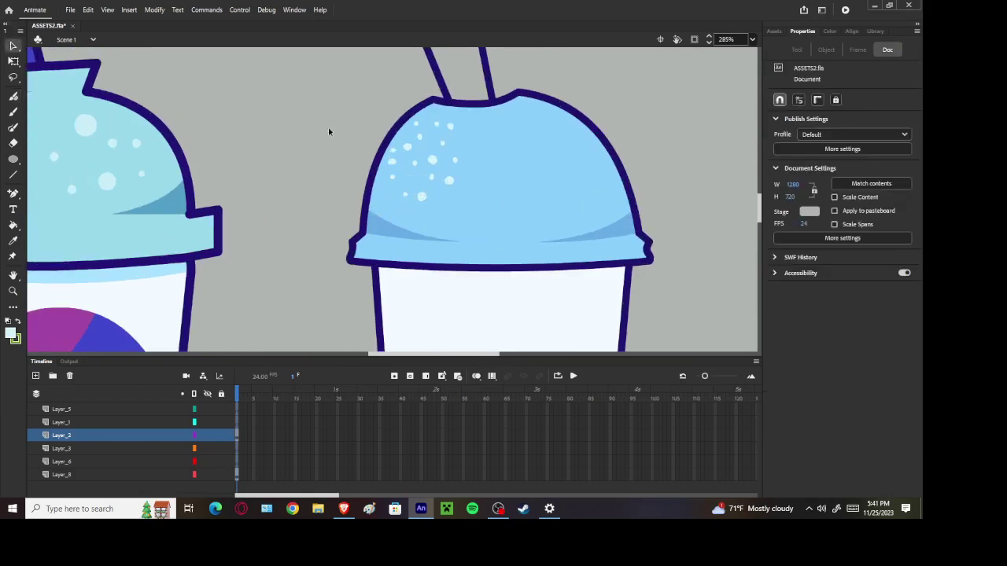
pyautogui.click(432, 176)
pyautogui.press('Delete')
pyautogui.click(420, 136)
pyautogui.press('Delete')
pyautogui.click(437, 125)
pyautogui.press('Delete')
# Fill the holes left by the deleted dots with the dome's blue #8ACFFA
pyautogui.click(13, 225)
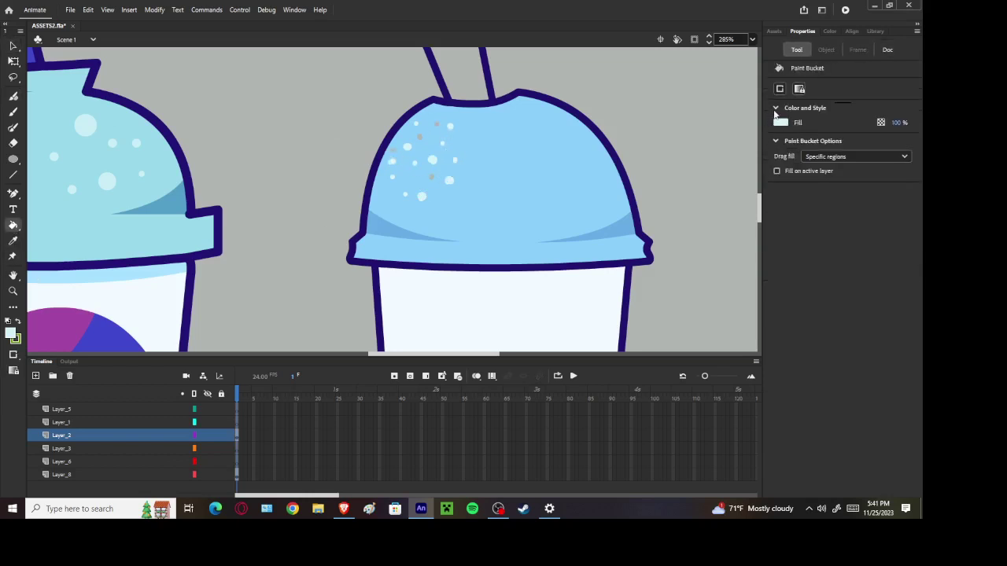
pyautogui.click(780, 122)
pyautogui.click(397, 153)
pyautogui.click(436, 124)
pyautogui.scroll(-5, 452, 143)
pyautogui.scroll(2, 555, 147)
pyautogui.scroll(1, 555, 146)
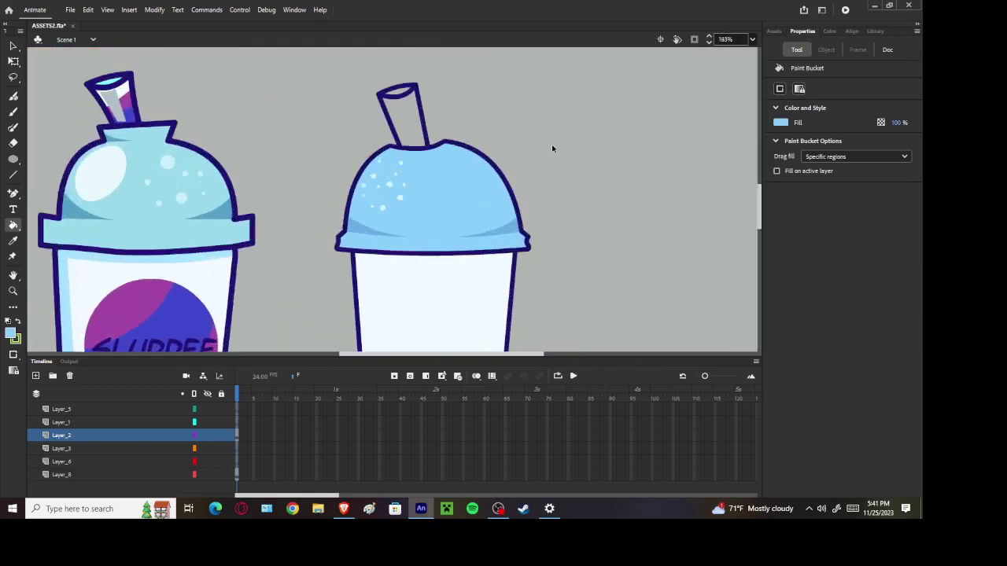
# Sample the pale bubble colour for the Fluid Brush and add small dots to the cluster near the dome's top
pyautogui.scroll(-3, 538, 153)
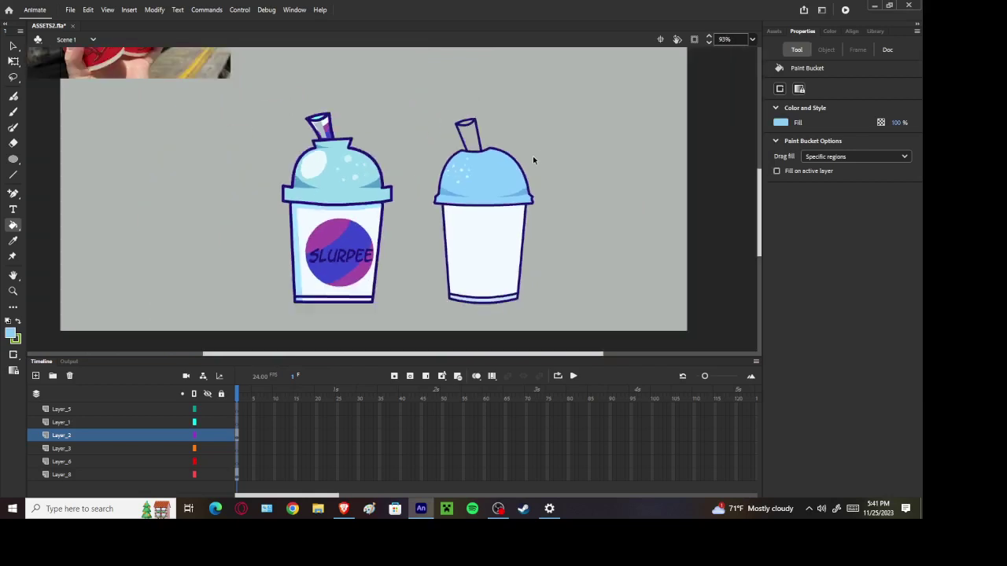
pyautogui.scroll(4, 533, 156)
pyautogui.press('b')
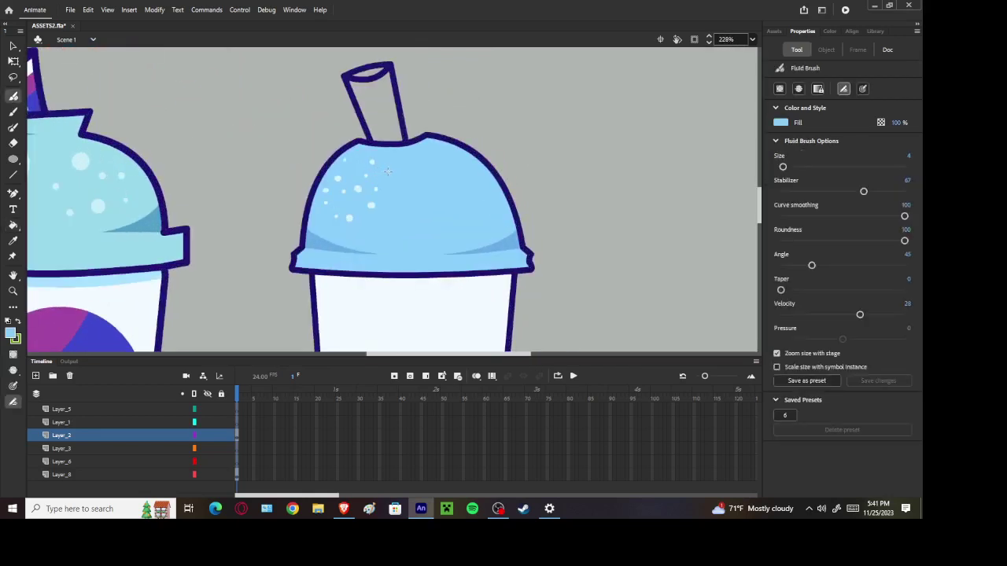
pyautogui.scroll(-4, 387, 170)
pyautogui.scroll(2, 456, 181)
pyautogui.click(780, 122)
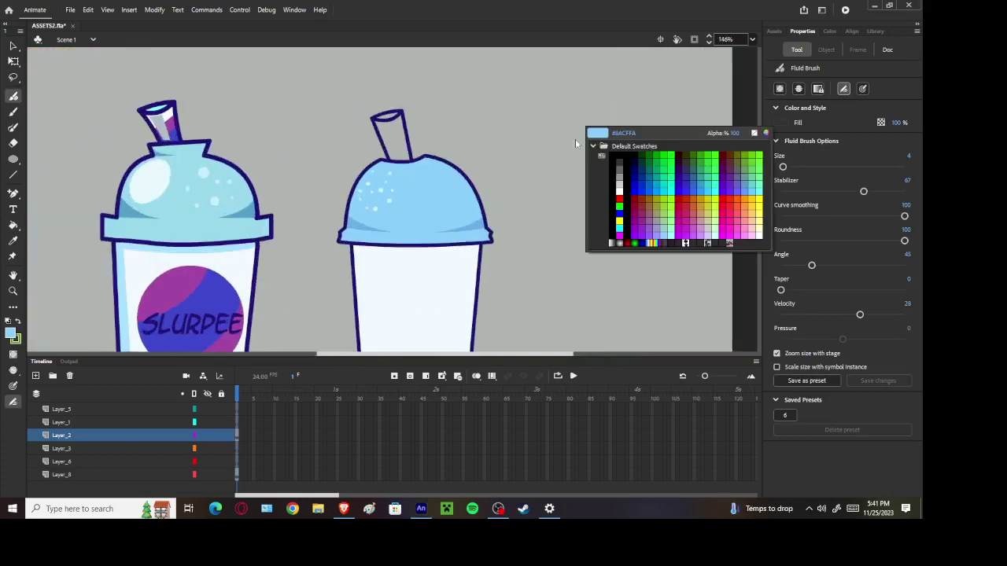
pyautogui.scroll(2, 311, 176)
pyautogui.click(425, 192)
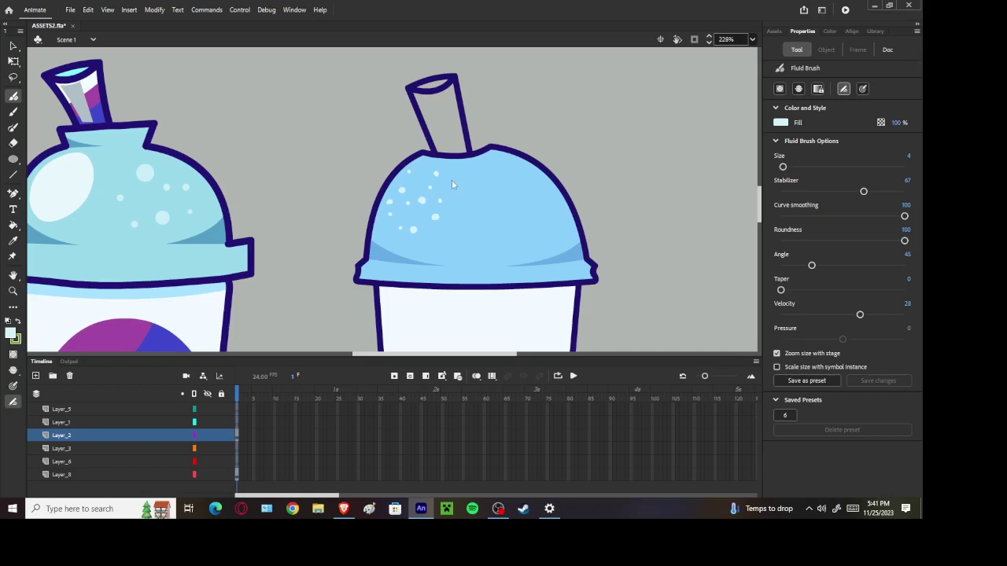
pyautogui.scroll(-3, 464, 193)
pyautogui.scroll(-4, 469, 199)
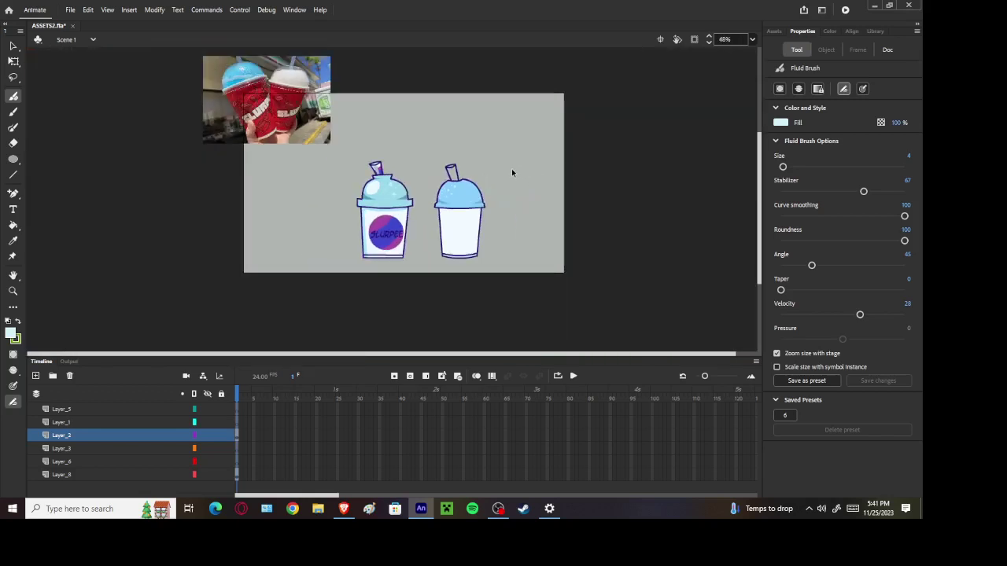
pyautogui.scroll(3, 511, 171)
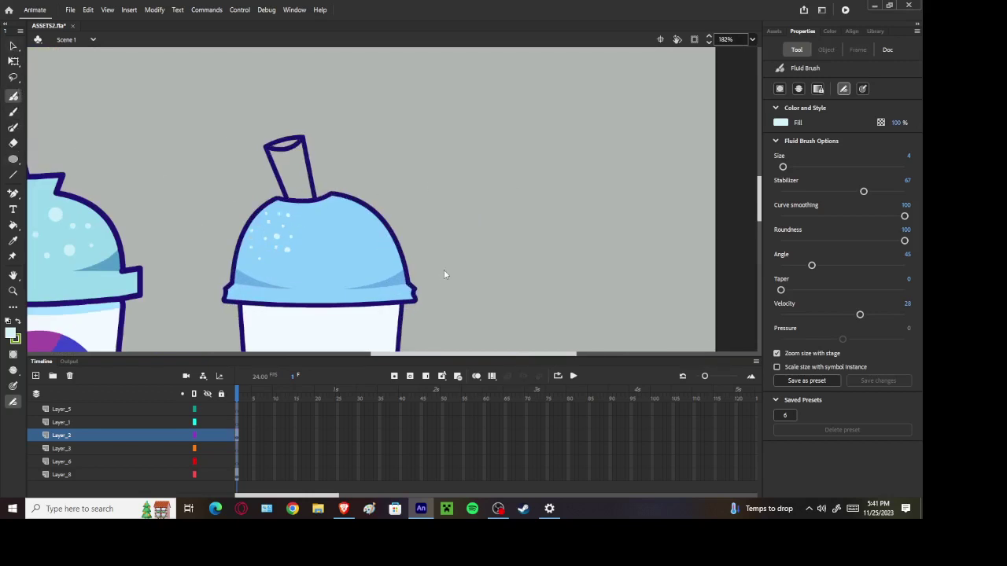
# Undo the whole cluster of painted dots on the dome
pyautogui.hotkey('ctrl', 'z')
pyautogui.hotkey('ctrl', 'z')
pyautogui.hotkey('ctrl', 'z')
pyautogui.hotkey('ctrl', 'z')
pyautogui.hotkey('ctrl', 'z')
pyautogui.hotkey('ctrl', 'z')
# Duplicate the second dome's blue fill and place the copy on the empty stage area right of the cup
pyautogui.click(76, 421)
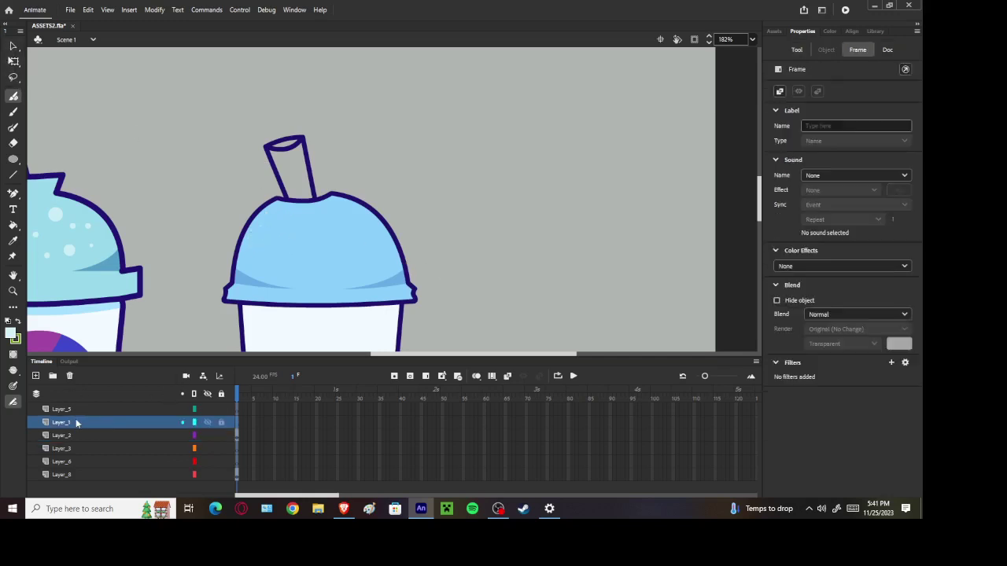
pyautogui.click(13, 159)
pyautogui.press('v')
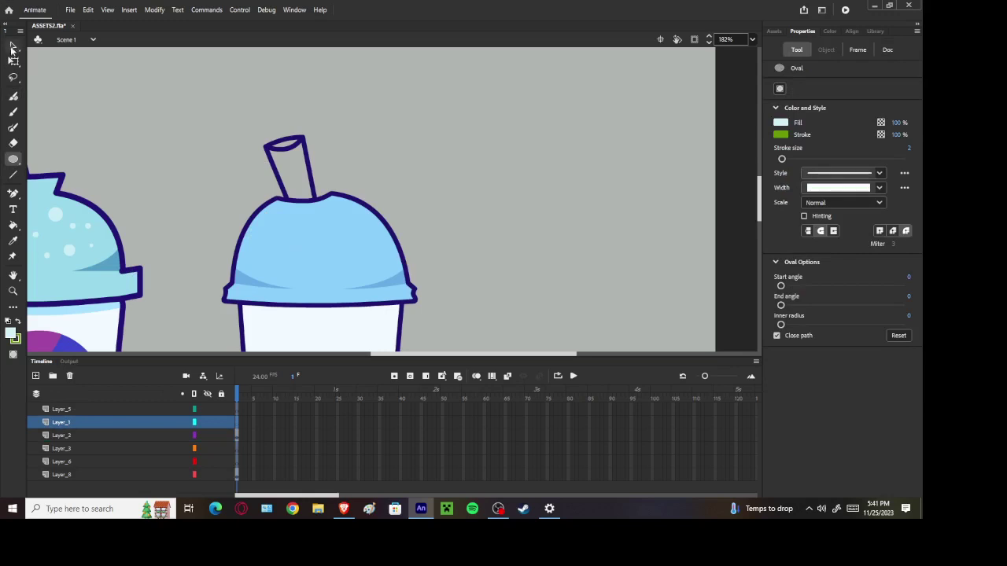
pyautogui.click(323, 237)
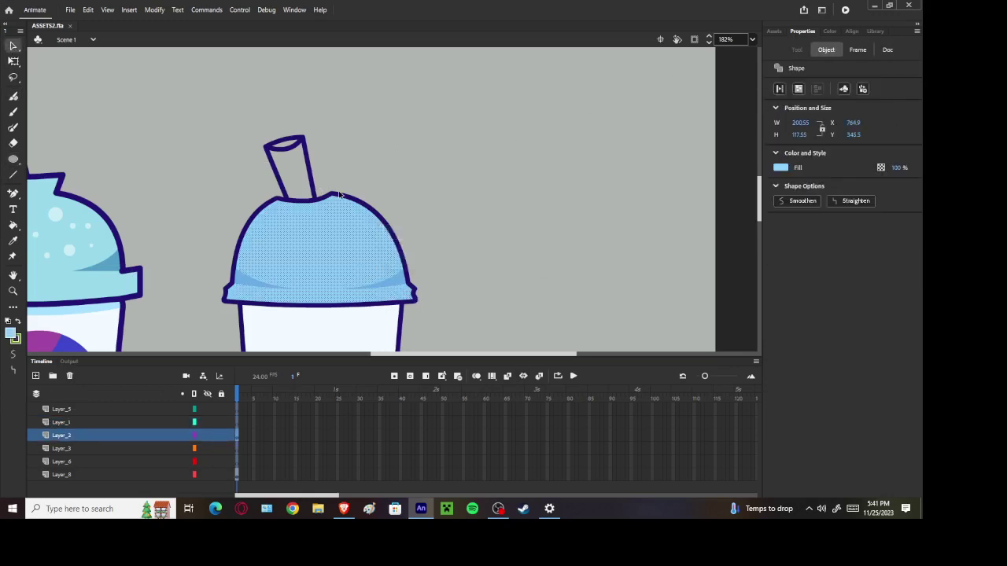
pyautogui.rightClick(494, 113)
pyautogui.click(527, 154)
pyautogui.moveTo(275, 234); pyautogui.dragTo(570, 233)
pyautogui.click(675, 182)
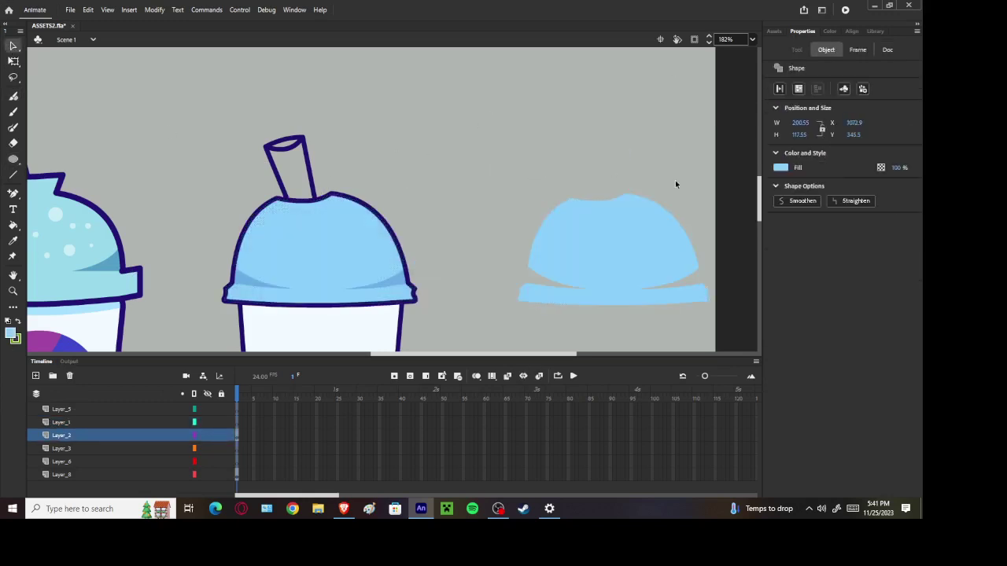
# Change the fill type of the second cup's original dome to a radial gradient
pyautogui.click(284, 234)
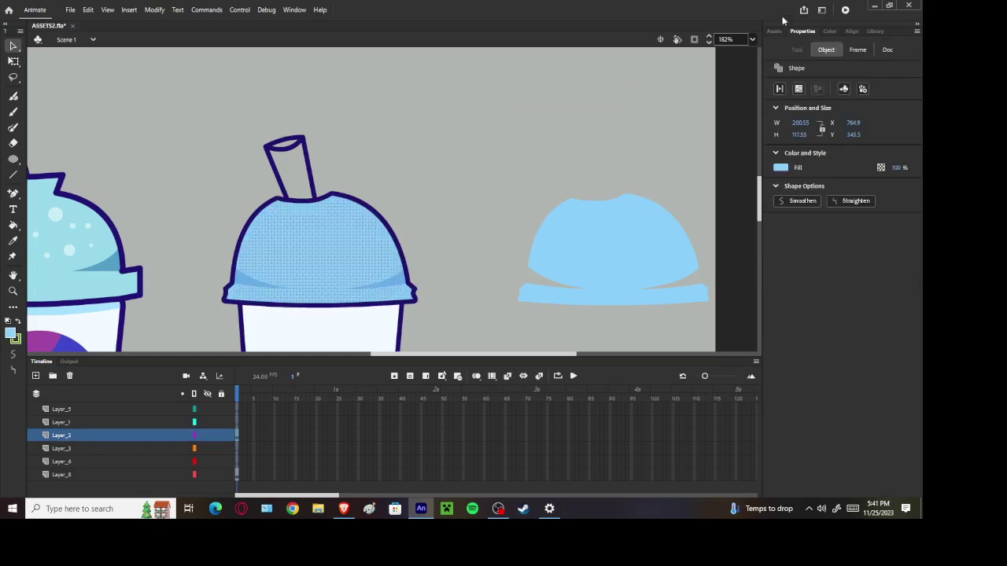
pyautogui.click(829, 32)
pyautogui.click(844, 50)
pyautogui.click(850, 100)
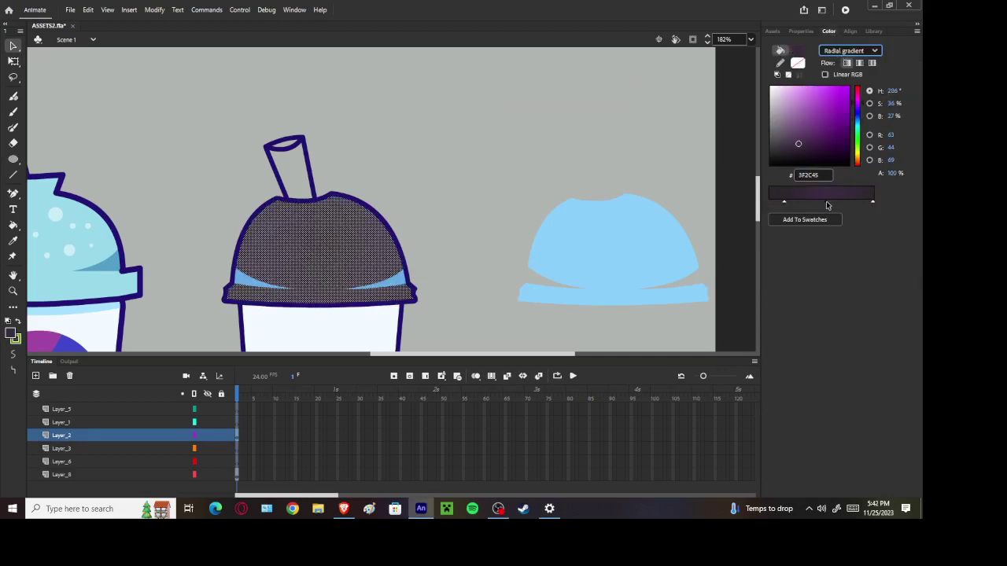
# Set both stops of the dome's radial gradient to blue #8ACFFA, sampled from the duplicated dome fill
pyautogui.click(871, 201)
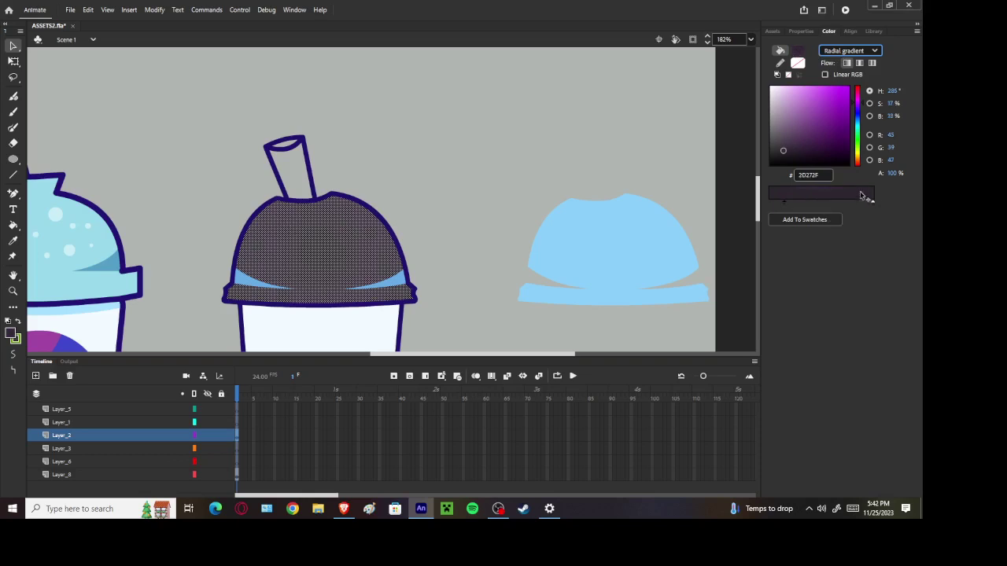
pyautogui.doubleClick(784, 203)
pyautogui.click(583, 250)
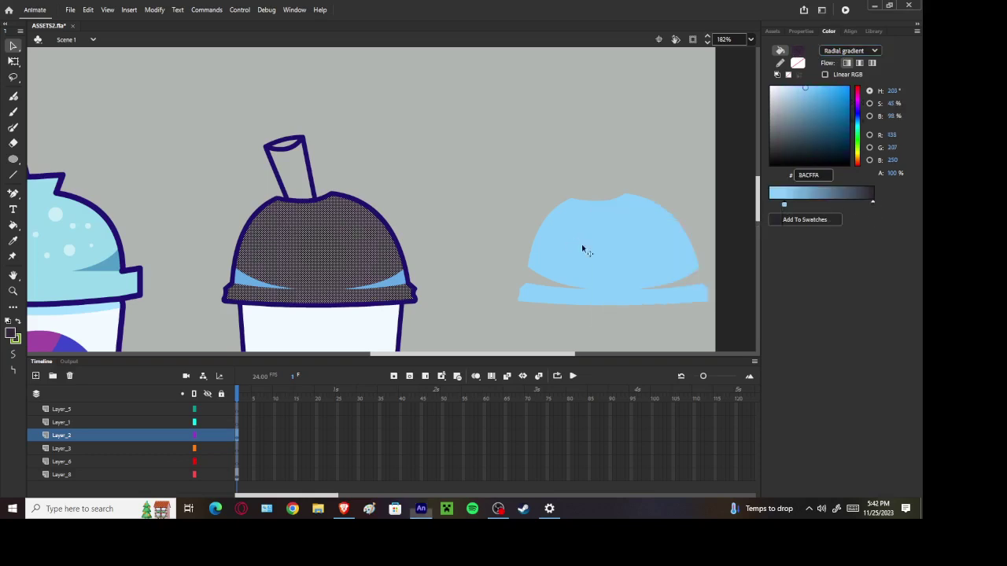
pyautogui.click(873, 204)
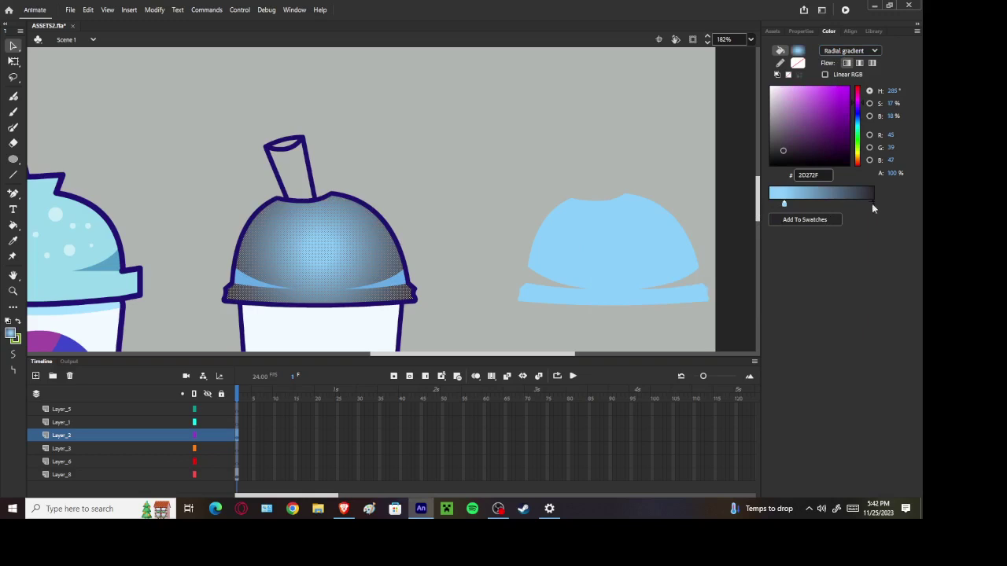
pyautogui.doubleClick(873, 204)
pyautogui.click(625, 246)
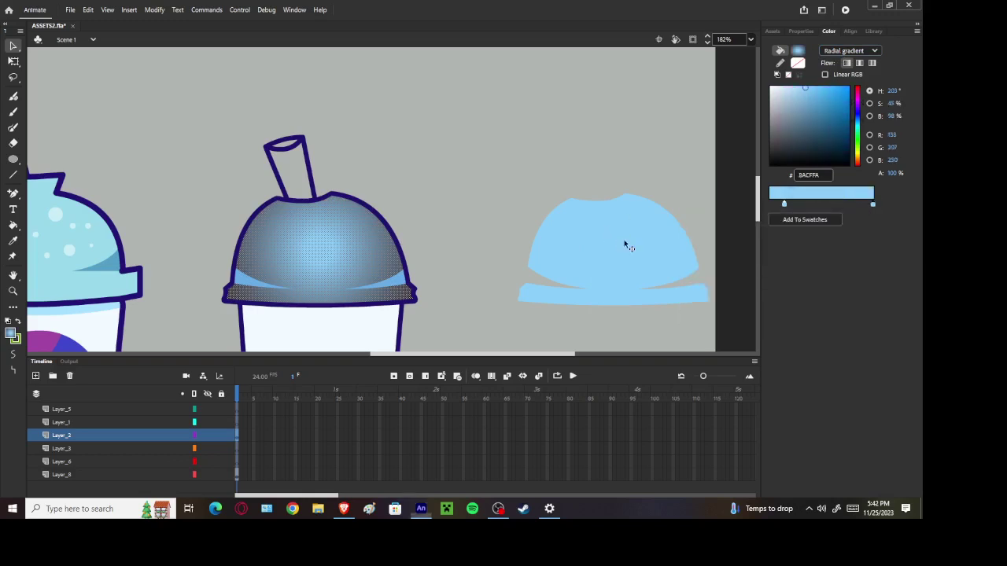
# Lighten the dome gradient's centre stop to #C8E5F6 and shrink the gradient into a small tilted ellipse on the dome's upper left
pyautogui.moveTo(796, 116); pyautogui.dragTo(785, 89)
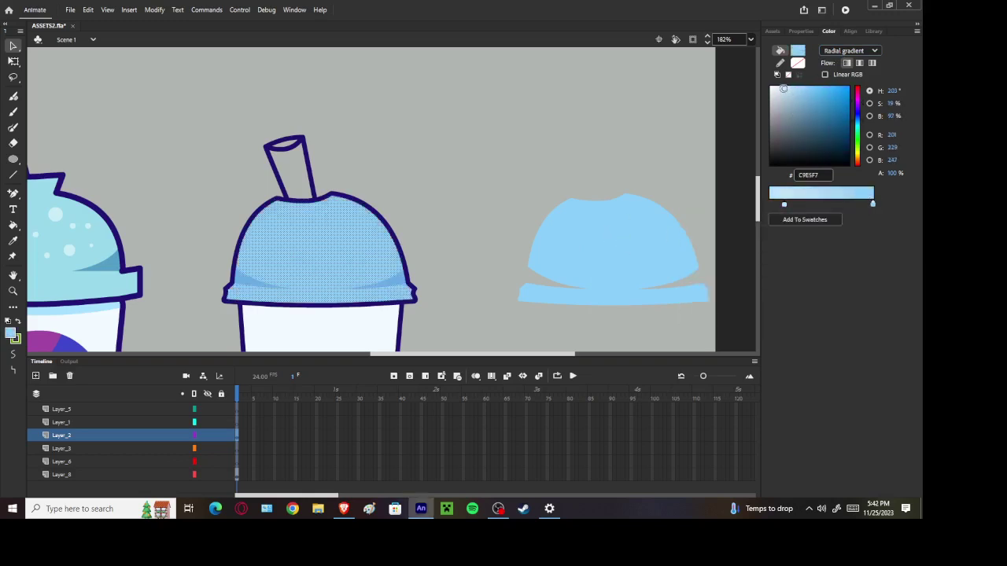
pyautogui.click(14, 60)
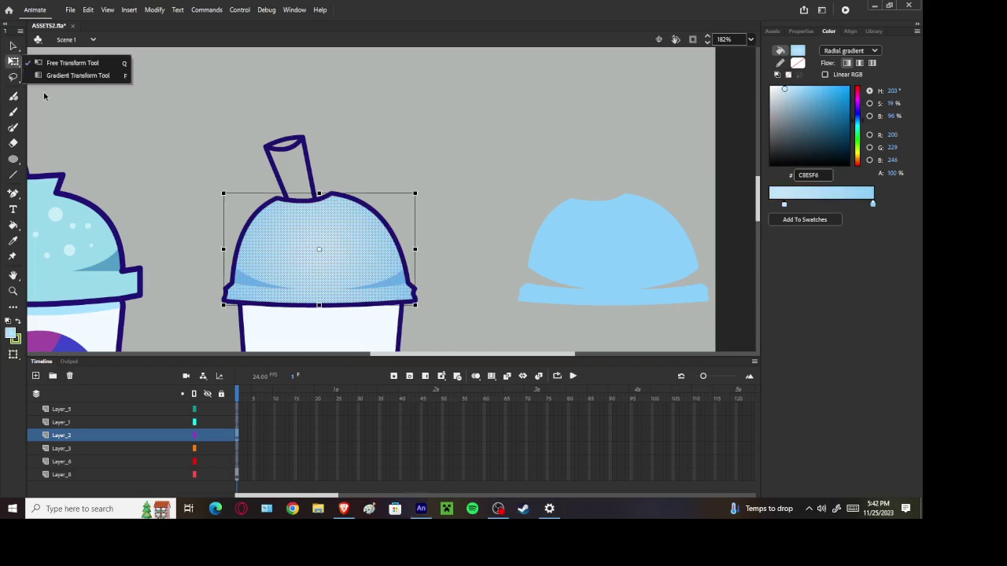
pyautogui.click(71, 74)
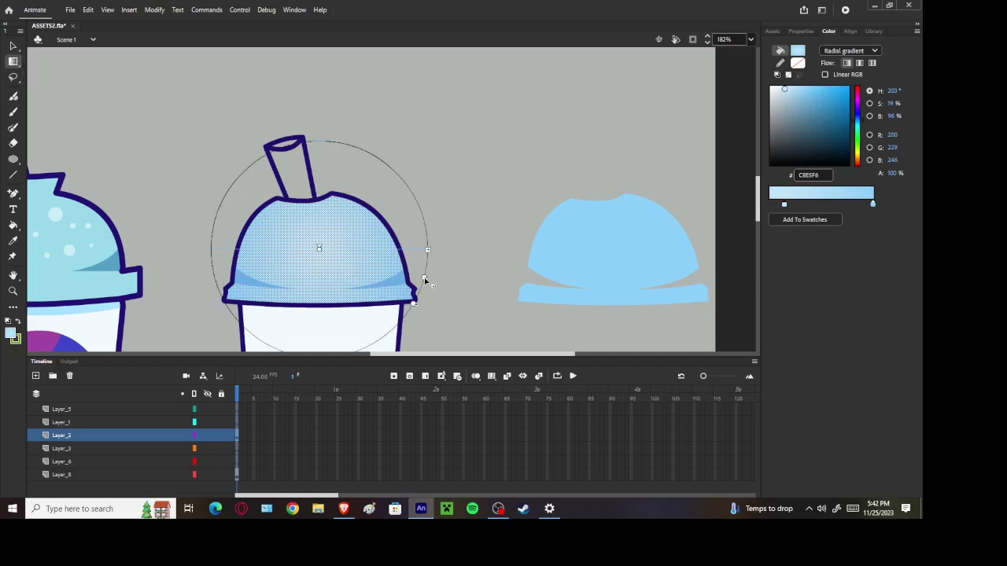
pyautogui.moveTo(424, 280); pyautogui.dragTo(289, 232)
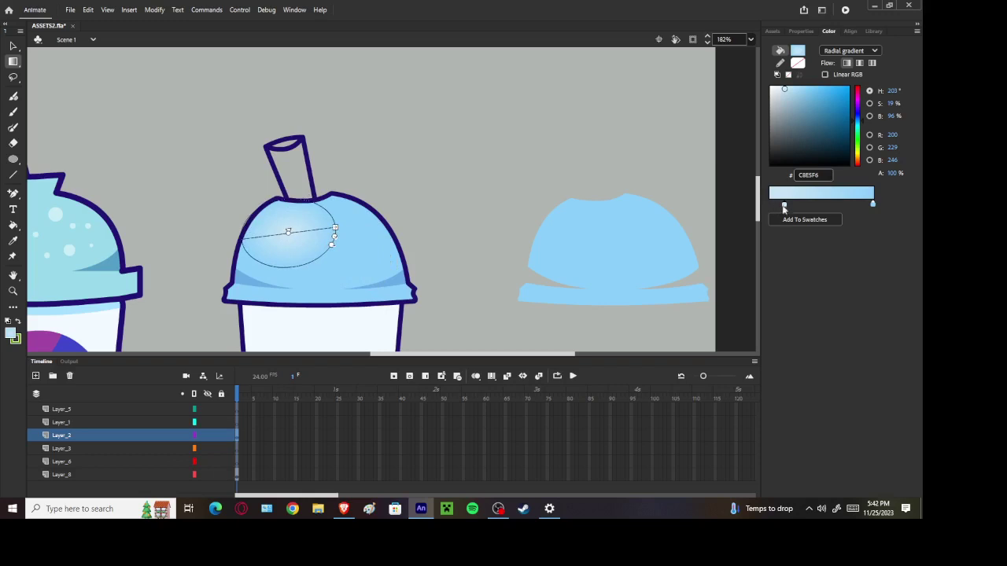
# Lighten the dome gradient's centre stop to #DEEDF6 and shrink the gradient ellipse slightly more
pyautogui.moveTo(784, 87); pyautogui.dragTo(777, 89)
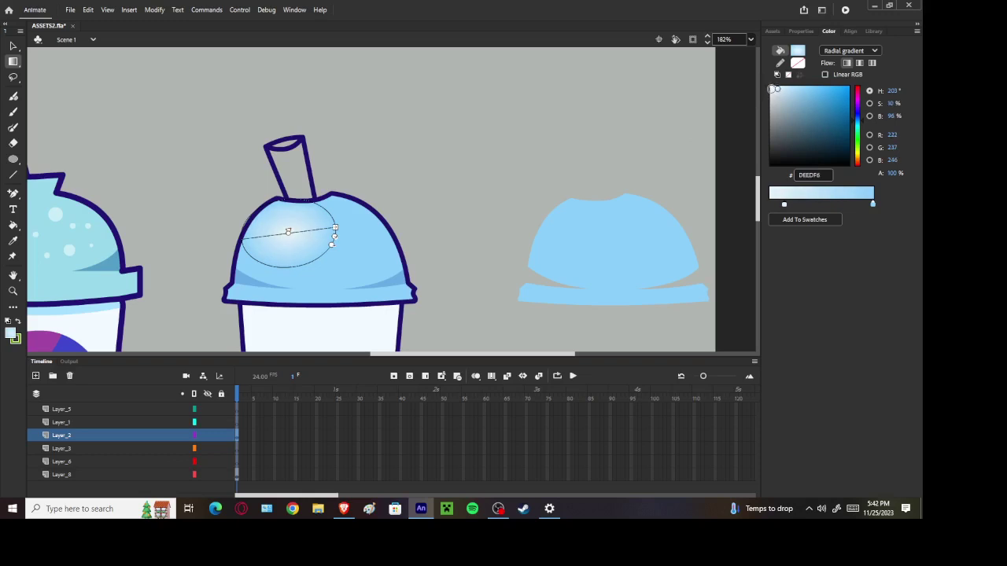
pyautogui.click(610, 121)
pyautogui.scroll(-3, 264, 296)
pyautogui.scroll(-3, 368, 128)
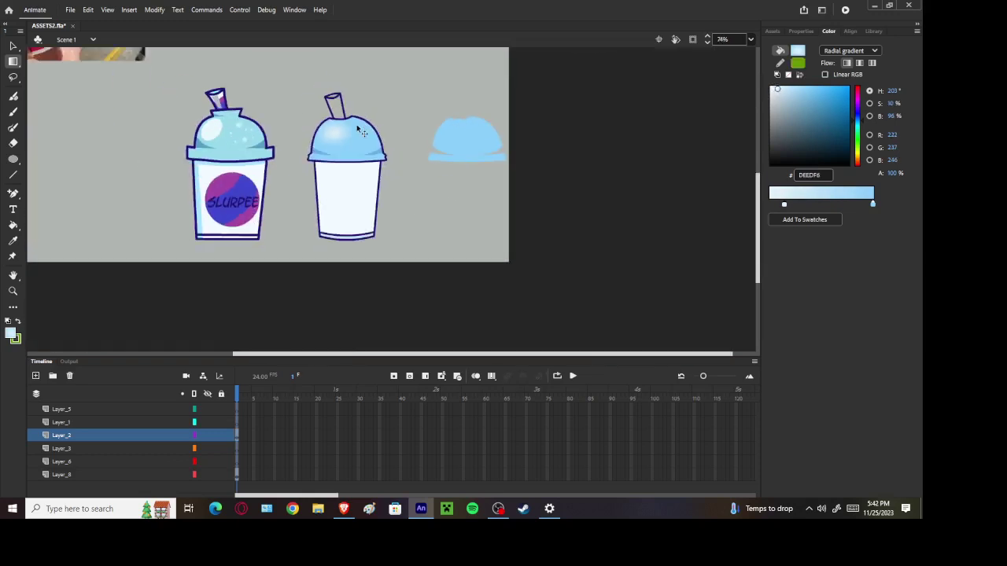
pyautogui.scroll(3, 360, 127)
pyautogui.click(299, 137)
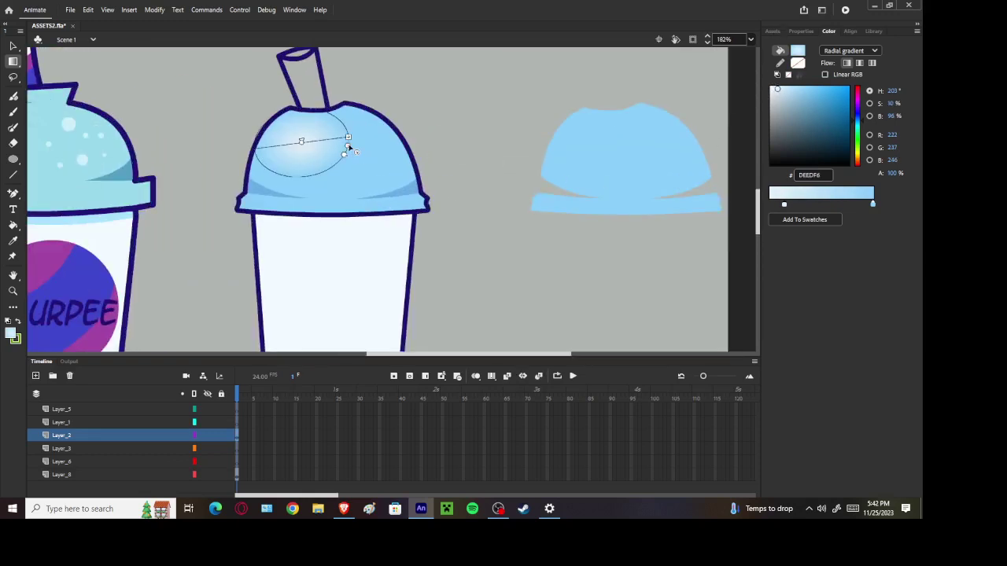
pyautogui.moveTo(349, 148)
pyautogui.mouseDown()
pyautogui.moveTo(314, 148)
pyautogui.moveTo(383, 171)
pyautogui.moveTo(336, 161)
pyautogui.mouseUp()
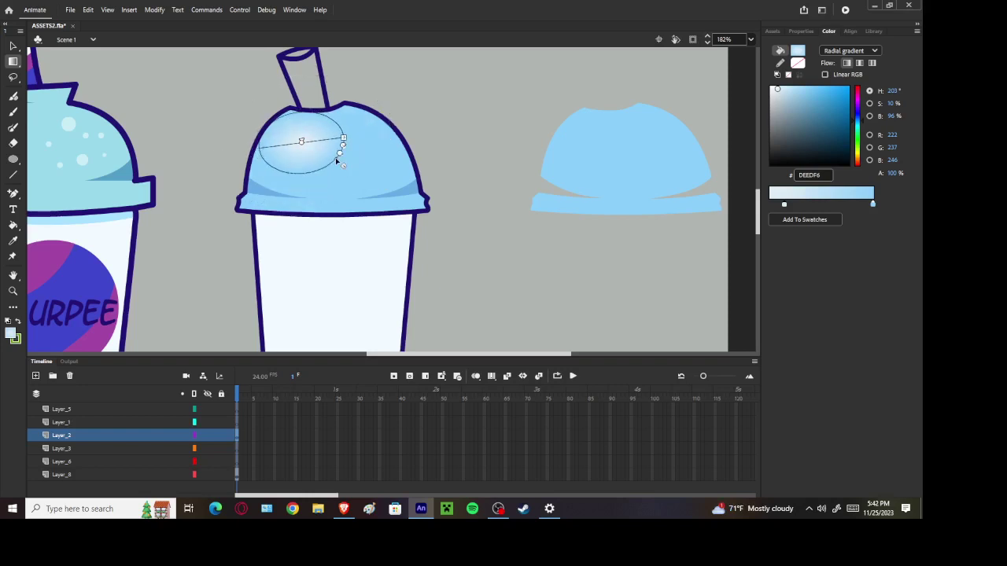
pyautogui.click(485, 118)
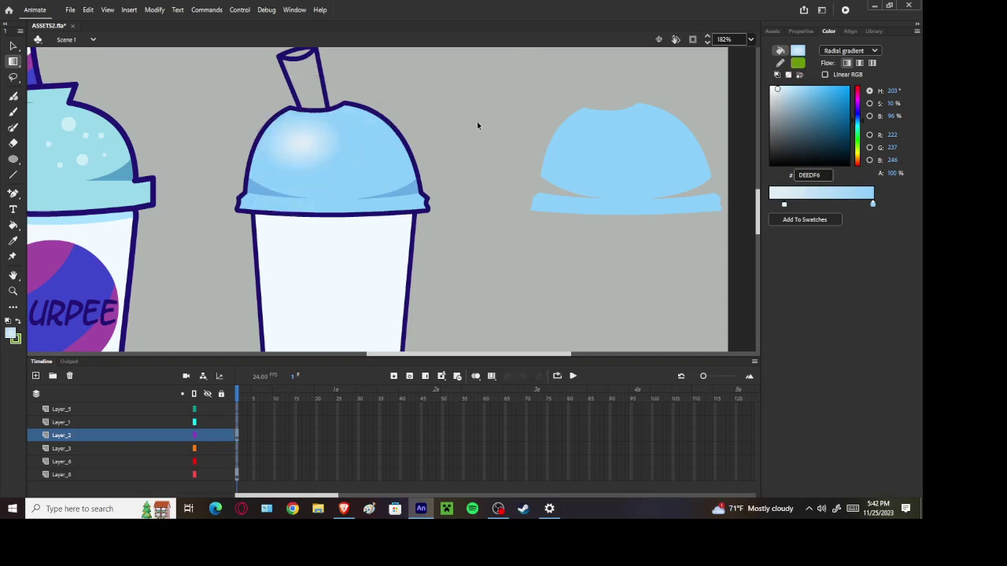
# Choose the Oval tool and set its fill to #DEEDF6, sampled from the second dome's gradient highlight
pyautogui.scroll(-3, 477, 123)
pyautogui.scroll(1, 476, 124)
pyautogui.scroll(2, 130, 116)
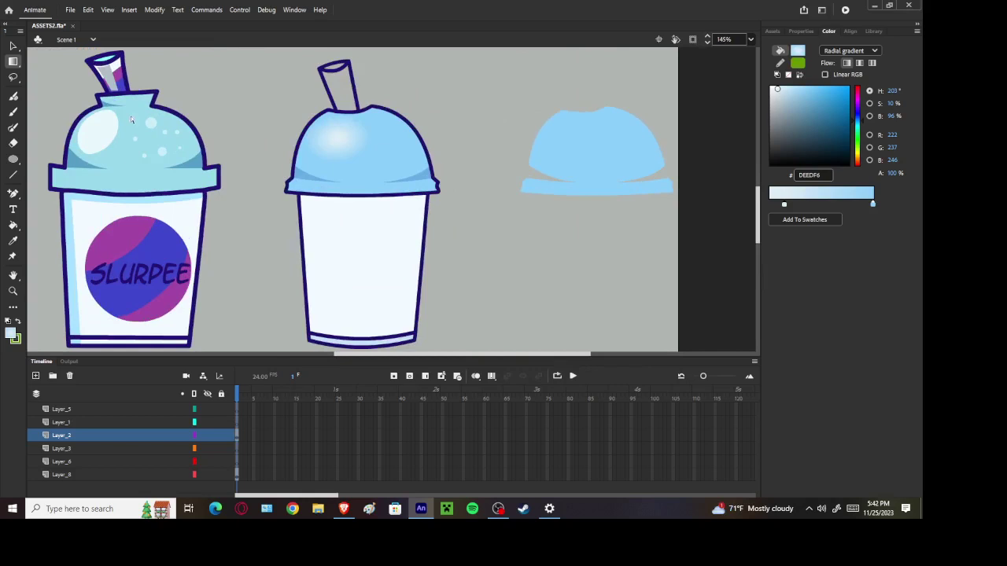
pyautogui.click(13, 159)
pyautogui.click(773, 31)
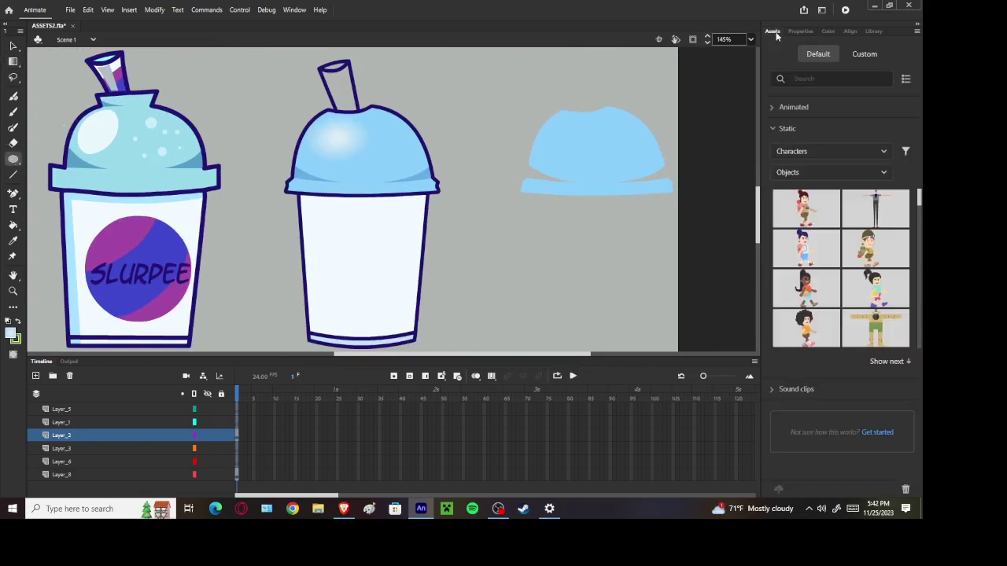
pyautogui.click(802, 31)
pyautogui.click(781, 123)
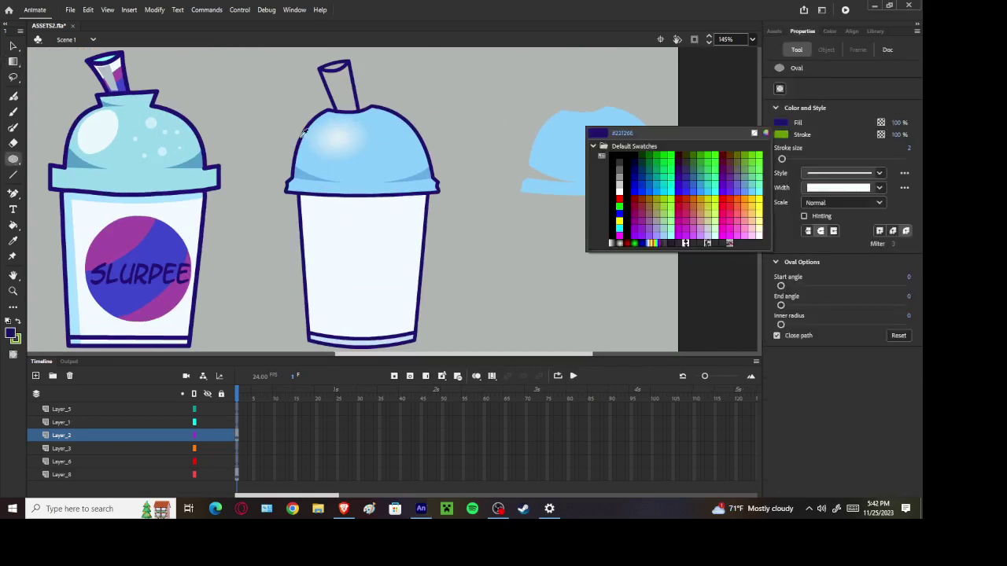
pyautogui.scroll(2, 341, 135)
pyautogui.click(351, 131)
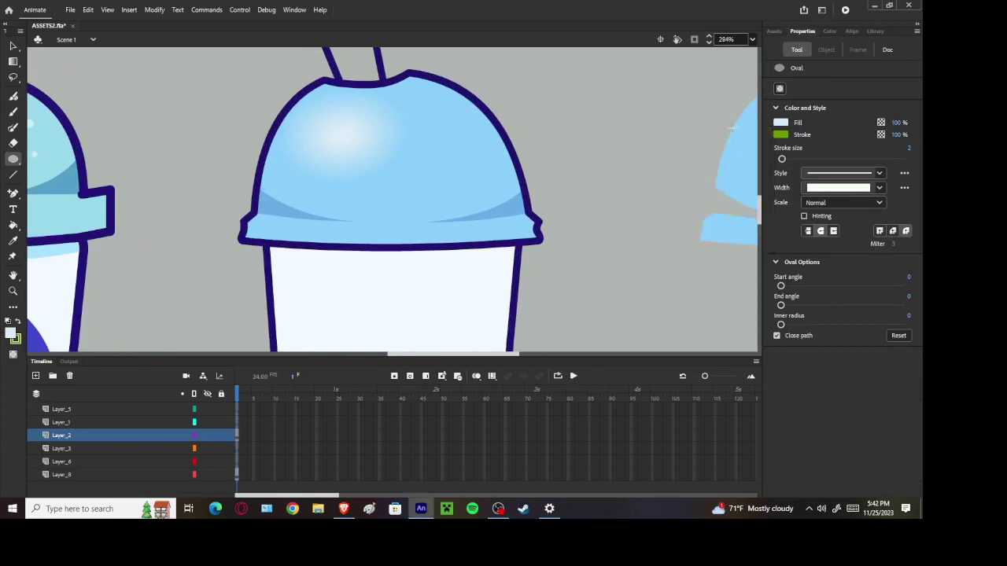
# Match the oval's stroke colour to the #DEEDF6 fill and draw an oval about 41 by 48 between the cup and the duplicated dome
pyautogui.click(779, 135)
pyautogui.click(745, 128)
pyautogui.click(780, 136)
pyautogui.hscroll(5, 745, 115)
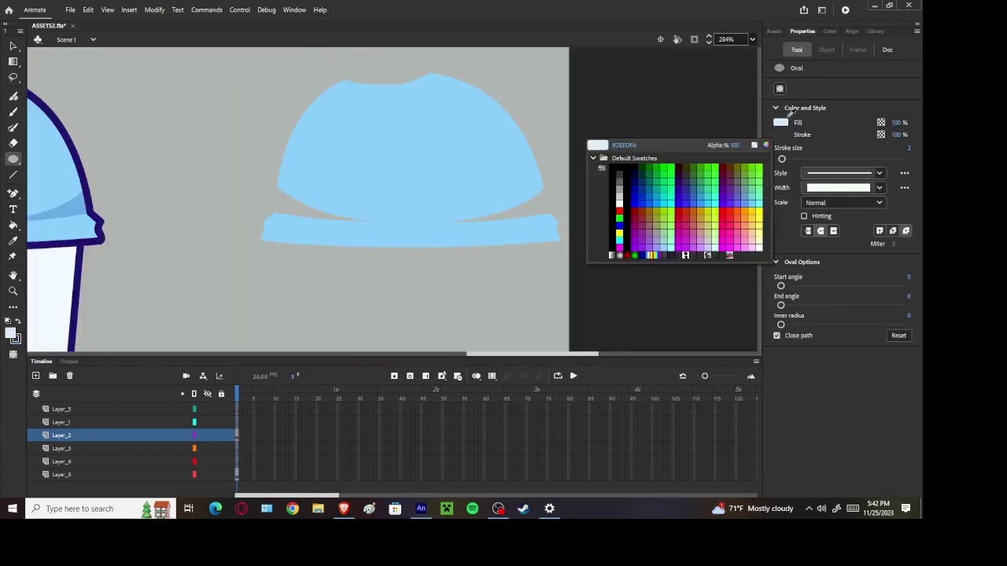
pyautogui.click(785, 122)
pyautogui.moveTo(109, 78); pyautogui.dragTo(171, 152)
# Rotate the light oval with Free Transform and place it over the gradient highlight on the second cup's dome
pyautogui.click(13, 45)
pyautogui.click(13, 61)
pyautogui.click(72, 63)
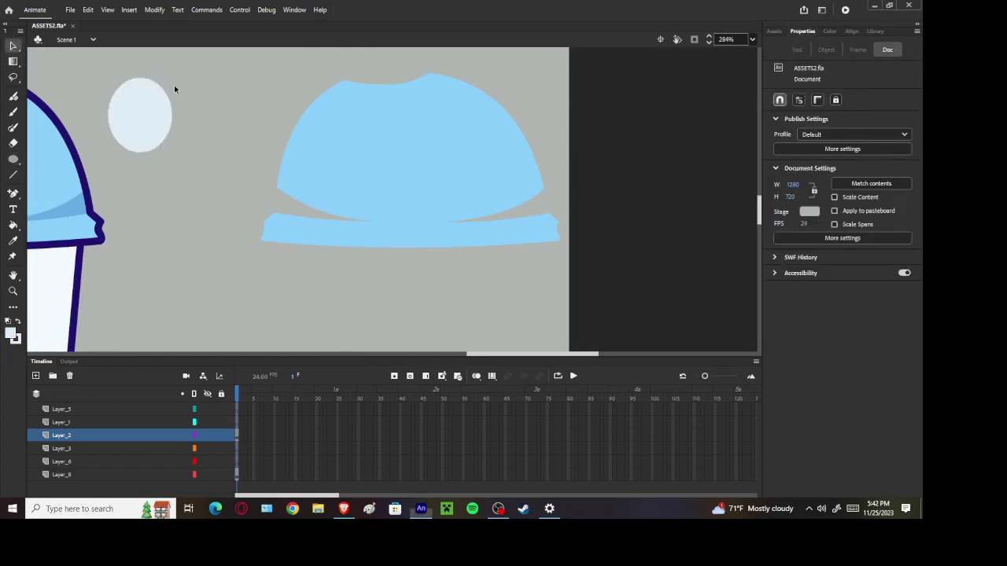
pyautogui.click(167, 98)
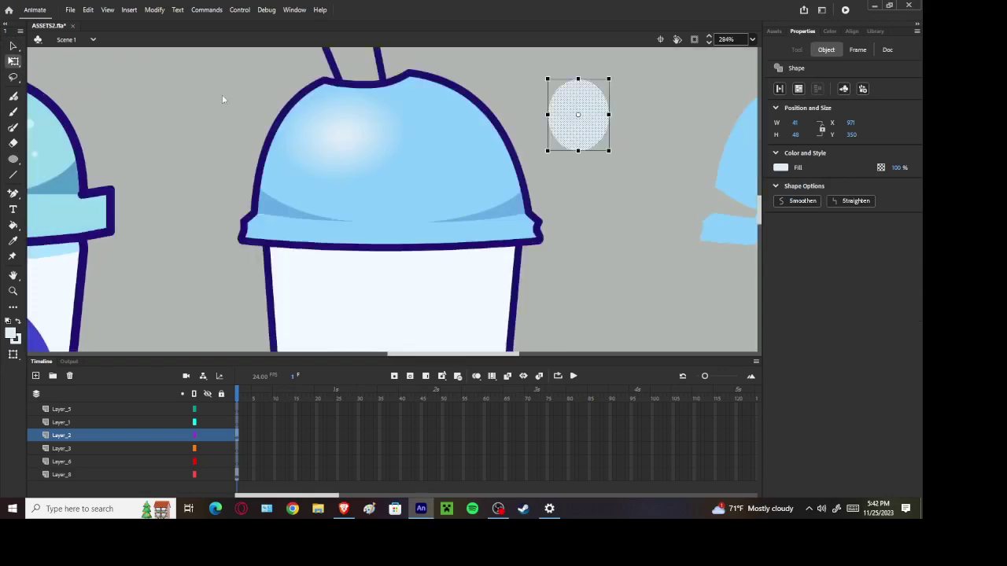
pyautogui.moveTo(614, 80); pyautogui.dragTo(393, 158)
# Add a Blur filter with High quality to the frame of Layer_2
pyautogui.click(856, 50)
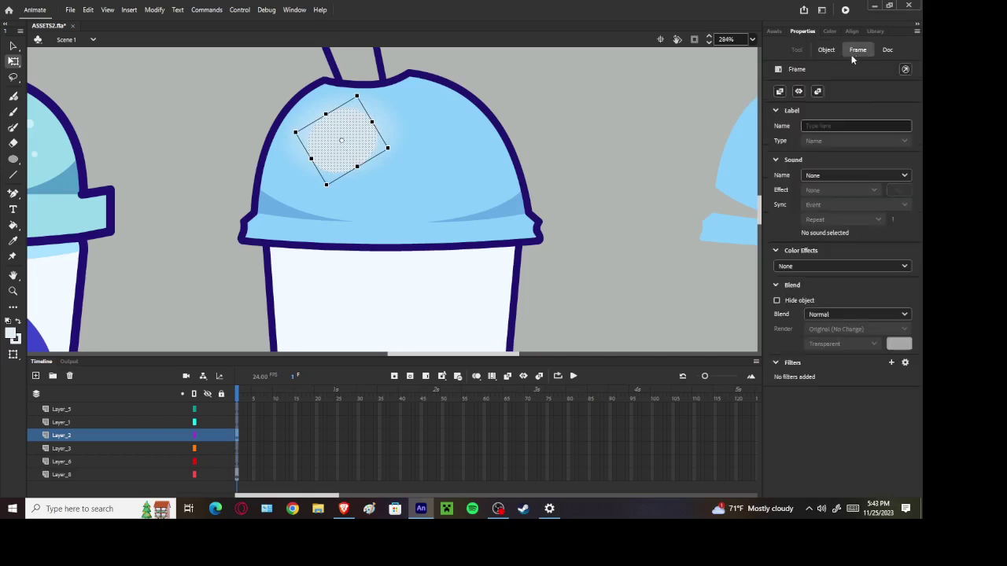
pyautogui.click(891, 363)
pyautogui.click(849, 391)
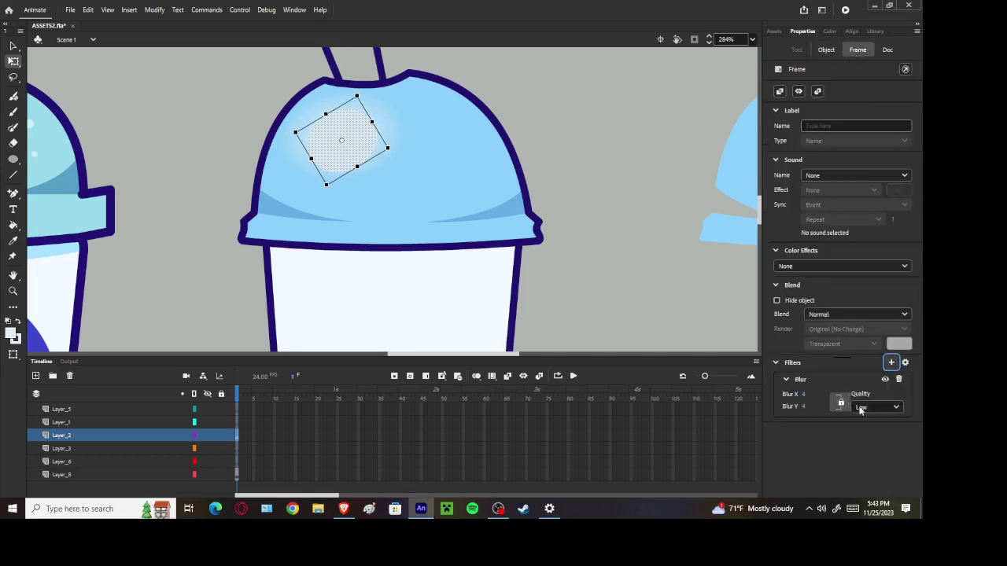
pyautogui.click(861, 410)
pyautogui.click(868, 445)
pyautogui.click(732, 191)
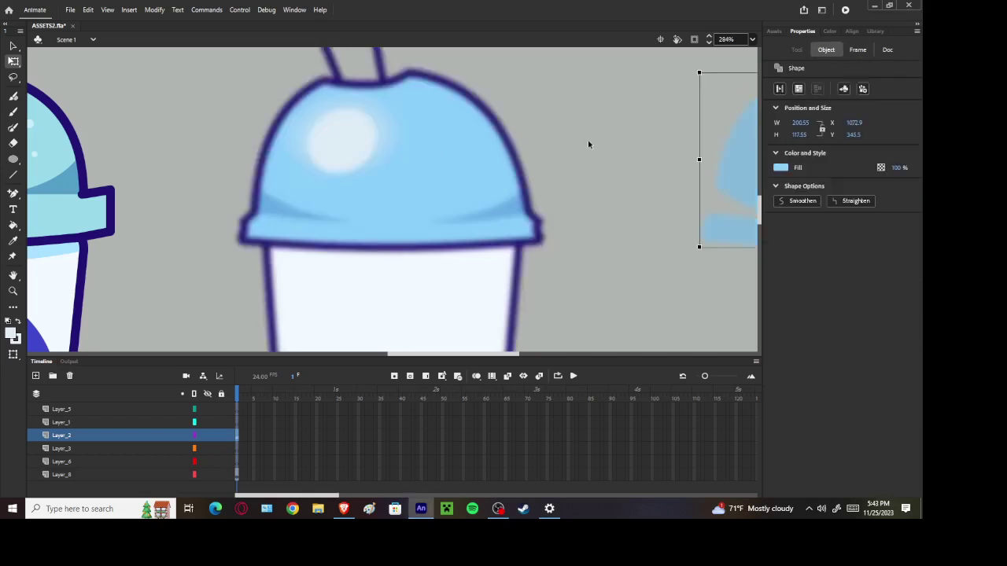
# Undo the Blur filter applied to the Layer_2 frame
pyautogui.click(581, 135)
pyautogui.scroll(-2, 581, 135)
pyautogui.hotkey('ctrl', 'z')
pyautogui.click(574, 149)
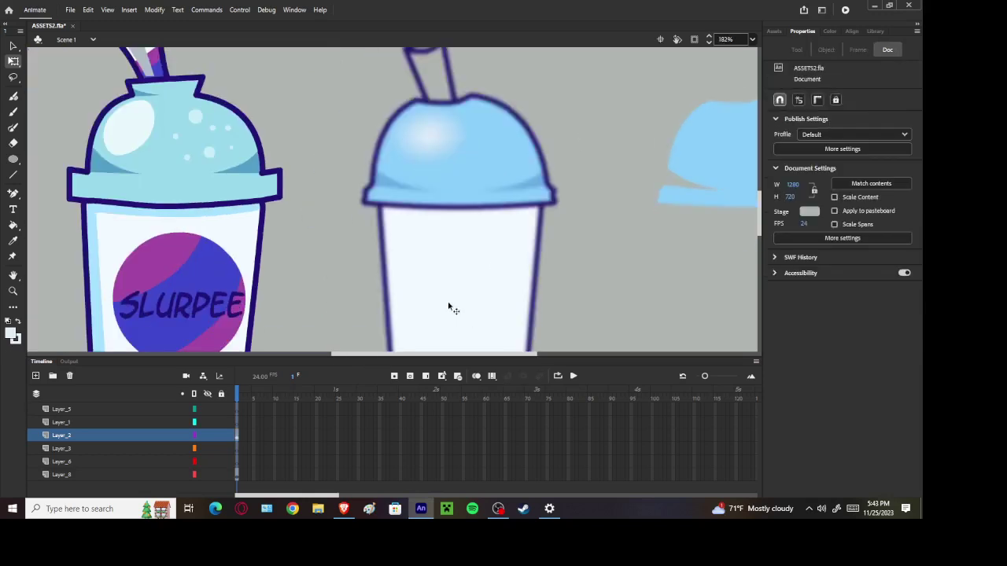
pyautogui.hotkey('ctrl', 'z')
pyautogui.hotkey('ctrl', 'z')
pyautogui.hotkey('ctrl', 'z')
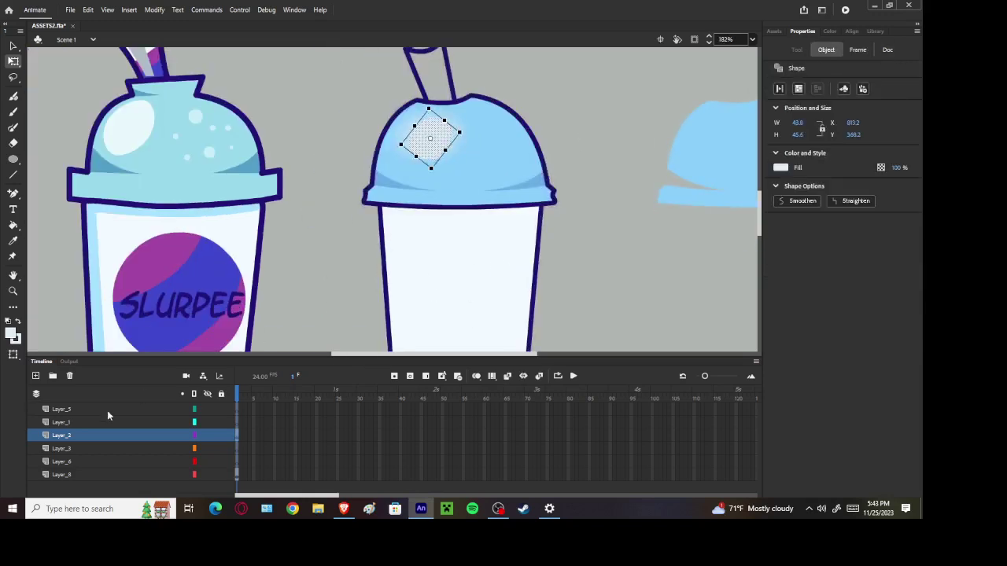
# Cut the light oval, paste it in place on Layer_1 and rotate it slightly
pyautogui.hotkey('ctrl', 'y')
pyautogui.click(38, 425)
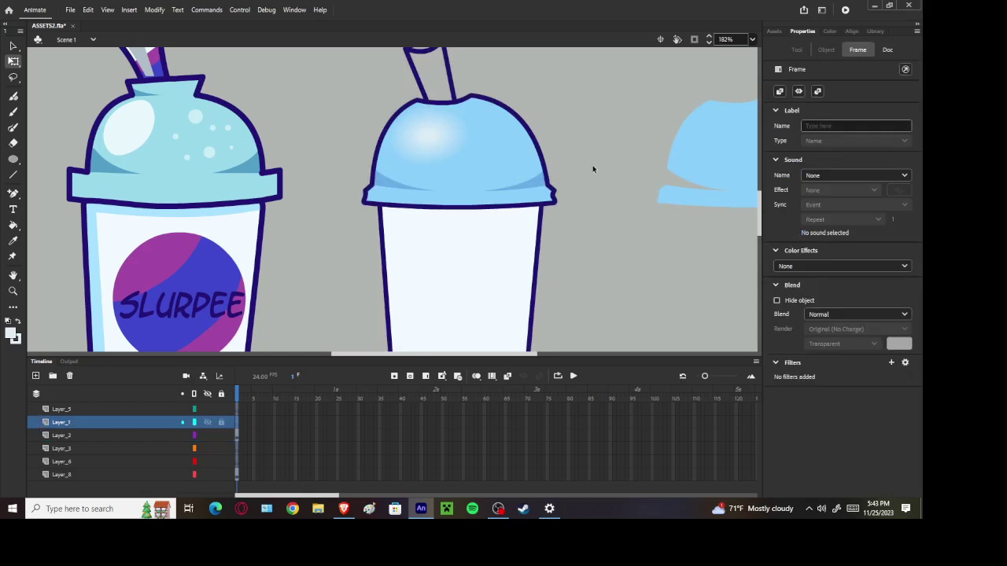
pyautogui.rightClick(625, 141)
pyautogui.click(638, 182)
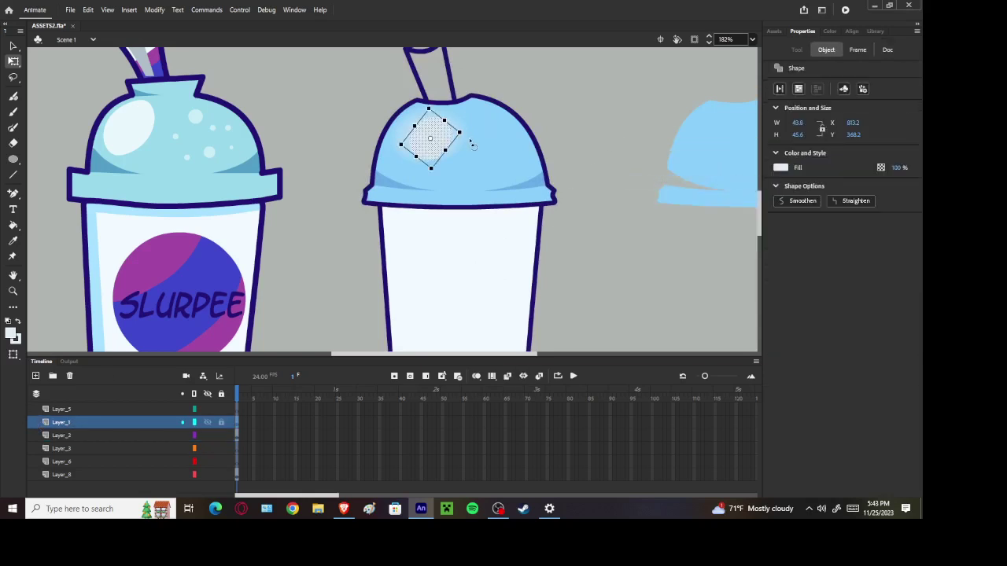
pyautogui.moveTo(472, 144); pyautogui.dragTo(471, 151)
# Add a Blur filter with High quality to the frame of Layer_1
pyautogui.click(860, 49)
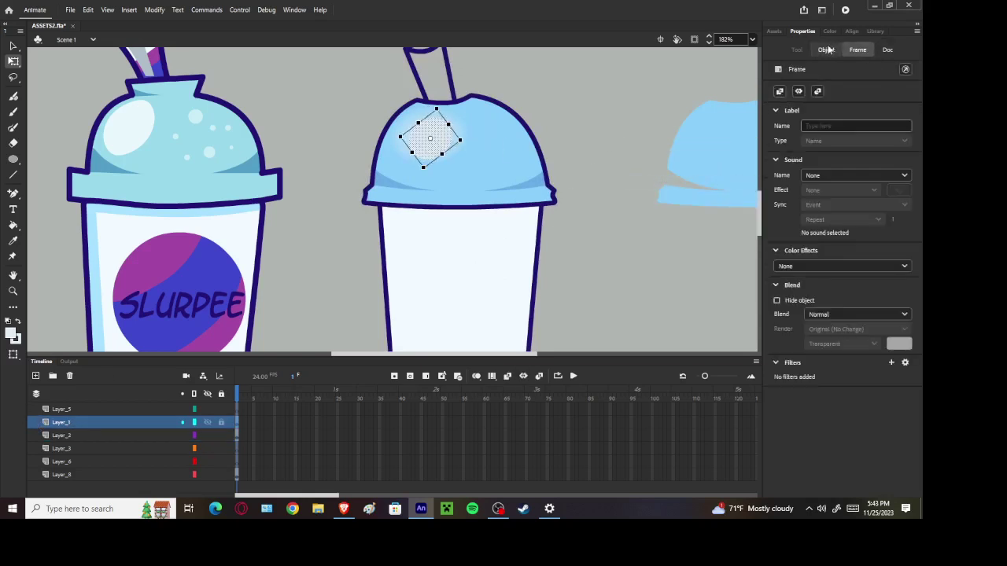
pyautogui.click(893, 364)
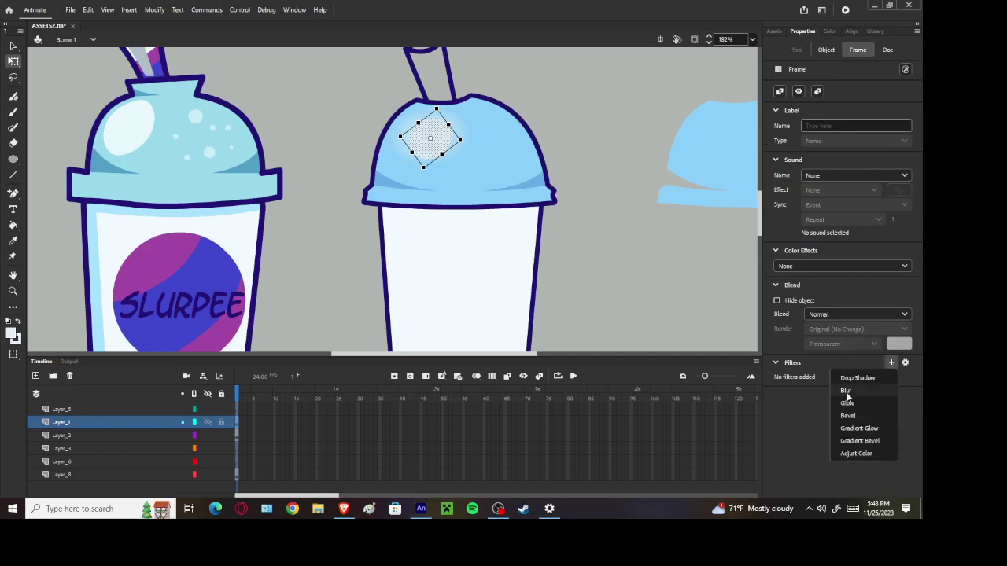
pyautogui.click(845, 391)
pyautogui.click(873, 407)
pyautogui.click(872, 445)
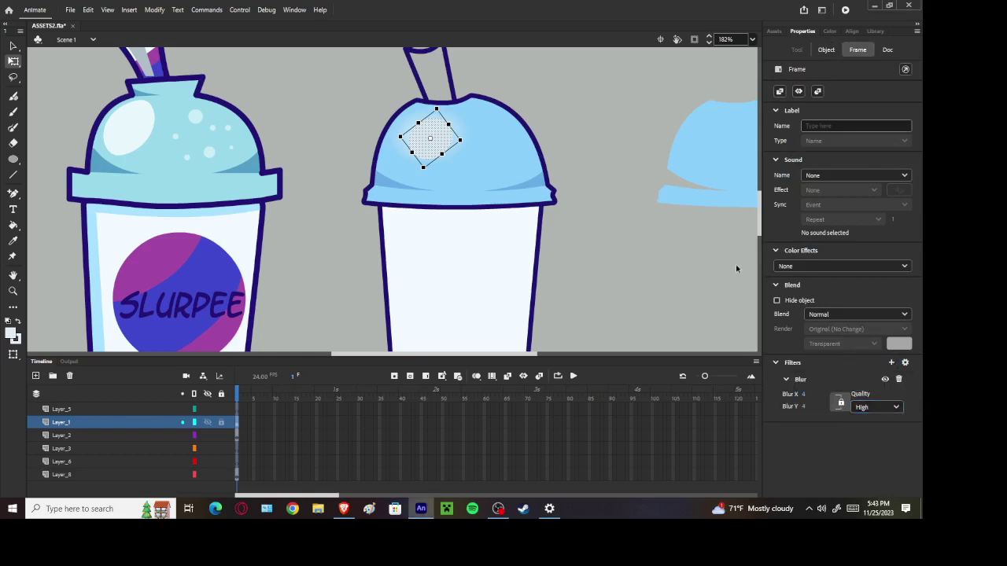
pyautogui.click(732, 265)
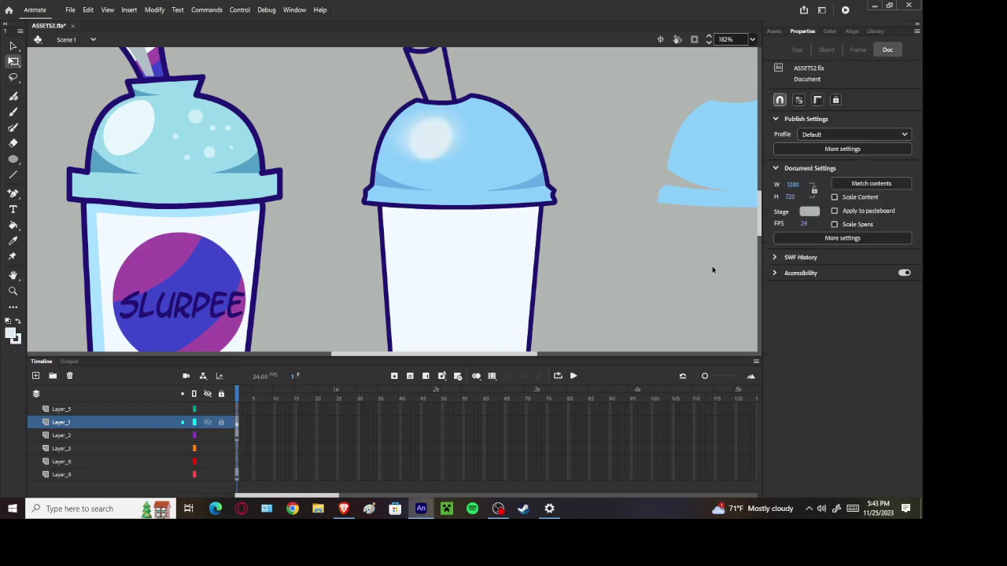
# Replace the second dome's radial gradient on Layer_2 with the duplicate's solid blue and delete the duplicated dome fill
pyautogui.click(238, 435)
pyautogui.click(523, 151)
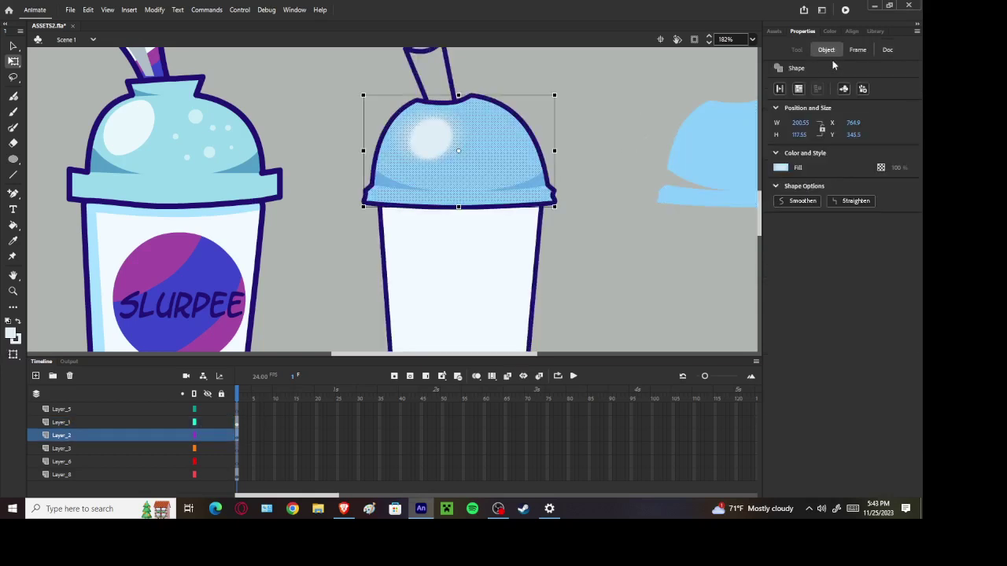
pyautogui.click(667, 130)
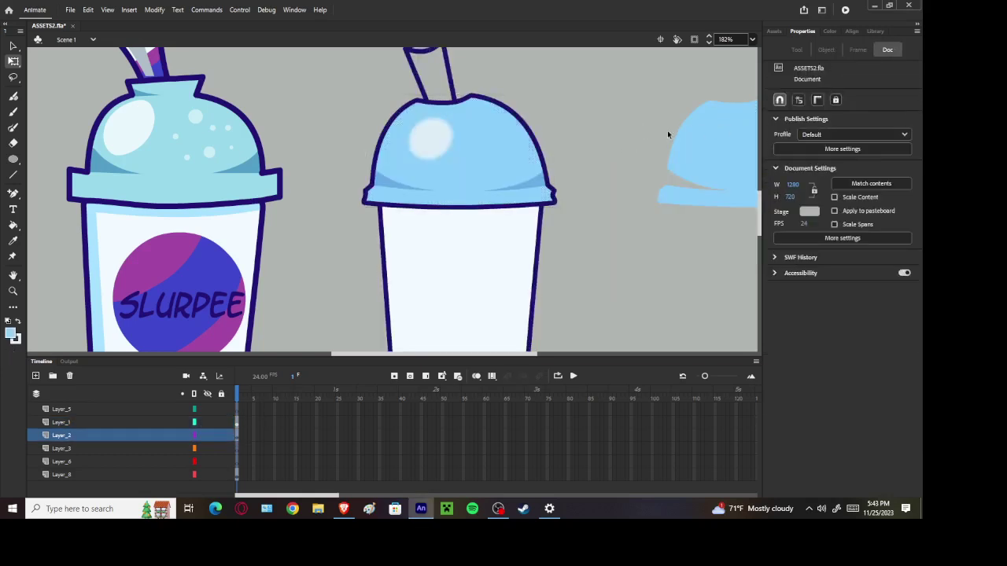
pyautogui.click(727, 142)
pyautogui.press('Delete')
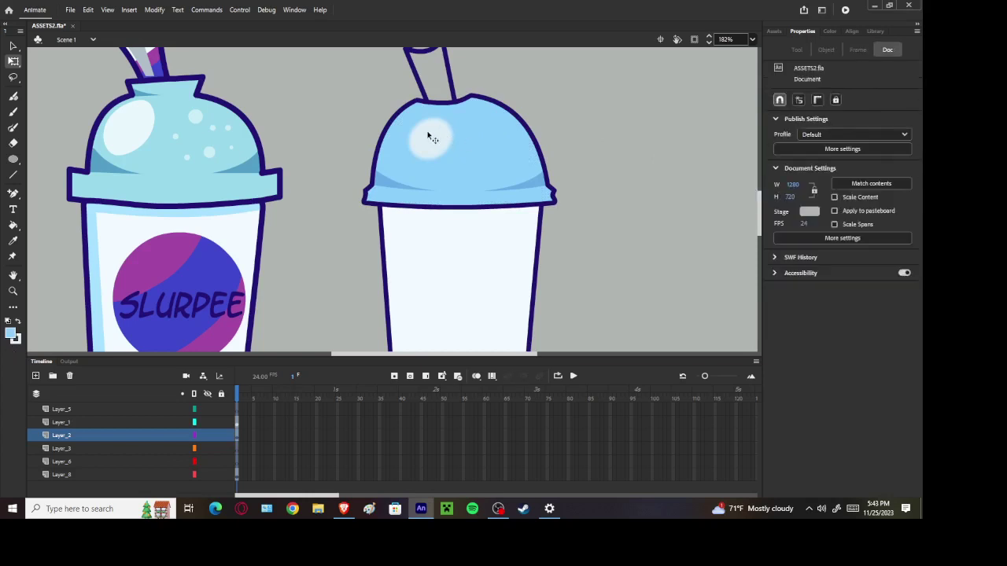
# Rotate the dome's highlight oval and increase the blur amount of the Layer_1 frame's Blur filter
pyautogui.click(430, 138)
pyautogui.moveTo(460, 118); pyautogui.dragTo(469, 126)
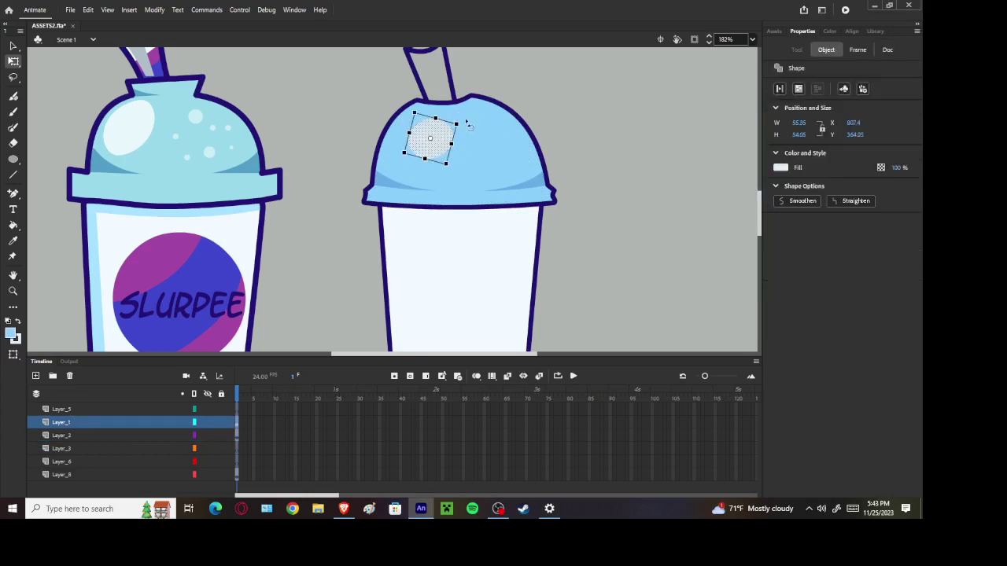
pyautogui.click(857, 50)
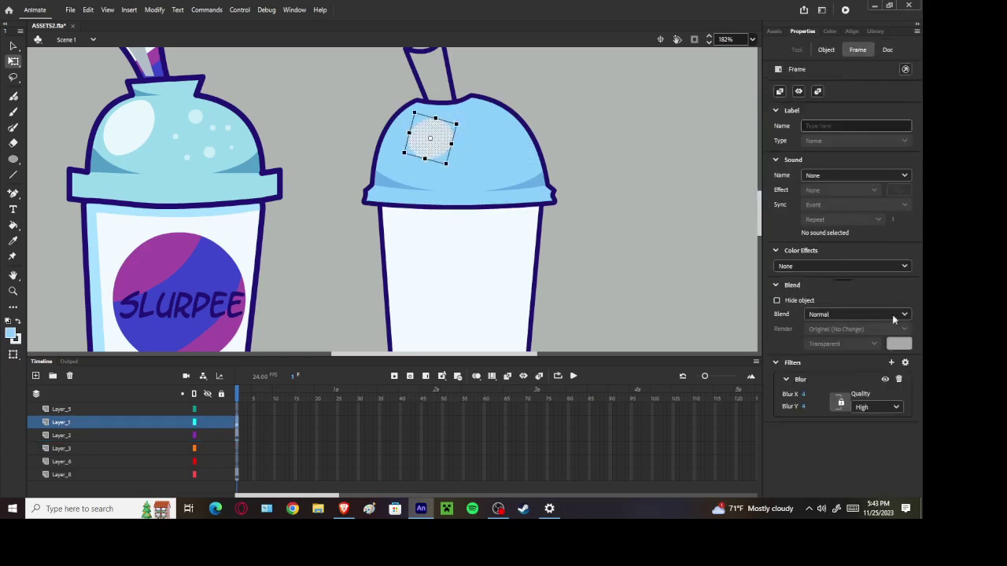
pyautogui.click(803, 395)
pyautogui.click(630, 295)
# Flatten the blurred highlight into a tilted ellipse and position it near the upper-left edge of the dome
pyautogui.scroll(1, 423, 110)
pyautogui.click(446, 154)
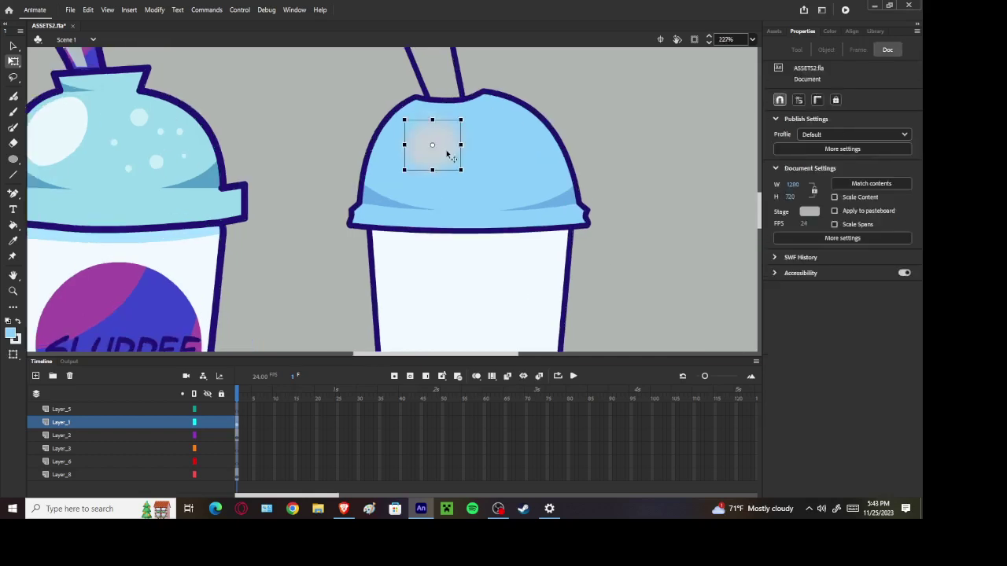
pyautogui.click(453, 157)
pyautogui.moveTo(431, 171); pyautogui.dragTo(459, 105)
pyautogui.click(312, 299)
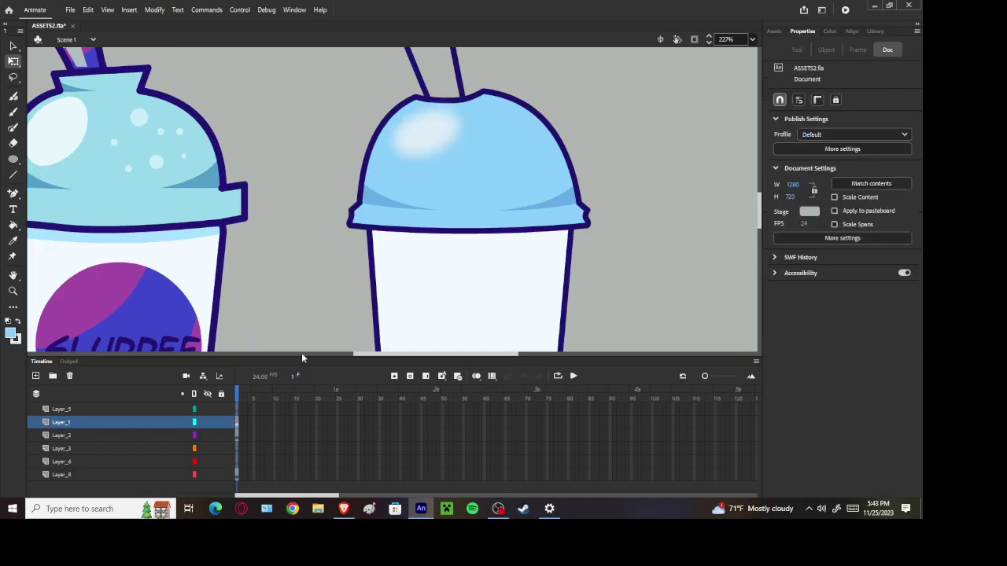
# Save the ASSETS2.fla document and switch to the Brave browser's Slurpee image search for reference
pyautogui.hotkey('ctrl', 's')
pyautogui.click(344, 509)
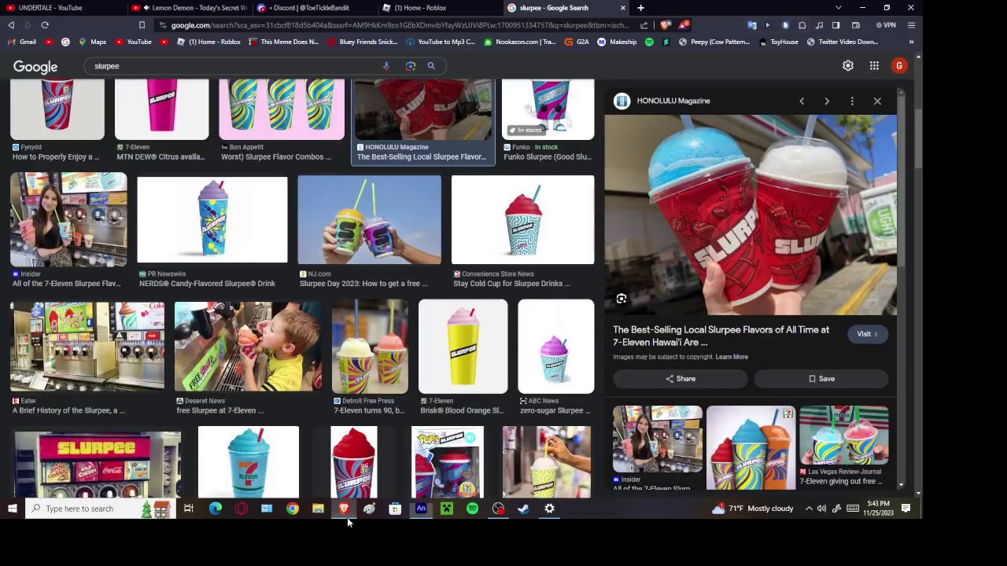
# Like the "Lemon Demon - Today's Secret Word" video on YouTube and switch back to Adobe Animate
pyautogui.click(159, 14)
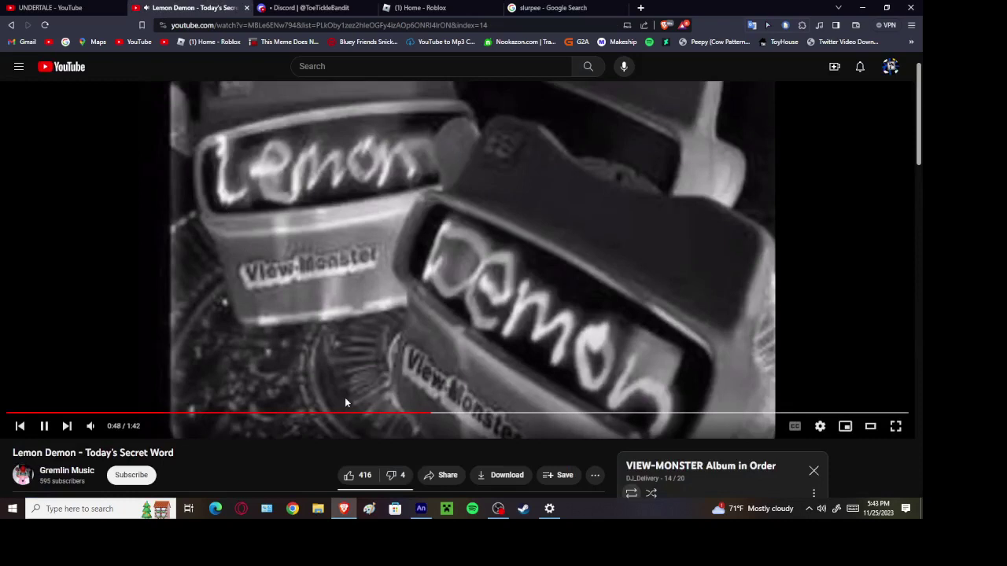
pyautogui.click(368, 475)
pyautogui.click(48, 412)
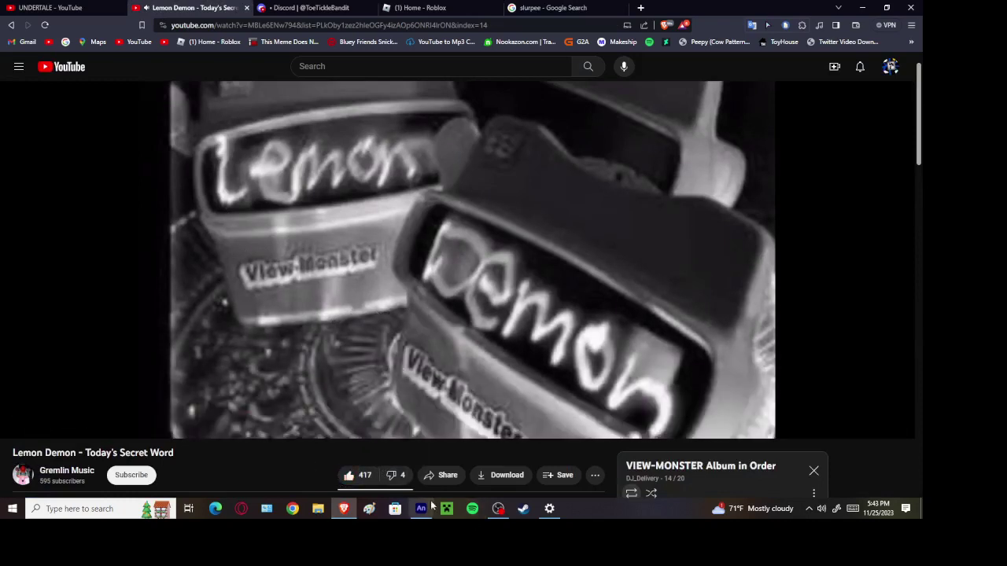
pyautogui.click(423, 509)
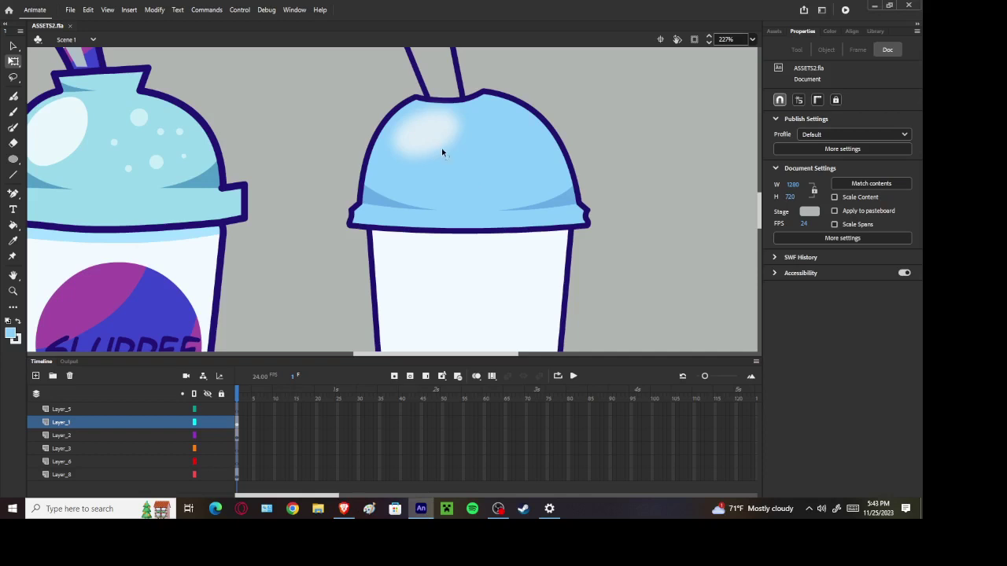
# Move the blurred highlight inward on the second dome to X 806.25, Y 371.4 and set its fill opacity to 86%
pyautogui.click(421, 120)
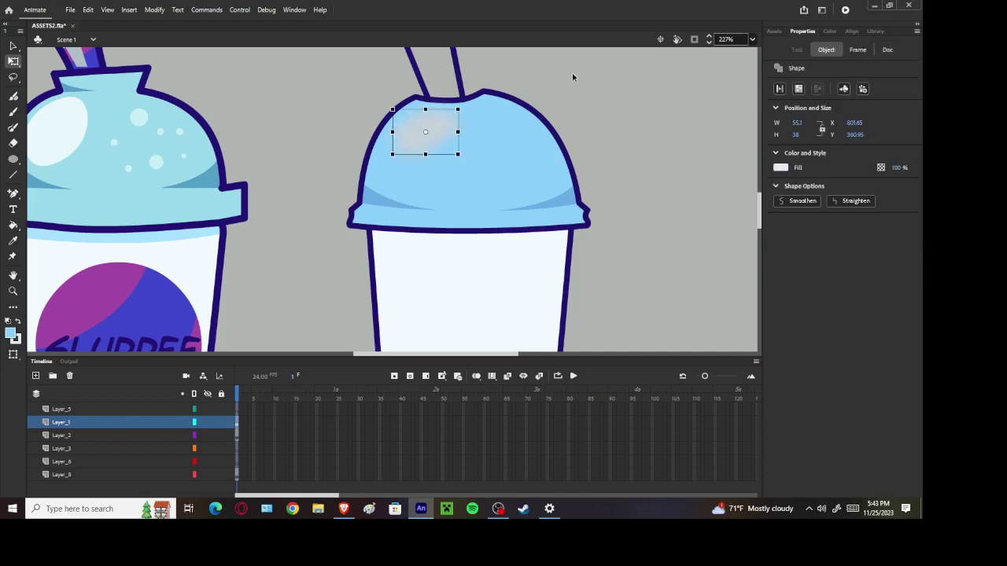
pyautogui.click(385, 114)
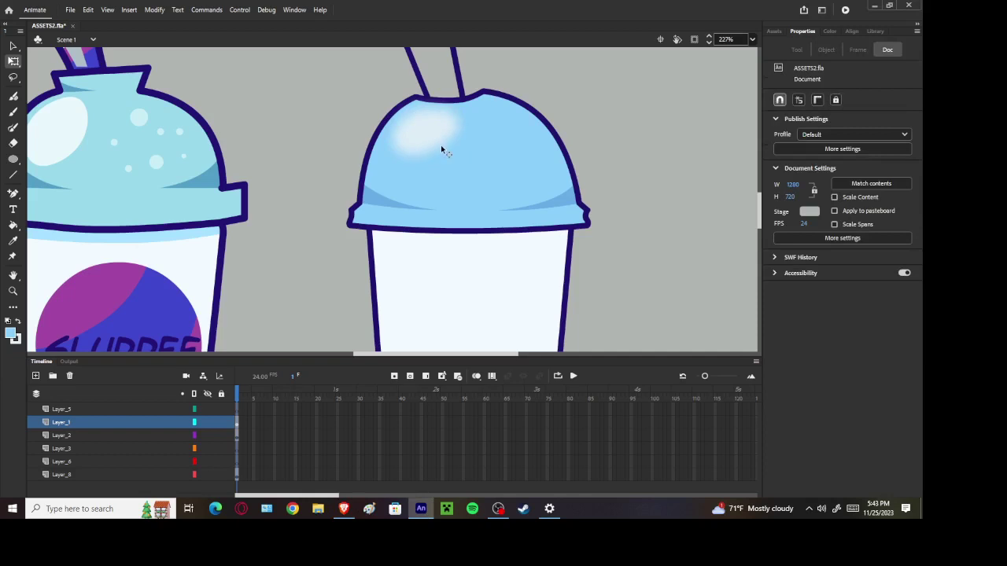
pyautogui.scroll(-5, 440, 144)
pyautogui.scroll(3, 474, 169)
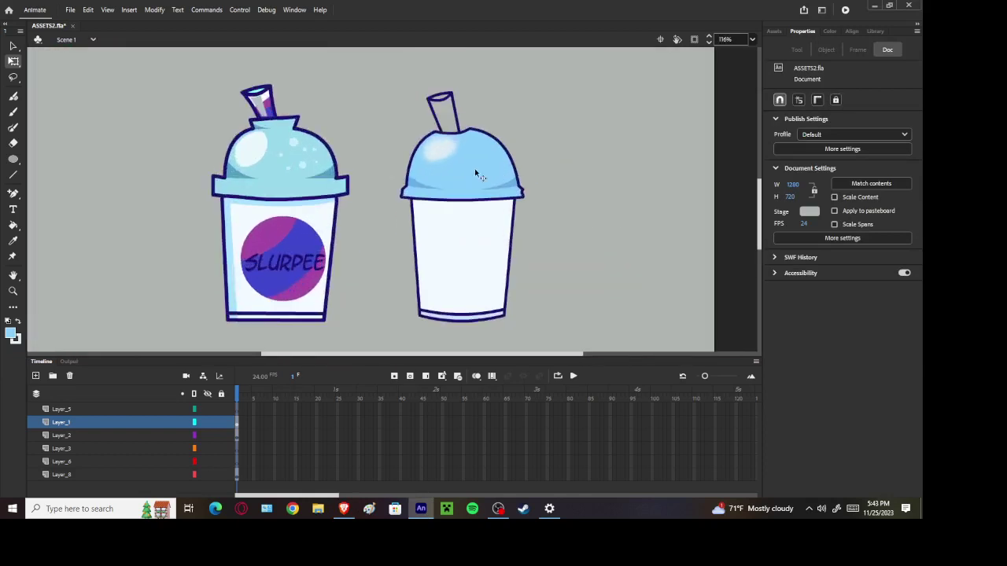
pyautogui.click(441, 152)
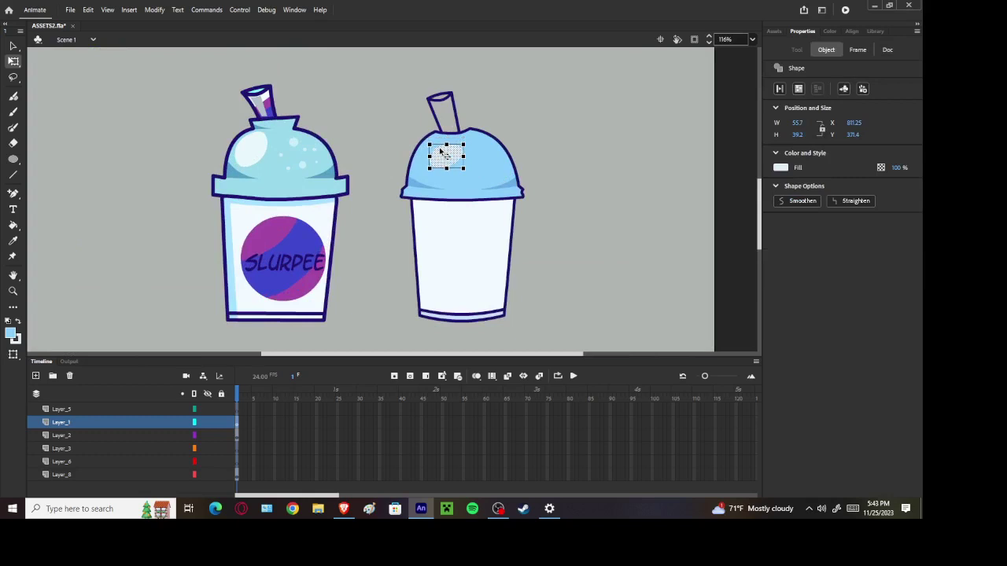
pyautogui.press('Left')
pyautogui.press('Left')
pyautogui.press('Left')
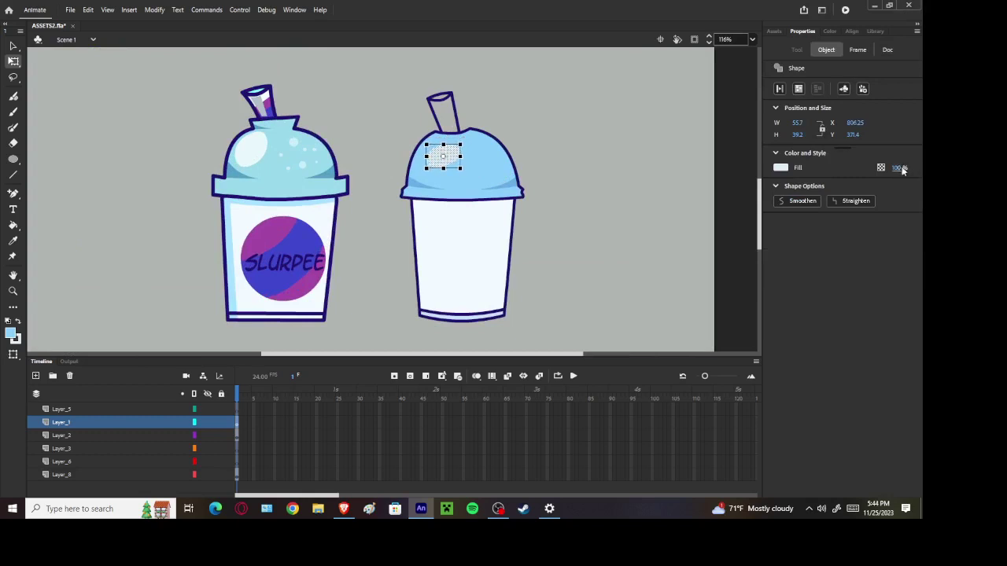
pyautogui.click(655, 106)
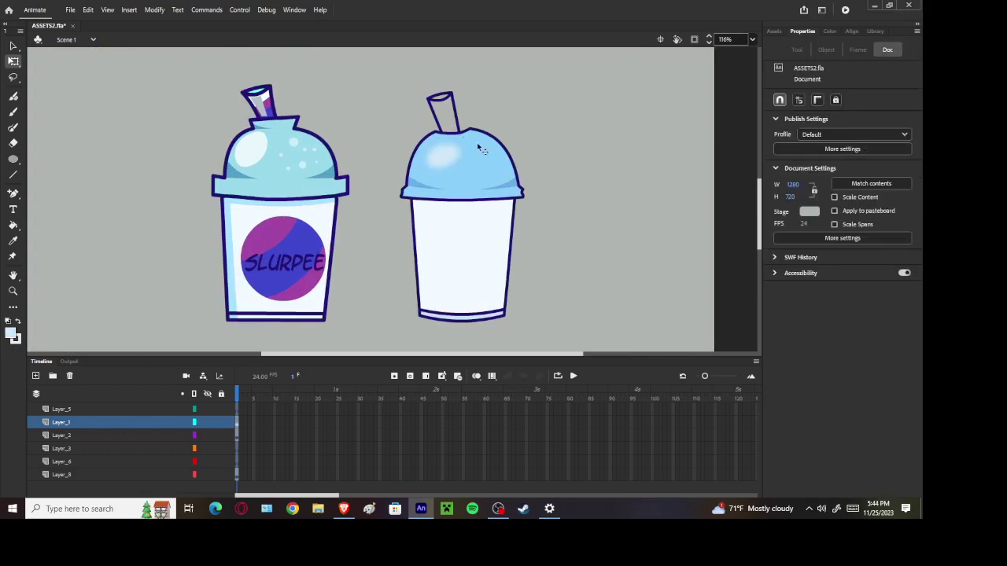
# Open the Blur X value of the Layer_1 frame's Blur filter for the dome highlight
pyautogui.click(446, 158)
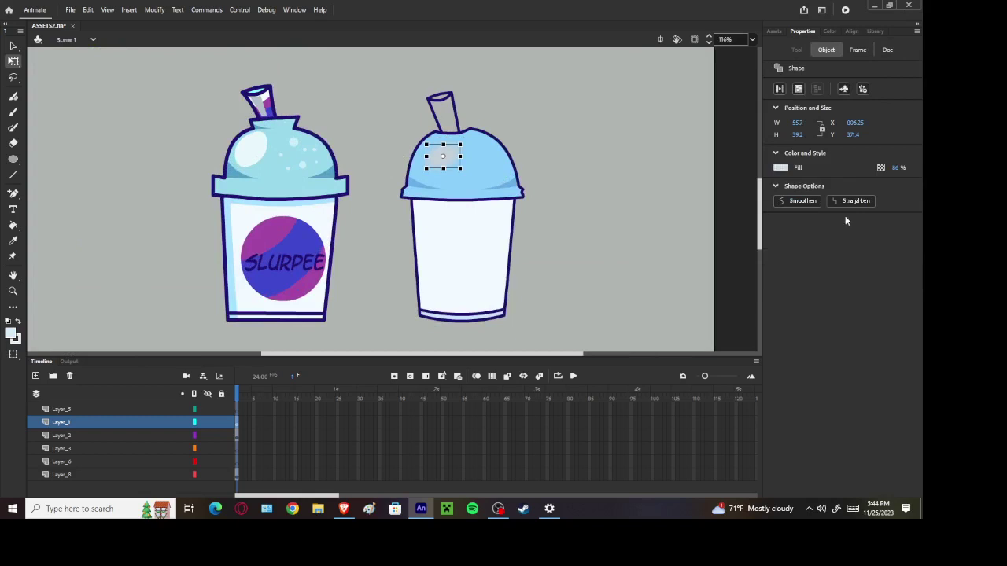
pyautogui.click(857, 49)
pyautogui.click(802, 396)
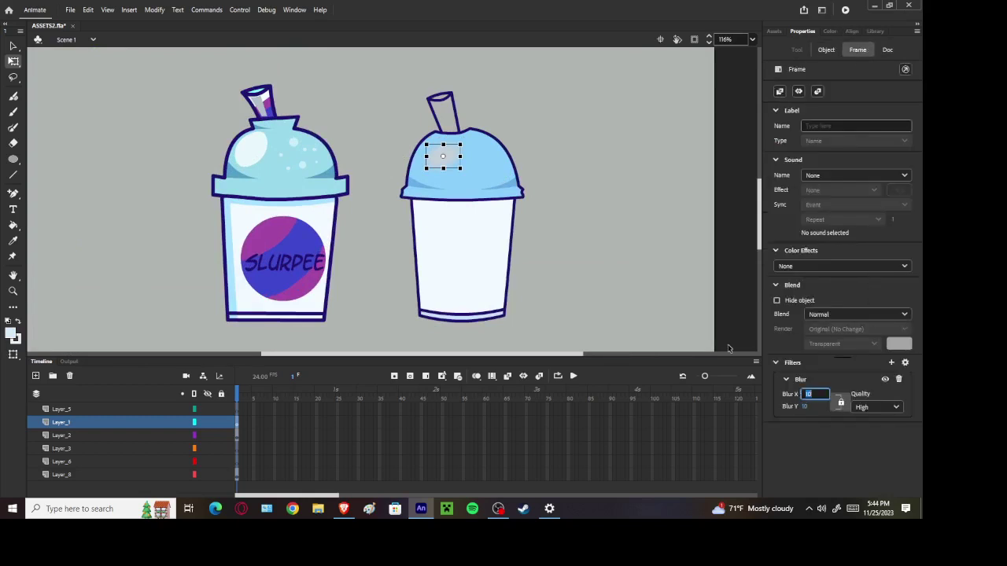
pyautogui.click(618, 265)
# Save the ASSETS2.fla document and activate the Line tool
pyautogui.scroll(-3, 594, 262)
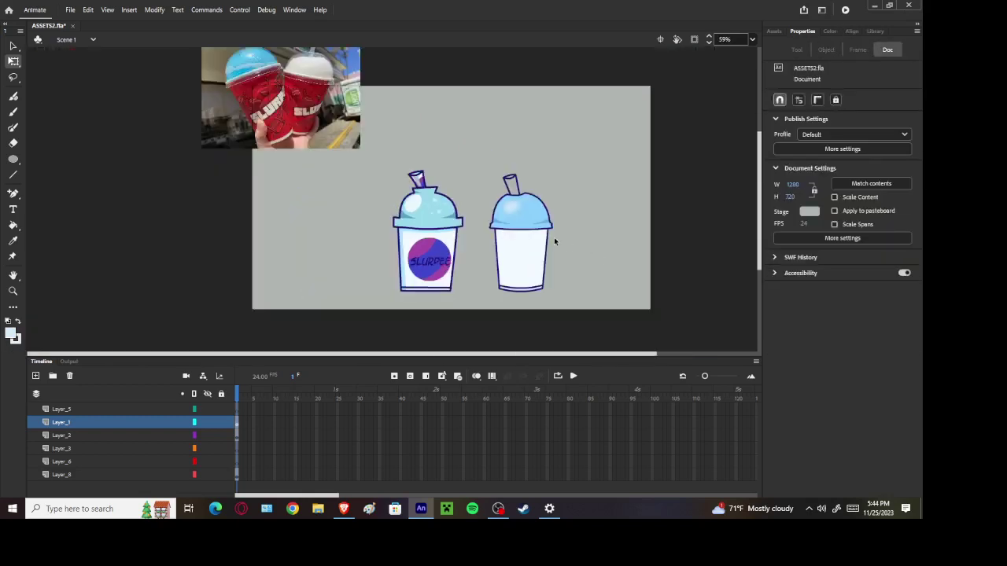
pyautogui.scroll(2, 563, 244)
pyautogui.hotkey('ctrl', 's')
pyautogui.click(12, 174)
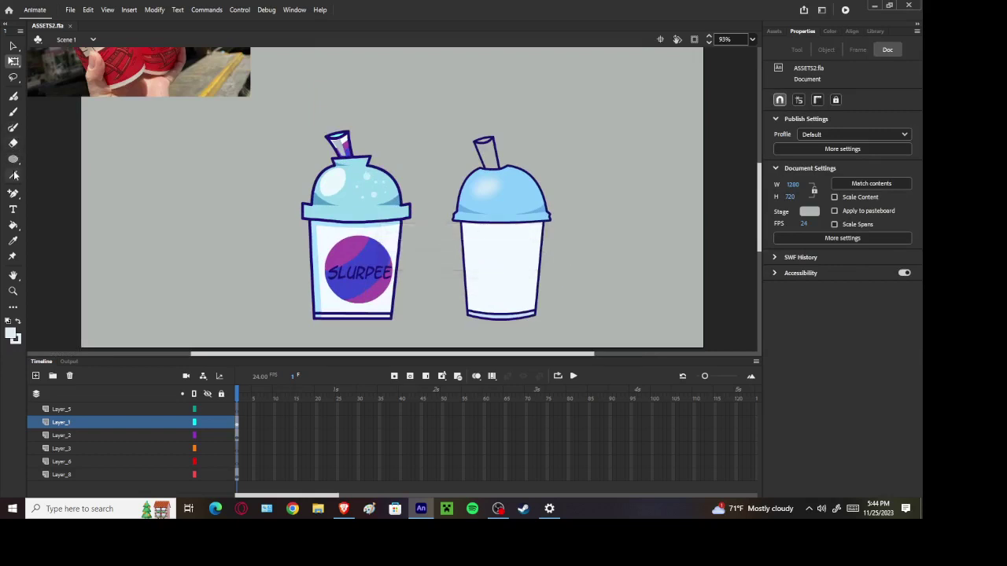
# Try adding short pale ridge lines across the lid rim of the plain cup on Layer_5
pyautogui.scroll(2, 444, 218)
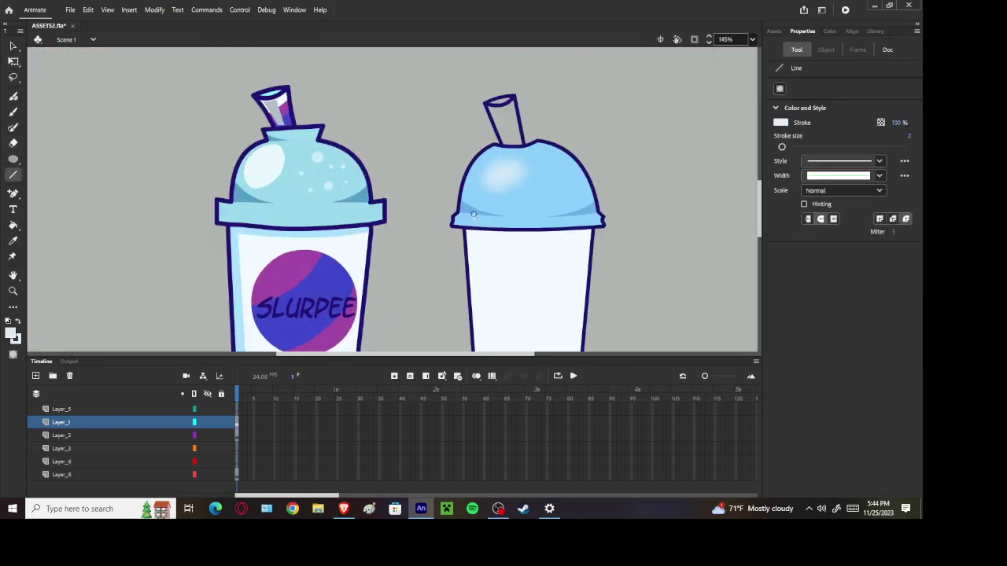
pyautogui.scroll(3, 485, 223)
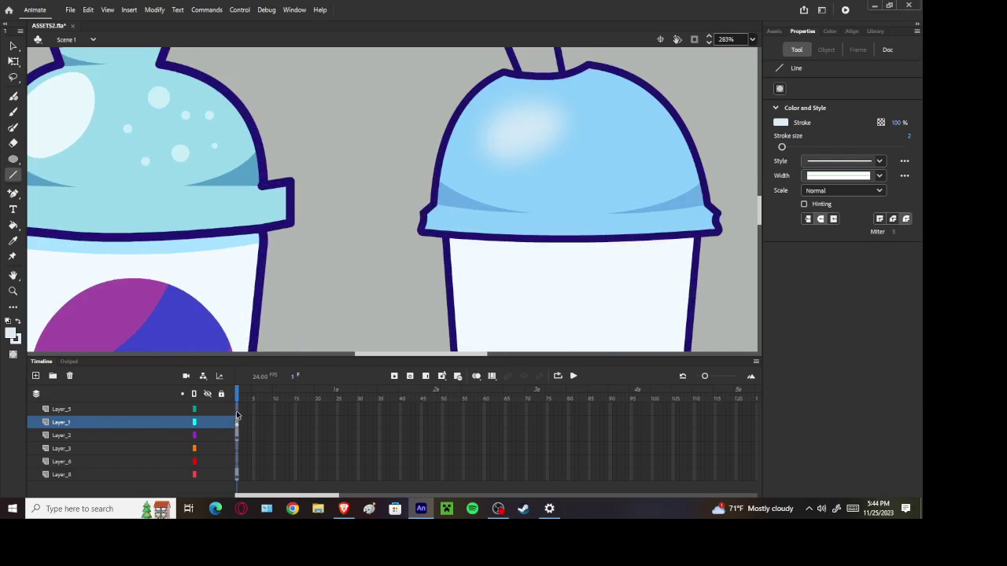
pyautogui.click(237, 410)
pyautogui.moveTo(439, 233)
pyautogui.mouseDown()
pyautogui.moveTo(448, 207)
pyautogui.moveTo(485, 210)
pyautogui.mouseUp()
pyautogui.hotkey('ctrl', 'z')
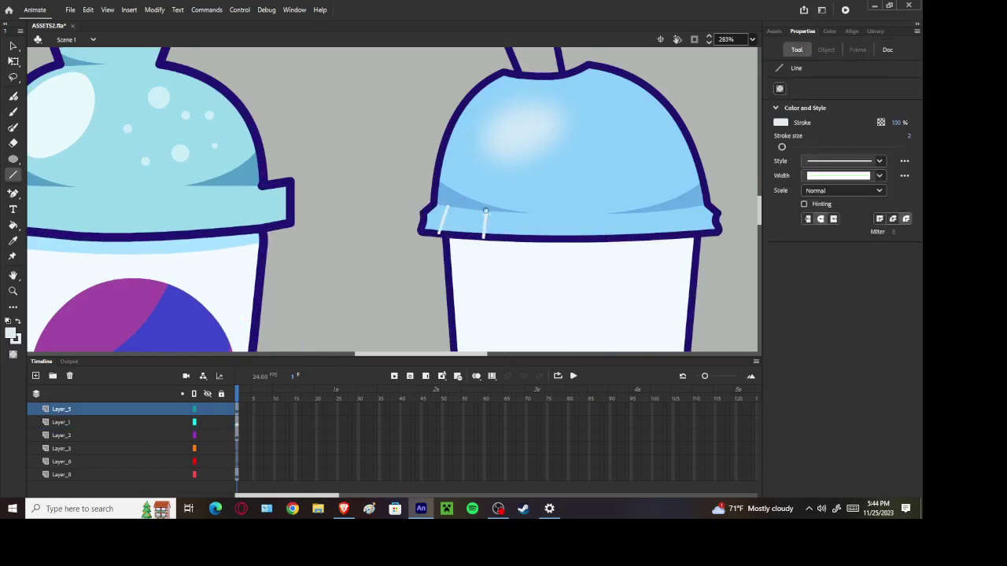
pyautogui.moveTo(552, 236)
pyautogui.mouseDown()
pyautogui.moveTo(554, 218)
pyautogui.moveTo(530, 213)
pyautogui.mouseUp()
pyautogui.hotkey('ctrl', 'z')
pyautogui.moveTo(574, 236); pyautogui.dragTo(574, 218)
pyautogui.hotkey('ctrl', 'z')
pyautogui.moveTo(631, 237); pyautogui.dragTo(626, 214)
pyautogui.moveTo(681, 234); pyautogui.dragTo(669, 210)
# Undo the ridge lines drawn on the plain cup's lid rim
pyautogui.scroll(-5, 699, 209)
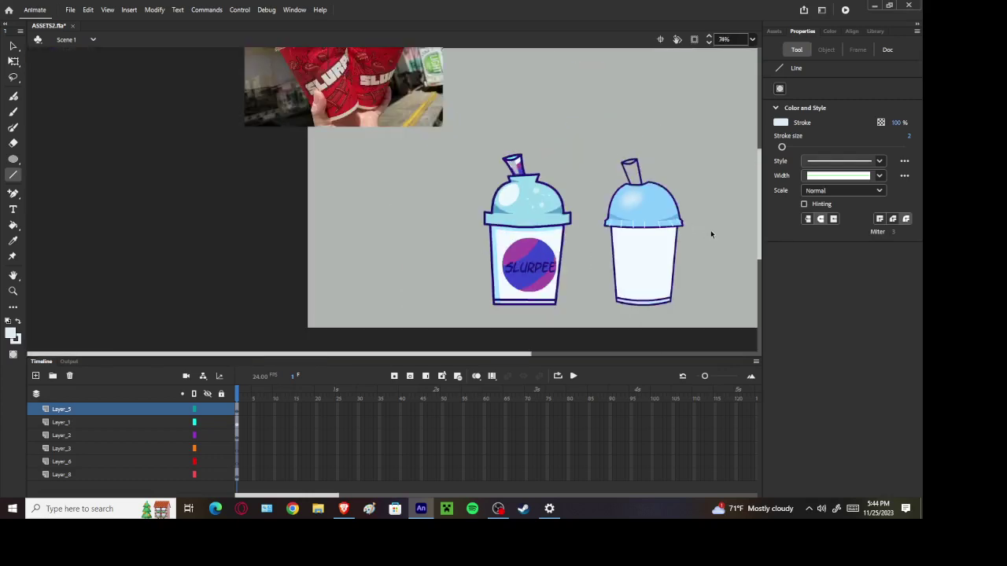
pyautogui.scroll(3, 711, 230)
pyautogui.scroll(-3, 708, 232)
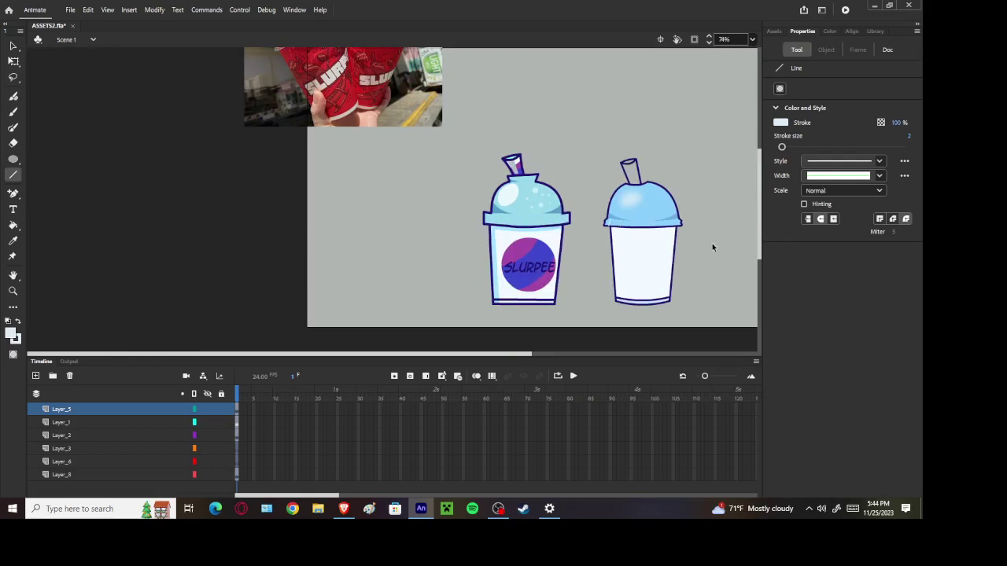
pyautogui.hotkey('ctrl', 'z')
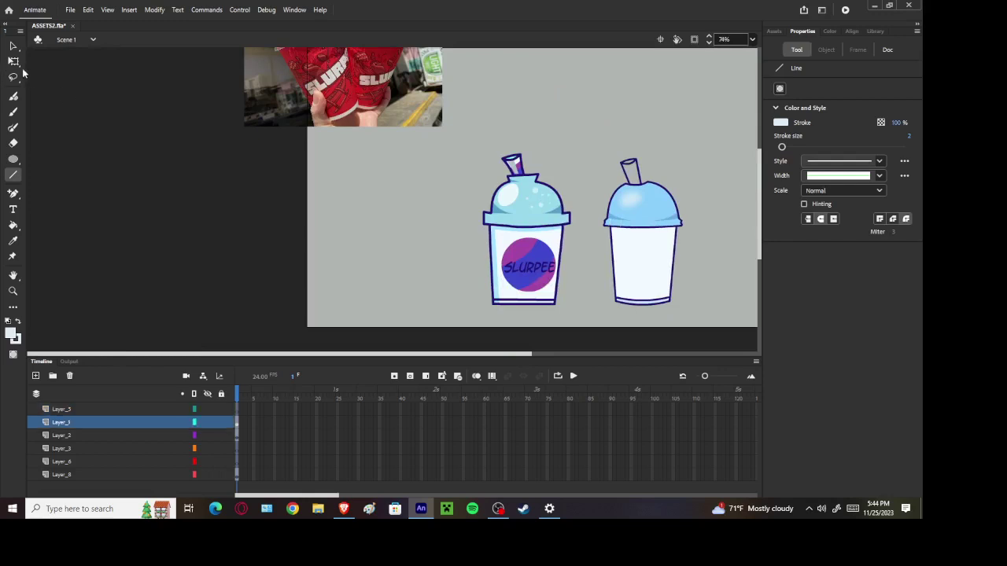
# Make the first frame of Layer_2 active, leaving nothing selected on the stage
pyautogui.click(12, 45)
pyautogui.hscroll(5, 446, 226)
pyautogui.scroll(3, 311, 238)
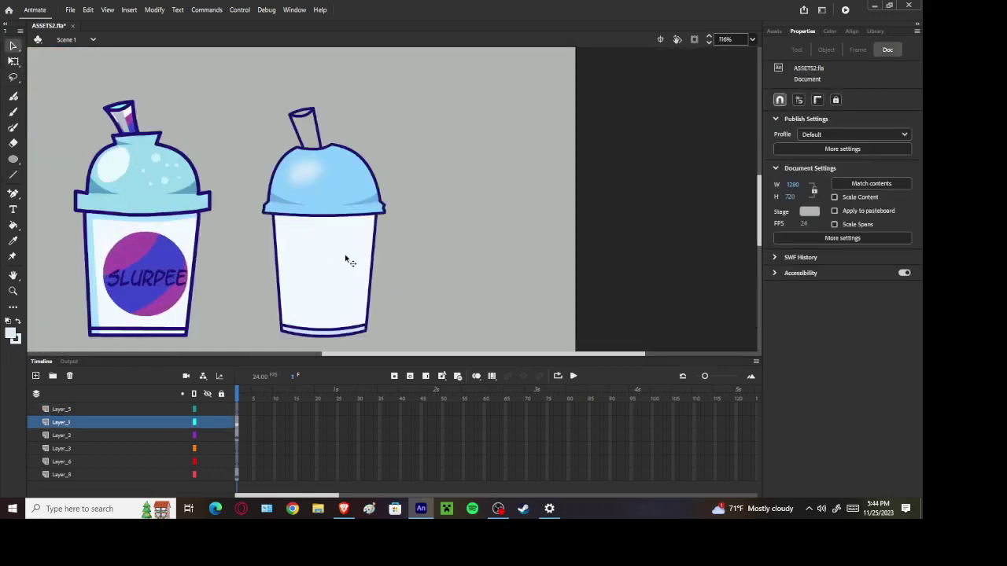
pyautogui.click(237, 437)
pyautogui.click(492, 269)
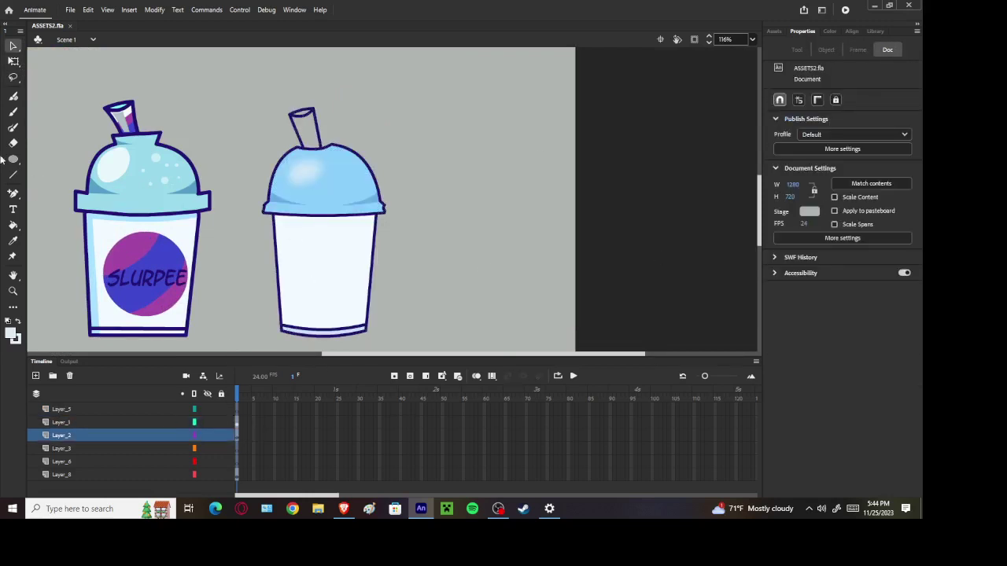
# Add the static text "PEE WEE HERMAN??" above and beside the plain cup
pyautogui.click(12, 210)
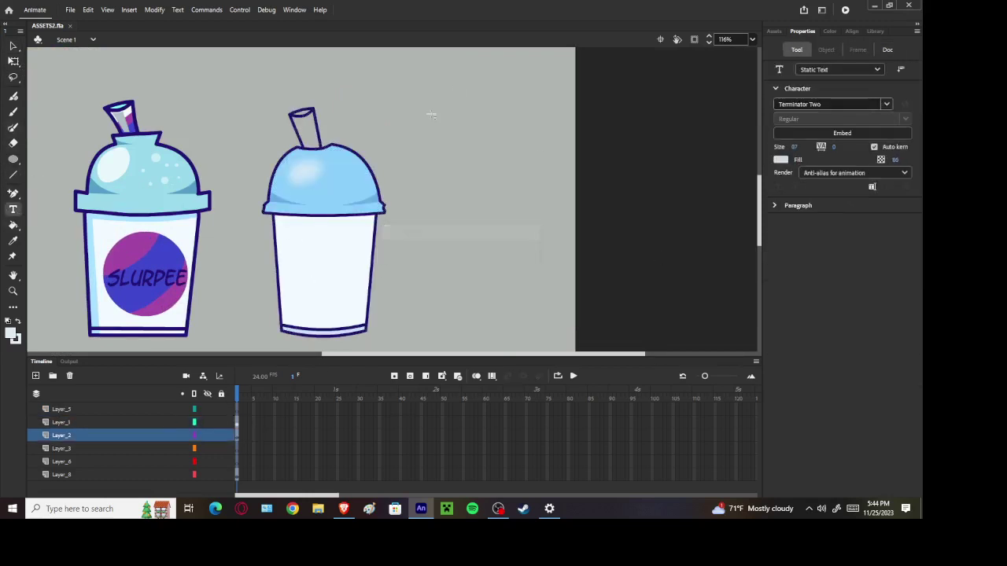
pyautogui.click(431, 115)
pyautogui.write('PEE')
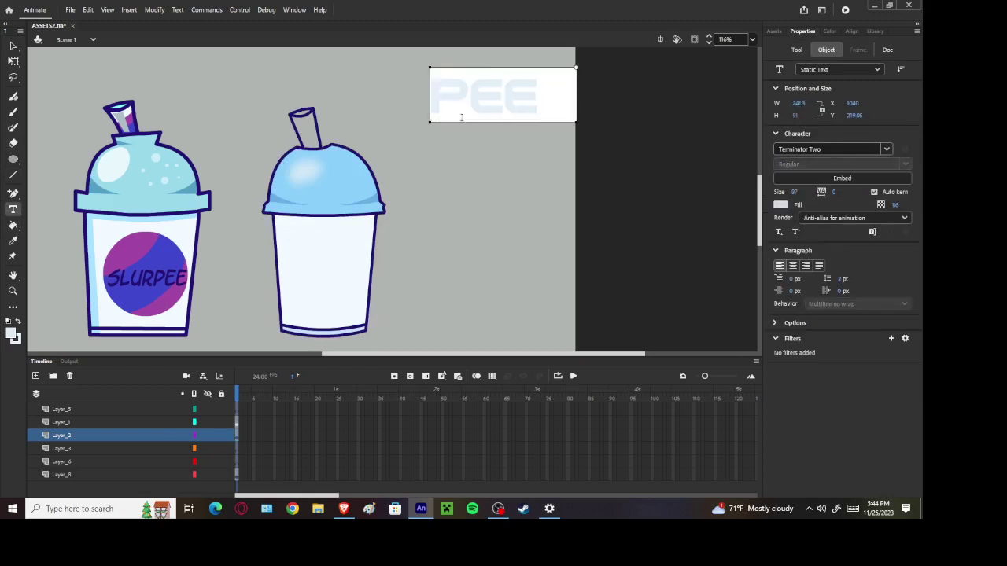
pyautogui.write(' WEE H')
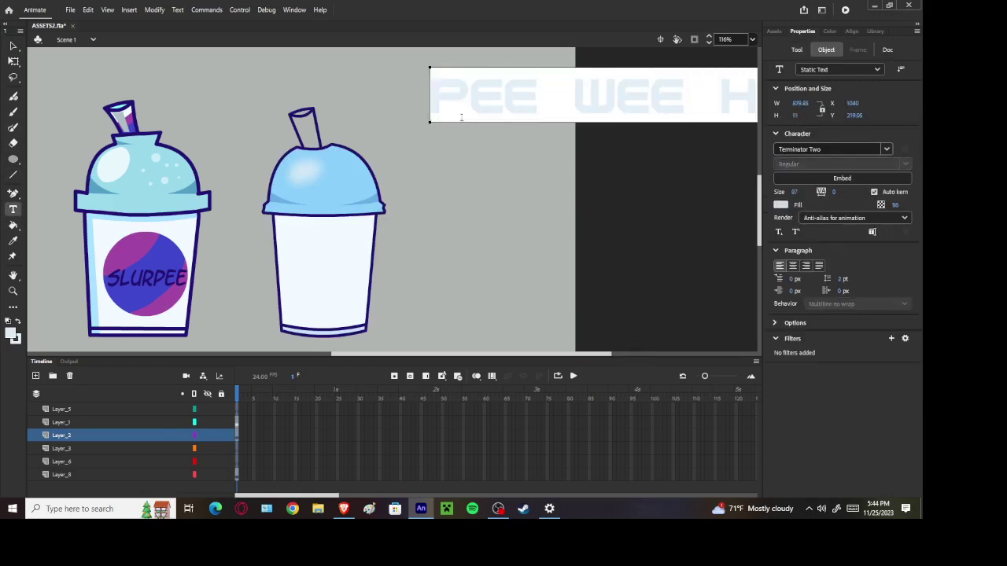
pyautogui.doubleClick(501, 81)
pyautogui.click(502, 82)
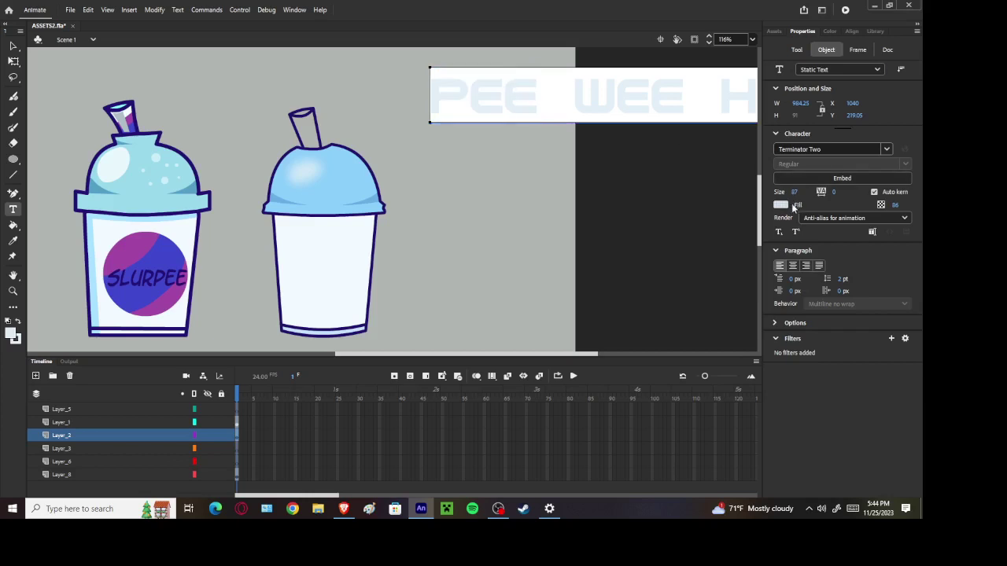
# Recolour the visible part of the text from its first letter onward to black
pyautogui.doubleClick(662, 94)
pyautogui.moveTo(432, 90); pyautogui.dragTo(923, 99)
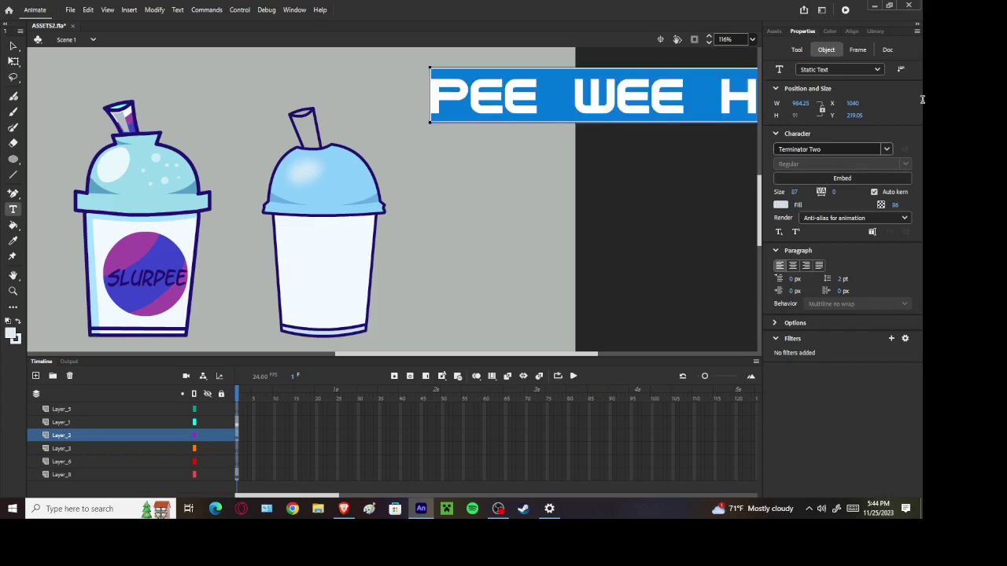
pyautogui.click(781, 205)
pyautogui.click(612, 233)
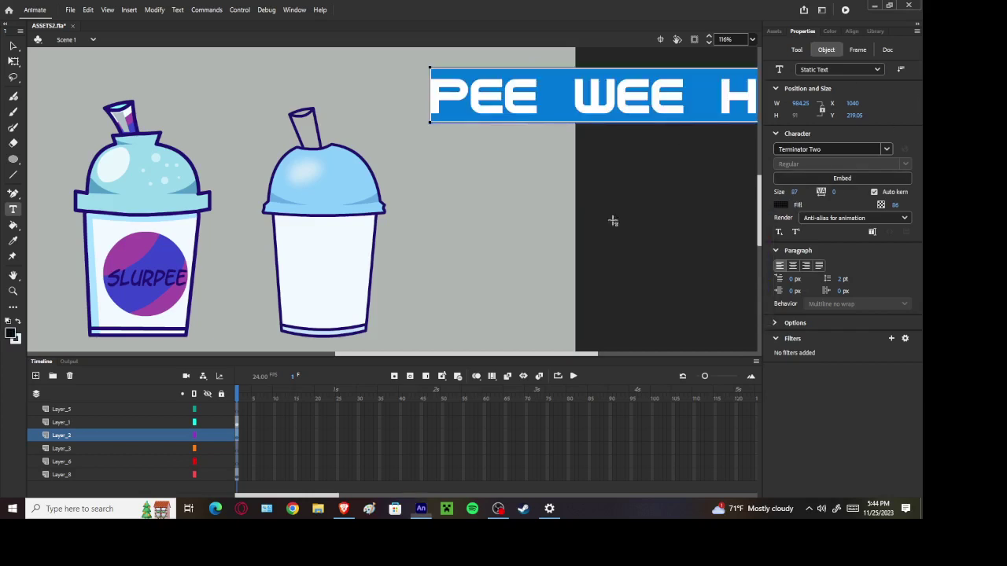
pyautogui.click(605, 203)
# Delete the "PEE WEE HERMAN??" text from the stage
pyautogui.scroll(-5, 605, 202)
pyautogui.scroll(2, 704, 166)
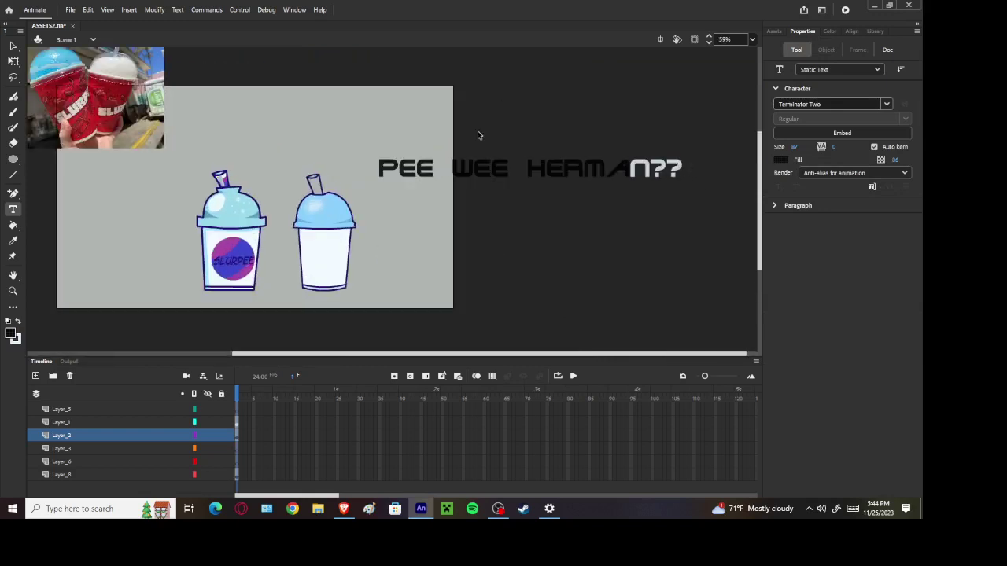
pyautogui.click(13, 46)
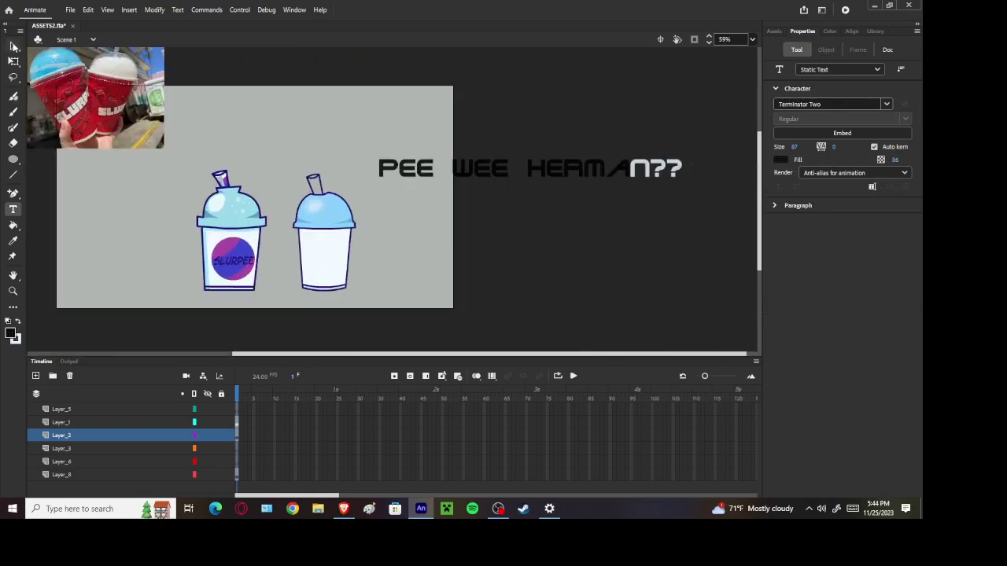
pyautogui.click(515, 176)
pyautogui.press('Delete')
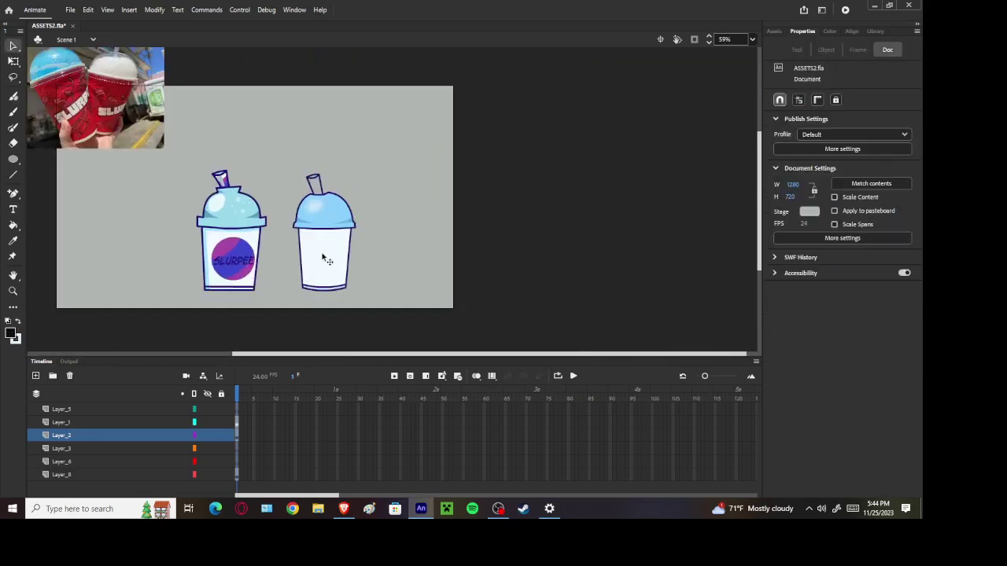
# Draw a slightly curved line in #ADCFE4 across the plain cup's body, just below the lid
pyautogui.click(13, 174)
pyautogui.scroll(2, 283, 234)
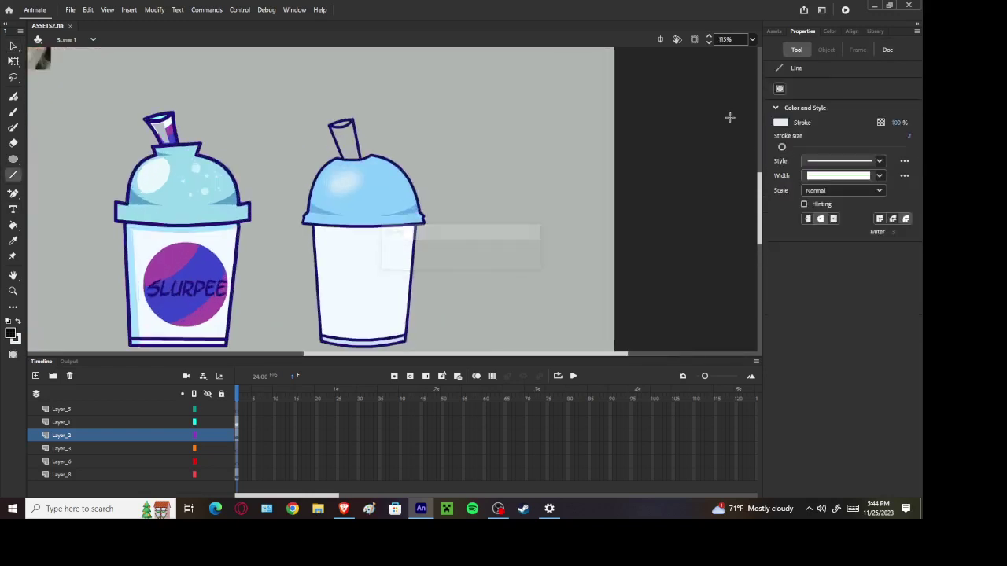
pyautogui.click(780, 123)
pyautogui.click(769, 134)
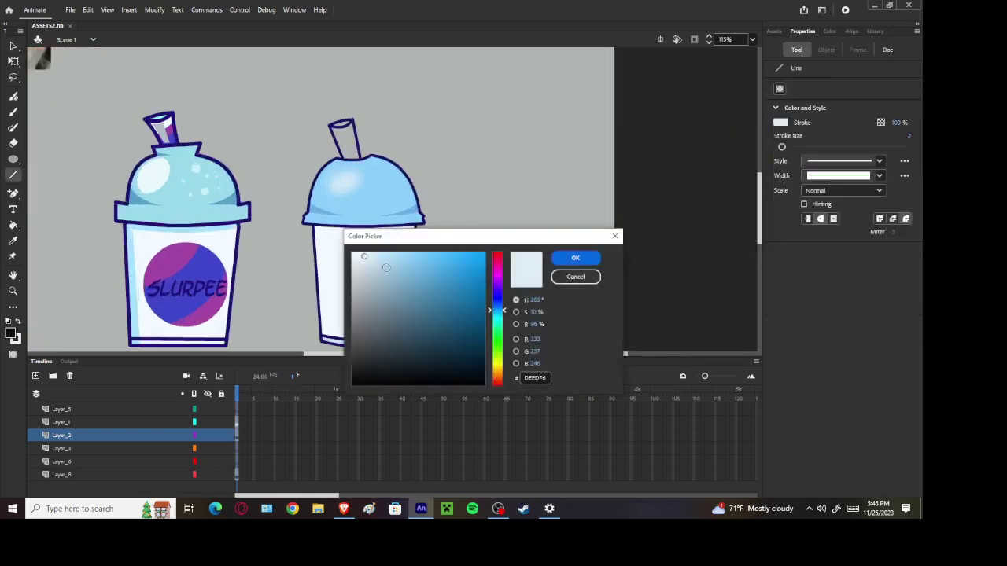
pyautogui.moveTo(370, 265); pyautogui.dragTo(383, 266)
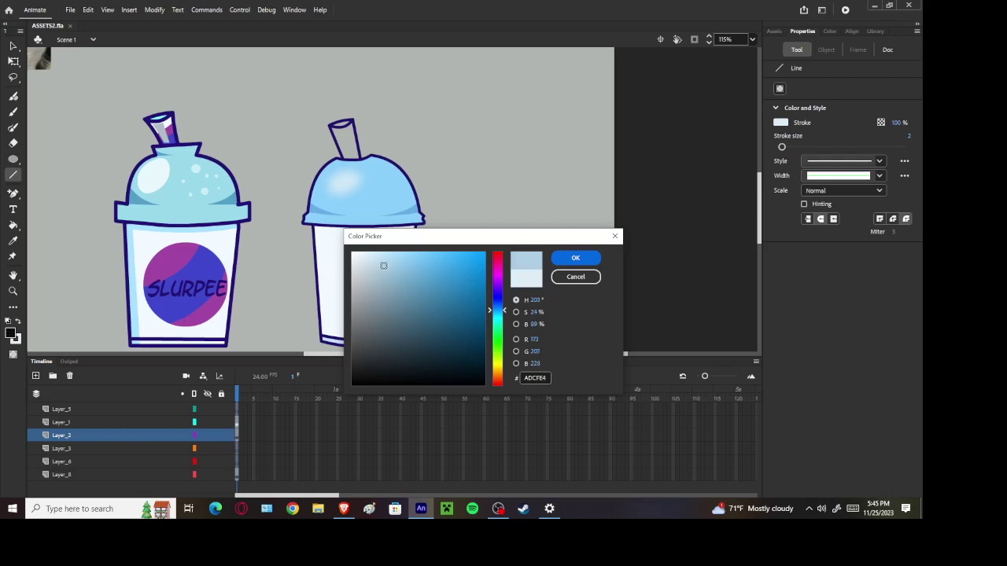
pyautogui.click(565, 259)
pyautogui.moveTo(313, 235); pyautogui.dragTo(381, 236)
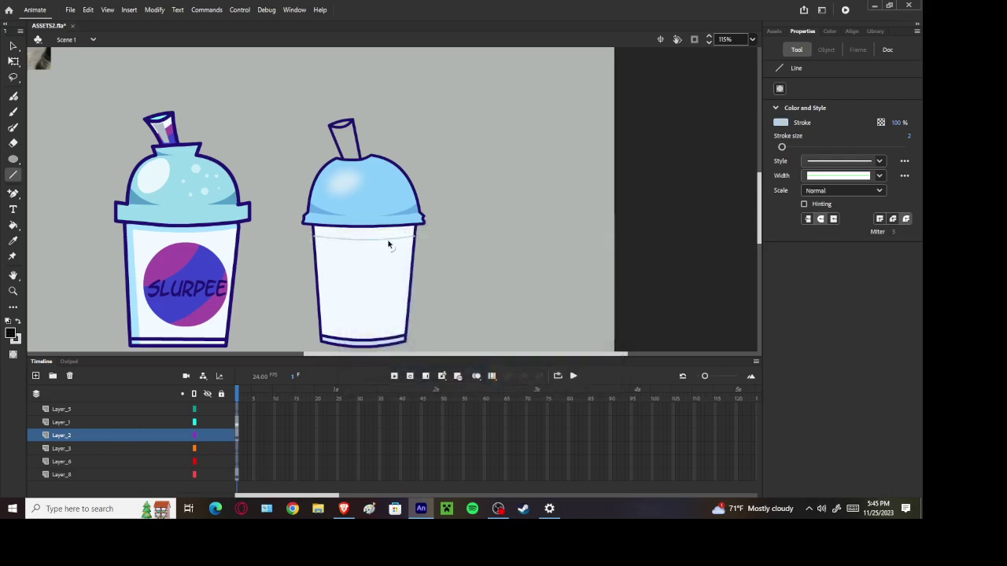
# Fill the strip beneath the lid with the line's pale blue at 100% opacity and save the file
pyautogui.click(13, 225)
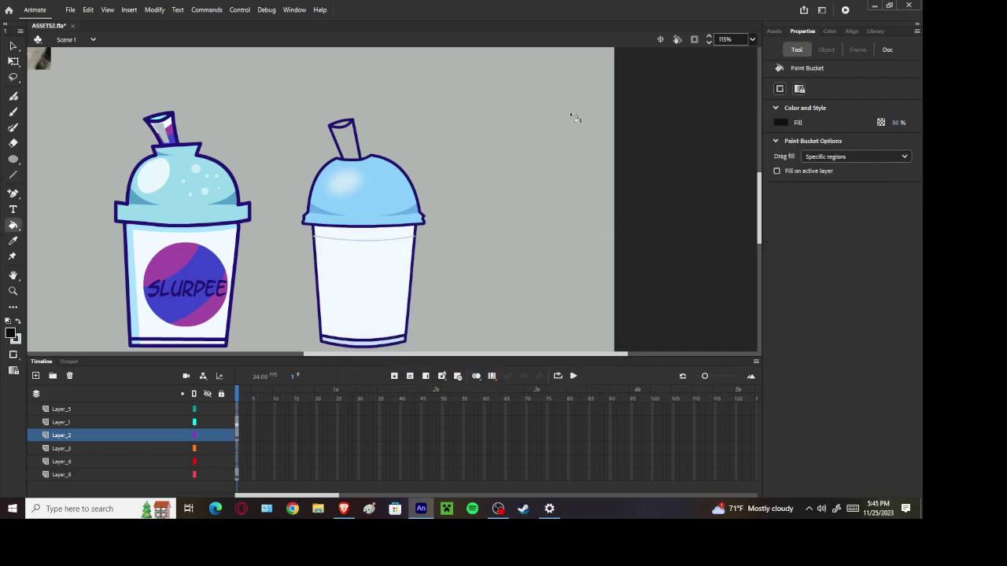
pyautogui.click(779, 123)
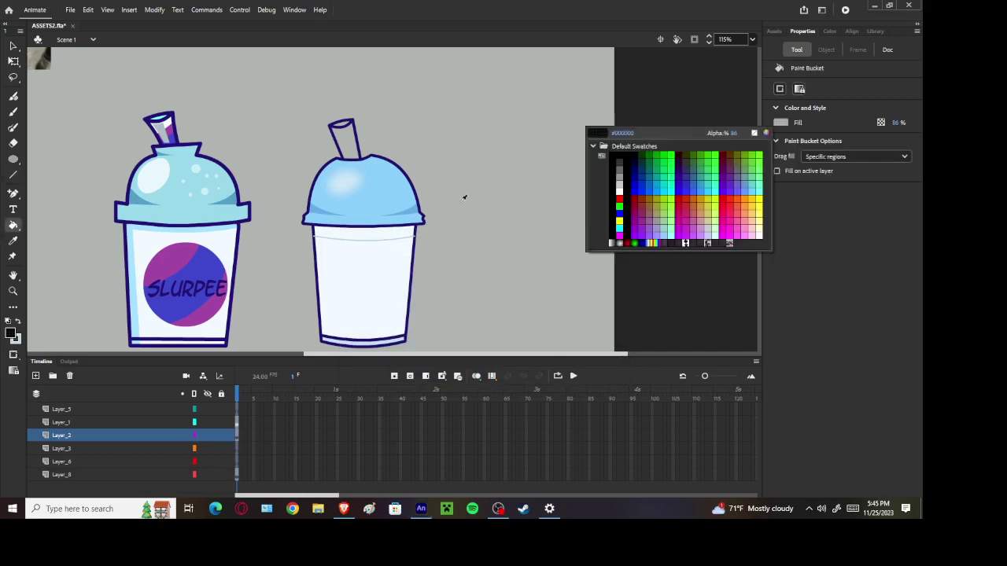
pyautogui.click(380, 237)
pyautogui.click(378, 235)
pyautogui.hotkey('ctrl', 'z')
pyautogui.moveTo(898, 124); pyautogui.dragTo(902, 98)
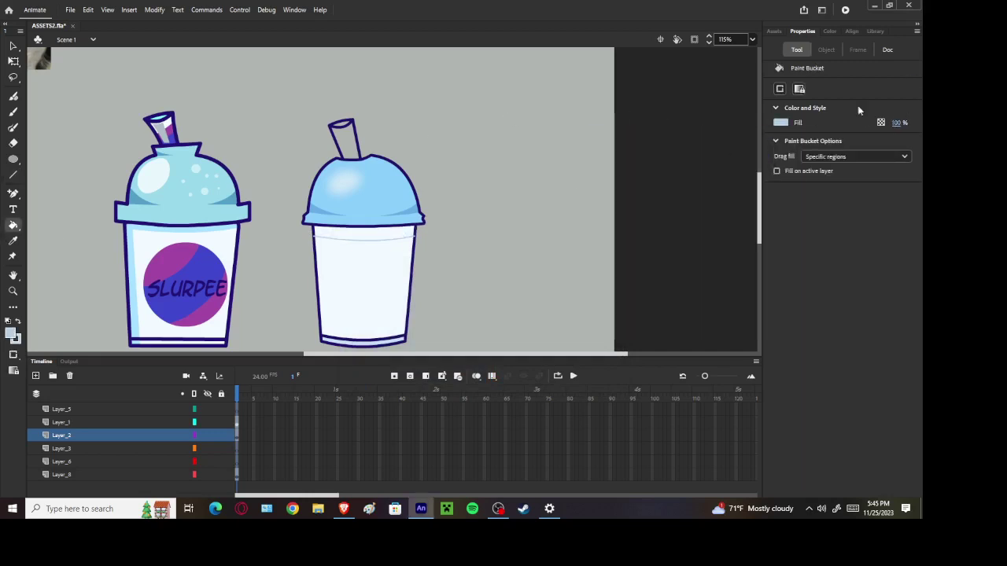
pyautogui.click(354, 235)
pyautogui.scroll(-2, 394, 256)
pyautogui.scroll(4, 376, 242)
pyautogui.hotkey('ctrl', 's')
# Lighten the shadow strip beneath the lid to the pale blue #DBE6F8
pyautogui.click(13, 47)
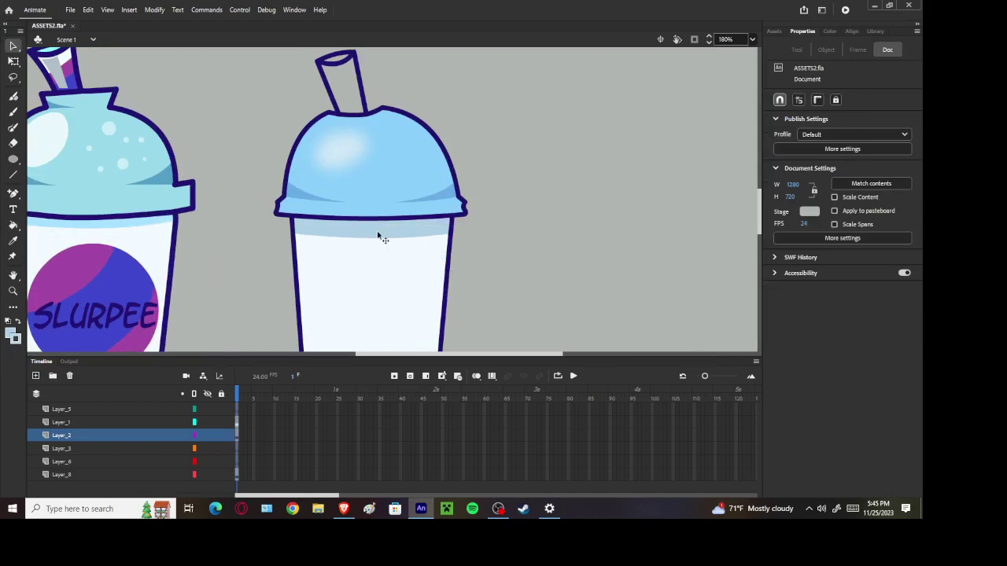
pyautogui.click(378, 233)
pyautogui.click(786, 167)
pyautogui.click(398, 276)
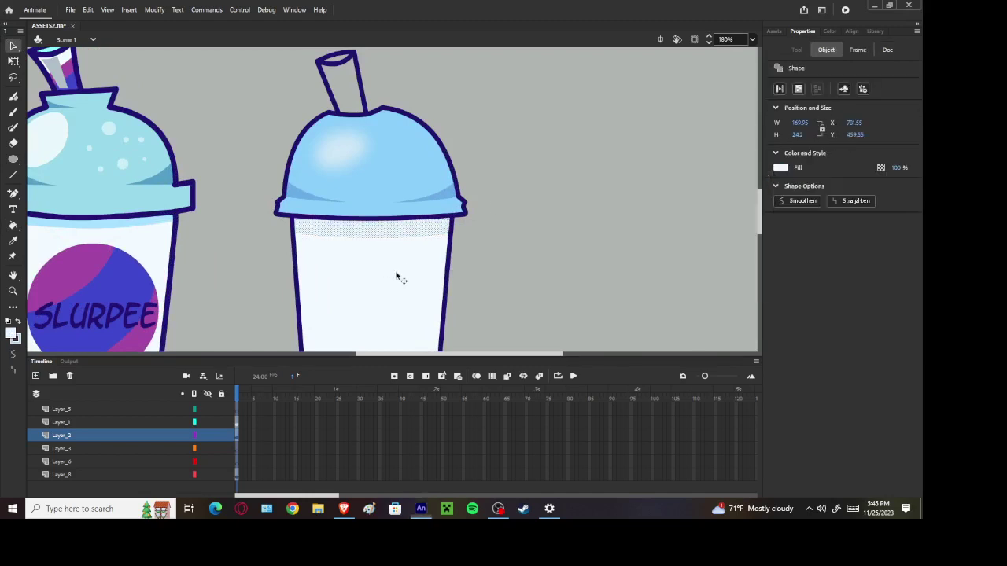
pyautogui.click(785, 166)
pyautogui.click(767, 178)
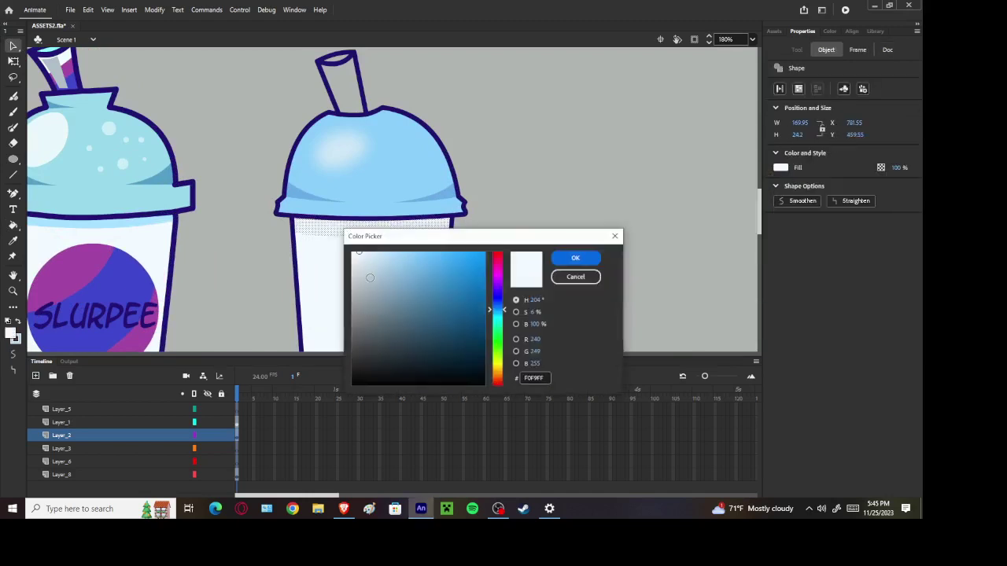
pyautogui.click(367, 255)
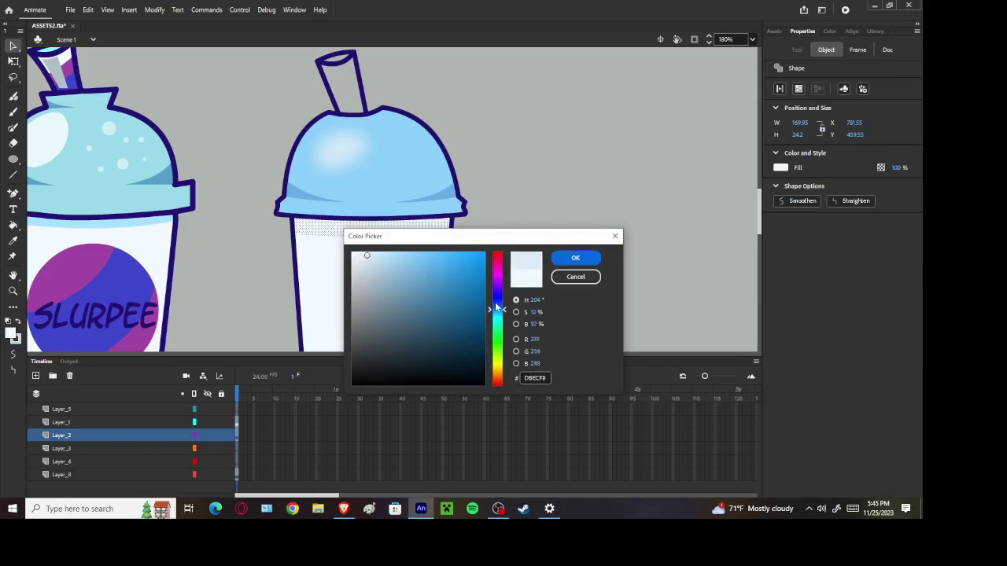
pyautogui.click(575, 258)
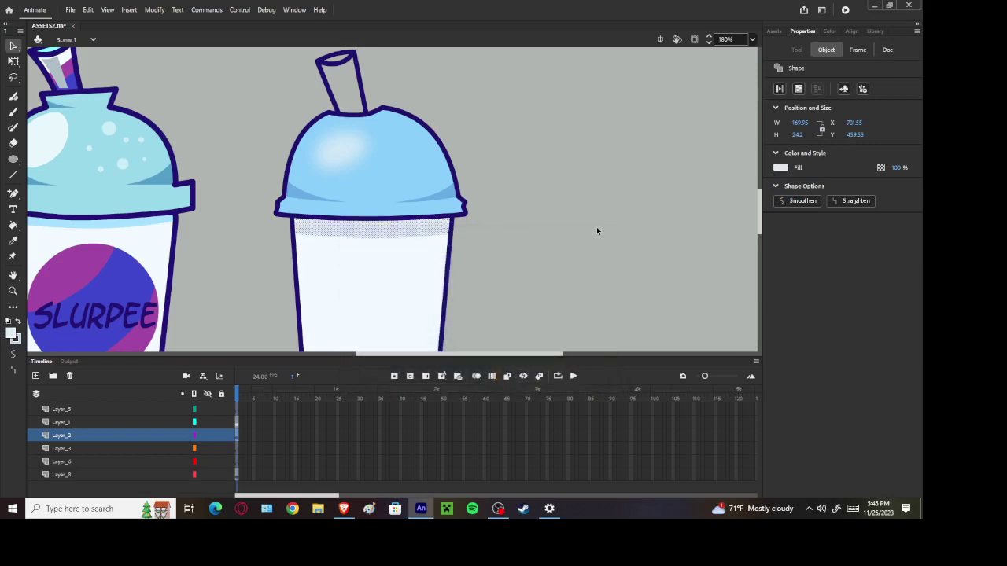
pyautogui.click(597, 221)
pyautogui.scroll(-5, 599, 221)
pyautogui.scroll(4, 513, 243)
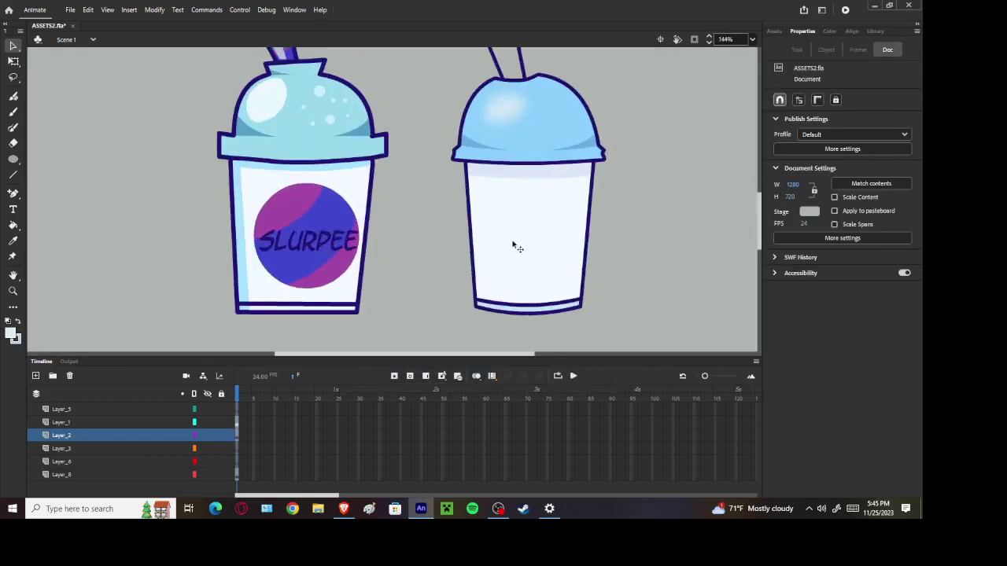
# Change the shadow strip's fill to a slightly deeper, more saturated pale blue
pyautogui.click(540, 172)
pyautogui.click(781, 167)
pyautogui.click(767, 177)
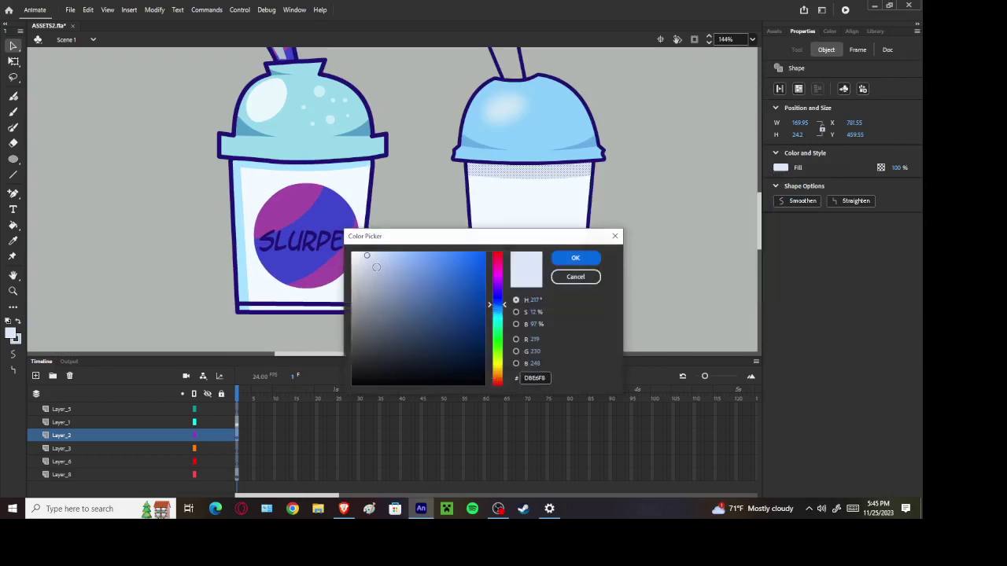
pyautogui.moveTo(369, 258); pyautogui.dragTo(373, 257)
pyautogui.click(575, 258)
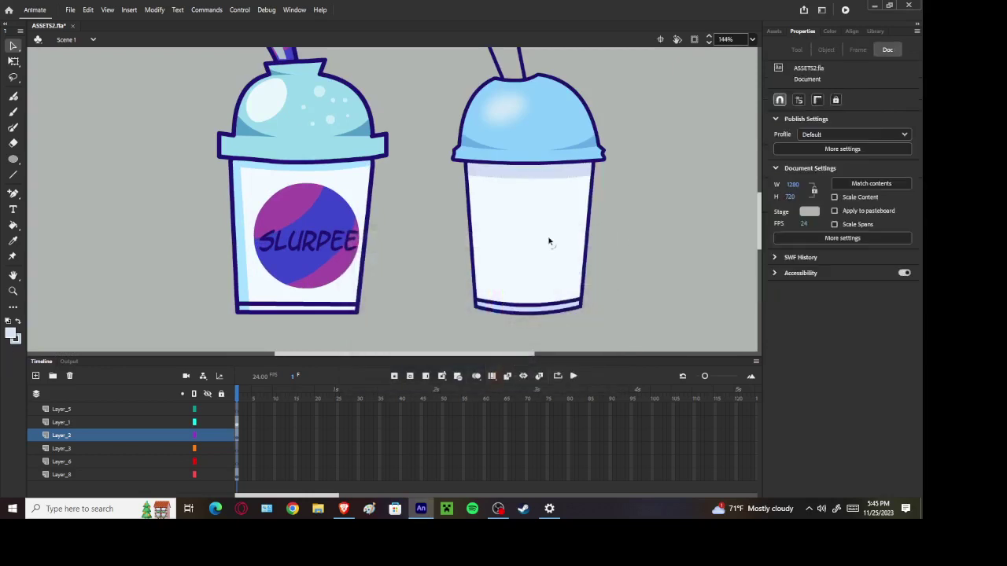
# Change the fill of the plain cup's body below the strip to a pale lavender-blue
pyautogui.click(548, 240)
pyautogui.click(780, 167)
pyautogui.click(766, 177)
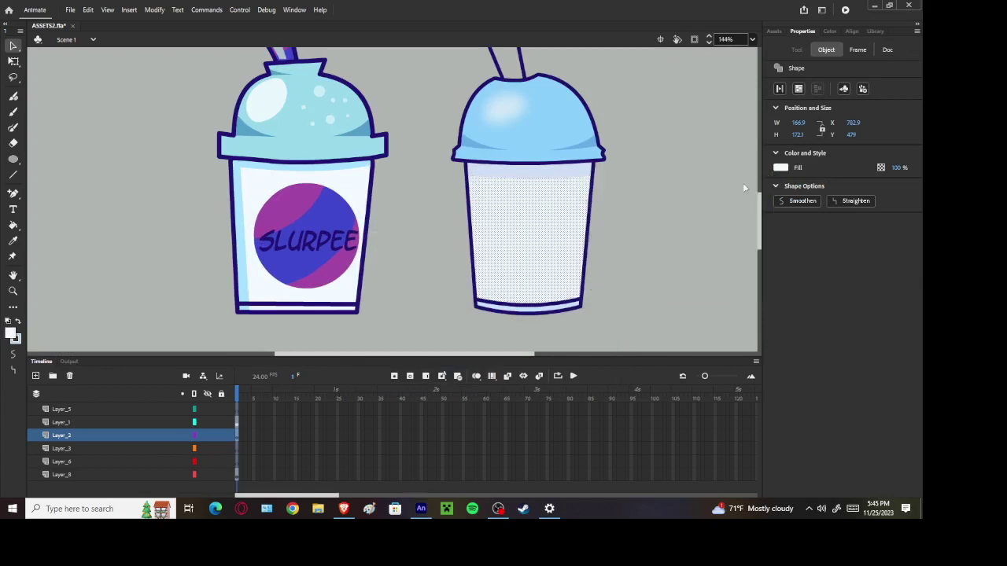
pyautogui.click(367, 256)
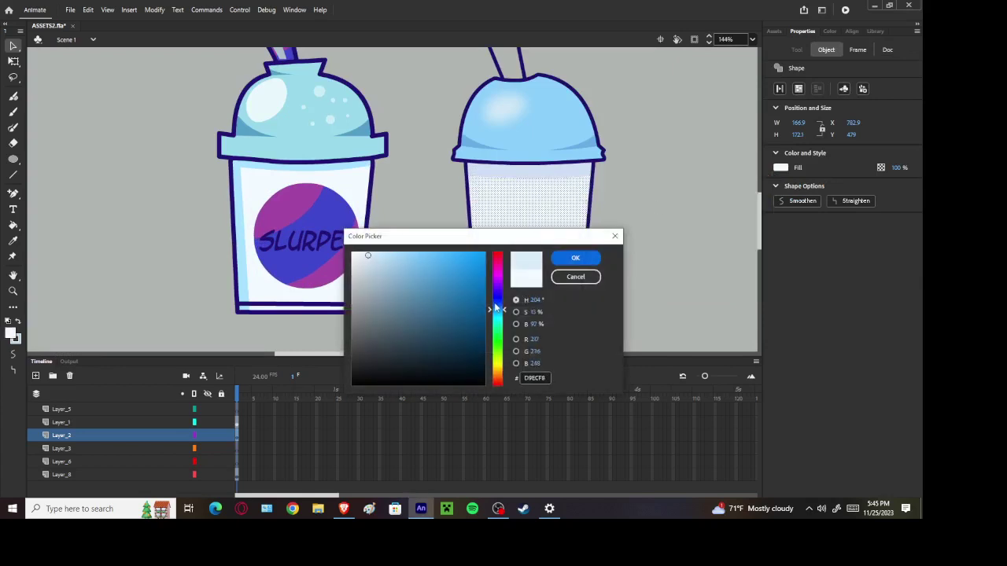
pyautogui.moveTo(496, 308); pyautogui.dragTo(495, 303)
pyautogui.click(575, 258)
pyautogui.click(622, 235)
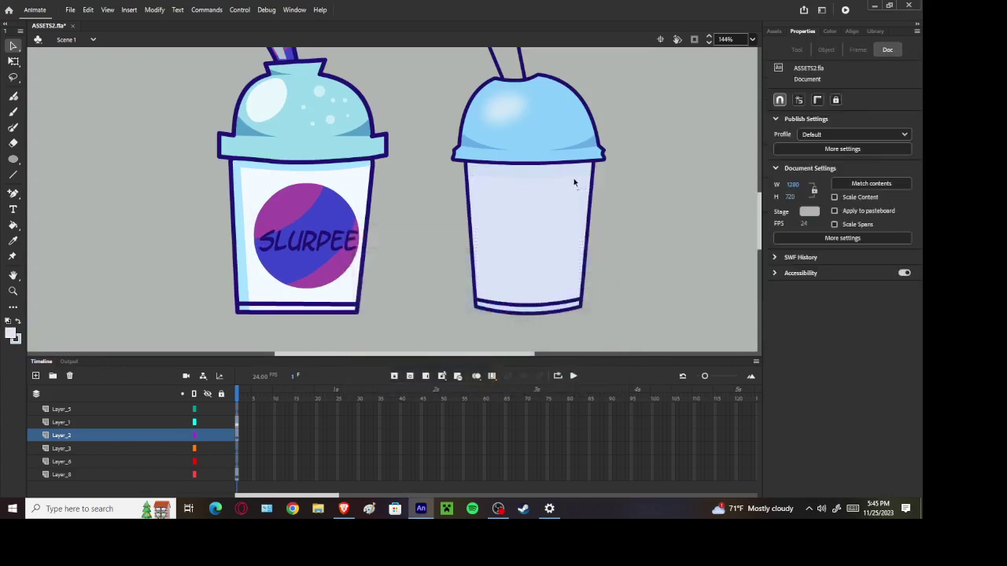
# Change the fill of the shadow strip beneath the plain cup's lid to #B3C0EC
pyautogui.click(575, 175)
pyautogui.click(780, 168)
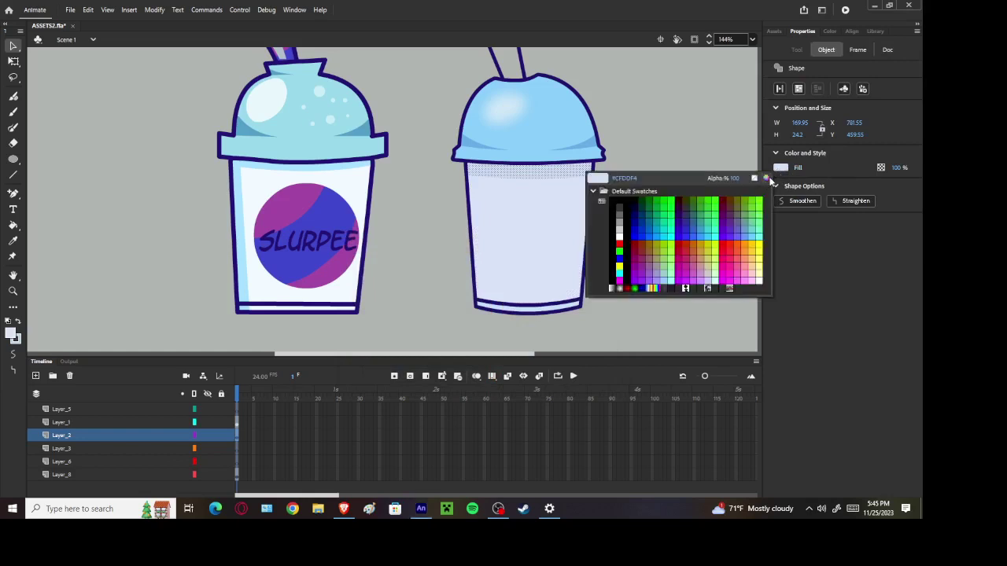
pyautogui.click(768, 179)
pyautogui.moveTo(370, 260); pyautogui.dragTo(383, 262)
pyautogui.click(493, 300)
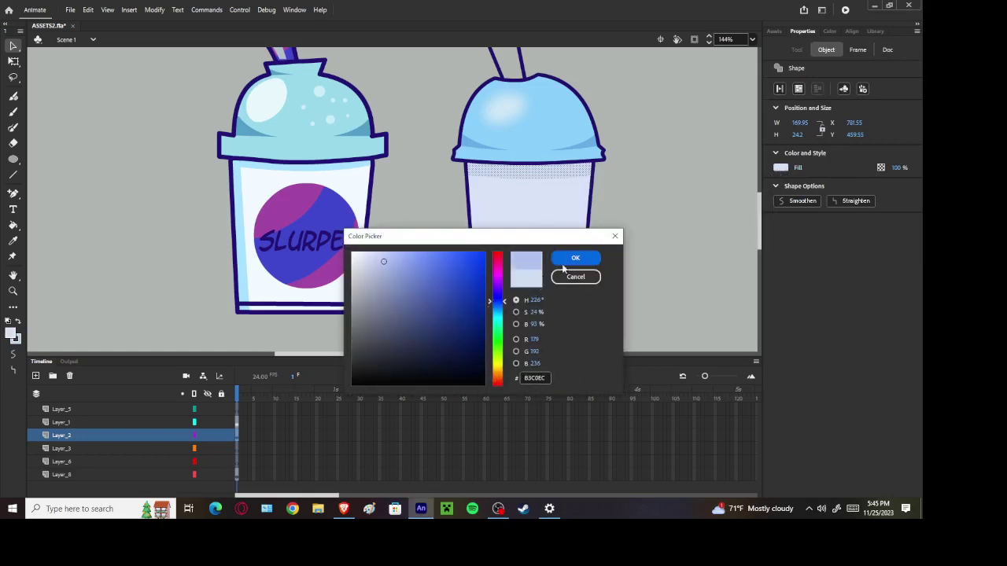
pyautogui.click(575, 258)
pyautogui.click(661, 240)
# Set the fill of the shadow strip beneath the plain cup's lid to the pale blue #C8D2F2
pyautogui.click(583, 172)
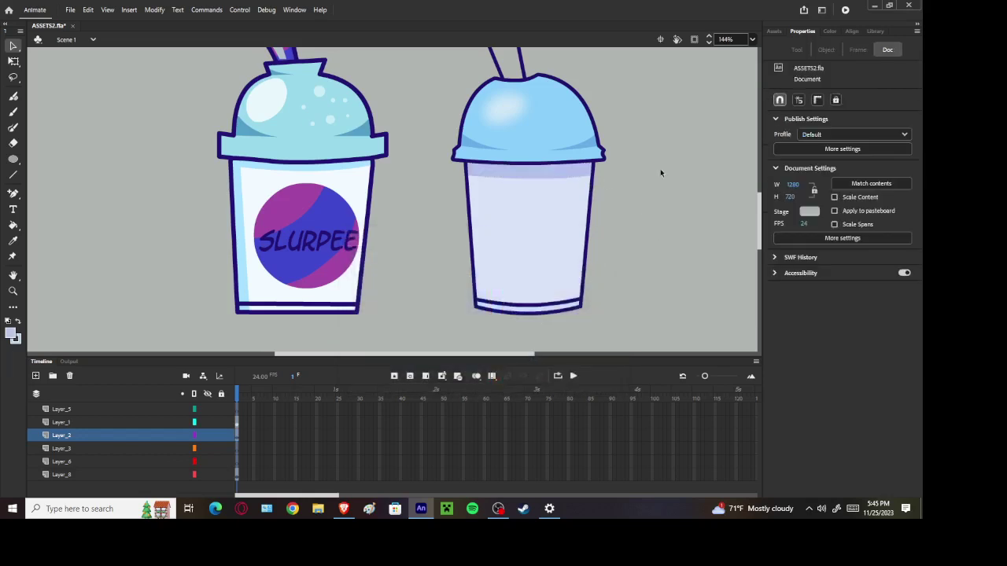
pyautogui.click(834, 52)
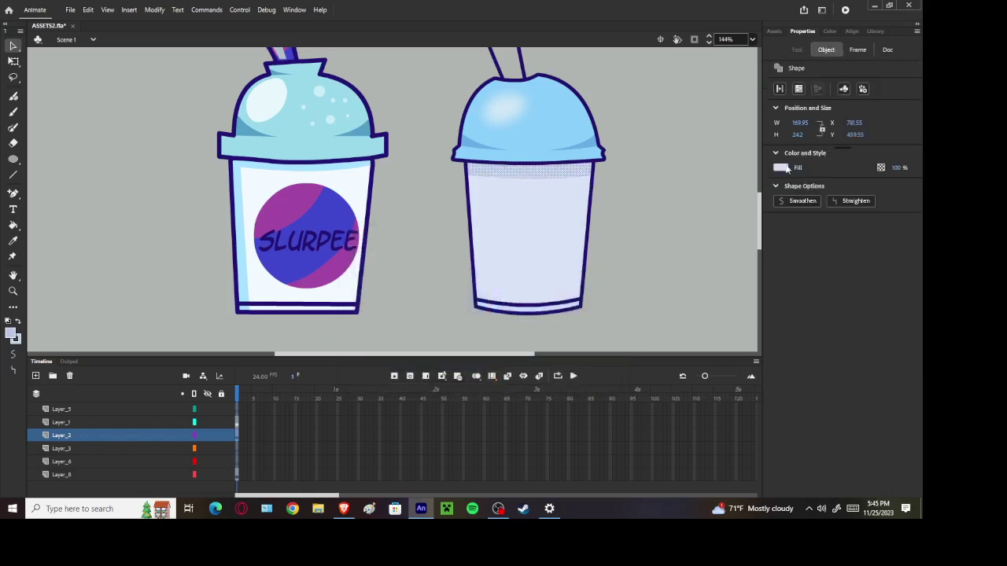
pyautogui.click(780, 168)
pyautogui.click(708, 186)
pyautogui.click(781, 168)
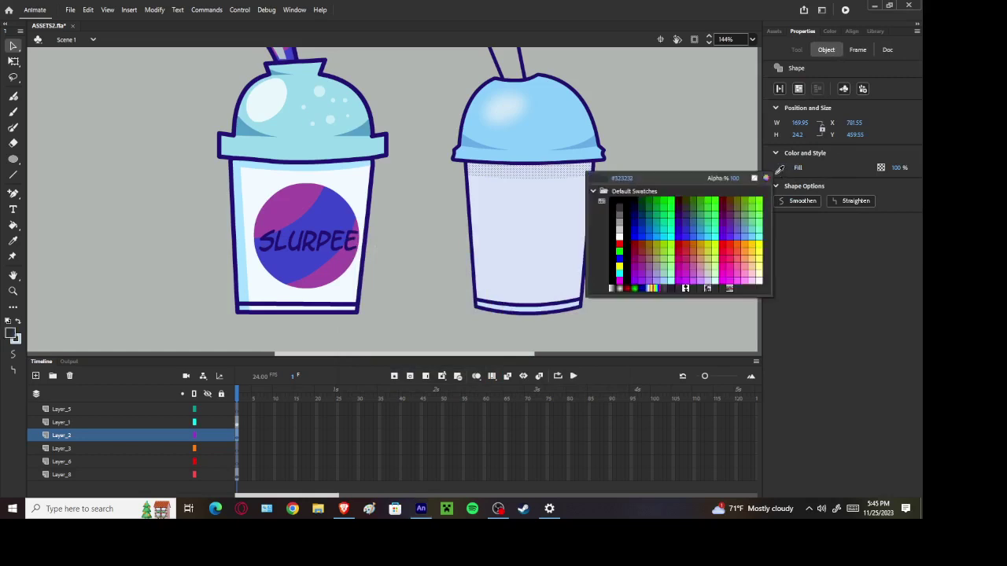
pyautogui.click(777, 169)
pyautogui.moveTo(368, 259); pyautogui.dragTo(372, 260)
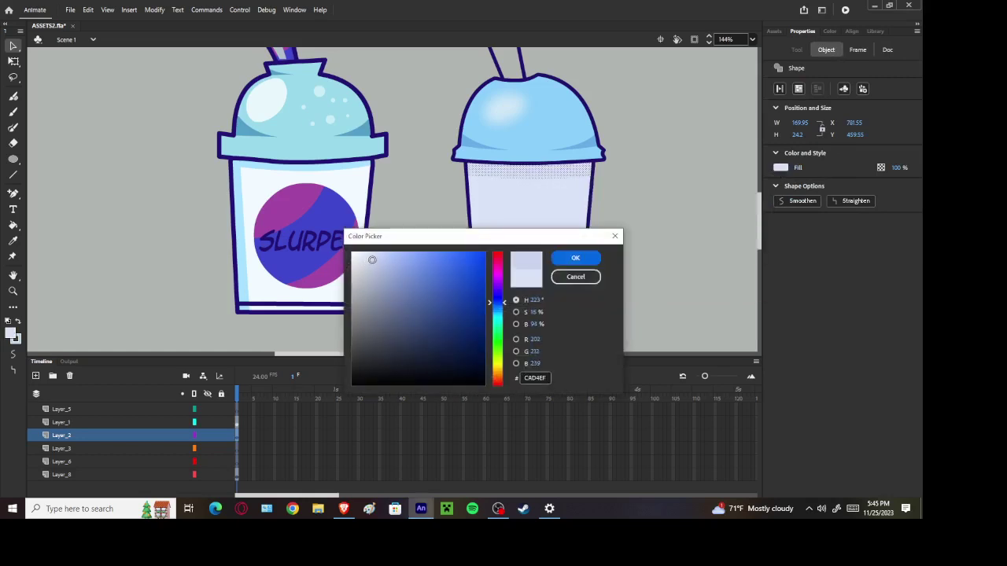
pyautogui.moveTo(496, 303); pyautogui.dragTo(495, 298)
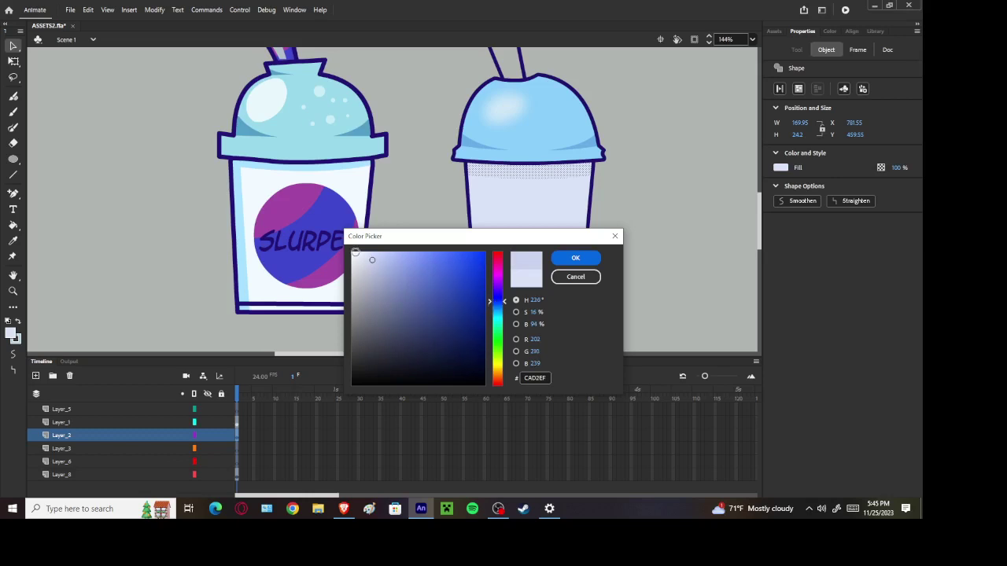
pyautogui.click(375, 259)
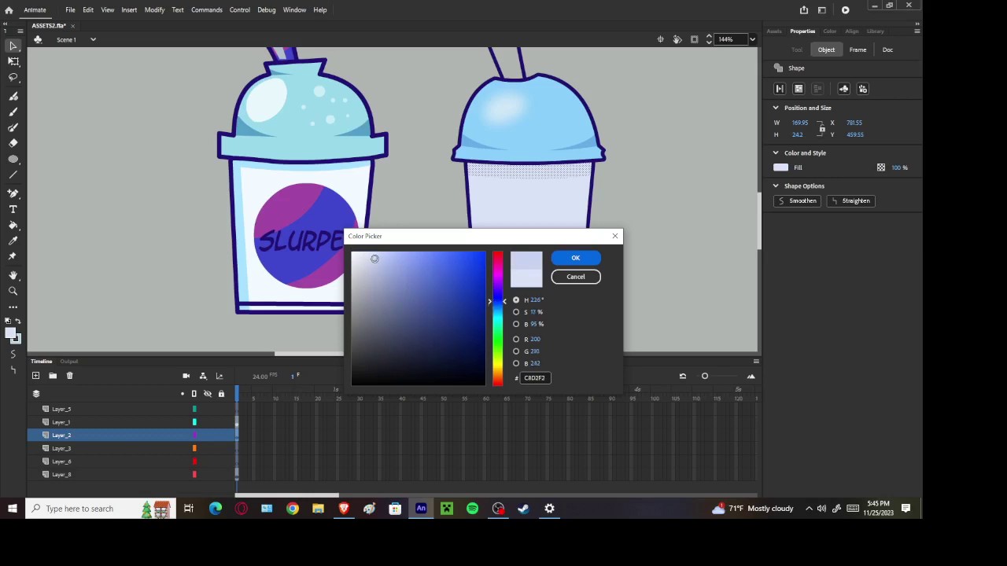
pyautogui.click(567, 262)
pyautogui.click(628, 247)
# Fine-tune the shadow strip's fill to a pale lavender that reads clearly against the cup body
pyautogui.scroll(-4, 629, 247)
pyautogui.scroll(5, 639, 249)
pyautogui.click(484, 179)
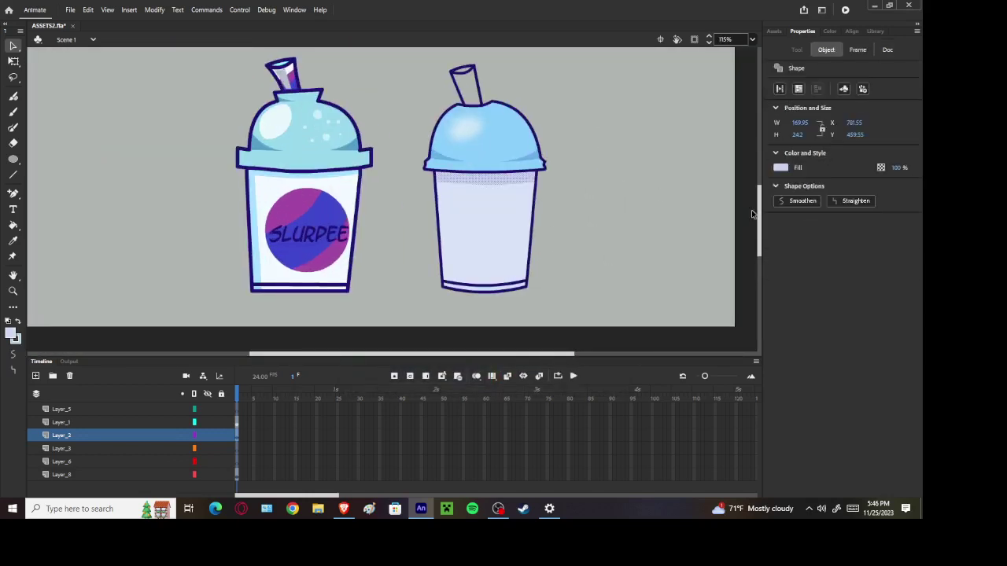
pyautogui.click(779, 172)
pyautogui.click(730, 176)
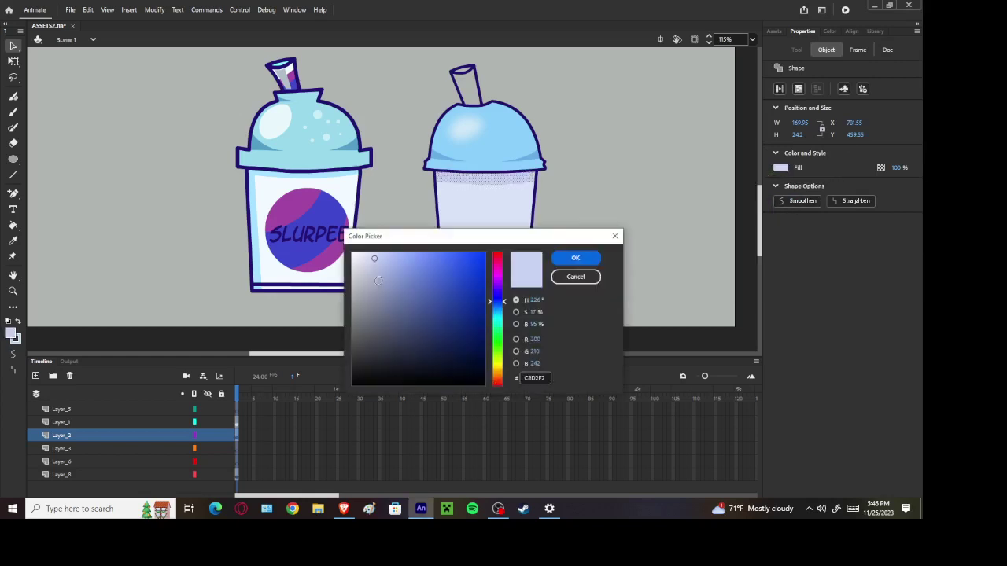
pyautogui.click(575, 258)
pyautogui.scroll(-1, 598, 189)
pyautogui.click(485, 118)
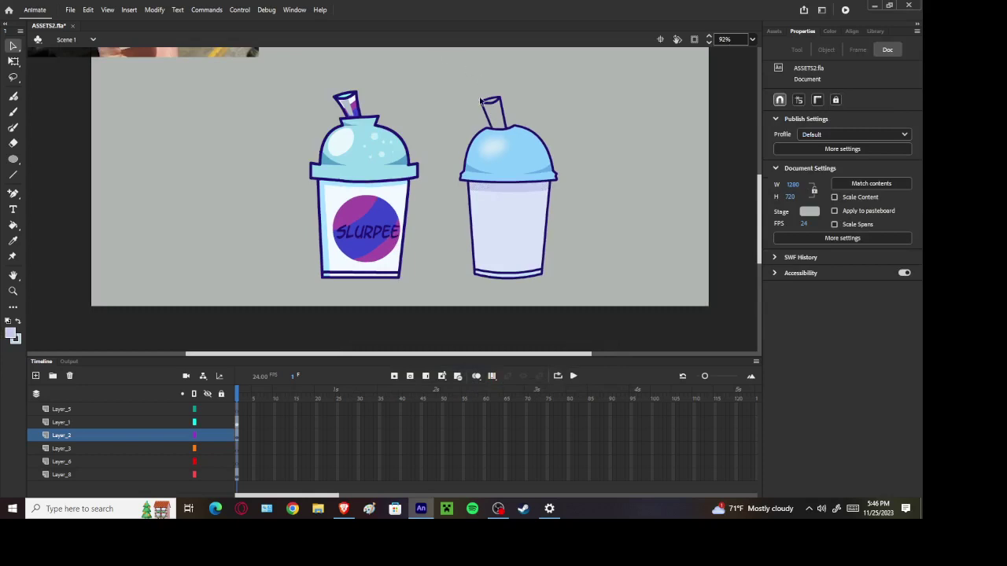
# Apply an Adjust Color filter to the plain cup's frame, with brightness -24 and increased saturation, overriding the existing filters
pyautogui.moveTo(414, 49); pyautogui.dragTo(613, 312)
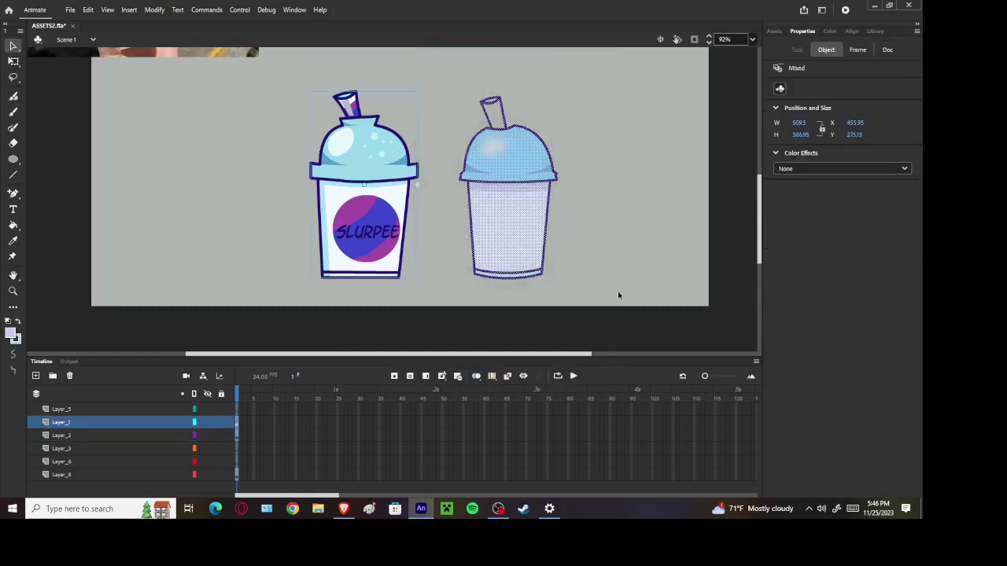
pyautogui.keyDown('shift'); pyautogui.click(366, 187); pyautogui.keyUp('shift')
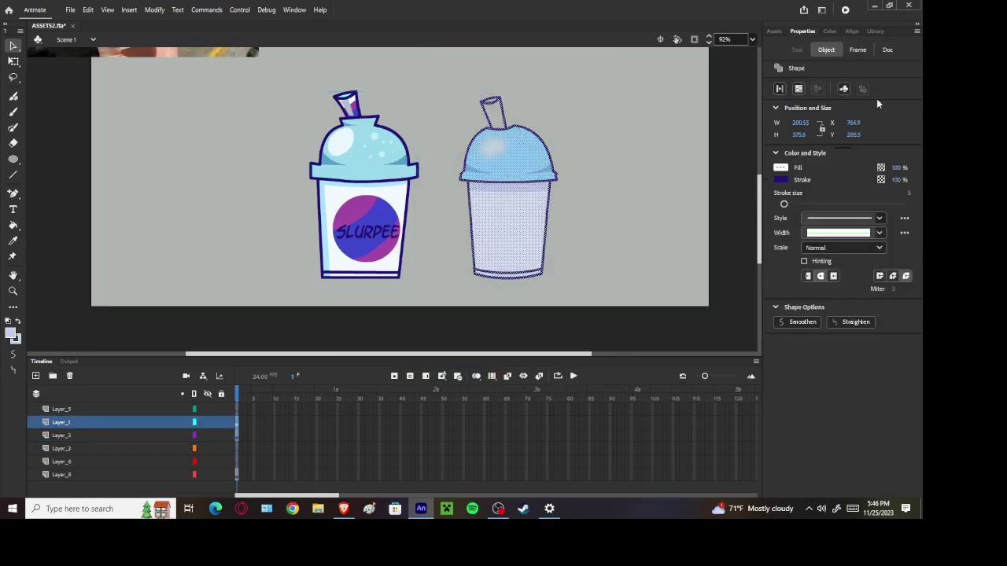
pyautogui.click(858, 50)
pyautogui.click(892, 362)
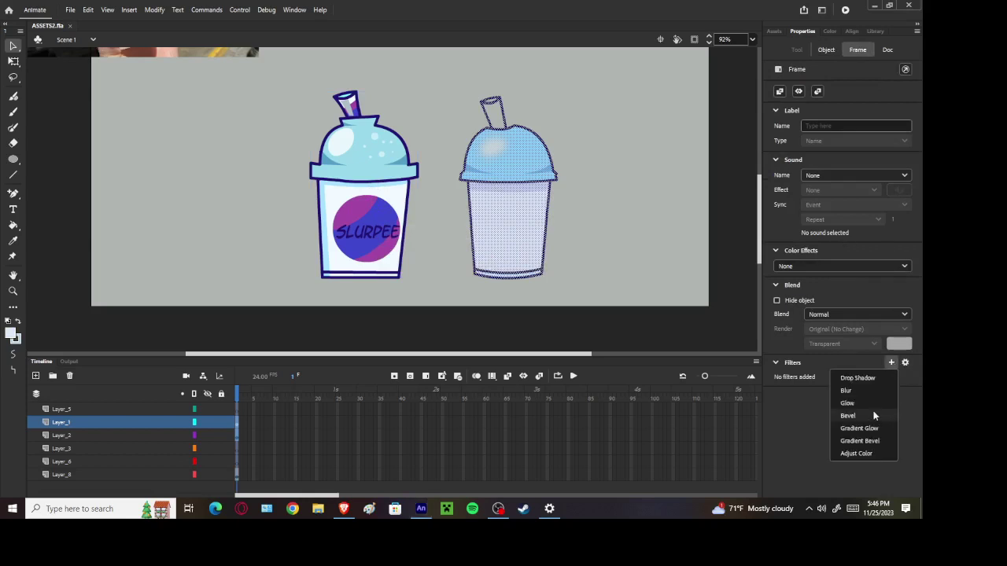
pyautogui.click(872, 452)
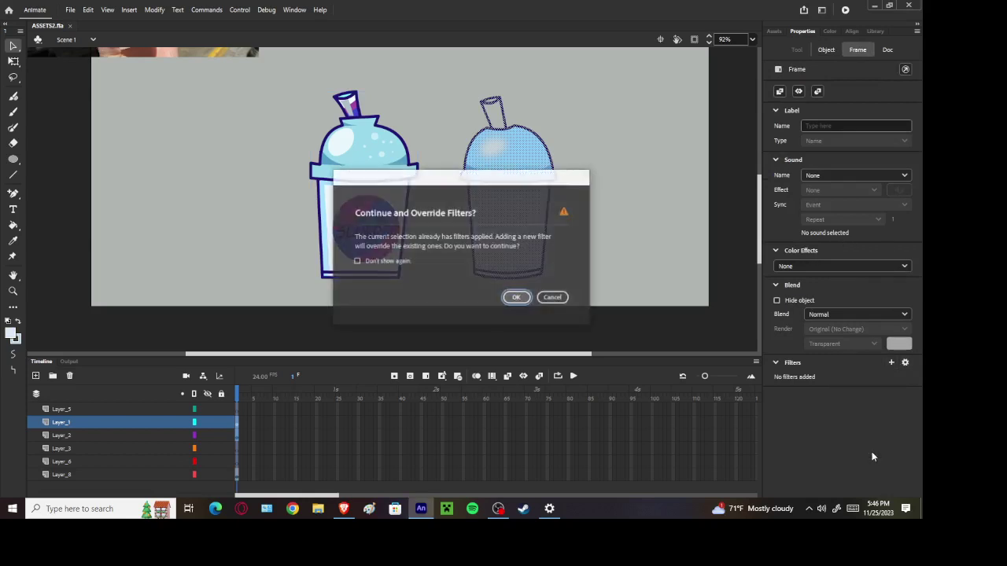
pyautogui.click(517, 298)
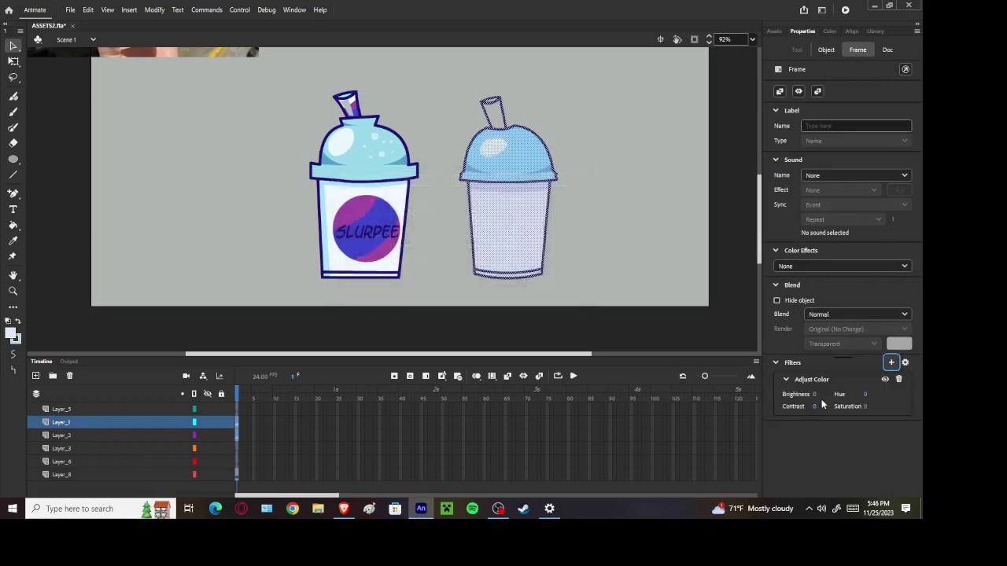
pyautogui.moveTo(819, 395); pyautogui.dragTo(800, 393)
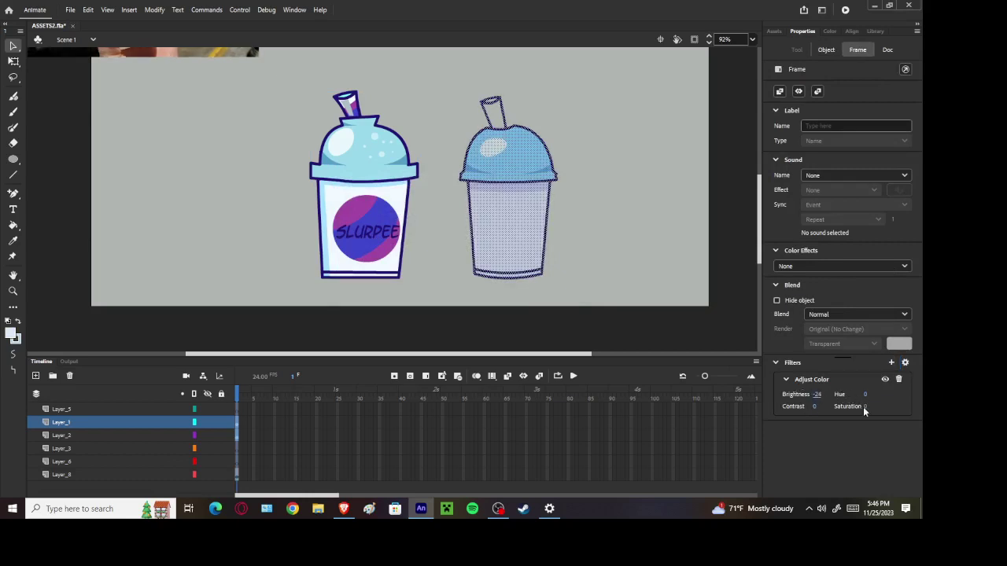
pyautogui.click(697, 249)
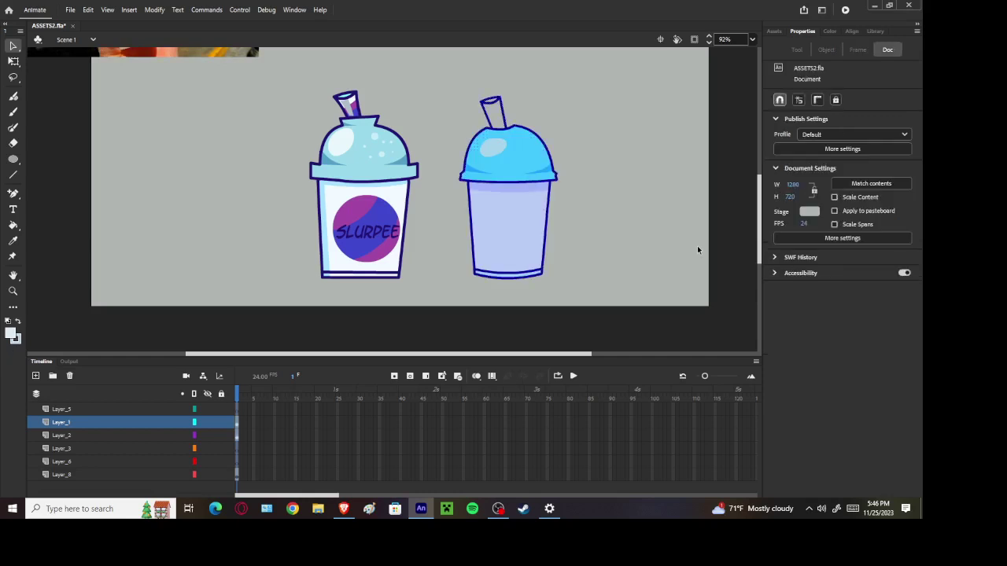
pyautogui.scroll(-2, 698, 249)
pyautogui.scroll(4, 515, 228)
pyautogui.scroll(-3, 616, 125)
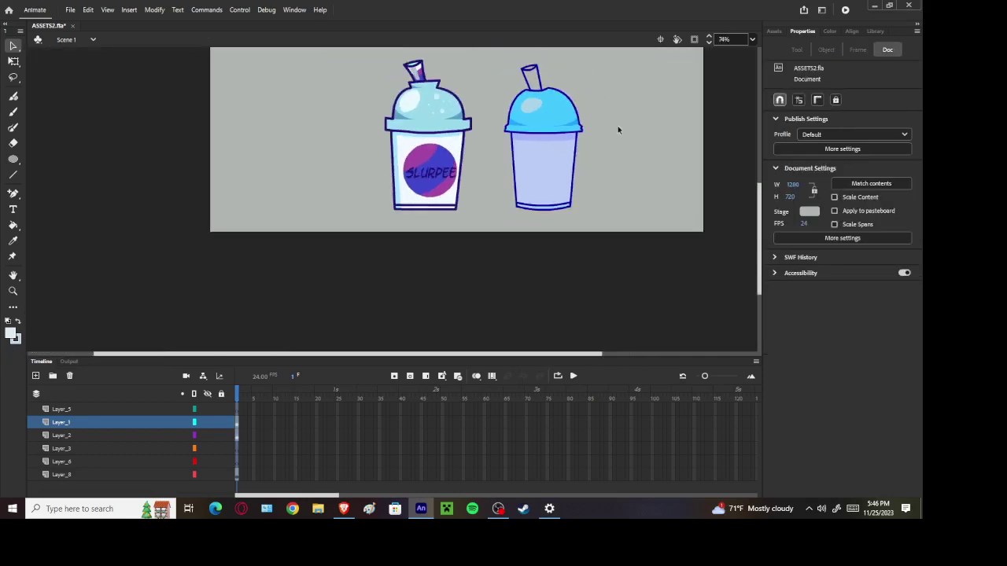
pyautogui.scroll(4, 457, 123)
pyautogui.scroll(-3, 391, 138)
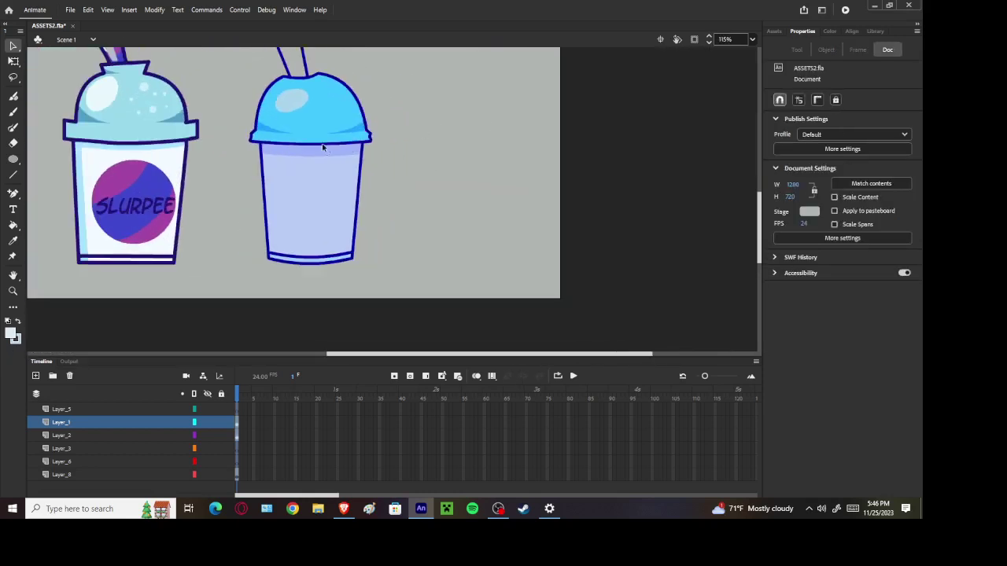
# Add the static text "DAS SO COOL" beside the plain cup
pyautogui.click(13, 210)
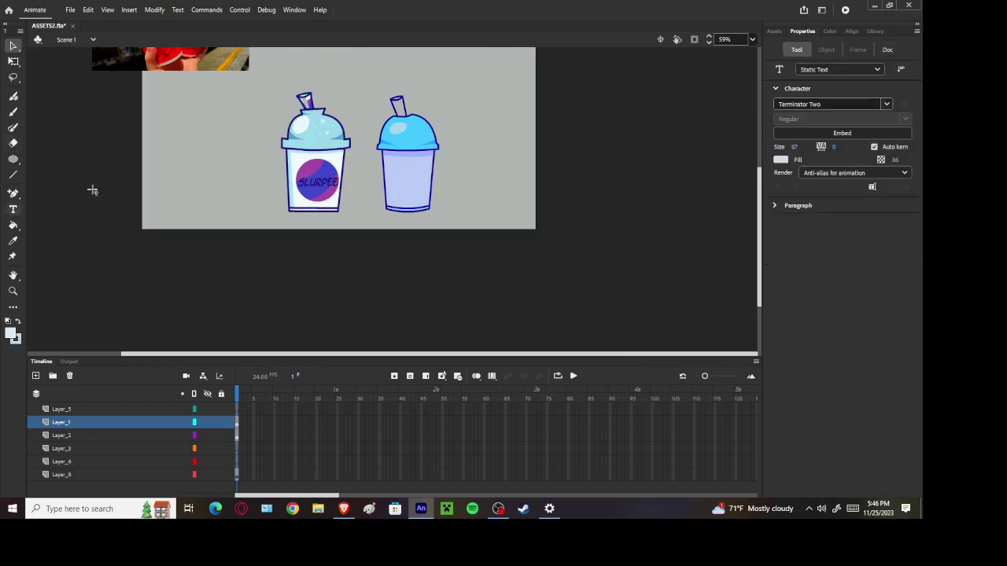
pyautogui.click(479, 126)
pyautogui.write('DAS SO COOL')
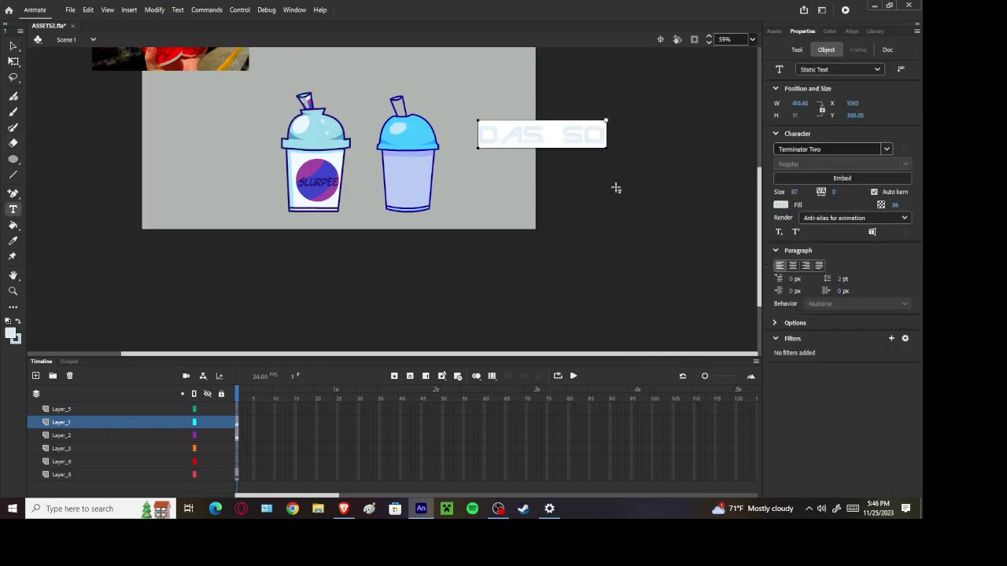
pyautogui.press('Return')
pyautogui.click(13, 46)
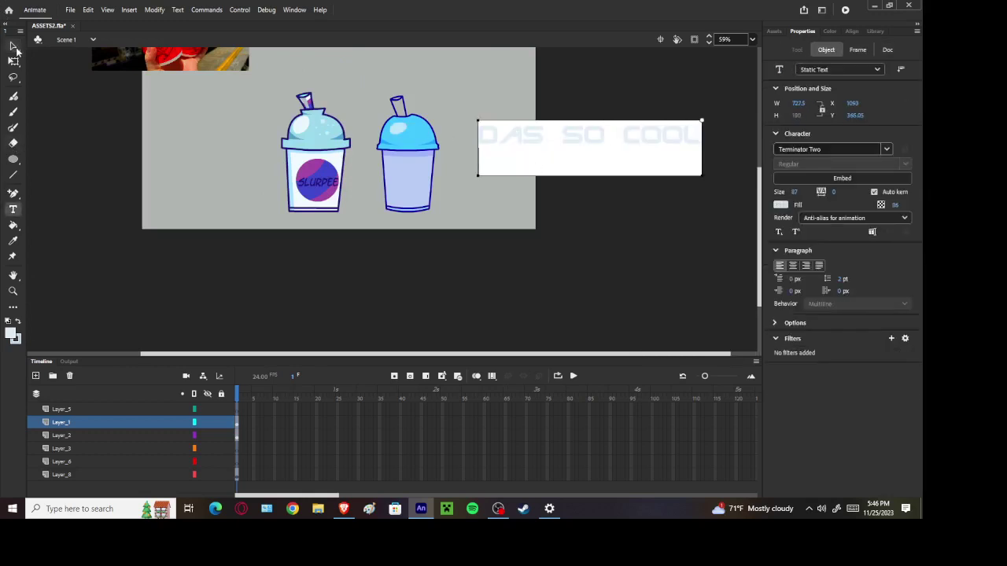
# Undo the added text and the Adjust Color filter on the plain cup
pyautogui.click(169, 65)
pyautogui.hotkey('ctrl', 'z')
pyautogui.hotkey('ctrl', 'z')
pyautogui.hotkey('ctrl', 'z')
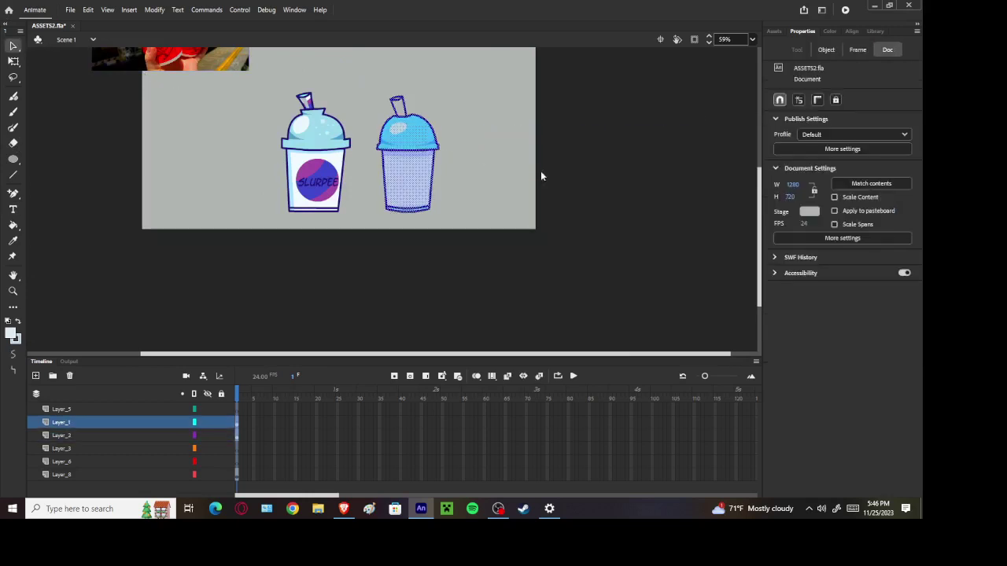
pyautogui.click(542, 175)
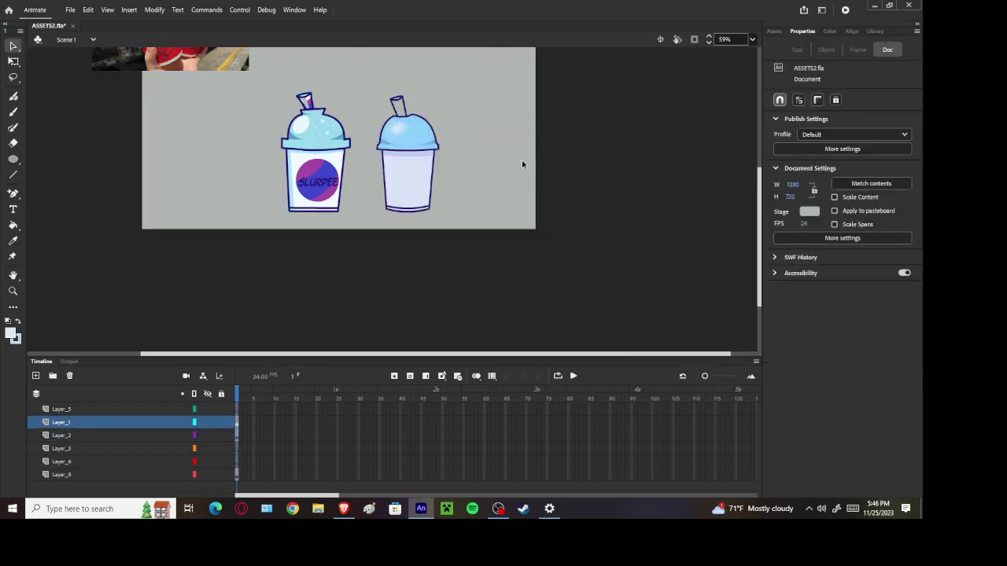
pyautogui.scroll(2, 403, 223)
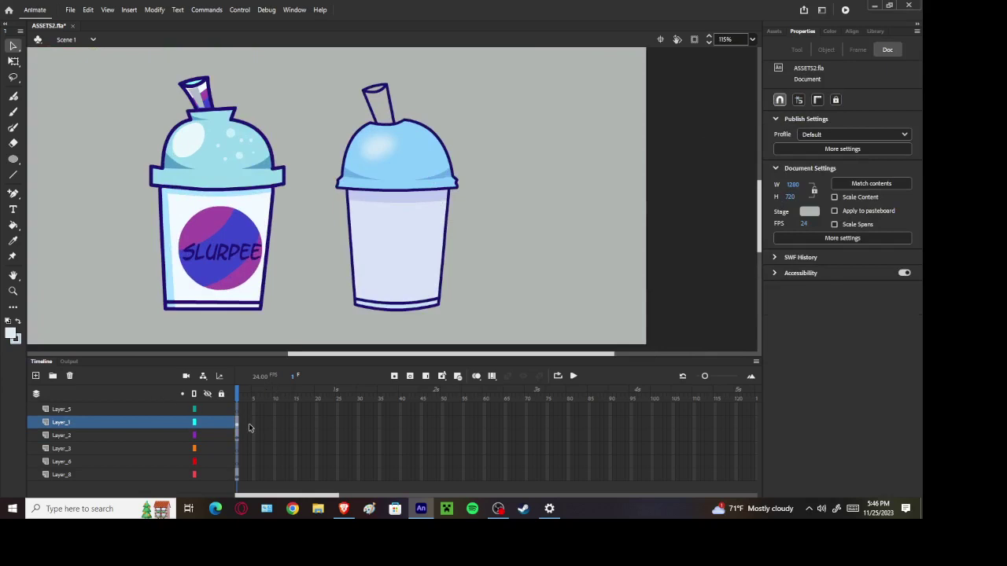
# Set the Paint Brush stroke to the purple of the original cup's logo, make Layer_2 active and undo the stray strokes
pyautogui.click(239, 448)
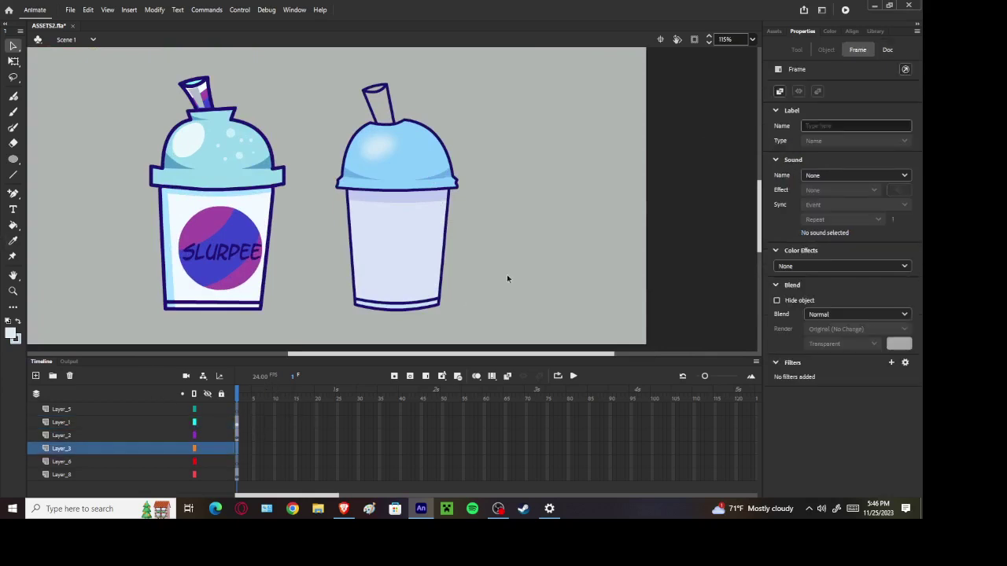
pyautogui.click(540, 258)
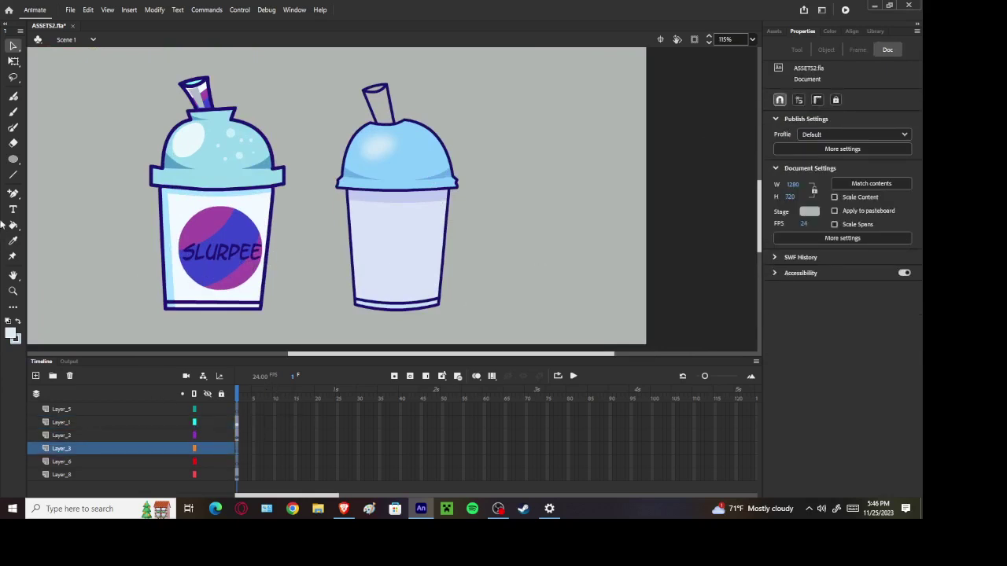
pyautogui.click(13, 127)
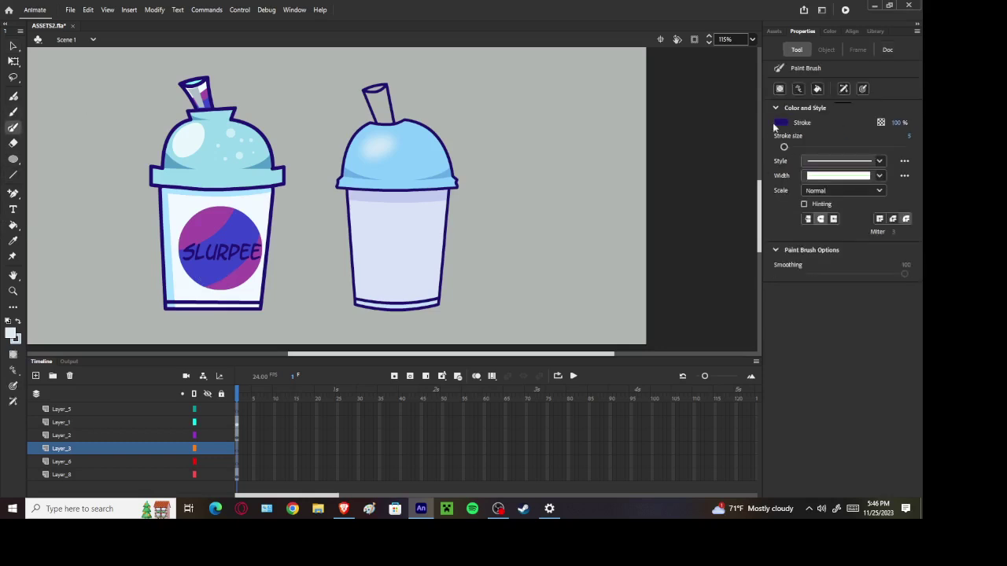
pyautogui.click(780, 123)
pyautogui.click(198, 219)
pyautogui.moveTo(458, 212); pyautogui.dragTo(479, 214)
pyautogui.click(239, 435)
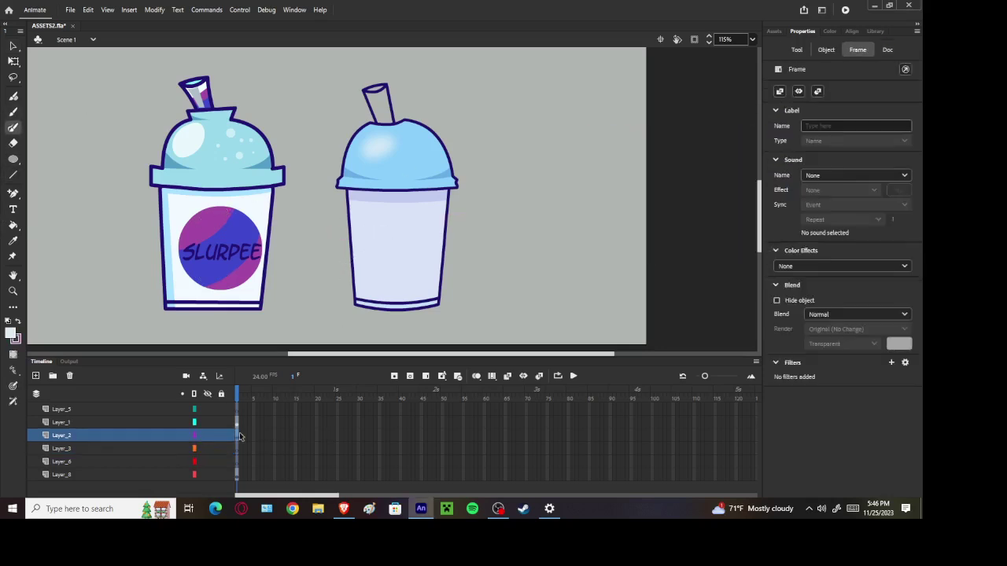
pyautogui.moveTo(465, 231); pyautogui.dragTo(467, 229)
pyautogui.hotkey('ctrl', 'z')
# Paint two roughly parallel wavy purple lines across the plain cup's body on Layer_2, extending past both sides
pyautogui.moveTo(332, 261)
pyautogui.mouseDown()
pyautogui.moveTo(484, 210)
pyautogui.moveTo(340, 245)
pyautogui.moveTo(405, 220)
pyautogui.moveTo(488, 205)
pyautogui.mouseUp()
pyautogui.hotkey('ctrl', 'z')
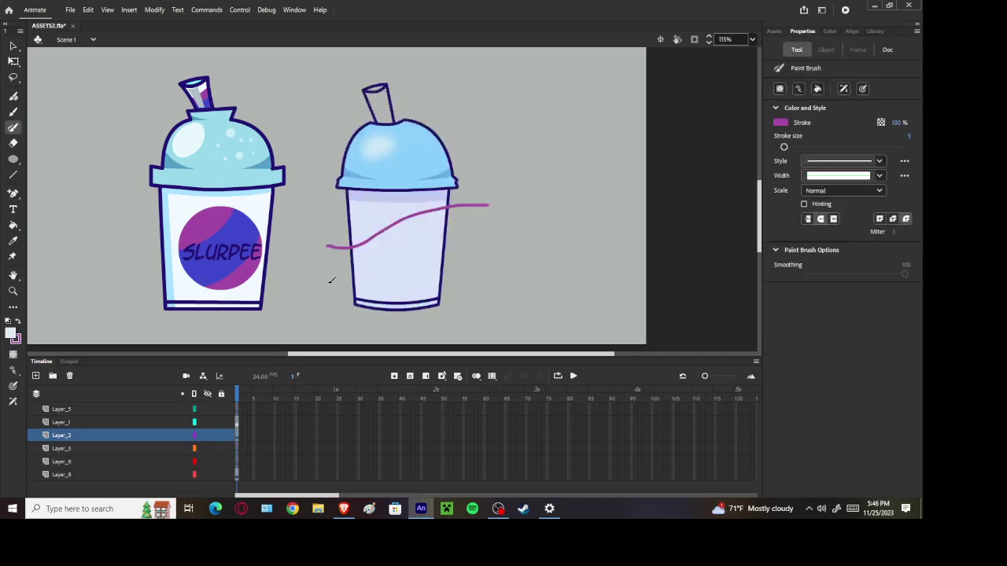
pyautogui.moveTo(327, 282); pyautogui.dragTo(476, 245)
pyautogui.hotkey('ctrl', 'z')
pyautogui.moveTo(334, 284)
pyautogui.mouseDown()
pyautogui.moveTo(464, 231)
pyautogui.moveTo(494, 234)
pyautogui.moveTo(357, 284)
pyautogui.moveTo(490, 248)
pyautogui.mouseUp()
pyautogui.hotkey('ctrl', 'z')
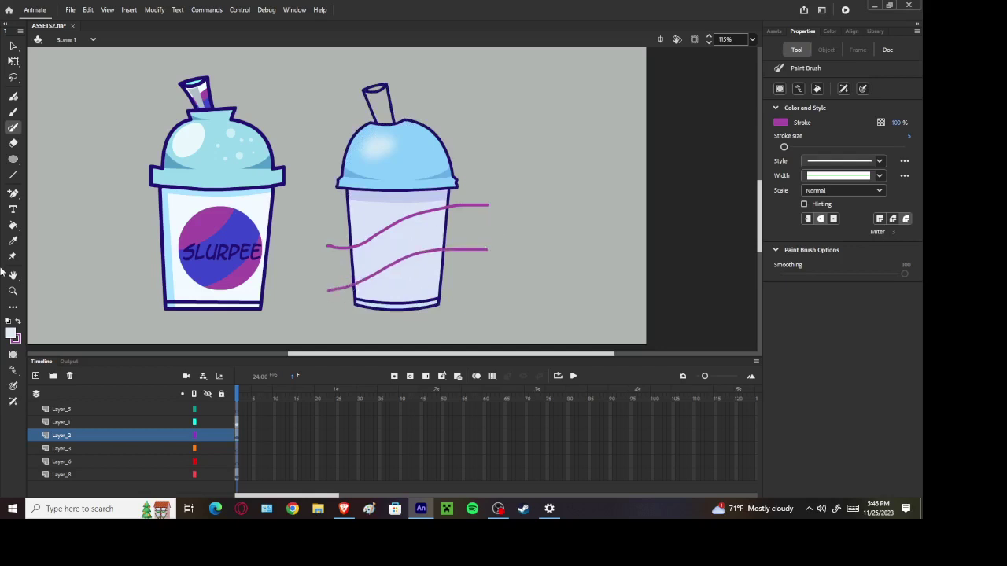
# Fill the band between the two wavy lines inside the cup with their purple at 86% opacity
pyautogui.click(13, 225)
pyautogui.click(781, 123)
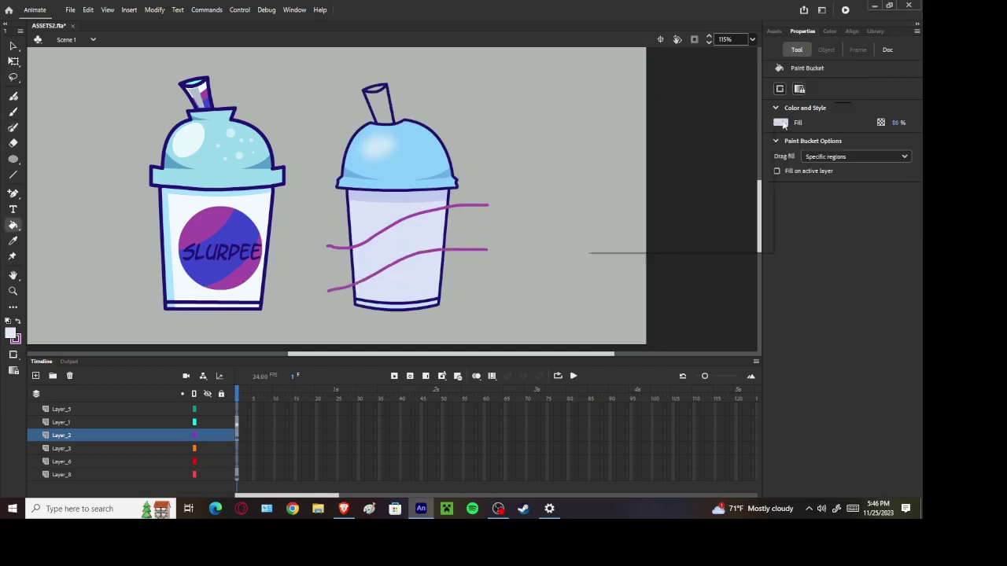
pyautogui.click(433, 204)
pyautogui.click(443, 251)
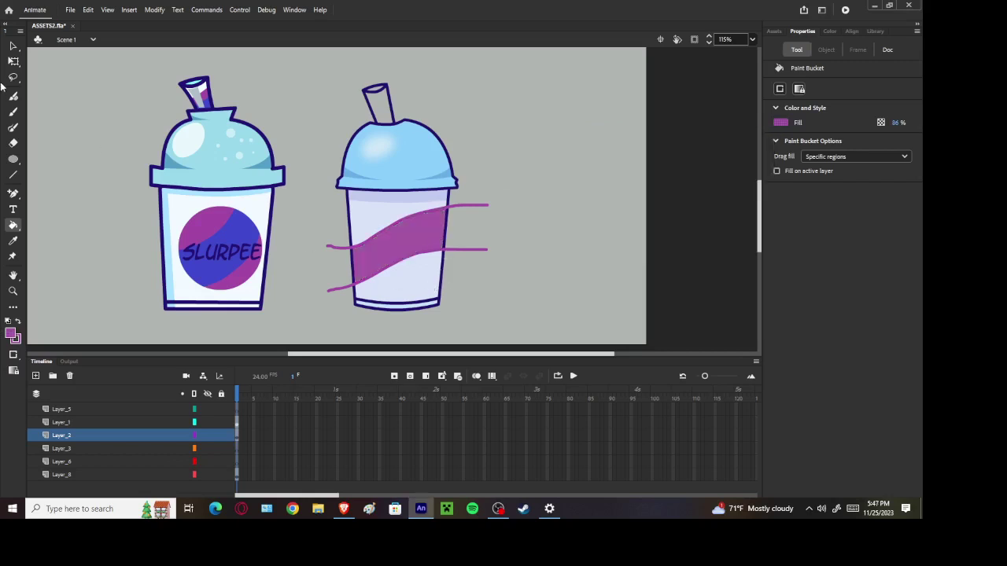
pyautogui.click(14, 45)
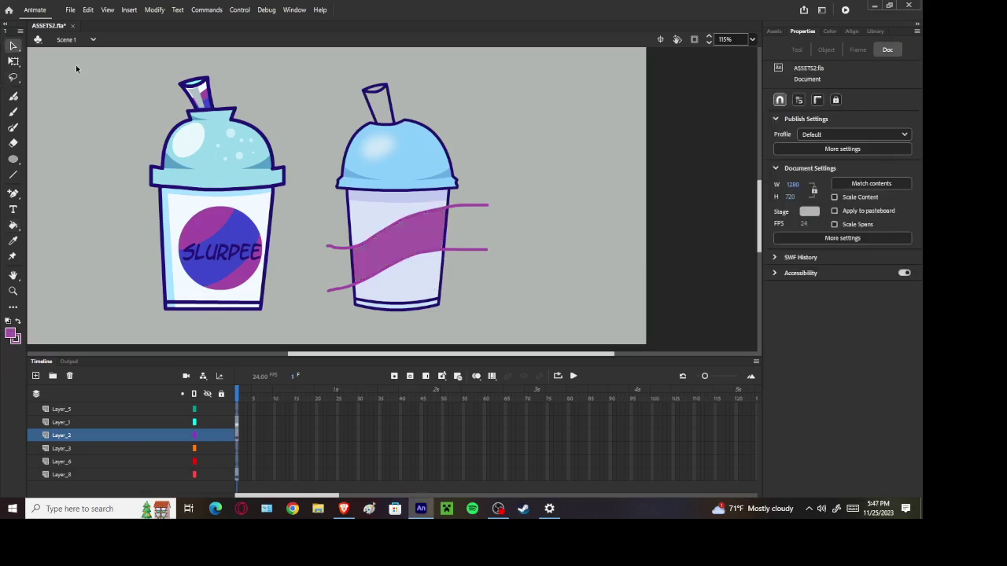
# Delete the two wavy purple lines bordering the filled band on the plain cup, and save the file
pyautogui.click(391, 226)
pyautogui.press('Delete')
pyautogui.doubleClick(411, 258)
pyautogui.press('Delete')
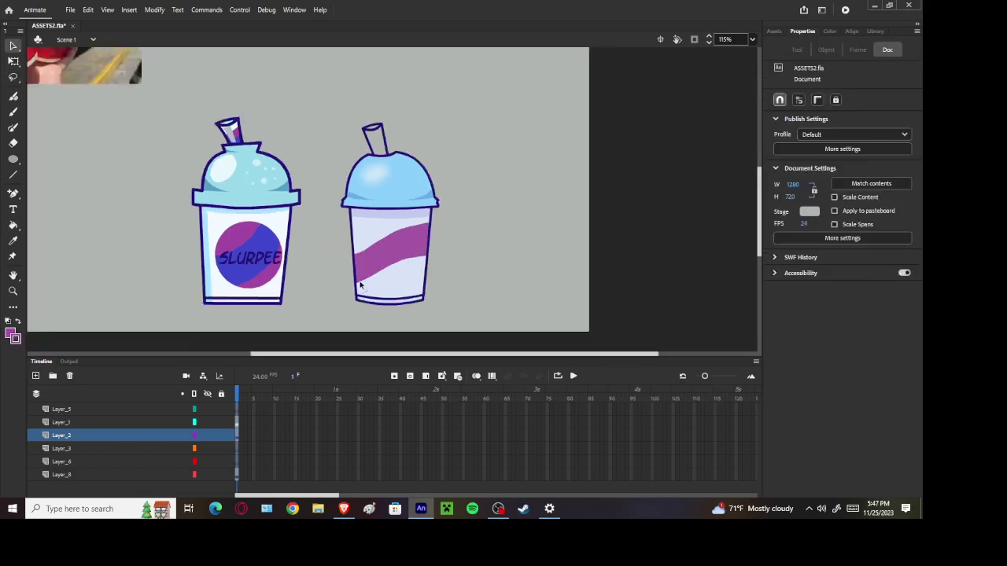
pyautogui.scroll(2, 394, 284)
pyautogui.hotkey('ctrl', 's')
pyautogui.scroll(1, 415, 283)
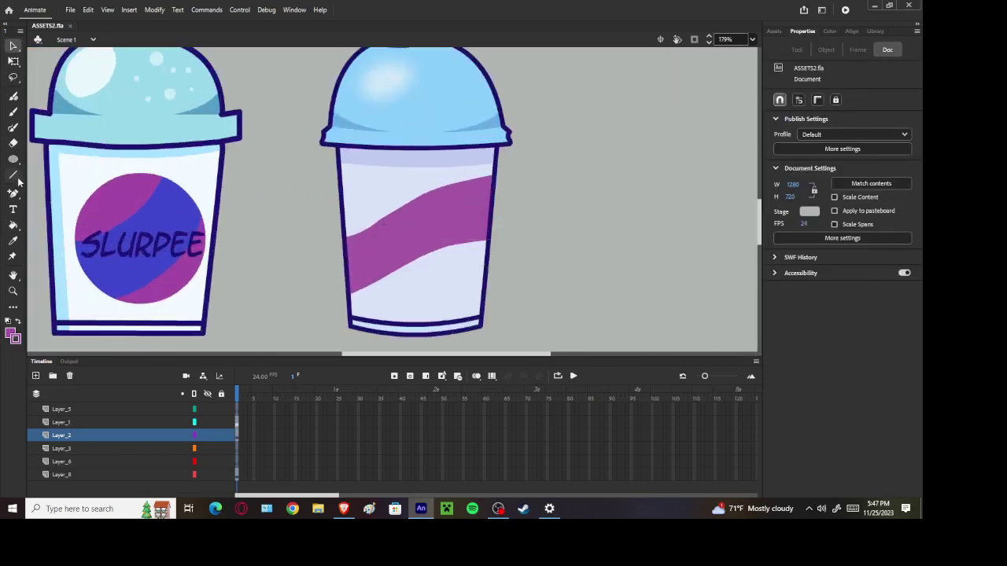
# Open the original cup's Slurpee symbol and copy all the dark blue letters of its SLURPEE lettering
pyautogui.click(13, 209)
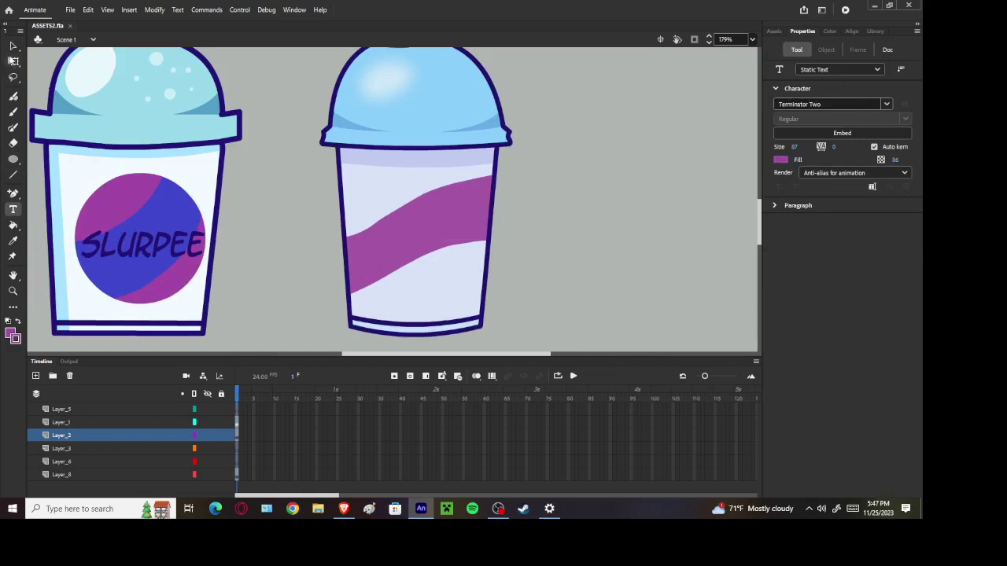
pyautogui.press('v')
pyautogui.click(136, 242)
pyautogui.doubleClick(133, 236)
pyautogui.click(133, 236)
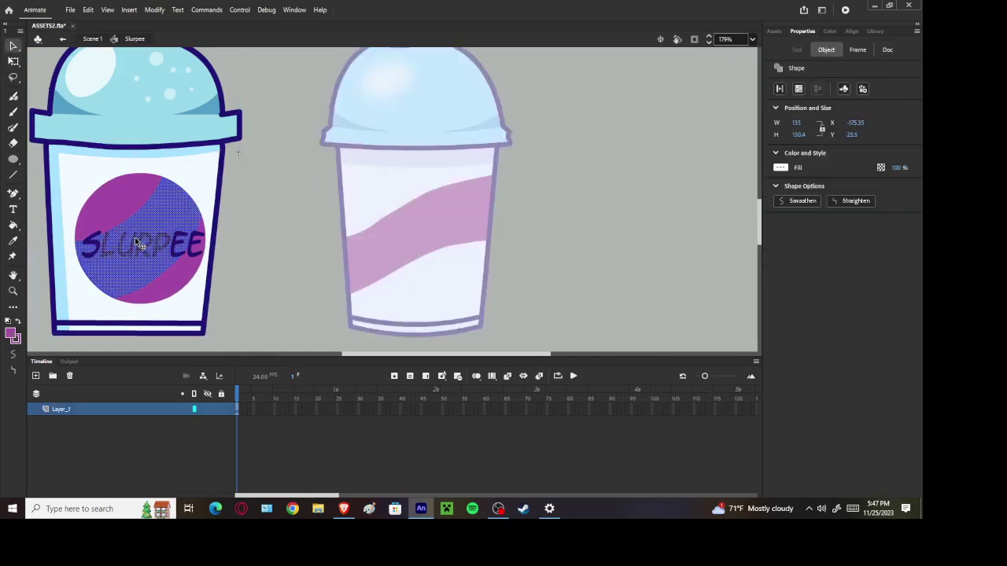
pyautogui.click(235, 417)
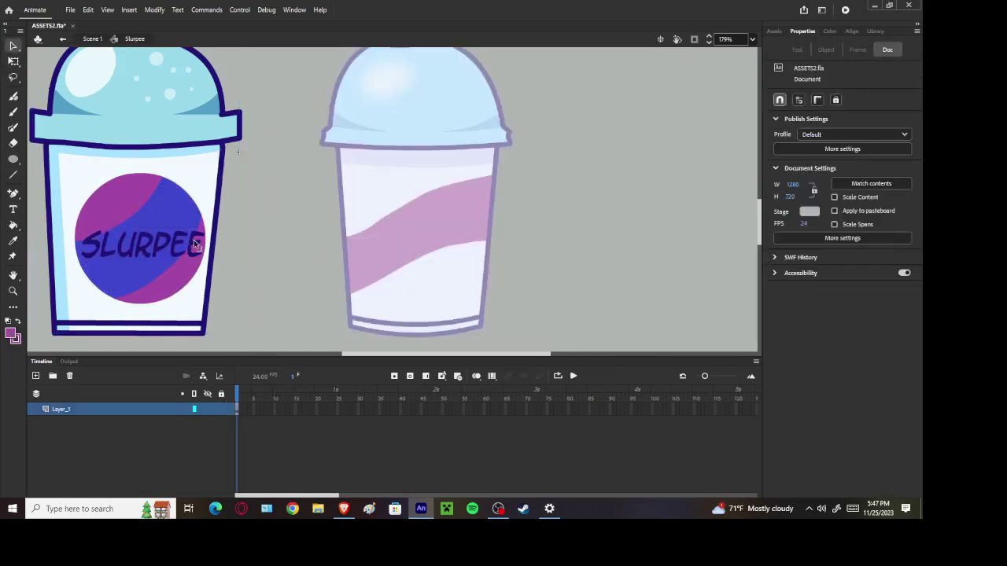
pyautogui.click(195, 245)
pyautogui.keyDown('shift'); pyautogui.click(178, 244); pyautogui.keyUp('shift')
pyautogui.keyDown('shift'); pyautogui.click(166, 242); pyautogui.keyUp('shift')
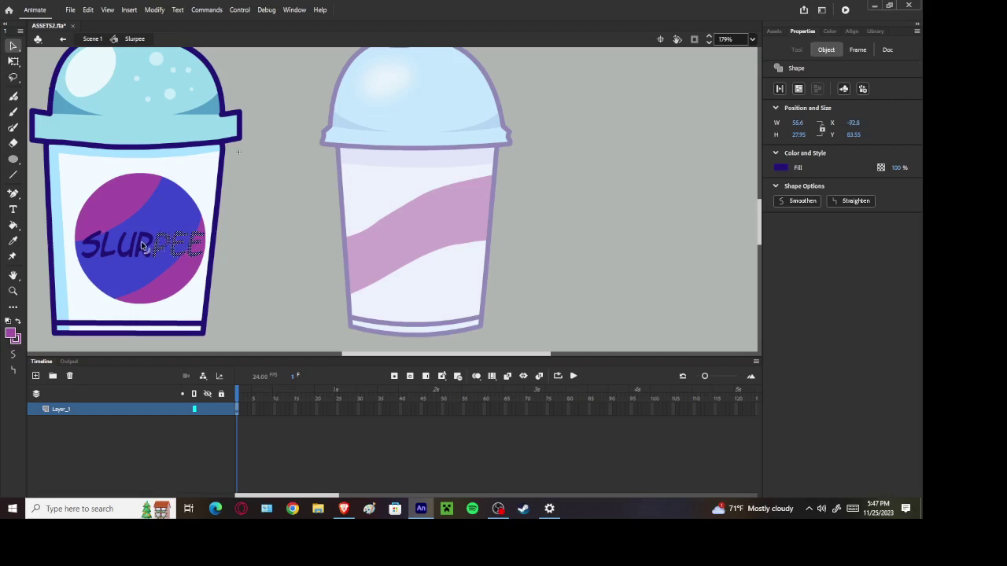
pyautogui.keyDown('shift'); pyautogui.click(135, 248); pyautogui.keyUp('shift')
pyautogui.keyDown('shift'); pyautogui.click(104, 253); pyautogui.keyUp('shift')
pyautogui.keyDown('shift'); pyautogui.click(100, 258); pyautogui.keyUp('shift')
pyautogui.keyDown('shift'); pyautogui.click(138, 230); pyautogui.keyUp('shift')
# Paste the copied lettering in place on Layer_5 of Scene 1 and move it onto the plain cup's purple band
pyautogui.click(63, 39)
pyautogui.click(94, 409)
pyautogui.rightClick(268, 256)
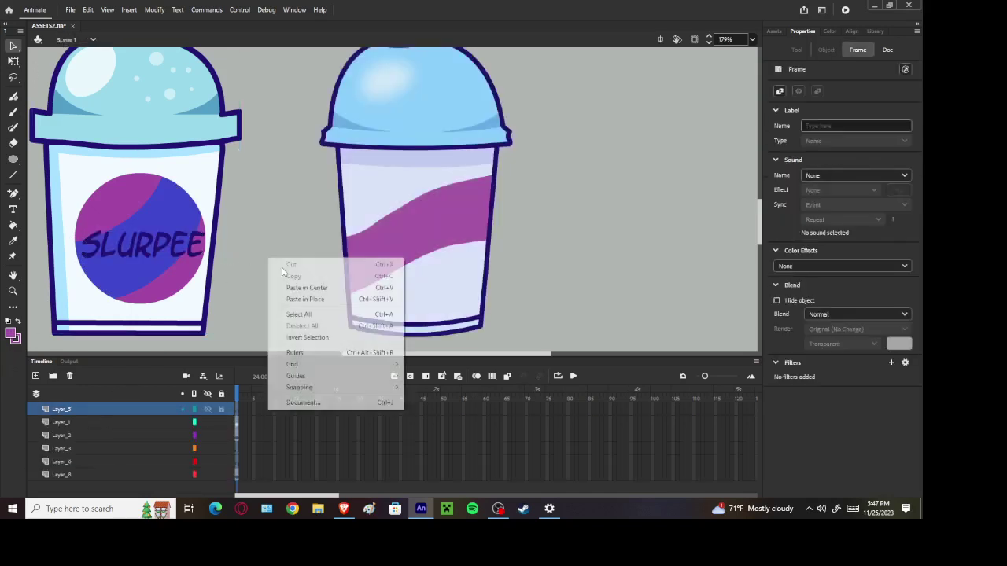
pyautogui.click(314, 295)
pyautogui.click(11, 63)
pyautogui.scroll(-9, 339, 198)
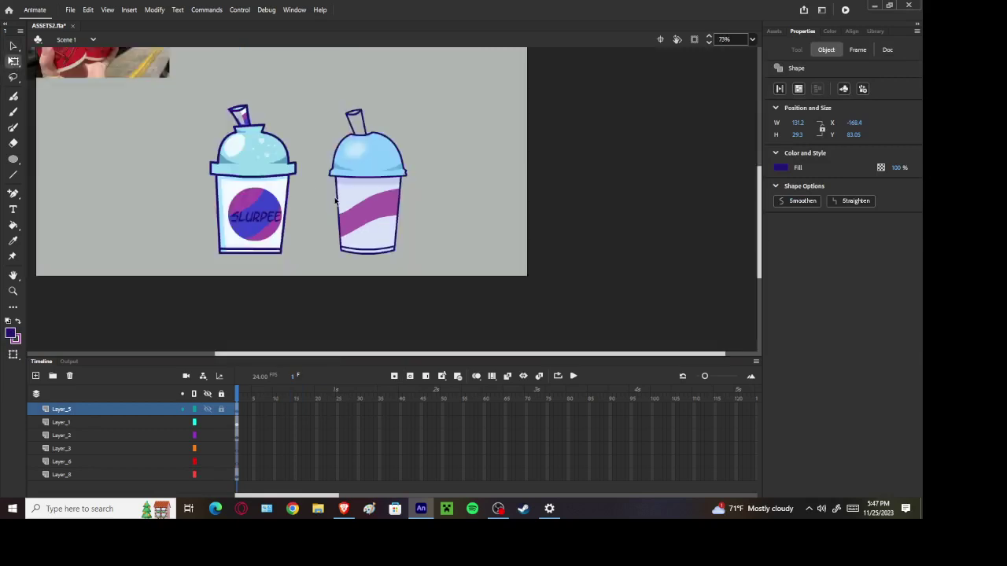
pyautogui.scroll(3, 347, 185)
pyautogui.scroll(2, 237, 132)
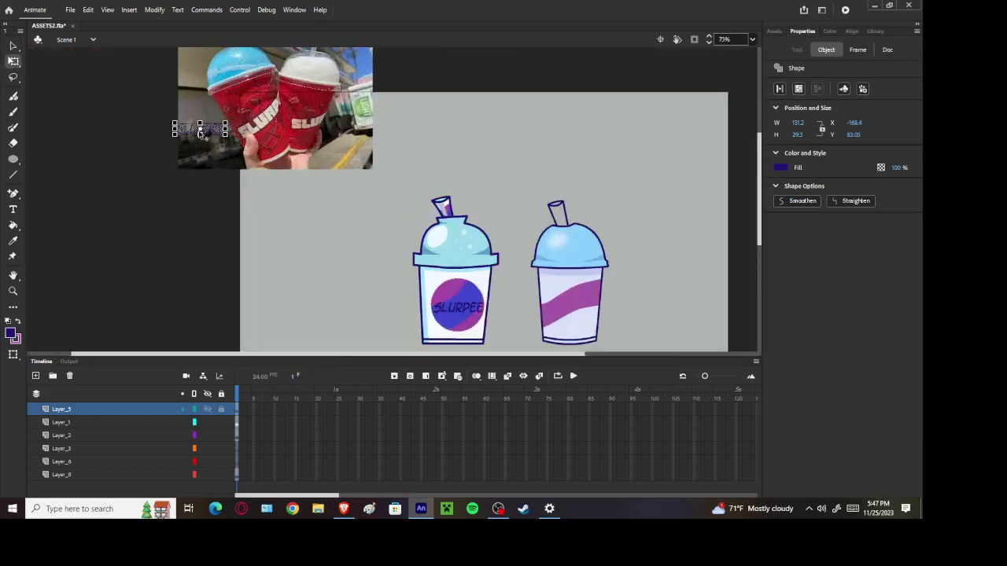
pyautogui.moveTo(214, 132); pyautogui.dragTo(573, 301)
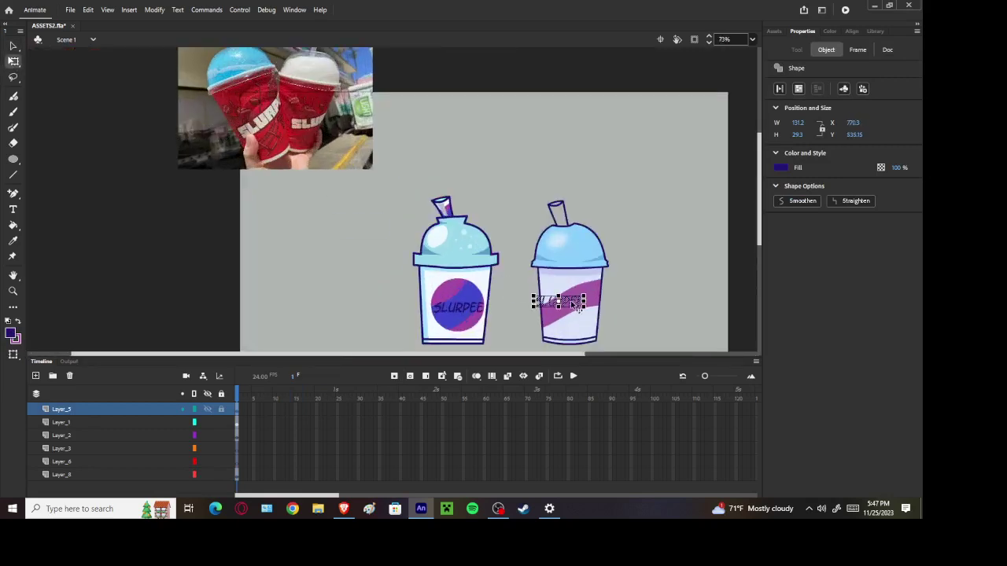
pyautogui.scroll(4, 573, 302)
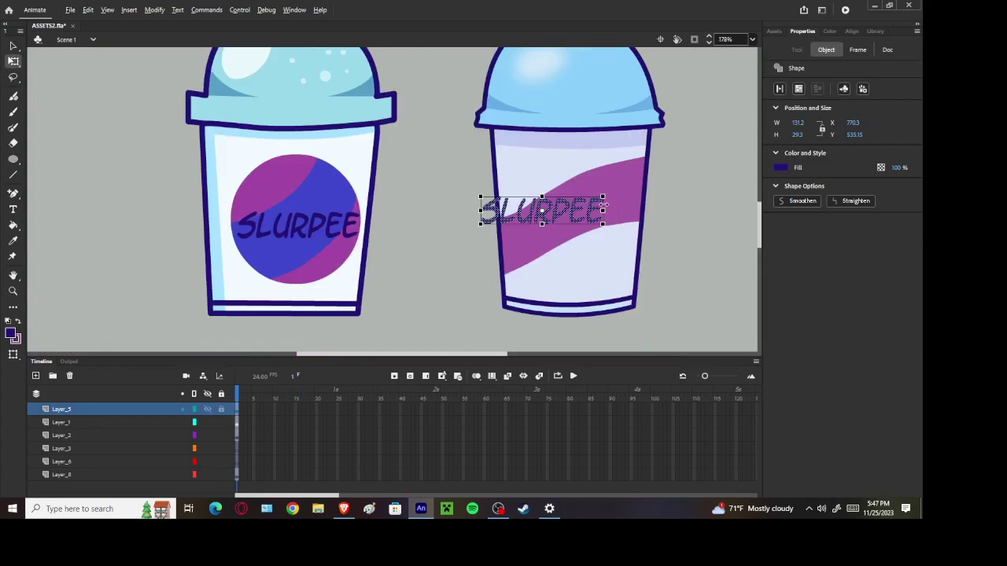
# Skew the SLURPEE lettering so it rises along the band's slope, and position it inside the plain cup's outline near the band's lower edge
pyautogui.moveTo(603, 209); pyautogui.dragTo(630, 209)
pyautogui.scroll(3, 629, 209)
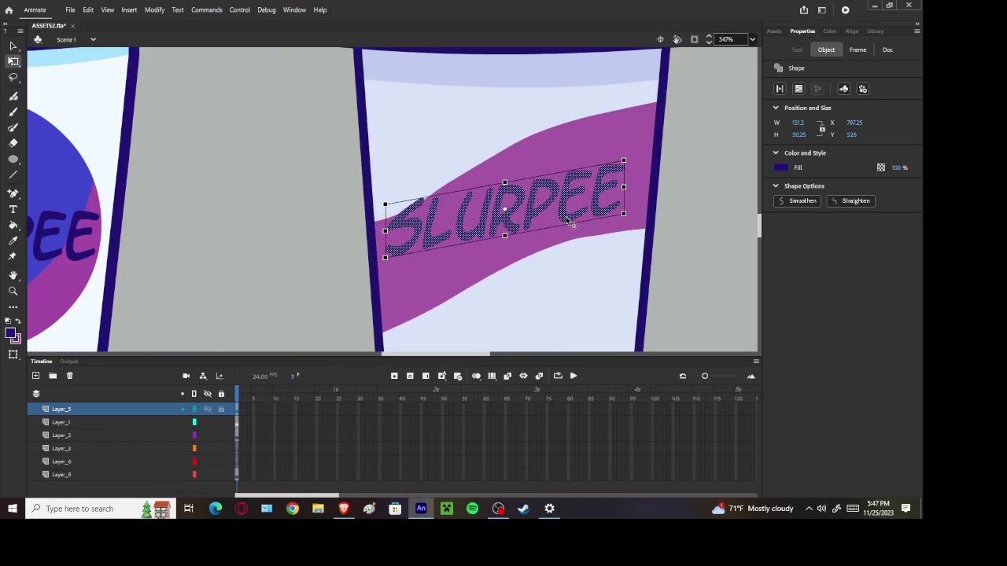
pyautogui.moveTo(435, 241); pyautogui.dragTo(431, 261)
pyautogui.moveTo(430, 257); pyautogui.dragTo(430, 281)
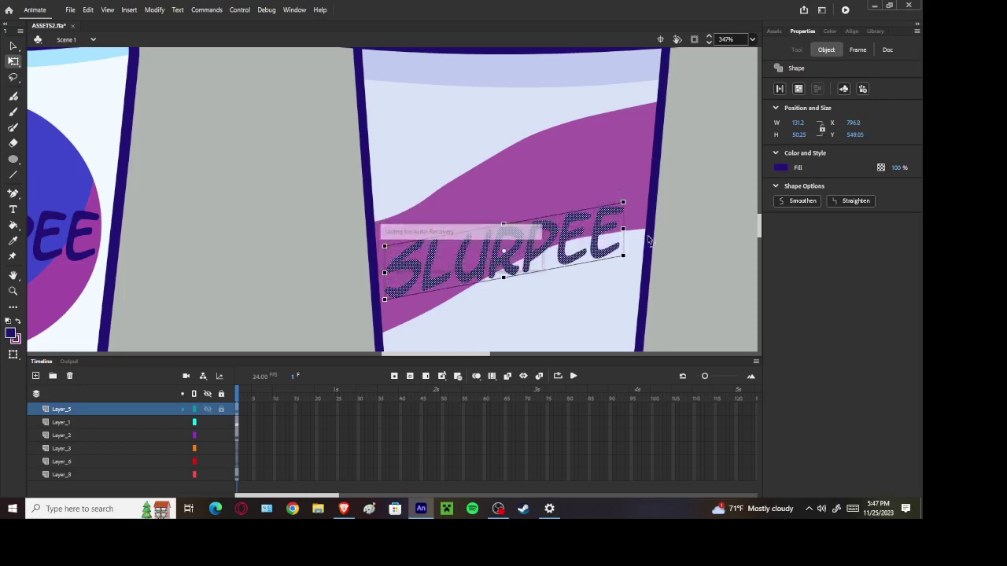
# Move the letters after the S upward one by one so the SLURPEE lettering follows the band's wavy curve
pyautogui.click(695, 209)
pyautogui.click(431, 255)
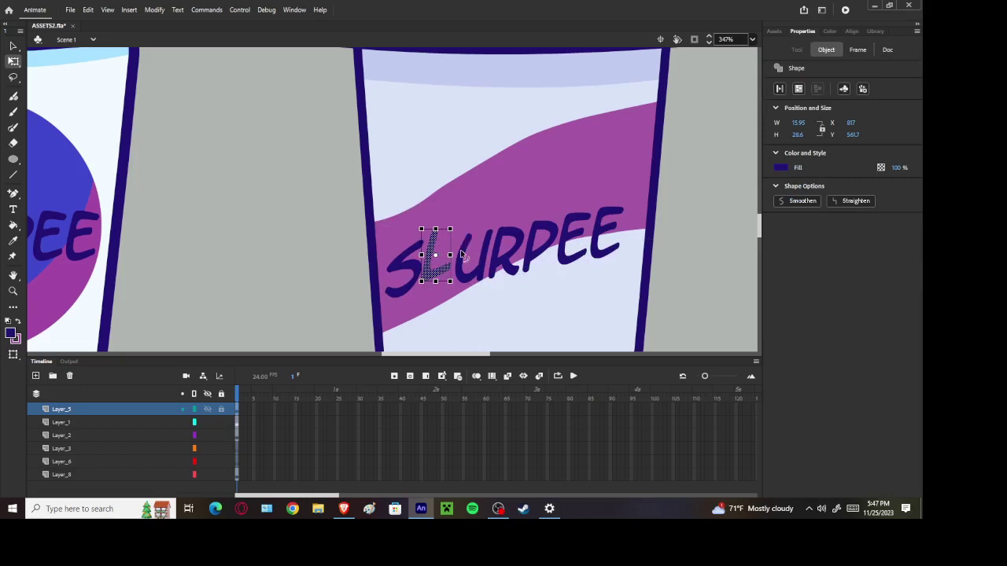
pyautogui.moveTo(460, 250); pyautogui.dragTo(466, 228)
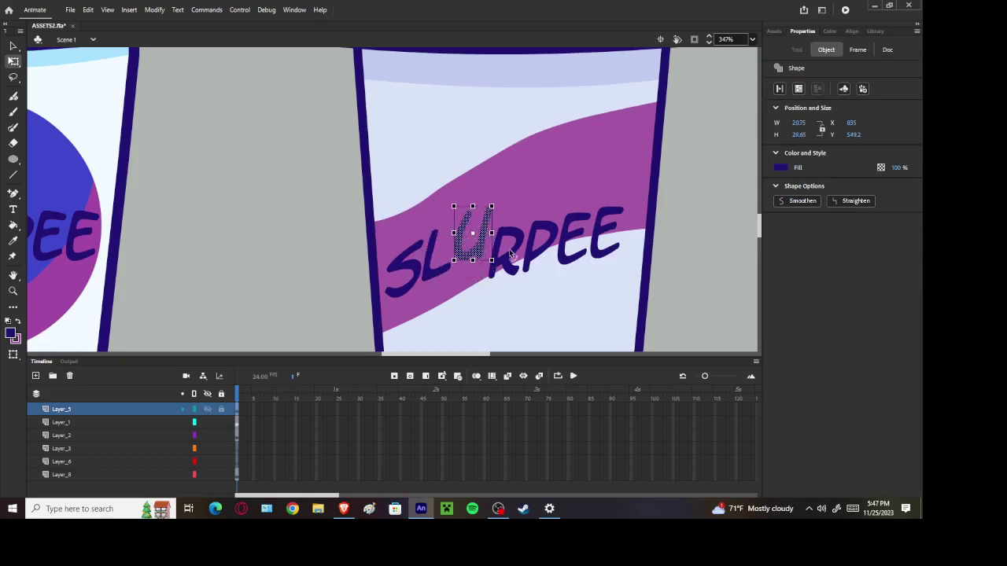
pyautogui.click(509, 248)
pyautogui.moveTo(516, 253); pyautogui.dragTo(558, 196)
pyautogui.click(554, 235)
pyautogui.click(569, 230)
pyautogui.moveTo(569, 231); pyautogui.dragTo(570, 190)
pyautogui.click(604, 235)
pyautogui.moveTo(604, 235); pyautogui.dragTo(540, 213)
pyautogui.click(685, 192)
pyautogui.scroll(-4, 686, 192)
pyautogui.scroll(4, 684, 193)
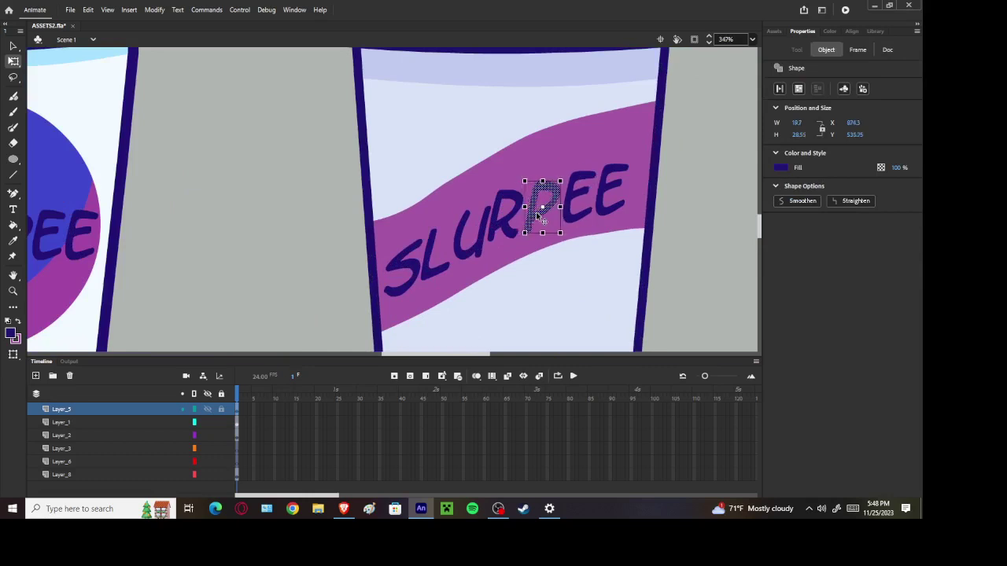
# Raise the P and both E's of the plain cup's lettering slightly higher within the purple band
pyautogui.click(509, 225)
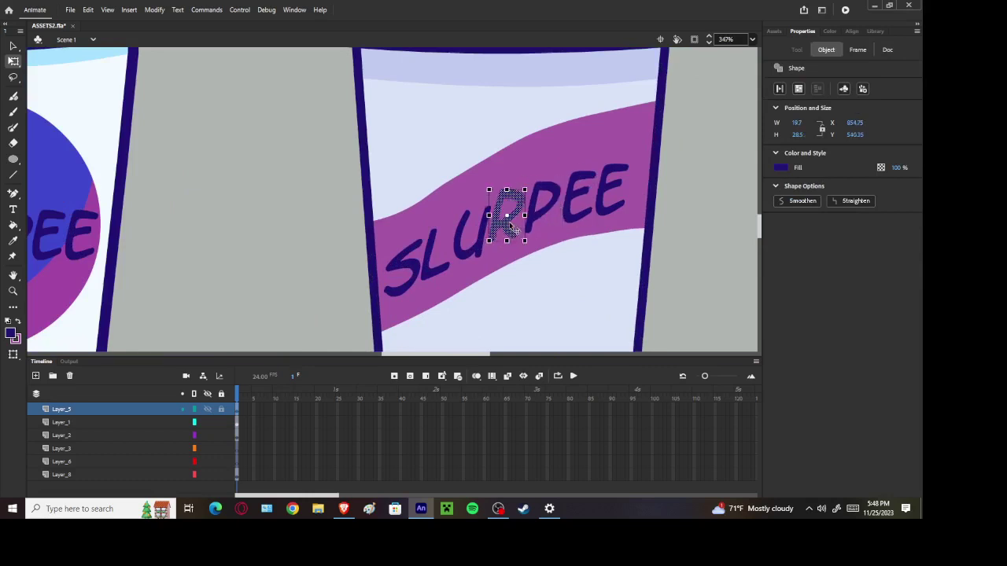
pyautogui.click(619, 190)
pyautogui.click(683, 190)
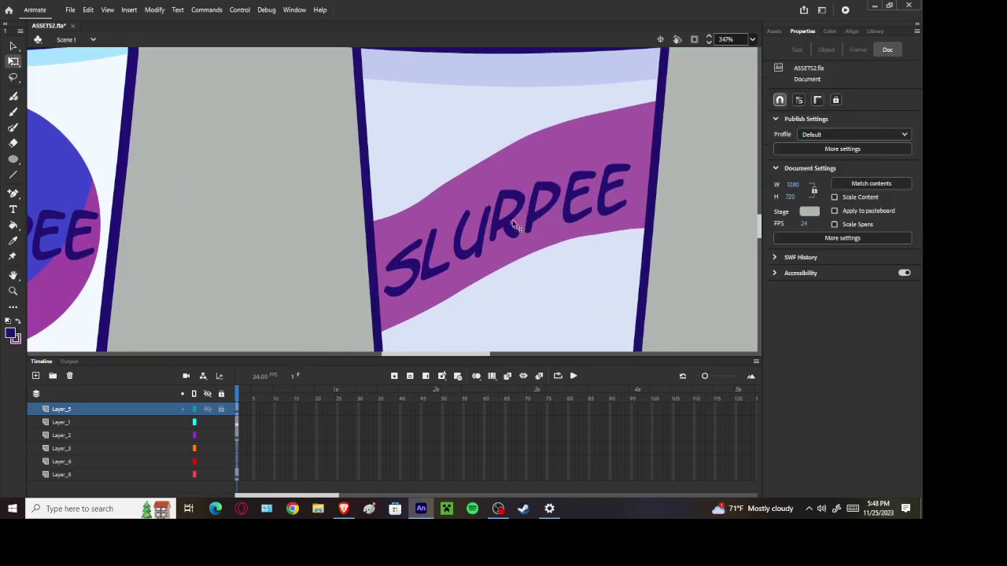
pyautogui.click(512, 220)
pyautogui.click(541, 211)
pyautogui.click(646, 184)
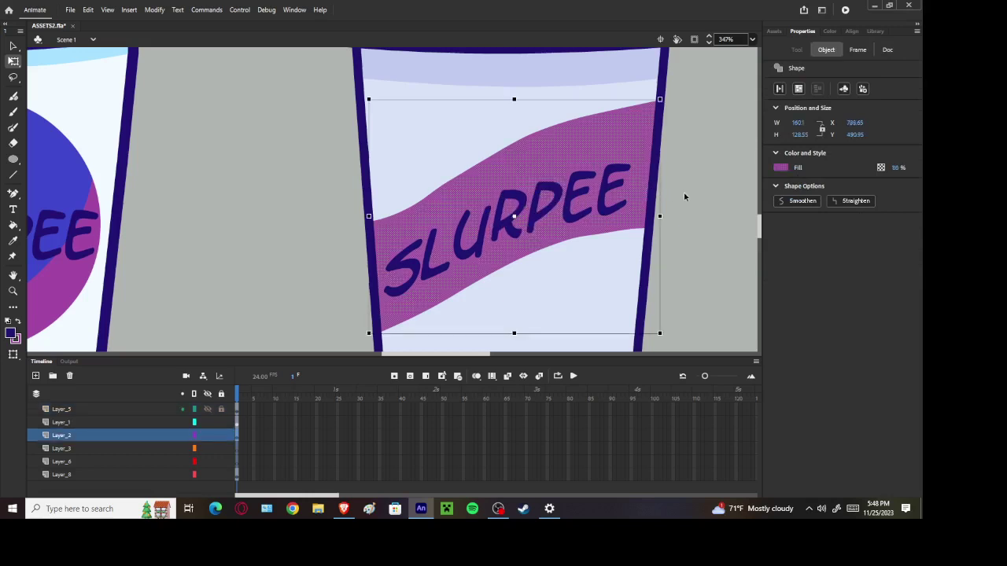
pyautogui.click(683, 197)
pyautogui.scroll(-5, 684, 192)
pyautogui.scroll(5, 685, 192)
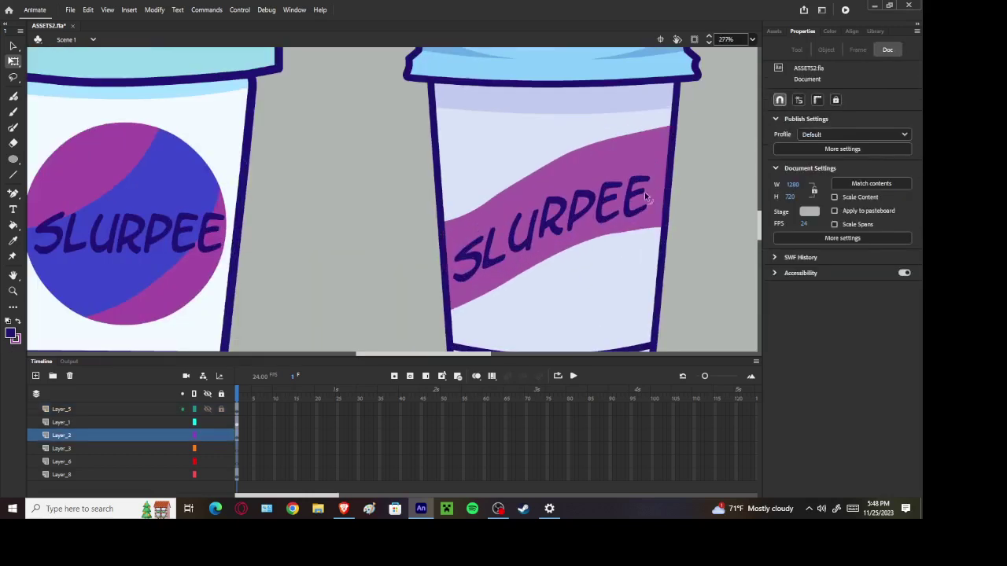
pyautogui.click(590, 196)
pyautogui.moveTo(591, 185); pyautogui.dragTo(646, 167)
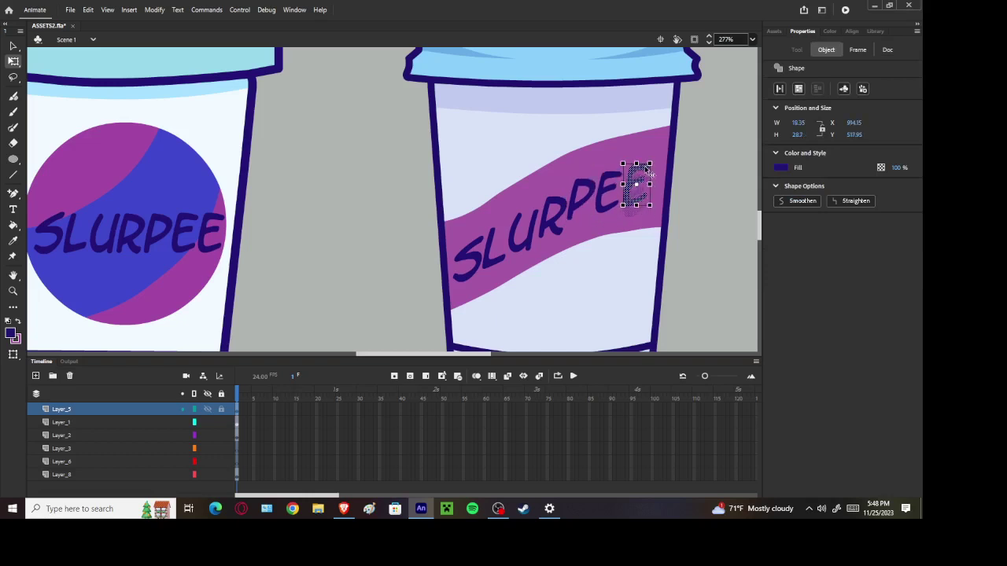
# Try to match the plain cup band's fill to the purple of the original cup's logo
pyautogui.click(670, 182)
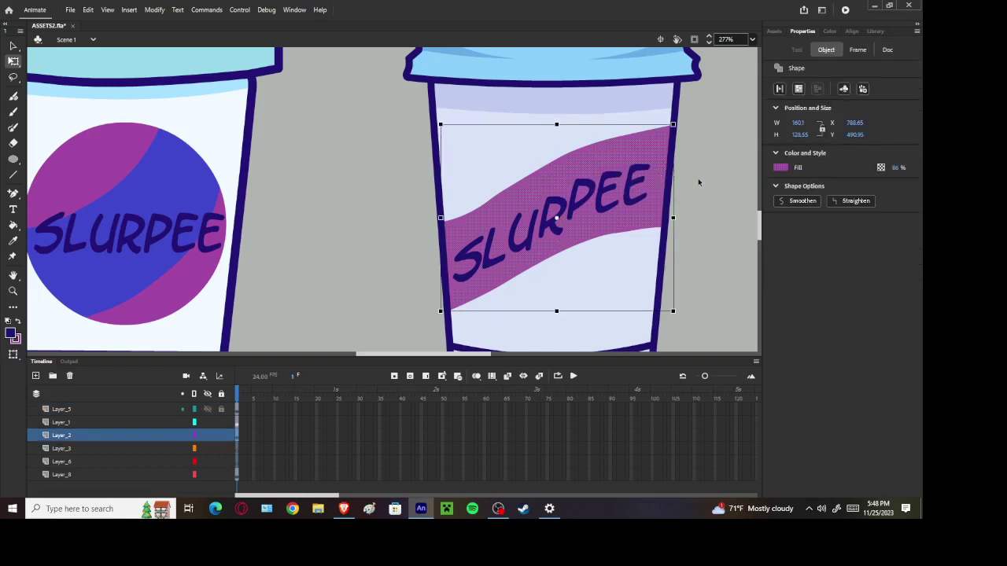
pyautogui.click(780, 167)
pyautogui.click(180, 157)
pyautogui.click(308, 126)
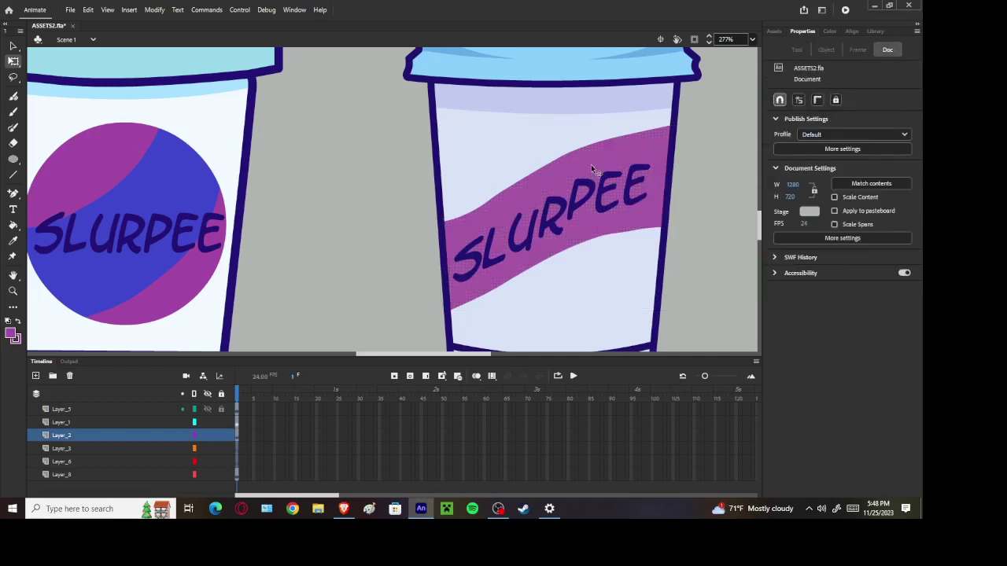
pyautogui.click(607, 224)
pyautogui.click(237, 434)
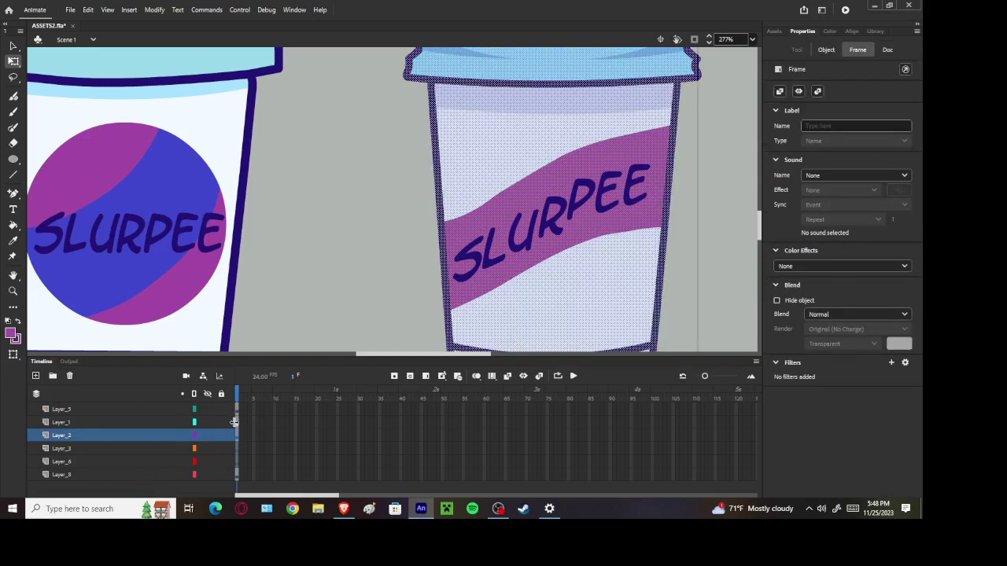
pyautogui.click(337, 286)
# Copy the upper purple piece of the original cup's logo from the Slurpee symbol and paste it in place on Layer_3 of Scene 1
pyautogui.doubleClick(118, 160)
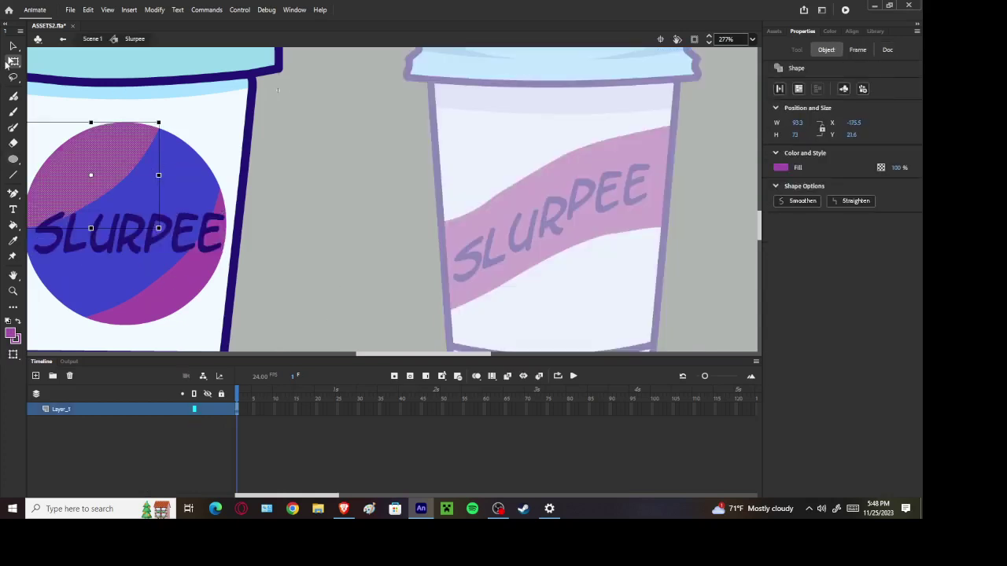
pyautogui.click(63, 39)
pyautogui.click(208, 448)
pyautogui.rightClick(313, 289)
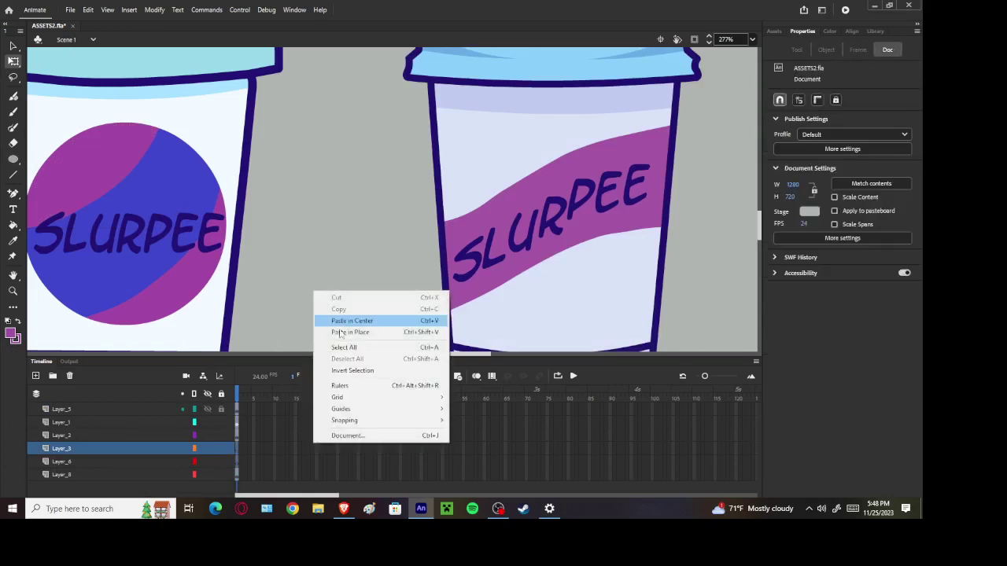
pyautogui.click(341, 333)
pyautogui.scroll(-5, 344, 282)
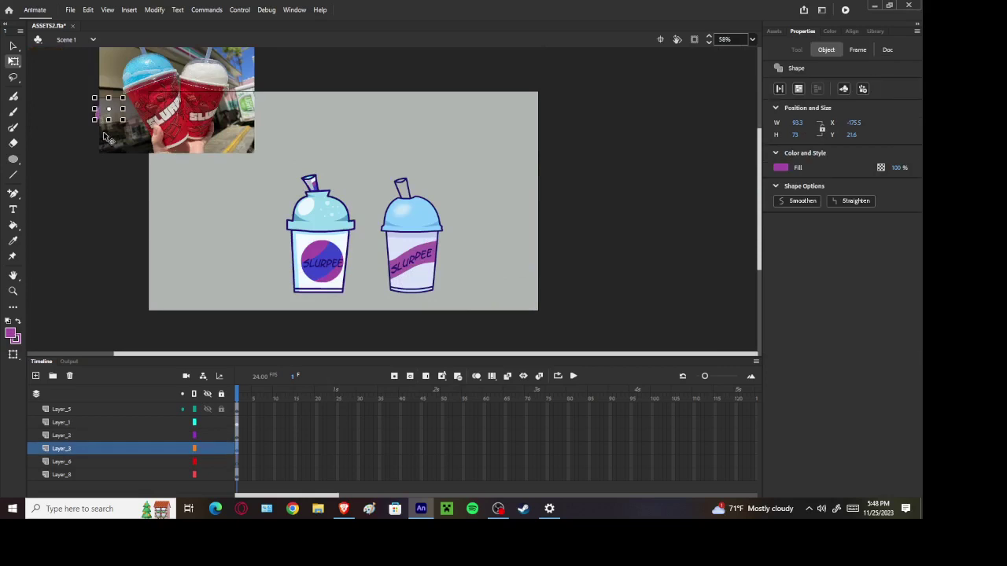
# Nudge the pasted purple logo piece down by 140 px, partly clear of the reference photo
pyautogui.hotkey('shift', 'Down')
pyautogui.hotkey('shift', 'Down')
pyautogui.hotkey('shift', 'Down')
pyautogui.hotkey('shift', 'Down')
pyautogui.hotkey('shift', 'Down')
pyautogui.hotkey('shift', 'Down')
pyautogui.hotkey('shift', 'Down')
pyautogui.hotkey('shift', 'Down')
pyautogui.hotkey('shift', 'Down')
pyautogui.hotkey('shift', 'Down')
pyautogui.hotkey('shift', 'Down')
pyautogui.hotkey('shift', 'Down')
pyautogui.hotkey('shift', 'Down')
pyautogui.hotkey('shift', 'Down')
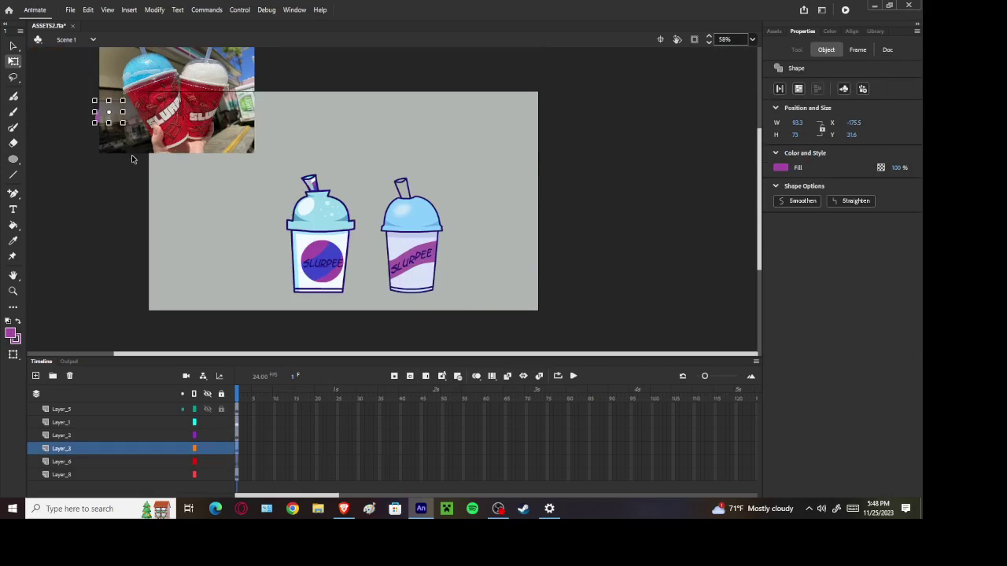
pyautogui.scroll(3, 108, 145)
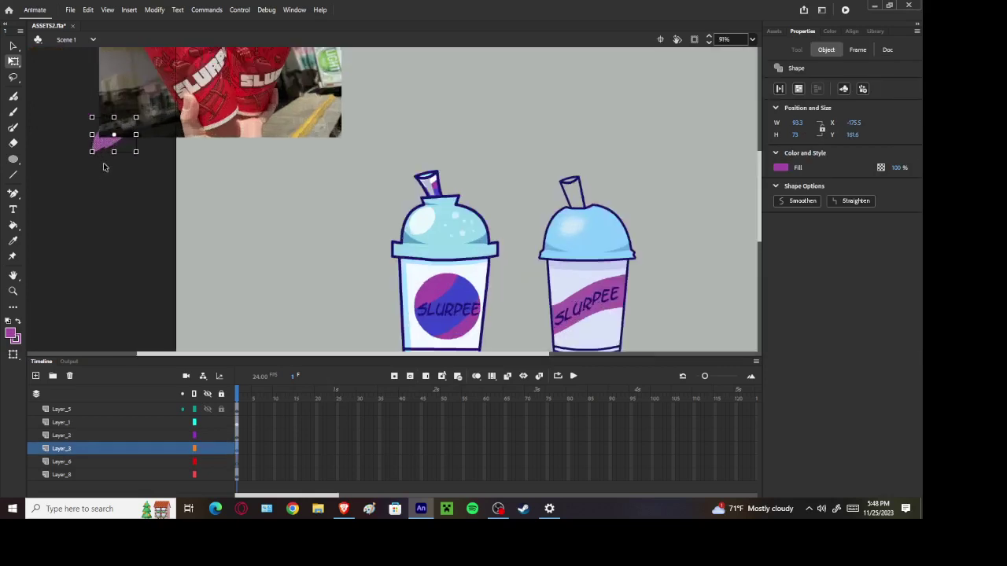
# Move the pasted purple logo piece from beside the reference photo onto the upper body of the plain cup
pyautogui.click(133, 133)
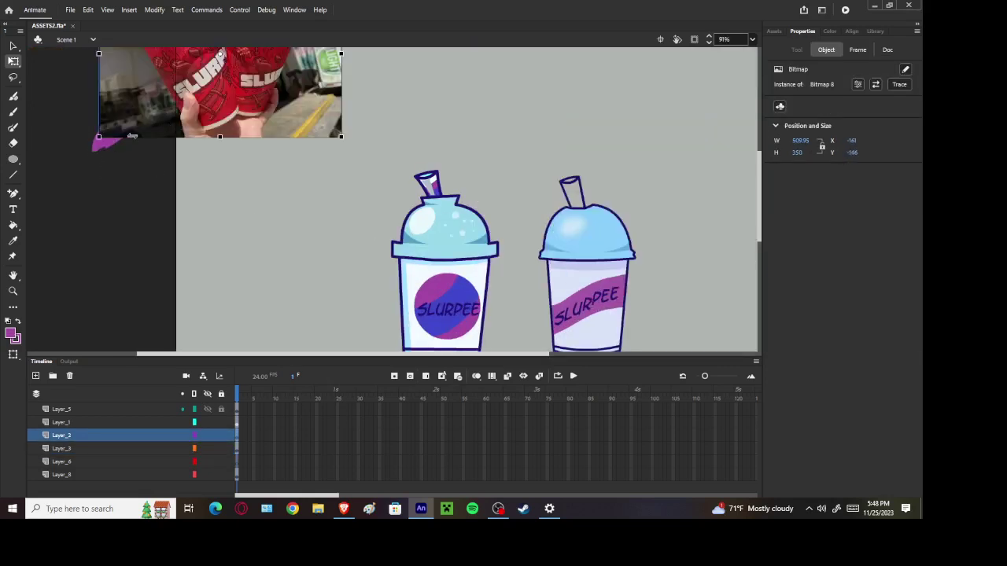
pyautogui.moveTo(102, 141); pyautogui.dragTo(610, 289)
pyautogui.scroll(5, 580, 279)
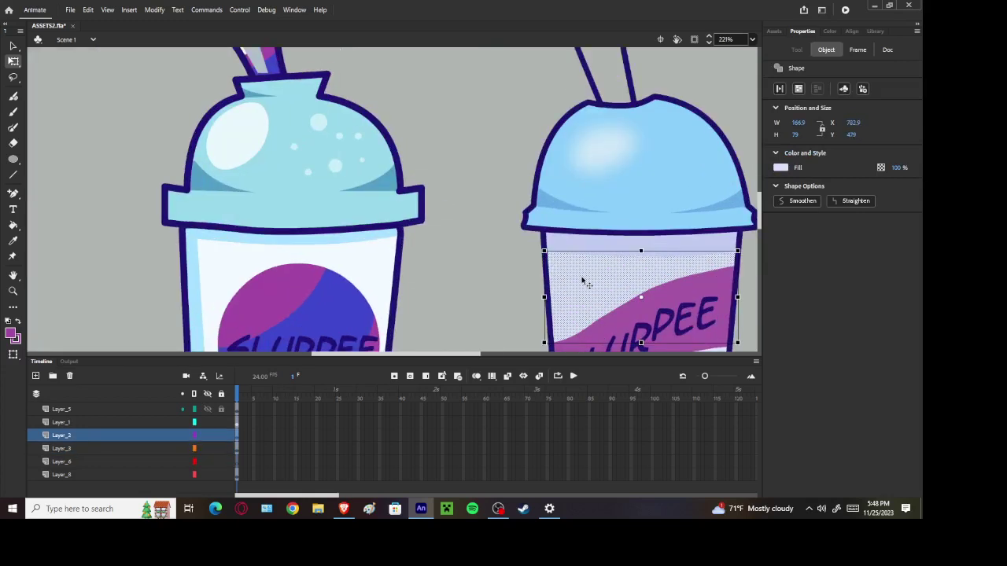
pyautogui.scroll(-3, 580, 279)
# Move Layer_3 to the top of the layer stack so the purple logo piece sits above the cup artwork
pyautogui.click(236, 450)
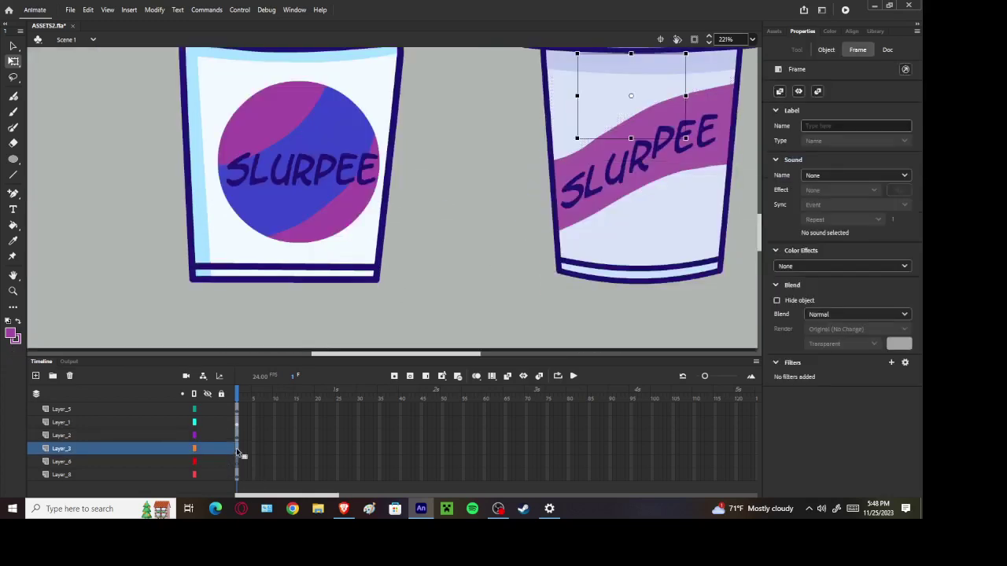
pyautogui.moveTo(44, 449); pyautogui.dragTo(47, 408)
pyautogui.rightClick(529, 264)
pyautogui.click(551, 263)
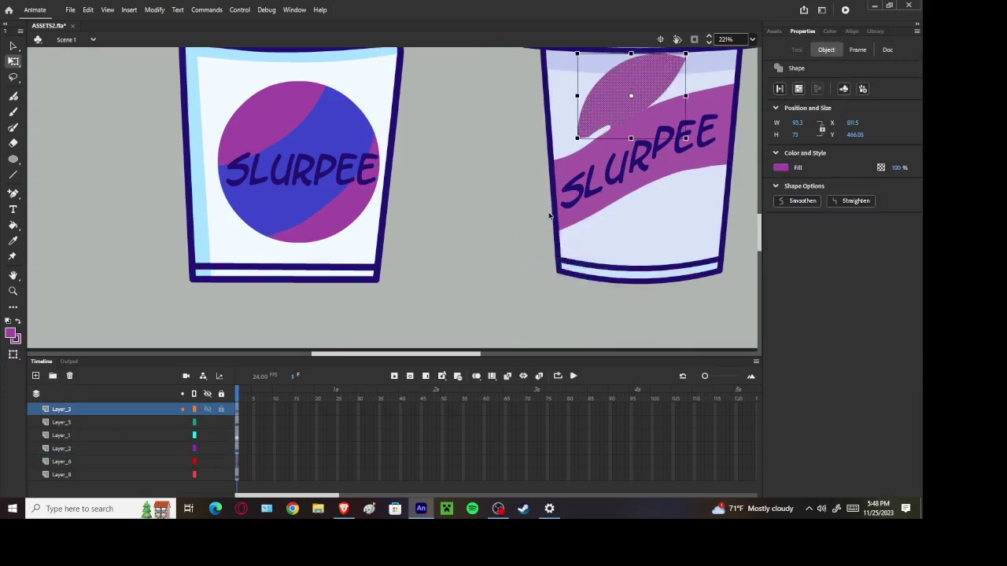
pyautogui.click(488, 255)
# Set the plain cup band's fill colour to the purple sampled from the pasted logo piece
pyautogui.scroll(5, 596, 101)
pyautogui.click(741, 171)
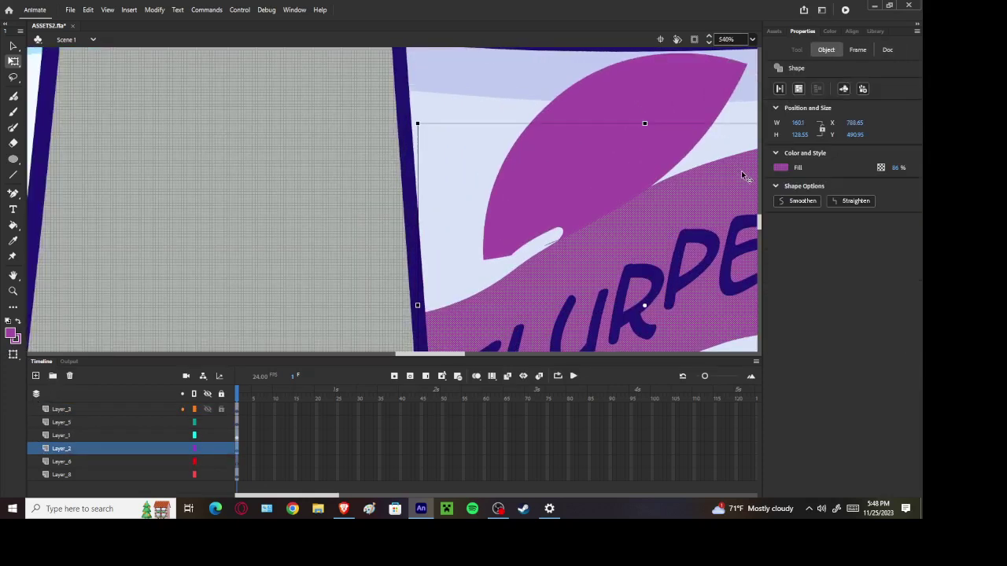
pyautogui.click(780, 168)
pyautogui.click(635, 99)
pyautogui.click(372, 153)
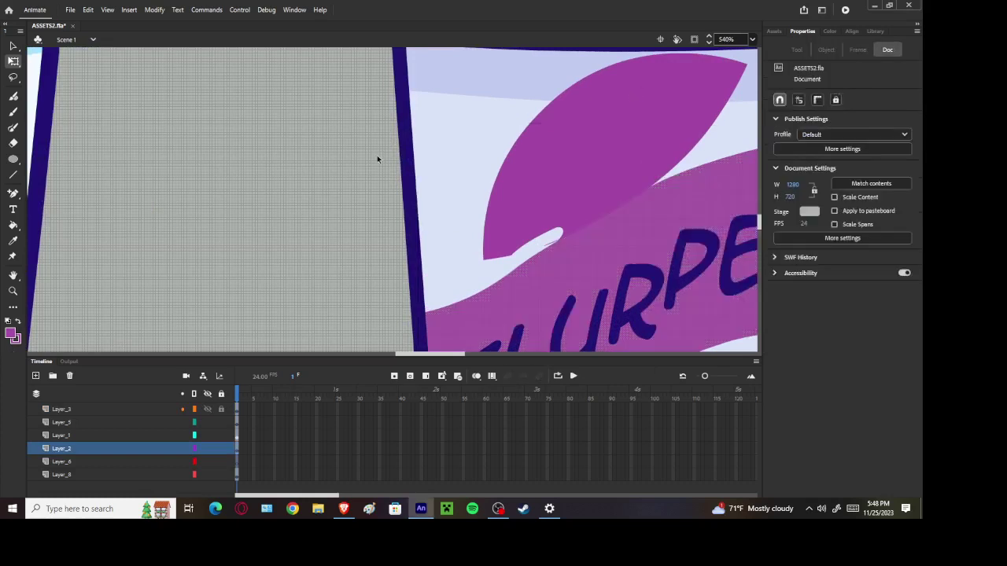
# Set the opacity of the plain cup's wavy purple band to 100%
pyautogui.scroll(-2, 520, 186)
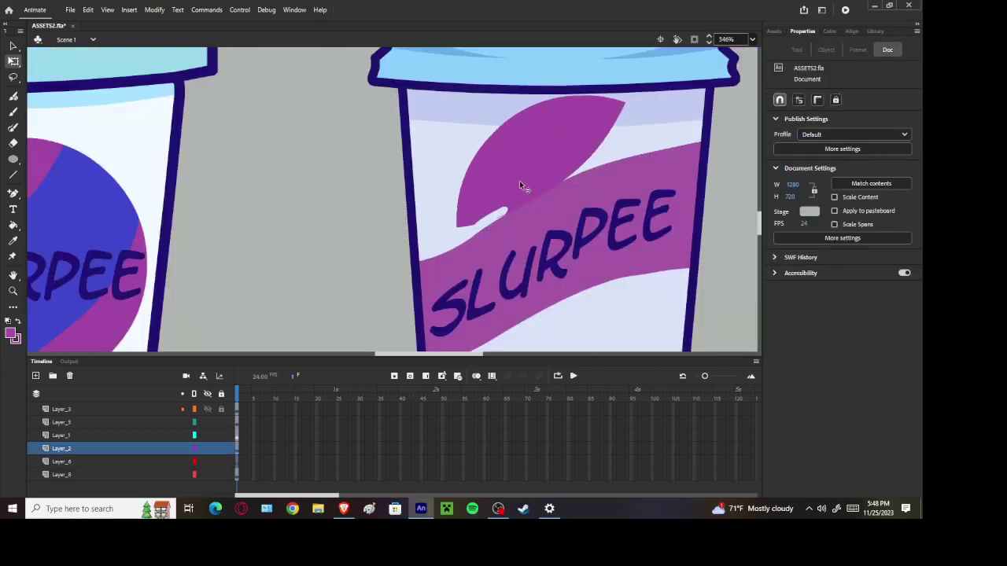
pyautogui.click(236, 449)
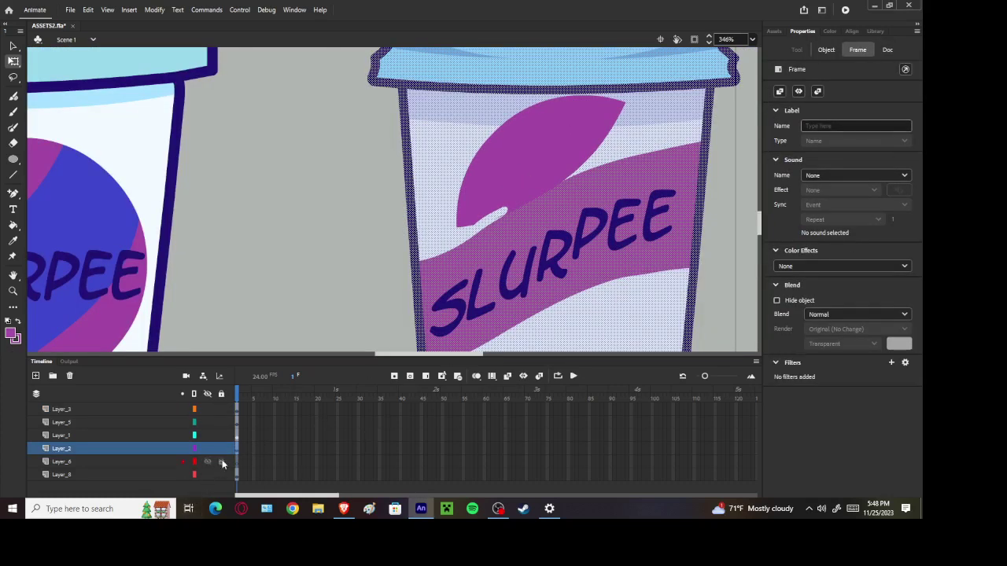
pyautogui.click(717, 188)
pyautogui.click(678, 186)
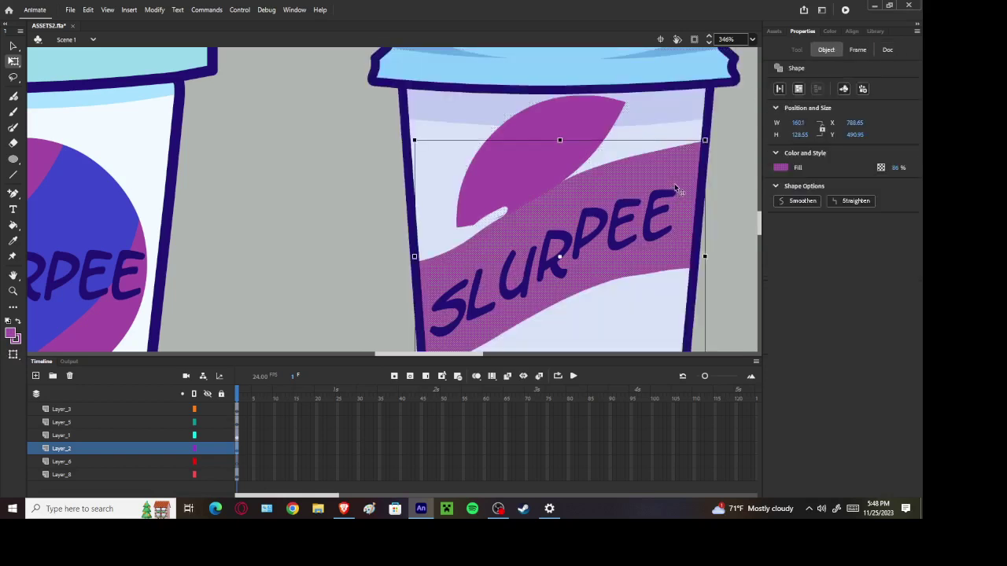
pyautogui.moveTo(895, 168); pyautogui.dragTo(922, 96)
# Delete the pasted purple logo piece from the upper body of the plain cup
pyautogui.click(716, 214)
pyautogui.click(563, 157)
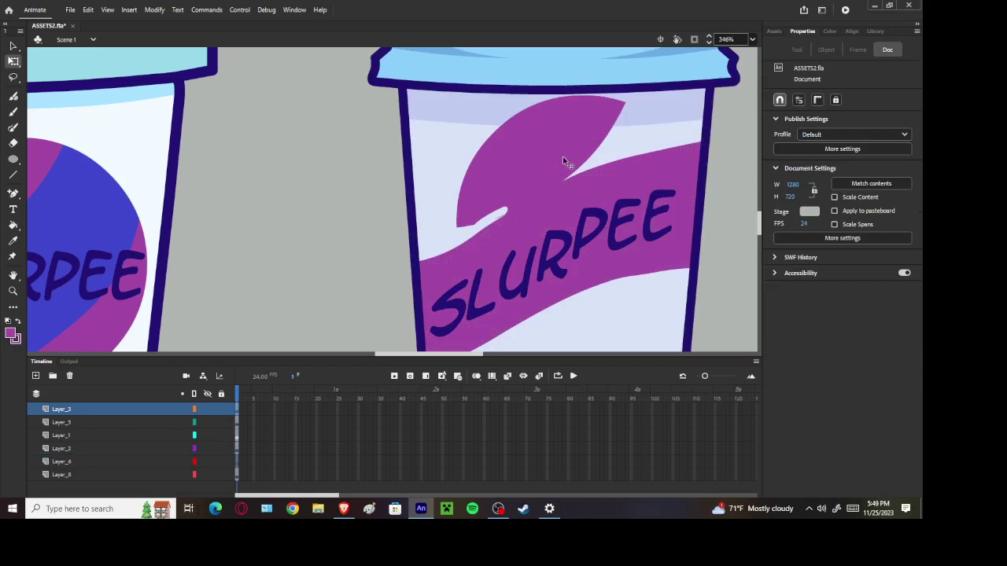
pyautogui.press('Delete')
pyautogui.scroll(-5, 563, 162)
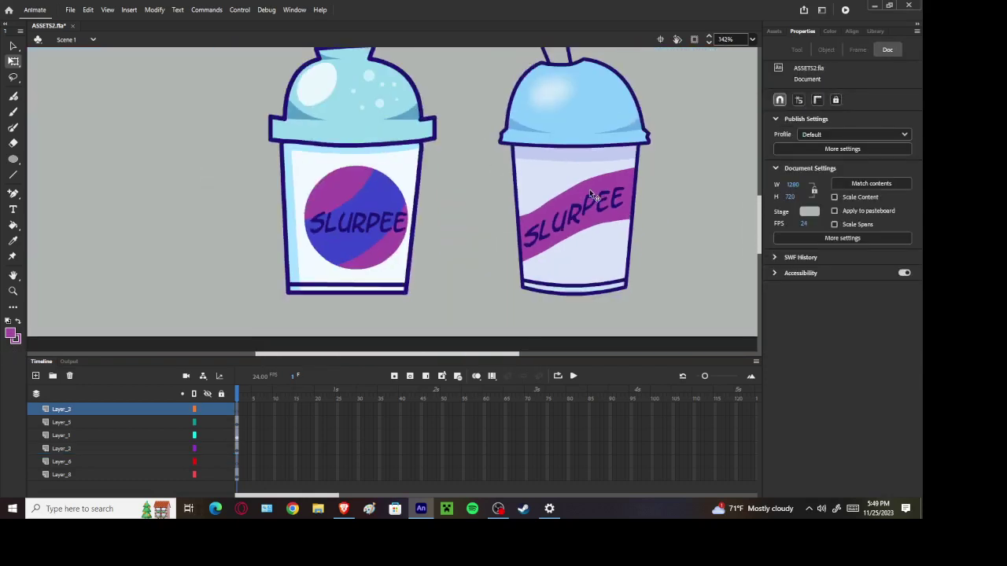
# Recolour the wavy band with the purple sampled from the original cup's round logo
pyautogui.click(616, 203)
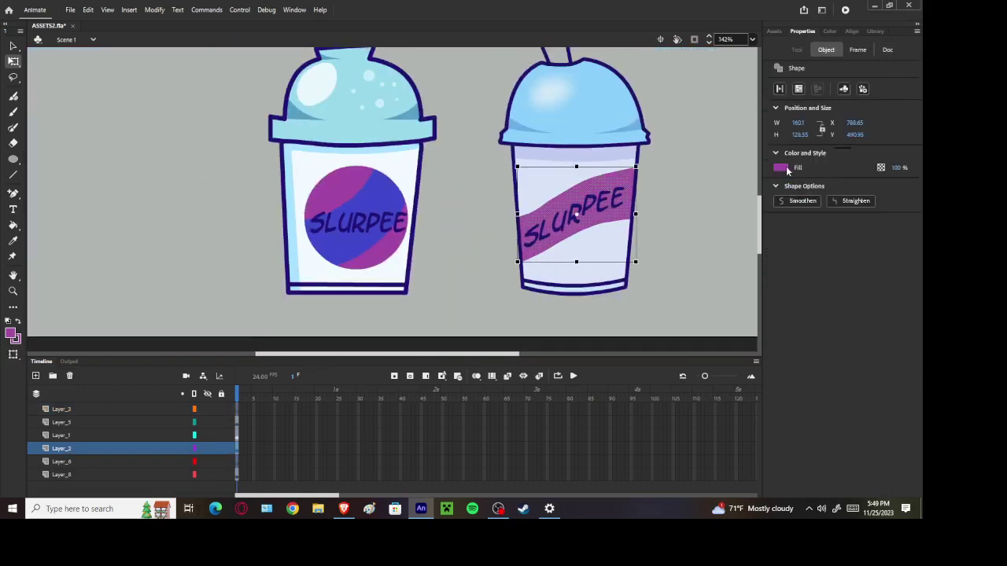
pyautogui.click(781, 168)
pyautogui.click(354, 188)
pyautogui.click(500, 212)
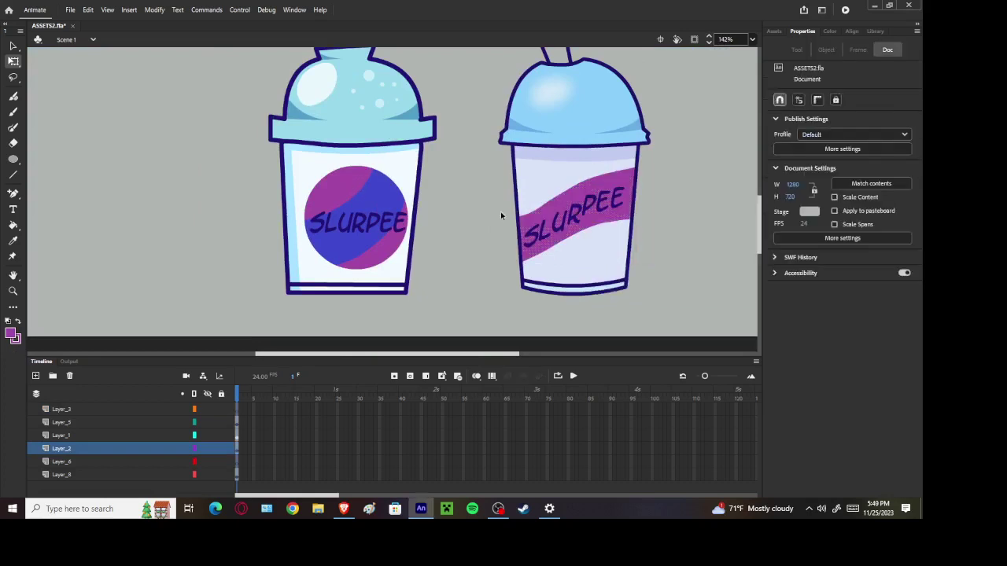
# Change the wavy band's fill to a brighter, more saturated purple chosen in the Color Picker
pyautogui.scroll(5, 597, 194)
pyautogui.click(646, 151)
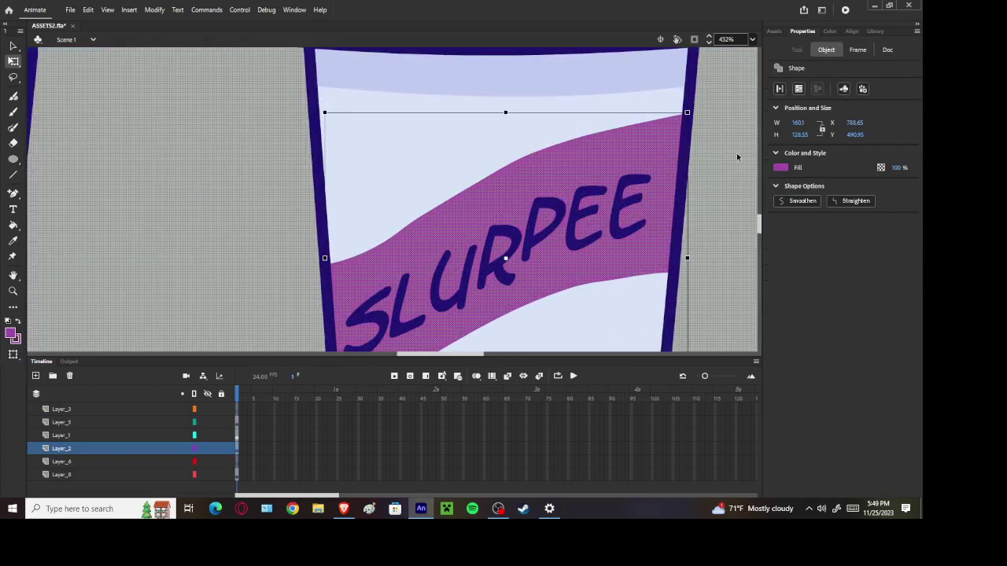
pyautogui.click(780, 169)
pyautogui.click(772, 179)
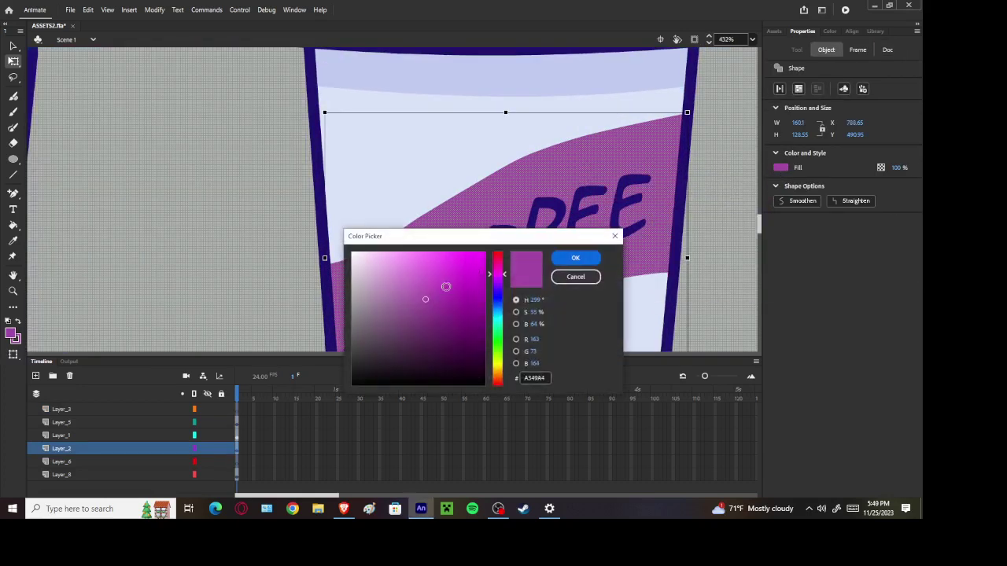
pyautogui.moveTo(428, 297); pyautogui.dragTo(458, 291)
pyautogui.click(575, 258)
pyautogui.click(241, 220)
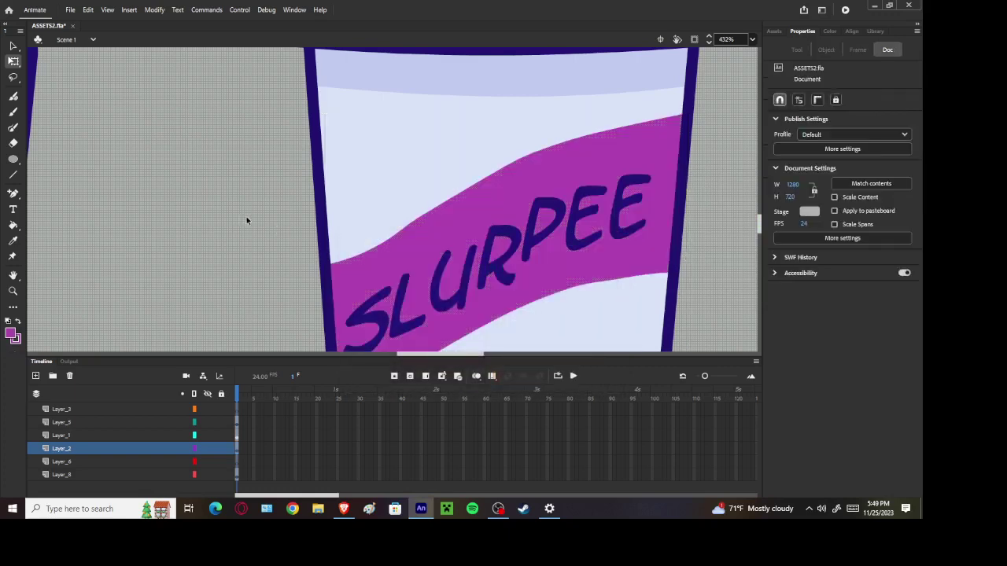
# Nudge the first E of the plain cup's SLURPEE lettering 1 px right and down, and shift the last E slightly upward
pyautogui.scroll(-6, 246, 221)
pyautogui.scroll(4, 374, 241)
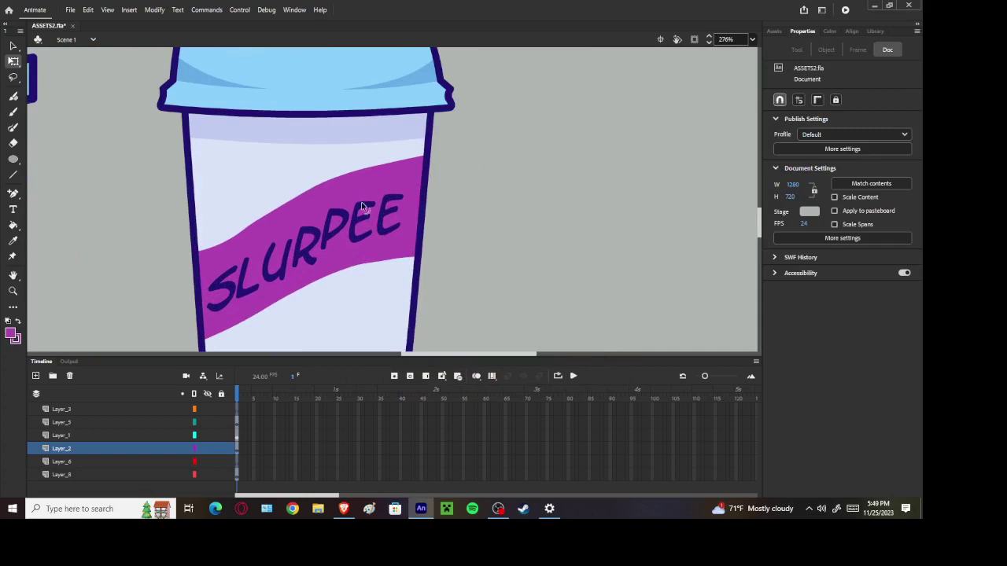
pyautogui.click(362, 206)
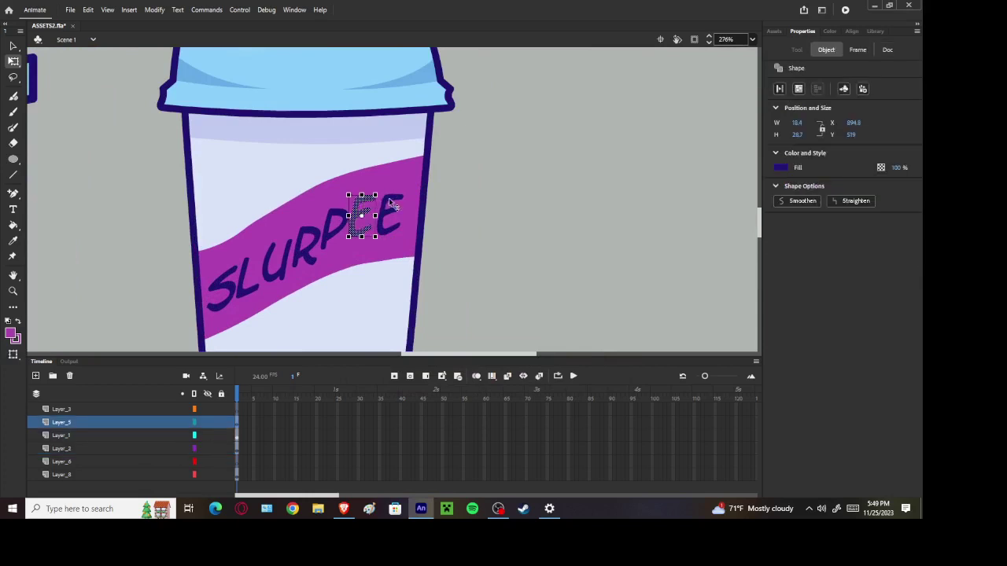
pyautogui.moveTo(389, 201); pyautogui.dragTo(368, 204)
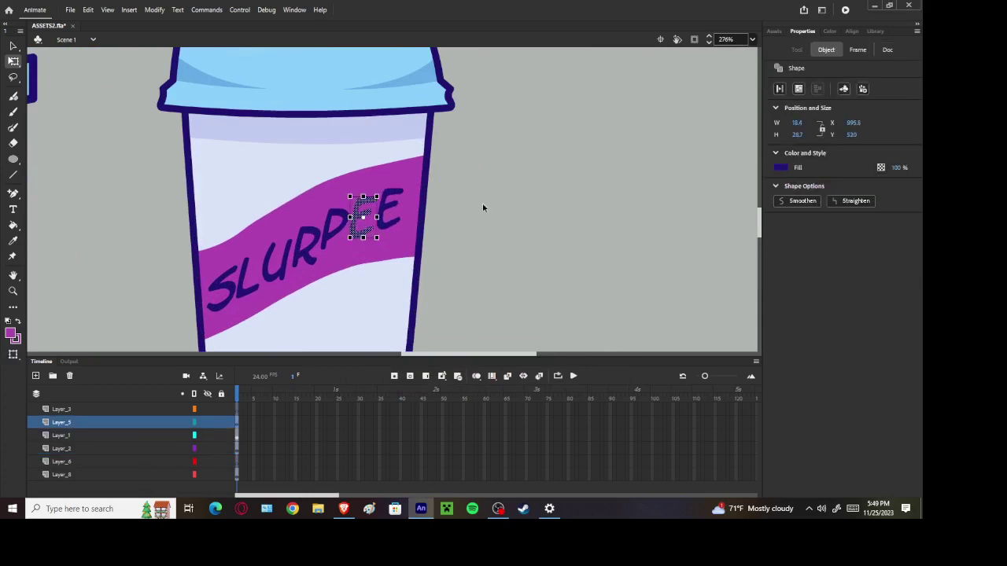
pyautogui.click(483, 208)
pyautogui.click(388, 204)
pyautogui.click(455, 214)
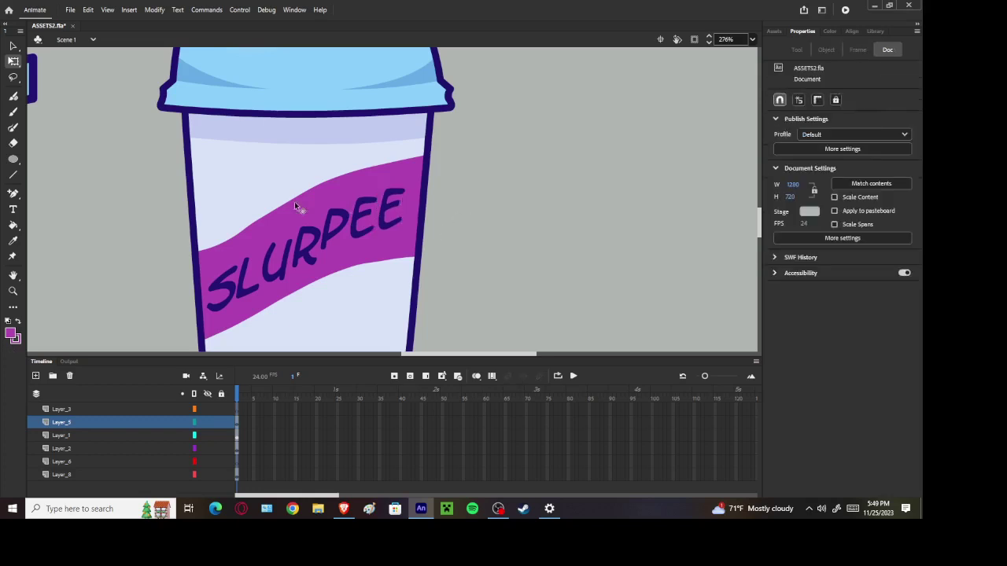
# Distort the L and the U of the SLURPEE lettering slightly so their bases follow the band's slope
pyautogui.click(251, 288)
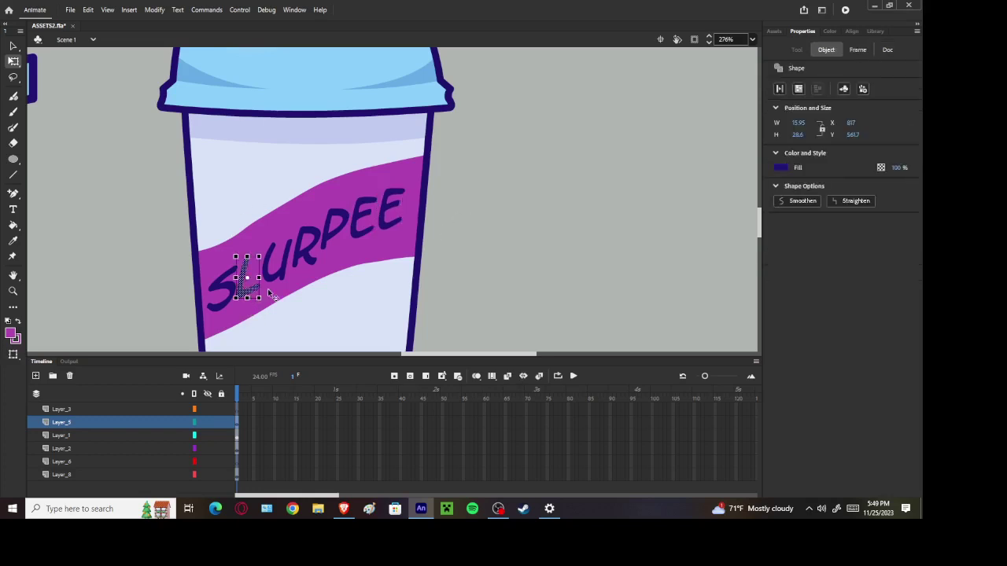
pyautogui.click(244, 292)
pyautogui.scroll(2, 286, 277)
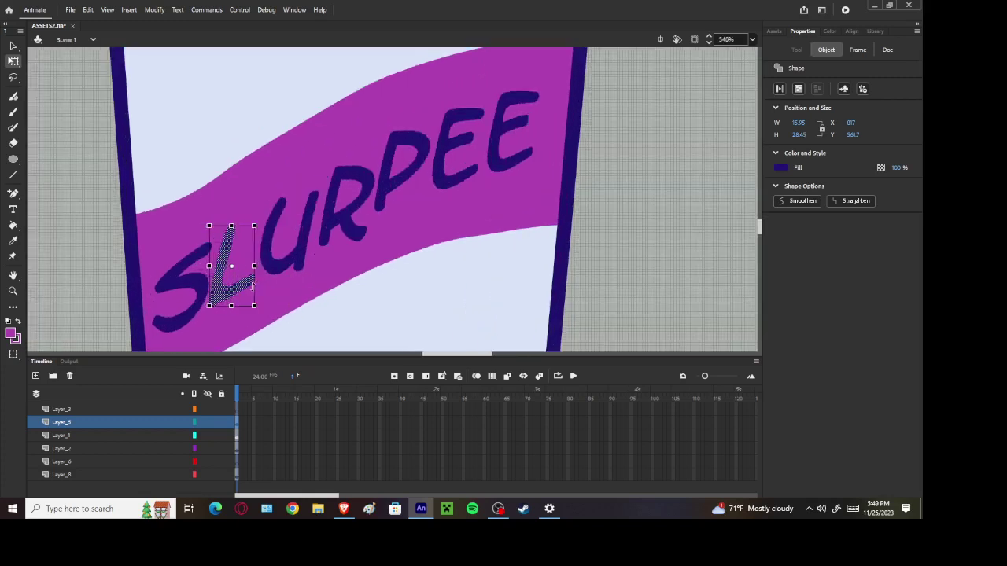
pyautogui.click(291, 265)
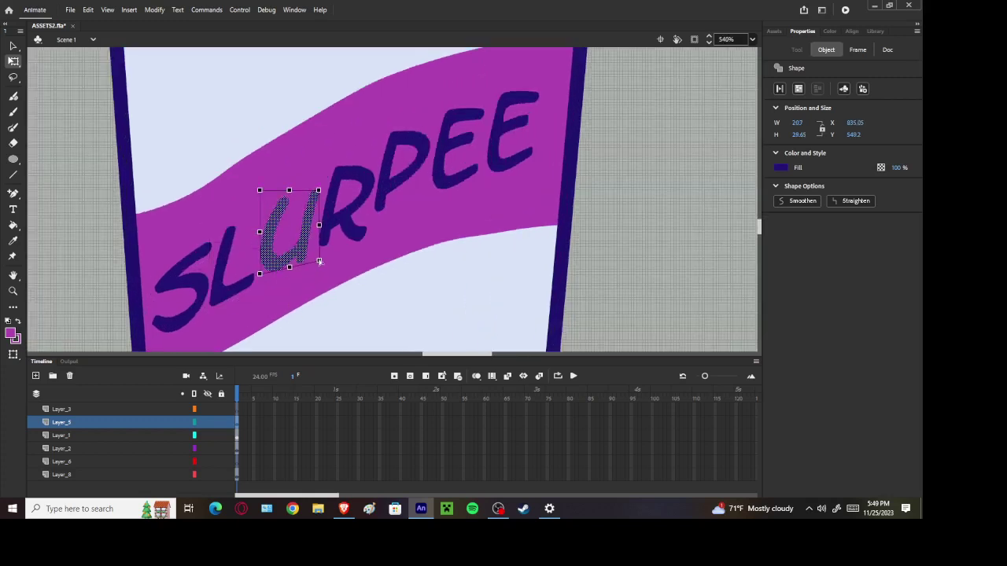
pyautogui.scroll(-2, 390, 252)
pyautogui.click(624, 239)
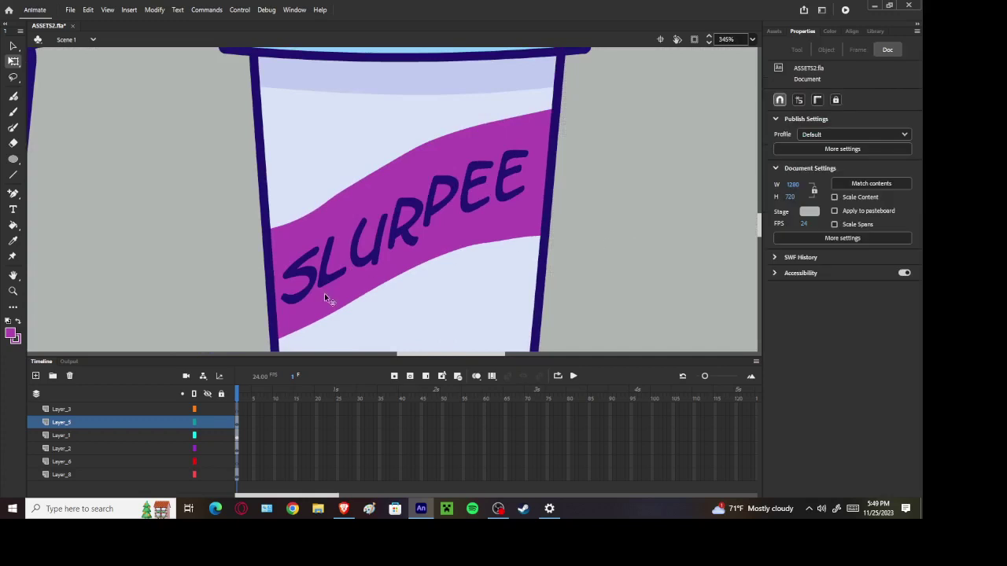
# Skew the corners of the U, R and P on the plain cup to match the band's curve
pyautogui.click(376, 254)
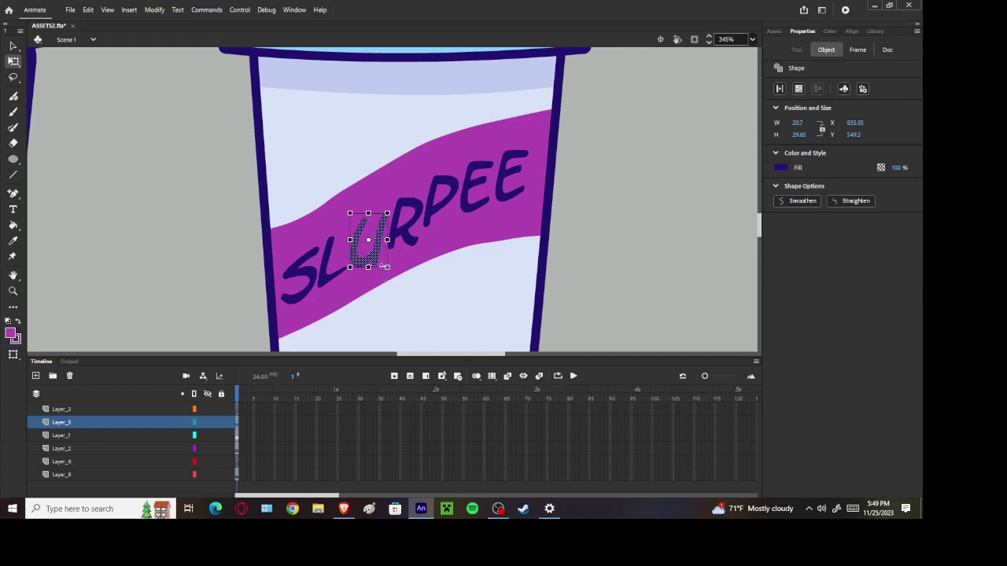
pyautogui.moveTo(385, 268); pyautogui.dragTo(387, 261)
pyautogui.moveTo(387, 213); pyautogui.dragTo(461, 171)
pyautogui.click(403, 226)
pyautogui.click(441, 211)
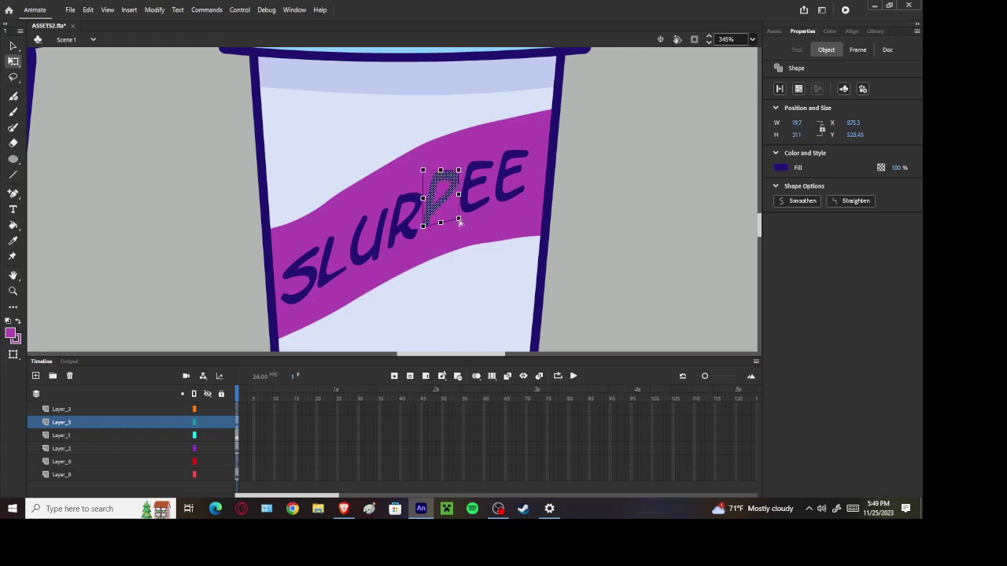
# Distort the corners of both E letters so they slant upward along the band
pyautogui.click(489, 171)
pyautogui.moveTo(494, 161); pyautogui.dragTo(493, 168)
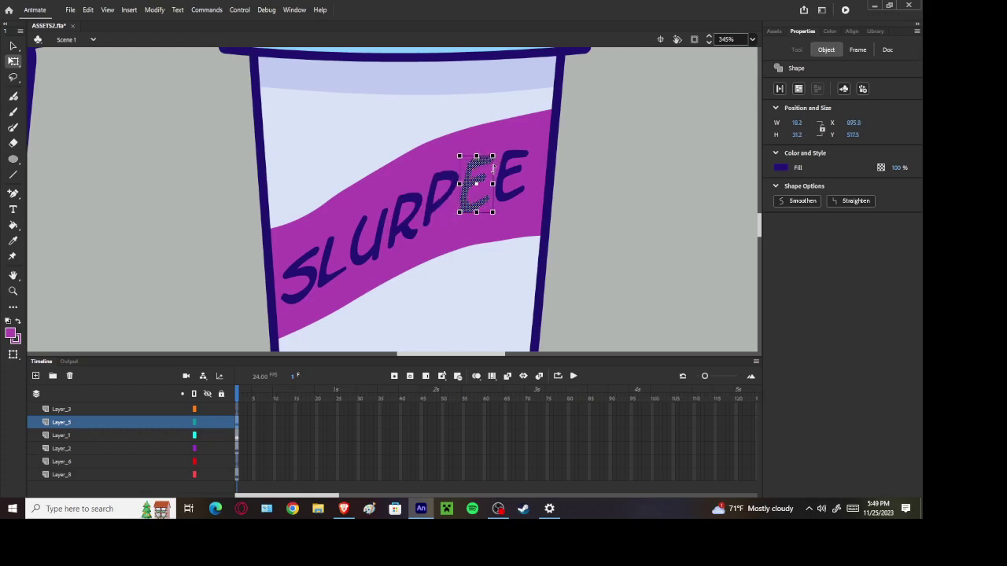
pyautogui.moveTo(493, 212); pyautogui.dragTo(496, 203)
pyautogui.click(516, 169)
pyautogui.moveTo(529, 150); pyautogui.dragTo(530, 146)
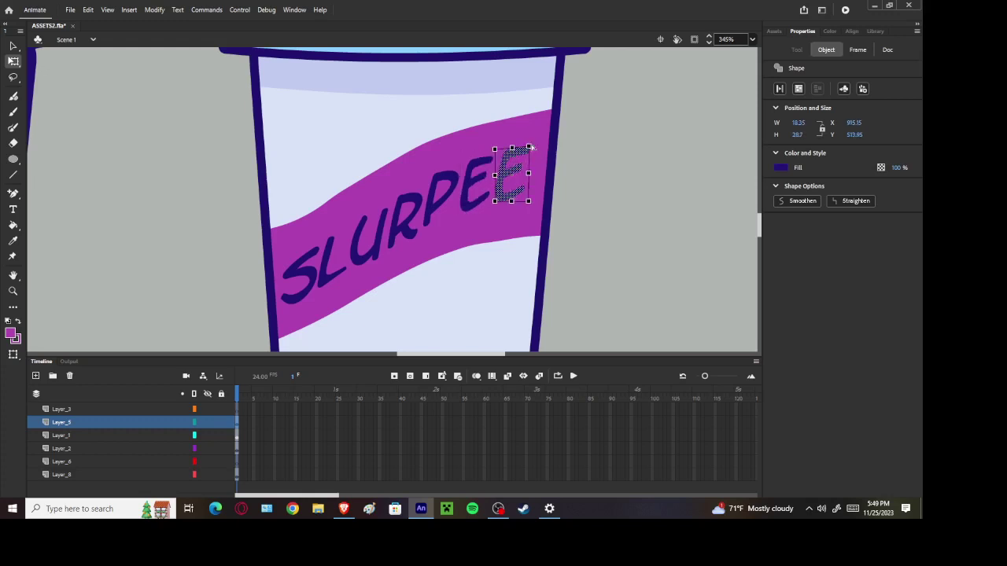
pyautogui.moveTo(529, 202); pyautogui.dragTo(529, 199)
pyautogui.click(625, 184)
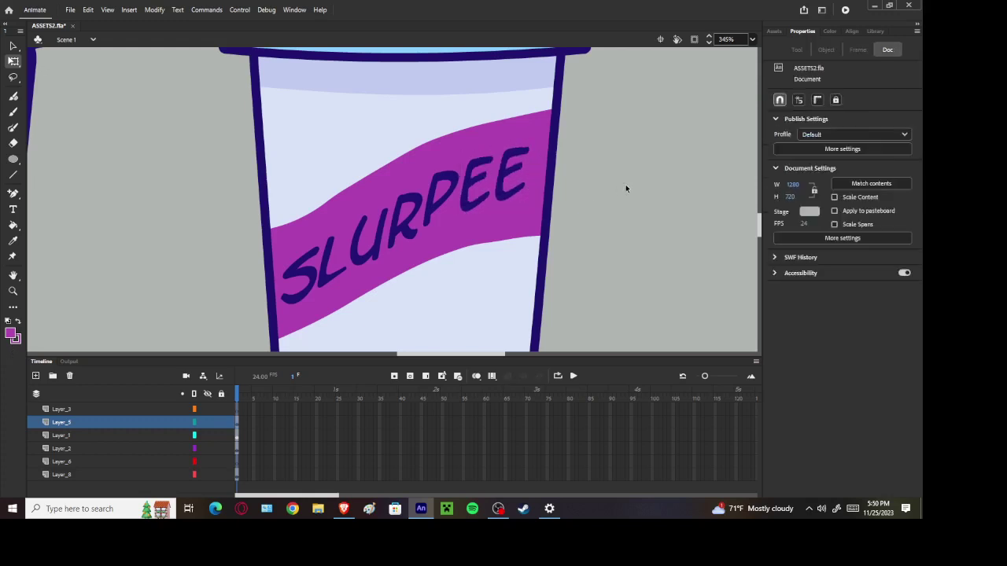
# Review the plain cup's lettering beside the original cup and save the document
pyautogui.scroll(-4, 627, 186)
pyautogui.scroll(6, 578, 185)
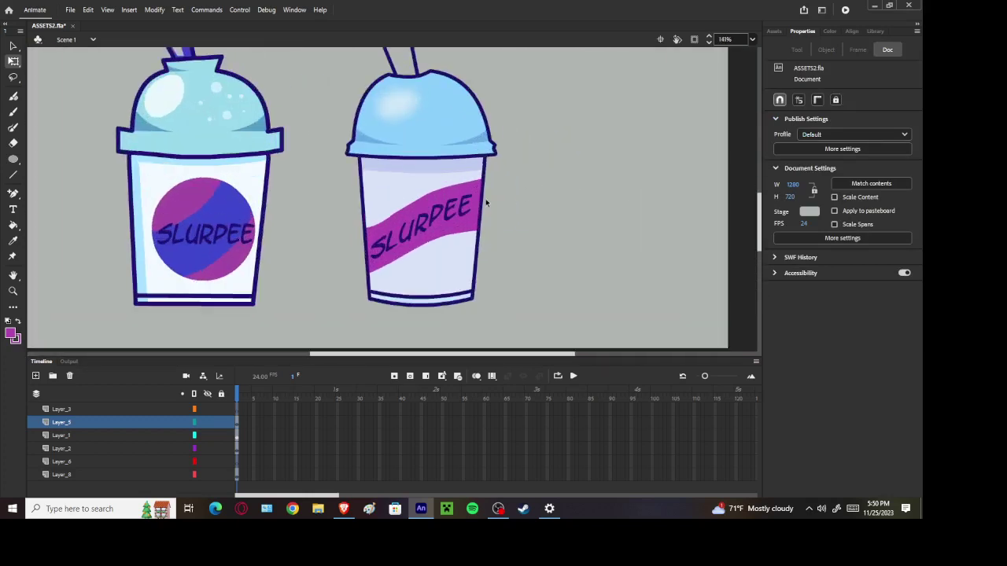
pyautogui.click(432, 213)
pyautogui.click(471, 221)
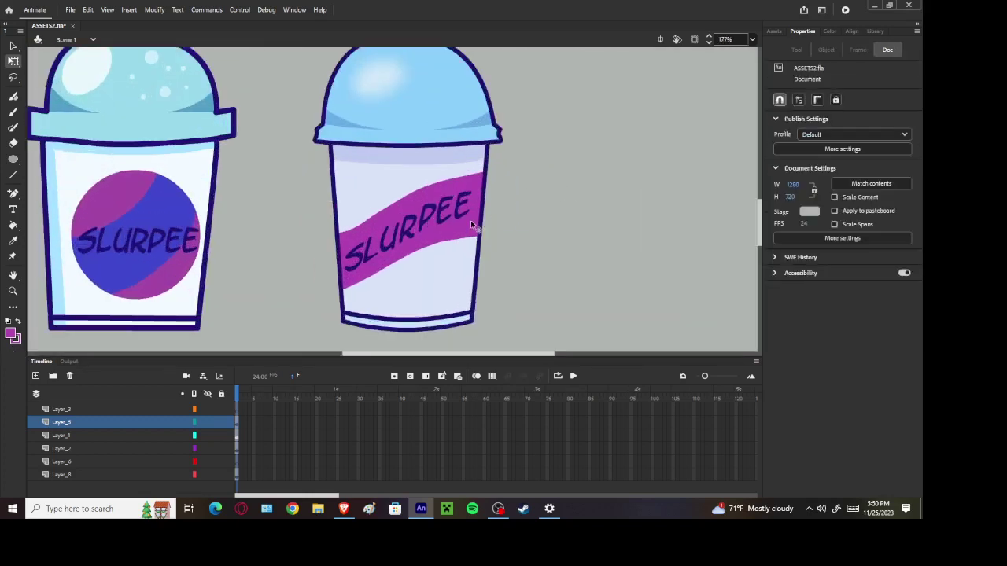
pyautogui.click(449, 218)
pyautogui.click(467, 211)
pyautogui.scroll(-3, 573, 204)
pyautogui.scroll(2, 540, 203)
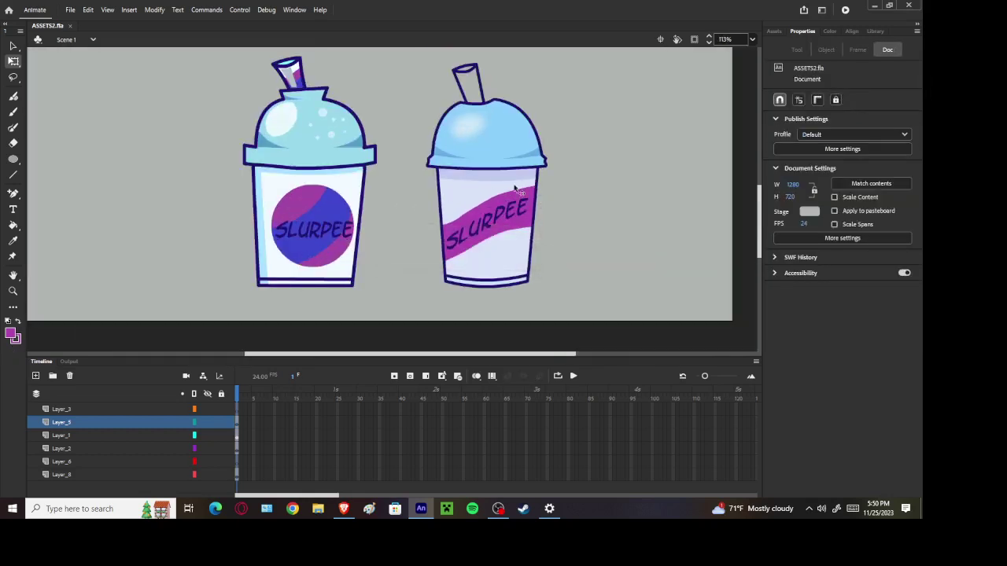
# Try a blur of 10 on the dome highlight's frame filter, then undo the edits
pyautogui.scroll(2, 480, 127)
pyautogui.click(482, 128)
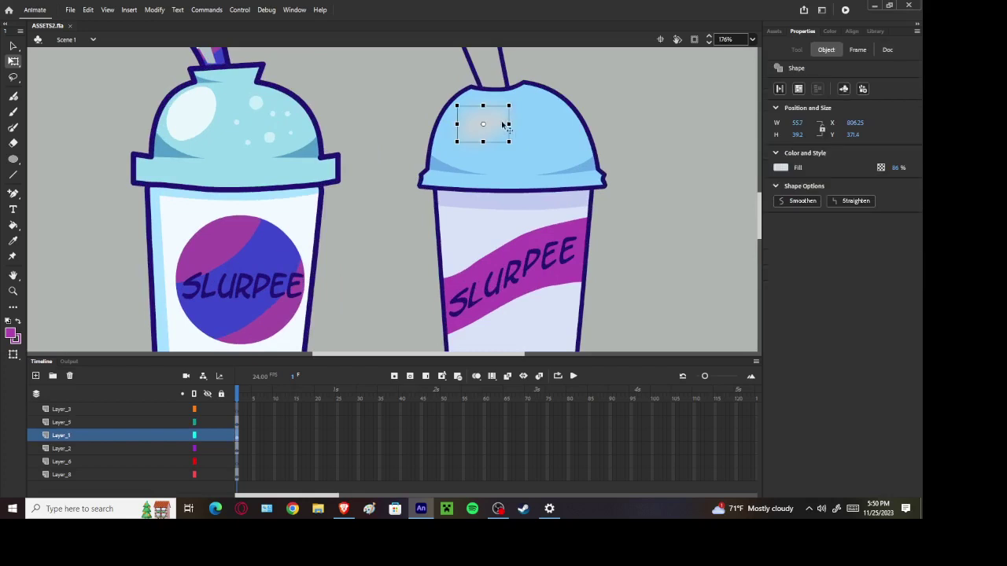
pyautogui.click(858, 50)
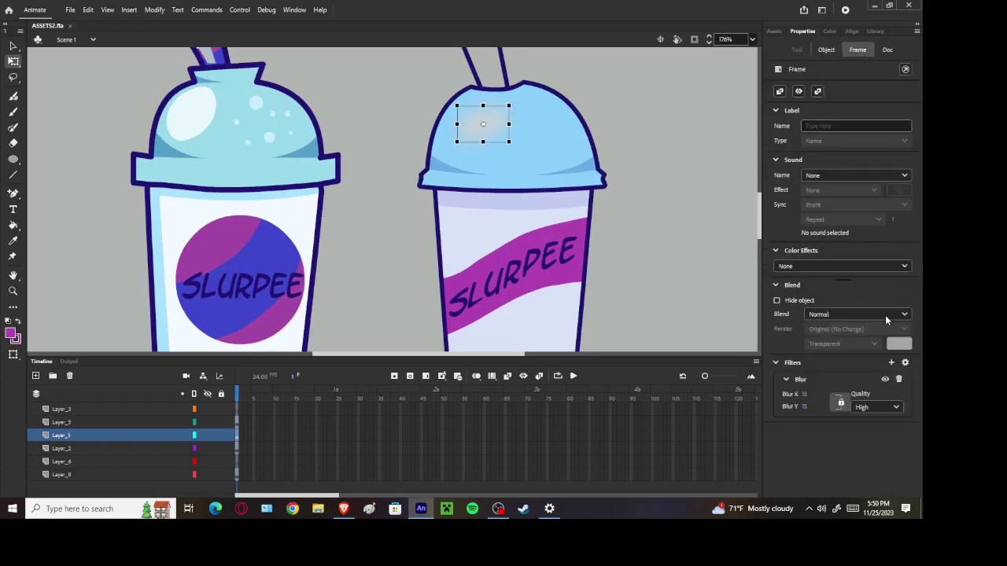
pyautogui.click(805, 394)
pyautogui.write('10')
pyautogui.click(587, 265)
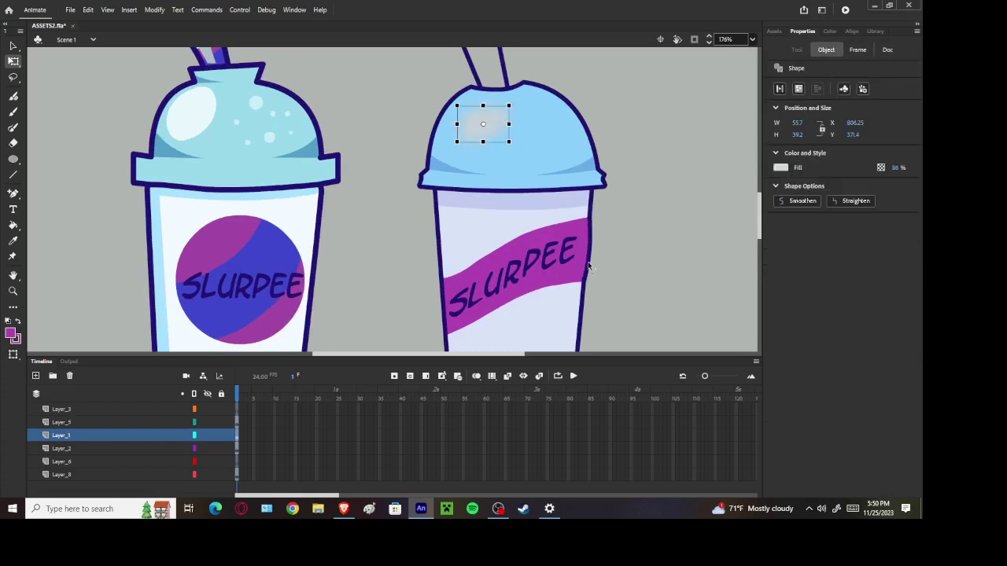
pyautogui.click(659, 254)
pyautogui.hotkey('ctrl', 'z')
# Set the blur filter on the plain cup's dome highlight to 10
pyautogui.click(859, 50)
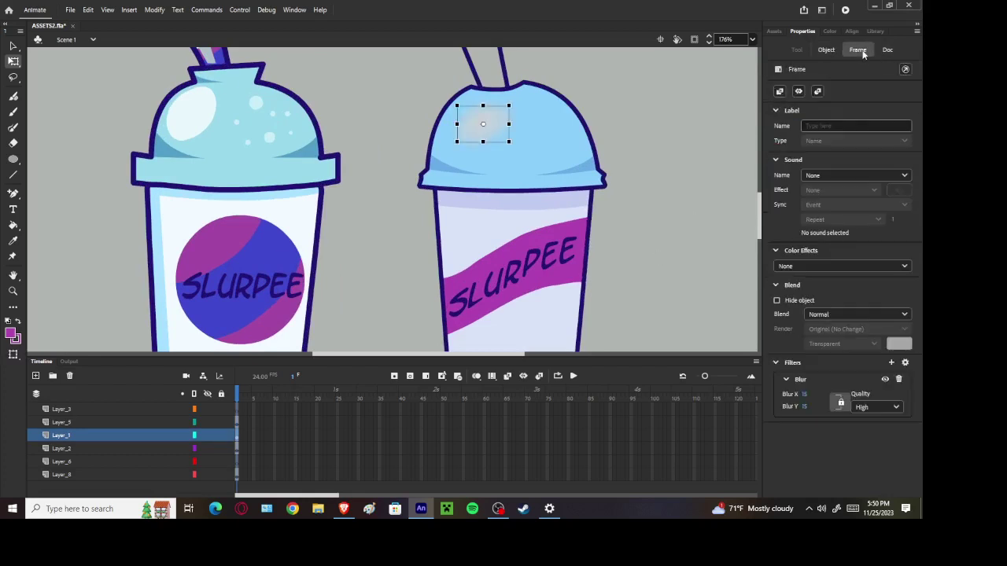
pyautogui.click(810, 394)
pyautogui.write('10')
pyautogui.click(598, 268)
# Pull the plain cup's bent right wall outline straighter and adjust its left wall outline
pyautogui.scroll(-3, 586, 252)
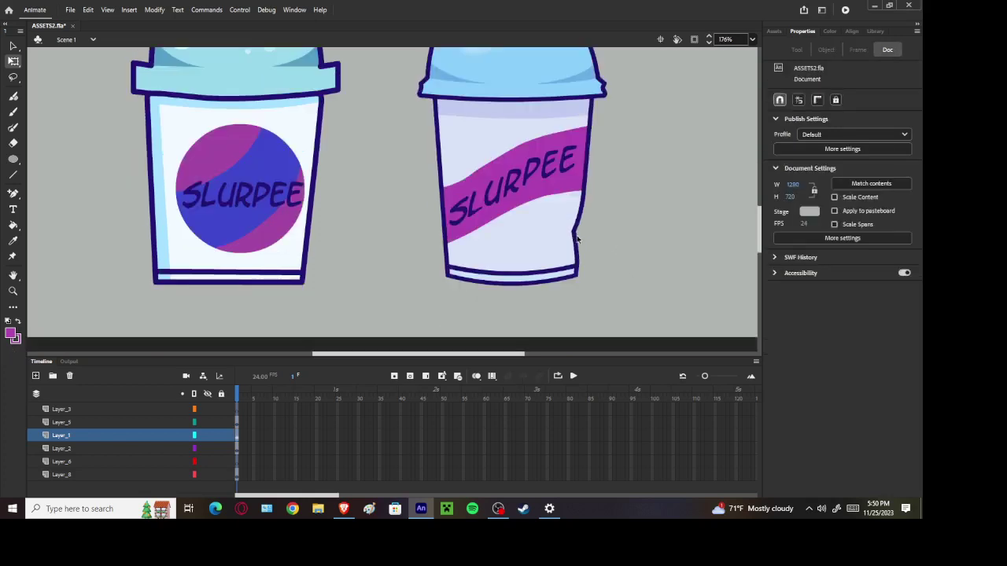
pyautogui.moveTo(578, 224)
pyautogui.mouseDown()
pyautogui.moveTo(573, 238)
pyautogui.moveTo(577, 216)
pyautogui.mouseUp()
pyautogui.scroll(-2, 584, 249)
pyautogui.scroll(2, 531, 203)
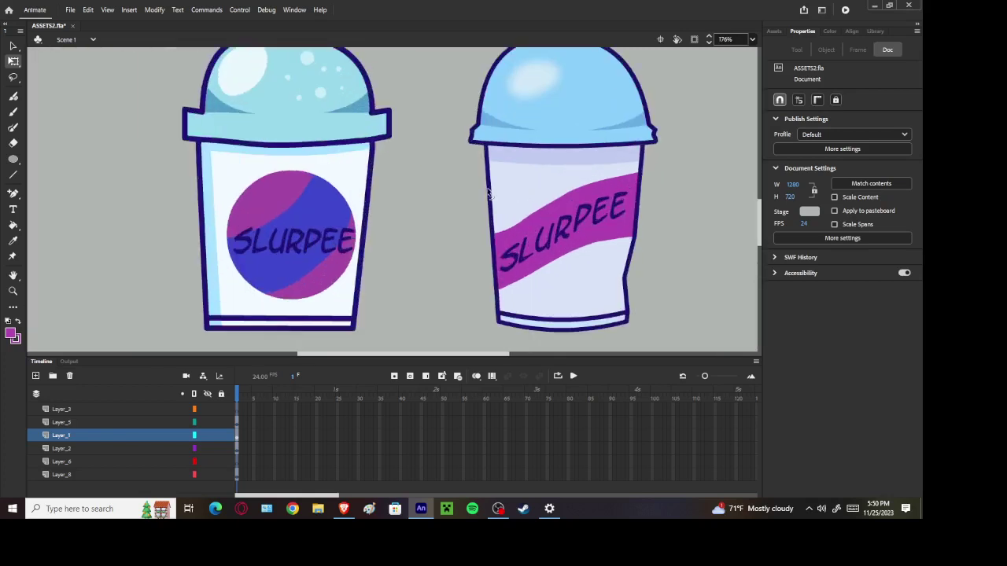
pyautogui.moveTo(490, 195); pyautogui.dragTo(496, 197)
pyautogui.scroll(-2, 514, 233)
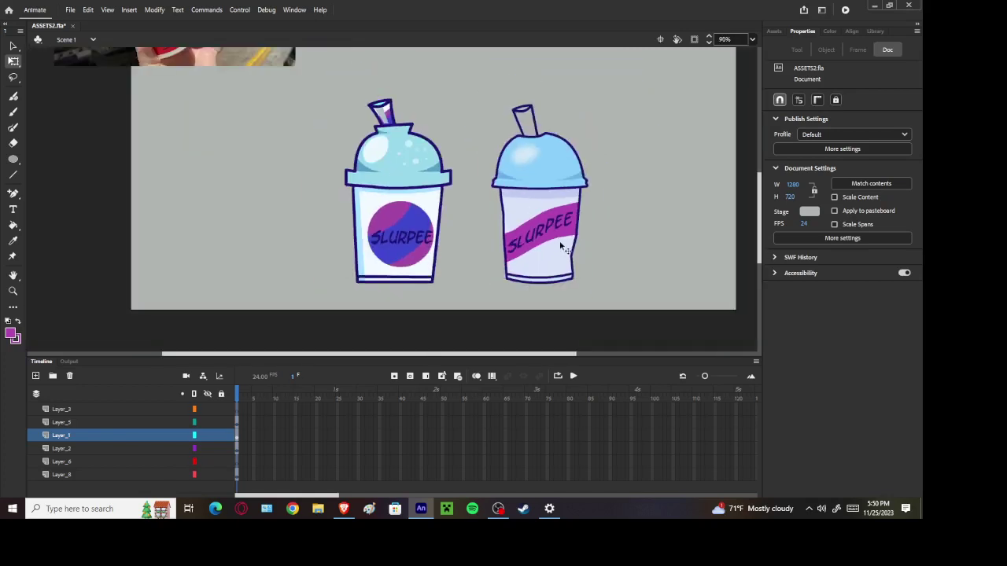
pyautogui.scroll(2, 568, 250)
pyautogui.scroll(-2, 603, 269)
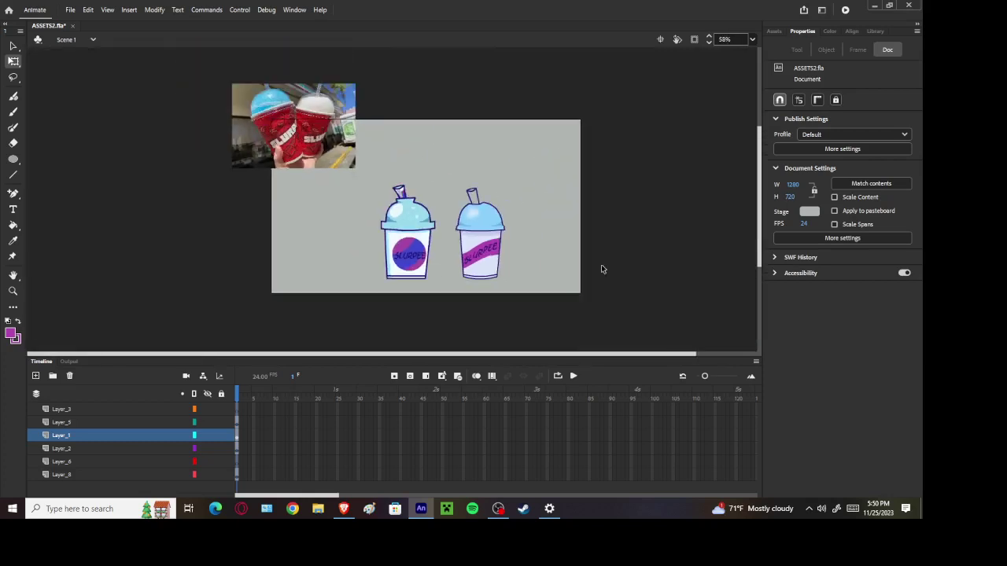
pyautogui.scroll(1, 550, 253)
pyautogui.scroll(1, 409, 190)
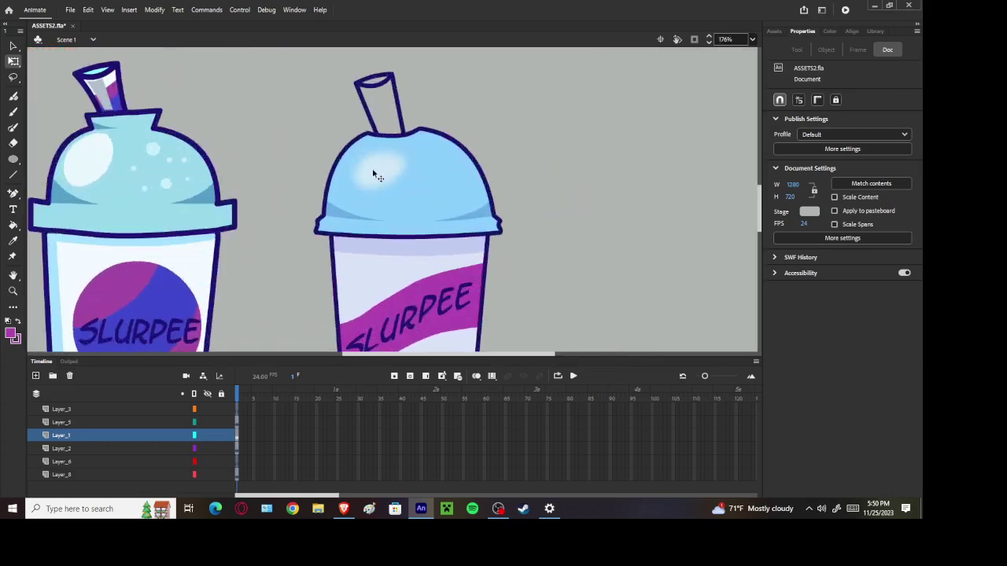
# Dot small pale specks across the plain cup's dome on Layer_3 with the size 4 Fluid Brush, sampling the dome highlight's colour
pyautogui.click(14, 96)
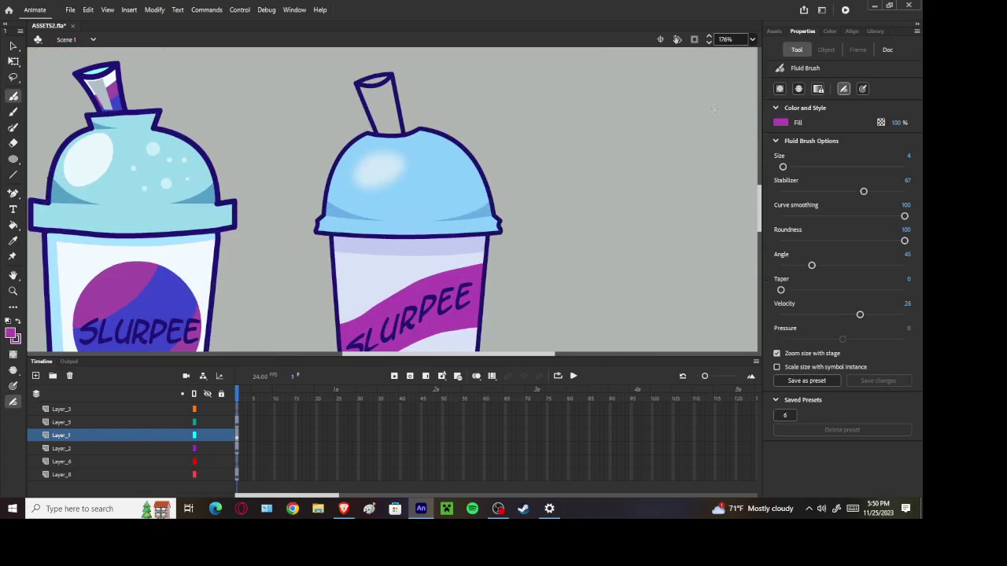
pyautogui.scroll(3, 137, 329)
pyautogui.scroll(-2, 281, 383)
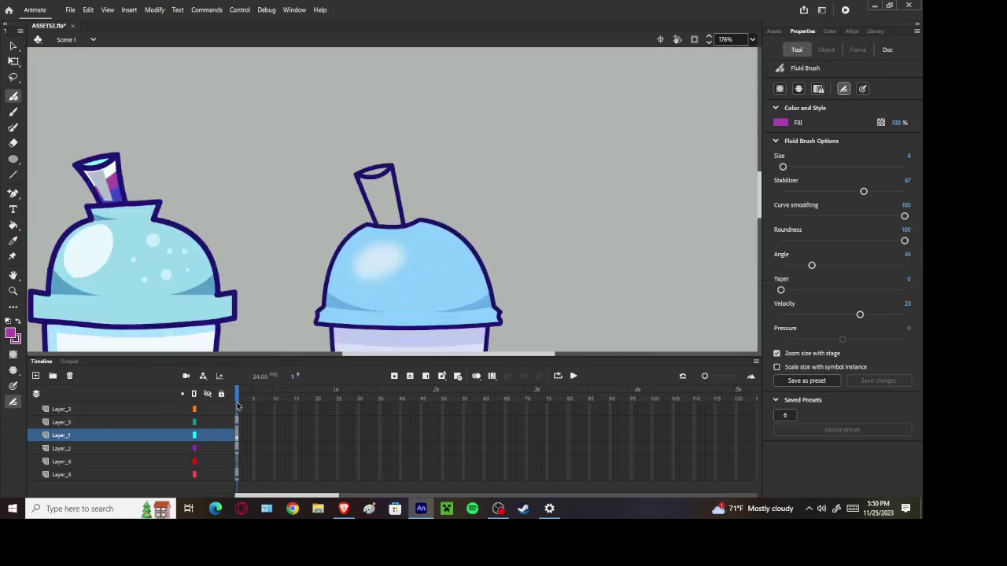
pyautogui.click(239, 407)
pyautogui.click(797, 50)
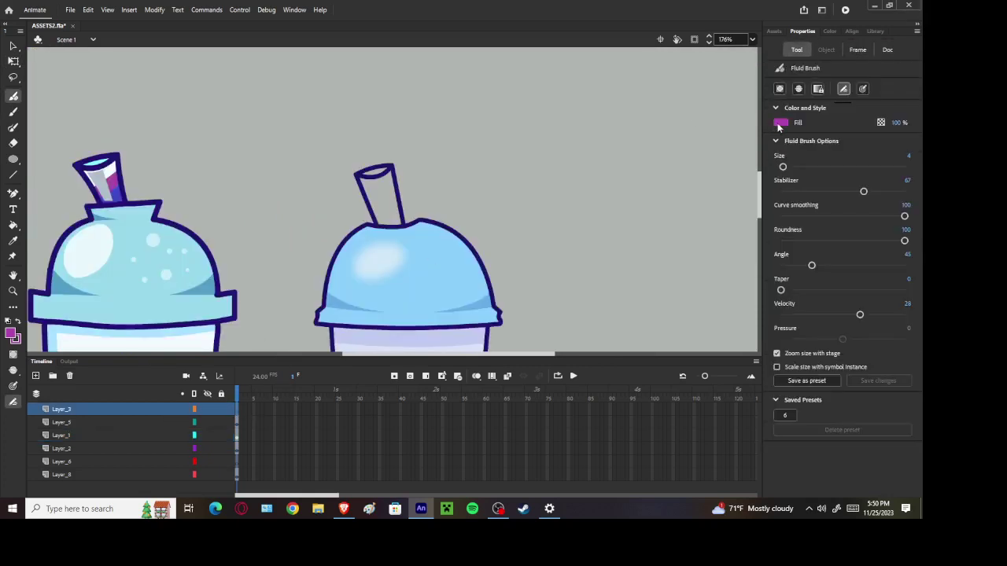
pyautogui.click(780, 123)
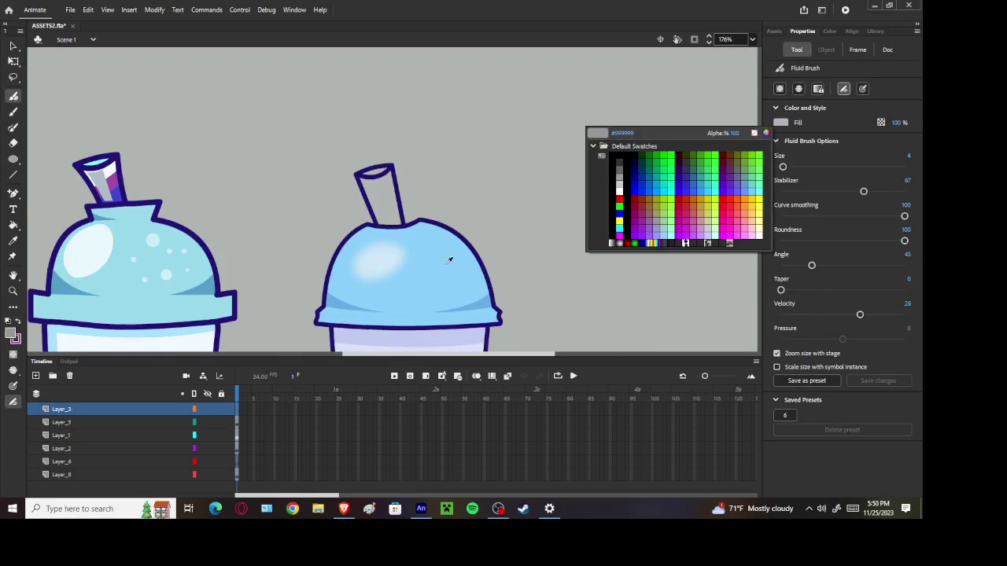
pyautogui.click(377, 254)
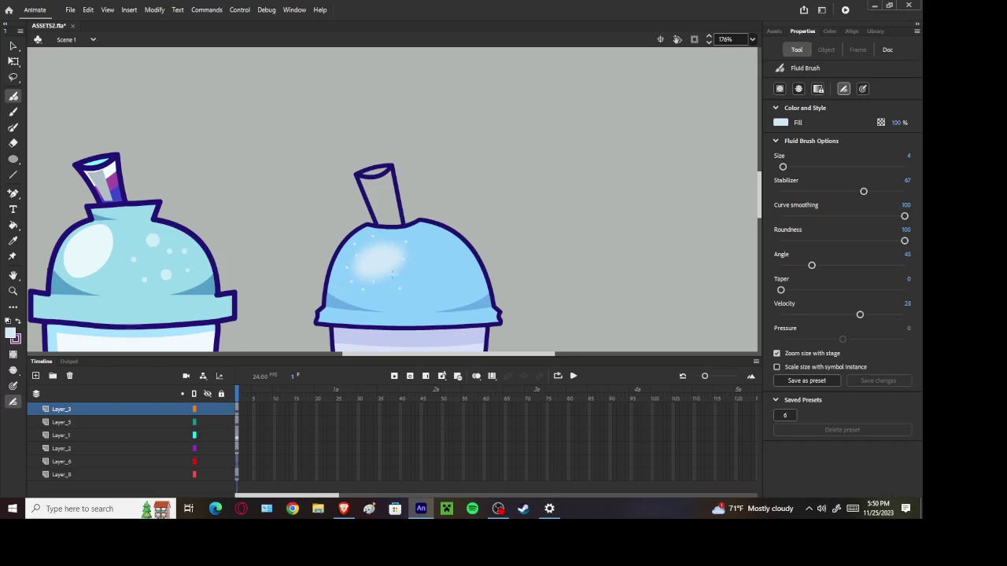
pyautogui.scroll(-4, 456, 245)
pyautogui.scroll(4, 446, 250)
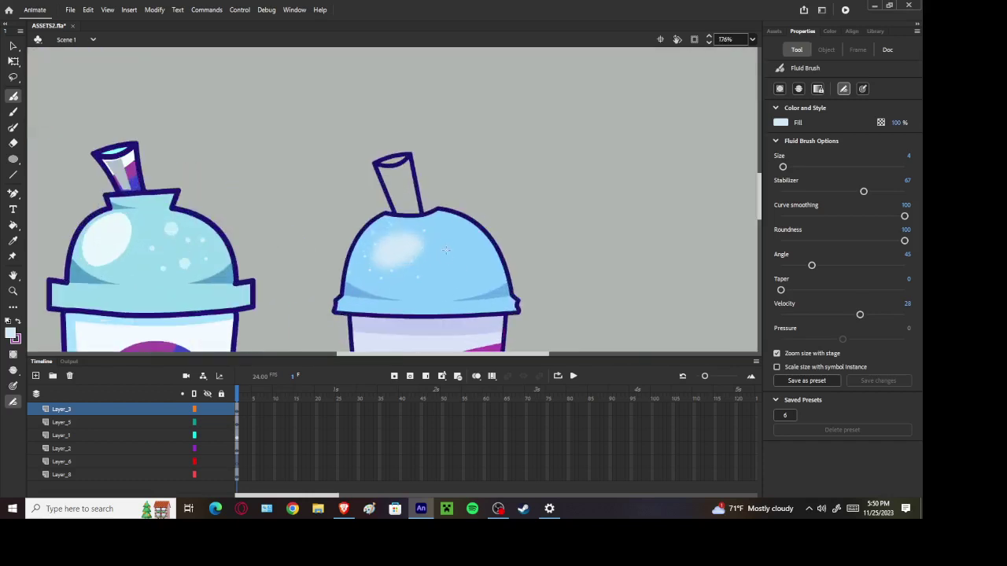
pyautogui.scroll(-3, 479, 253)
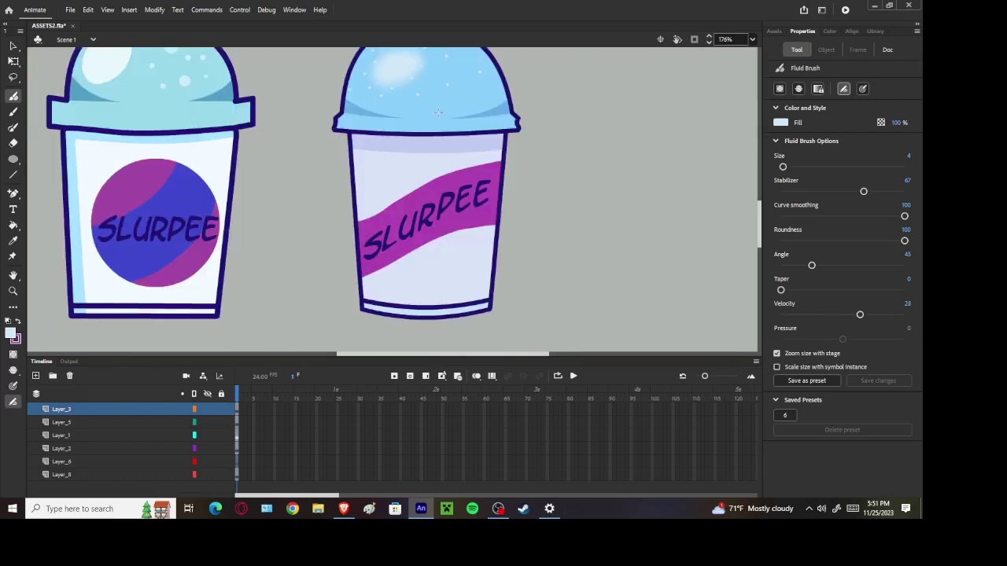
pyautogui.scroll(-4, 472, 103)
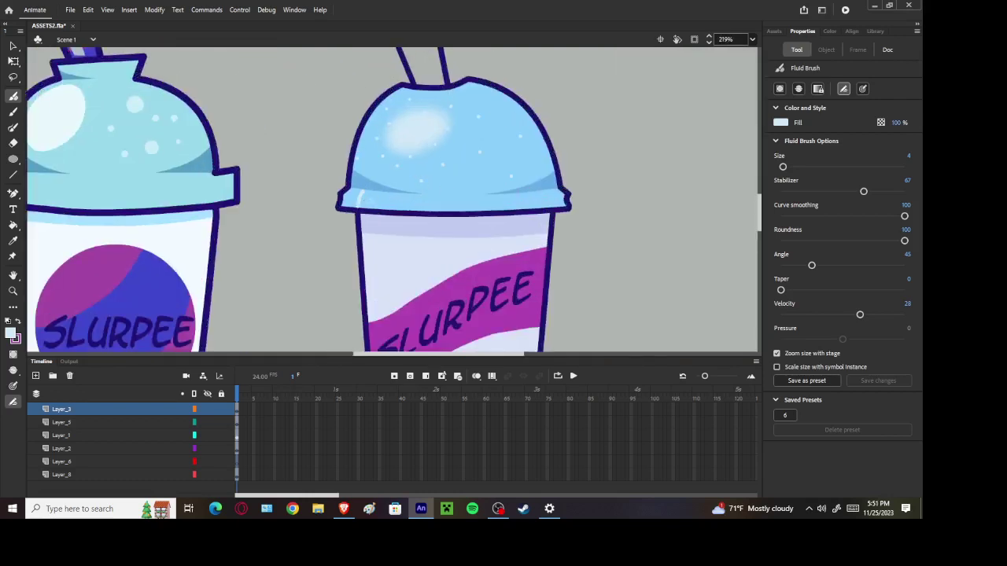
# Undo the pale highlight stroke on the plain cup's lid rim and save the document
pyautogui.hotkey('ctrl', 'z')
pyautogui.scroll(-5, 435, 202)
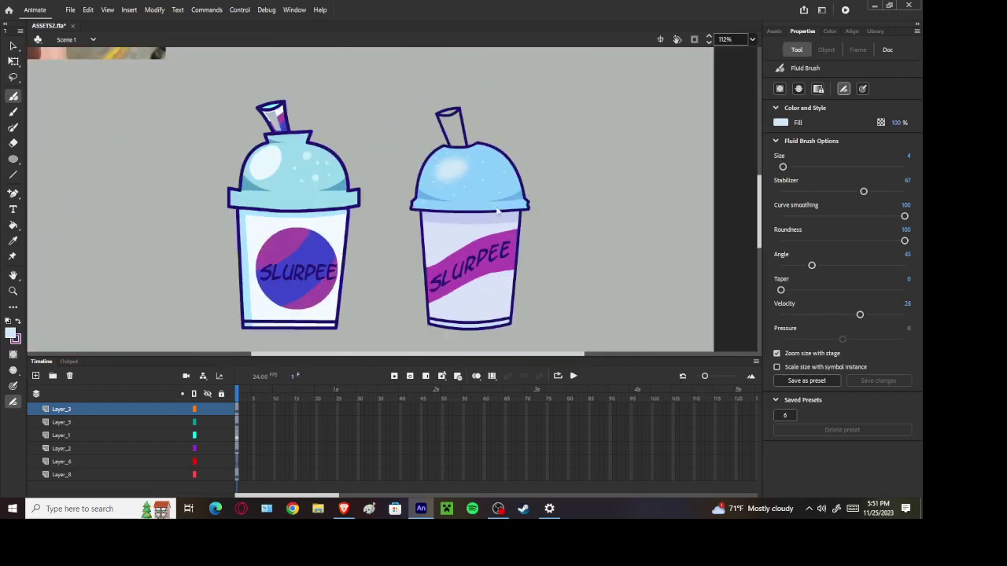
pyautogui.scroll(4, 512, 198)
pyautogui.hotkey('ctrl', 's')
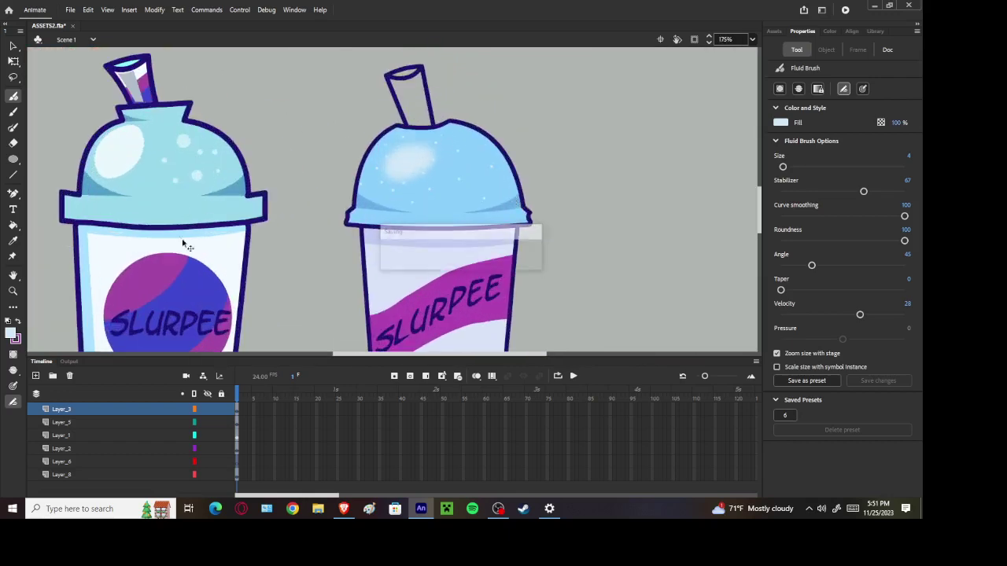
# Pull the upper left corner of the plain cup's straw outward to widen its opening
pyautogui.scroll(-3, 184, 244)
pyautogui.scroll(5, 202, 208)
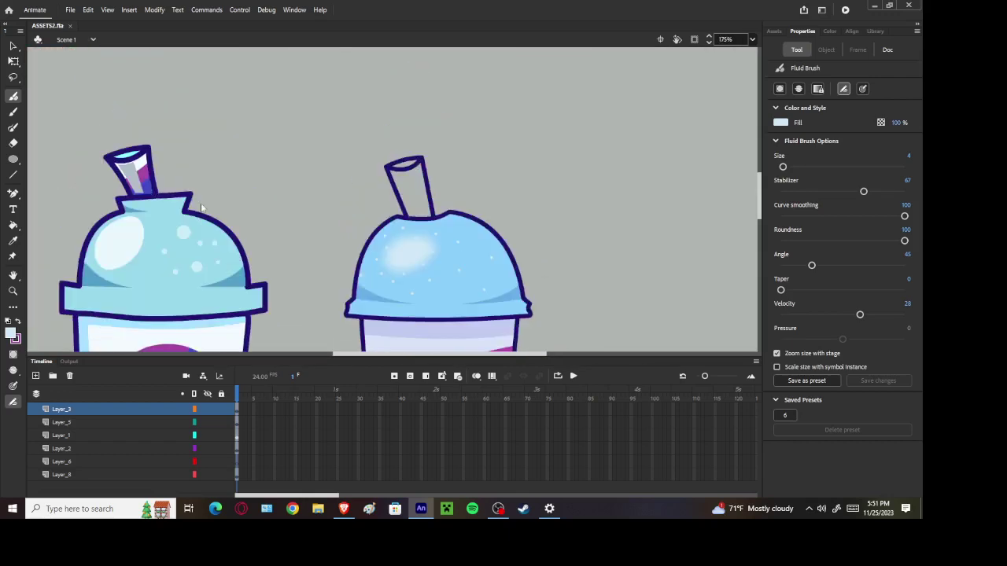
pyautogui.click(13, 47)
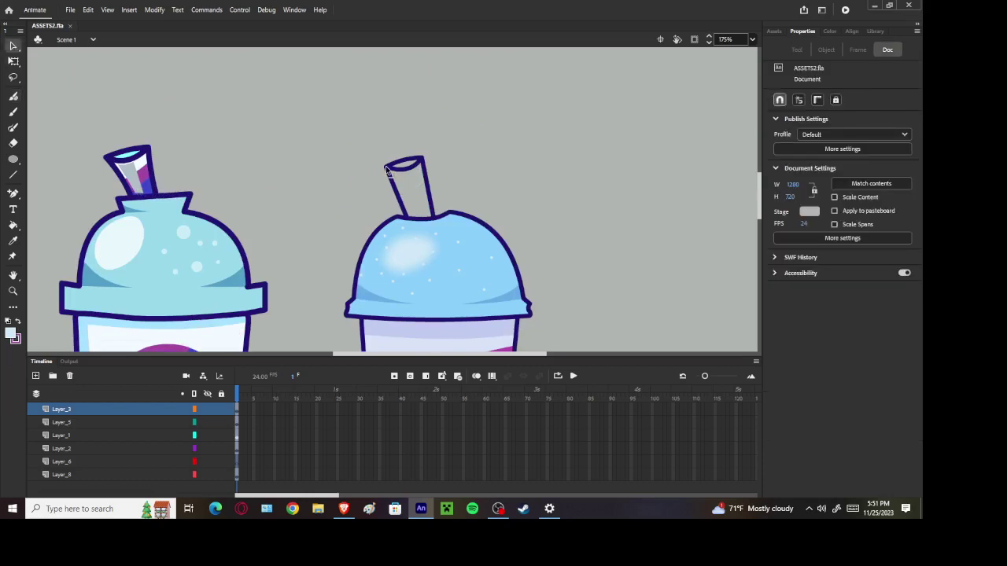
pyautogui.moveTo(386, 169); pyautogui.dragTo(379, 170)
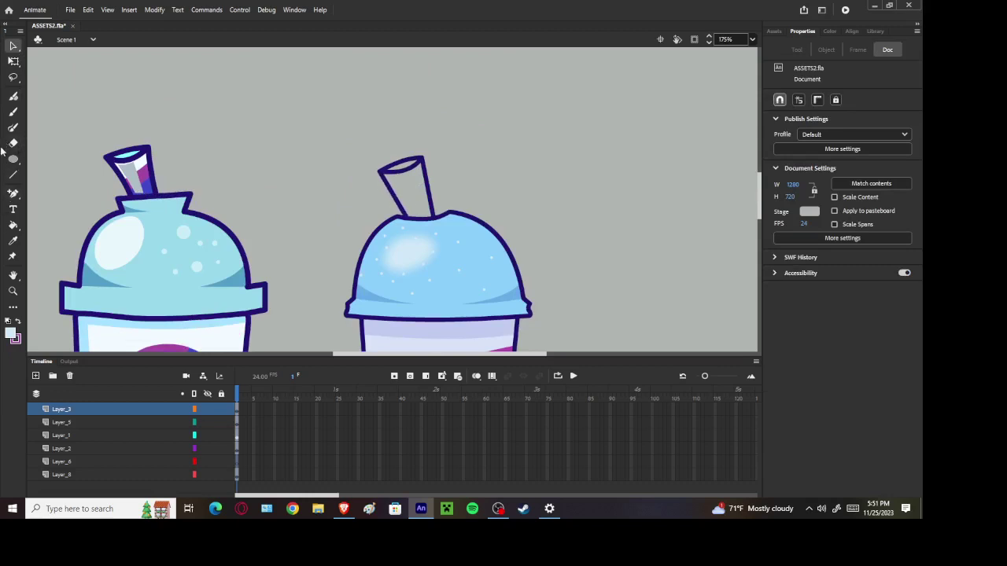
# Draw a slanted size 5 line across the middle of the plain cup's straw in the purple sampled from its band
pyautogui.click(13, 174)
pyautogui.click(782, 124)
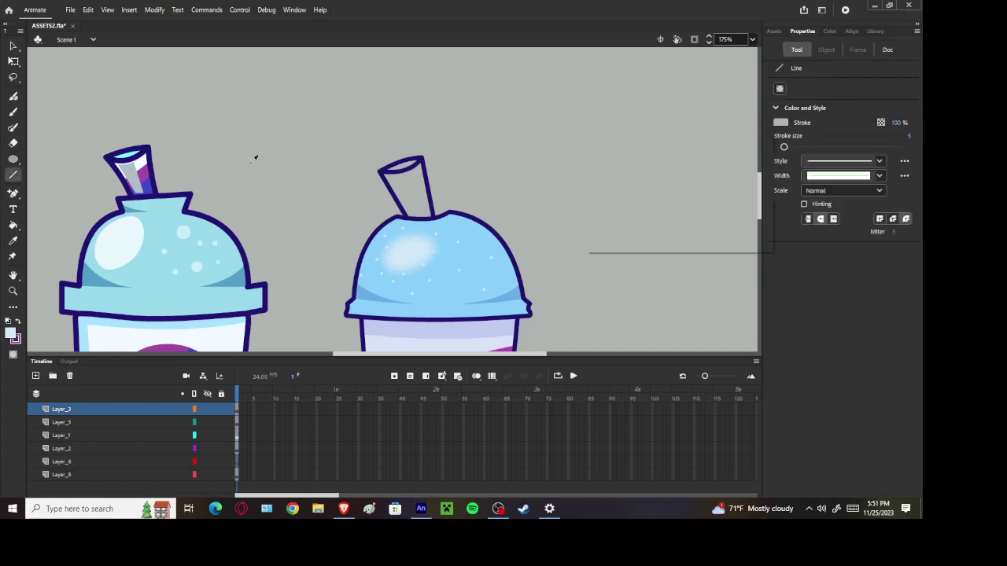
pyautogui.click(144, 171)
pyautogui.scroll(-3, 507, 228)
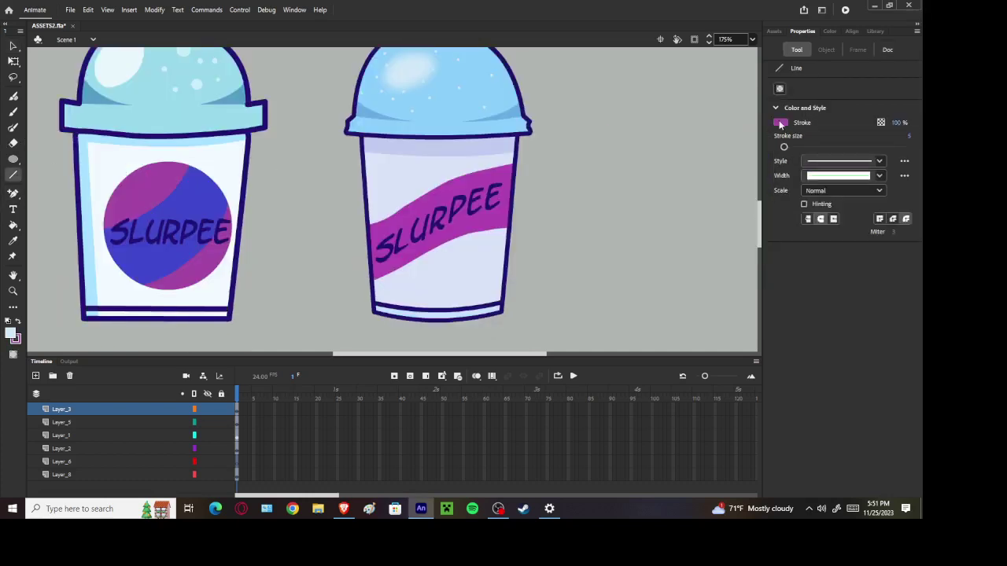
pyautogui.click(781, 125)
pyautogui.click(458, 188)
pyautogui.scroll(3, 458, 187)
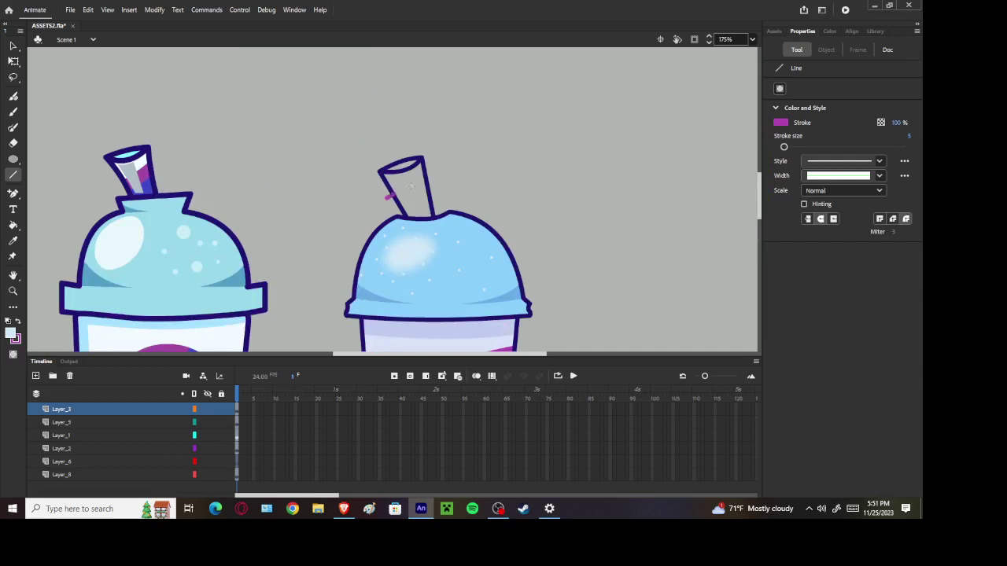
pyautogui.moveTo(411, 186); pyautogui.dragTo(442, 174)
# Draw a slanted line across the straw's base, below the purple line, in the blue sampled from the original straw
pyautogui.click(783, 123)
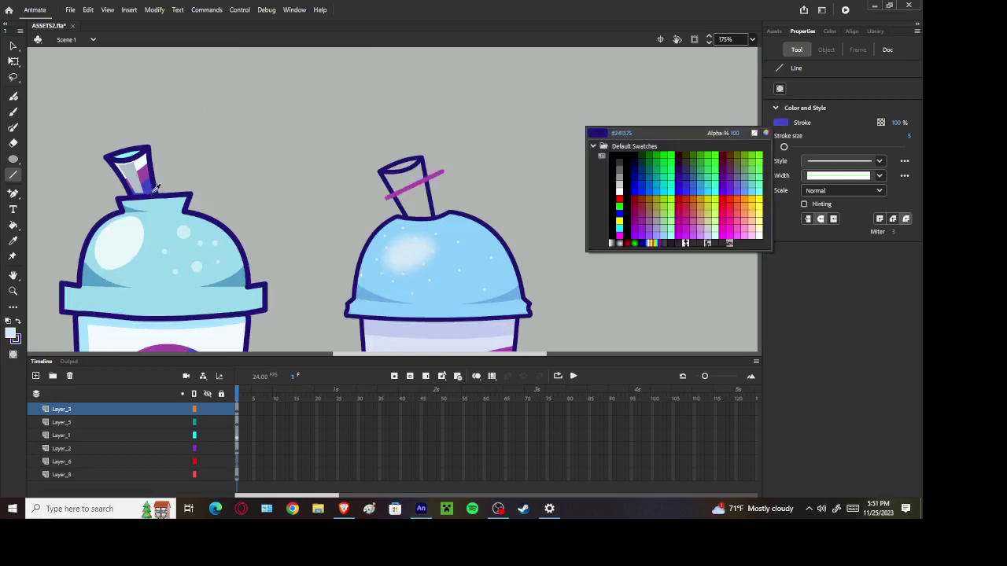
pyautogui.click(431, 219)
pyautogui.moveTo(388, 212); pyautogui.dragTo(454, 199)
# Try to fill the straw section between the two lines with purple, then undo the fill
pyautogui.click(13, 225)
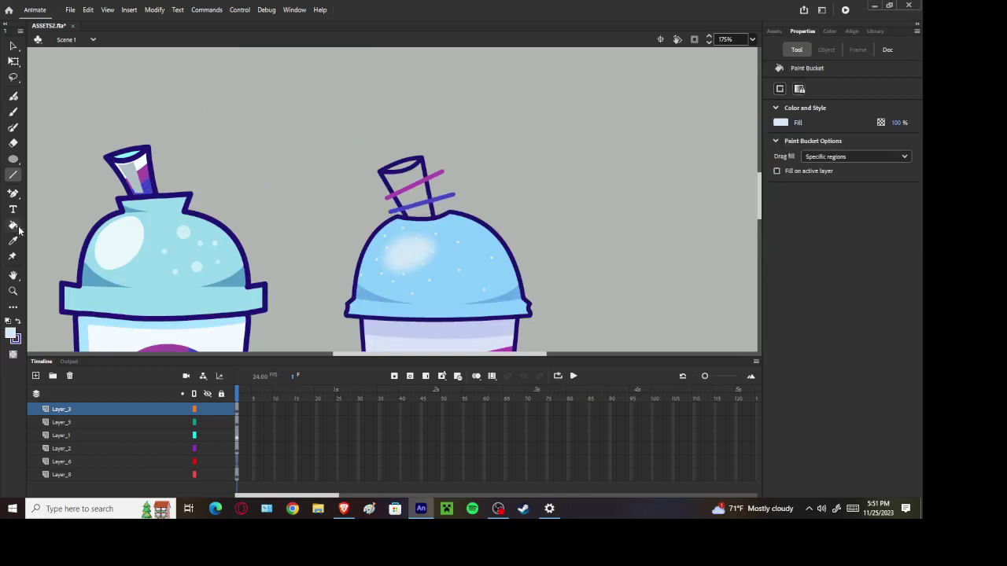
pyautogui.click(779, 123)
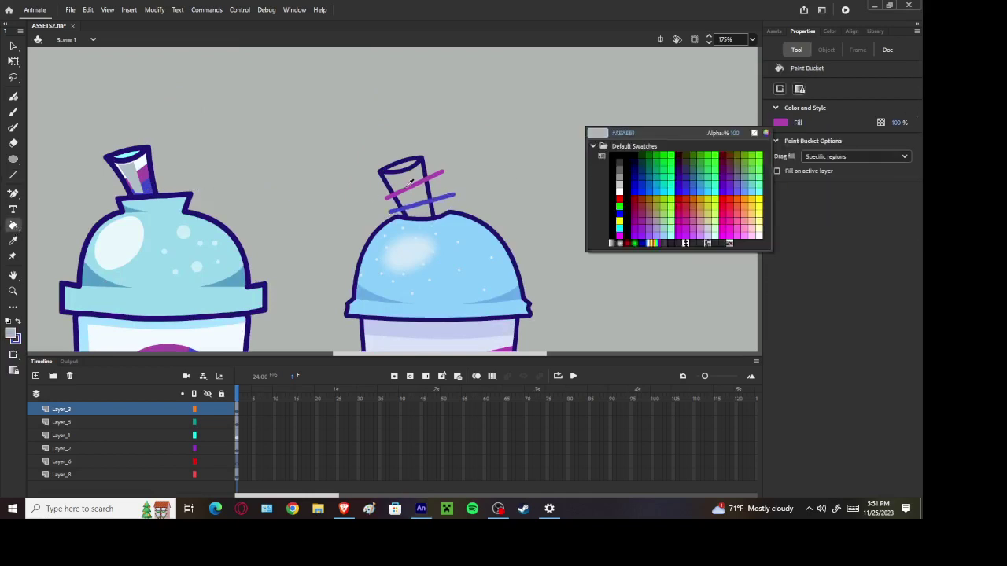
pyautogui.click(412, 191)
pyautogui.hotkey('ctrl', 'z')
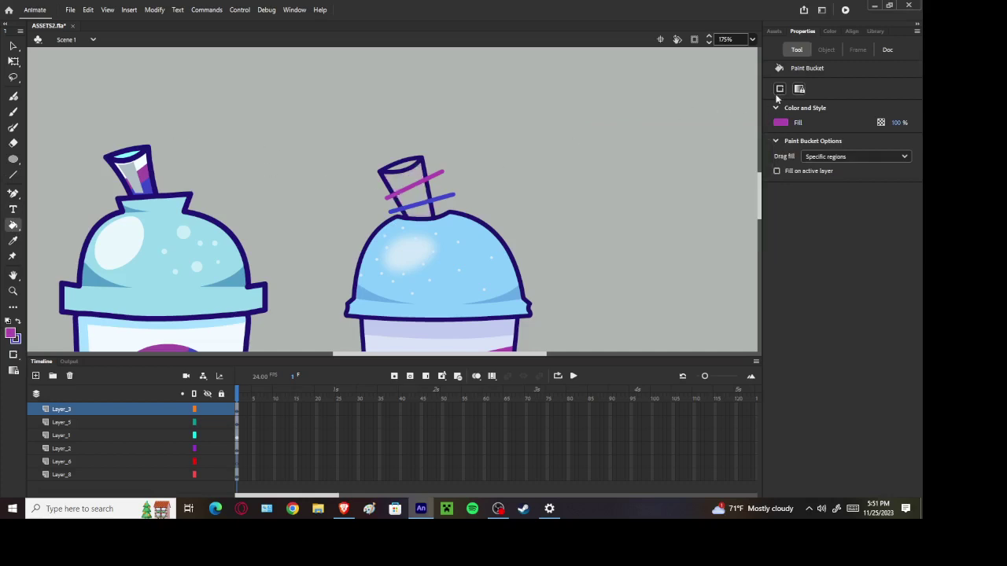
# Move the purple and blue straw lines in place from Layer_3 to Layer_2 and bend them into gentle curves
pyautogui.click(12, 45)
pyautogui.click(420, 192)
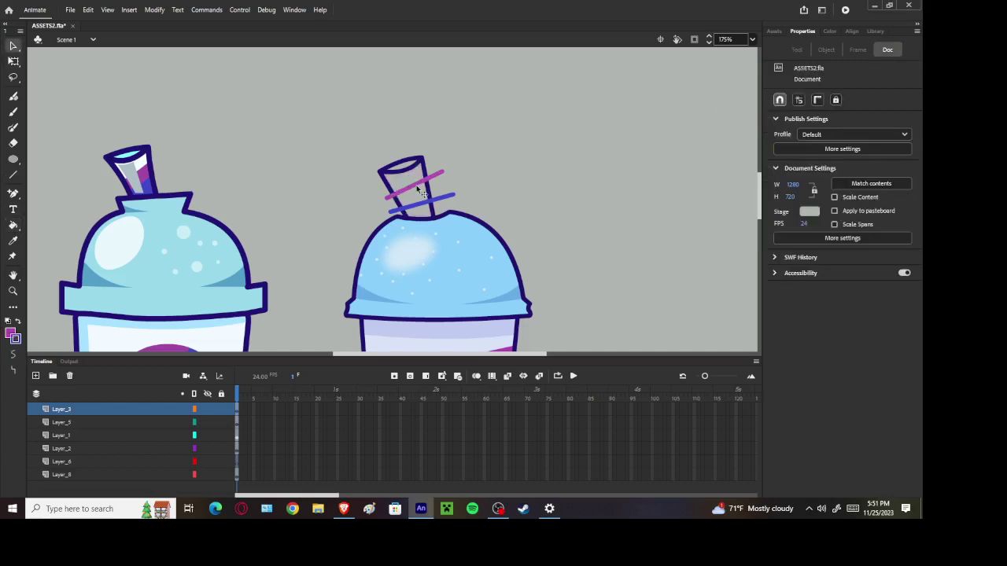
pyautogui.press('Delete')
pyautogui.click(235, 435)
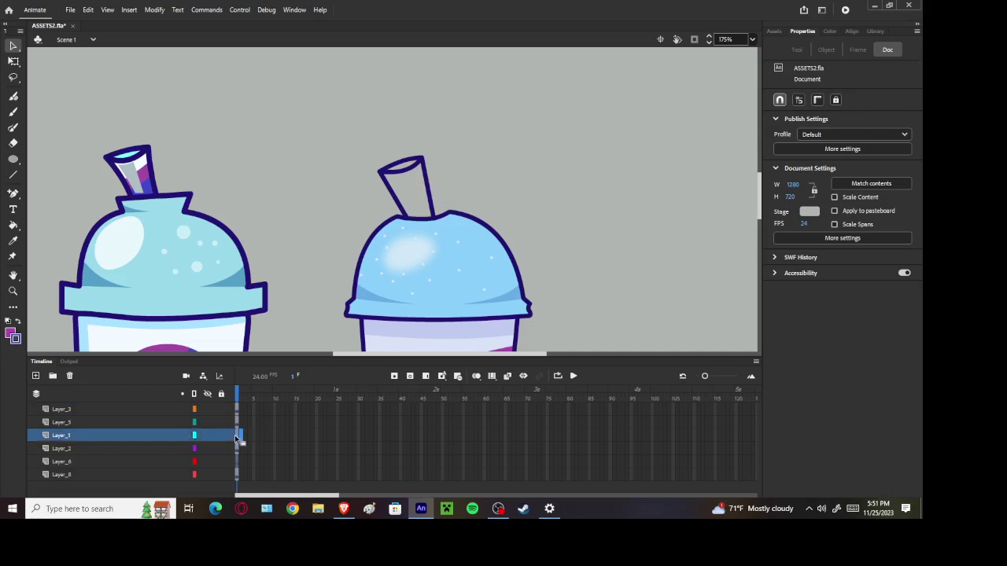
pyautogui.click(235, 448)
pyautogui.click(327, 190)
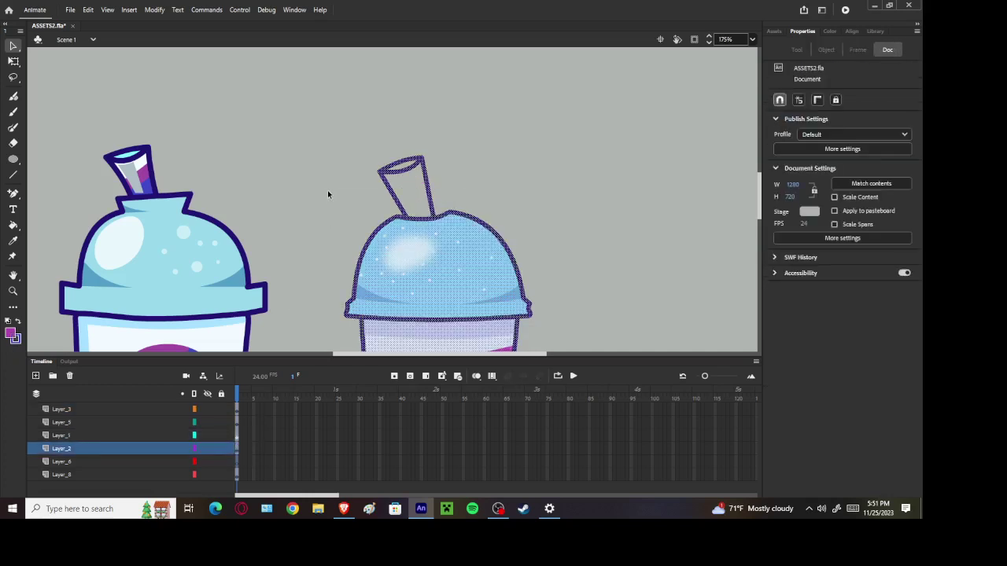
pyautogui.rightClick(328, 189)
pyautogui.click(369, 231)
pyautogui.click(353, 162)
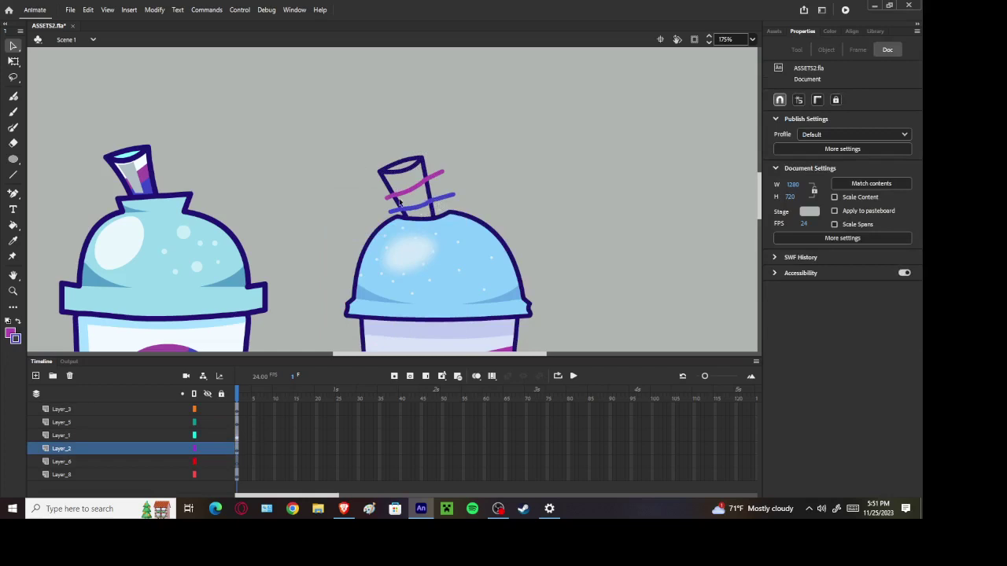
# Fill the plain cup's straw with the cup's pale lavender above the purple line, purple between the lines and blue at the base
pyautogui.click(13, 225)
pyautogui.click(781, 123)
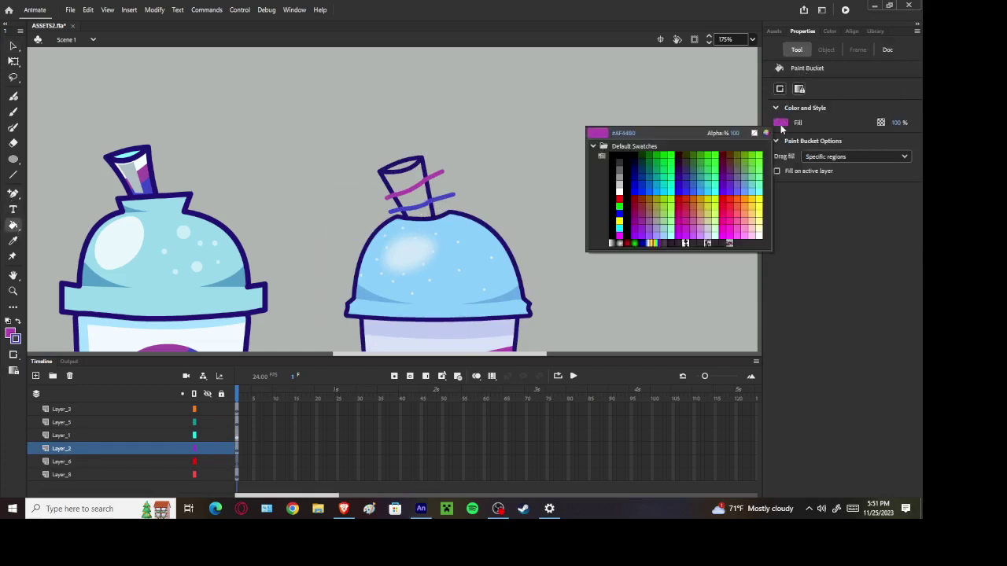
pyautogui.click(422, 332)
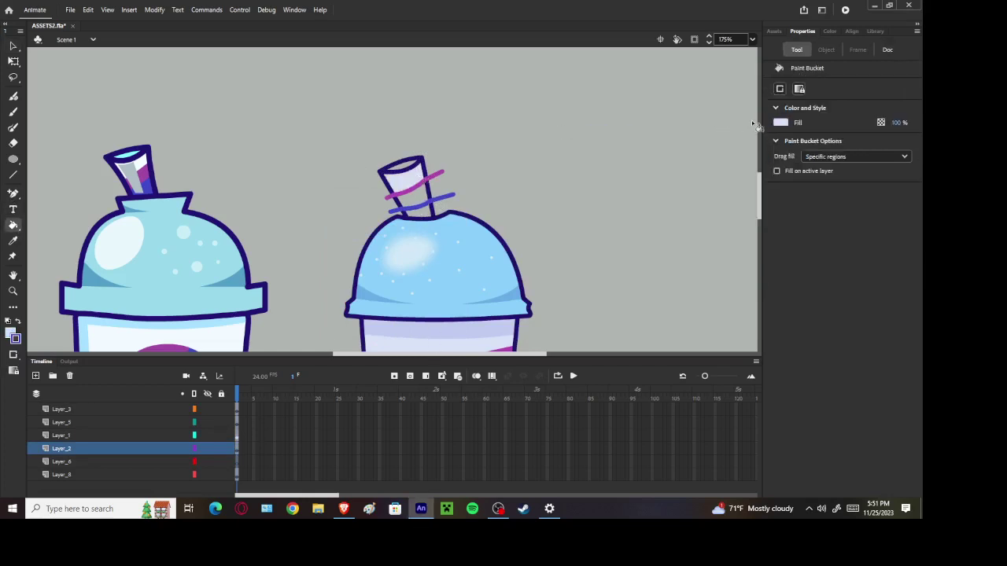
pyautogui.click(782, 123)
pyautogui.click(408, 188)
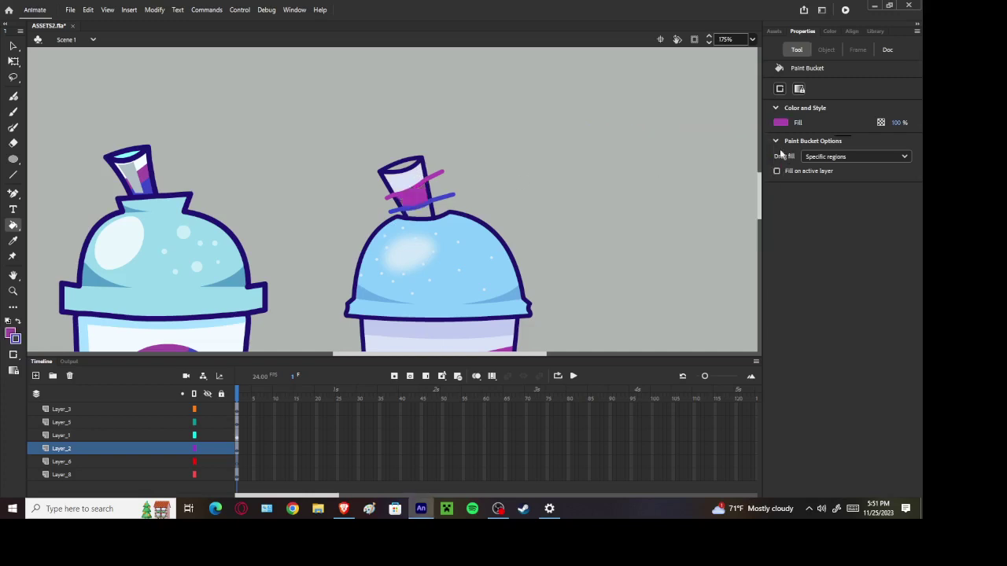
pyautogui.click(781, 122)
pyautogui.click(427, 201)
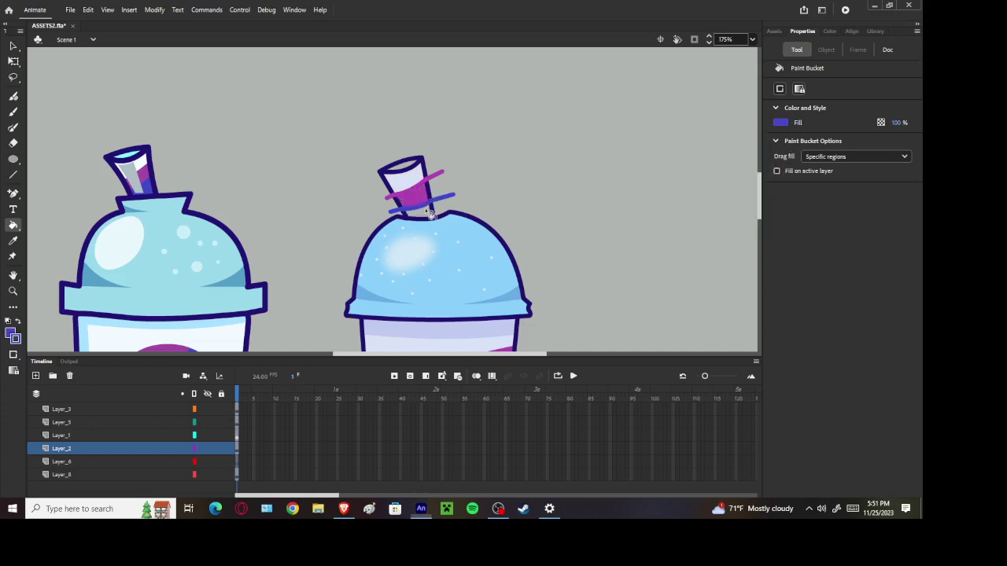
pyautogui.click(432, 224)
pyautogui.hotkey('ctrl', 'z')
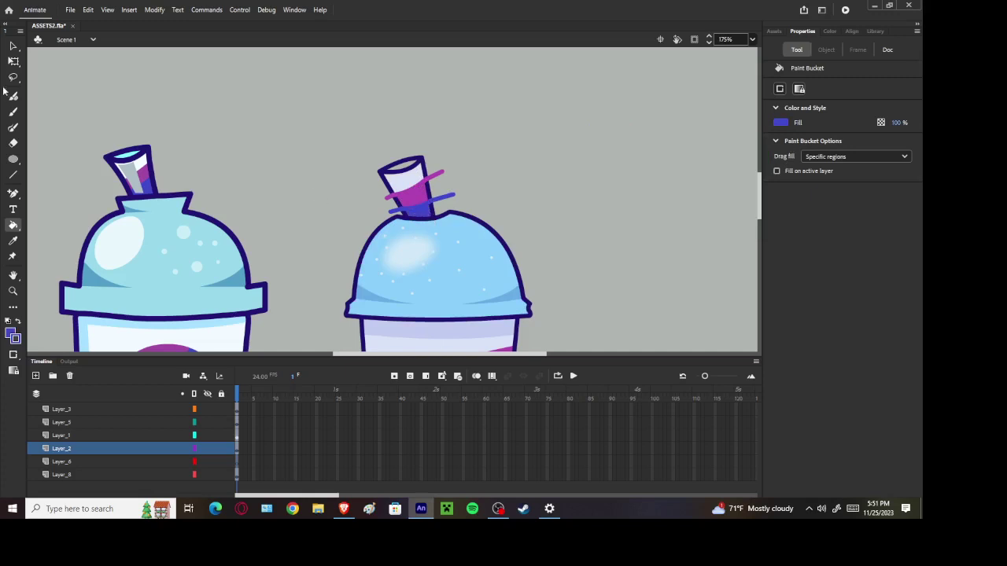
# Delete the ends of the blue and purple lines that overhang both sides of the plain cup's straw
pyautogui.click(12, 46)
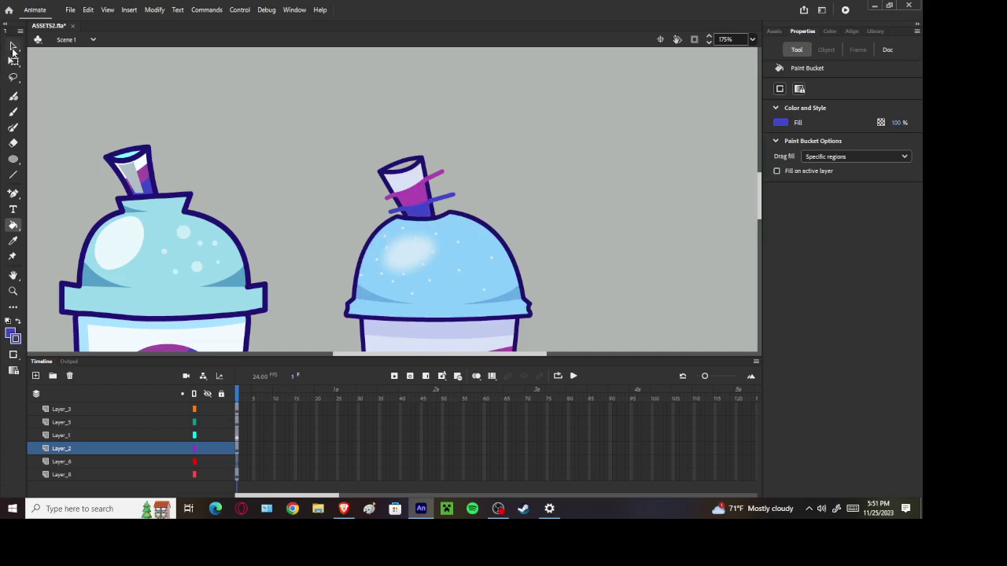
pyautogui.click(448, 193)
pyautogui.click(344, 511)
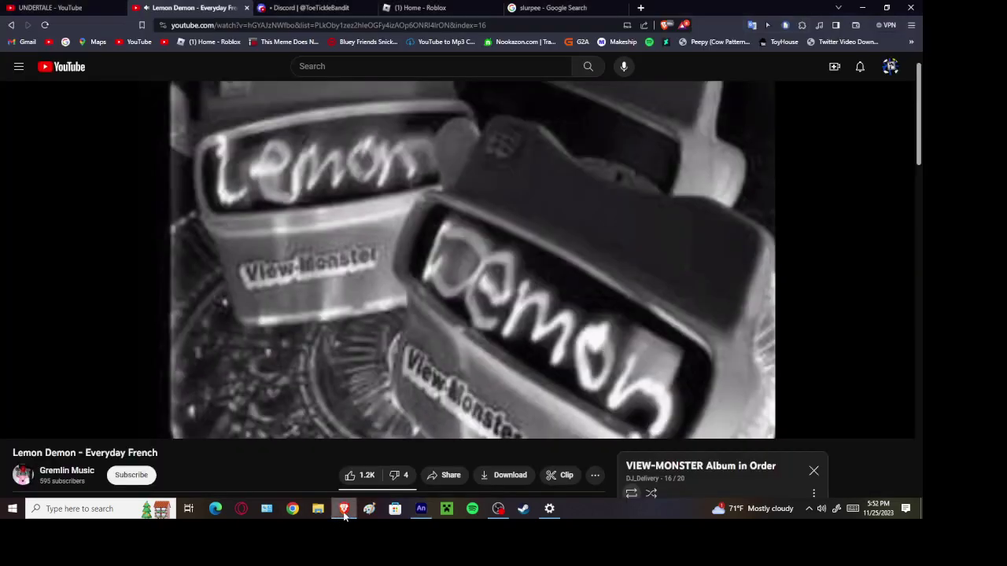
pyautogui.click(862, 7)
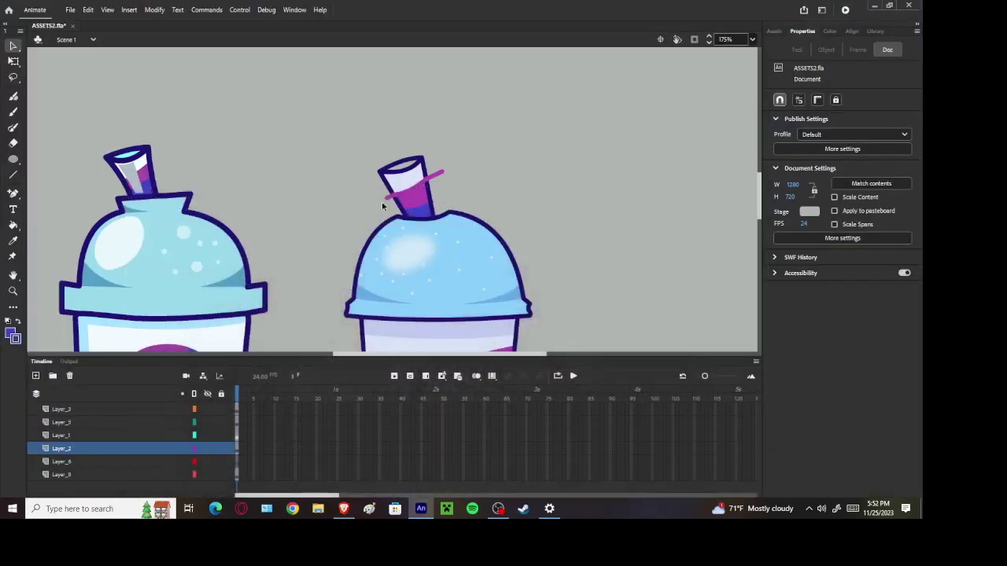
pyautogui.click(443, 177)
pyautogui.click(446, 197)
pyautogui.scroll(-4, 429, 194)
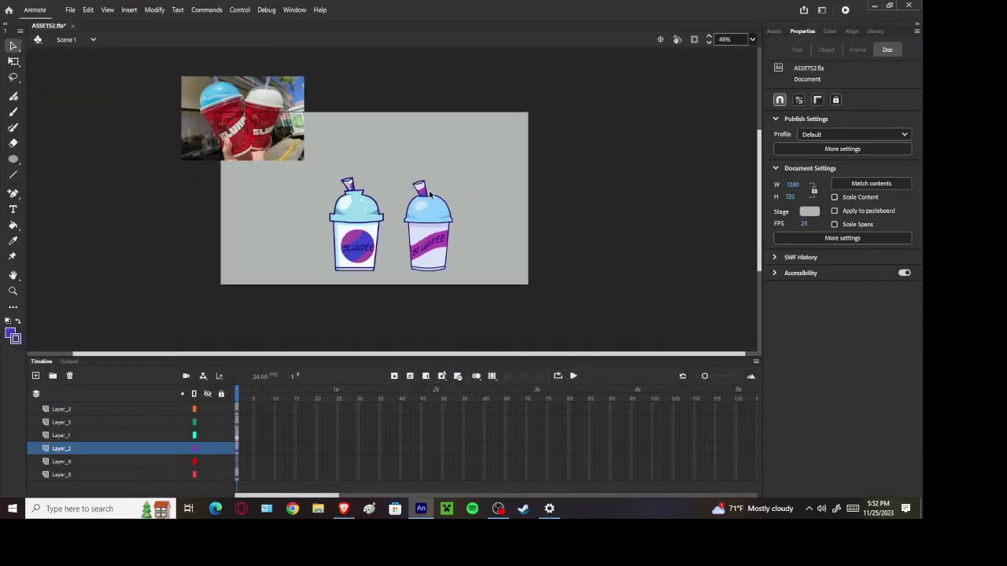
pyautogui.scroll(3, 429, 194)
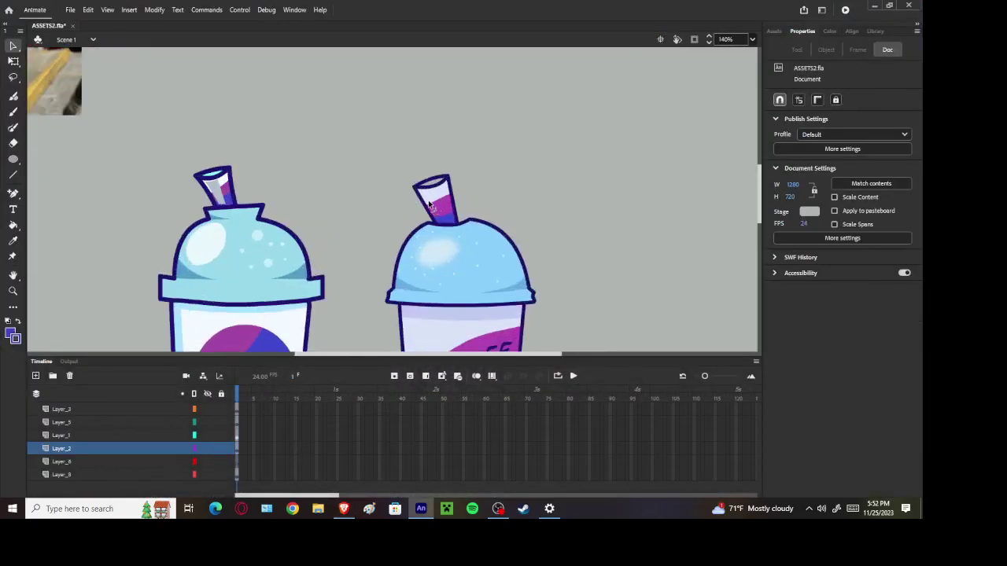
pyautogui.scroll(-3, 430, 203)
pyautogui.scroll(3, 493, 268)
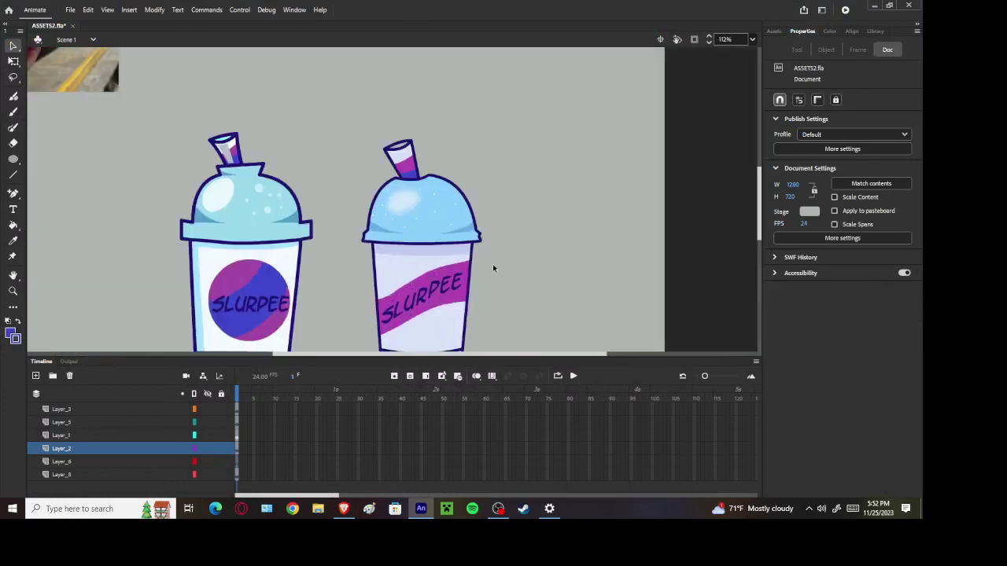
# Set the Paint Bucket fill to the pale lavender sampled from the plain cup's straw
pyautogui.scroll(4, 431, 155)
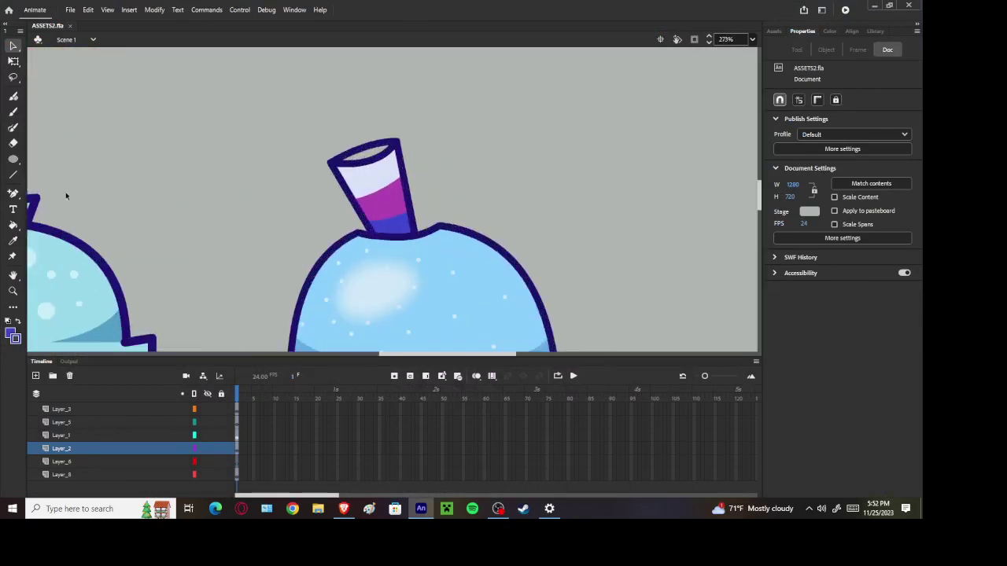
pyautogui.click(13, 226)
pyautogui.scroll(-5, 655, 150)
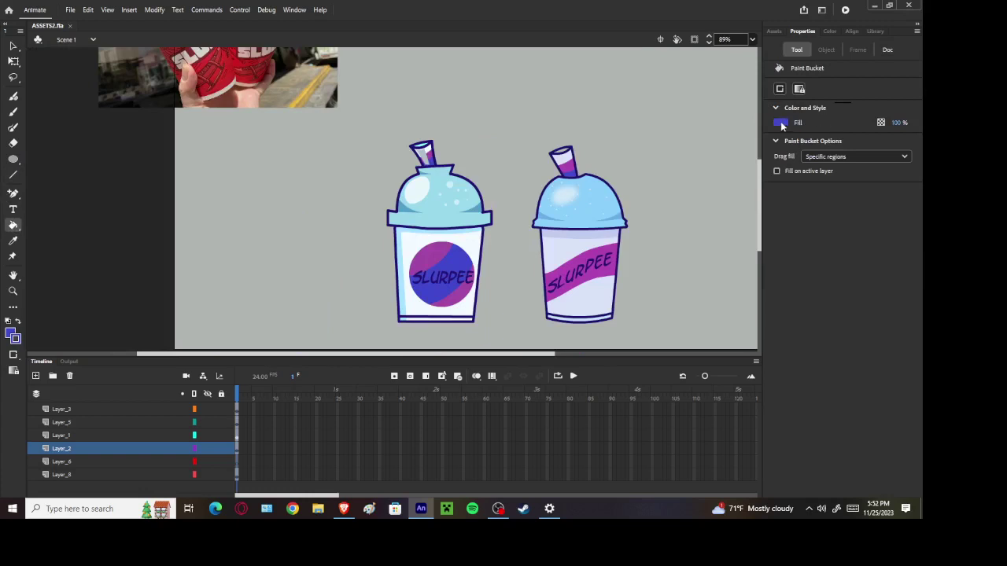
pyautogui.click(781, 123)
pyautogui.scroll(1, 444, 131)
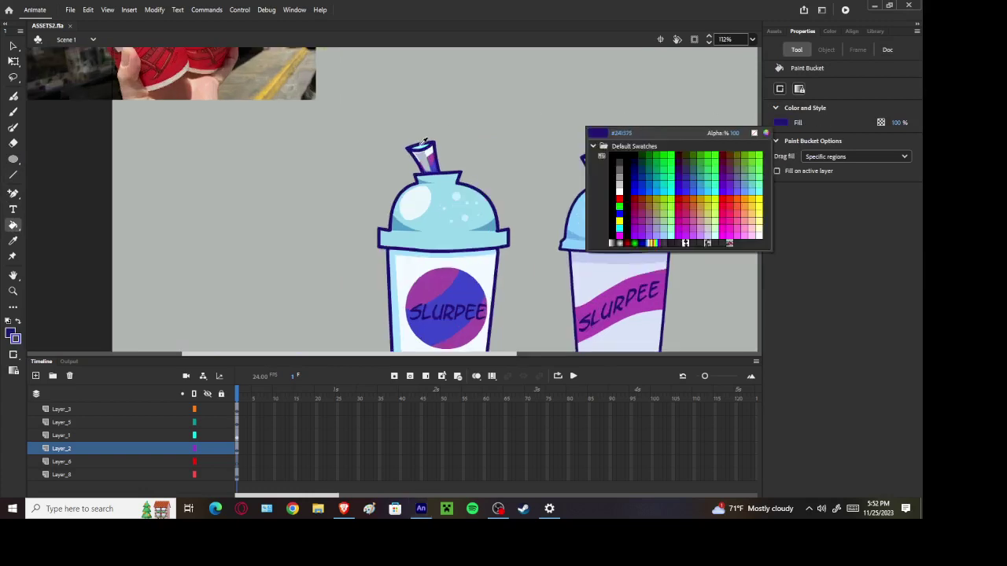
pyautogui.click(422, 145)
pyautogui.hscroll(3, 669, 107)
pyautogui.click(781, 123)
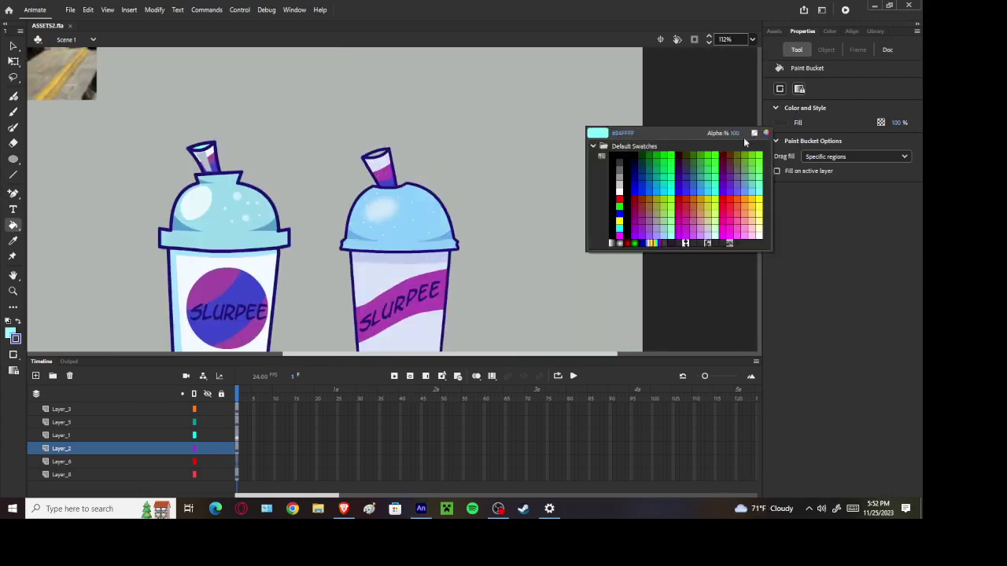
pyautogui.click(383, 161)
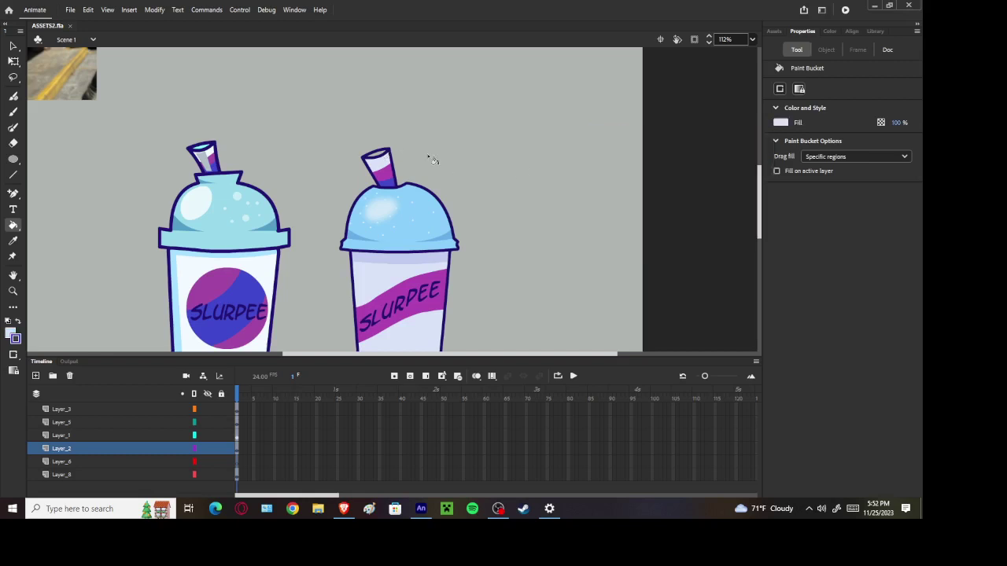
# Darken the lavender fill to #89A2E0, fill the opening of the plain cup's straw with it and save the document
pyautogui.click(781, 123)
pyautogui.click(755, 134)
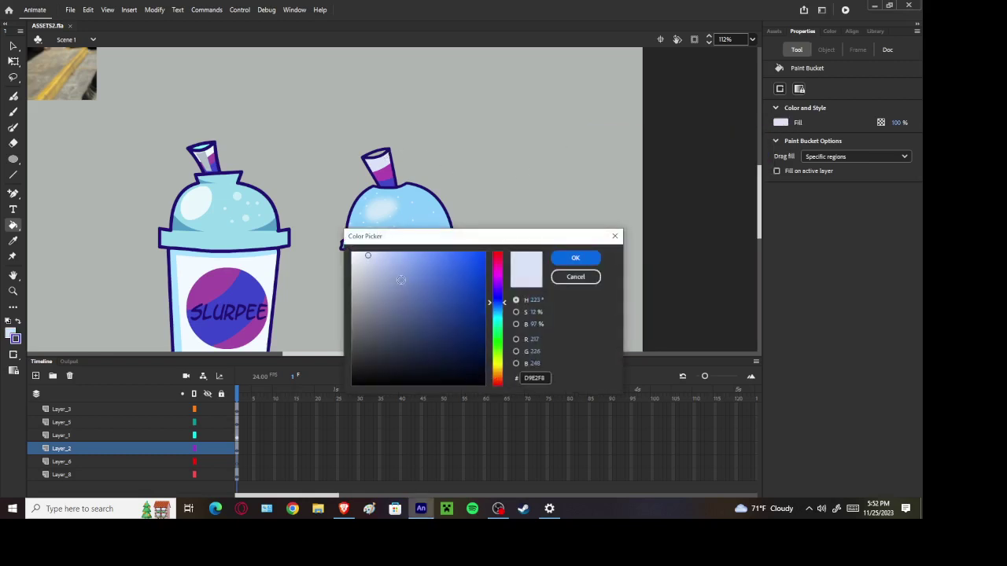
pyautogui.moveTo(382, 257); pyautogui.dragTo(403, 268)
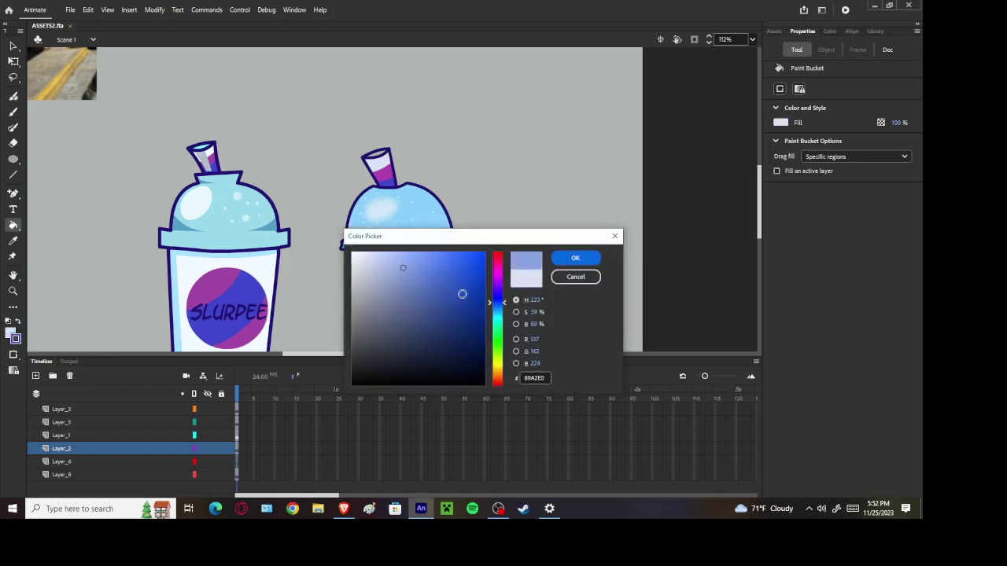
pyautogui.click(575, 258)
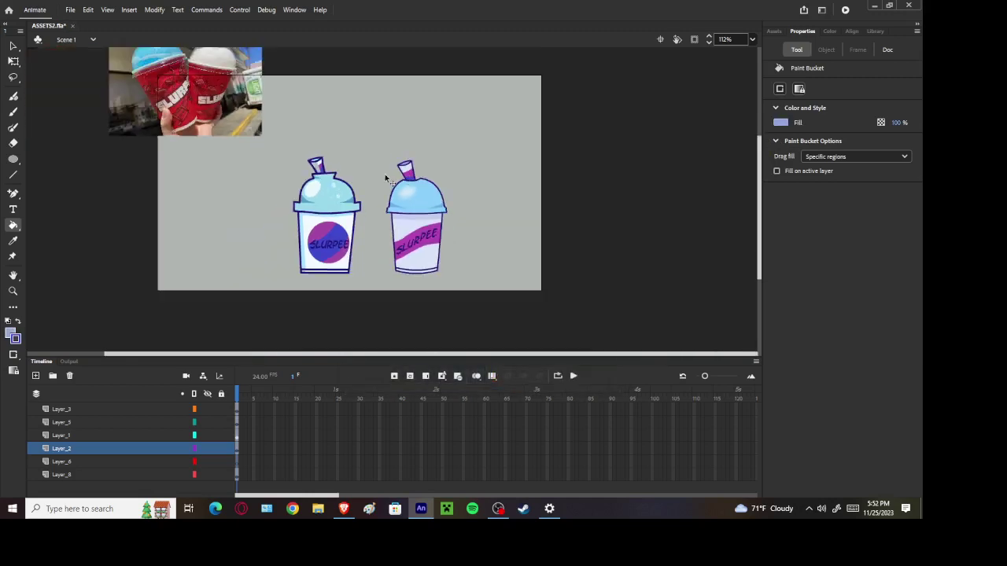
pyautogui.hotkey('ctrl', 's')
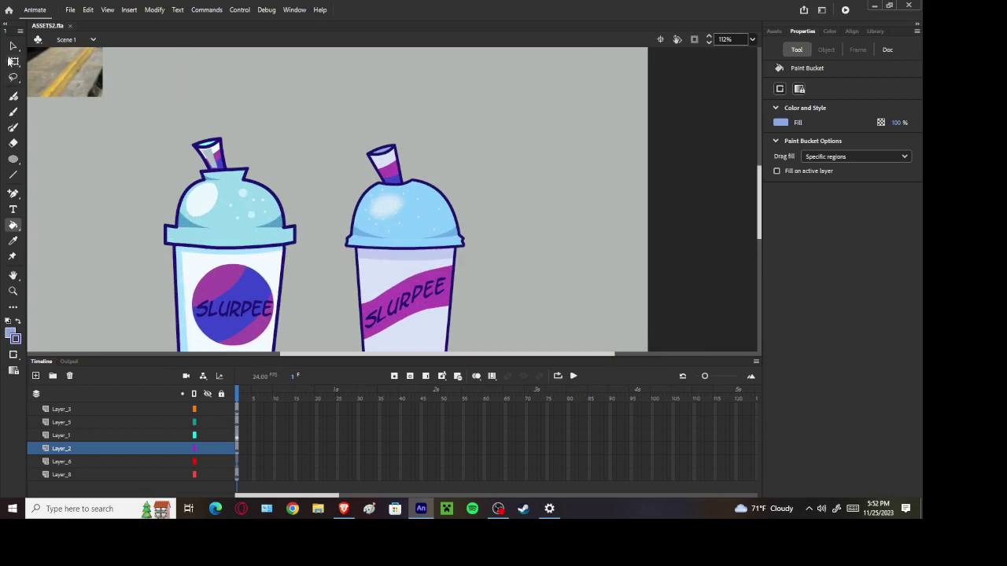
# Bend the lower right edge of the plain cup's straw so it flares outward where it meets the dome
pyautogui.click(13, 45)
pyautogui.scroll(5, 405, 164)
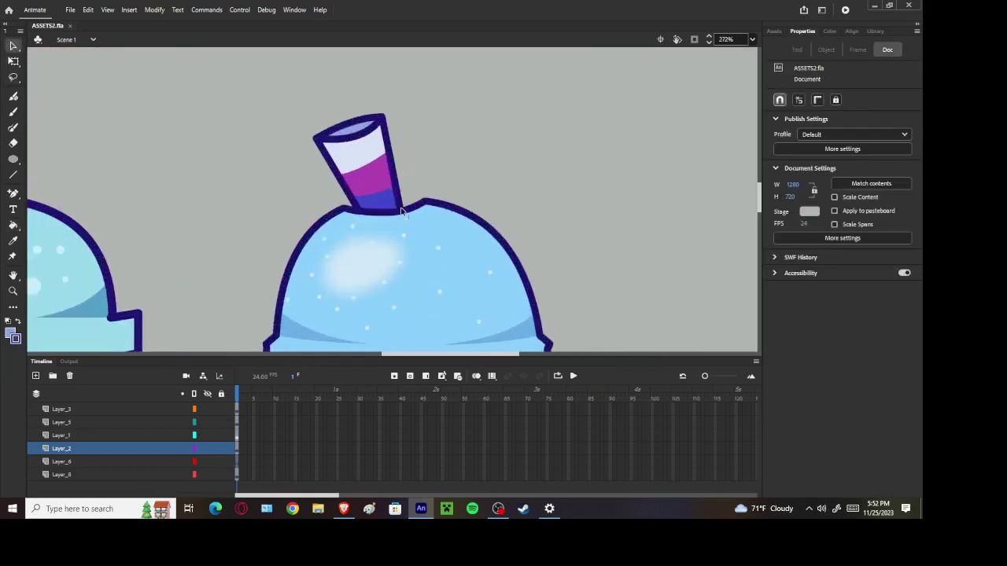
pyautogui.moveTo(400, 209); pyautogui.dragTo(398, 183)
pyautogui.scroll(-3, 430, 189)
pyautogui.scroll(2, 429, 194)
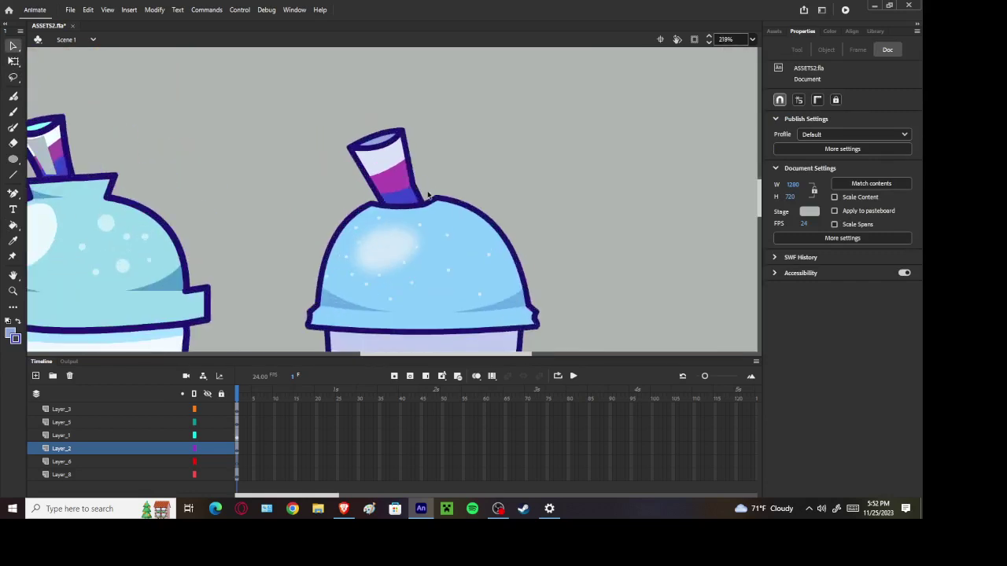
pyautogui.scroll(-3, 430, 195)
pyautogui.scroll(-2, 494, 193)
pyautogui.scroll(4, 473, 189)
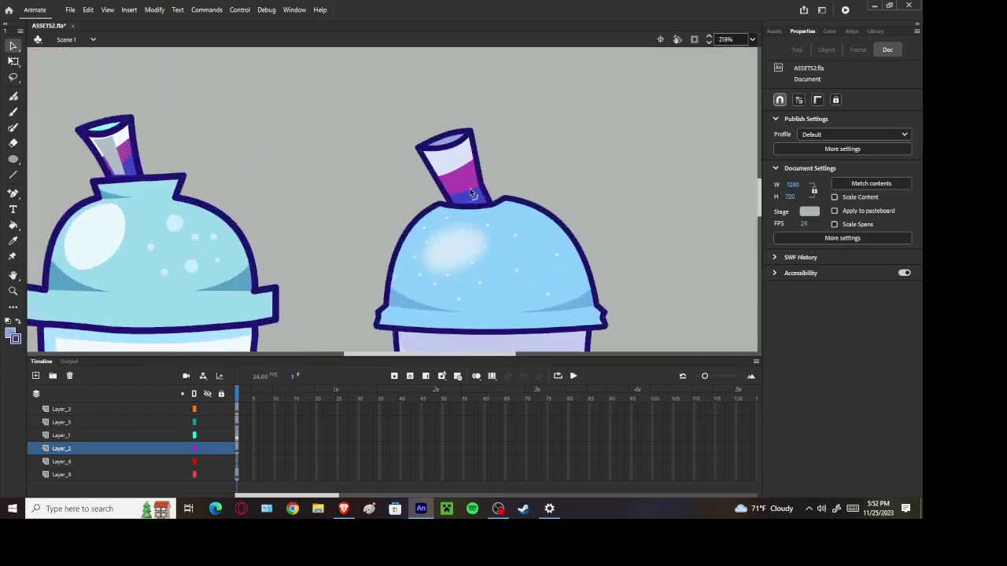
pyautogui.scroll(-4, 550, 197)
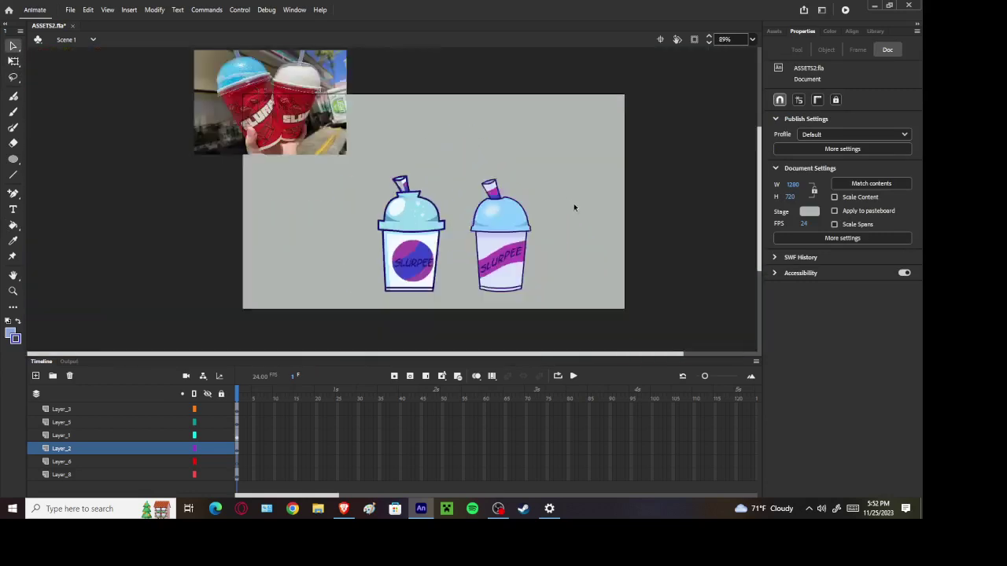
pyautogui.scroll(3, 418, 244)
pyautogui.scroll(-4, 210, 291)
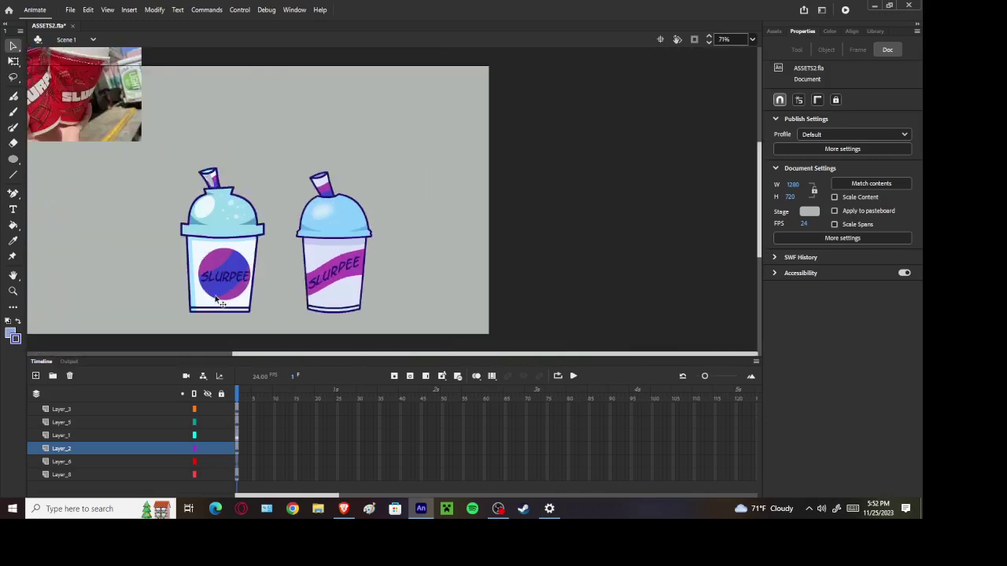
# Add a static text line reading "DAT GOOD YOU THINK?" to the right of the plain cup
pyautogui.click(13, 209)
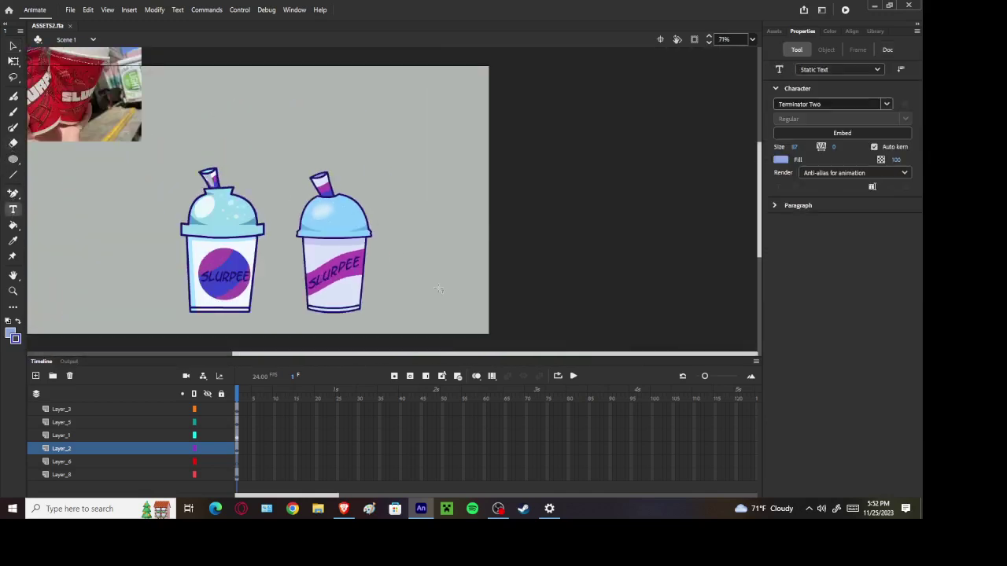
pyautogui.click(383, 249)
pyautogui.write('DAT GO')
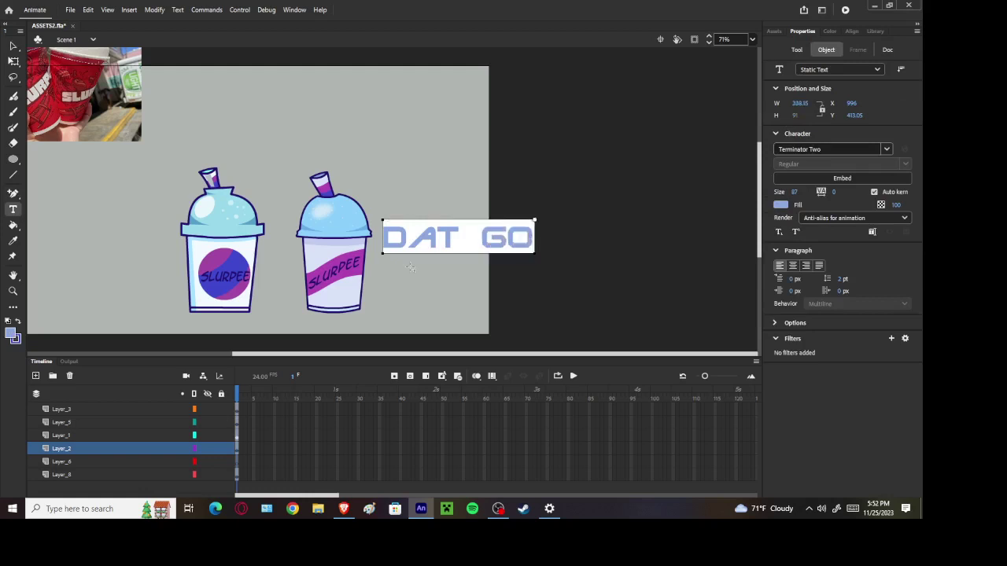
pyautogui.write('OD YOU THI')
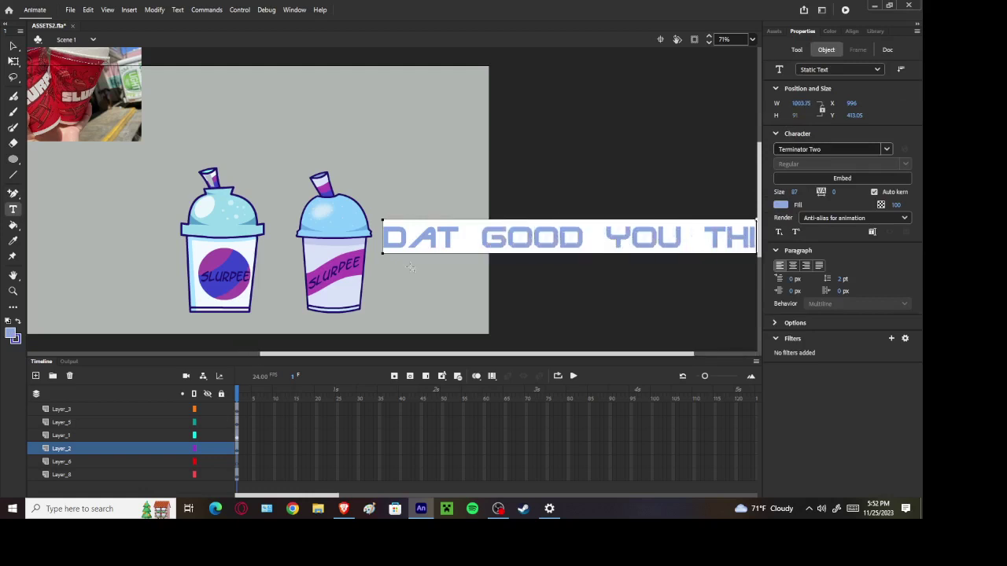
pyautogui.write('NK?')
pyautogui.scroll(-2, 442, 212)
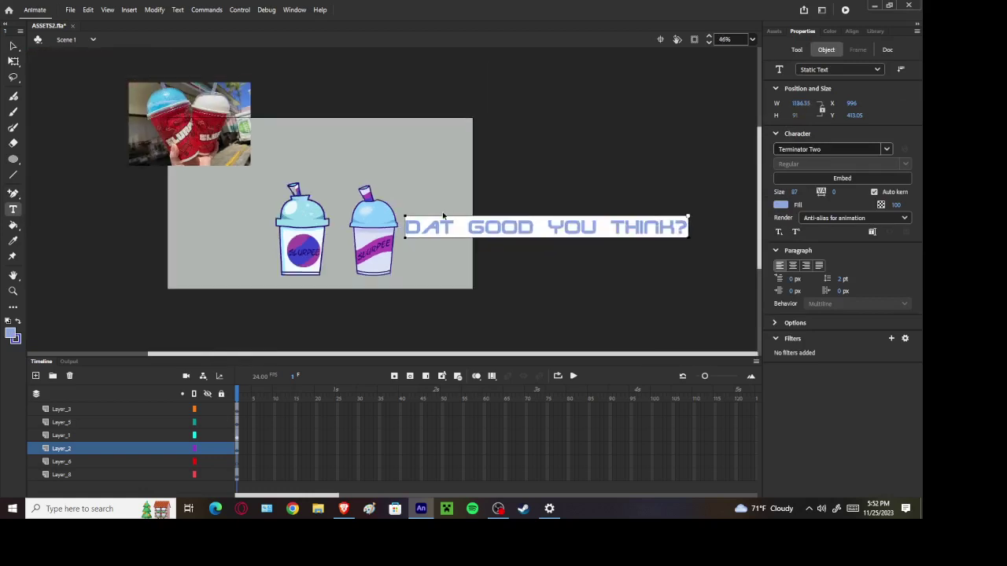
# Delete the text line beside the plain cup
pyautogui.click(13, 62)
pyautogui.click(498, 187)
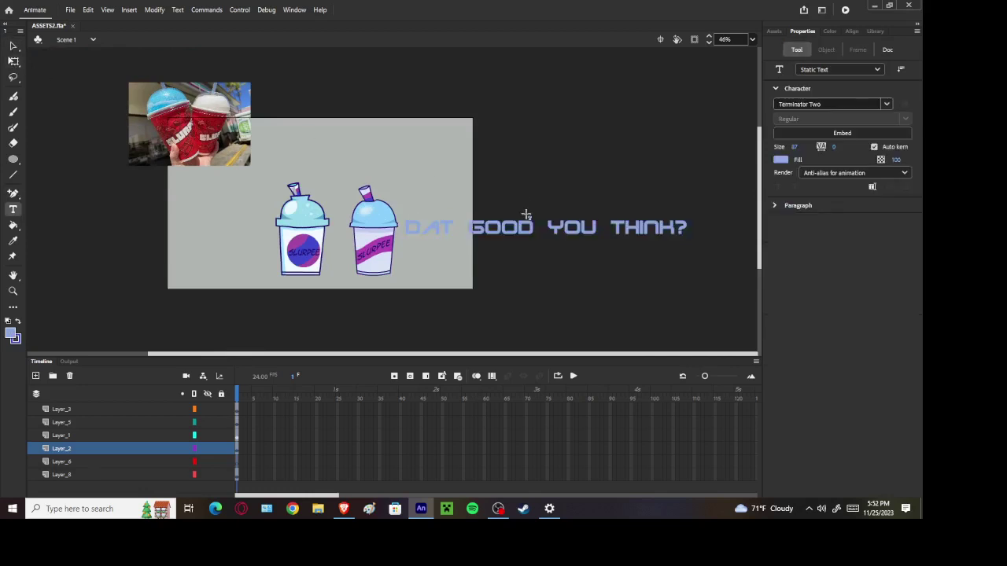
pyautogui.click(14, 63)
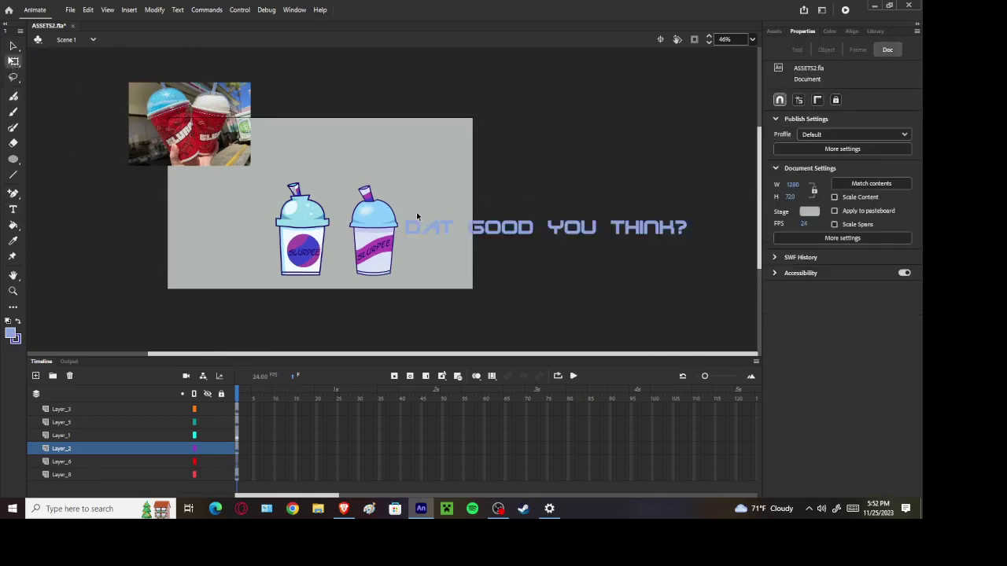
pyautogui.moveTo(408, 205); pyautogui.dragTo(700, 295)
pyautogui.press('Delete')
# Recolour the shadow band beneath the plain cup's lid to the slightly bluer lavender #C1CCF0
pyautogui.scroll(3, 382, 262)
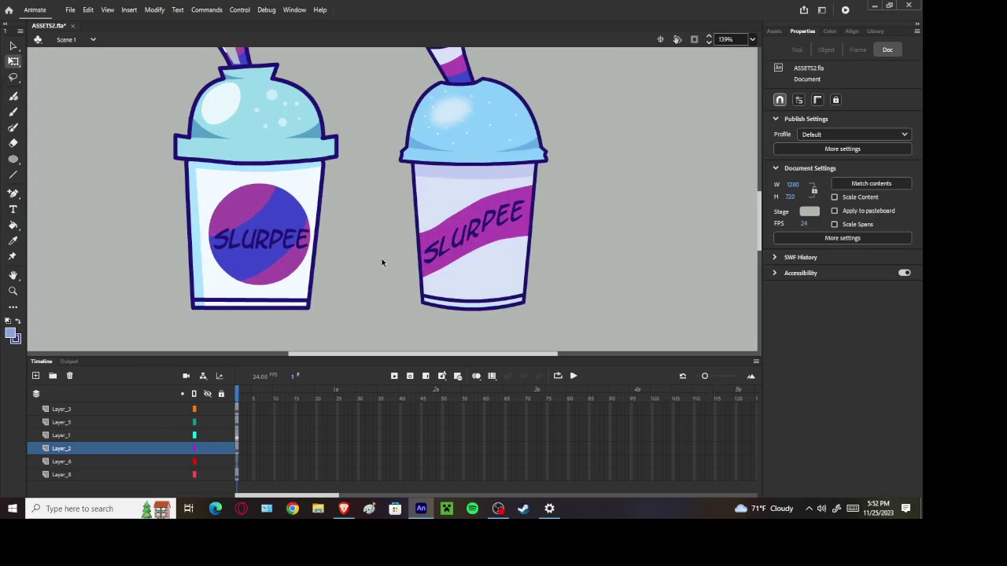
pyautogui.click(457, 174)
pyautogui.click(782, 168)
pyautogui.click(768, 181)
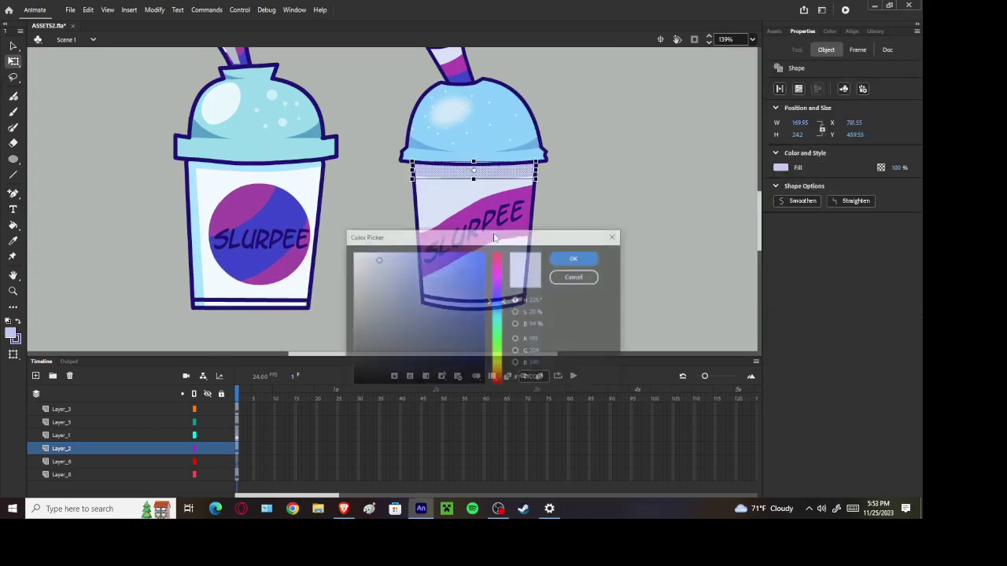
pyautogui.moveTo(379, 258); pyautogui.dragTo(389, 259)
pyautogui.click(575, 259)
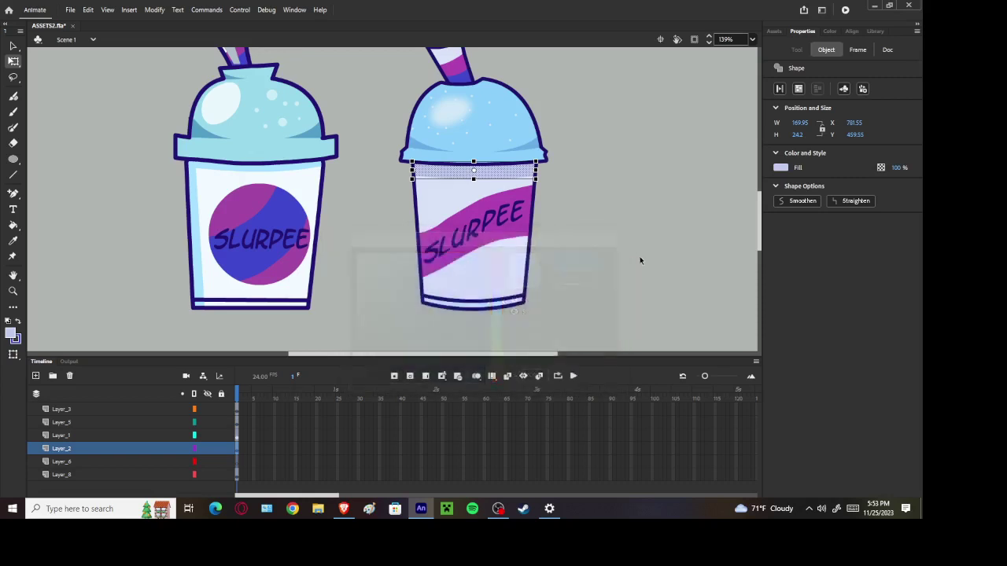
pyautogui.click(641, 259)
pyautogui.scroll(-3, 639, 256)
pyautogui.scroll(3, 641, 255)
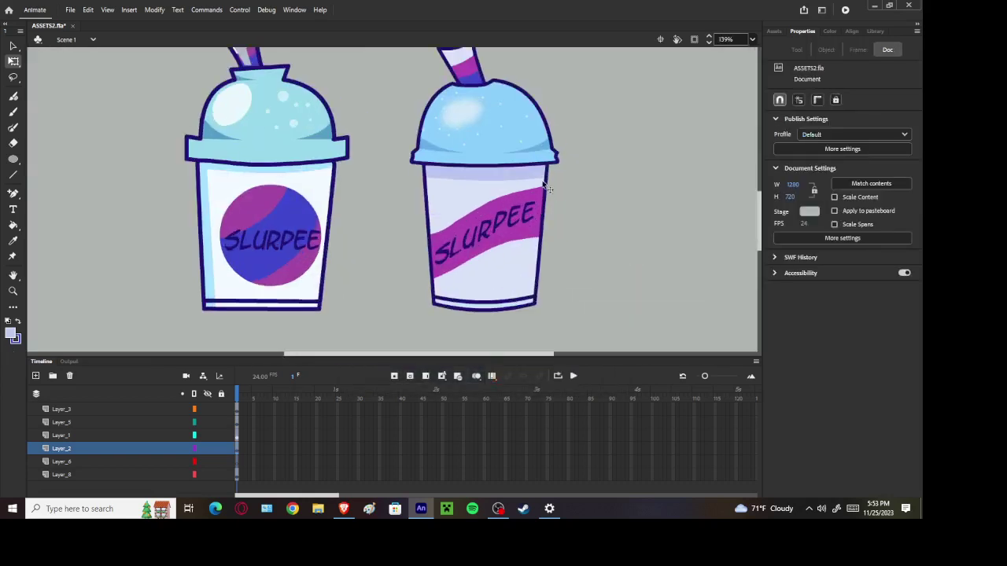
# Deepen the fill of the shadow band beneath the plain cup's lid to #ADBCEE
pyautogui.click(543, 182)
pyautogui.click(614, 185)
pyautogui.click(517, 174)
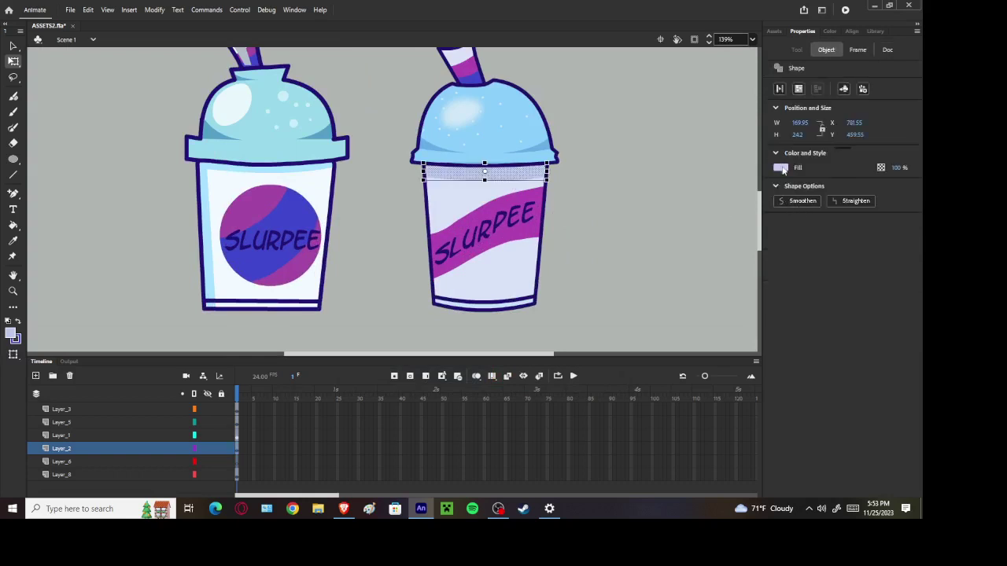
pyautogui.click(781, 169)
pyautogui.click(739, 174)
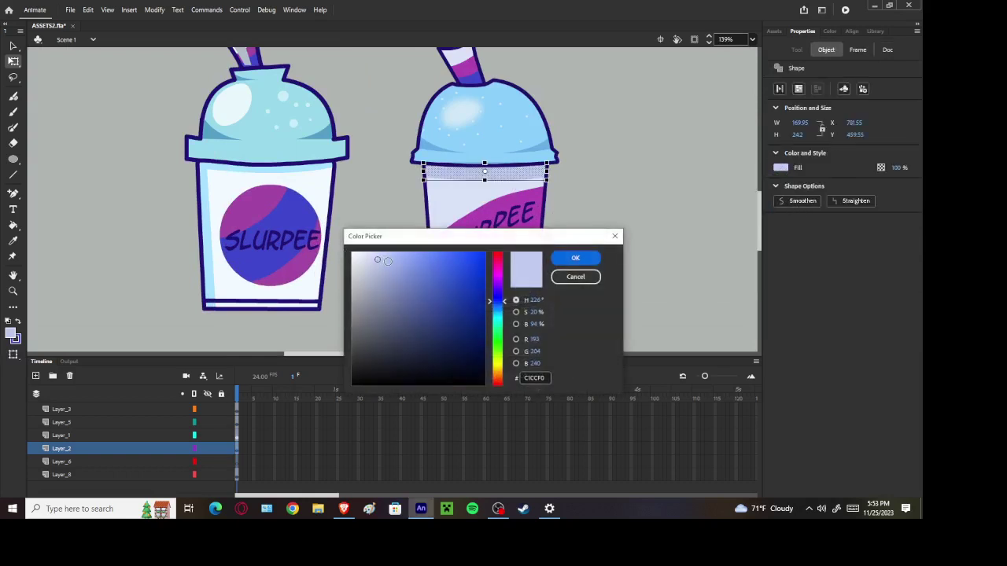
pyautogui.click(575, 258)
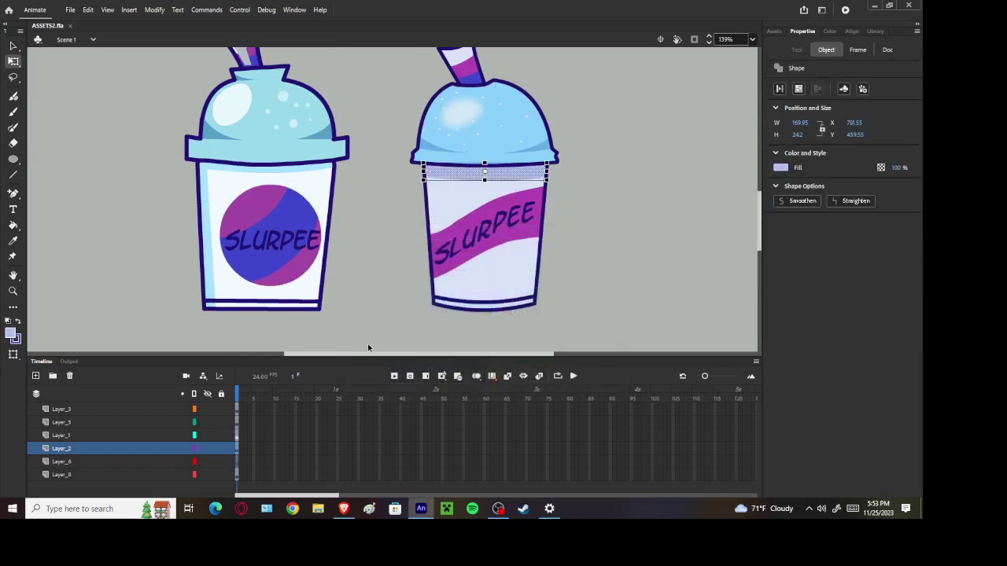
pyautogui.press('Escape')
pyautogui.click(343, 508)
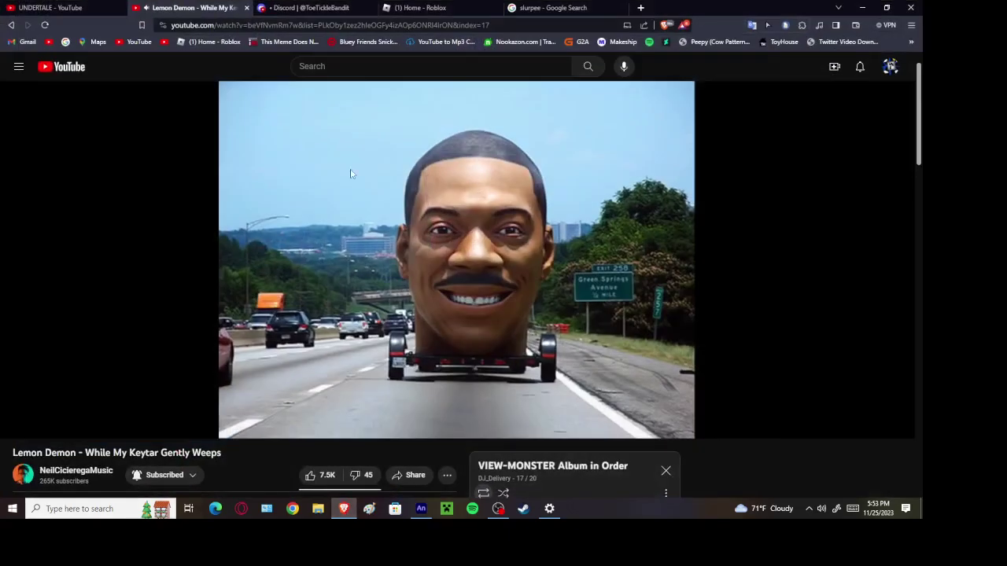
pyautogui.click(880, 6)
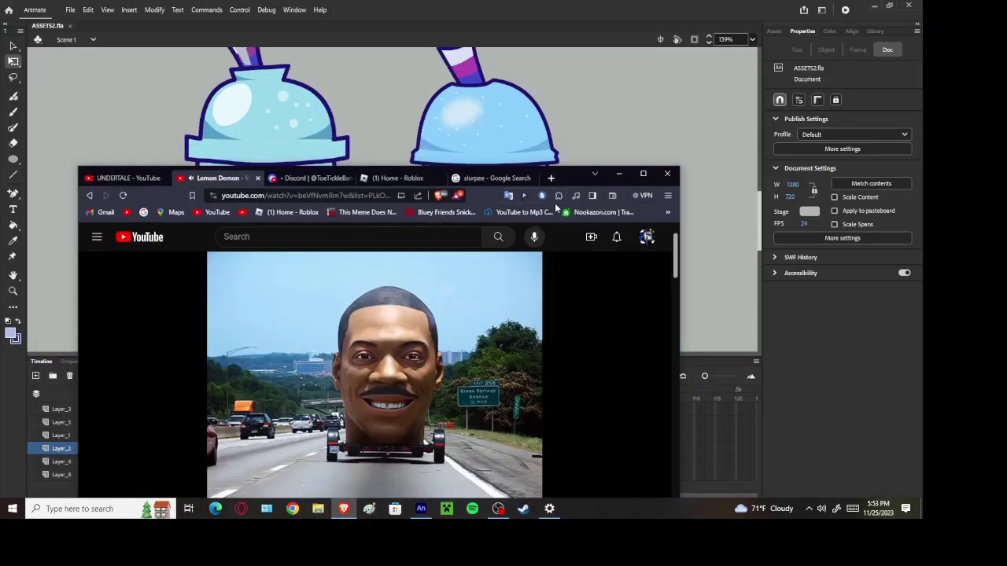
pyautogui.click(642, 189)
pyautogui.click(865, 6)
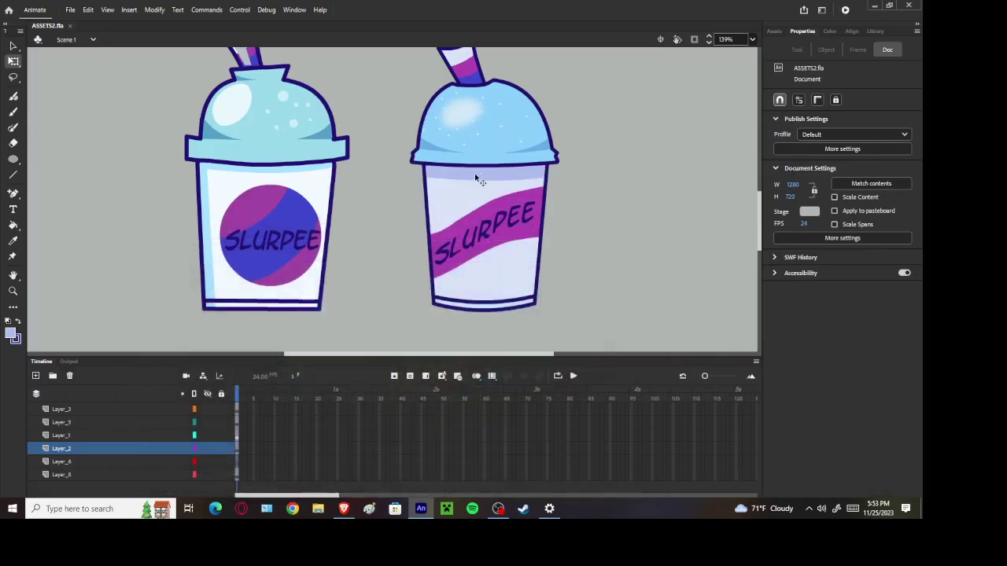
# Shift the shadow band beneath the plain cup's lid to a slightly stronger blue-lavender using a custom colour
pyautogui.click(477, 172)
pyautogui.click(780, 167)
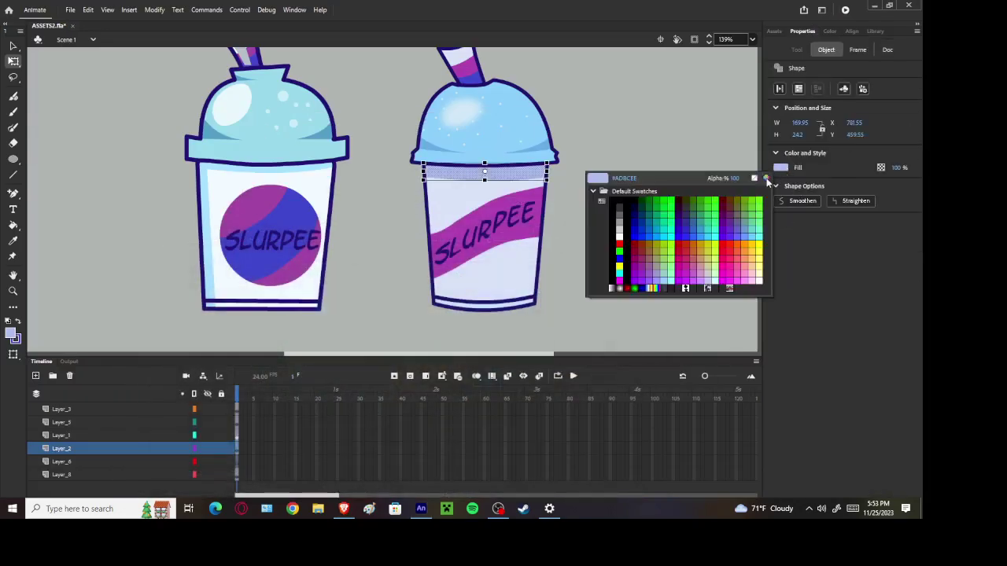
pyautogui.click(771, 180)
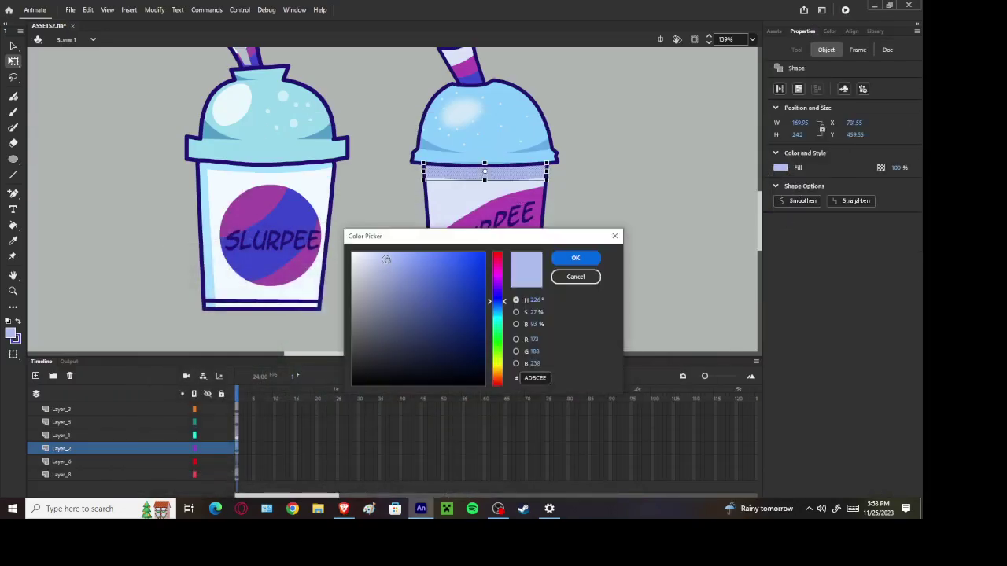
pyautogui.click(560, 259)
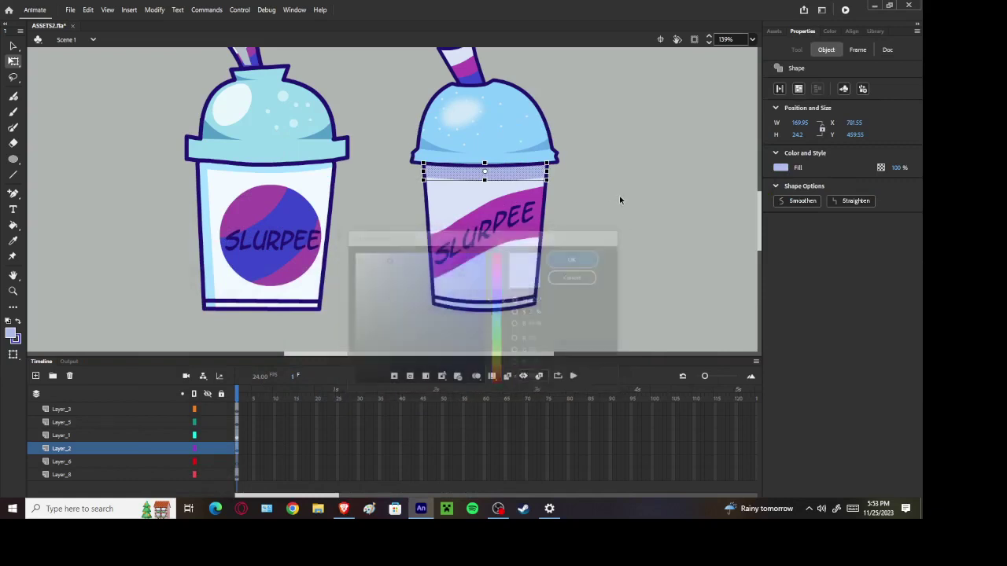
pyautogui.click(624, 197)
pyautogui.scroll(-5, 626, 198)
pyautogui.scroll(3, 609, 205)
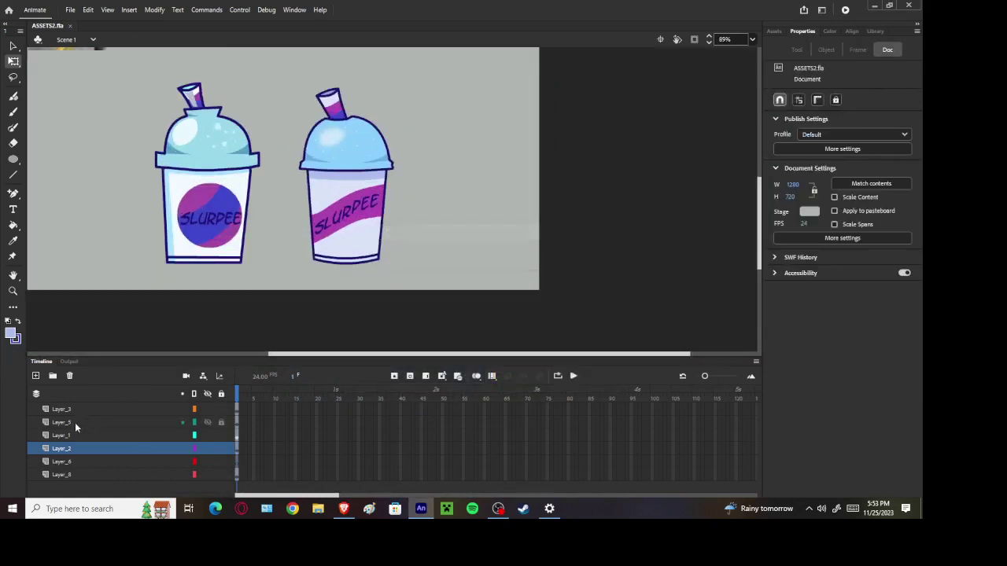
# Add a new layer above Layer_3 at the top of the layer stack
pyautogui.click(34, 409)
pyautogui.click(36, 375)
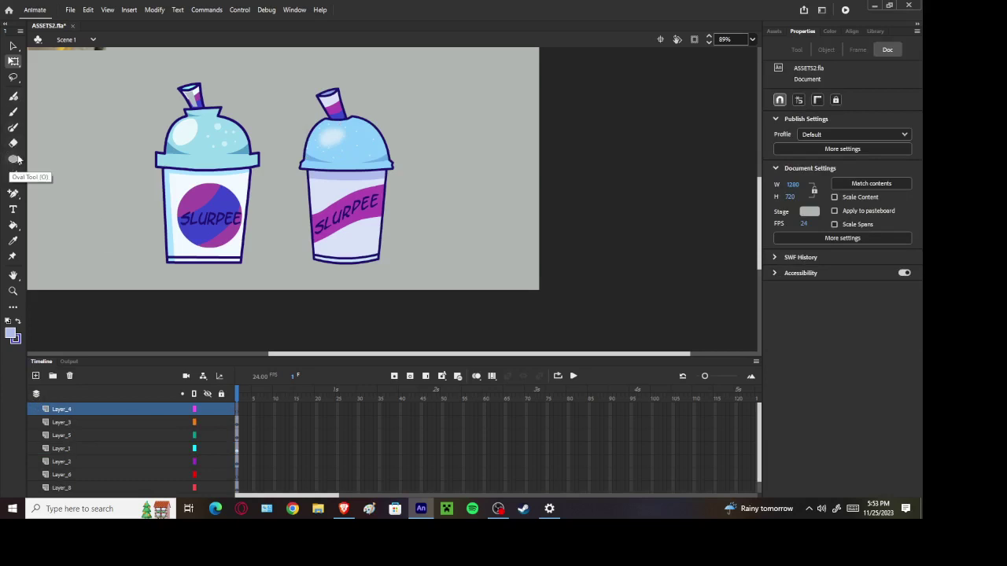
# Draw two rounded eye outlines low on the plain cup's dome using the Fluid Brush in the sampled navy outline colour
pyautogui.click(12, 95)
pyautogui.click(780, 124)
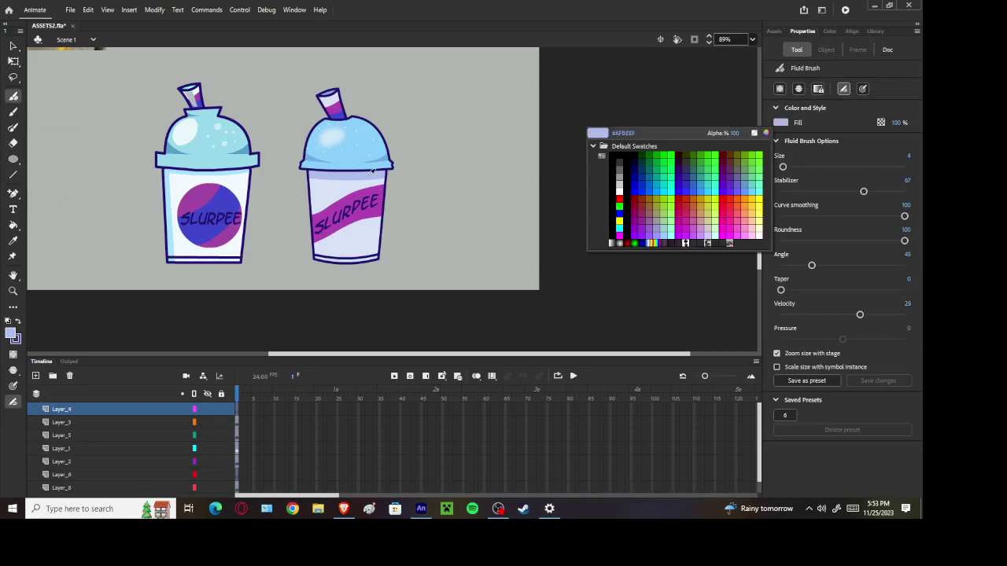
pyautogui.scroll(3, 346, 176)
pyautogui.click(270, 161)
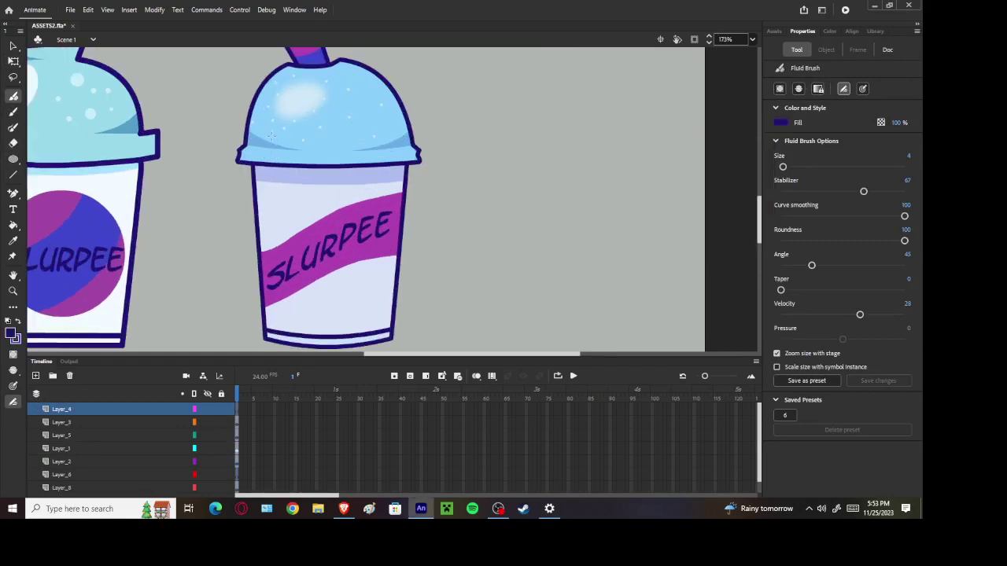
pyautogui.moveTo(267, 132); pyautogui.dragTo(267, 141)
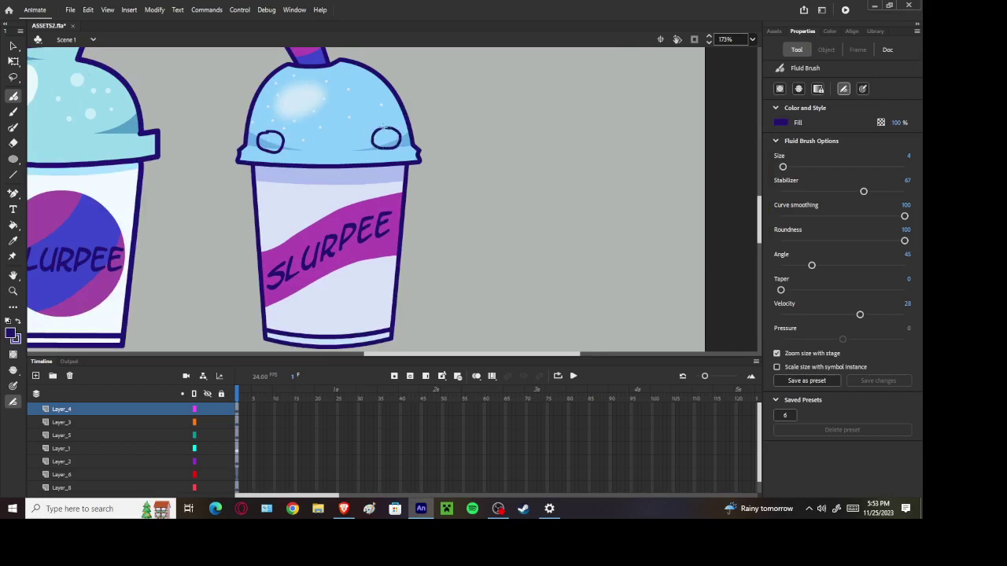
# Draw a wavy open mouth between the eyes, and add slanted eyelid lines and pupils for a grumpy look
pyautogui.moveTo(308, 158); pyautogui.dragTo(364, 149)
pyautogui.moveTo(258, 124)
pyautogui.mouseDown()
pyautogui.moveTo(292, 131)
pyautogui.moveTo(289, 142)
pyautogui.mouseUp()
pyautogui.hotkey('ctrl', 'z')
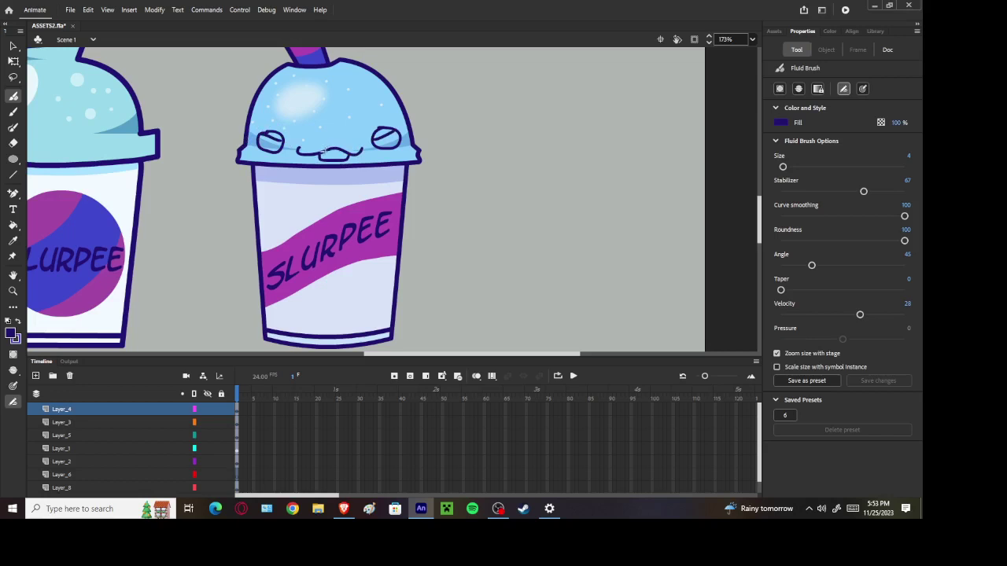
pyautogui.moveTo(332, 151); pyautogui.dragTo(349, 156)
pyautogui.hotkey('ctrl', 'z')
# Outline a bent arm with a drooping hand resting against the left side of the plain cup
pyautogui.scroll(-5, 366, 168)
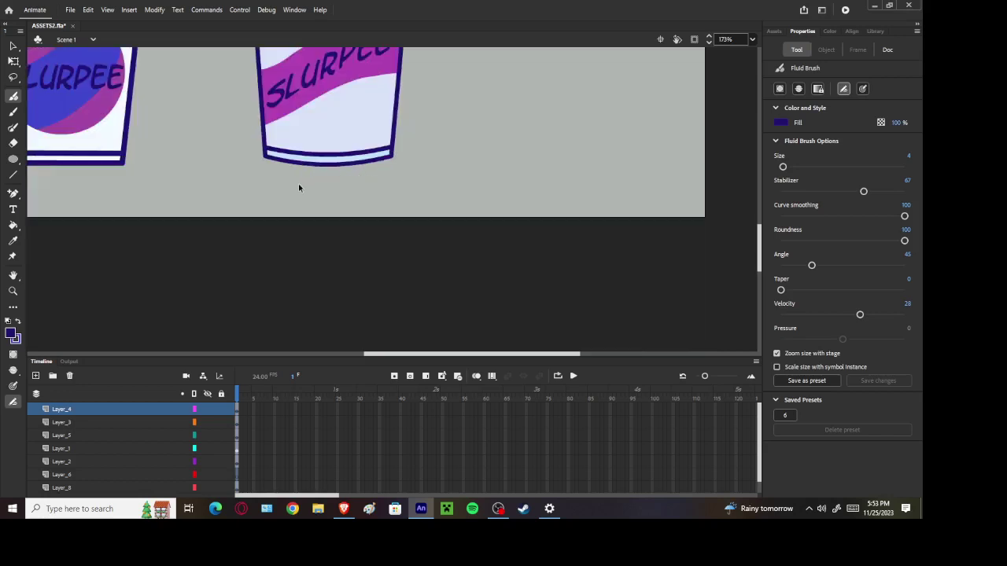
pyautogui.scroll(-3, 298, 187)
pyautogui.moveTo(304, 118)
pyautogui.mouseDown()
pyautogui.moveTo(273, 166)
pyautogui.moveTo(293, 177)
pyautogui.moveTo(312, 114)
pyautogui.moveTo(277, 148)
pyautogui.moveTo(310, 177)
pyautogui.moveTo(309, 196)
pyautogui.moveTo(282, 194)
pyautogui.mouseUp()
pyautogui.hotkey('ctrl', 'z')
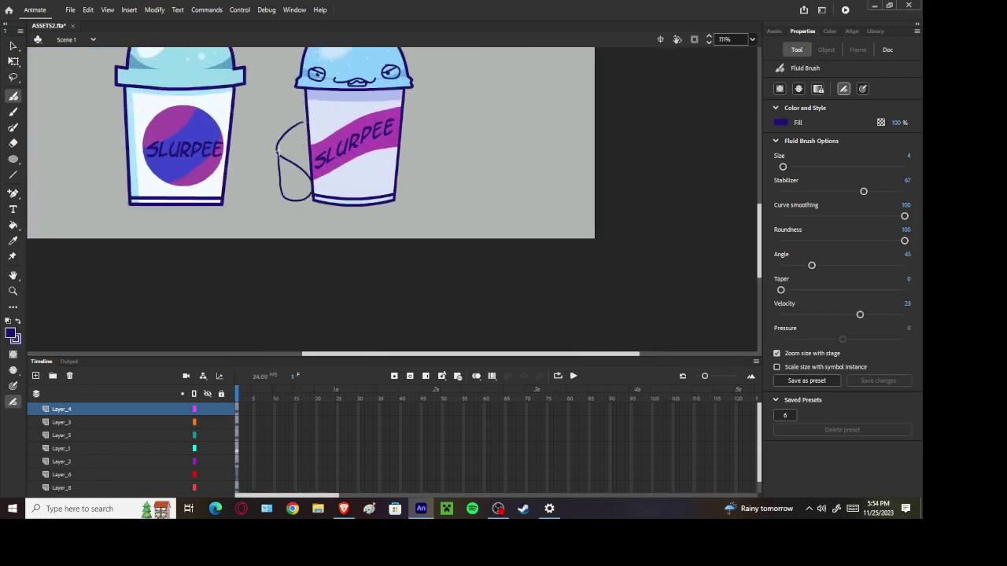
pyautogui.moveTo(277, 151)
pyautogui.mouseDown()
pyautogui.moveTo(301, 124)
pyautogui.moveTo(292, 156)
pyautogui.mouseUp()
pyautogui.hotkey('ctrl', 'z')
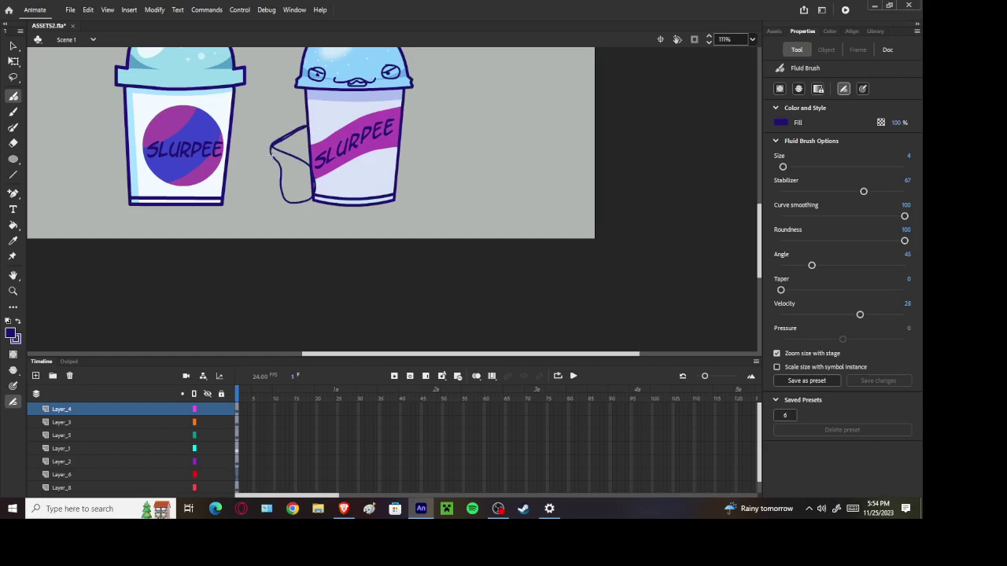
pyautogui.scroll(3, 272, 151)
pyautogui.moveTo(269, 144); pyautogui.dragTo(353, 95)
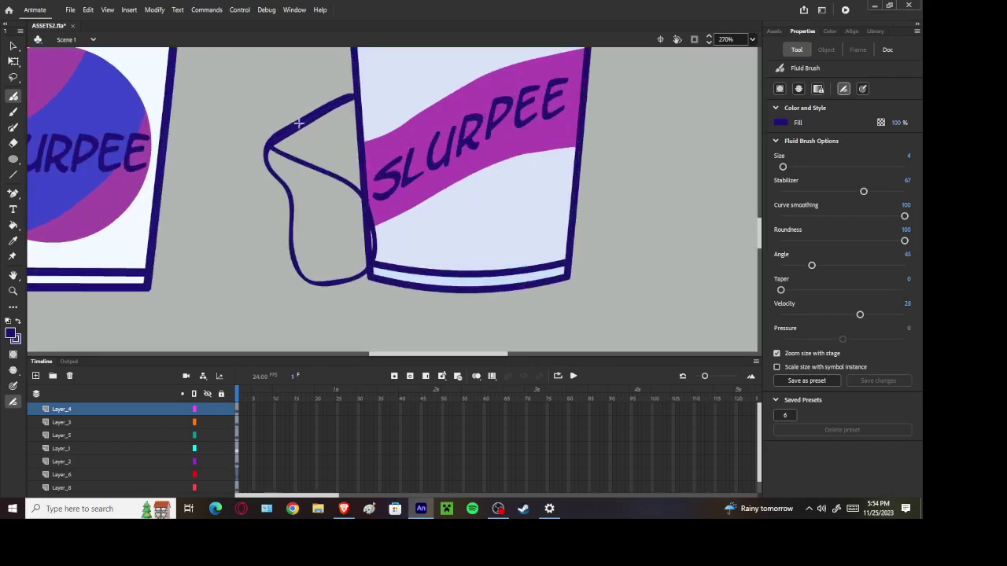
# Fill the new arm's enclosed hand shape with the navy outline colour using the Paint Bucket
pyautogui.click(12, 225)
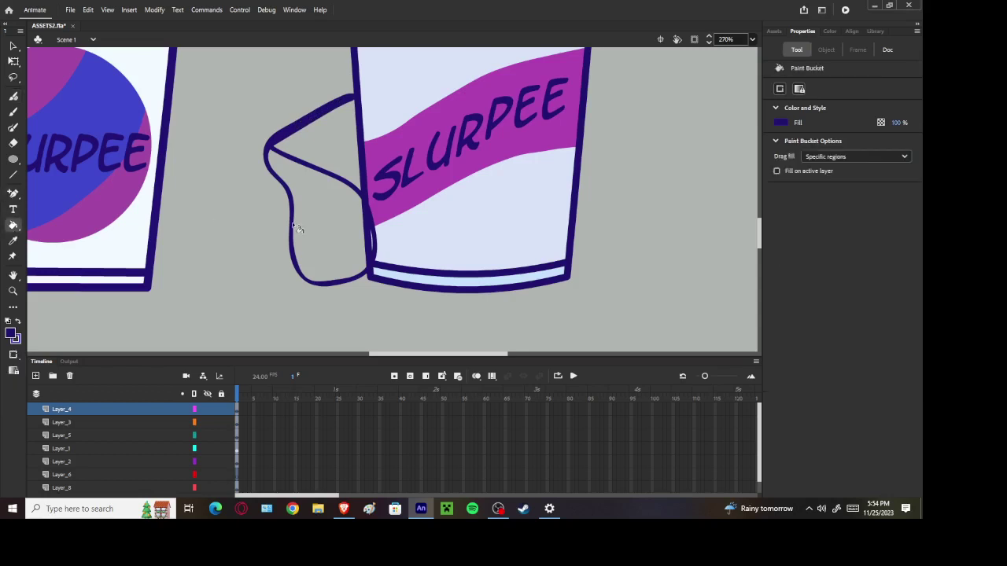
pyautogui.click(350, 251)
pyautogui.scroll(-3, 354, 260)
pyautogui.scroll(2, 355, 262)
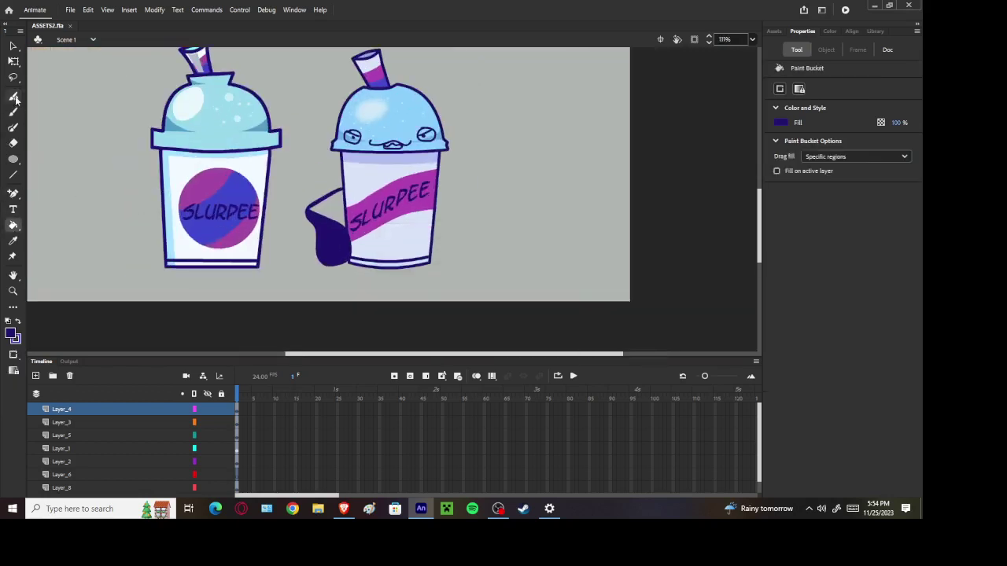
pyautogui.press('b')
# Duplicate the navy arm in place and move the copy to the cup's right side
pyautogui.click(13, 46)
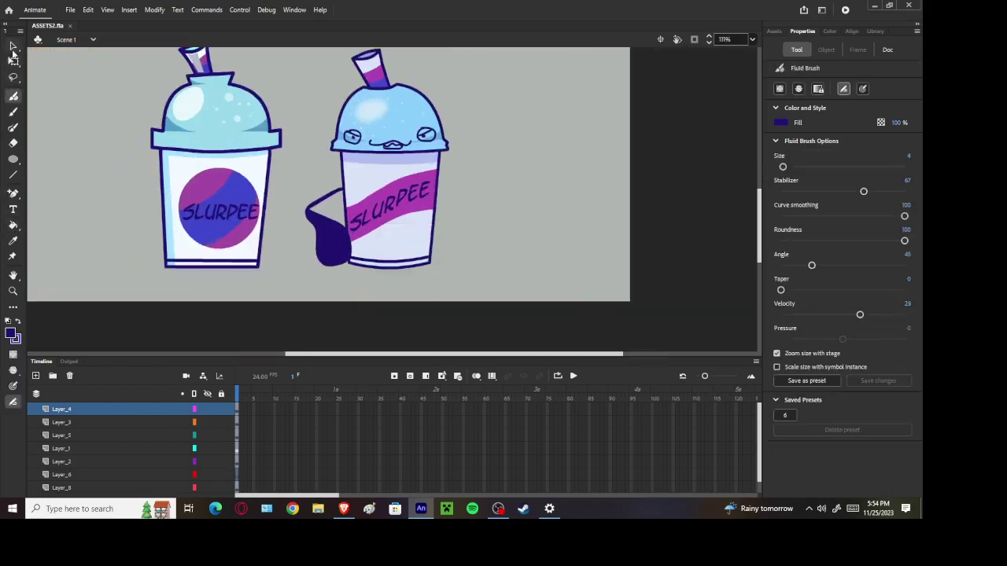
pyautogui.click(331, 236)
pyautogui.rightClick(328, 298)
pyautogui.click(356, 339)
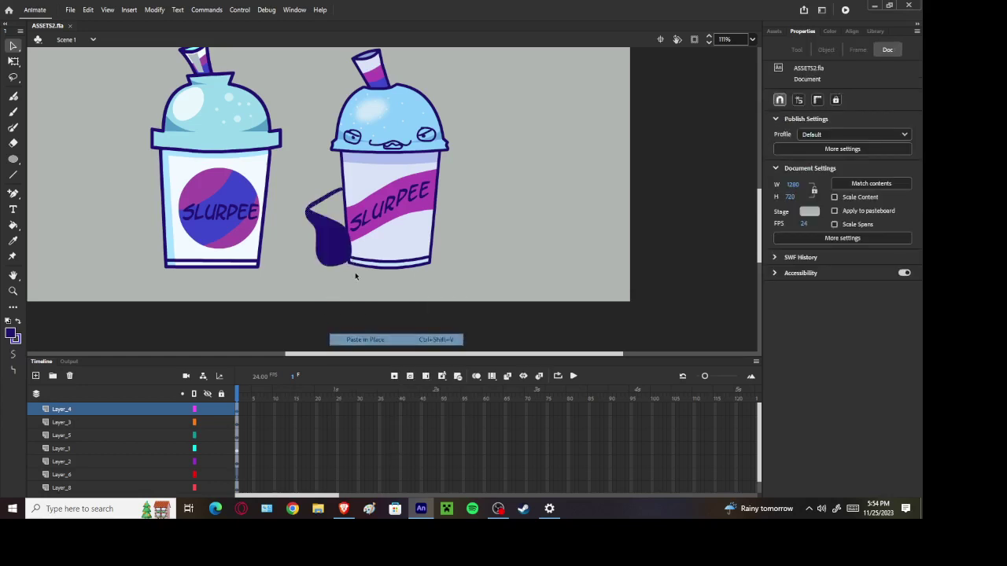
pyautogui.moveTo(331, 247); pyautogui.dragTo(453, 247)
# Flip the copied arm horizontally so it mirrors the left arm
pyautogui.rightClick(461, 225)
pyautogui.click(474, 231)
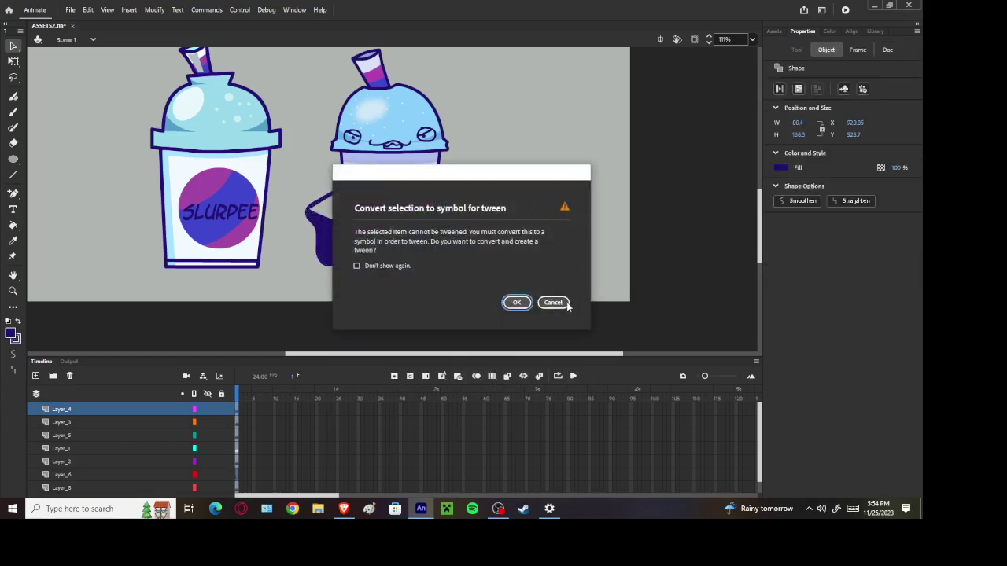
pyautogui.click(560, 303)
pyautogui.moveTo(485, 399)
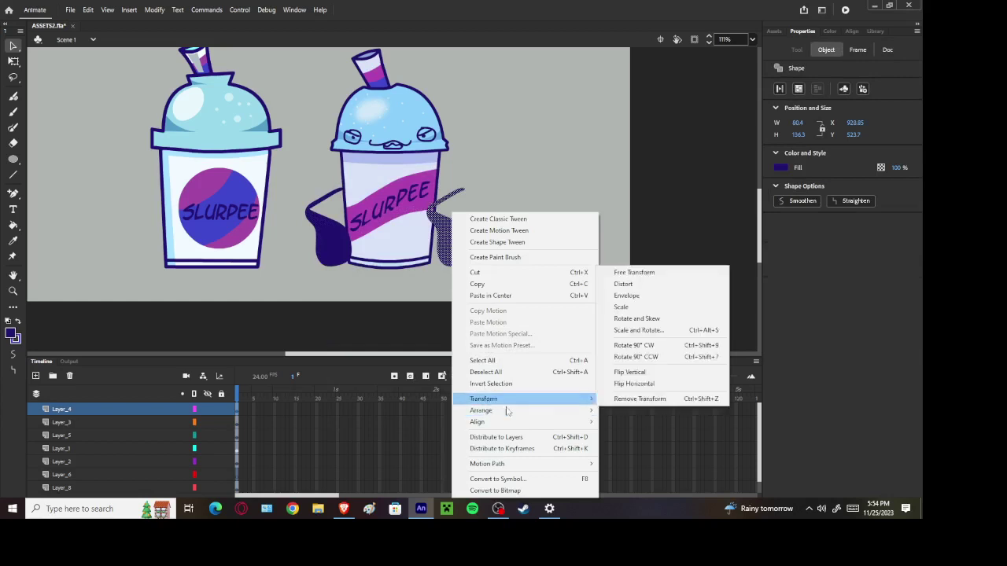
pyautogui.click(629, 383)
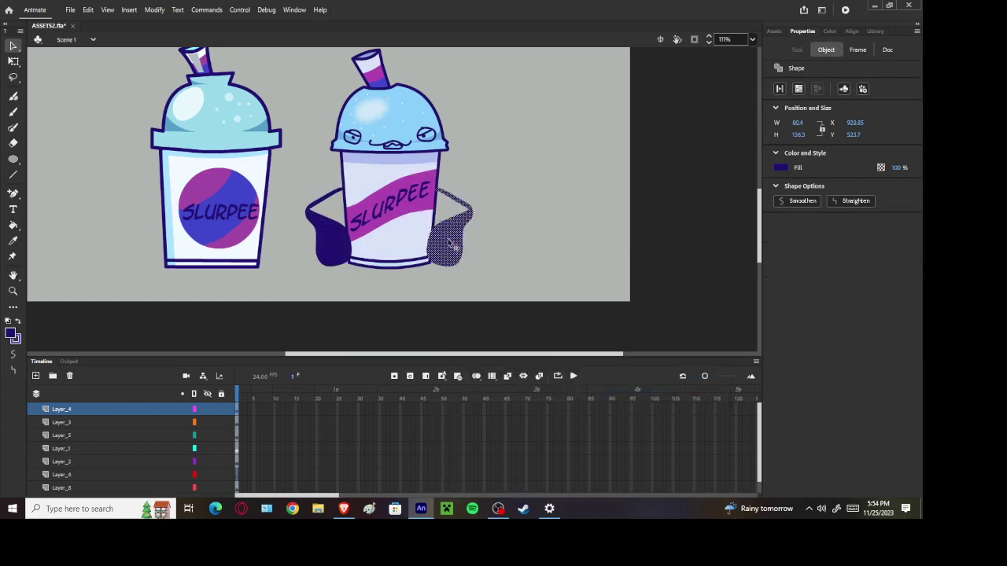
pyautogui.click(714, 237)
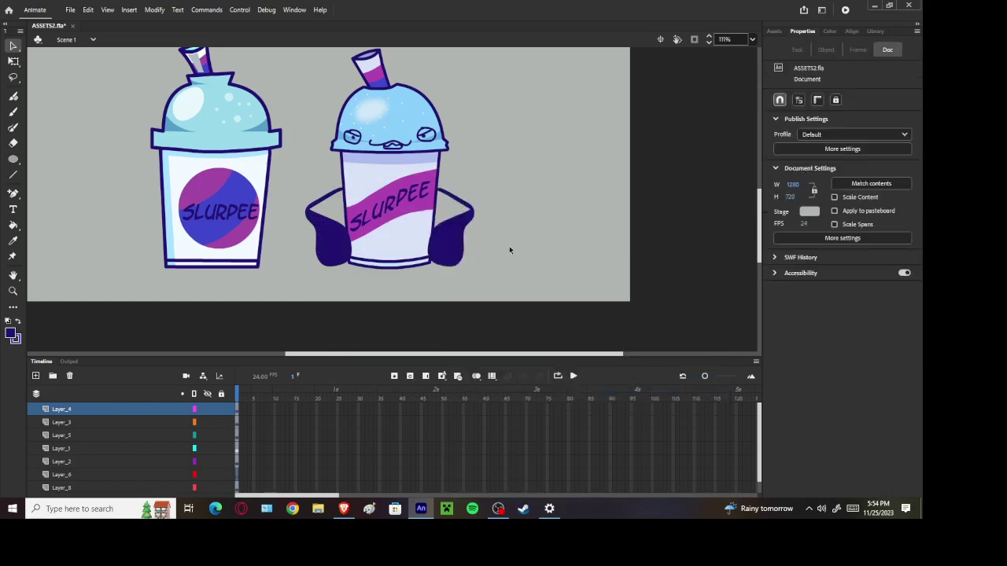
# Draw two curved finger lines on each navy hand using the Fluid Brush in the cup's pale lavender
pyautogui.click(13, 96)
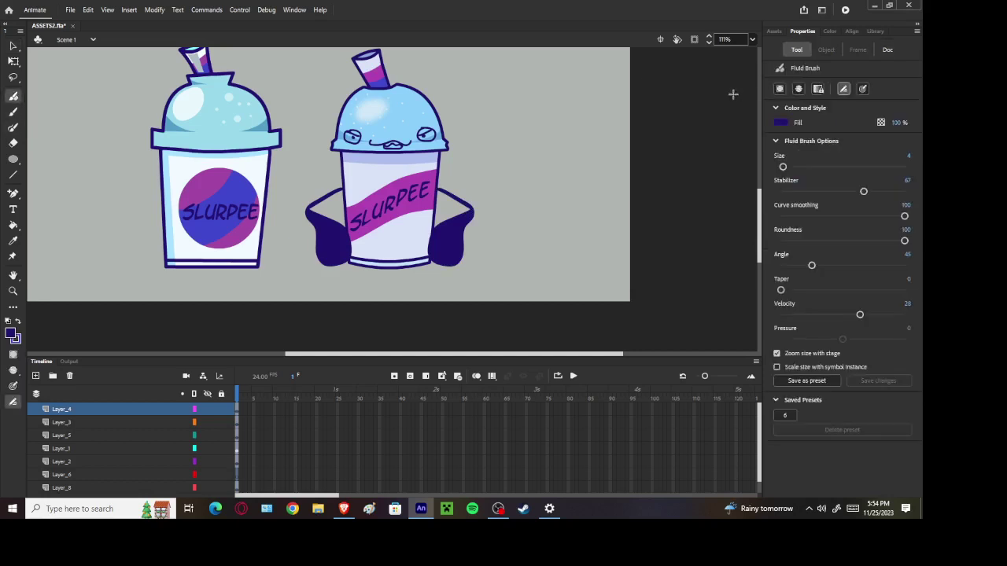
pyautogui.click(782, 122)
pyautogui.scroll(2, 344, 237)
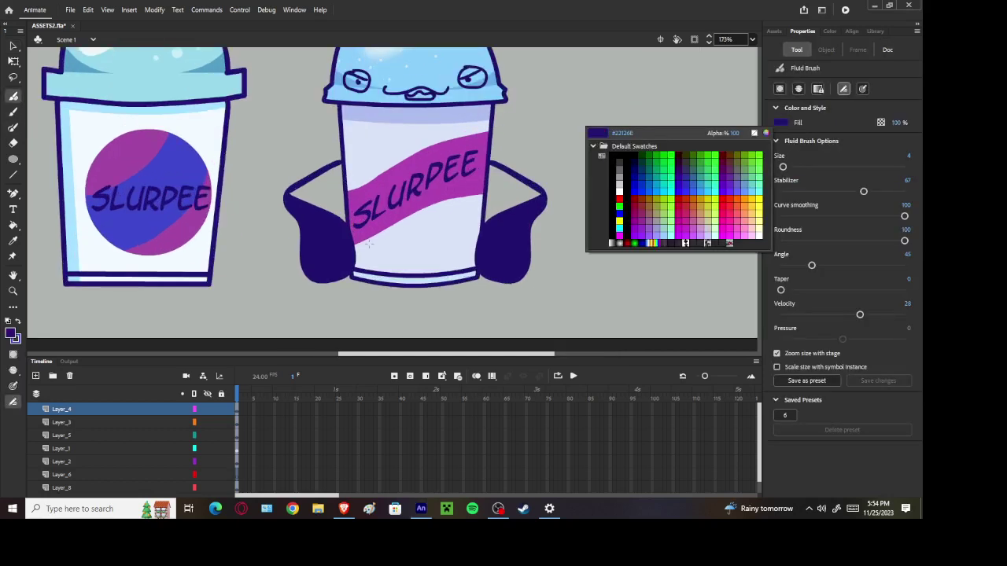
pyautogui.click(369, 253)
pyautogui.moveTo(332, 245)
pyautogui.mouseDown()
pyautogui.moveTo(356, 270)
pyautogui.moveTo(325, 280)
pyautogui.mouseUp()
pyautogui.hotkey('ctrl', 'z')
pyautogui.hotkey('ctrl', 'z')
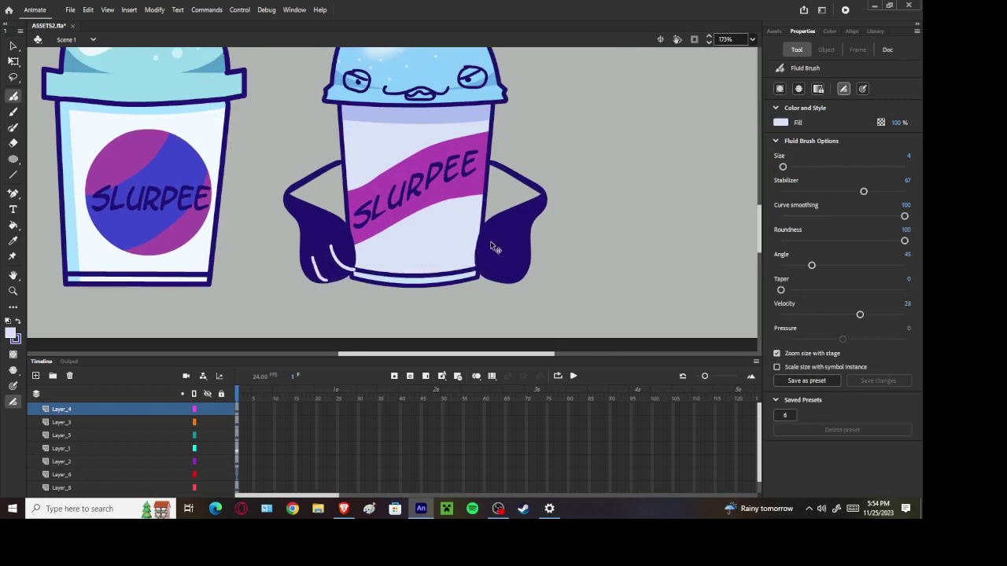
pyautogui.moveTo(492, 247)
pyautogui.mouseDown()
pyautogui.moveTo(482, 273)
pyautogui.moveTo(508, 278)
pyautogui.mouseUp()
pyautogui.hotkey('ctrl', 'z')
# Fill the whites of both eyes and the inside of the mouth with the pale lavender #D9E2F8, and save the file
pyautogui.click(13, 225)
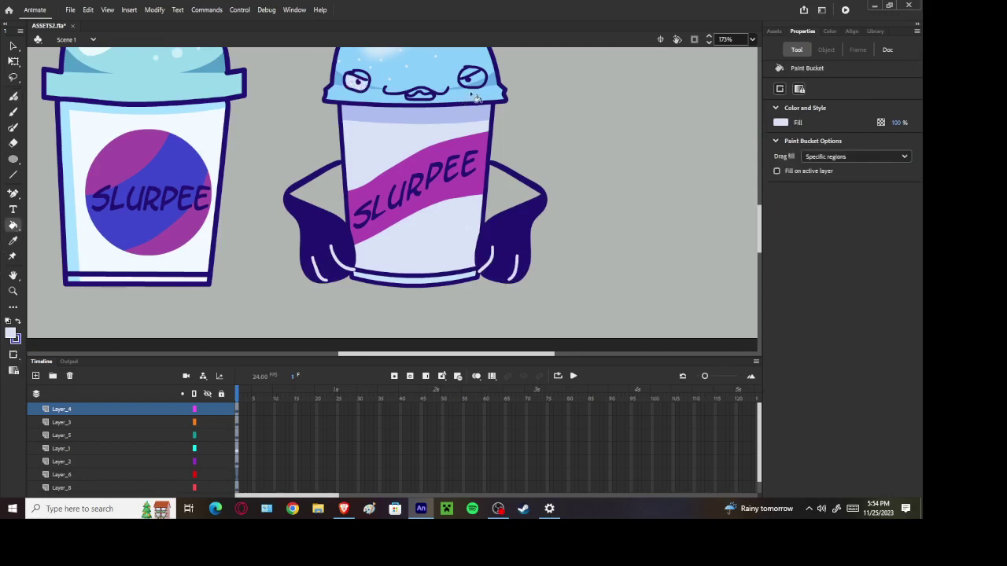
pyautogui.click(421, 94)
pyautogui.click(779, 88)
pyautogui.scroll(2, 520, 80)
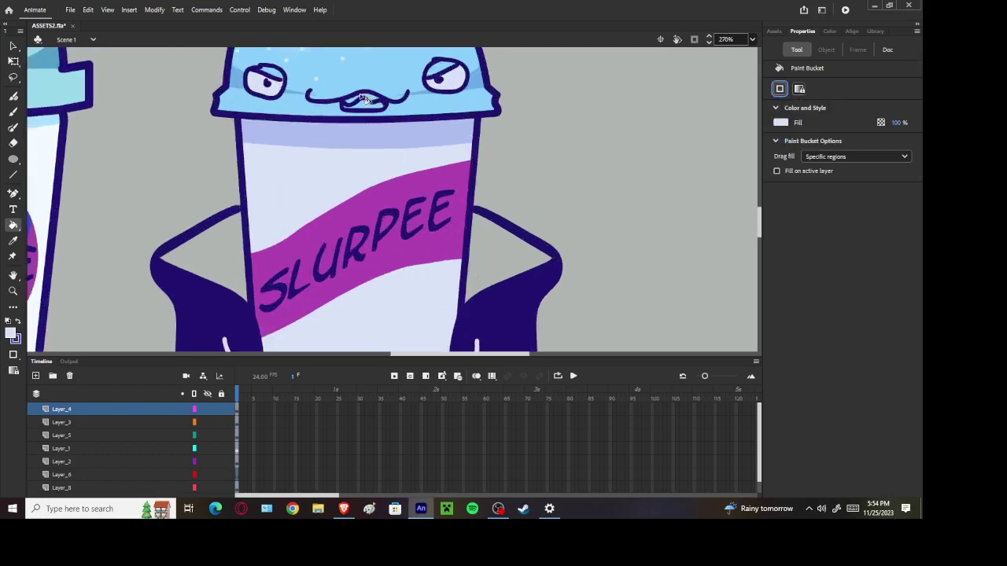
pyautogui.click(364, 97)
pyautogui.hotkey('ctrl', 'z')
pyautogui.click(367, 104)
pyautogui.click(360, 106)
pyautogui.scroll(-7, 441, 118)
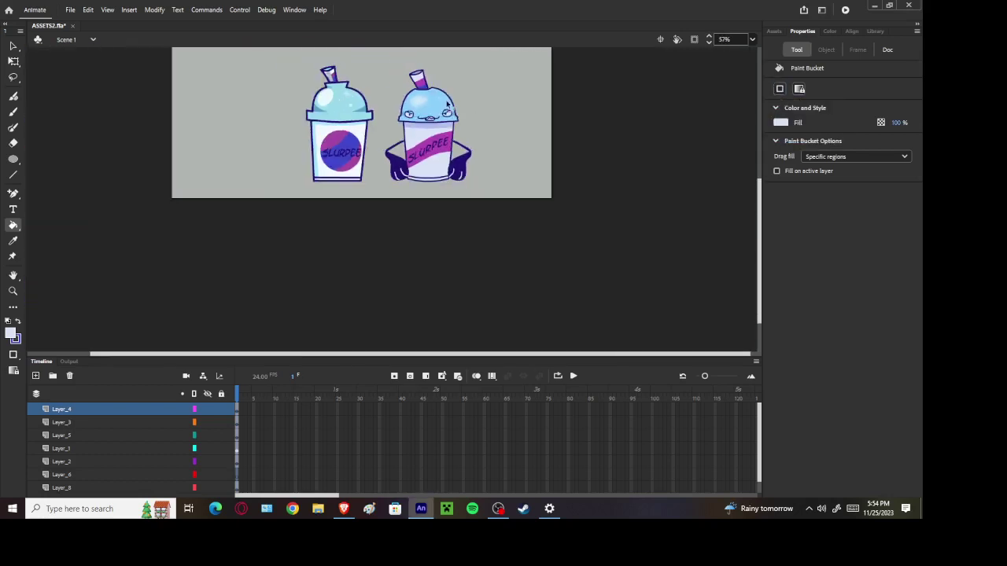
pyautogui.scroll(5, 411, 89)
pyautogui.hotkey('ctrl', 's')
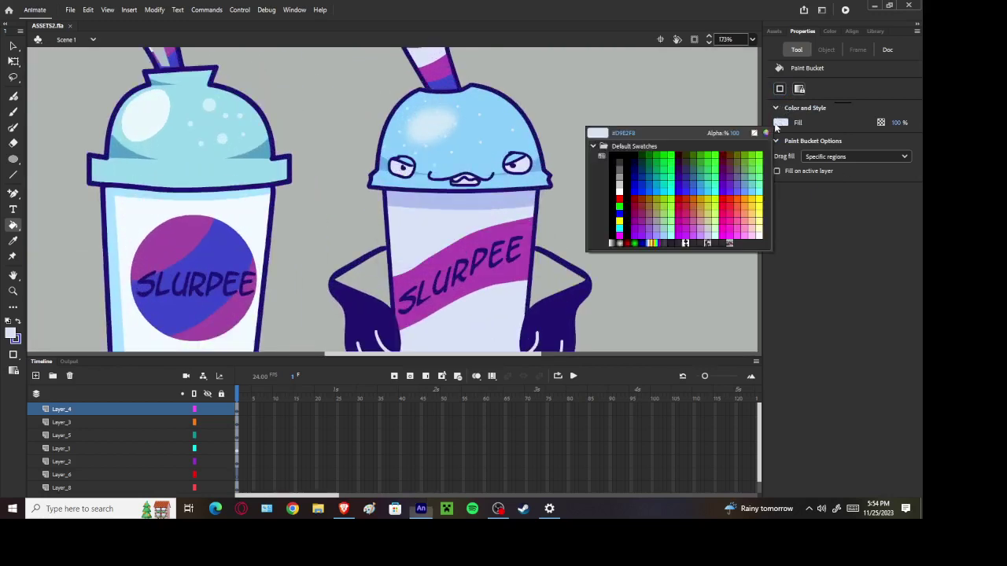
# Fill both eyelids with a darker, custom medium blue based on the dome's light blue, and save the file
pyautogui.click(780, 122)
pyautogui.click(447, 151)
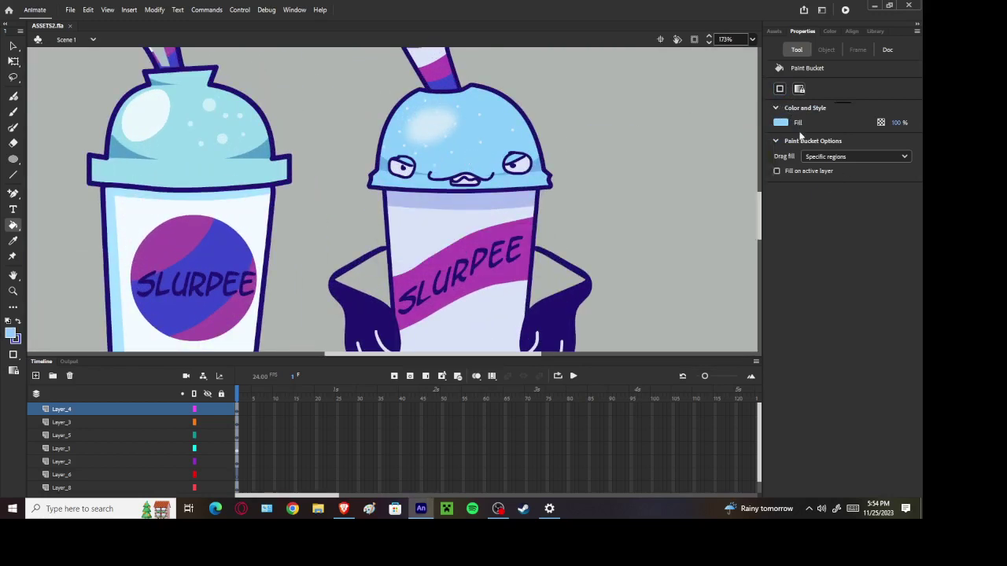
pyautogui.click(781, 124)
pyautogui.click(767, 130)
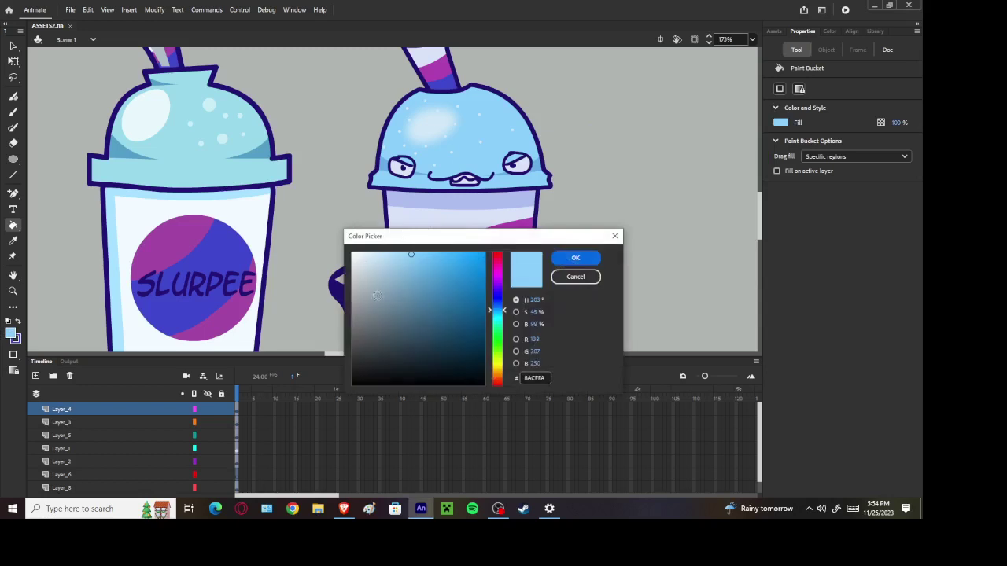
pyautogui.moveTo(419, 256)
pyautogui.mouseDown()
pyautogui.moveTo(418, 273)
pyautogui.moveTo(449, 282)
pyautogui.mouseUp()
pyautogui.moveTo(490, 311); pyautogui.dragTo(490, 315)
pyautogui.click(575, 258)
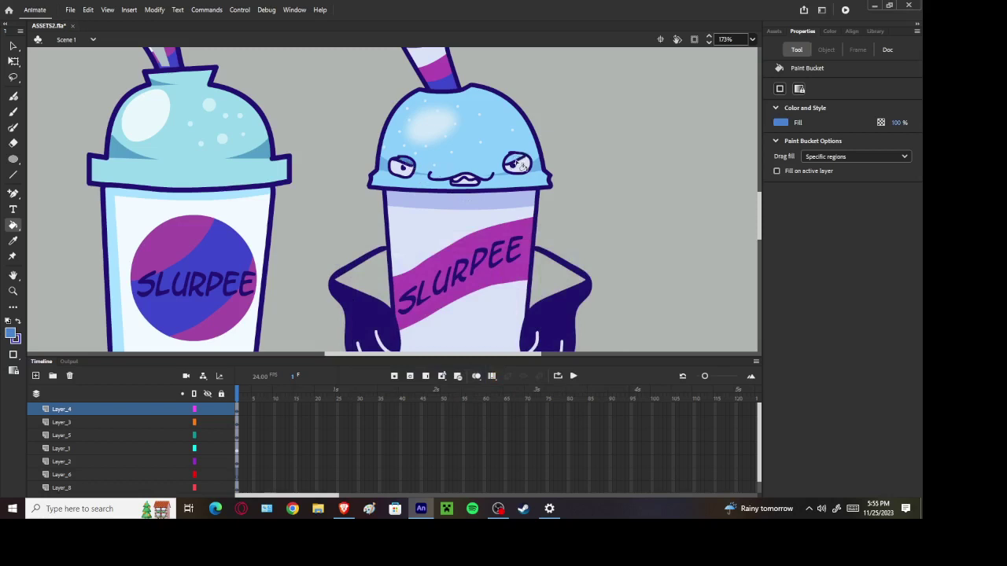
pyautogui.keyDown('ctrl'); pyautogui.scroll(-5, 543, 244); pyautogui.keyUp('ctrl')
pyautogui.scroll(2, 534, 251)
pyautogui.hotkey('ctrl', 's')
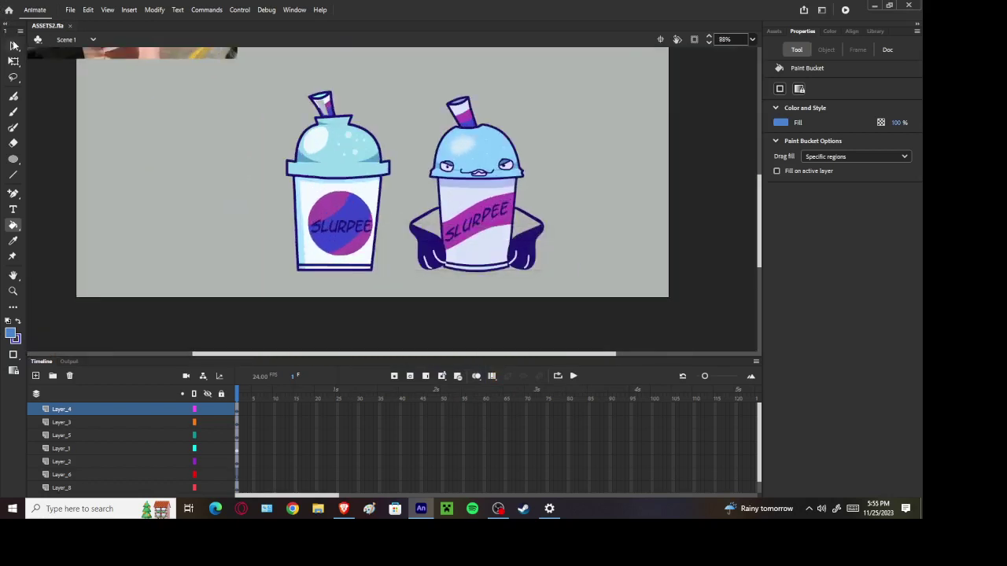
# Select both slurpee cups and move them up together on the stage
pyautogui.press('v')
pyautogui.scroll(-2, 434, 221)
pyautogui.moveTo(330, 122); pyautogui.dragTo(596, 293)
pyautogui.moveTo(465, 195); pyautogui.dragTo(464, 160)
pyautogui.click(573, 155)
# Inside the original cup's Slurpee symbol, copy the straw's translucent highlight and paste it in place on a new layer
pyautogui.scroll(4, 331, 98)
pyautogui.doubleClick(452, 148)
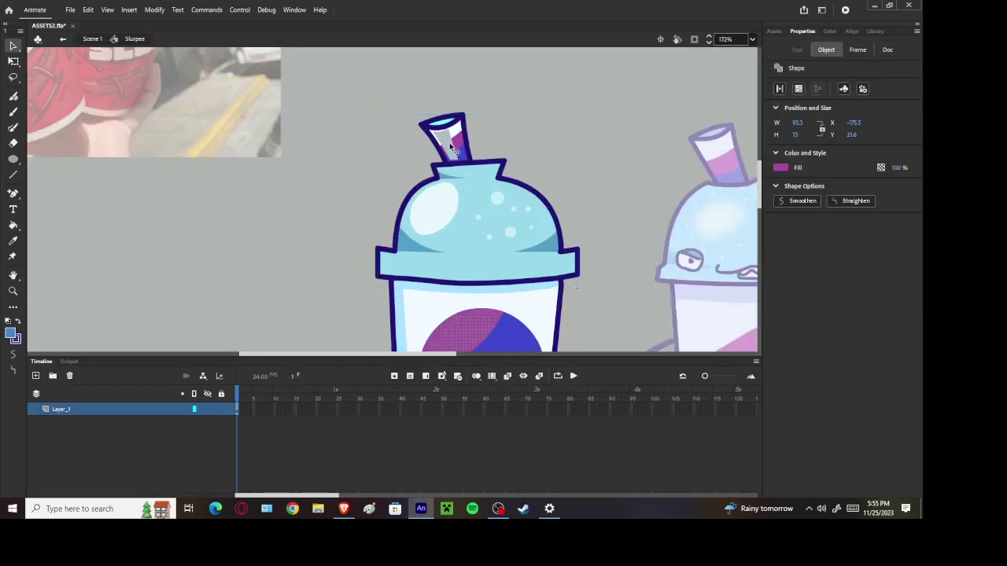
pyautogui.click(452, 148)
pyautogui.click(600, 208)
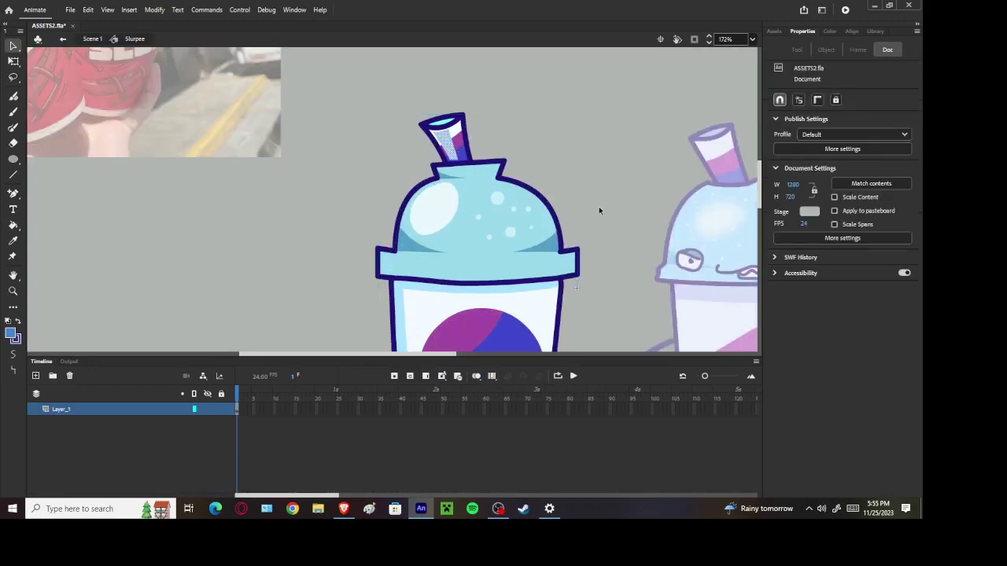
pyautogui.click(35, 376)
pyautogui.rightClick(153, 241)
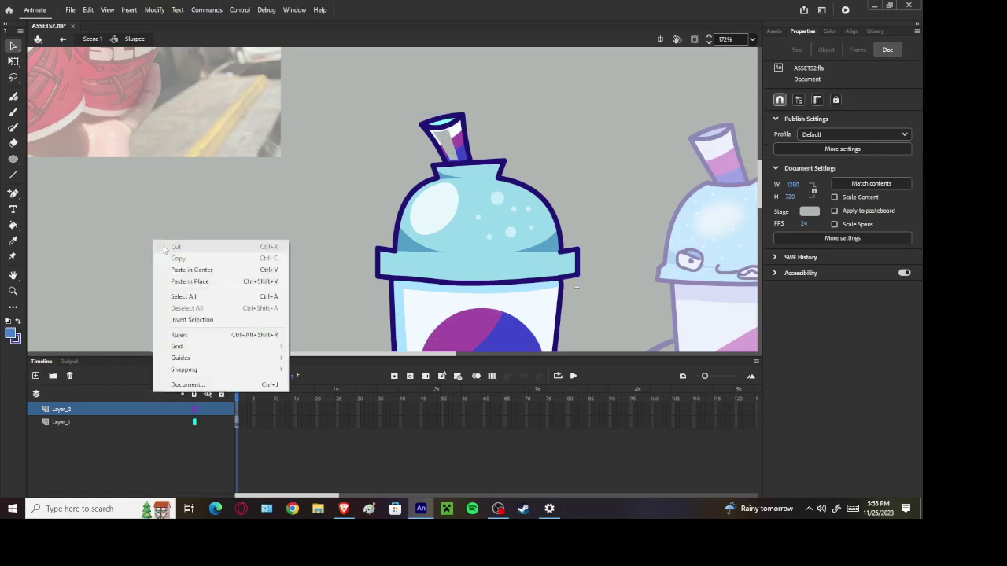
pyautogui.click(180, 283)
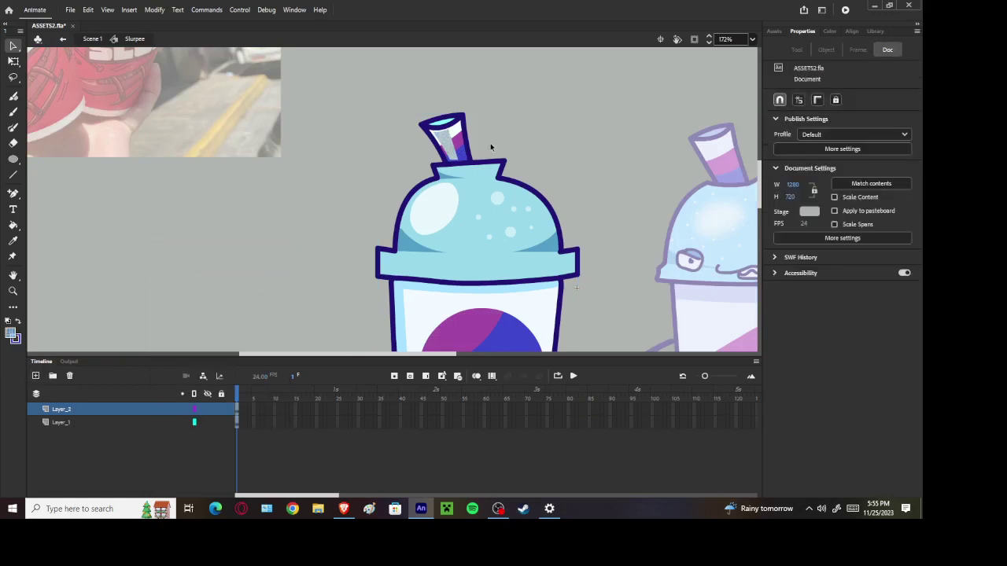
pyautogui.scroll(6, 491, 147)
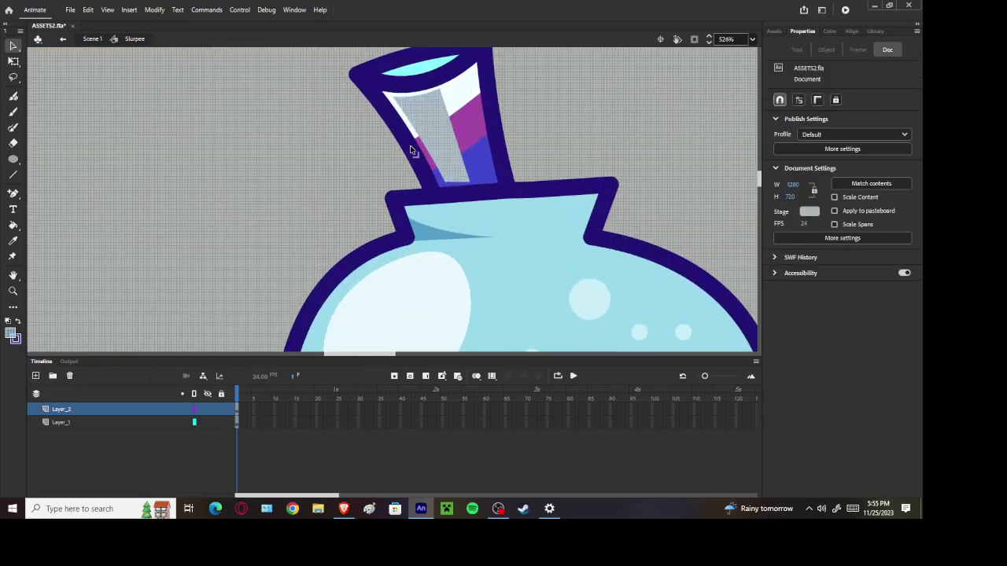
pyautogui.click(445, 141)
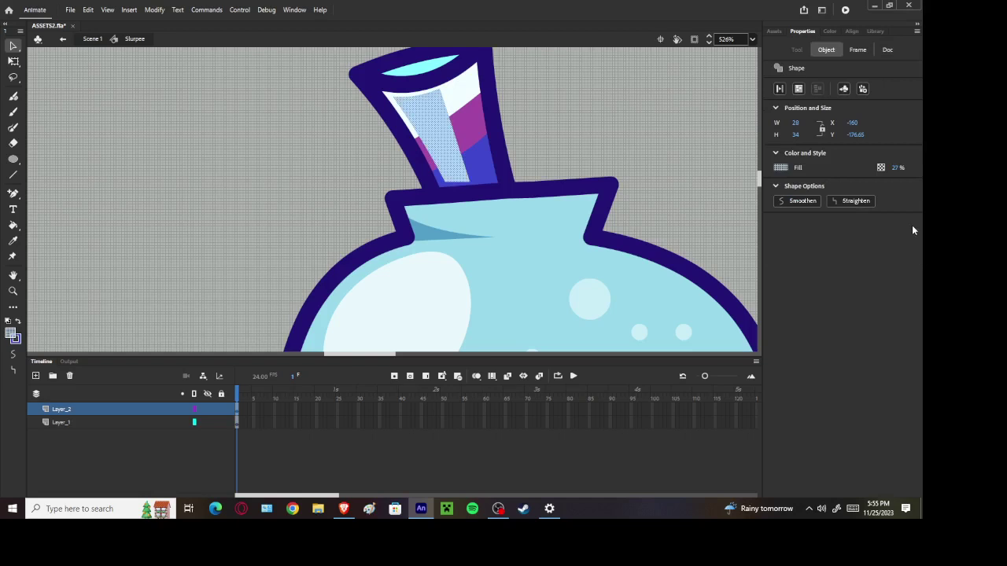
pyautogui.click(636, 142)
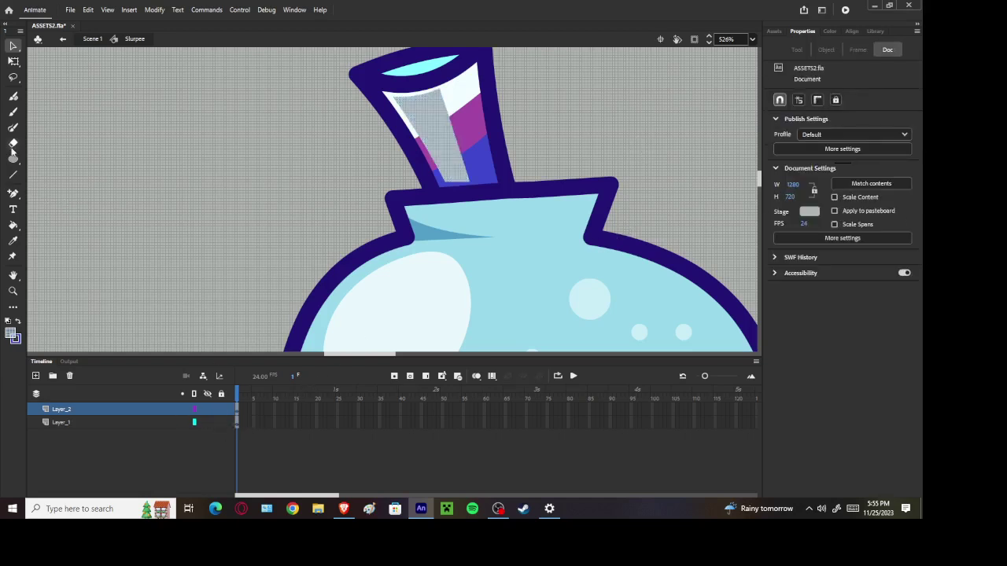
pyautogui.click(13, 211)
pyautogui.scroll(-5, 170, 229)
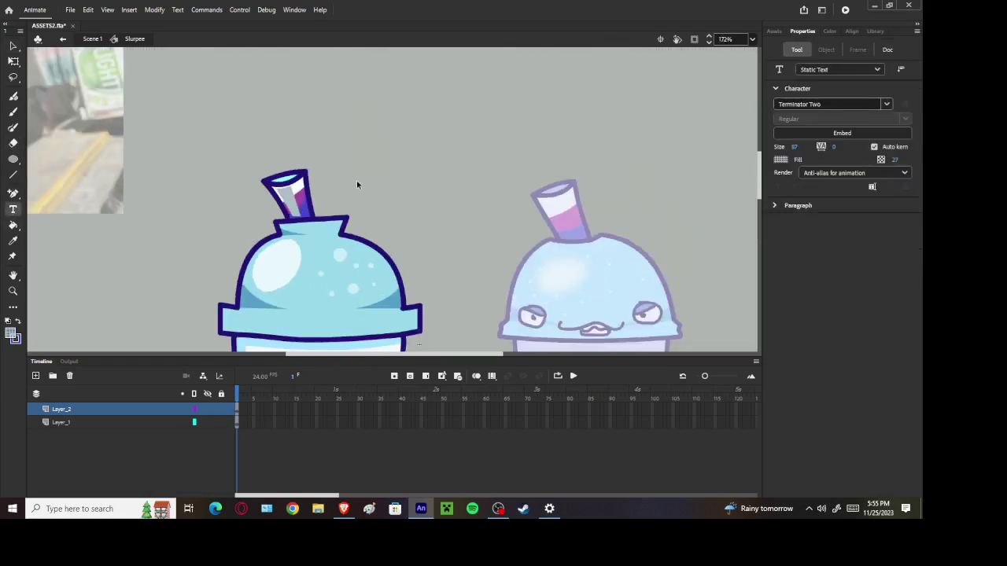
# Try a two-line text block reading "THIS IS BROKEN" above the two cups, and undo it
pyautogui.click(354, 181)
pyautogui.write('THIS IS')
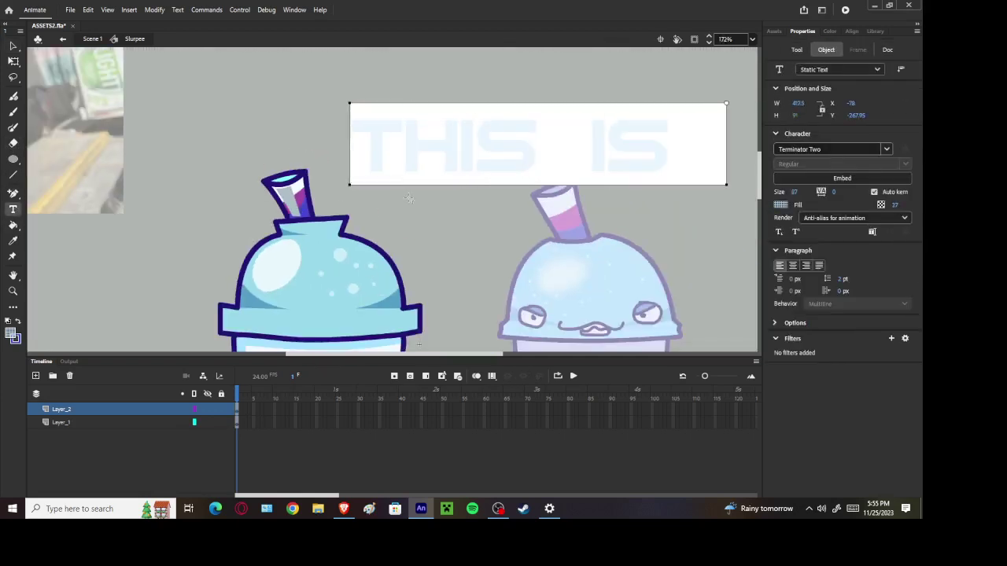
pyautogui.press('Return')
pyautogui.write('B')
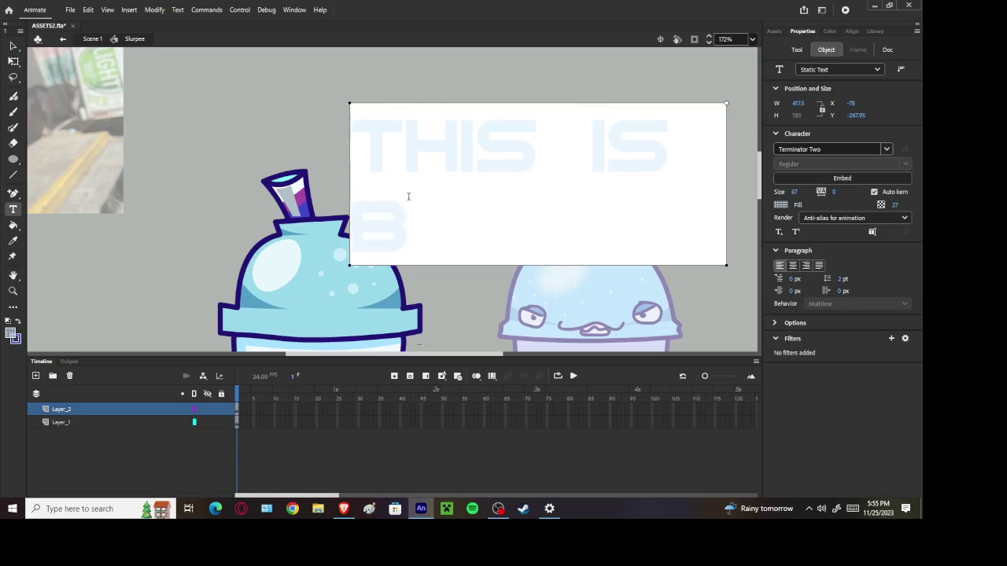
pyautogui.write('ROKEN')
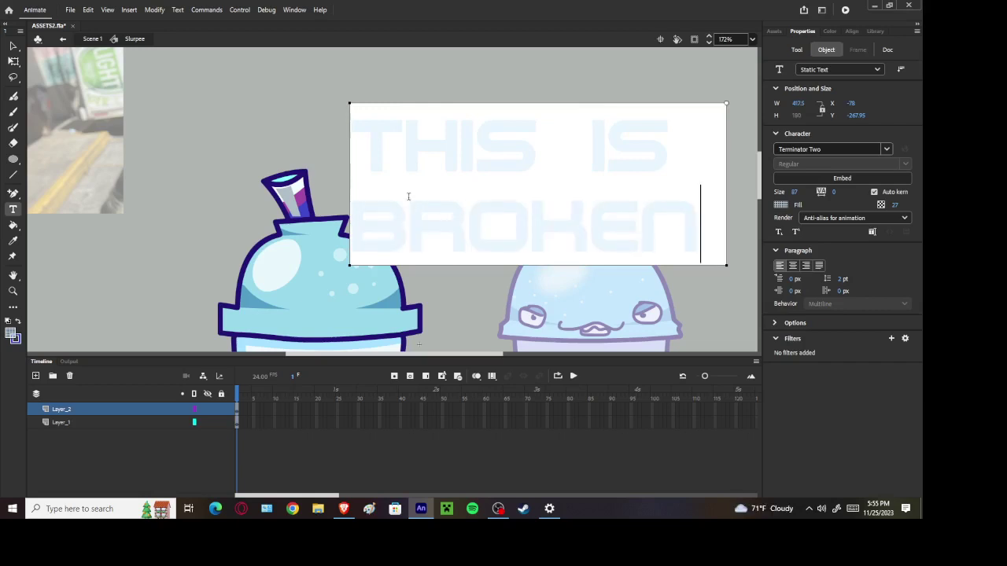
pyautogui.click(13, 62)
pyautogui.click(329, 92)
pyautogui.scroll(-4, 257, 77)
pyautogui.click(429, 120)
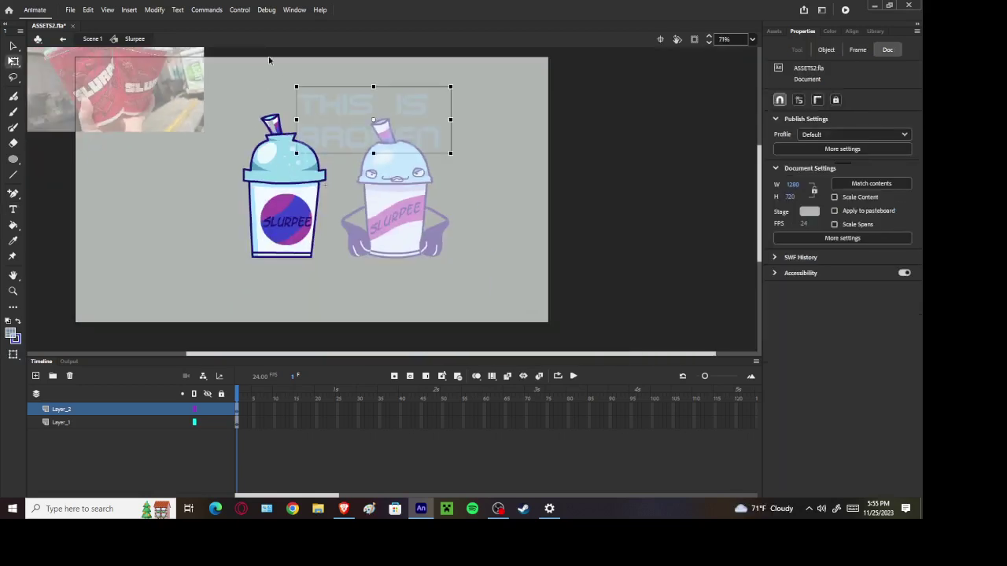
pyautogui.hotkey('ctrl', 'z')
pyautogui.scroll(4, 360, 118)
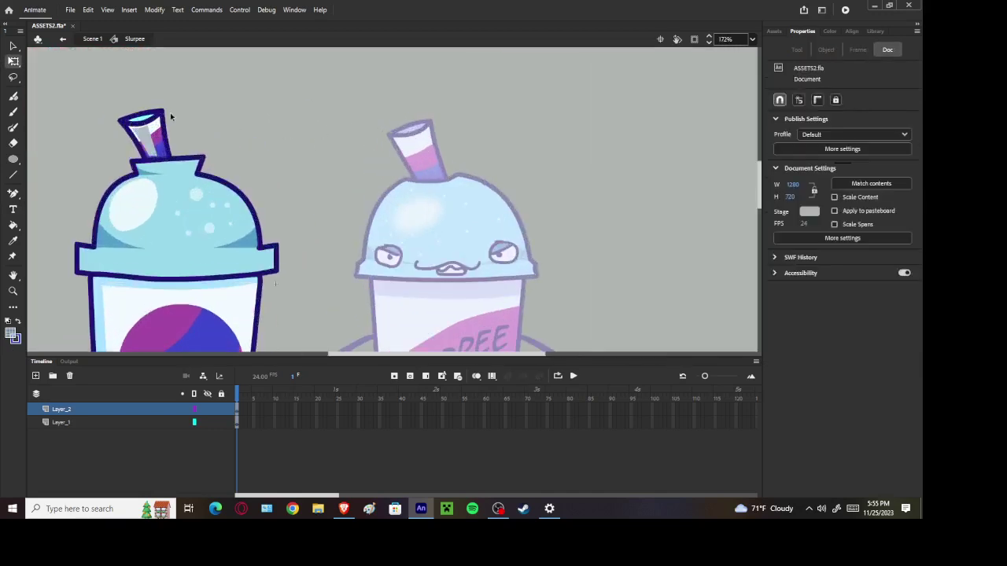
# Paste the copied straw highlight in place inside the Slurpee symbol and return to the main scene
pyautogui.click(290, 138)
pyautogui.hotkey('ctrl', 'shift', 'v')
pyautogui.click(226, 126)
pyautogui.click(62, 39)
# Add a new layer above all the others for the character cup's straw highlight
pyautogui.scroll(3, 382, 124)
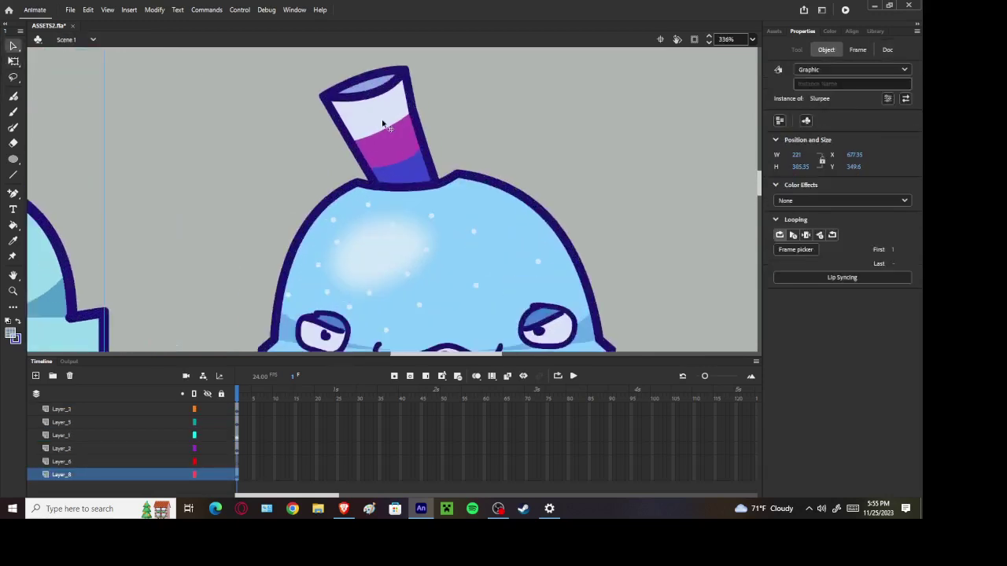
pyautogui.click(382, 124)
pyautogui.click(462, 144)
pyautogui.scroll(1, 69, 438)
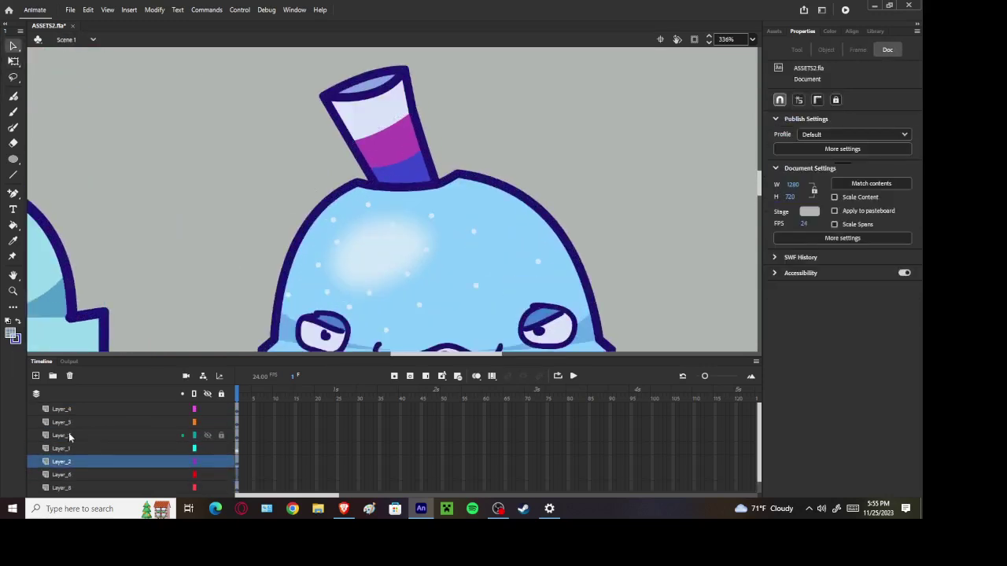
pyautogui.click(36, 376)
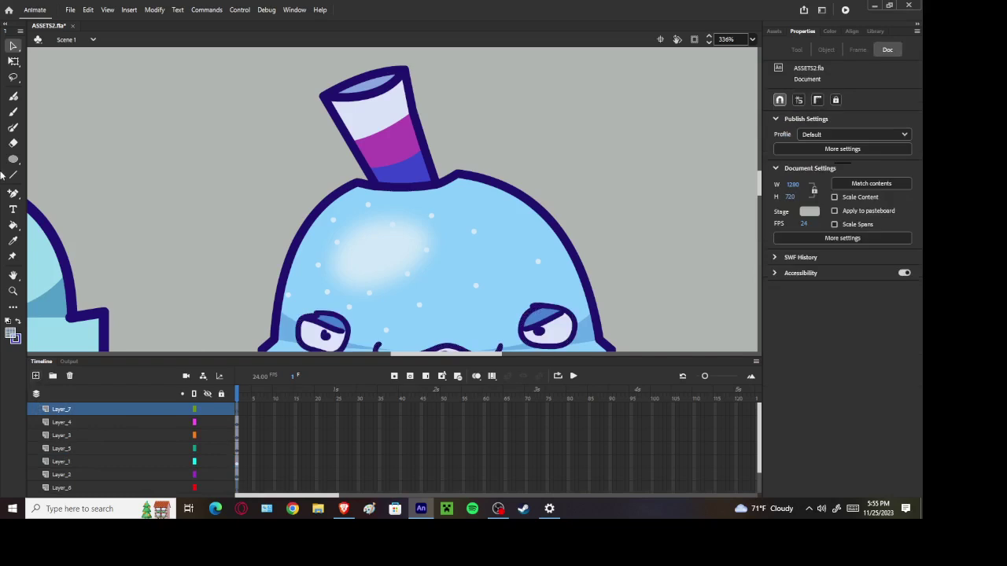
# Try outlining a highlight on the character's straw with the Fluid Brush and filling it with the 27% translucent light blue
pyautogui.click(13, 95)
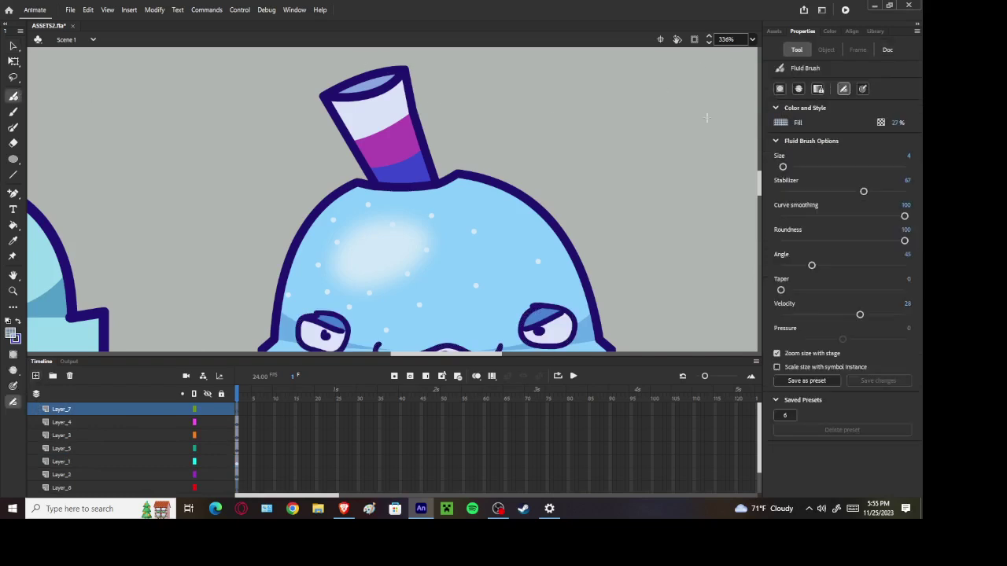
pyautogui.moveTo(392, 176); pyautogui.dragTo(364, 130)
pyautogui.hotkey('ctrl', 'z')
pyautogui.moveTo(385, 180)
pyautogui.mouseDown()
pyautogui.moveTo(353, 114)
pyautogui.moveTo(393, 108)
pyautogui.moveTo(416, 171)
pyautogui.moveTo(392, 178)
pyautogui.mouseUp()
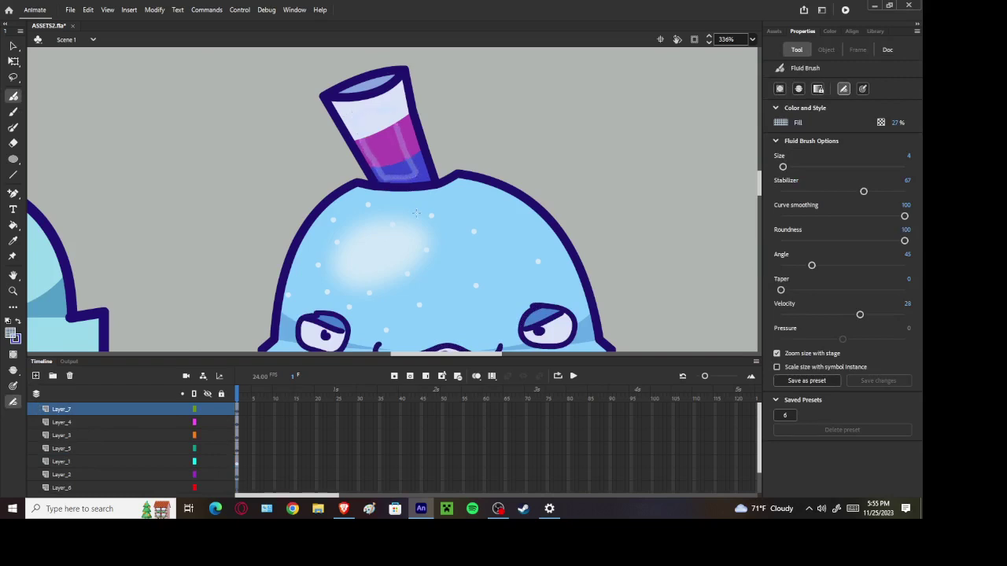
pyautogui.click(13, 225)
pyautogui.click(397, 126)
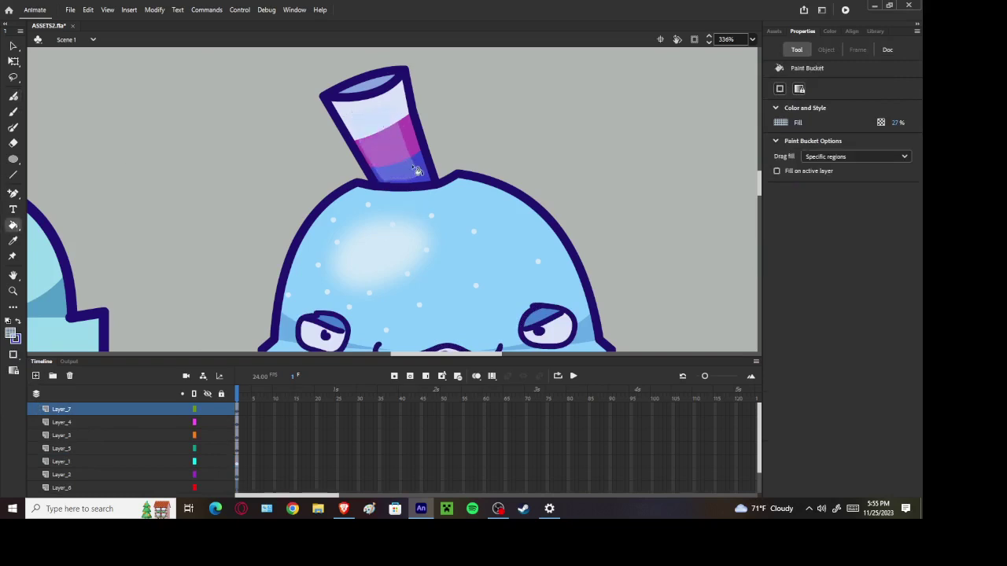
pyautogui.scroll(-2, 411, 173)
pyautogui.scroll(-3, 411, 173)
pyautogui.scroll(4, 507, 180)
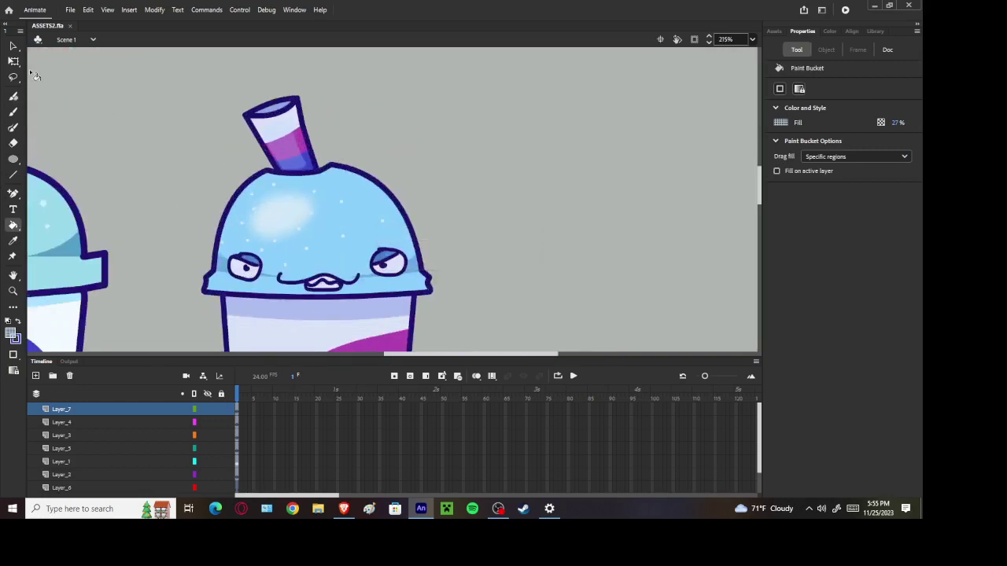
# Set the Fluid Brush fill to a stronger light blue with 30% opacity
pyautogui.click(13, 95)
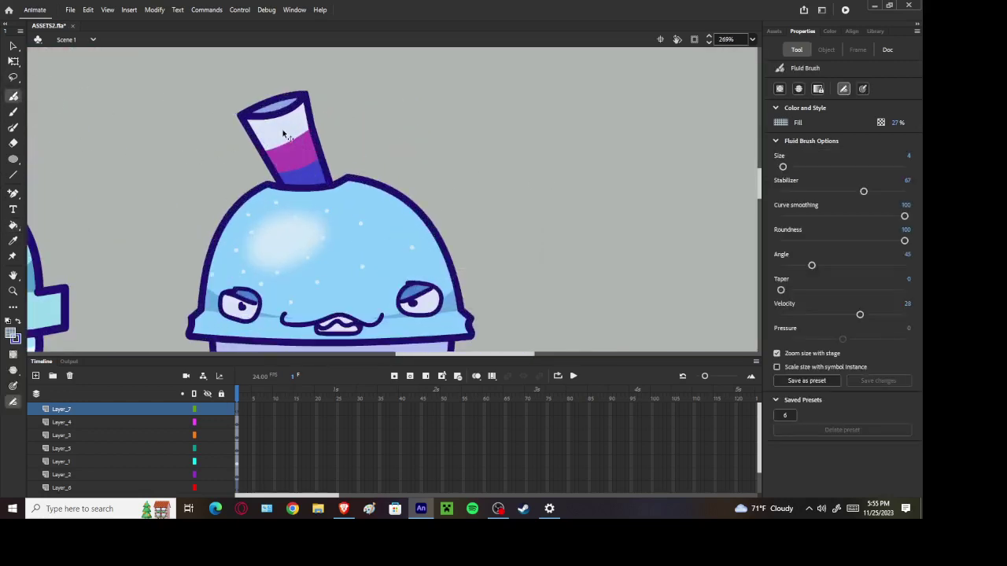
pyautogui.click(781, 123)
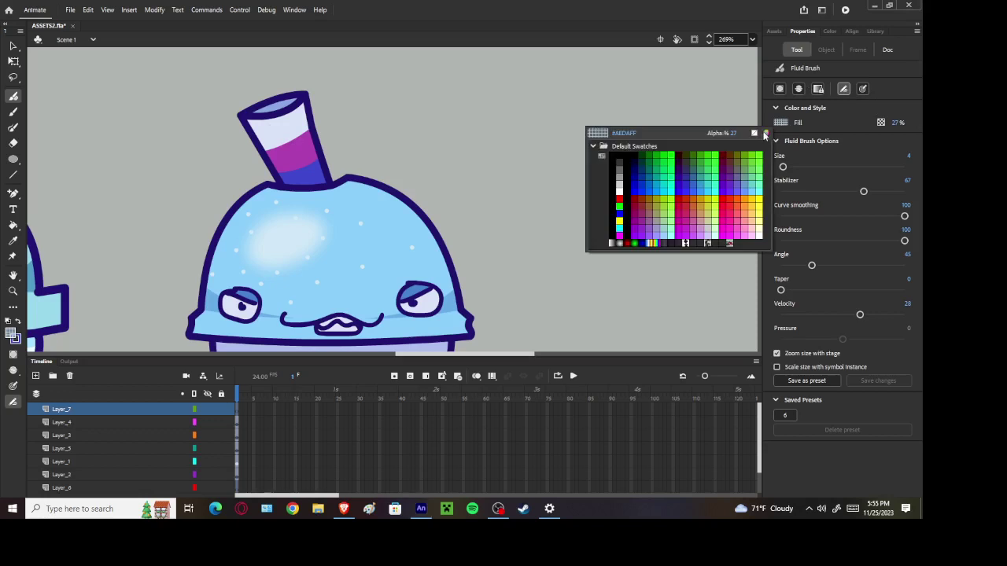
pyautogui.click(762, 136)
pyautogui.click(567, 258)
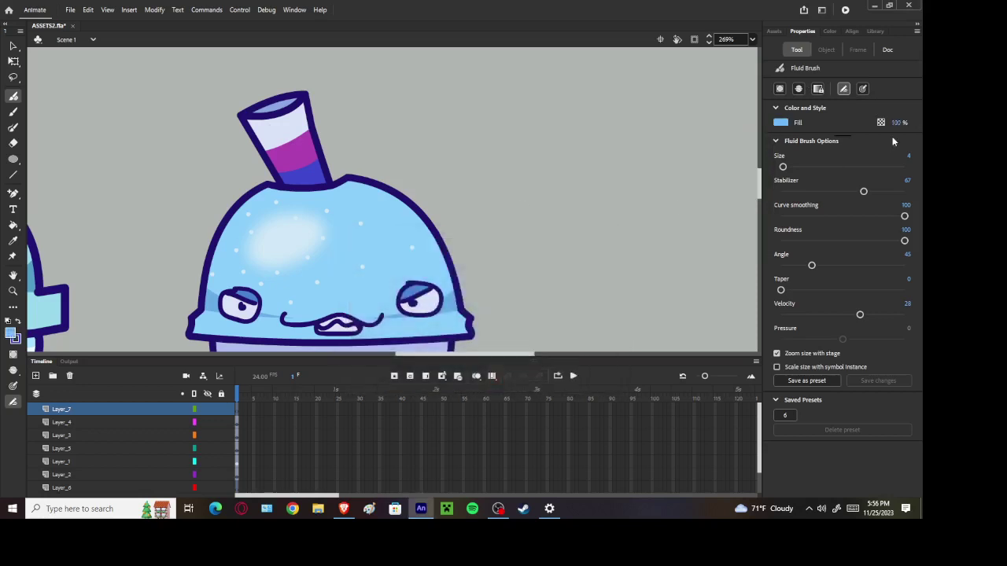
pyautogui.click(897, 123)
pyautogui.write('30')
# Try several outlines and a fill for the straw highlight in the new translucent blue, undoing the unsatisfactory attempts
pyautogui.moveTo(289, 180)
pyautogui.mouseDown()
pyautogui.moveTo(264, 128)
pyautogui.moveTo(291, 184)
pyautogui.mouseUp()
pyautogui.hotkey('ctrl', 'z')
pyautogui.hotkey('ctrl', 'z')
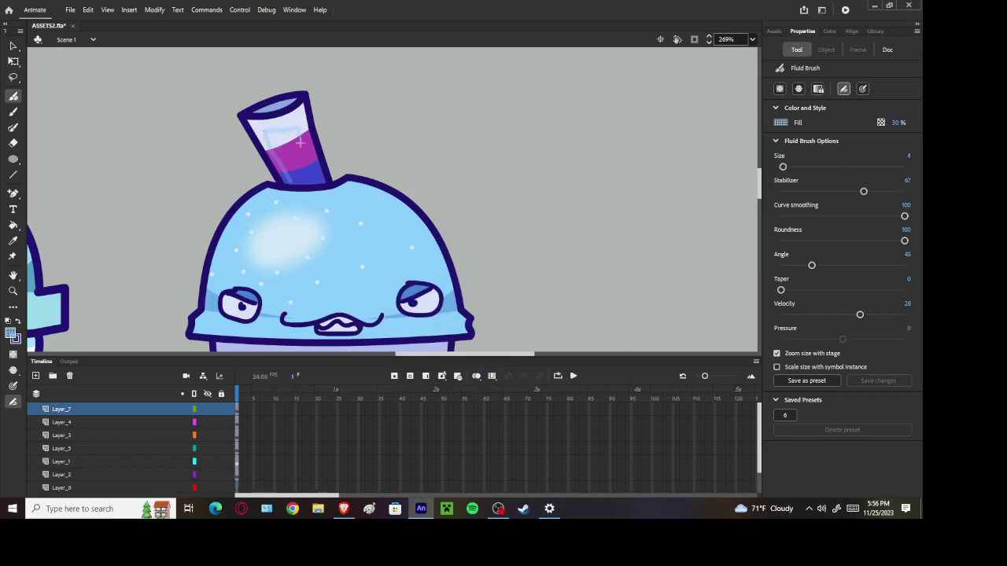
pyautogui.hotkey('ctrl', 'z')
pyautogui.moveTo(274, 152)
pyautogui.mouseDown()
pyautogui.moveTo(287, 178)
pyautogui.moveTo(312, 180)
pyautogui.moveTo(289, 141)
pyautogui.mouseUp()
pyautogui.hotkey('ctrl', 'z')
pyautogui.moveTo(290, 180); pyautogui.dragTo(315, 179)
pyautogui.hotkey('ctrl', 'z')
pyautogui.moveTo(312, 178); pyautogui.dragTo(291, 130)
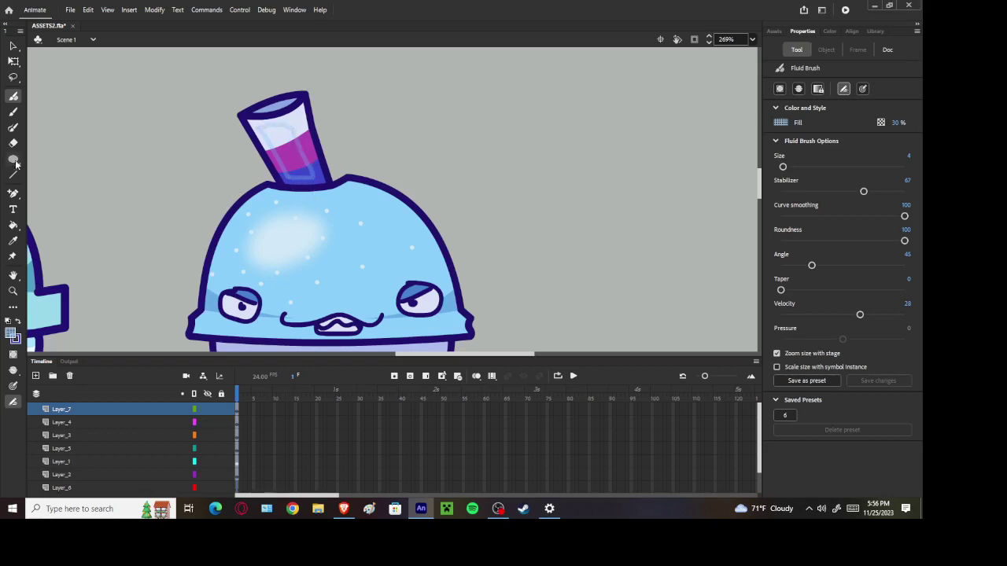
pyautogui.click(12, 225)
pyautogui.click(284, 154)
pyautogui.hotkey('ctrl', 'z')
pyautogui.scroll(-4, 346, 159)
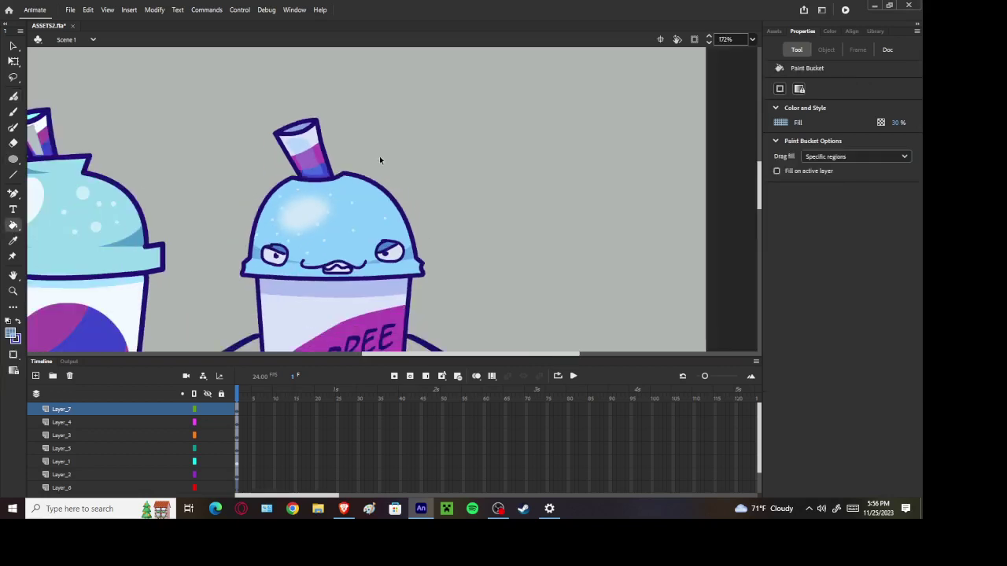
pyautogui.scroll(4, 310, 134)
# Draw a closed tapering highlight outline down the character's straw with the Fluid Brush and fill it with the 30% blue
pyautogui.click(13, 96)
pyautogui.scroll(1, 343, 140)
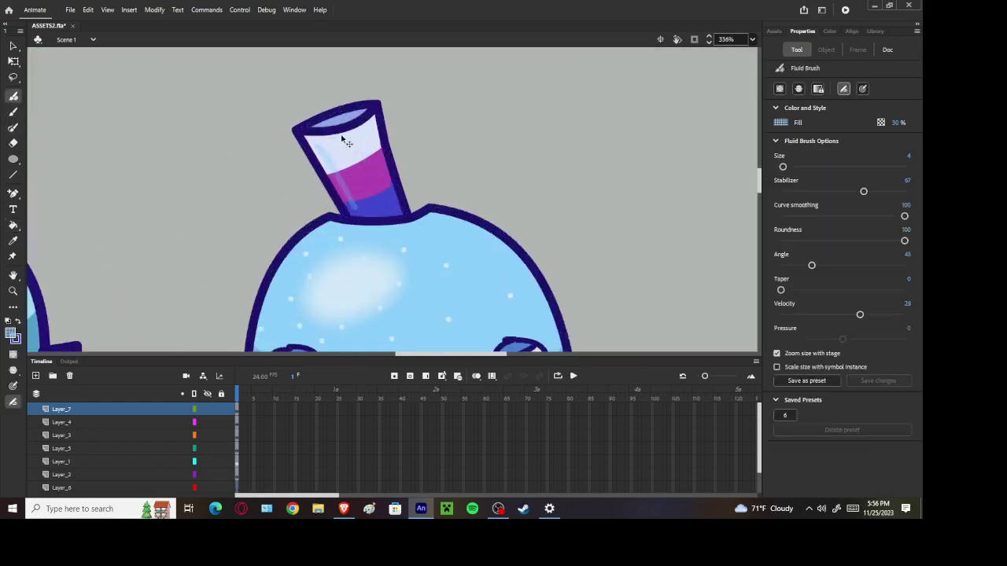
pyautogui.moveTo(315, 148)
pyautogui.mouseDown()
pyautogui.moveTo(360, 137)
pyautogui.moveTo(320, 142)
pyautogui.moveTo(371, 173)
pyautogui.moveTo(377, 200)
pyautogui.moveTo(357, 208)
pyautogui.mouseUp()
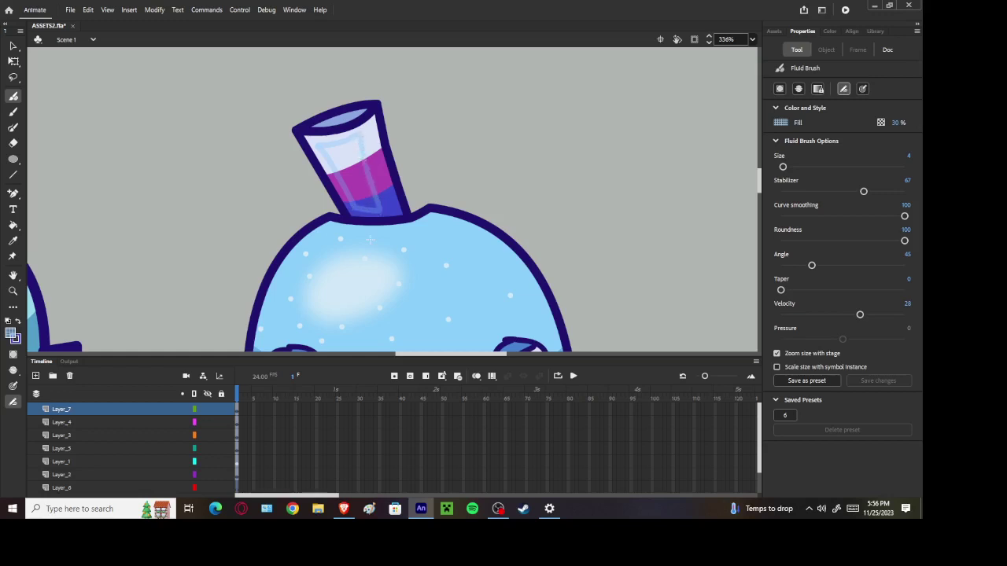
pyautogui.click(11, 225)
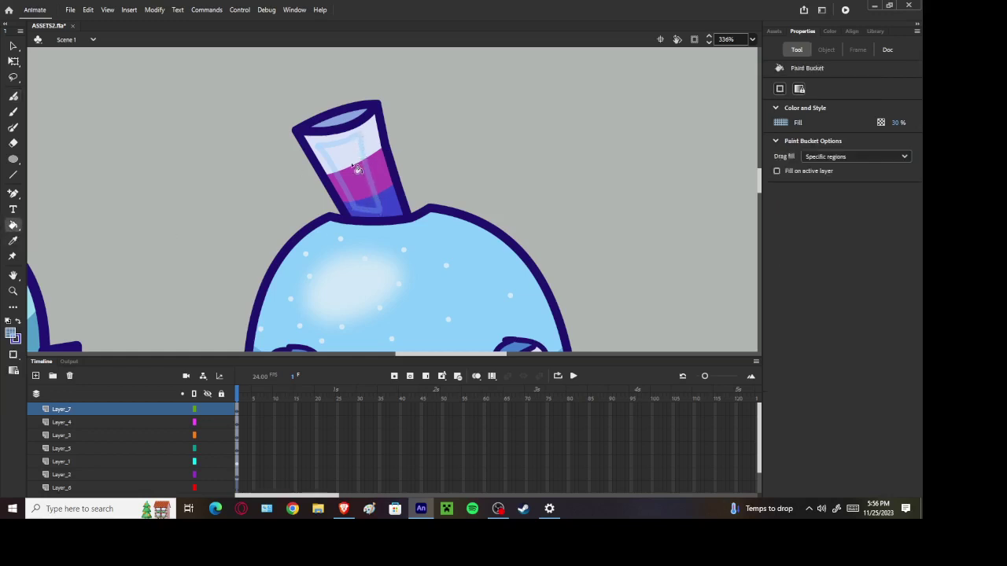
pyautogui.click(355, 169)
pyautogui.scroll(-5, 451, 210)
pyautogui.scroll(5, 464, 216)
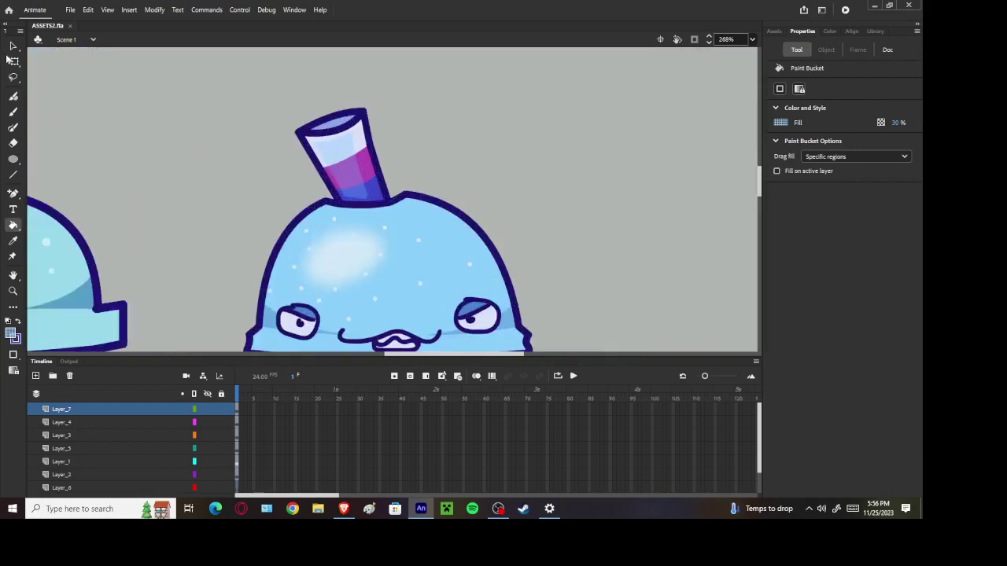
# Try 50% opacity on the character's straw highlight, and set it to 25%
pyautogui.press('v')
pyautogui.click(357, 138)
pyautogui.press('Delete')
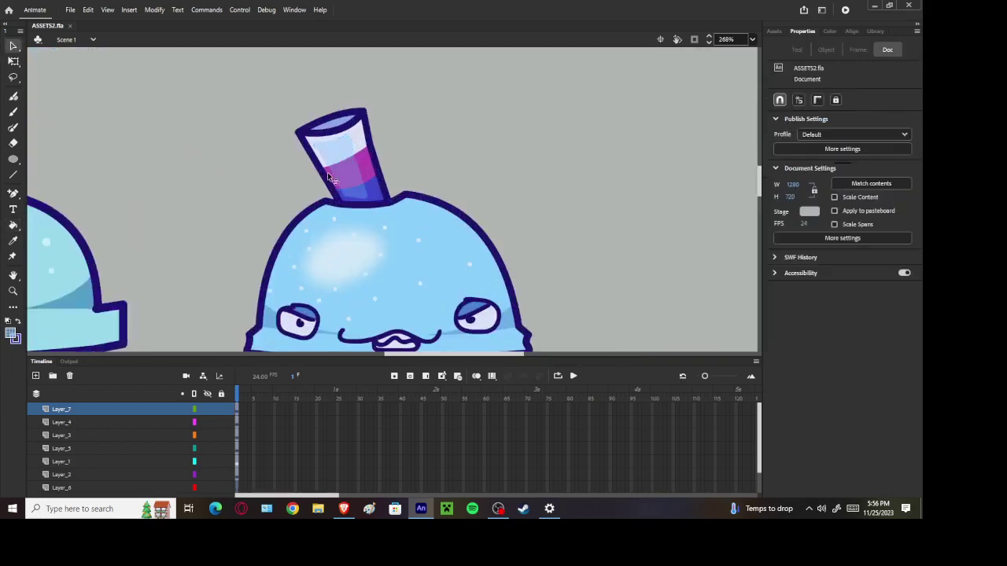
pyautogui.scroll(-5, 359, 172)
pyautogui.click(364, 170)
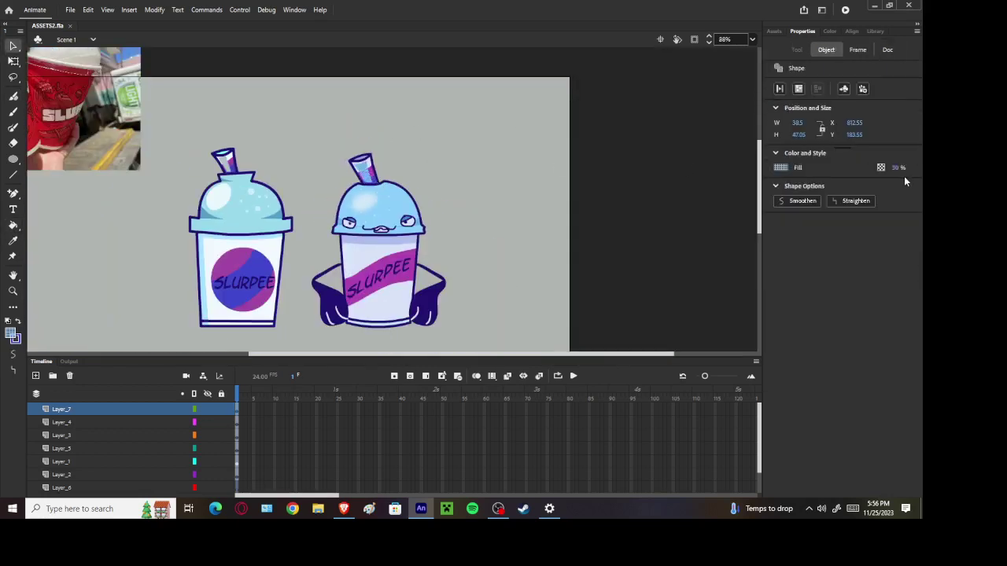
pyautogui.click(902, 172)
pyautogui.write('50')
pyautogui.click(477, 142)
pyautogui.scroll(4, 418, 160)
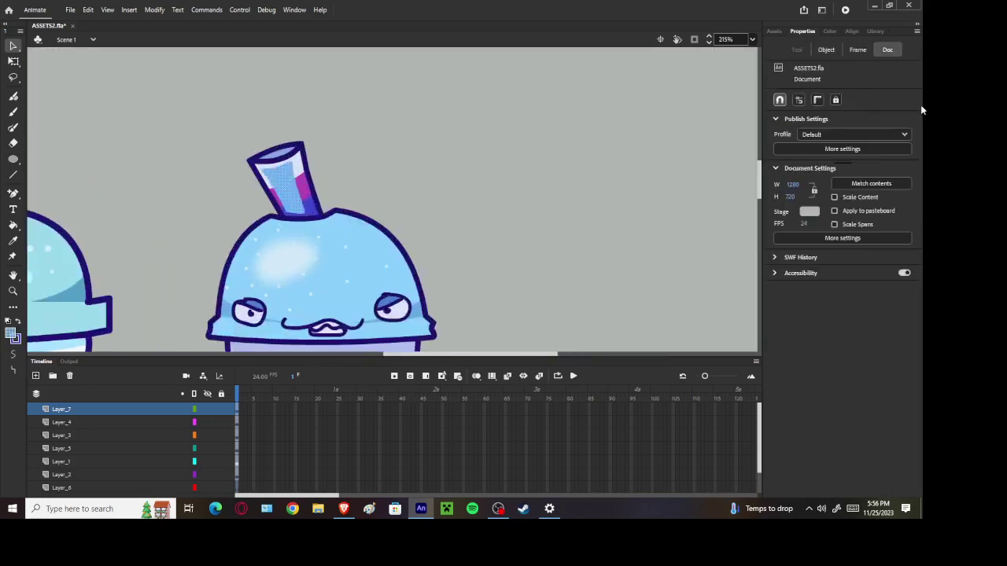
pyautogui.click(827, 50)
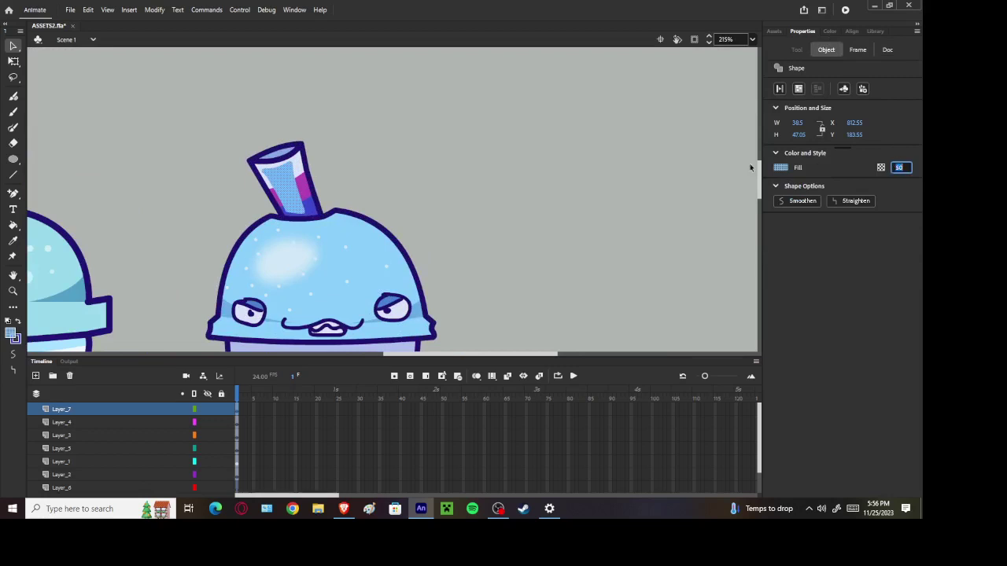
pyautogui.click(645, 161)
# Rotate and resize the straw highlight to about 34 by 46 px to follow the straw's slant
pyautogui.click(14, 61)
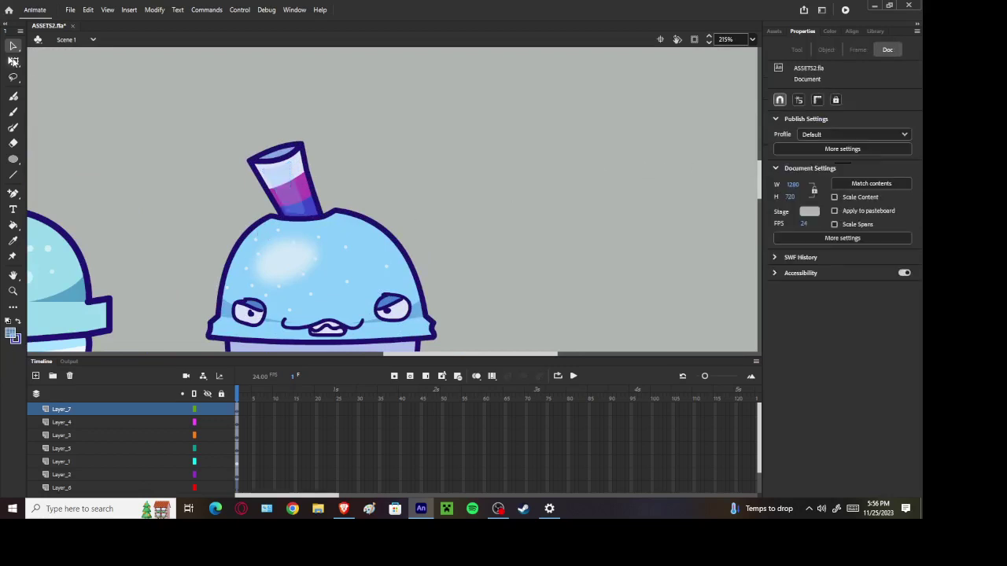
pyautogui.click(301, 186)
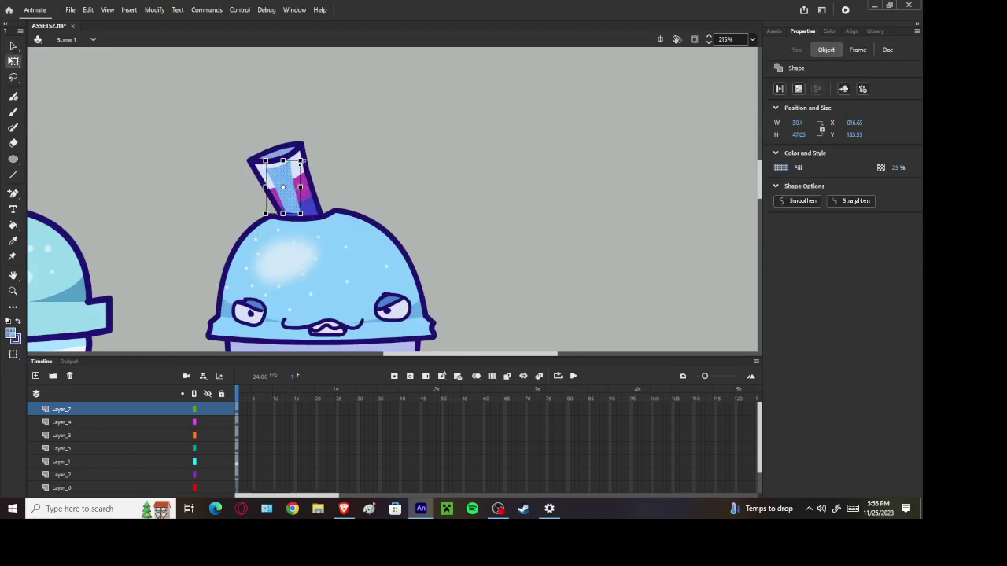
pyautogui.scroll(2, 302, 161)
pyautogui.moveTo(303, 161); pyautogui.dragTo(232, 167)
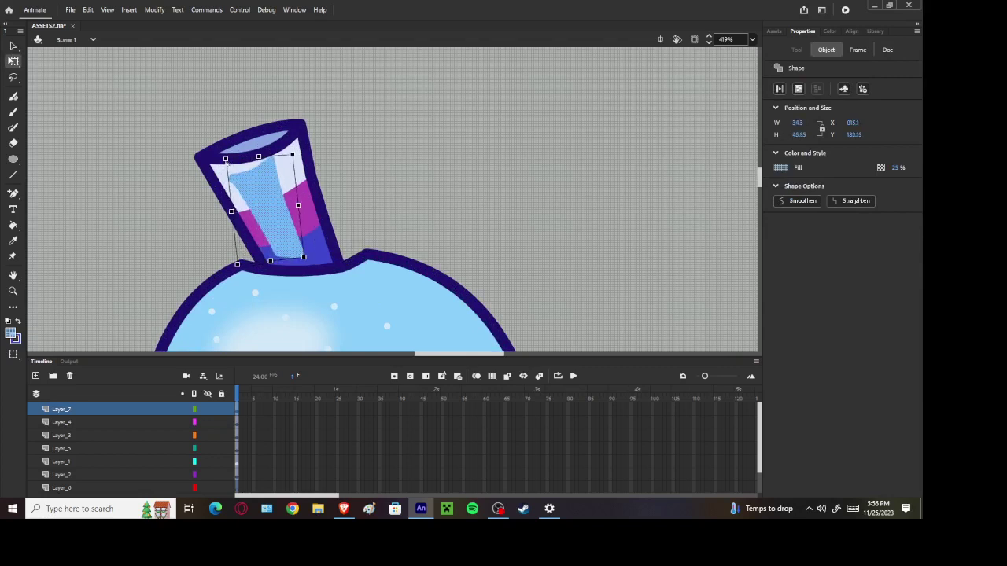
pyautogui.click(161, 214)
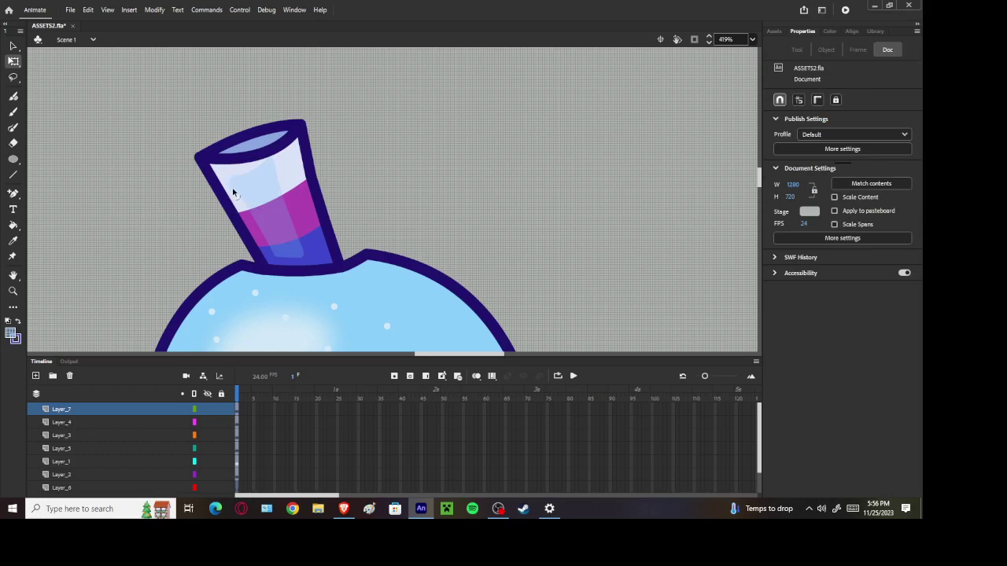
# Set the straw highlight's fill opacity to 30%
pyautogui.click(277, 234)
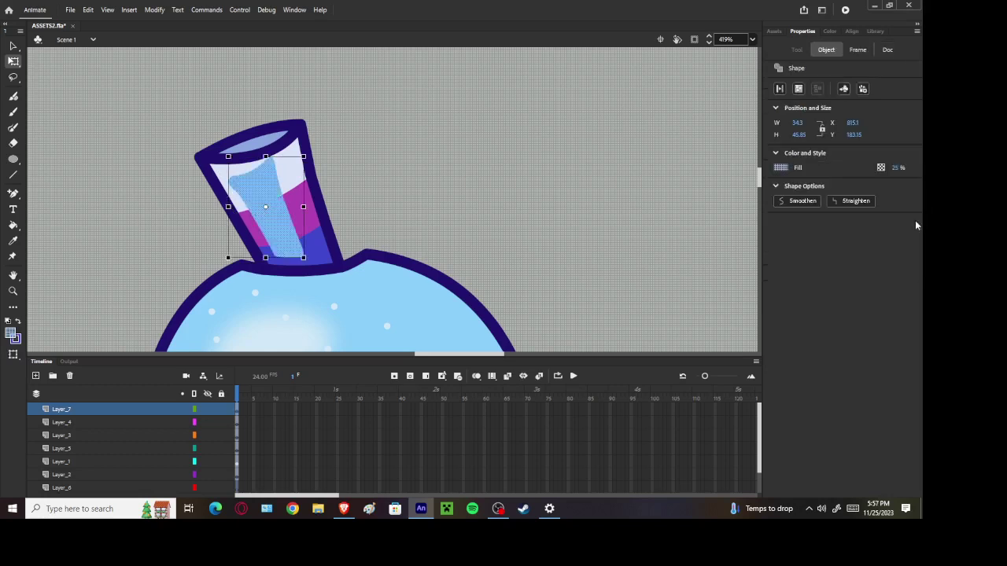
pyautogui.click(895, 167)
pyautogui.write('40')
pyautogui.click(578, 135)
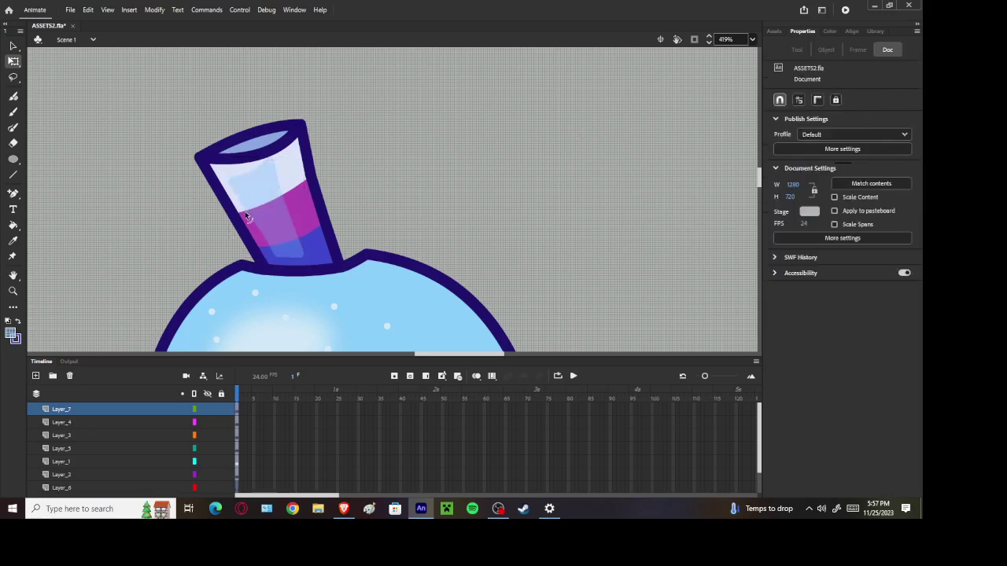
# Nudge the character's straw highlight about 1 px to the left
pyautogui.scroll(-3, 333, 218)
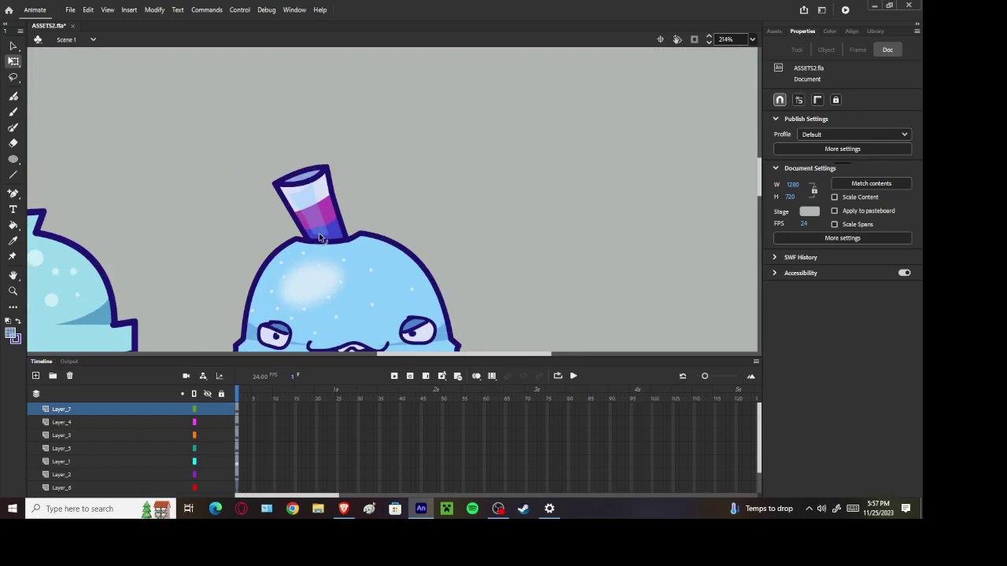
pyautogui.scroll(-2, 322, 236)
pyautogui.scroll(1, 324, 236)
pyautogui.click(331, 231)
pyautogui.press('Left')
pyautogui.press('Left')
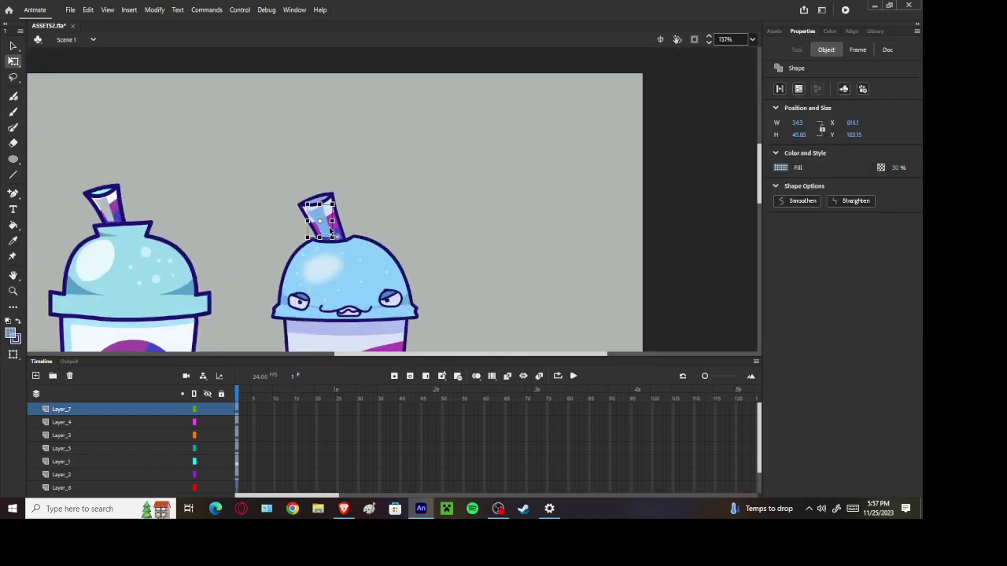
pyautogui.click(444, 158)
pyautogui.scroll(2, 444, 159)
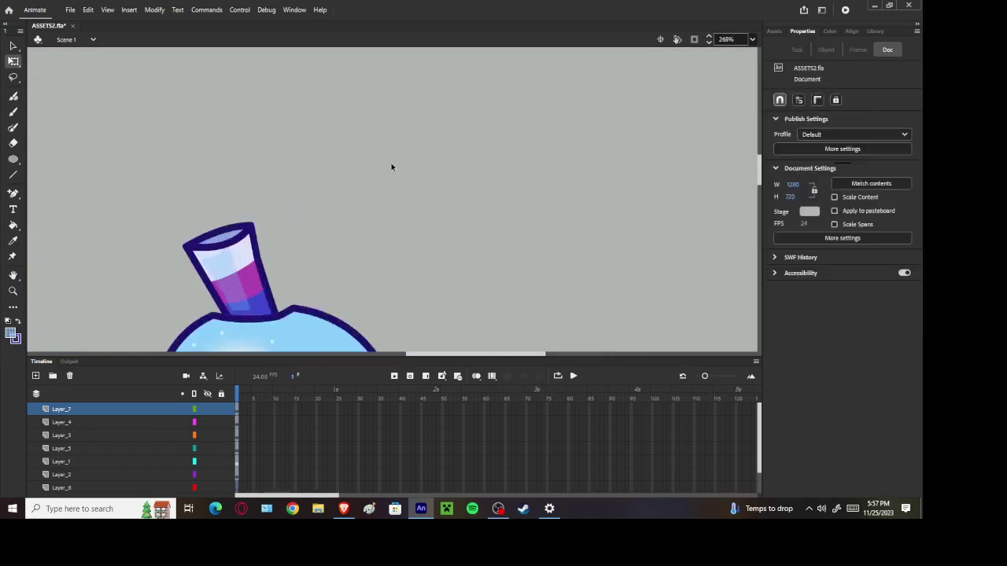
# Examine the straw highlights up close and compare the two slurpee cups side by side
pyautogui.scroll(2, 256, 247)
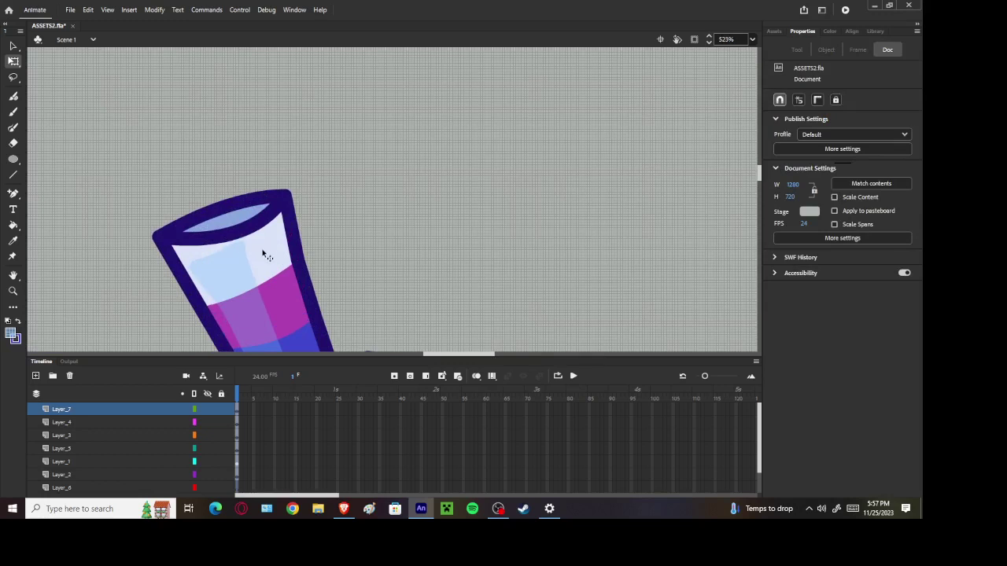
pyautogui.scroll(-8, 306, 278)
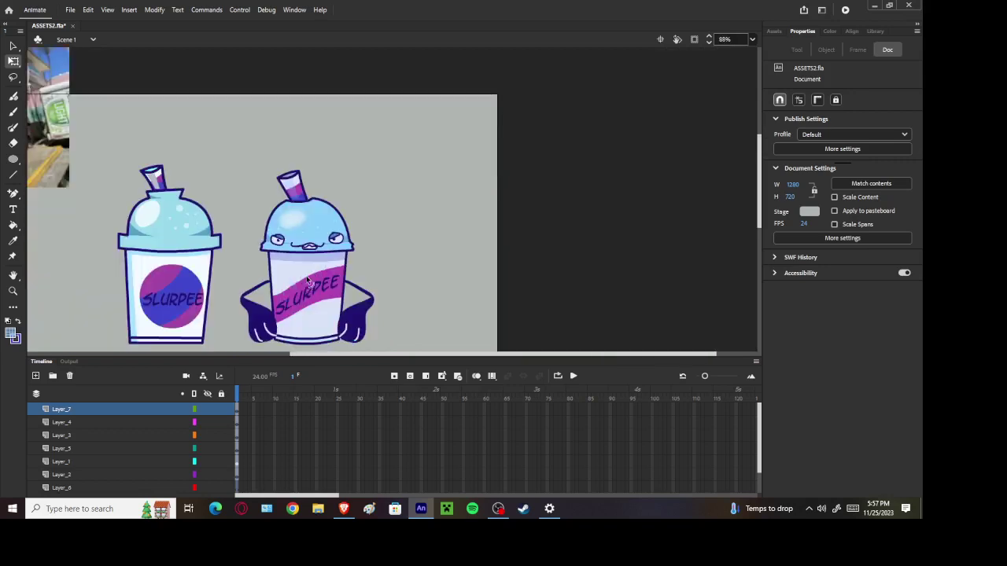
pyautogui.scroll(-2, 309, 281)
pyautogui.scroll(-2, 323, 254)
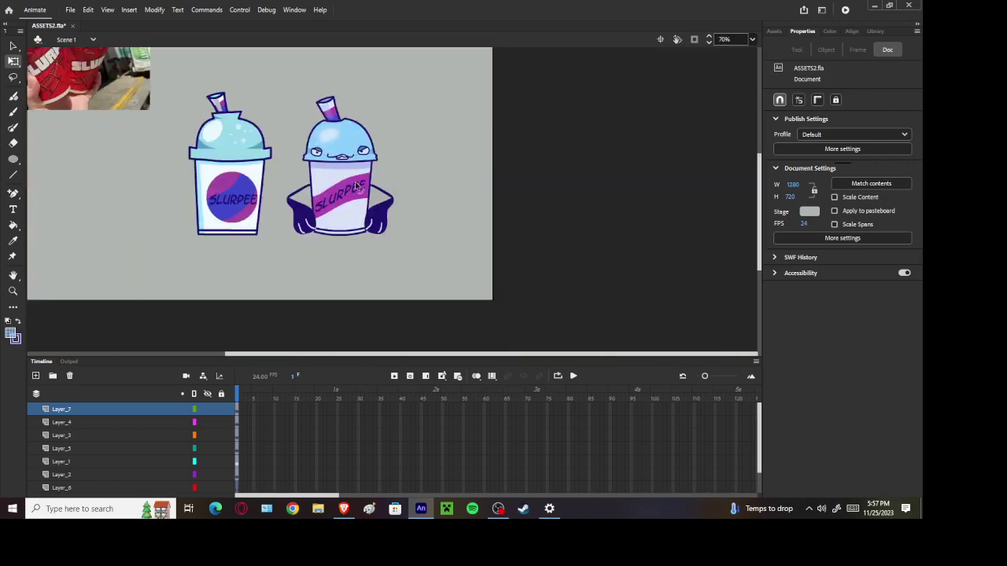
pyautogui.scroll(4, 356, 185)
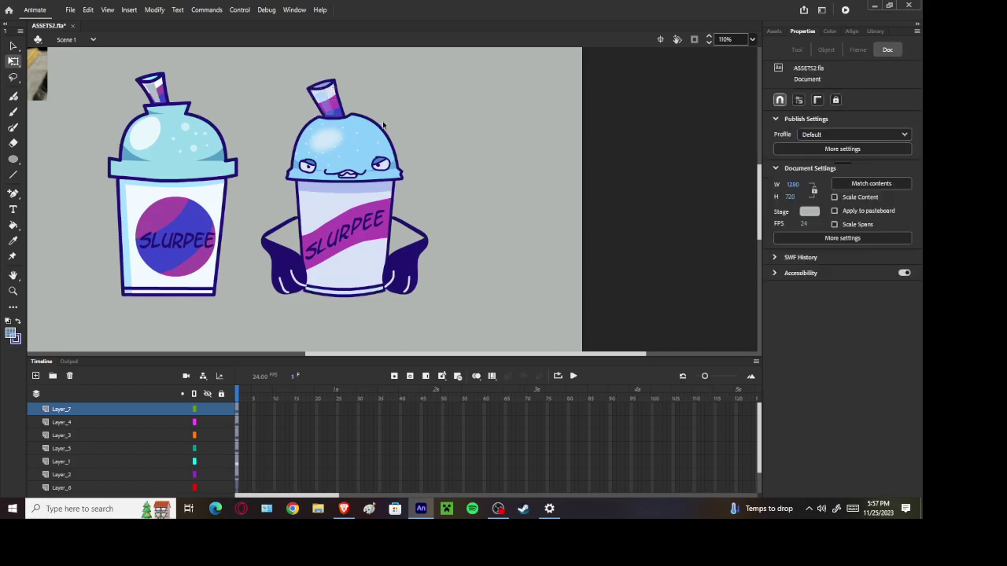
pyautogui.scroll(-1, 383, 124)
pyautogui.click(343, 116)
pyautogui.click(282, 147)
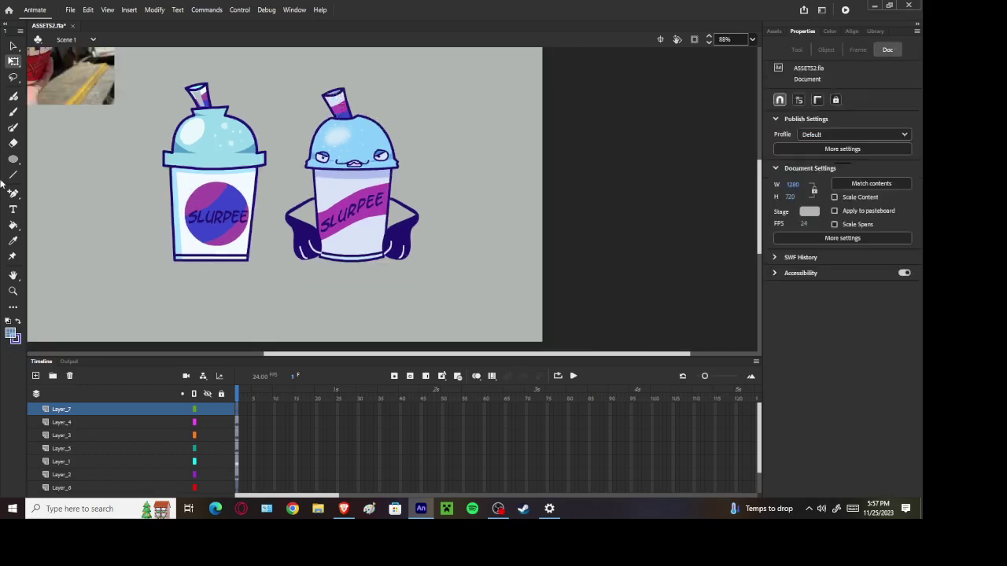
pyautogui.click(13, 209)
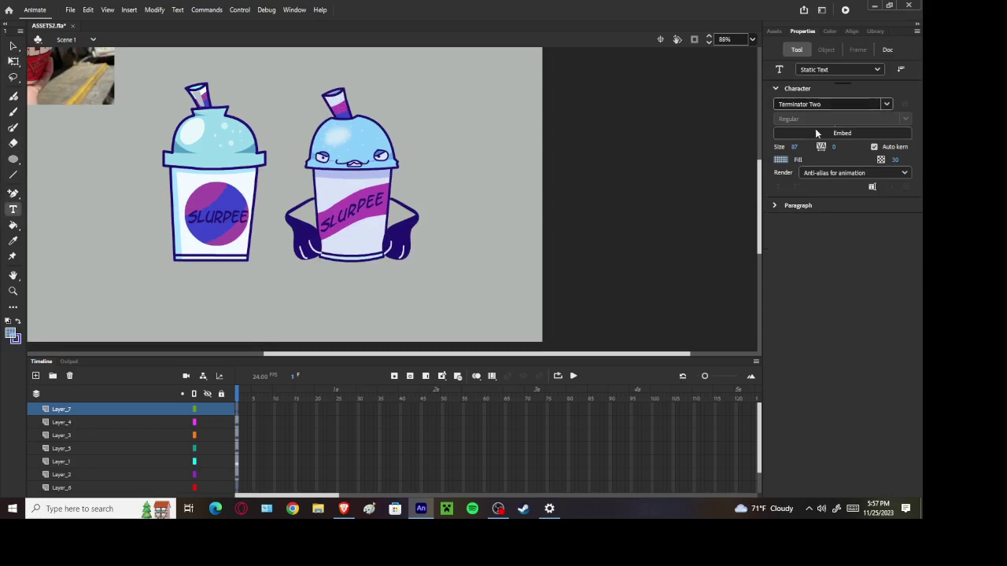
pyautogui.click(785, 159)
pyautogui.click(562, 137)
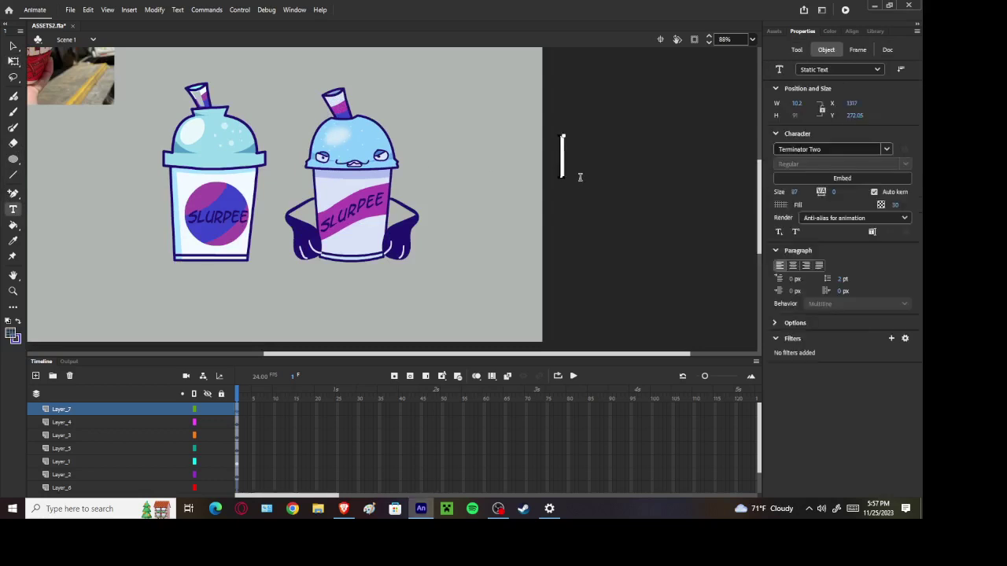
pyautogui.write('DOESNT')
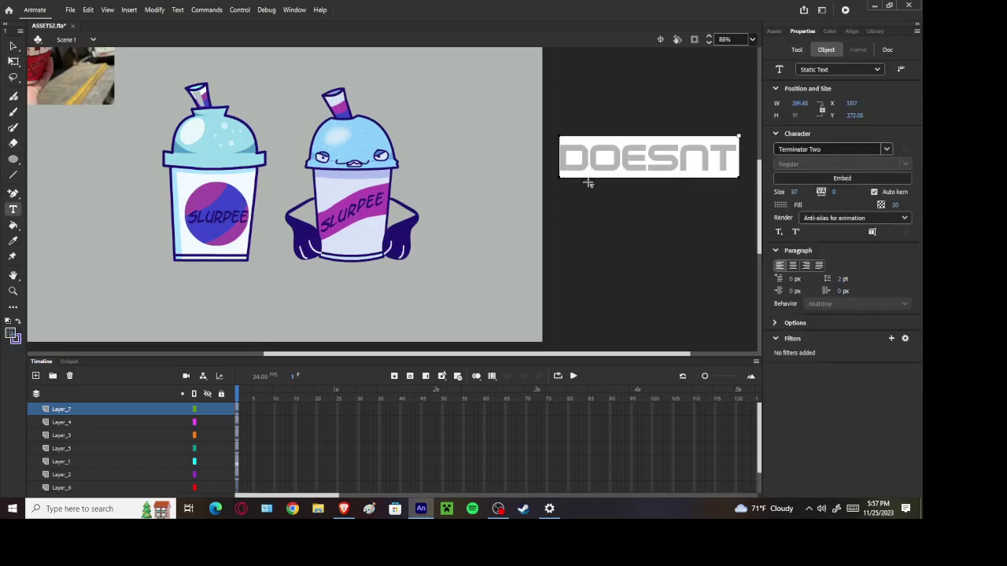
pyautogui.press('Return')
pyautogui.write('EVEN')
pyautogui.press('Return')
pyautogui.write('LOOK')
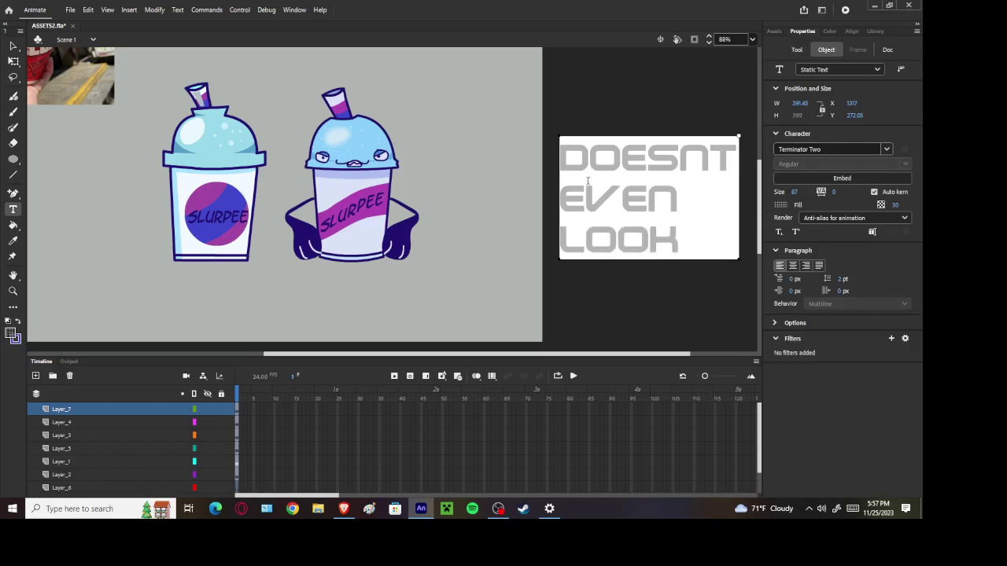
pyautogui.press('Return')
pyautogui.write('GOOD LO')
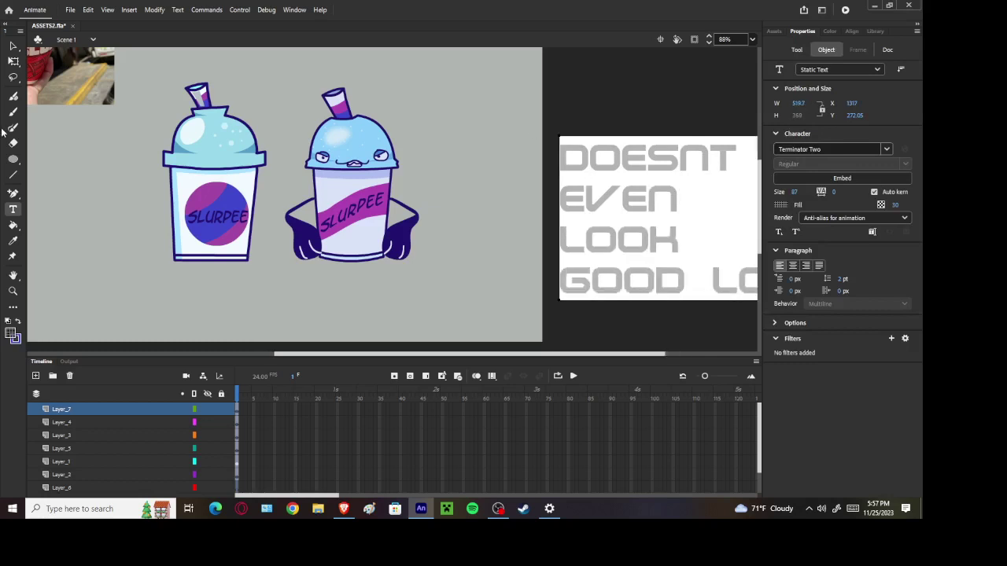
pyautogui.click(14, 63)
pyautogui.click(565, 99)
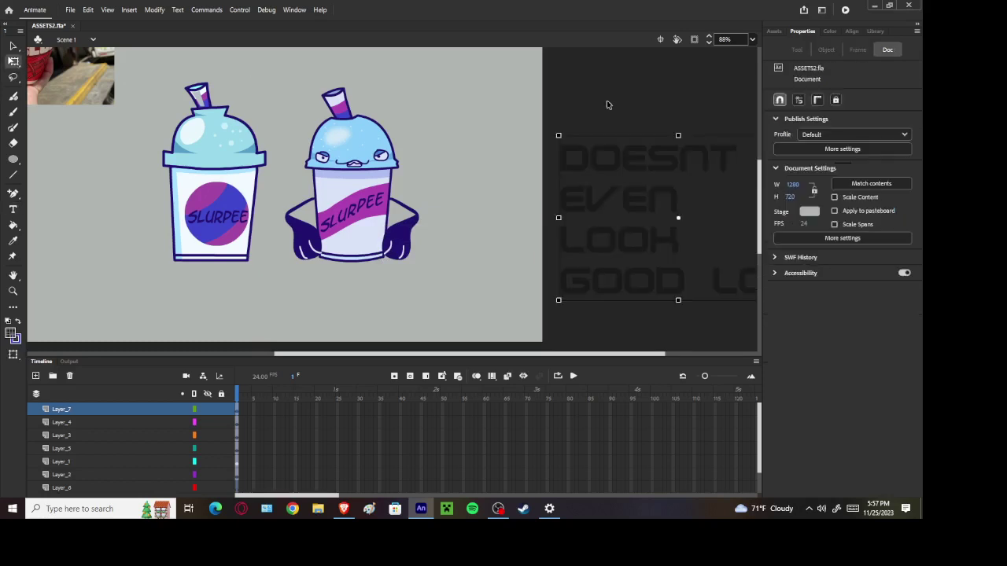
pyautogui.click(631, 158)
pyautogui.press('Delete')
# Set the Fluid Brush to 100% opacity and sample the dark navy of the character's arm as its fill
pyautogui.click(12, 96)
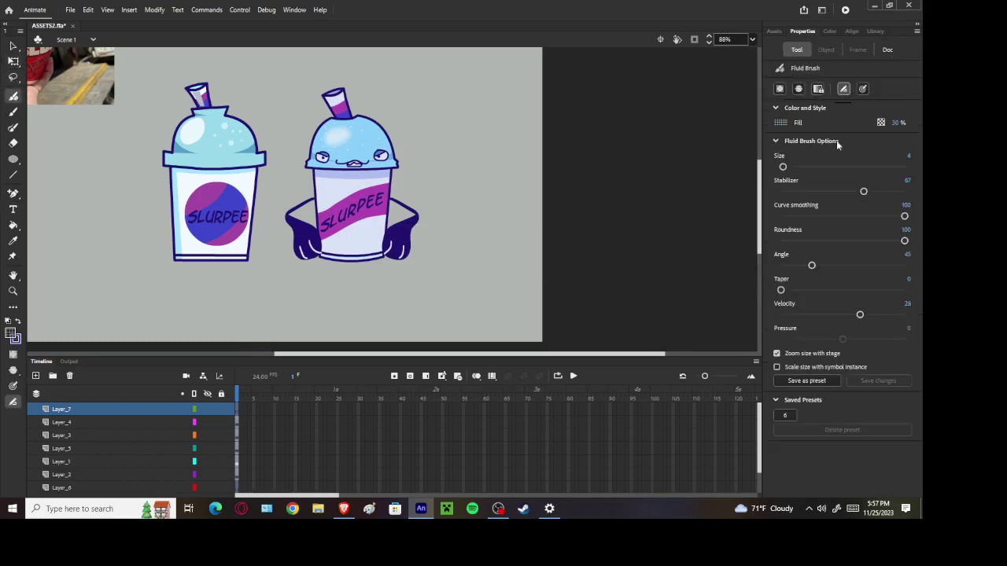
pyautogui.moveTo(902, 122); pyautogui.dragTo(915, 76)
pyautogui.click(779, 123)
pyautogui.click(402, 238)
pyautogui.scroll(-3, 331, 181)
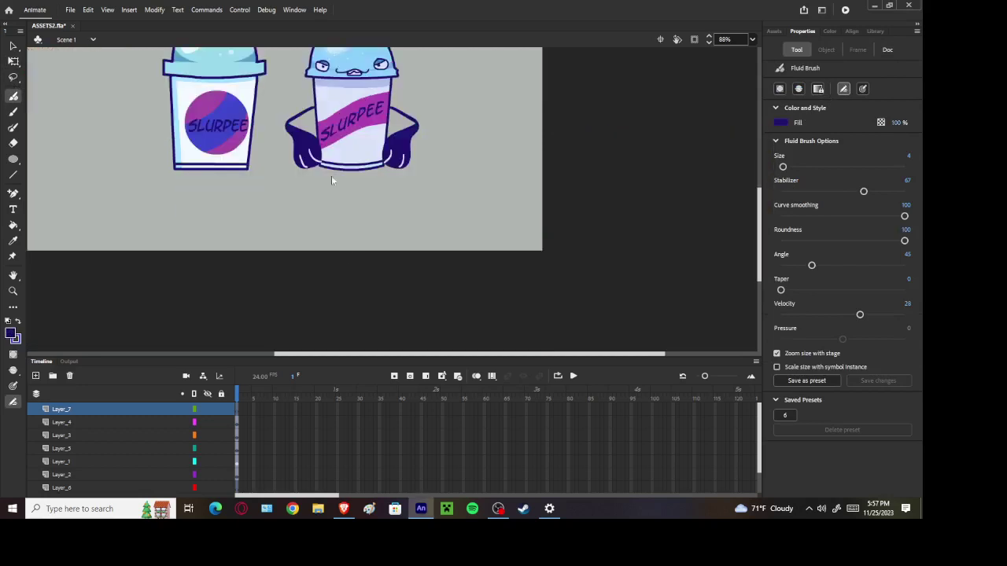
pyautogui.moveTo(323, 167)
pyautogui.mouseDown()
pyautogui.moveTo(297, 219)
pyautogui.moveTo(298, 261)
pyautogui.moveTo(321, 229)
pyautogui.moveTo(329, 168)
pyautogui.moveTo(271, 237)
pyautogui.mouseUp()
pyautogui.hotkey('ctrl', 'z')
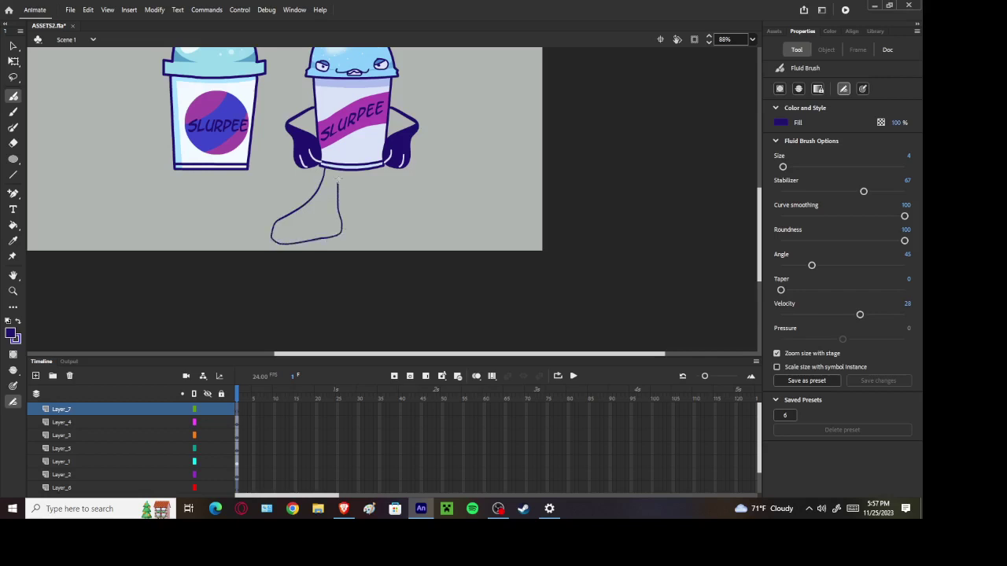
pyautogui.moveTo(340, 170); pyautogui.dragTo(340, 169)
pyautogui.moveTo(399, 195); pyautogui.dragTo(415, 202)
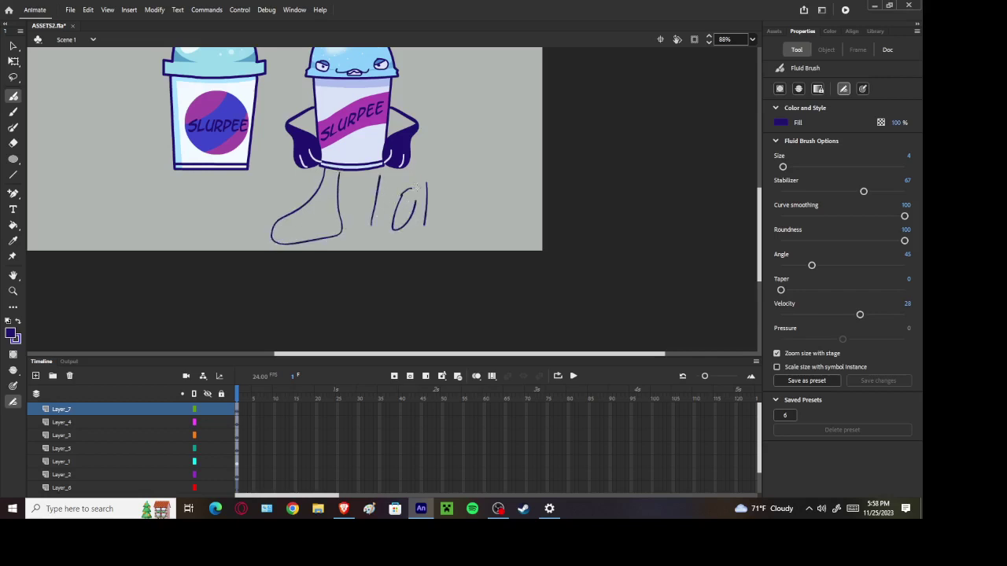
pyautogui.hotkey('ctrl', 'z')
pyautogui.hotkey('ctrl', 'z')
pyautogui.hotkey('ctrl', 'z')
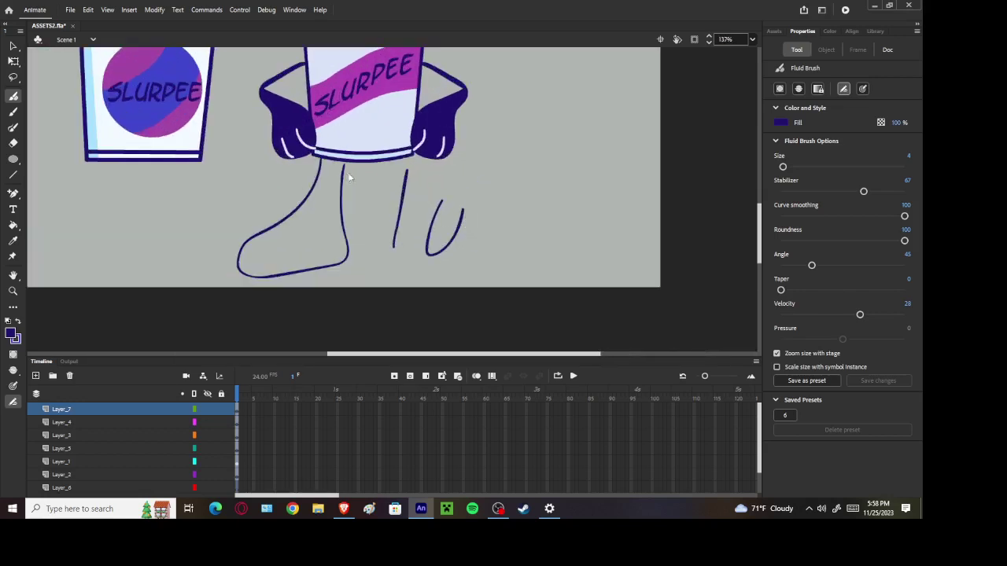
pyautogui.hotkey('ctrl', 'z')
pyautogui.hotkey('ctrl', 'z')
pyautogui.moveTo(332, 168)
pyautogui.mouseDown()
pyautogui.moveTo(313, 228)
pyautogui.moveTo(343, 227)
pyautogui.moveTo(353, 165)
pyautogui.moveTo(290, 242)
pyautogui.moveTo(309, 249)
pyautogui.moveTo(332, 185)
pyautogui.mouseUp()
pyautogui.hotkey('ctrl', 'z')
pyautogui.hotkey('ctrl', 'z')
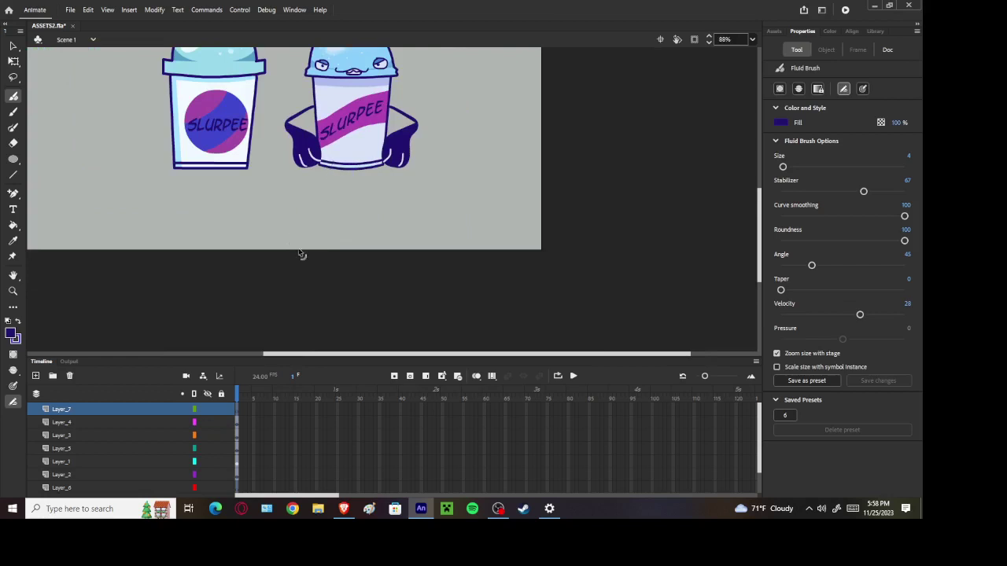
# On Layer_6, draw a curved leg with a rounded foot under the character's cup and fill it with dark navy
pyautogui.scroll(-1, 206, 476)
pyautogui.click(239, 462)
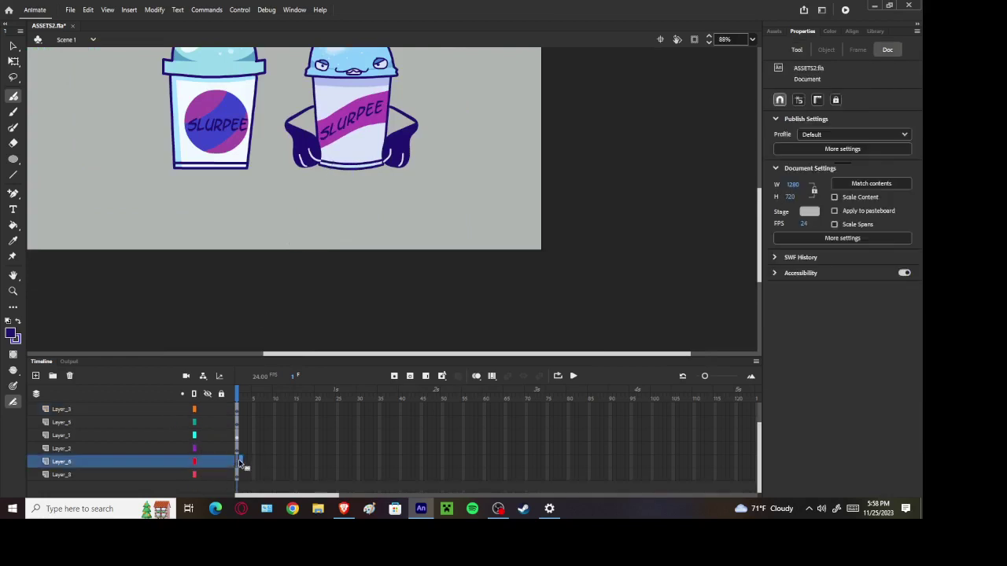
pyautogui.moveTo(320, 204)
pyautogui.mouseDown()
pyautogui.moveTo(286, 251)
pyautogui.moveTo(309, 263)
pyautogui.mouseUp()
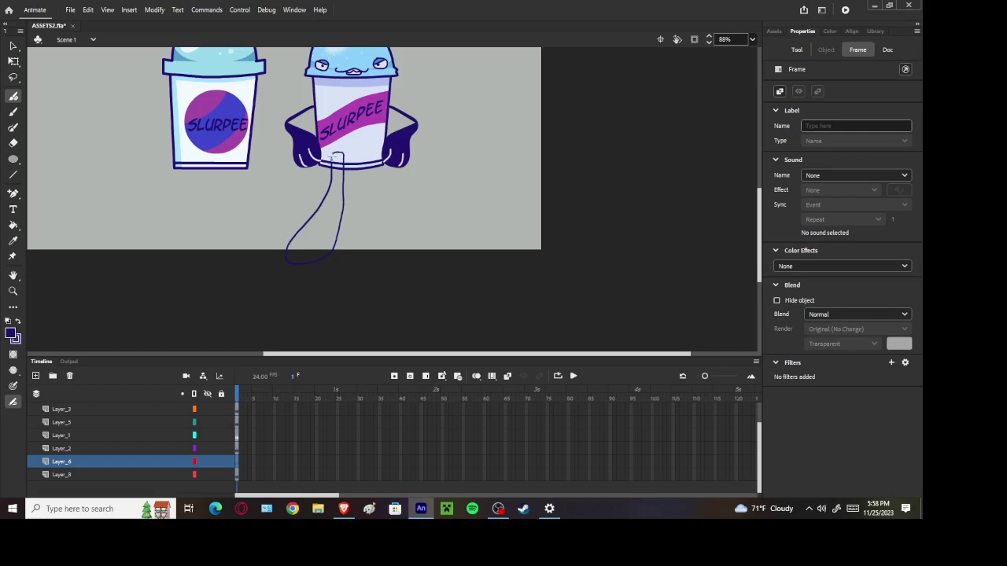
pyautogui.moveTo(332, 157); pyautogui.dragTo(331, 161)
pyautogui.click(9, 225)
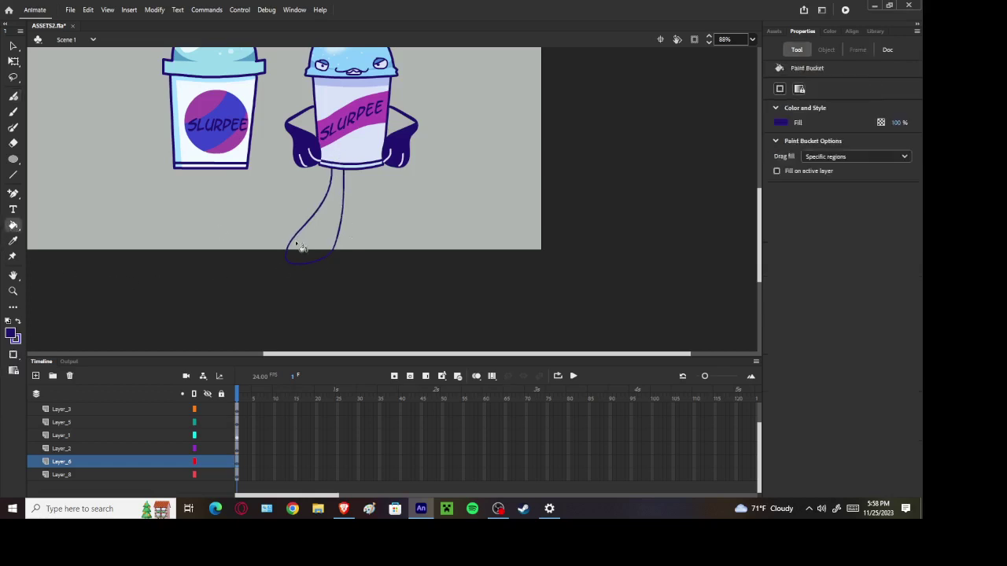
pyautogui.click(323, 246)
# Shift the leg up under the cup so its foot sits near the stage's bottom edge
pyautogui.click(13, 61)
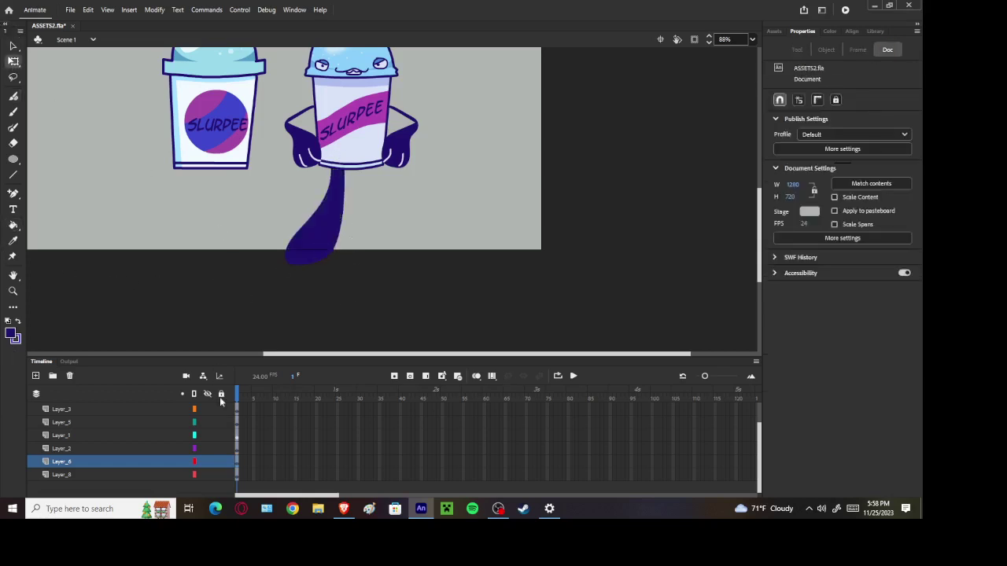
pyautogui.click(236, 461)
pyautogui.moveTo(314, 265); pyautogui.dragTo(325, 221)
pyautogui.hotkey('ctrl', 'z')
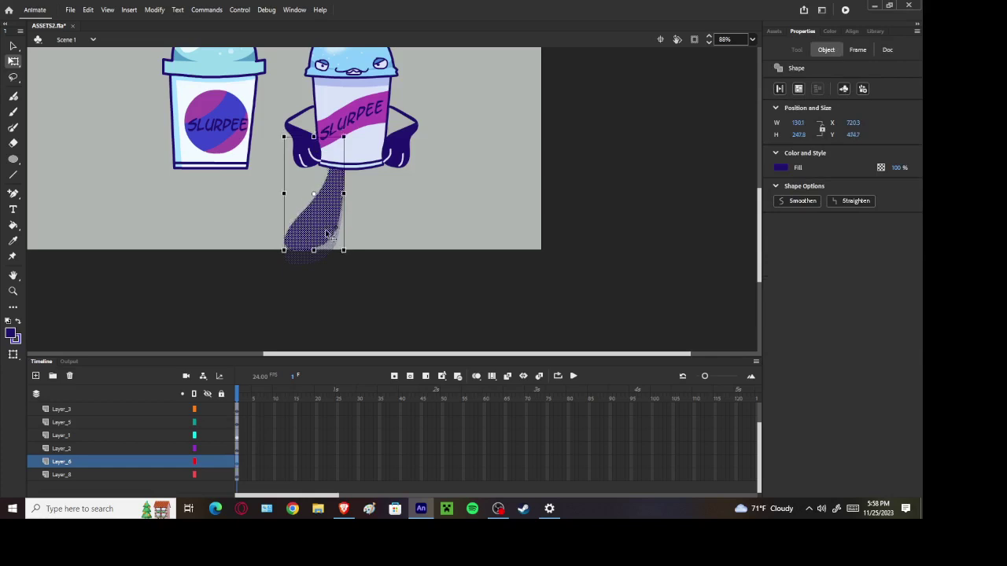
pyautogui.hotkey('ctrl', 'z')
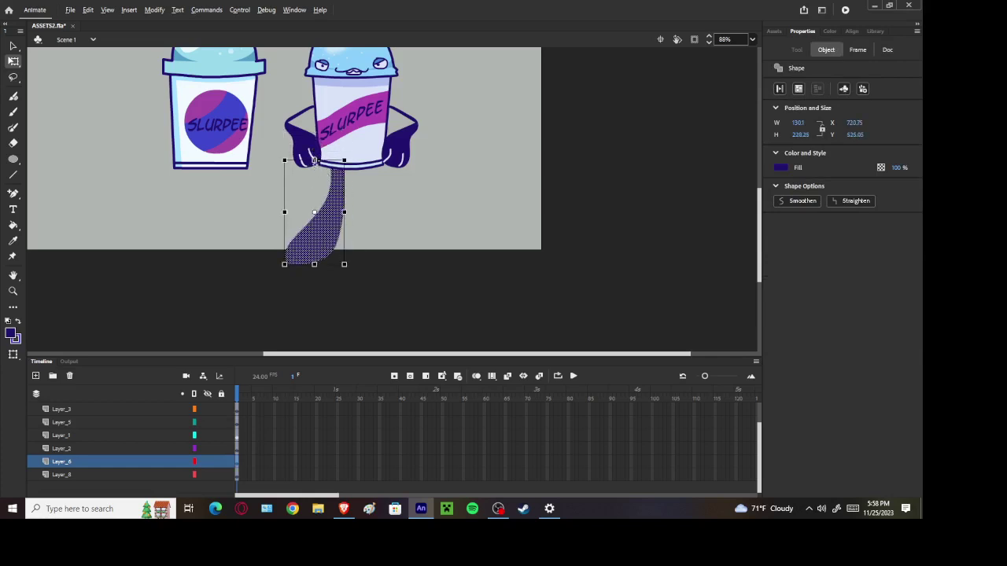
pyautogui.moveTo(314, 264); pyautogui.dragTo(314, 254)
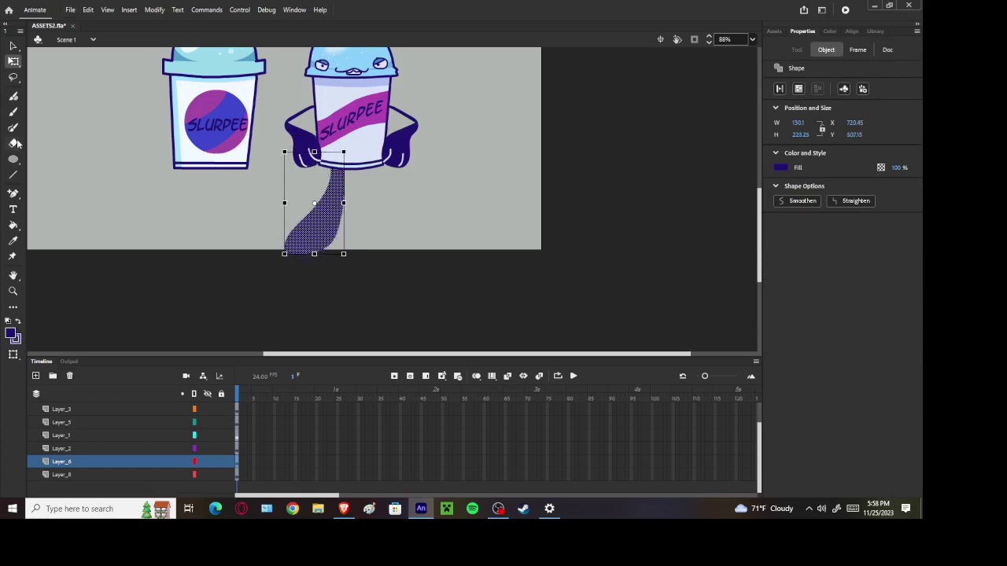
pyautogui.click(13, 208)
pyautogui.click(506, 181)
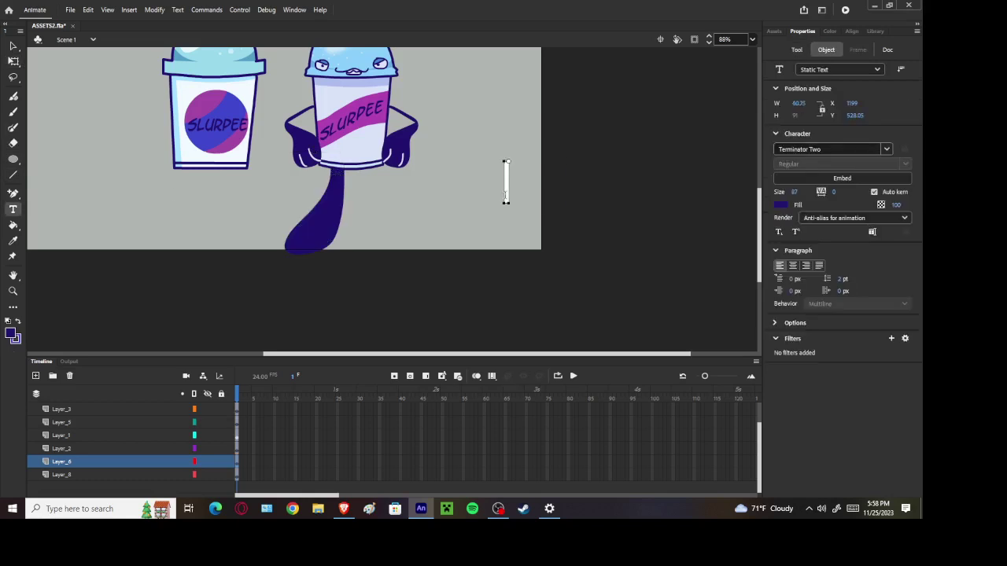
pyautogui.write('LOL')
pyautogui.click(12, 45)
pyautogui.click(645, 286)
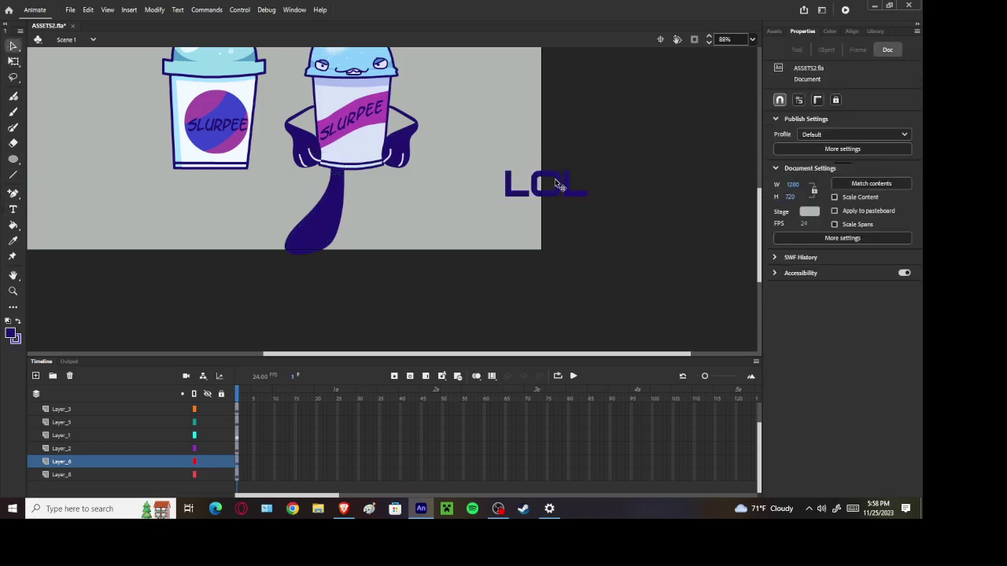
# Narrow the leg slightly and shorten it to about 123 by 203 px so the foot ends at the stage's bottom edge
pyautogui.click(330, 230)
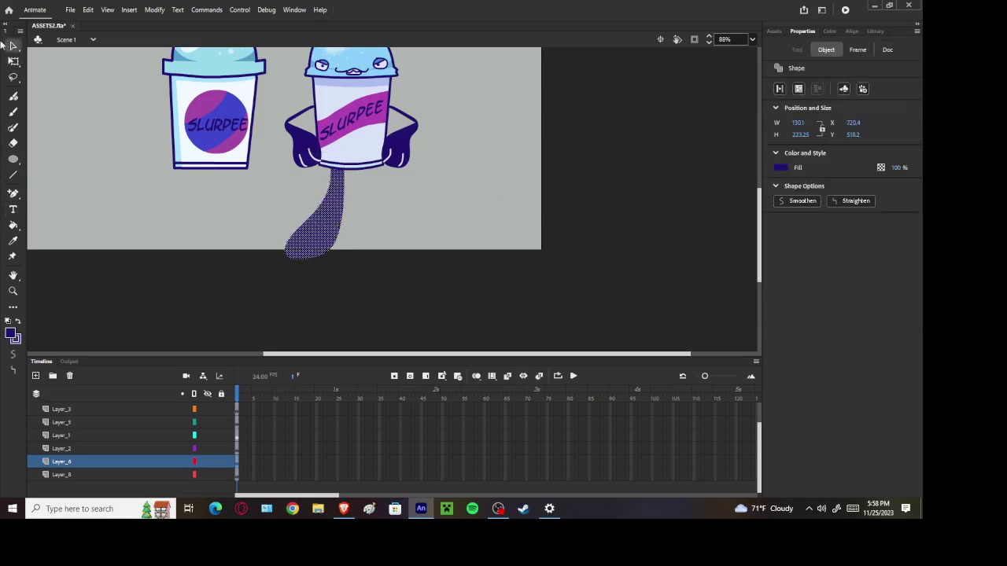
pyautogui.click(13, 61)
pyautogui.moveTo(285, 159); pyautogui.dragTo(343, 158)
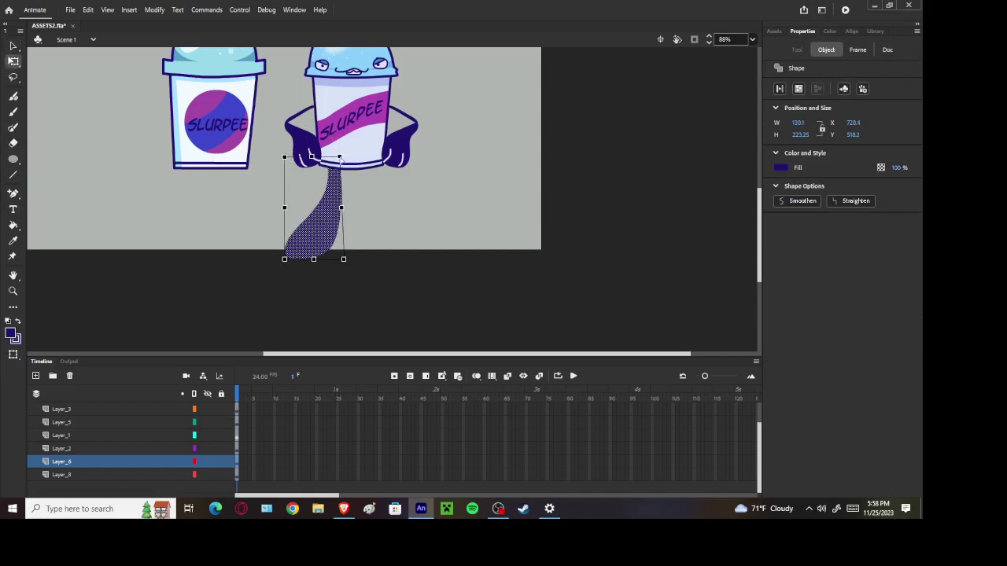
pyautogui.moveTo(313, 259); pyautogui.dragTo(313, 250)
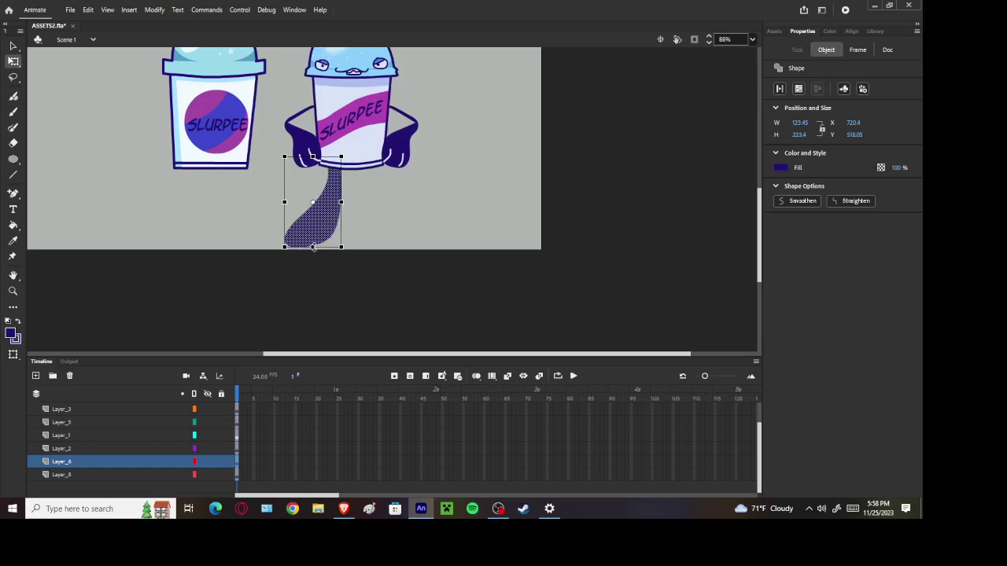
pyautogui.click(106, 175)
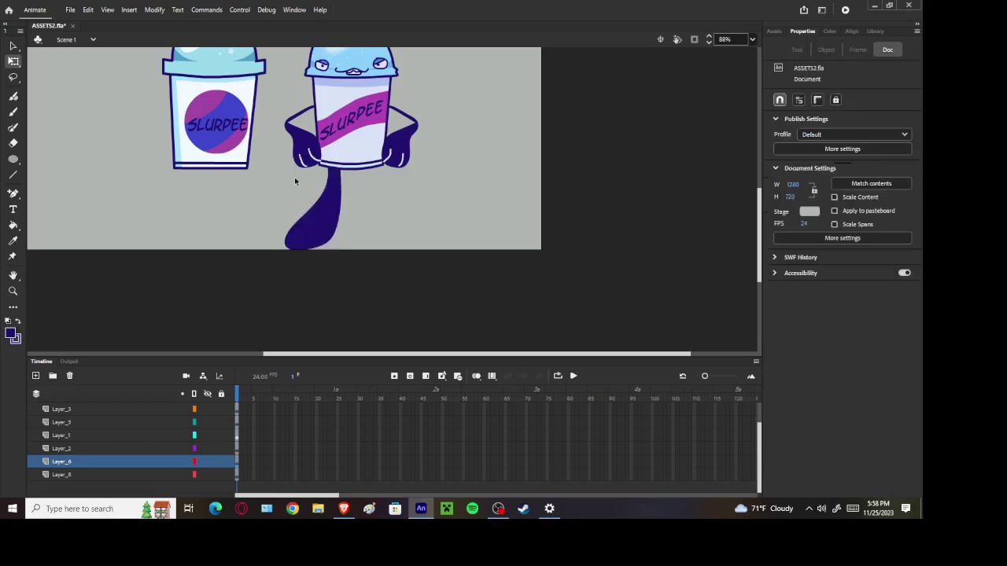
# Duplicate the leg in place and shift the copy to the right, to about X 814
pyautogui.scroll(-3, 354, 195)
pyautogui.scroll(2, 411, 197)
pyautogui.click(413, 203)
pyautogui.rightClick(295, 208)
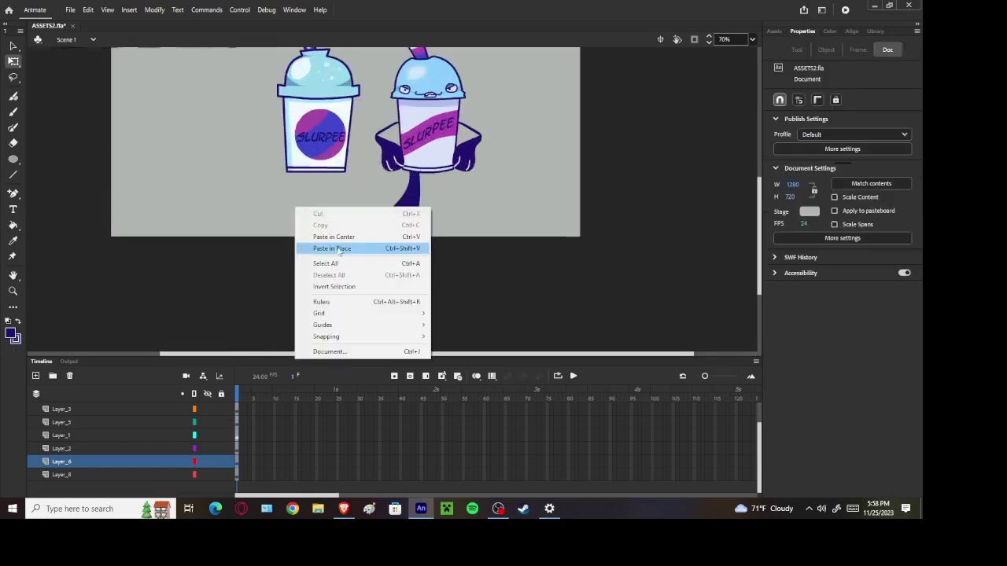
pyautogui.click(339, 249)
pyautogui.moveTo(404, 216); pyautogui.dragTo(439, 213)
# Flip the copied leg horizontally and move it to about X 893, under the right side of the cup
pyautogui.rightClick(439, 213)
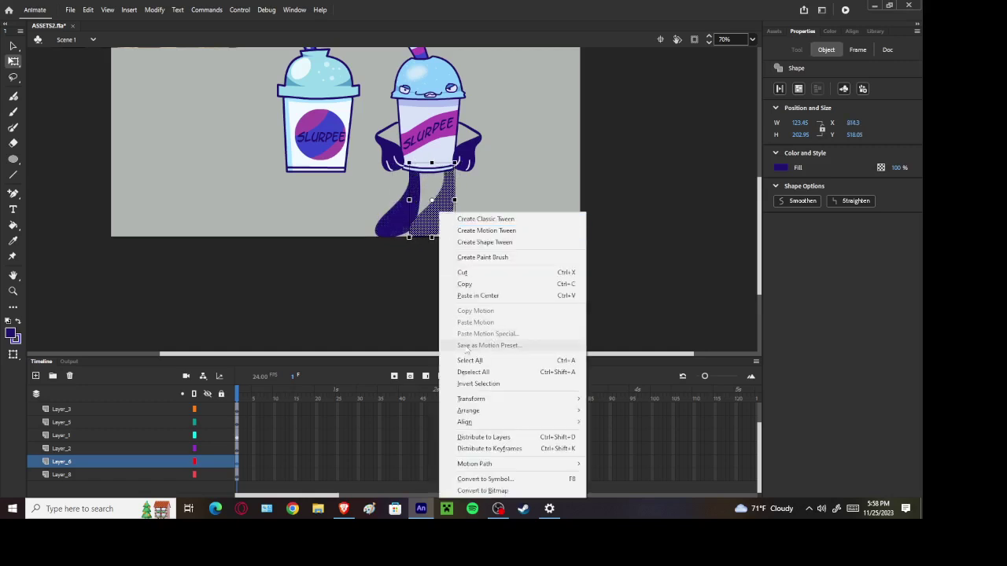
pyautogui.moveTo(488, 399)
pyautogui.click(629, 384)
pyautogui.scroll(3, 537, 222)
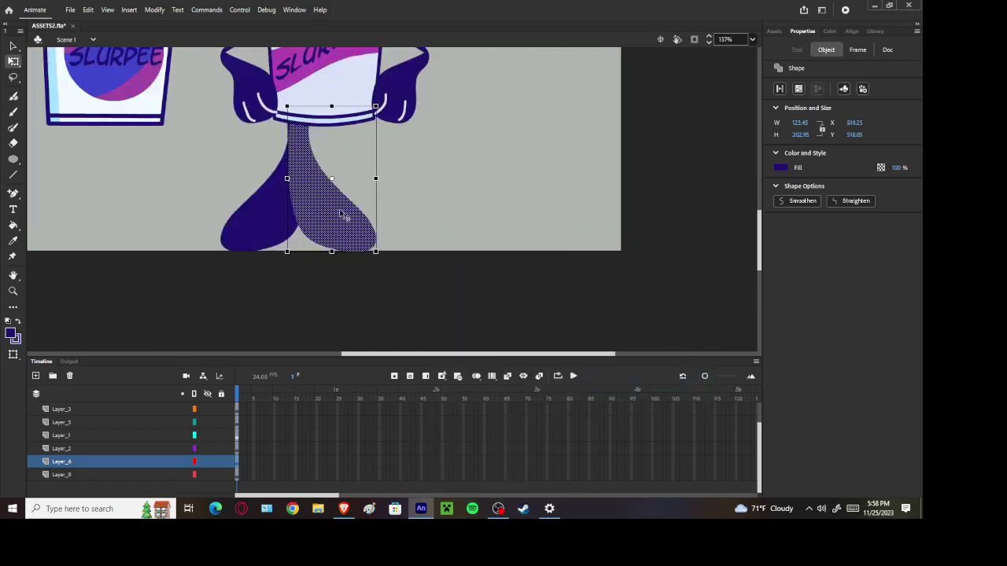
pyautogui.moveTo(337, 244); pyautogui.dragTo(393, 244)
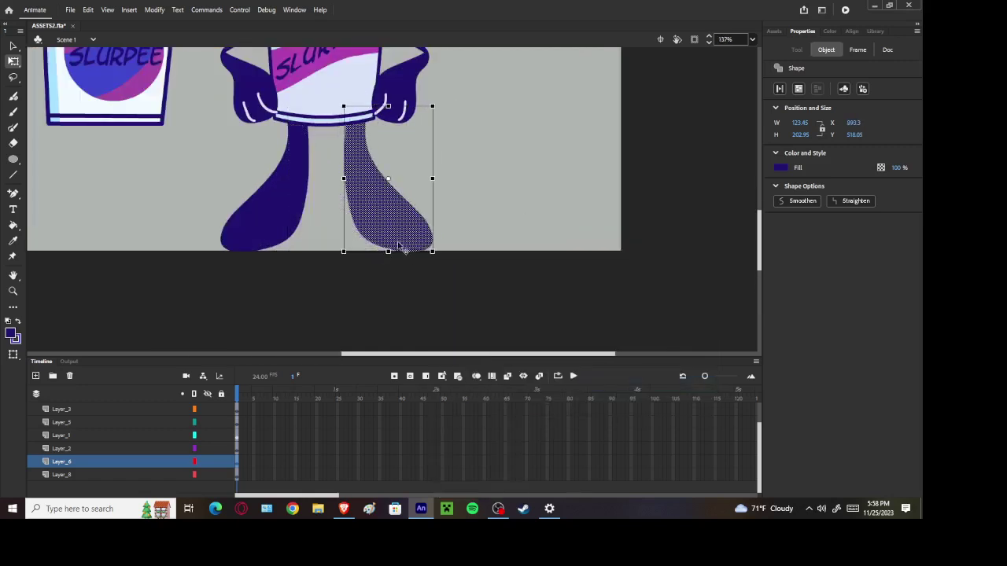
pyautogui.click(409, 291)
# Paint two thin curved toe lines on the left foot with the Fluid Brush, sampling the pale lavender of the hand lines as fill
pyautogui.click(13, 96)
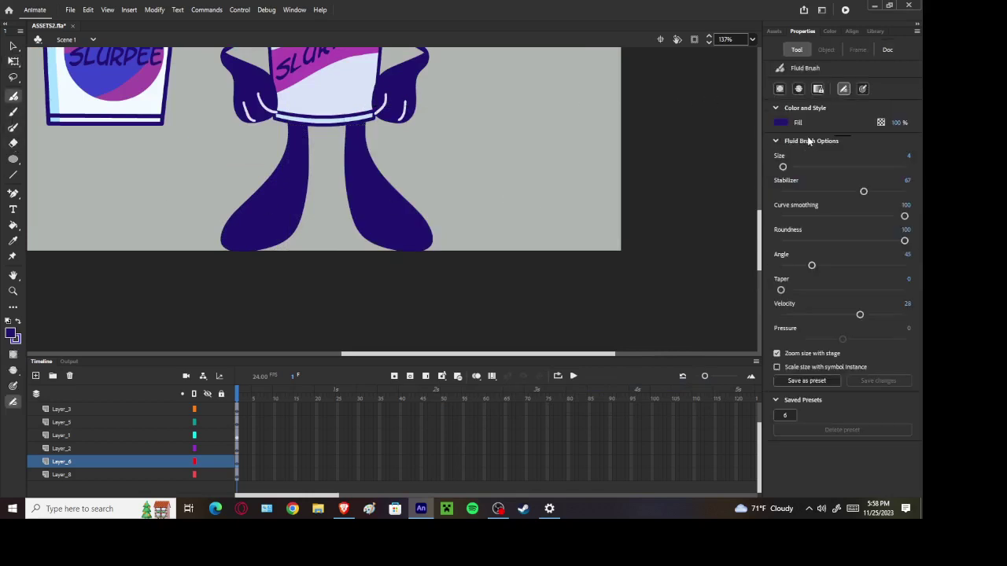
pyautogui.click(781, 124)
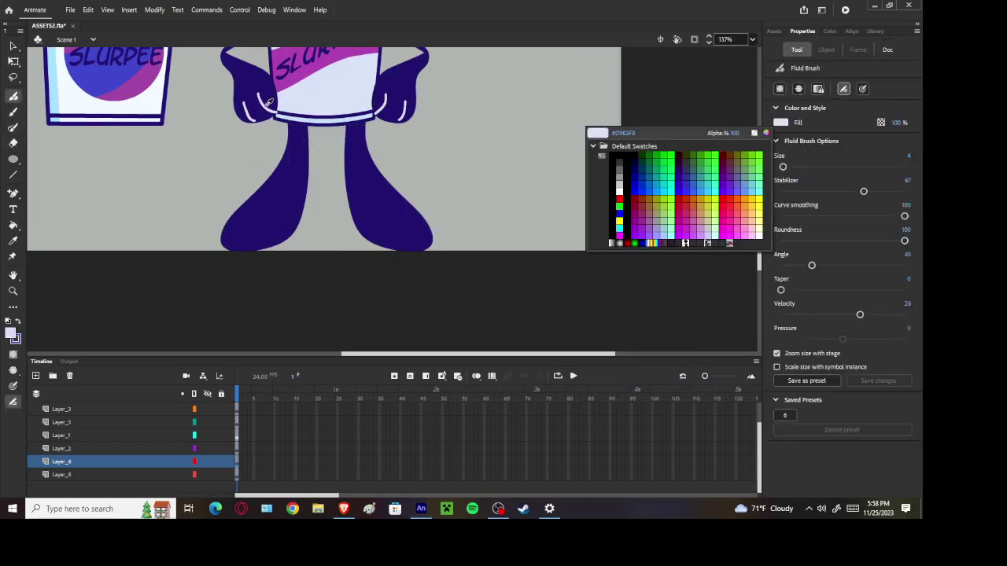
pyautogui.click(611, 192)
pyautogui.moveTo(247, 200)
pyautogui.mouseDown()
pyautogui.moveTo(222, 243)
pyautogui.moveTo(272, 228)
pyautogui.moveTo(267, 244)
pyautogui.moveTo(224, 243)
pyautogui.mouseUp()
pyautogui.hotkey('ctrl', 'z')
pyautogui.hotkey('ctrl', 'z')
pyautogui.hotkey('ctrl', 'z')
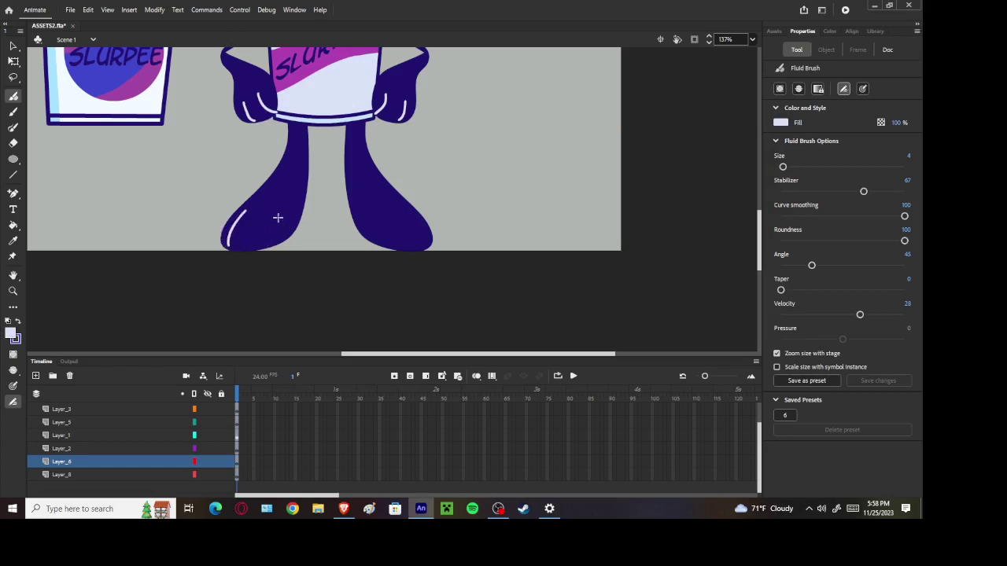
pyautogui.moveTo(278, 215); pyautogui.dragTo(268, 247)
pyautogui.hotkey('ctrl', 'z')
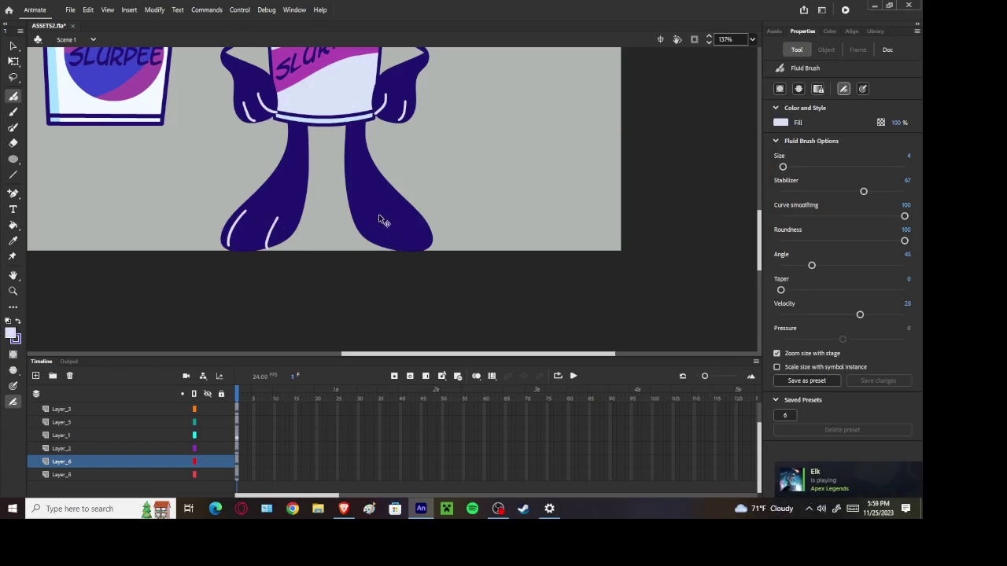
# Paint two matching pale toe lines on the right foot and save the document
pyautogui.moveTo(380, 216)
pyautogui.mouseDown()
pyautogui.moveTo(397, 252)
pyautogui.moveTo(425, 249)
pyautogui.mouseUp()
pyautogui.hotkey('ctrl', 'z')
pyautogui.scroll(-6, 413, 226)
pyautogui.scroll(4, 469, 180)
pyautogui.hotkey('ctrl', 's')
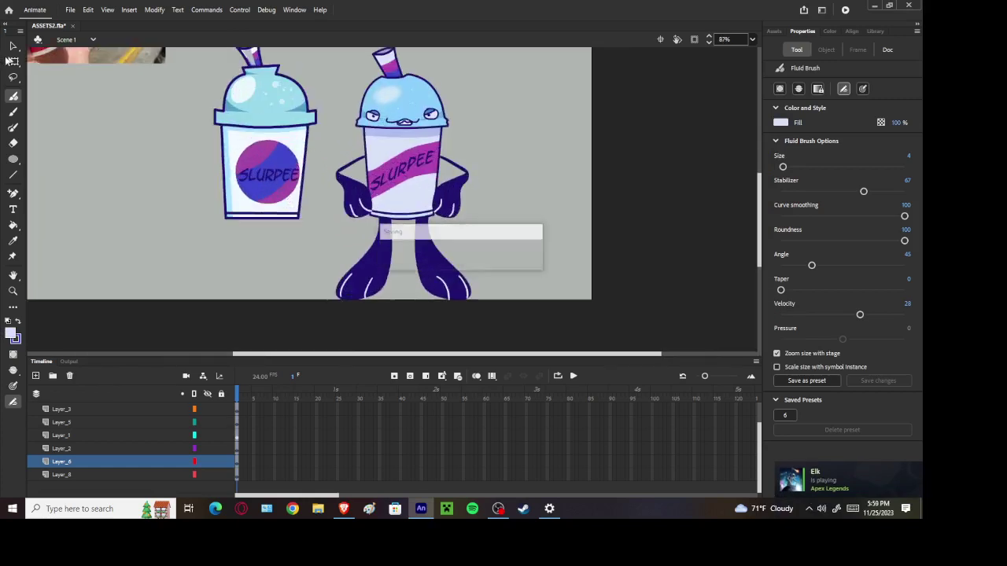
# Select the plain cup and the whole cup character together and shift them slightly up, so the feet clear the stage's bottom edge
pyautogui.click(13, 46)
pyautogui.scroll(-2, 318, 173)
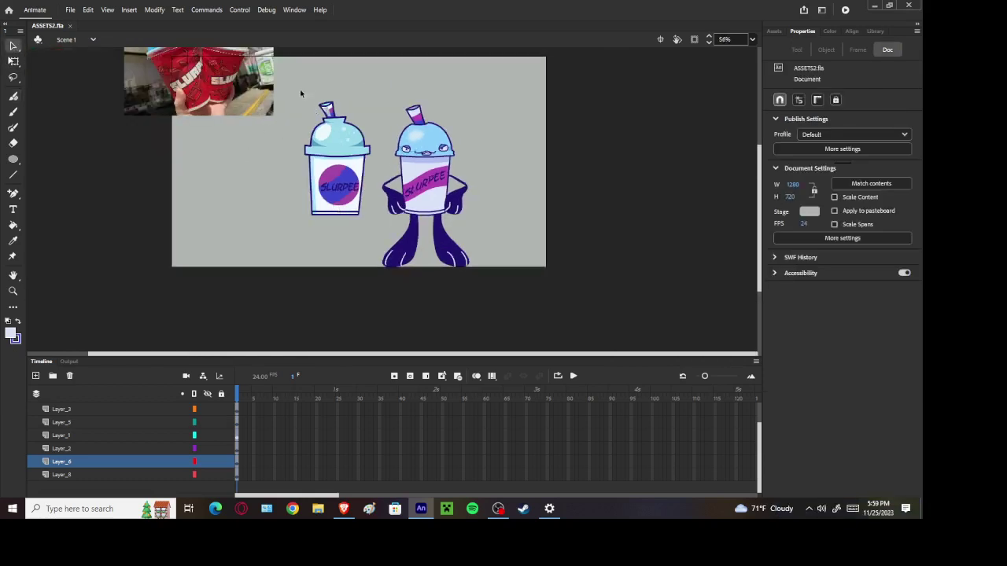
pyautogui.moveTo(301, 86); pyautogui.dragTo(570, 295)
pyautogui.moveTo(423, 187); pyautogui.dragTo(423, 178)
pyautogui.click(559, 168)
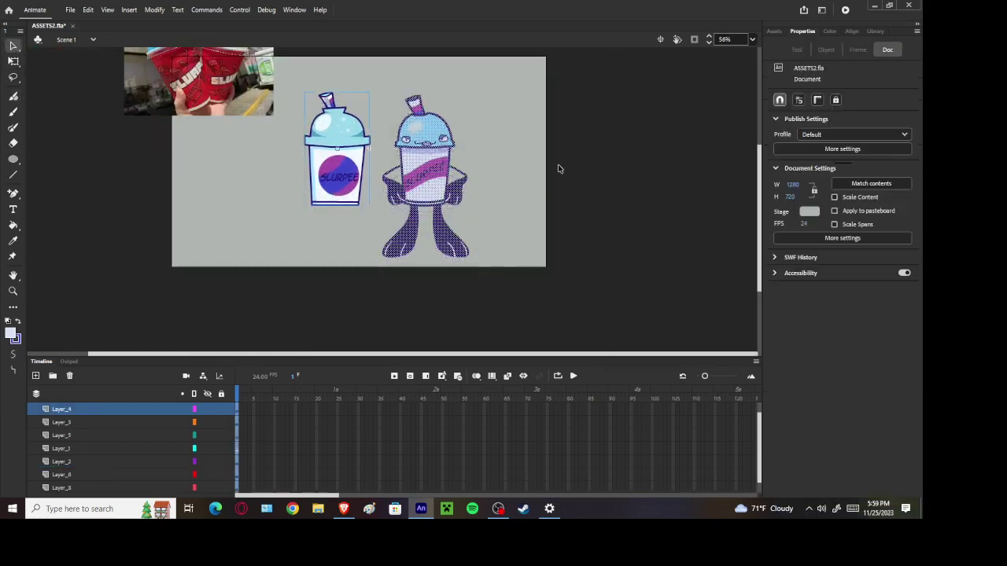
# Capture a screen snip framing both the plain cup and the cup character, and save the document
pyautogui.scroll(4, 555, 188)
pyautogui.scroll(-2, 547, 228)
pyautogui.scroll(1, 540, 252)
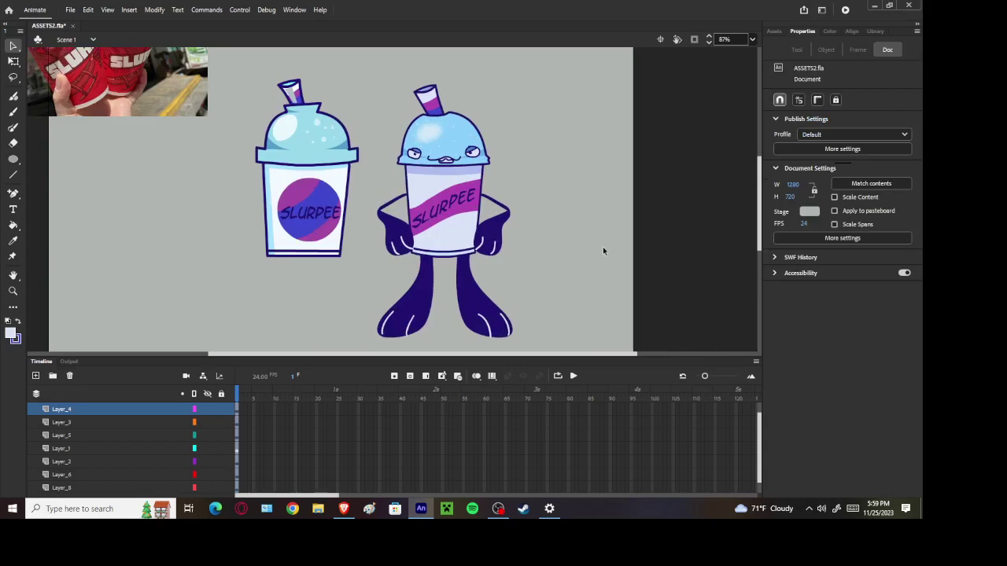
pyautogui.press('super+shift+s')
pyautogui.moveTo(235, 71); pyautogui.dragTo(582, 349)
pyautogui.hotkey('ctrl', 's')
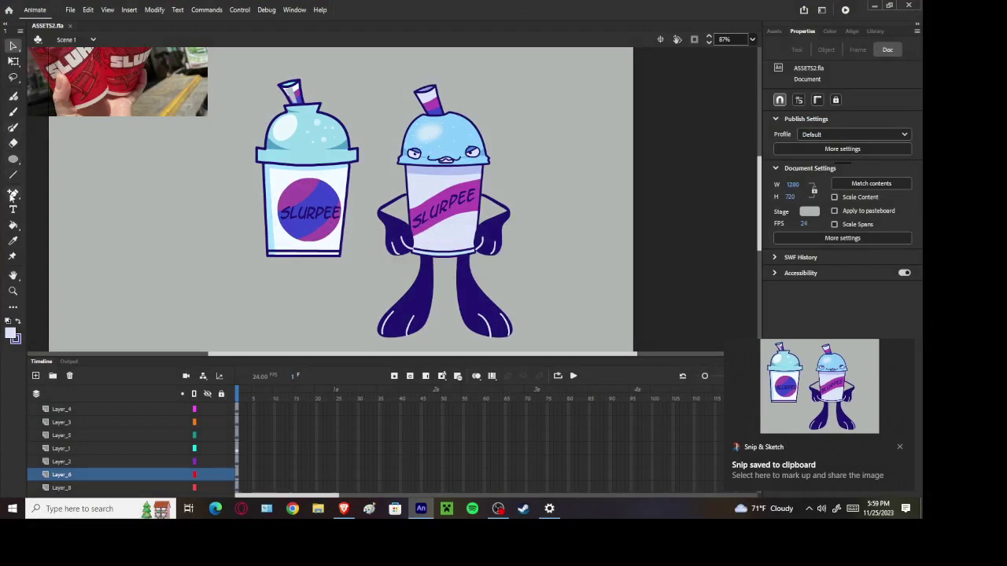
# Add the text "DONE!" in pale lavender on the empty stage area left of the plain cup
pyautogui.click(13, 209)
pyautogui.click(70, 224)
pyautogui.write('DON')
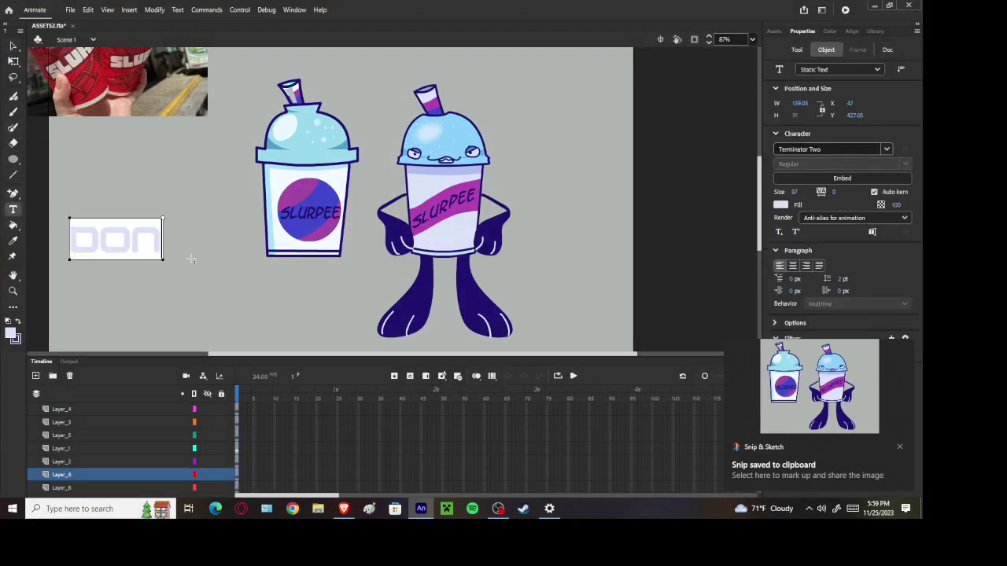
pyautogui.write('E!')
pyautogui.press('Escape')
pyautogui.click(154, 185)
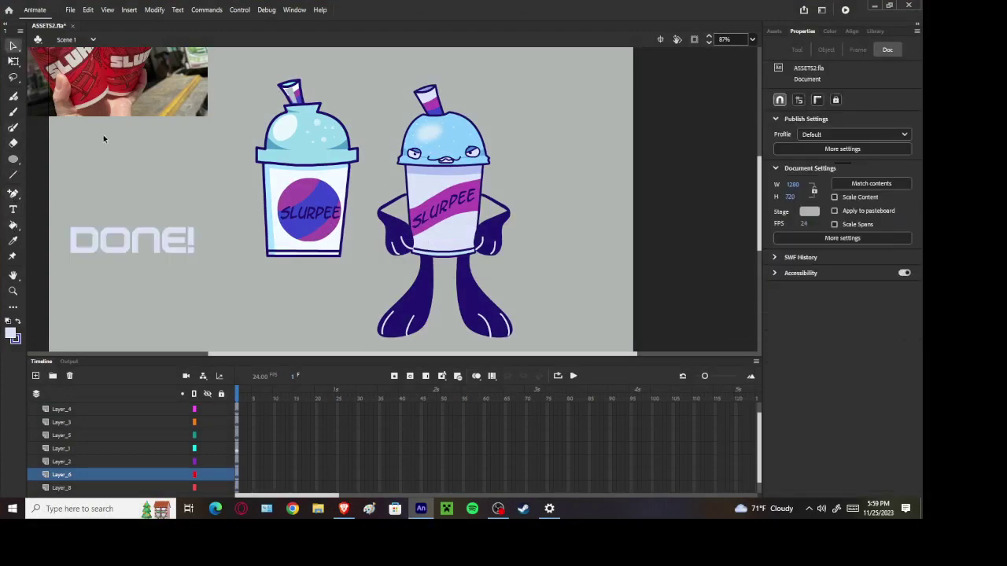